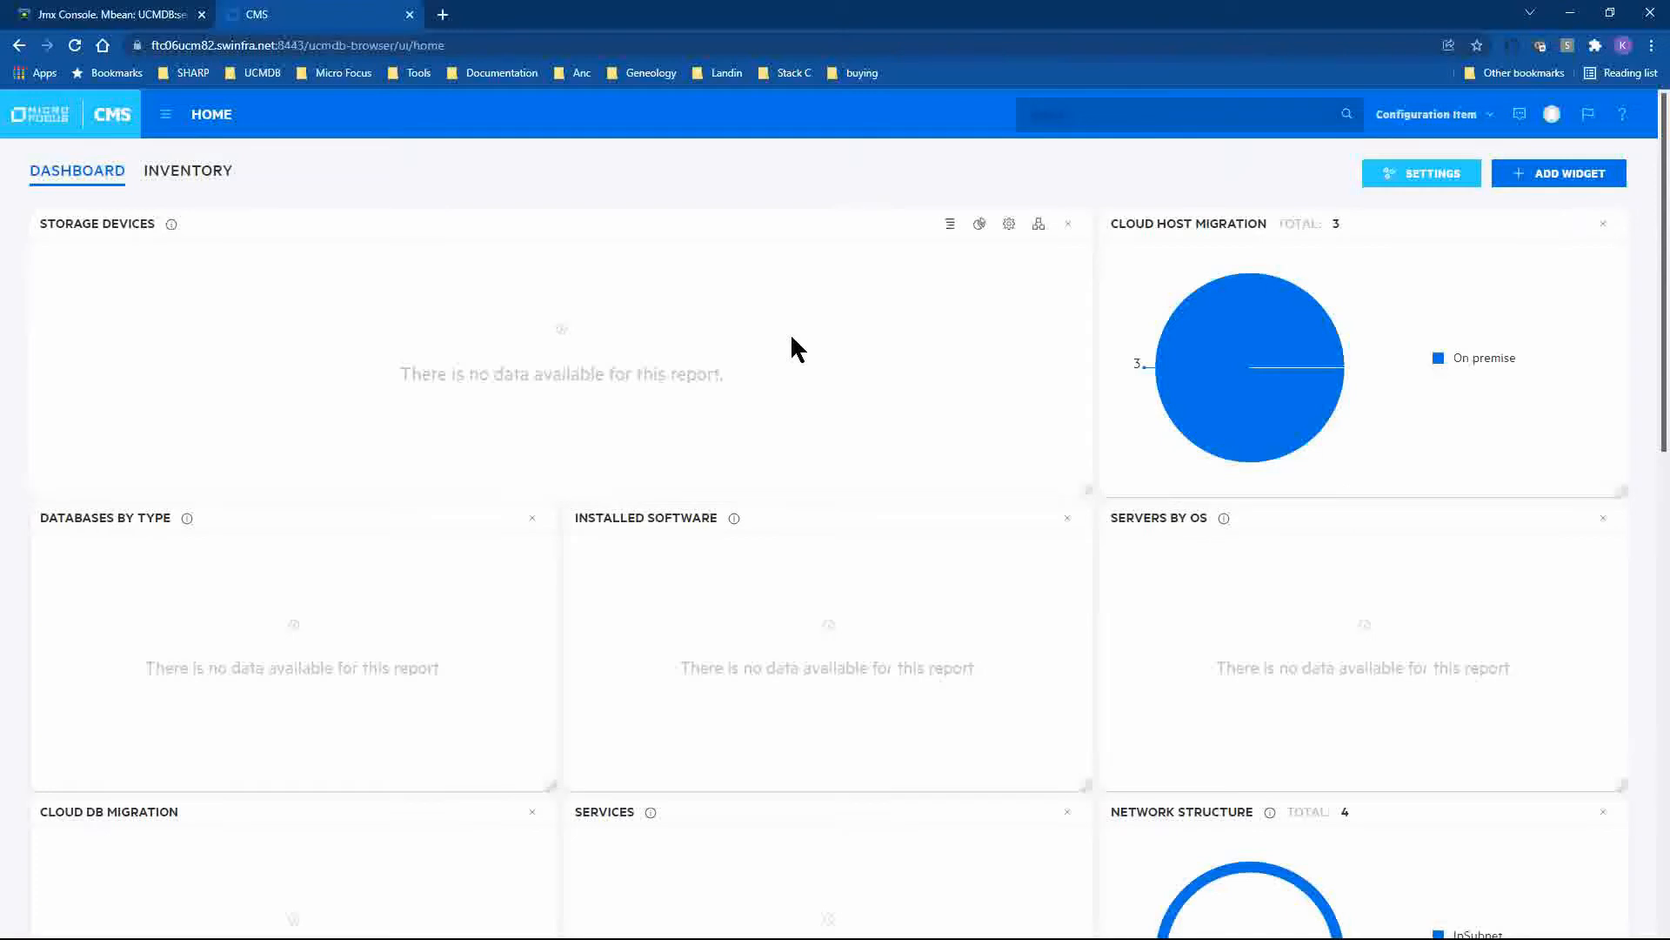
# Open the IP ranges of probe FTC06UCM82 in Probe Setup
pyautogui.click(165, 114)
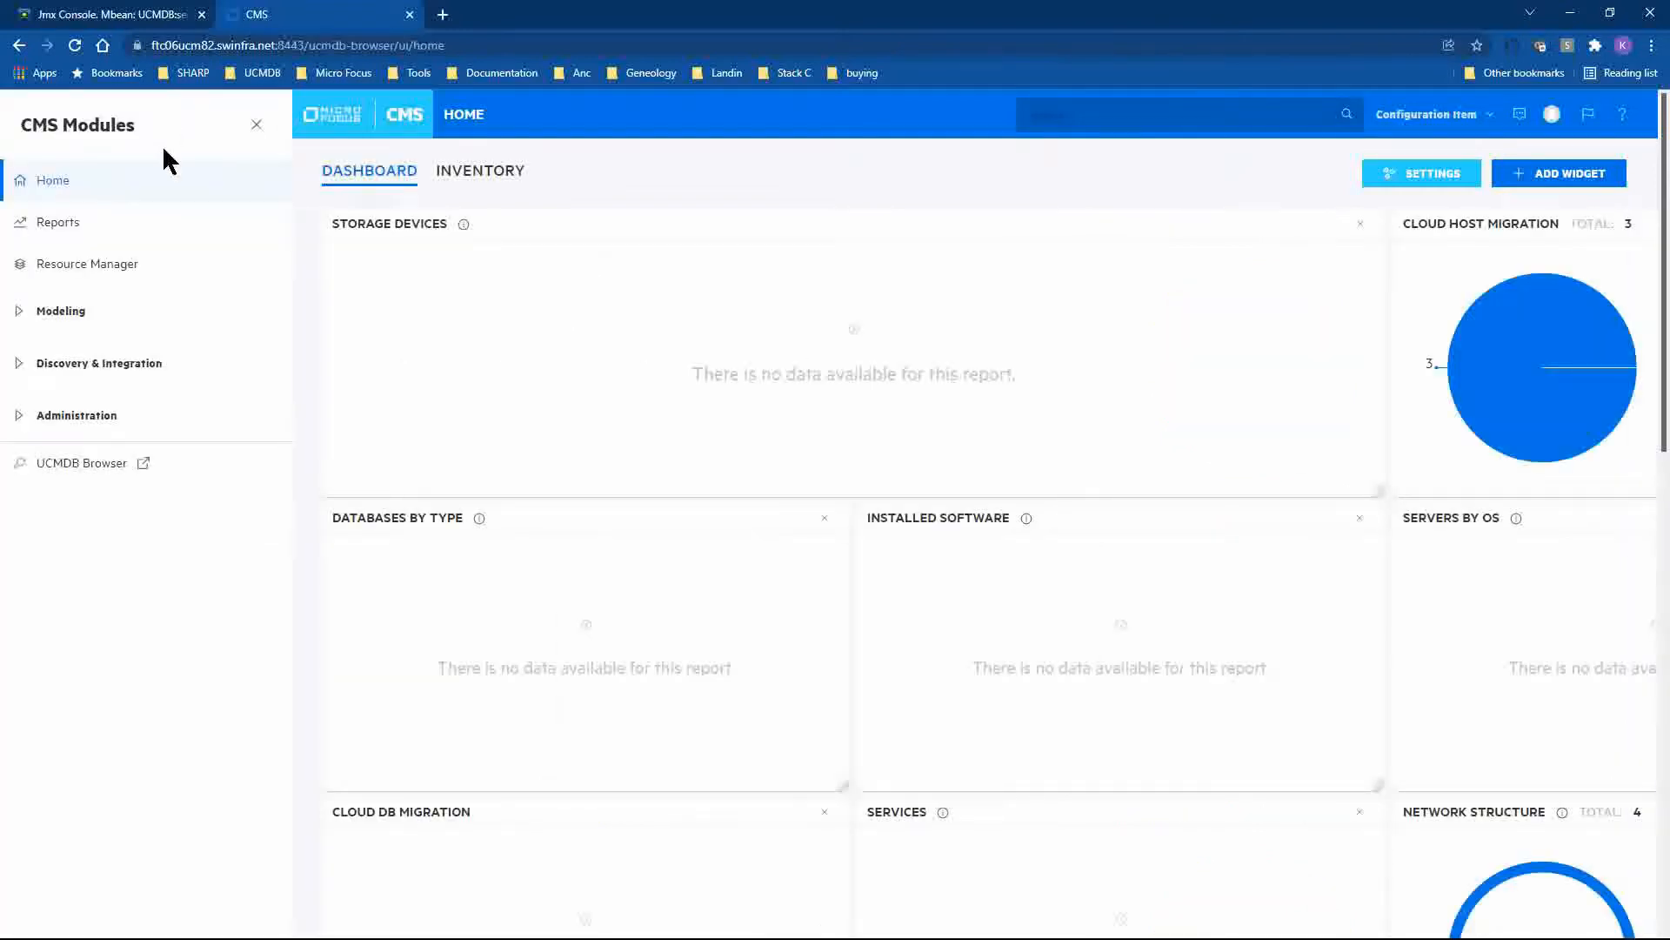
pyautogui.click(17, 365)
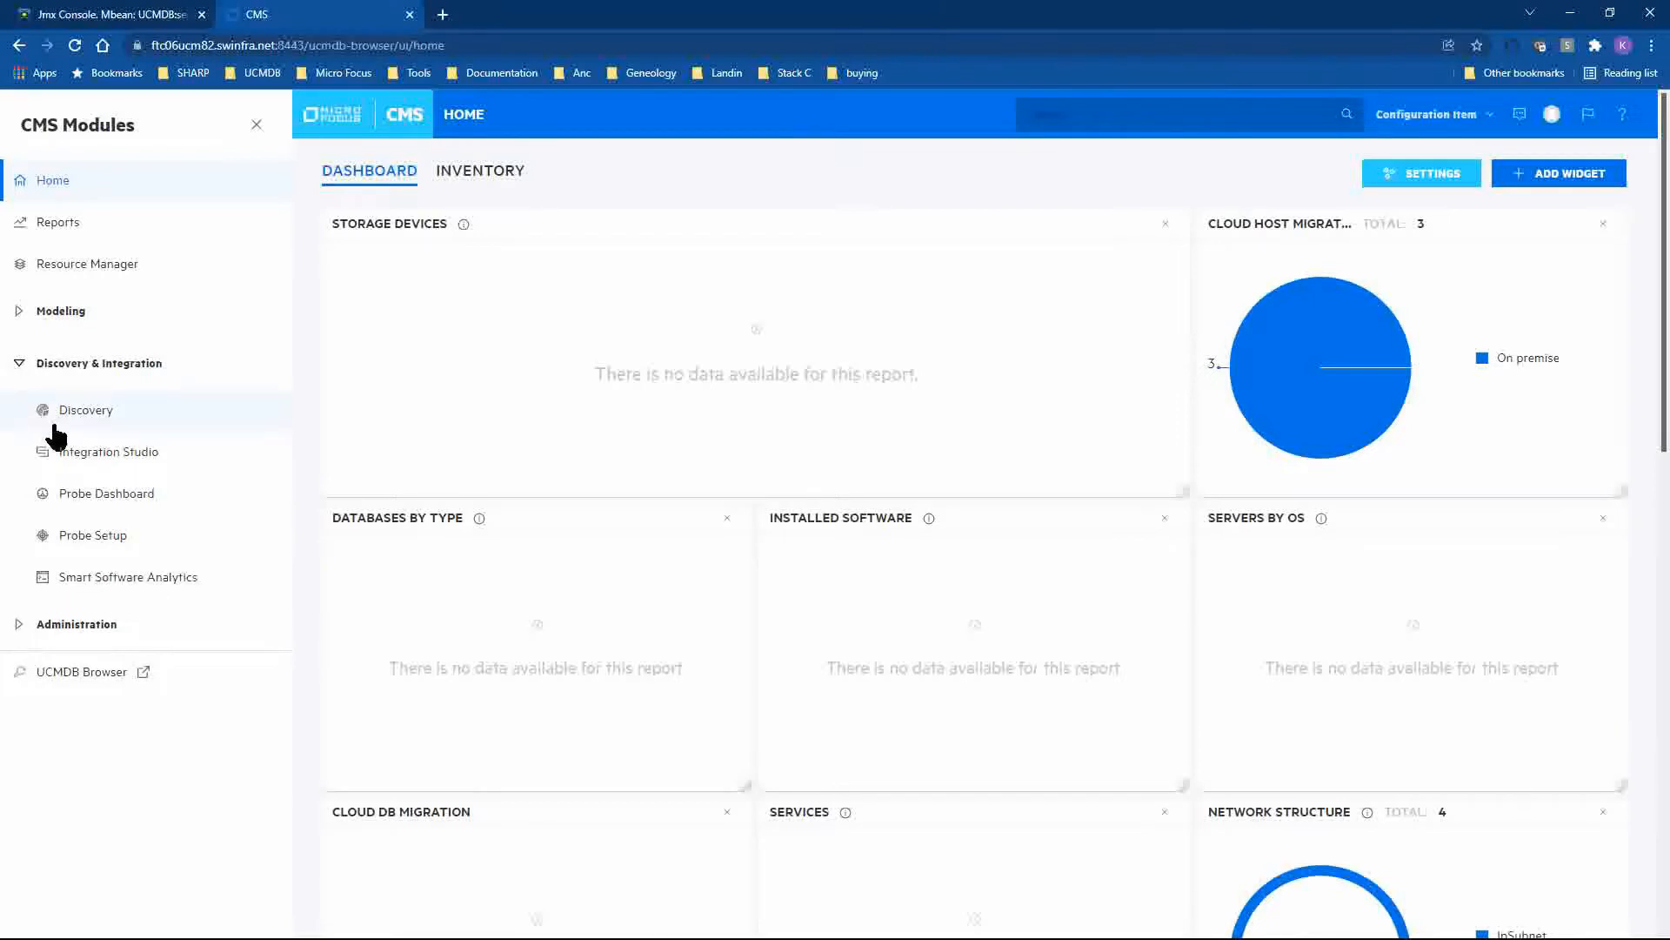
pyautogui.click(106, 537)
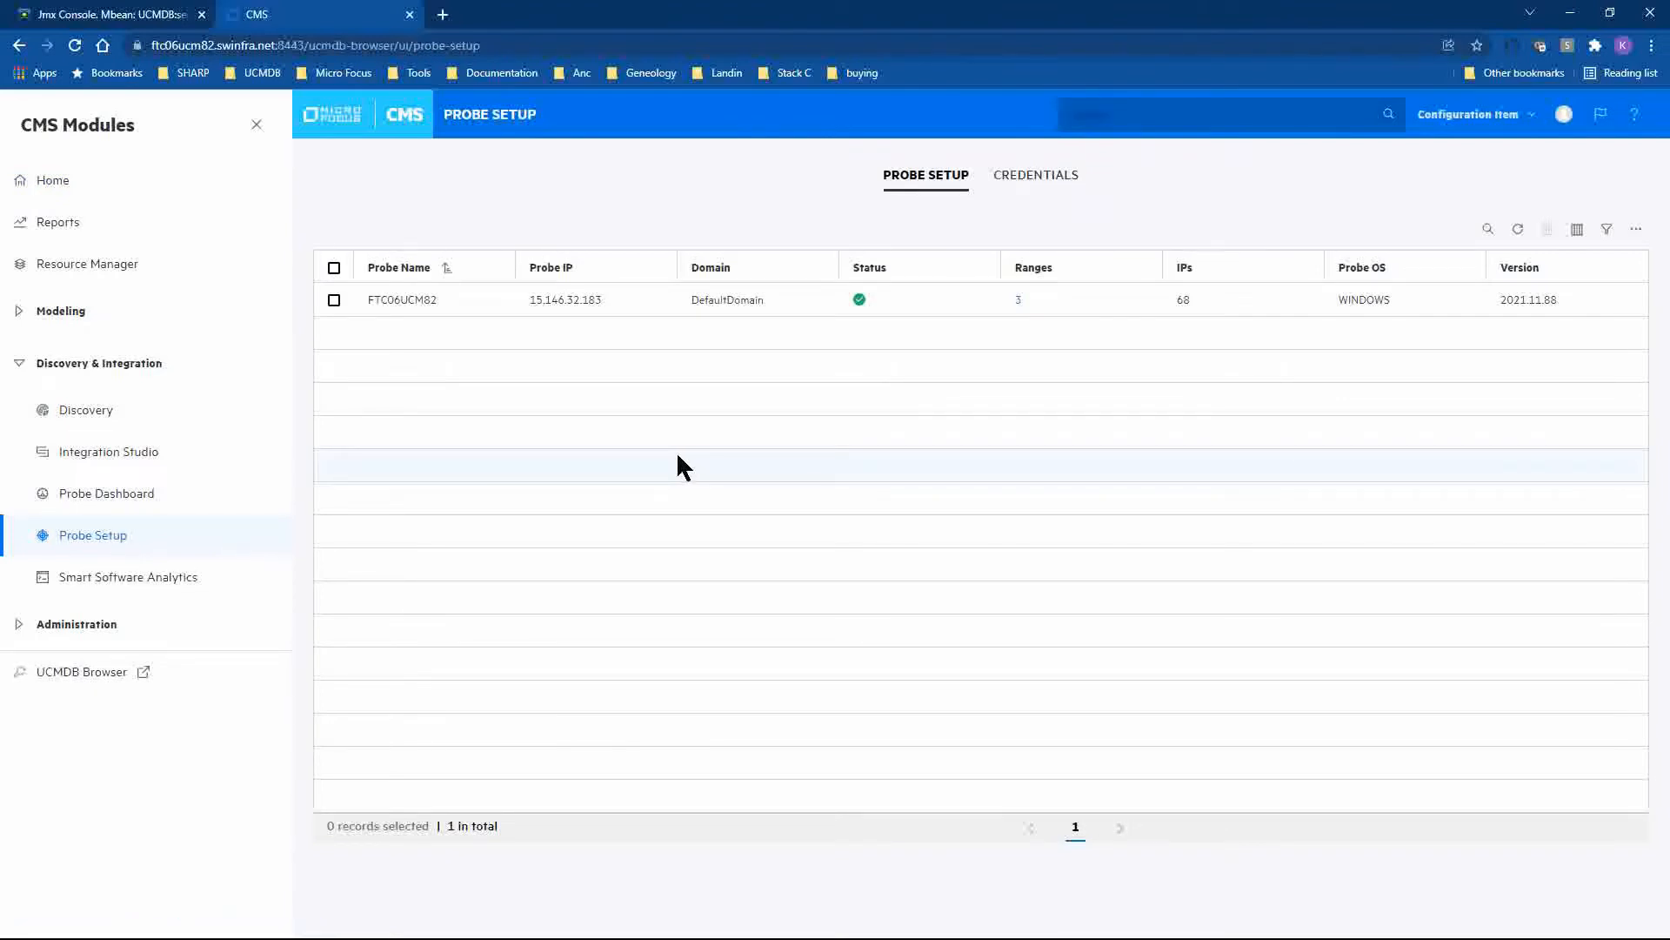
pyautogui.click(1018, 302)
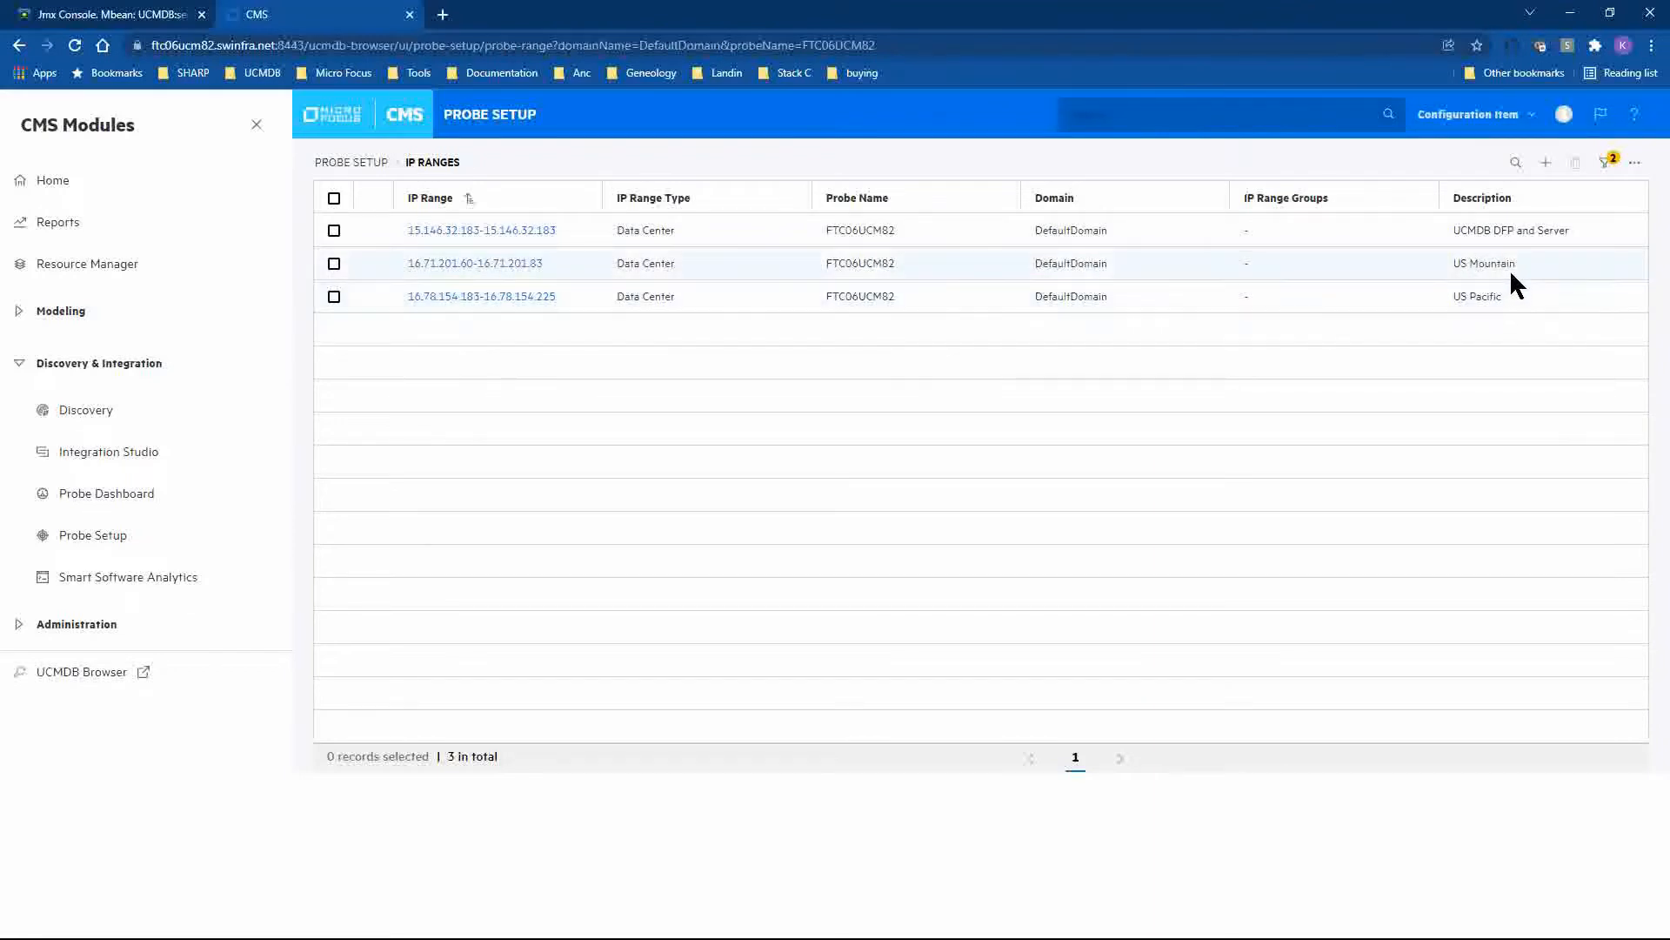
# Select the 15.146.32.183-15.146.32.183 range and start adding it to IP range groups
pyautogui.click(334, 231)
pyautogui.click(1546, 162)
pyautogui.click(1634, 121)
pyautogui.click(1634, 170)
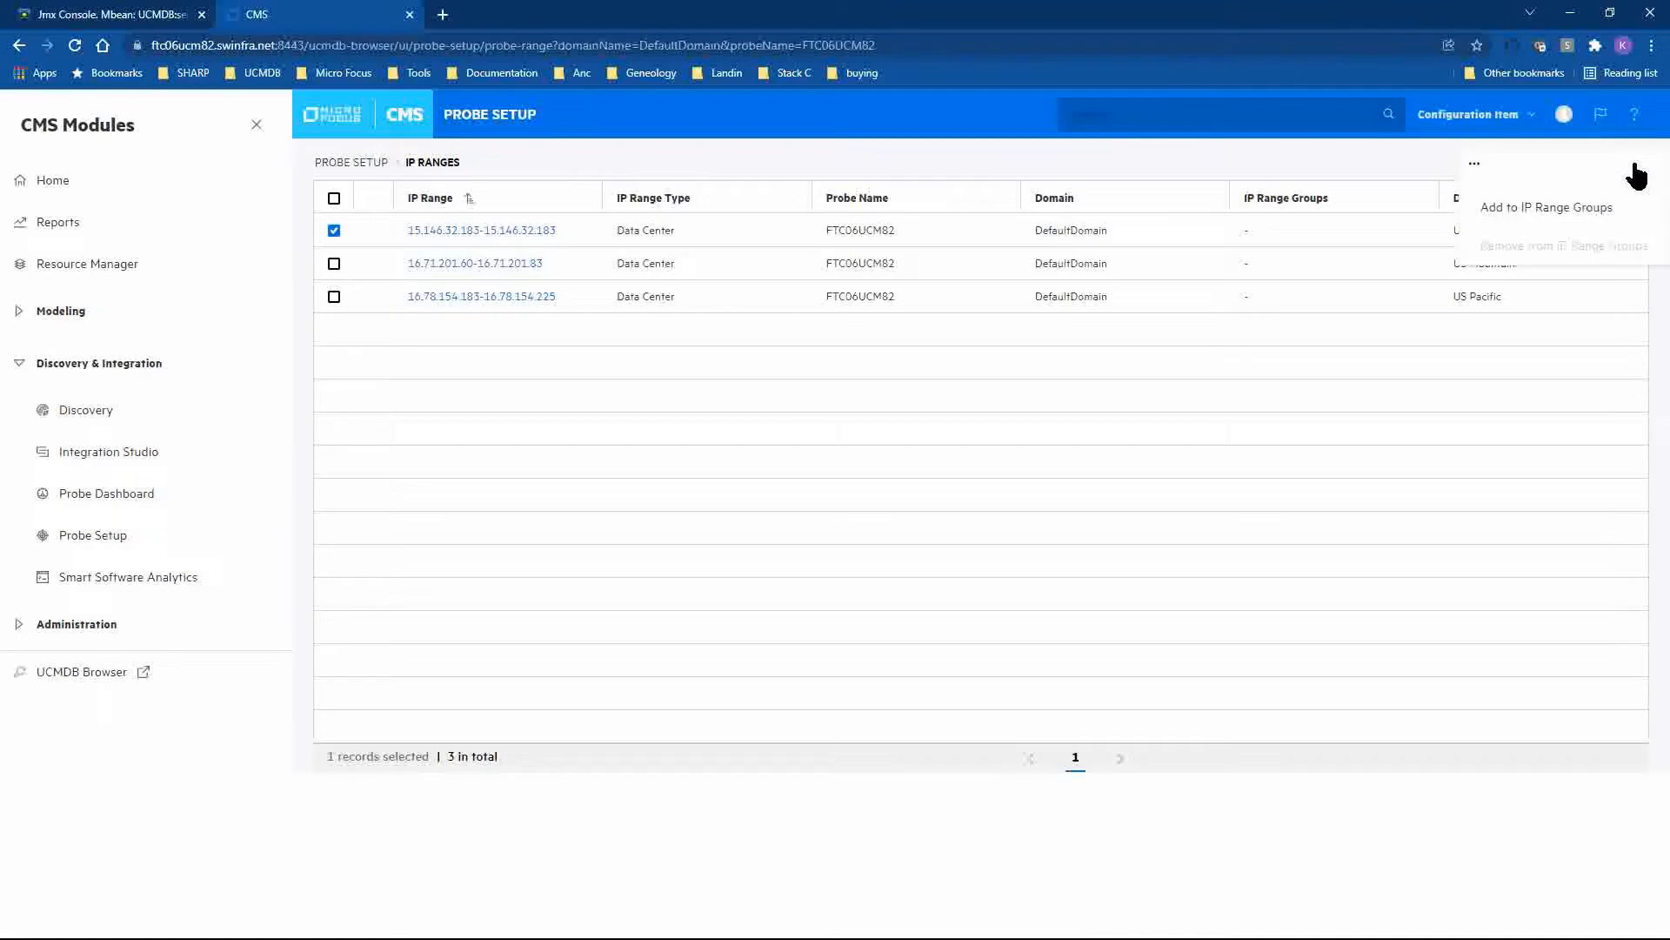
pyautogui.click(1555, 209)
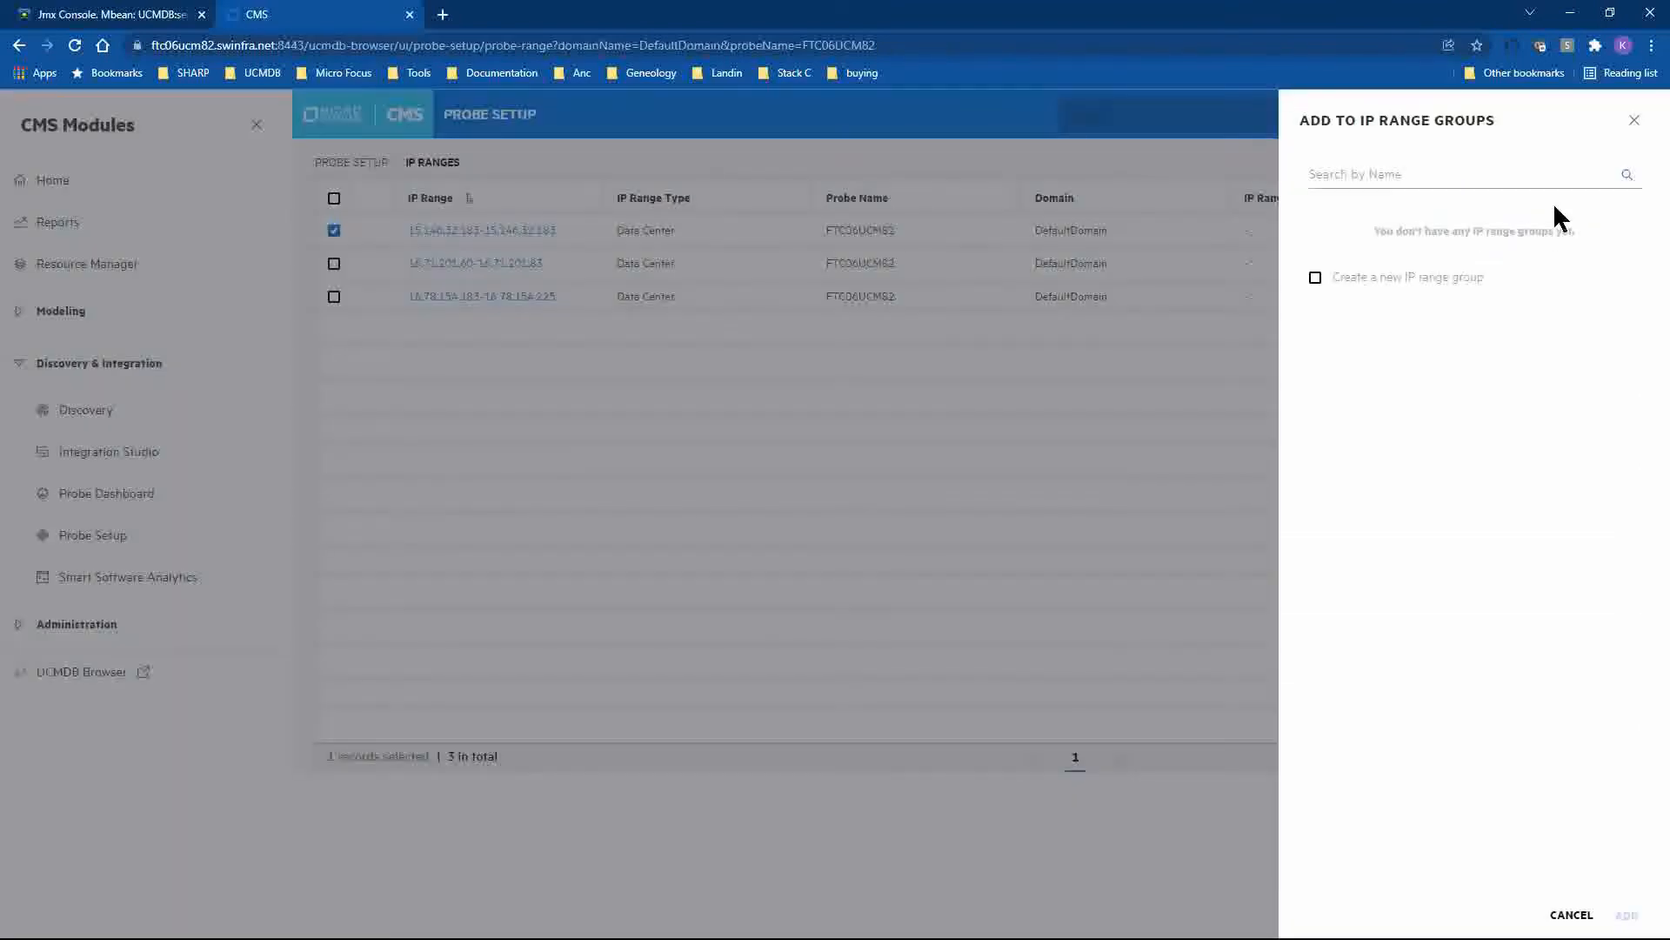
pyautogui.click(1415, 173)
pyautogui.write('UCMDB')
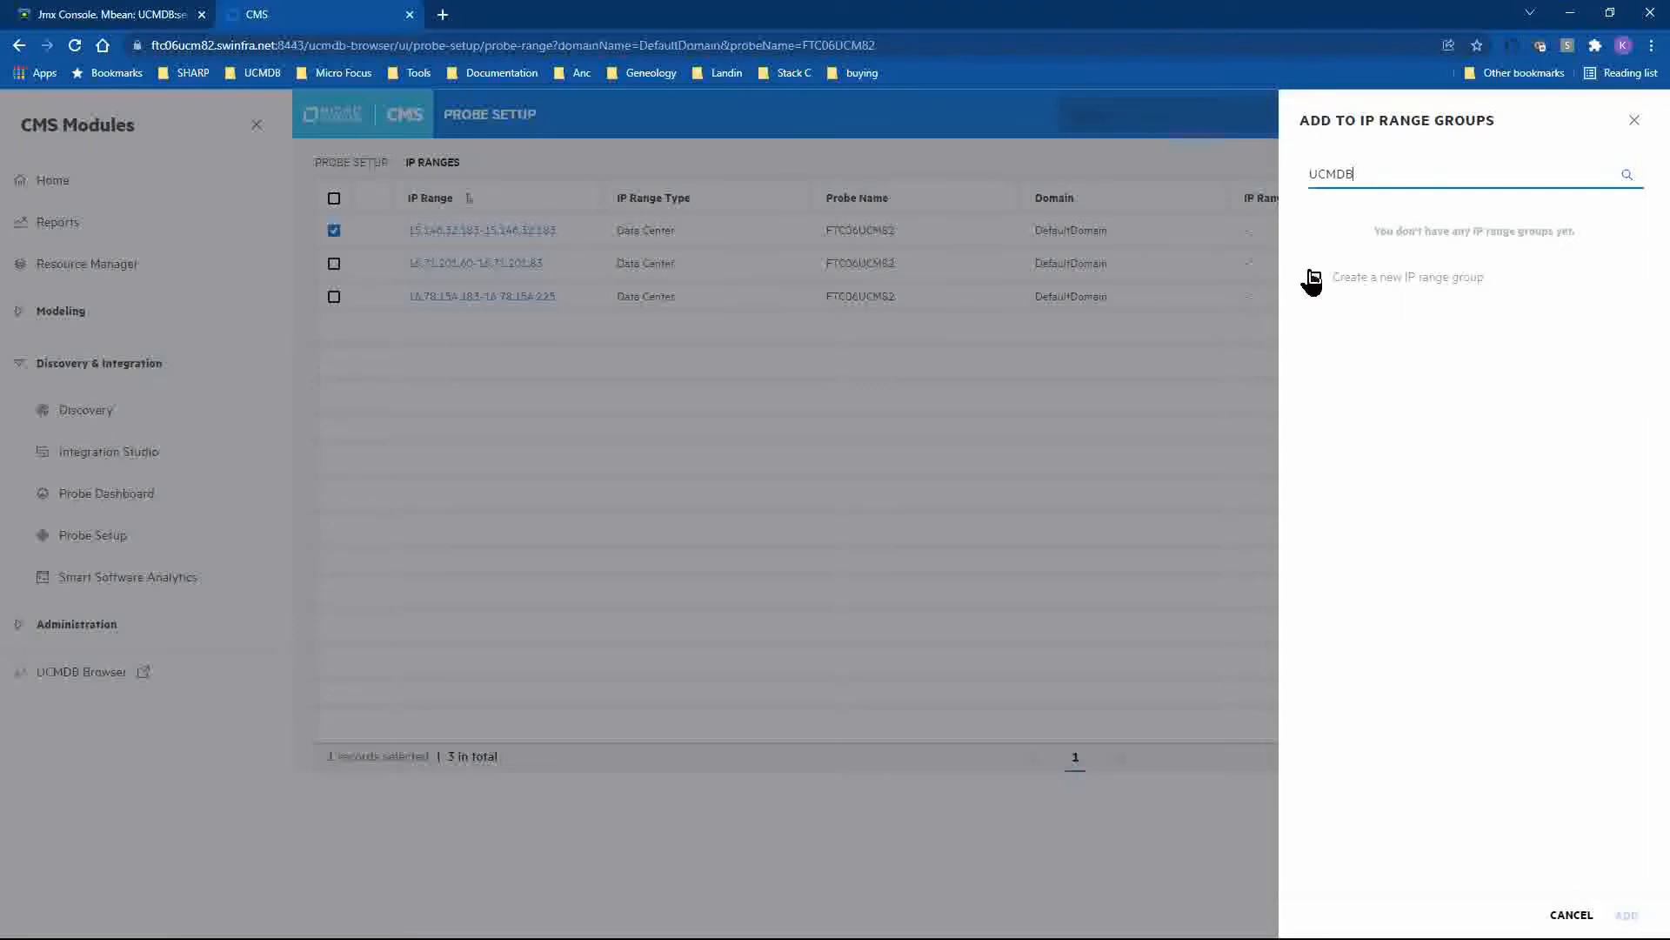
pyautogui.moveTo(1371, 171); pyautogui.dragTo(1282, 166)
pyautogui.press('BackSpace')
# Add the selected range to a new IP range group named UCMDB, and deselect the range
pyautogui.click(1314, 279)
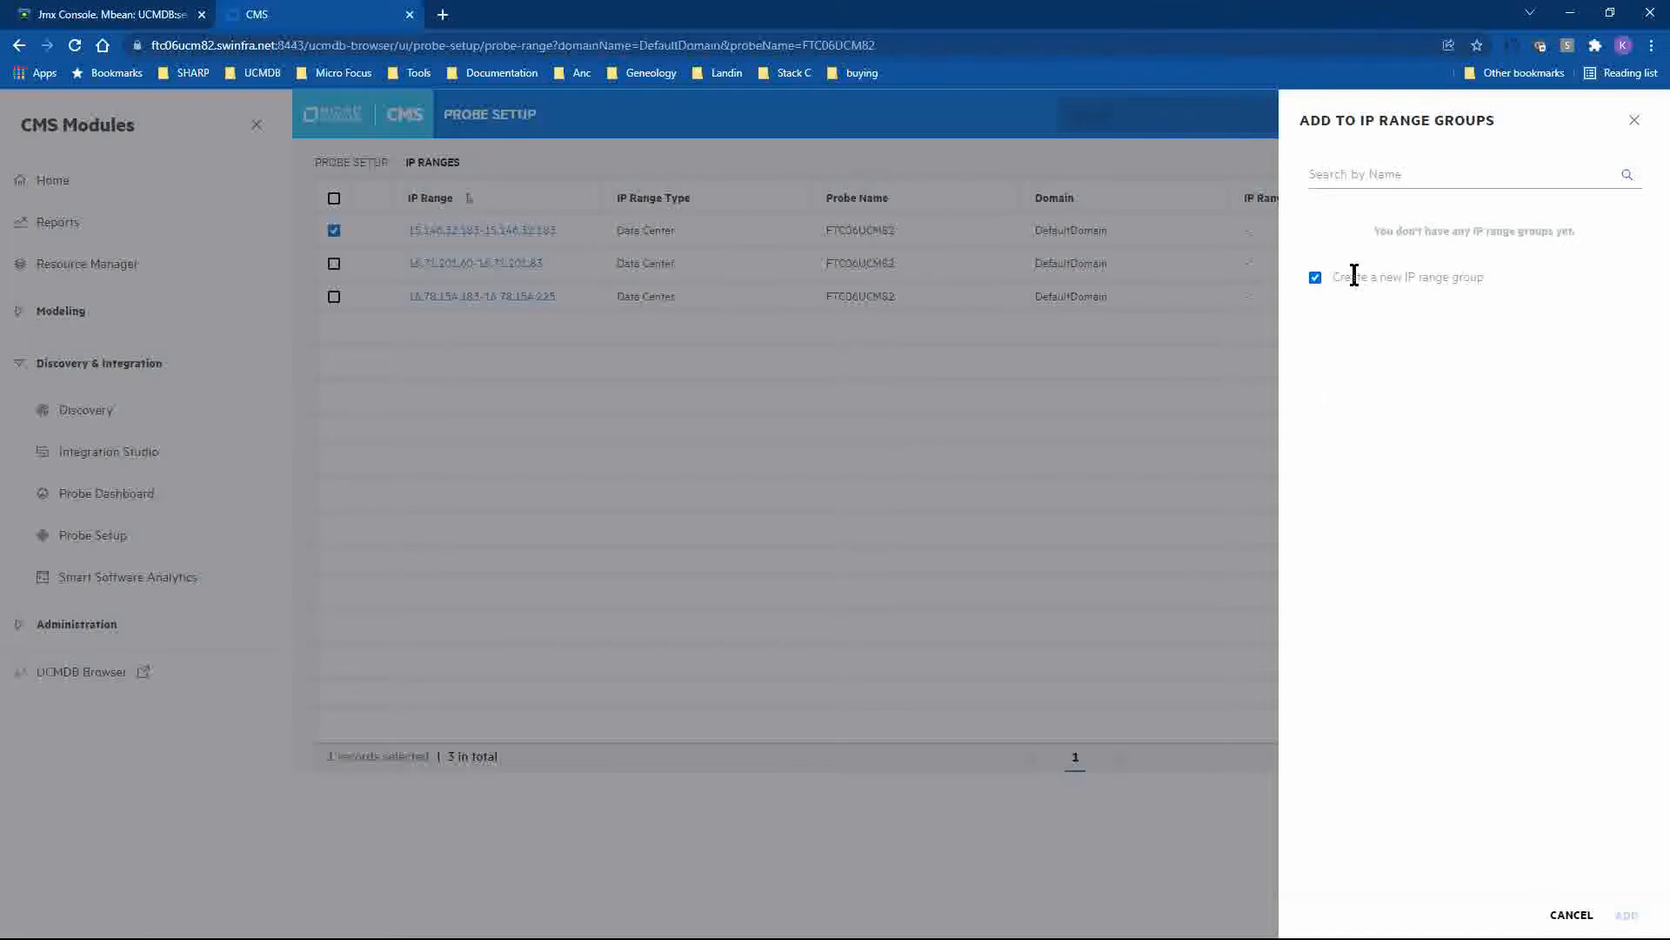
pyautogui.write('UCMDB')
pyautogui.click(1627, 915)
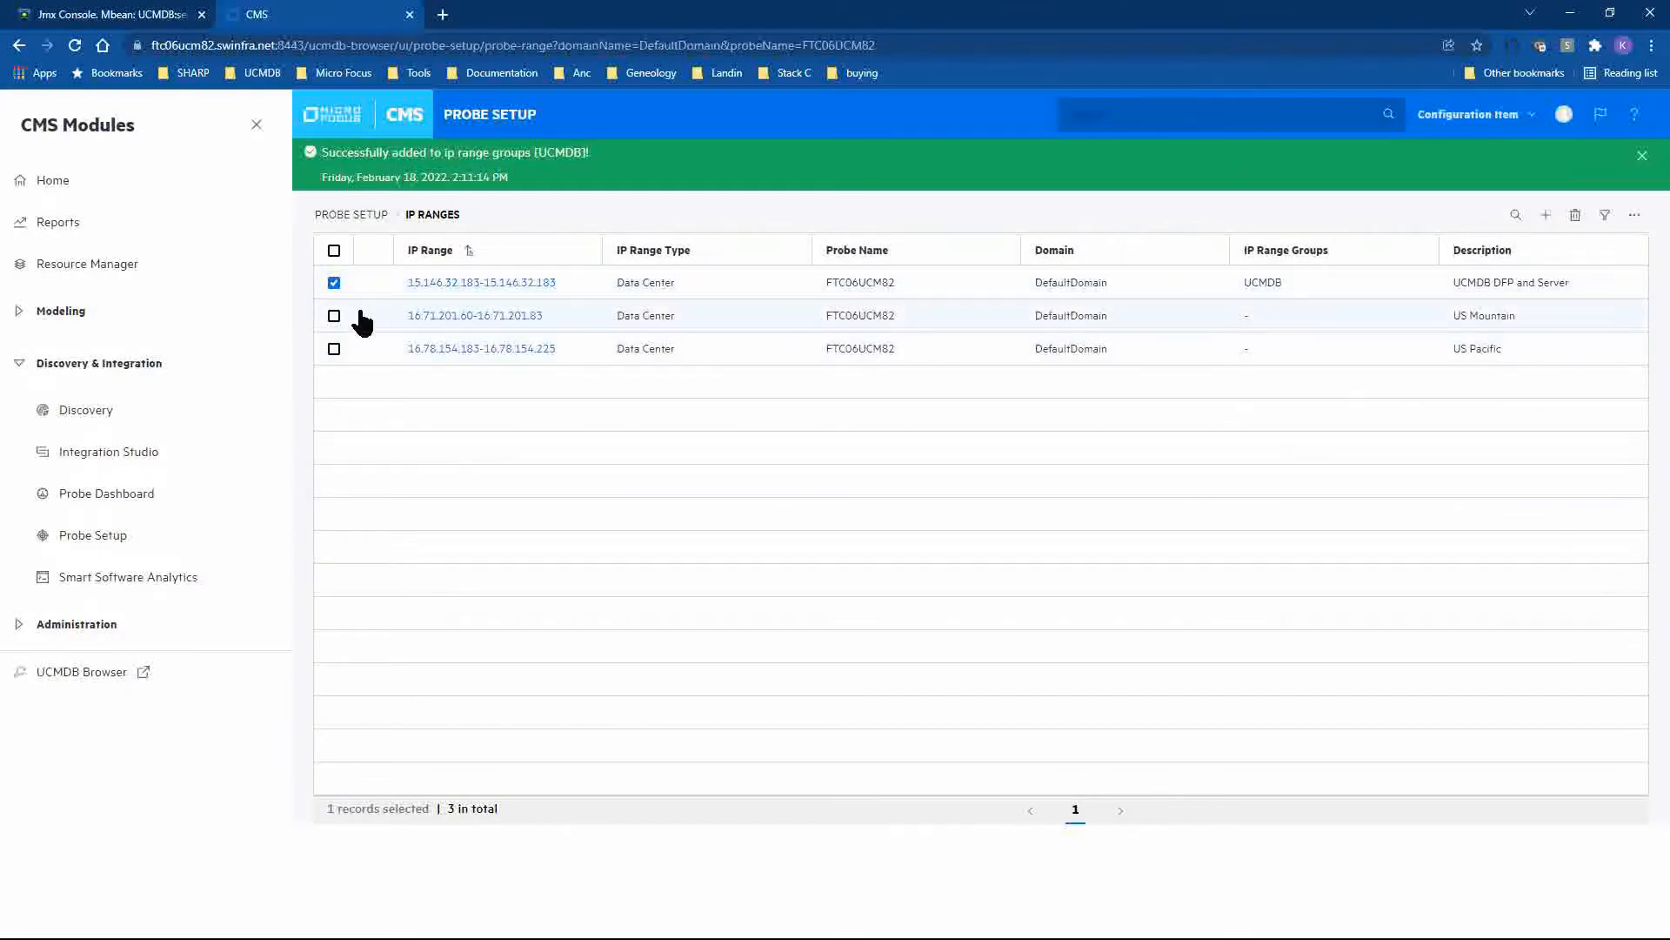
pyautogui.click(334, 282)
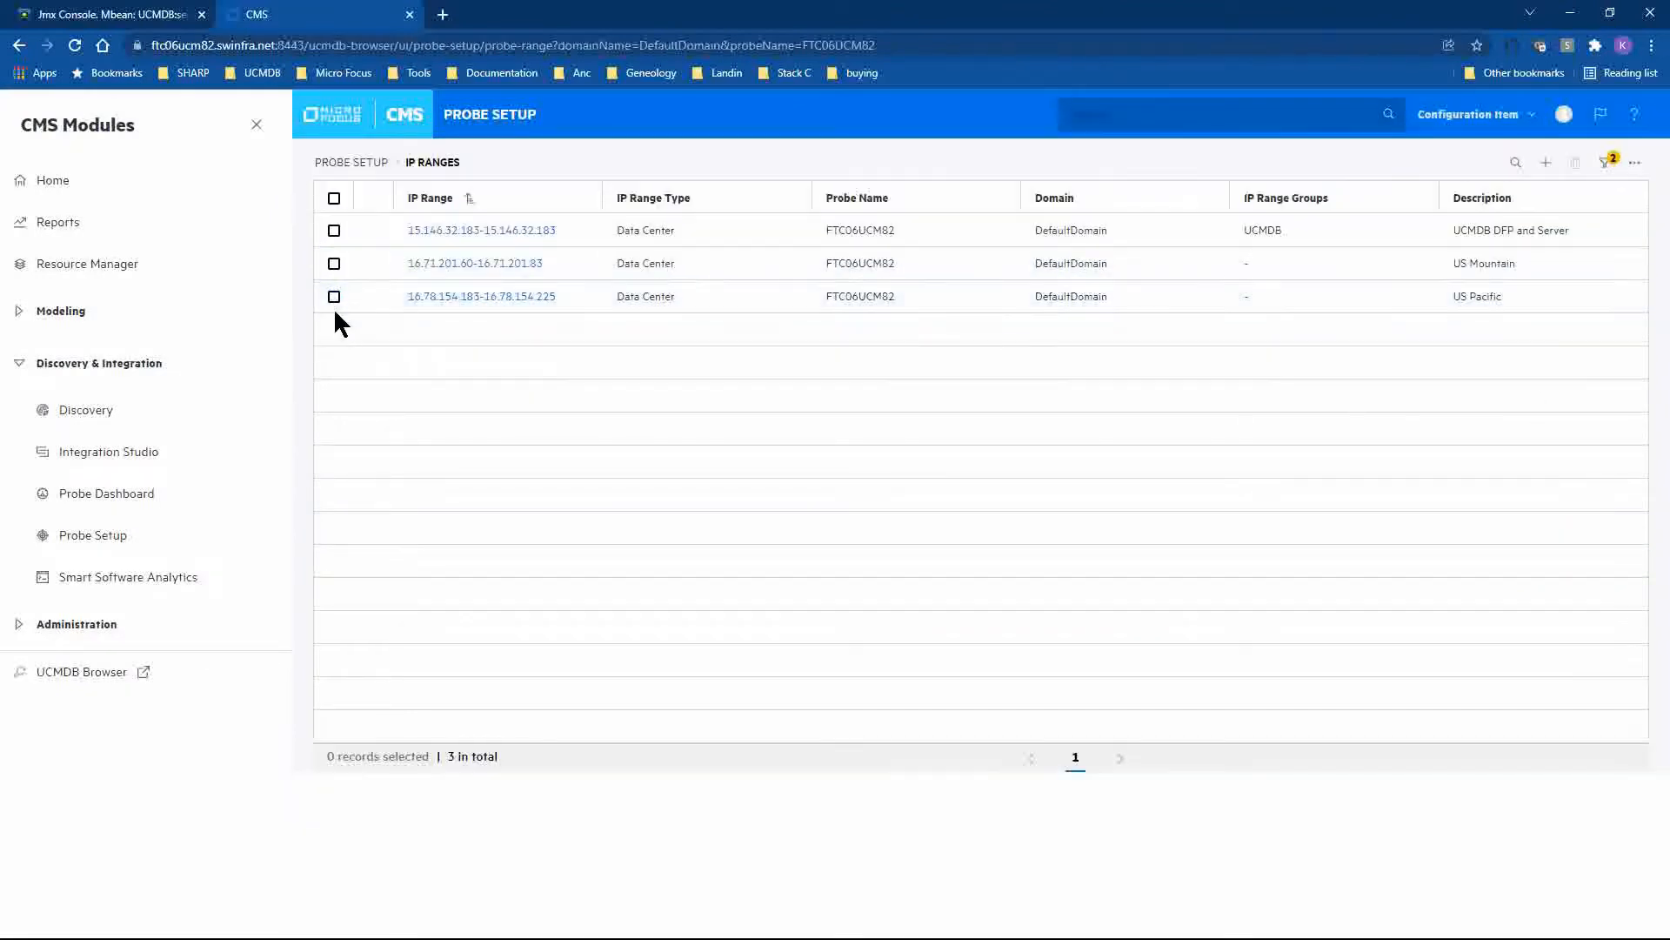
# Add the 16.71.201.60-16.71.201.83 range to a new IP range group named US Mountain, and deselect the range
pyautogui.click(334, 263)
pyautogui.click(1637, 165)
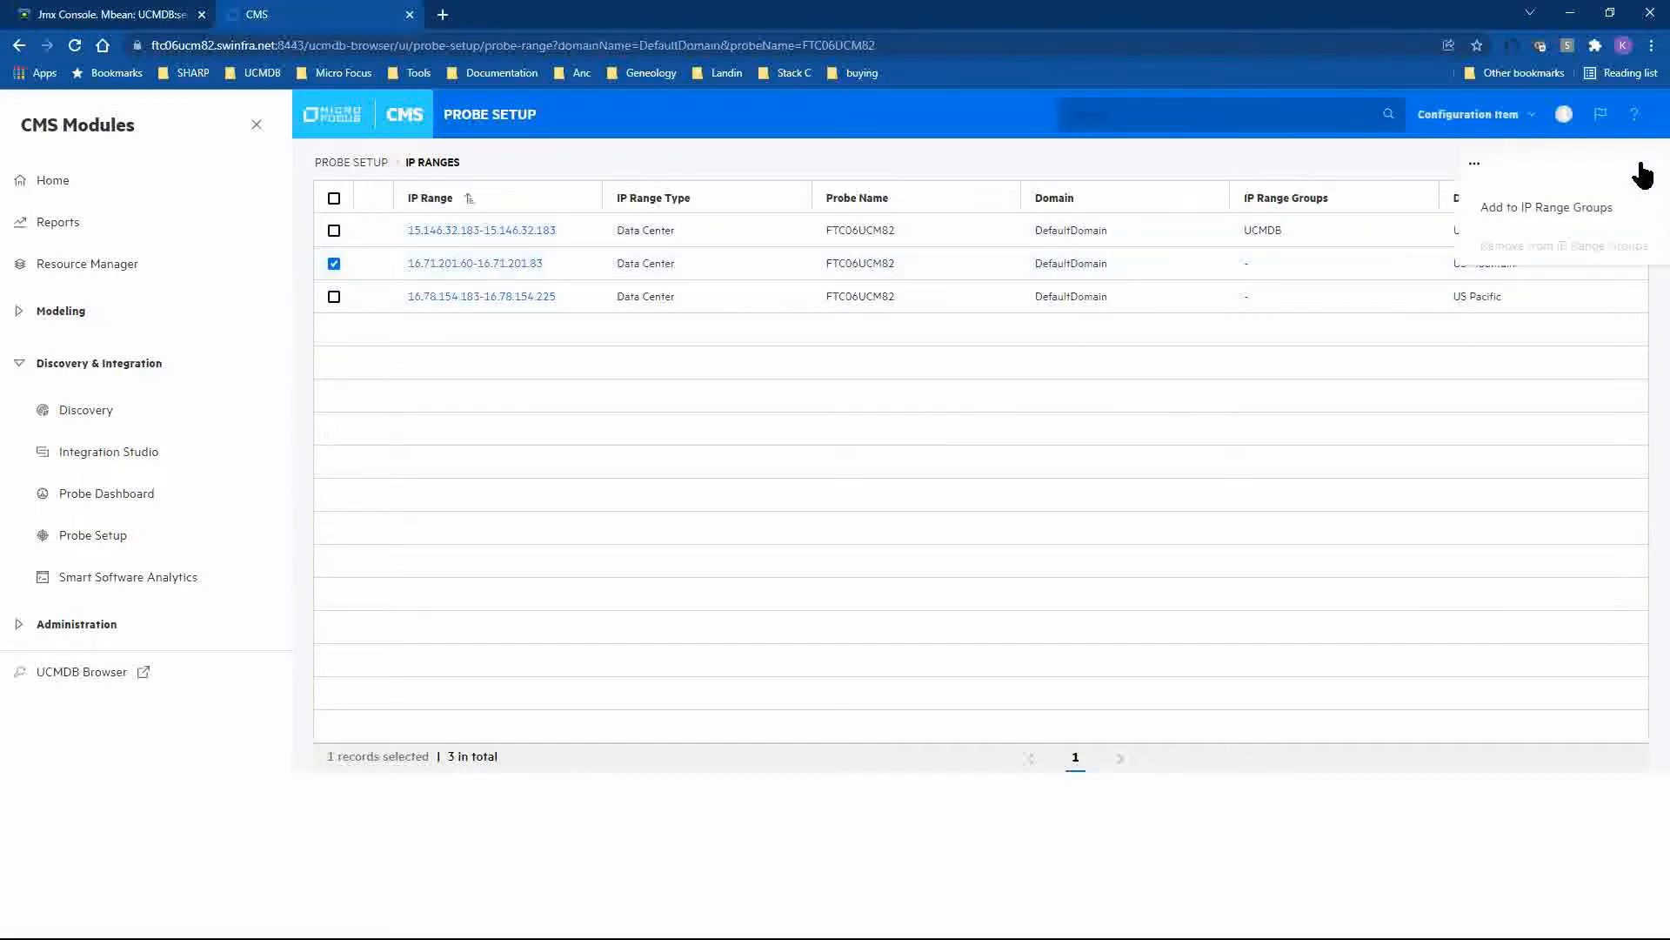
pyautogui.click(1539, 209)
pyautogui.click(1315, 249)
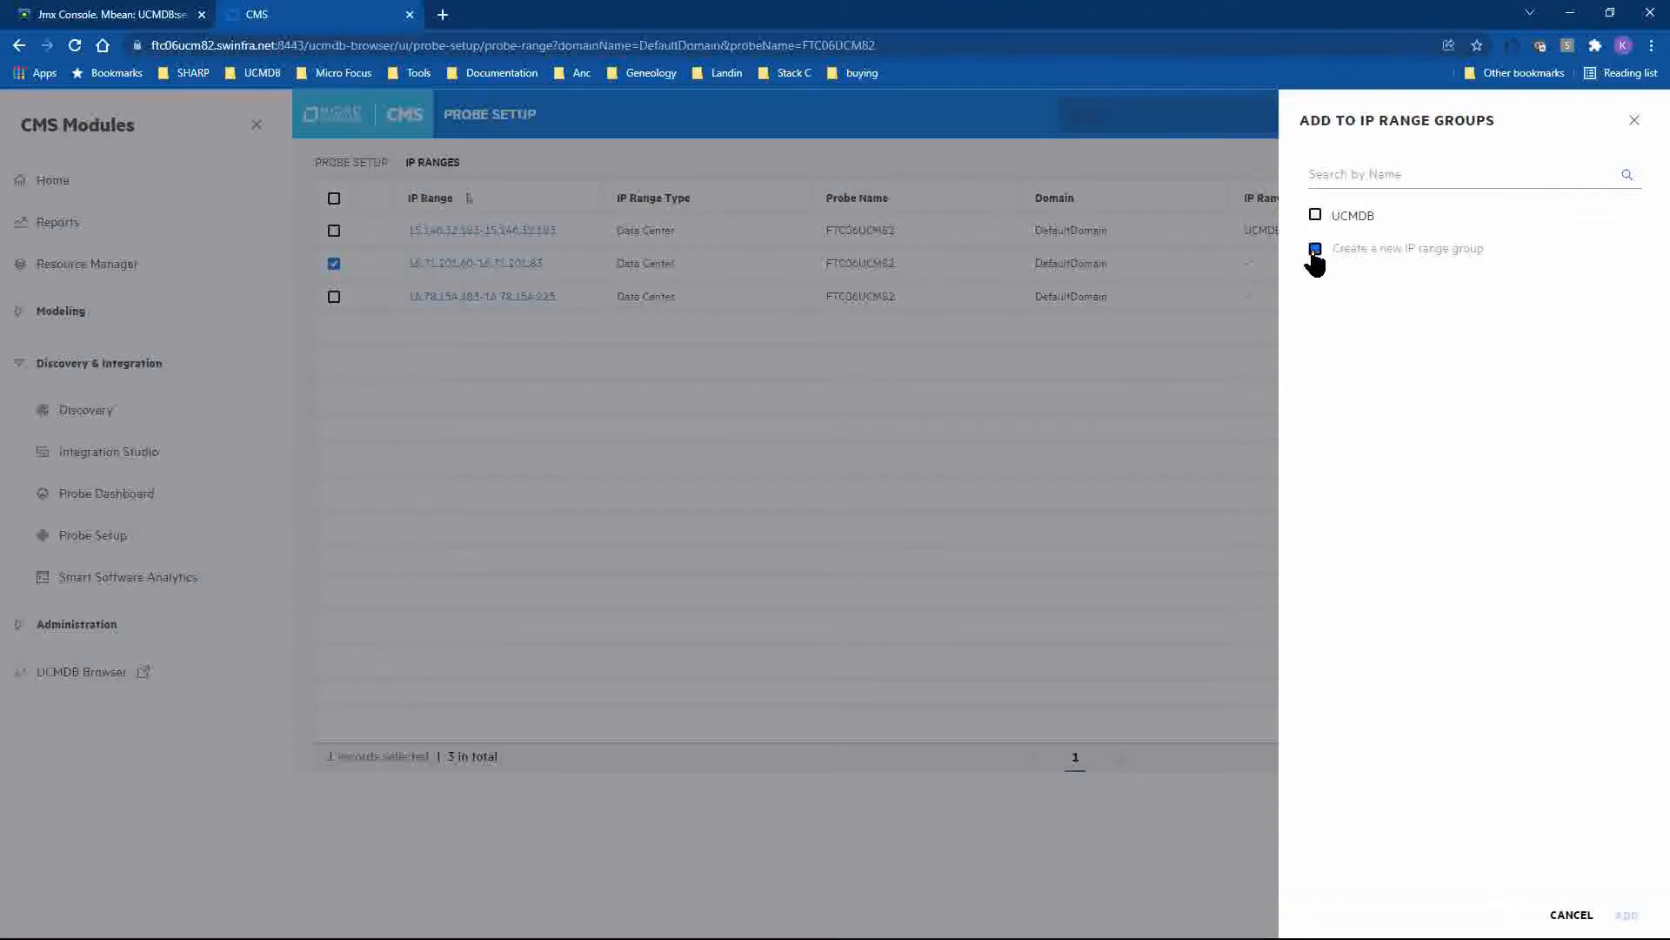
pyautogui.click(1357, 248)
pyautogui.write('US Mountain')
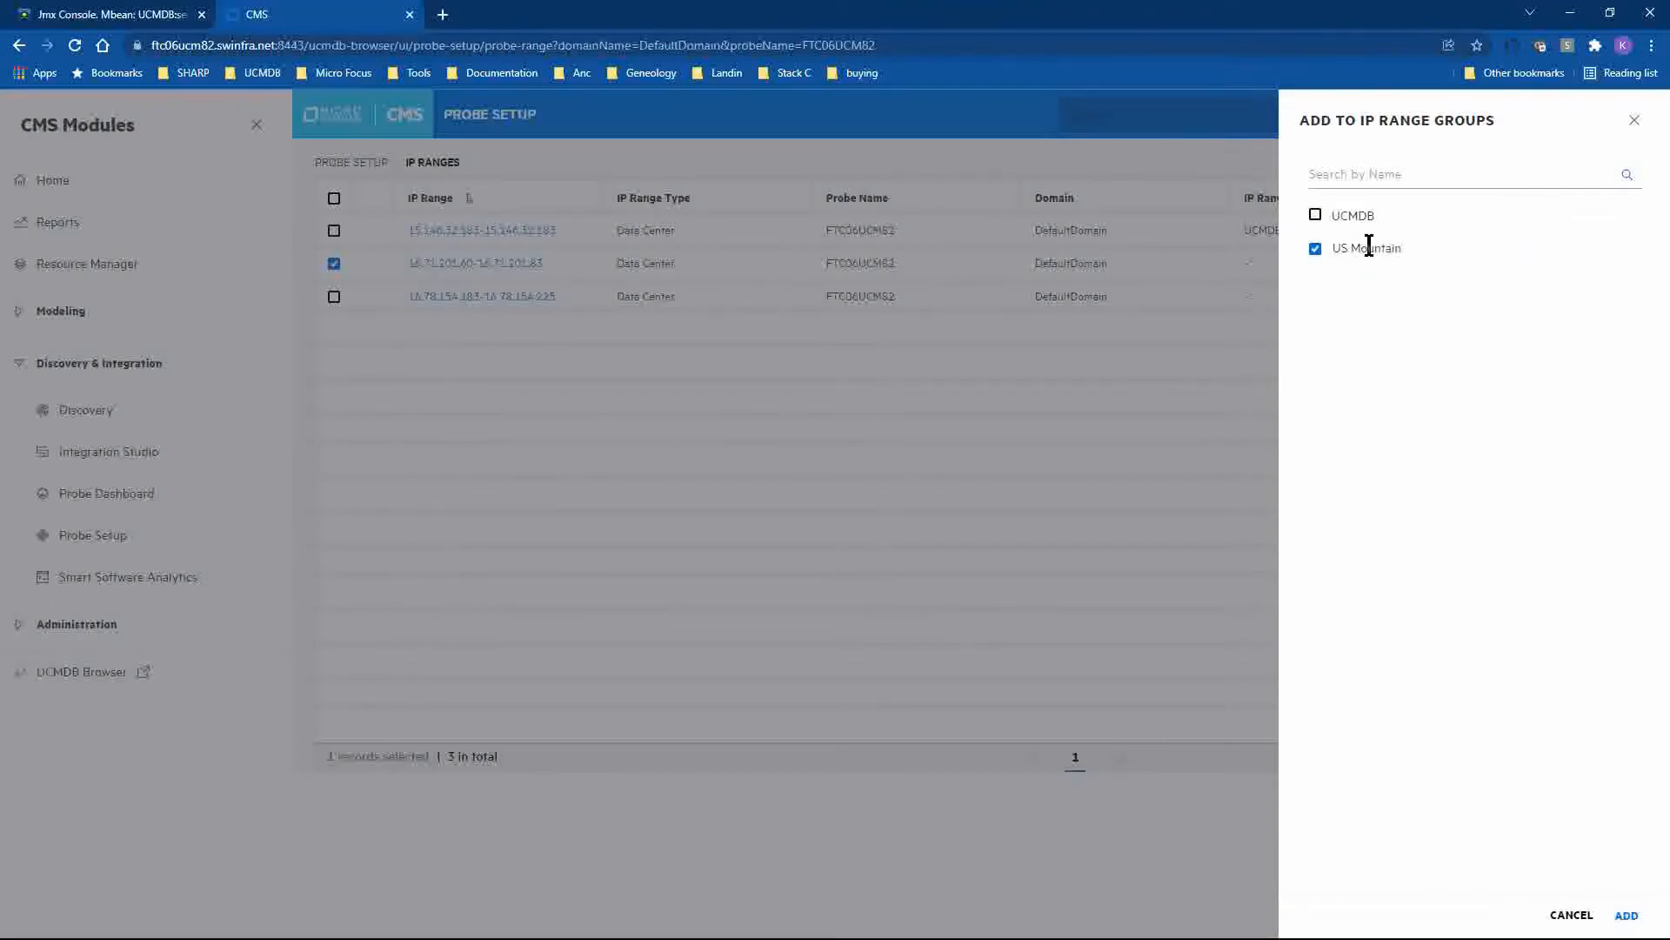
pyautogui.click(1627, 915)
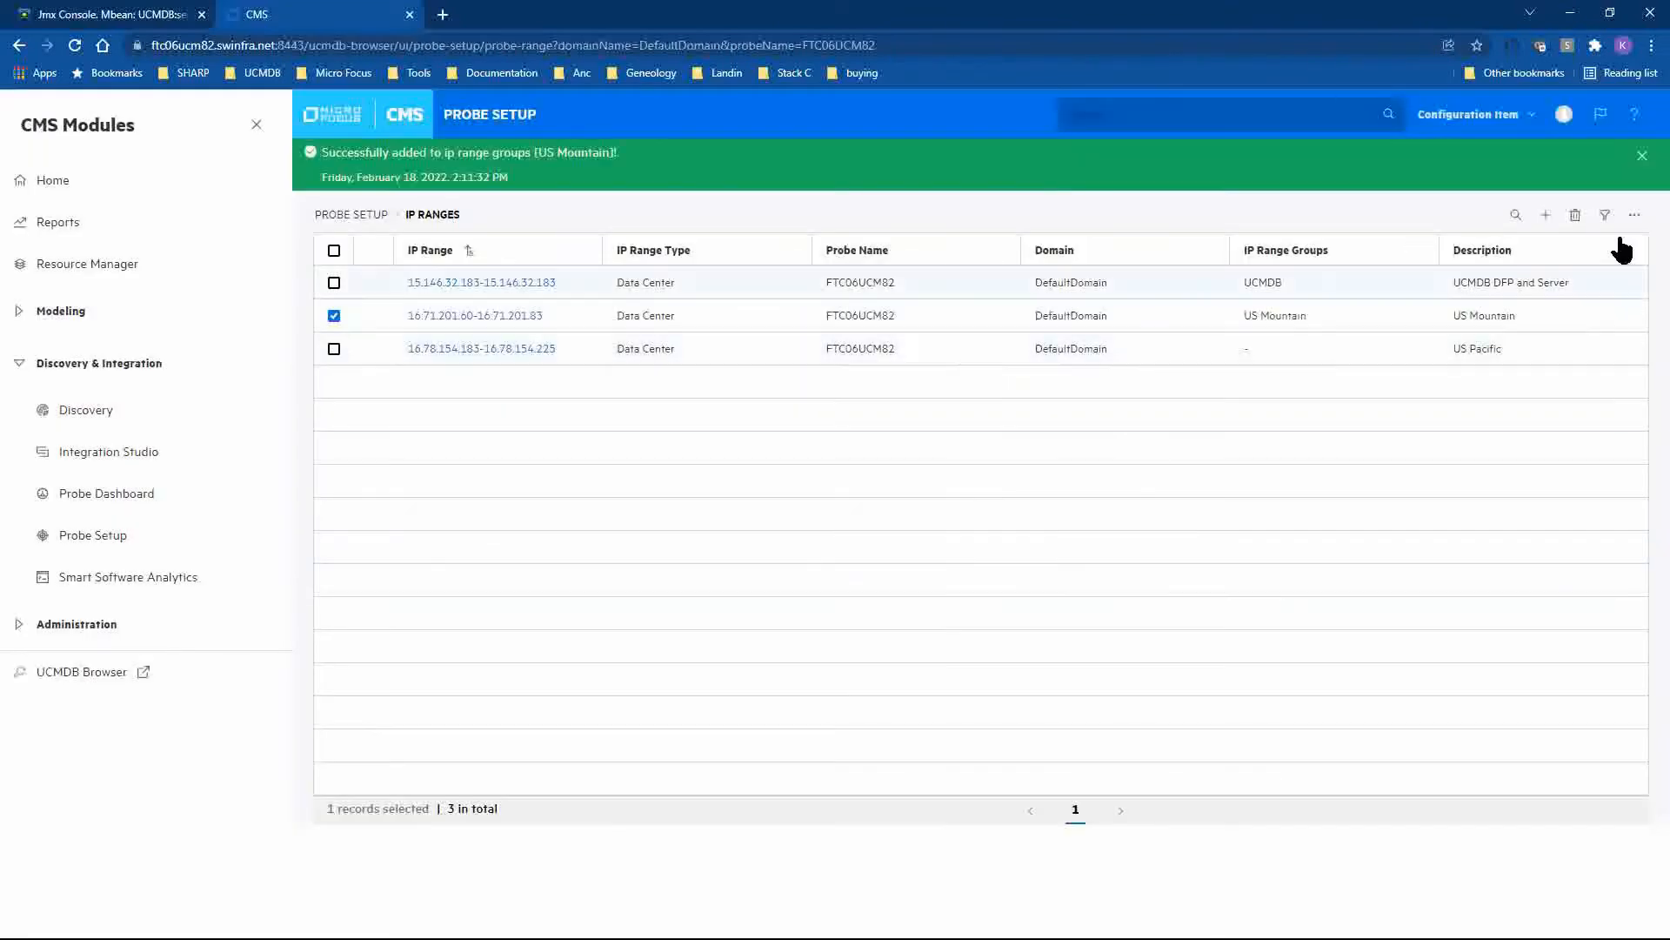
pyautogui.click(339, 318)
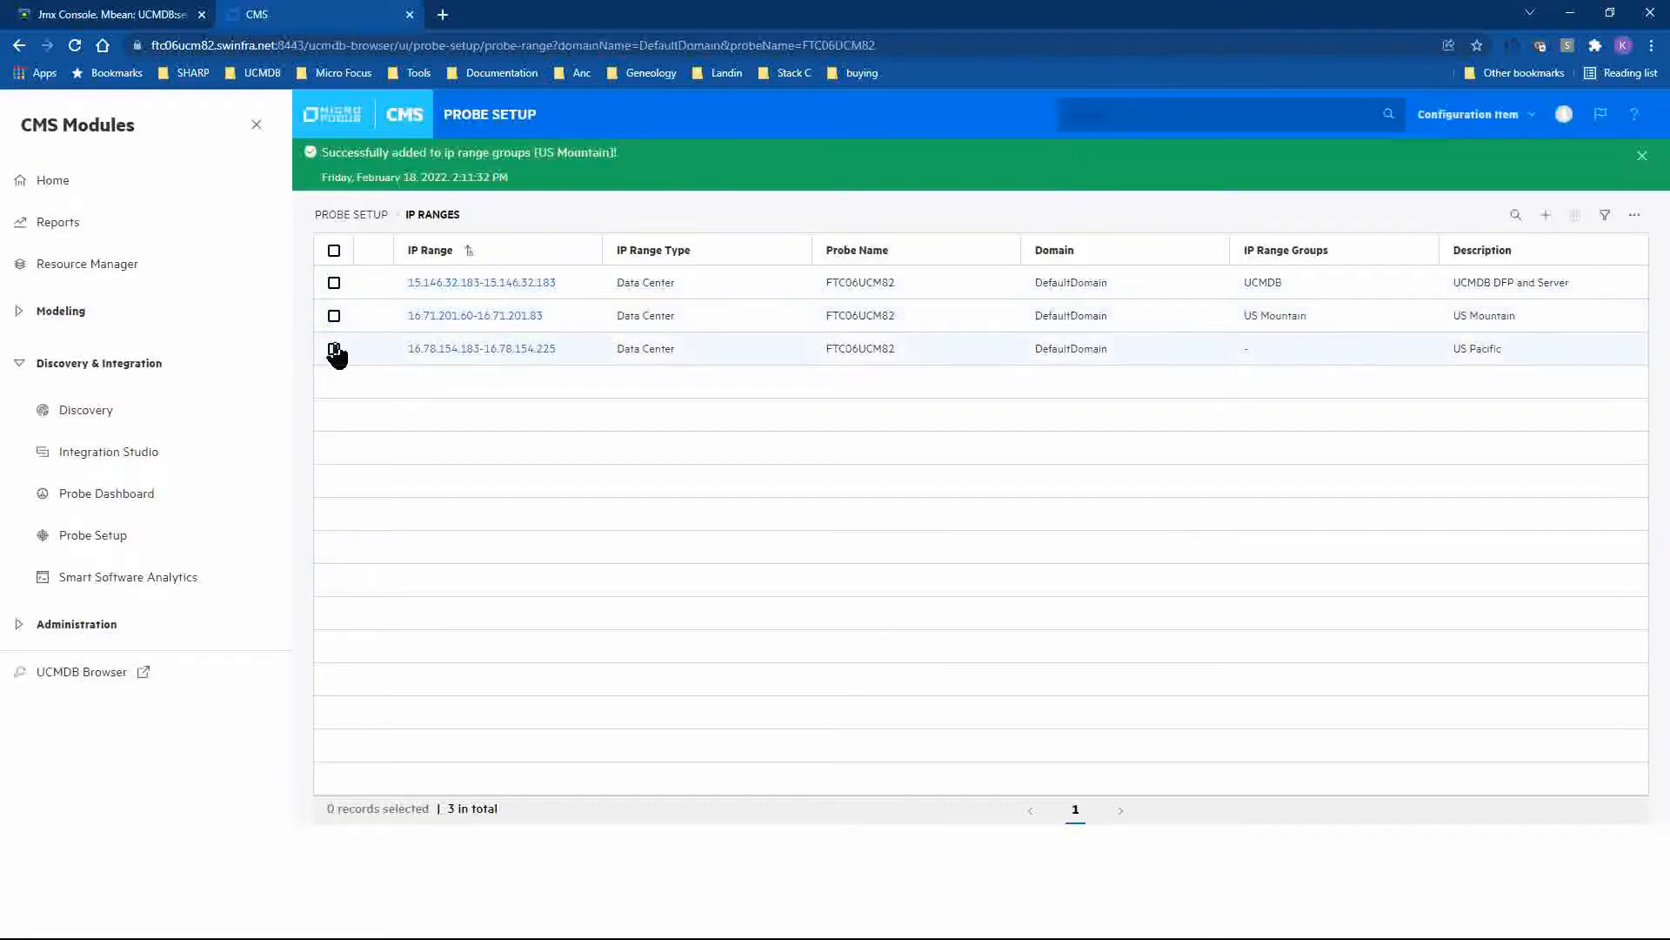
# Add the 16.78.154.183-16.78.154.225 range to a new IP range group named US Pacific
pyautogui.click(335, 349)
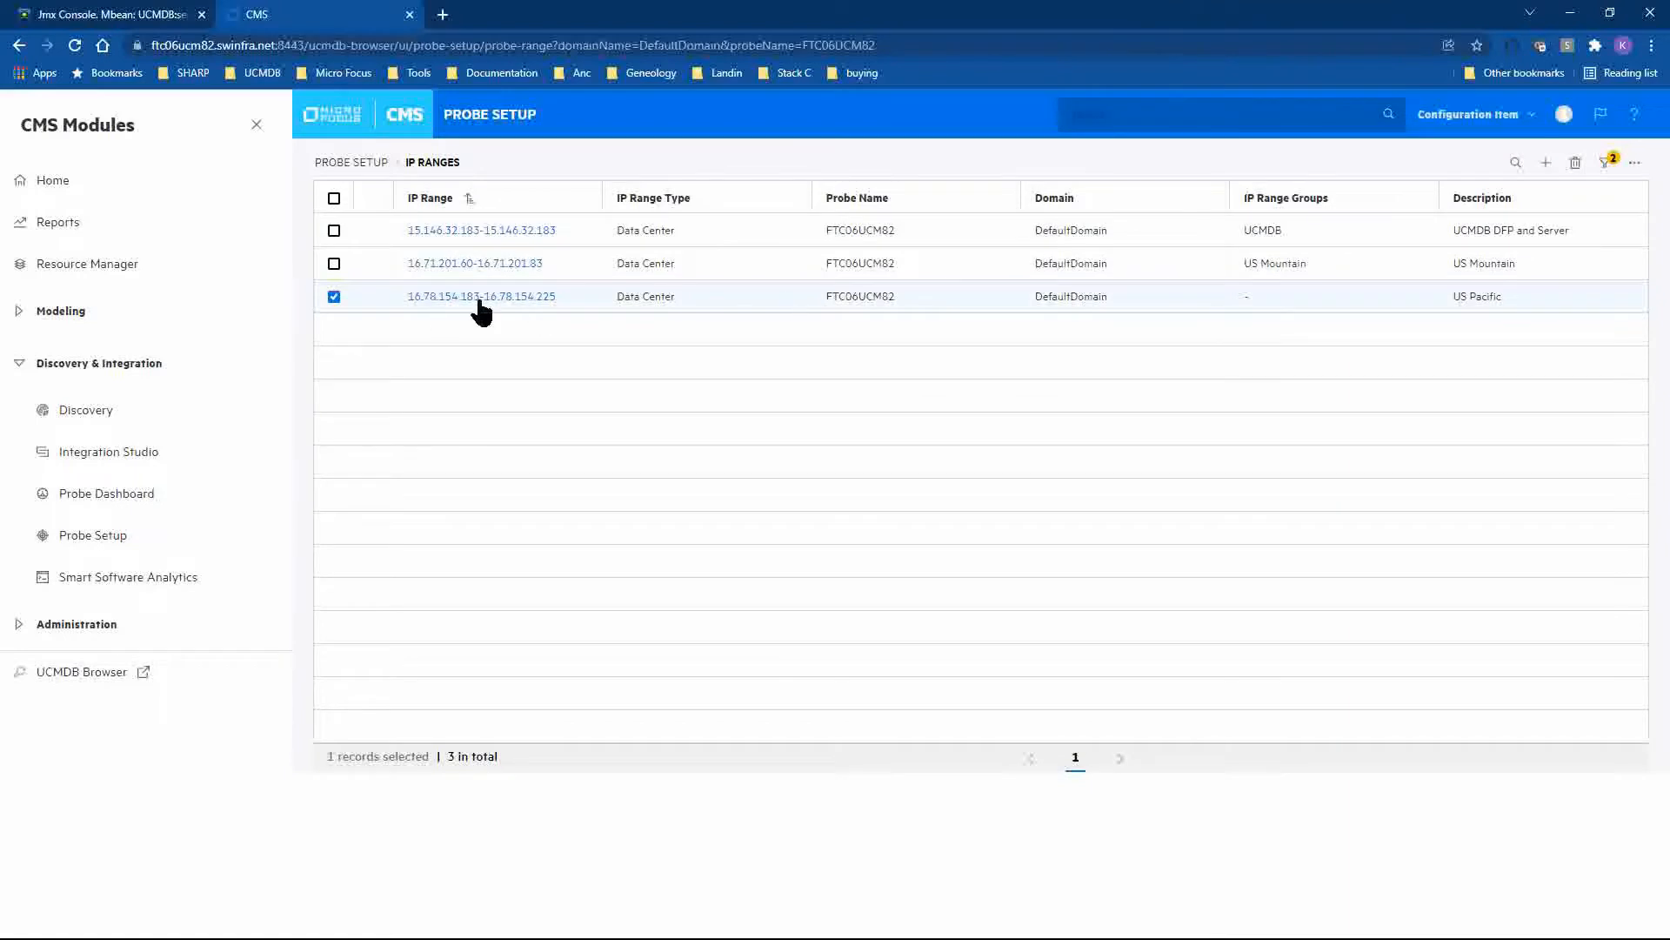
pyautogui.click(1635, 166)
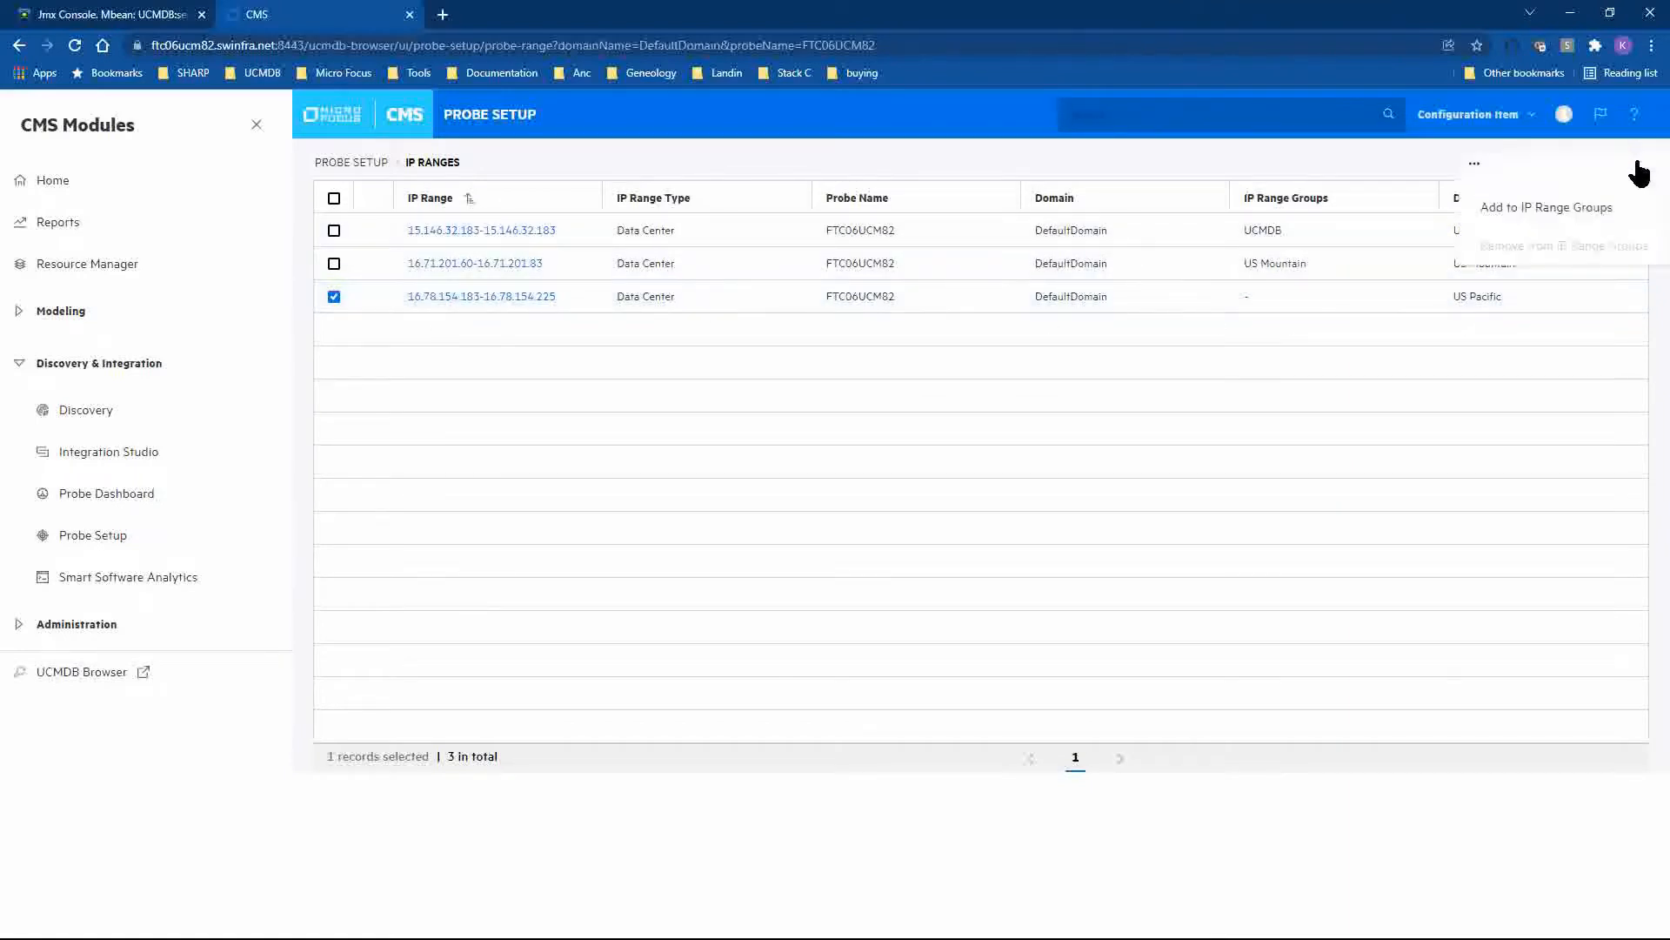
pyautogui.click(1605, 214)
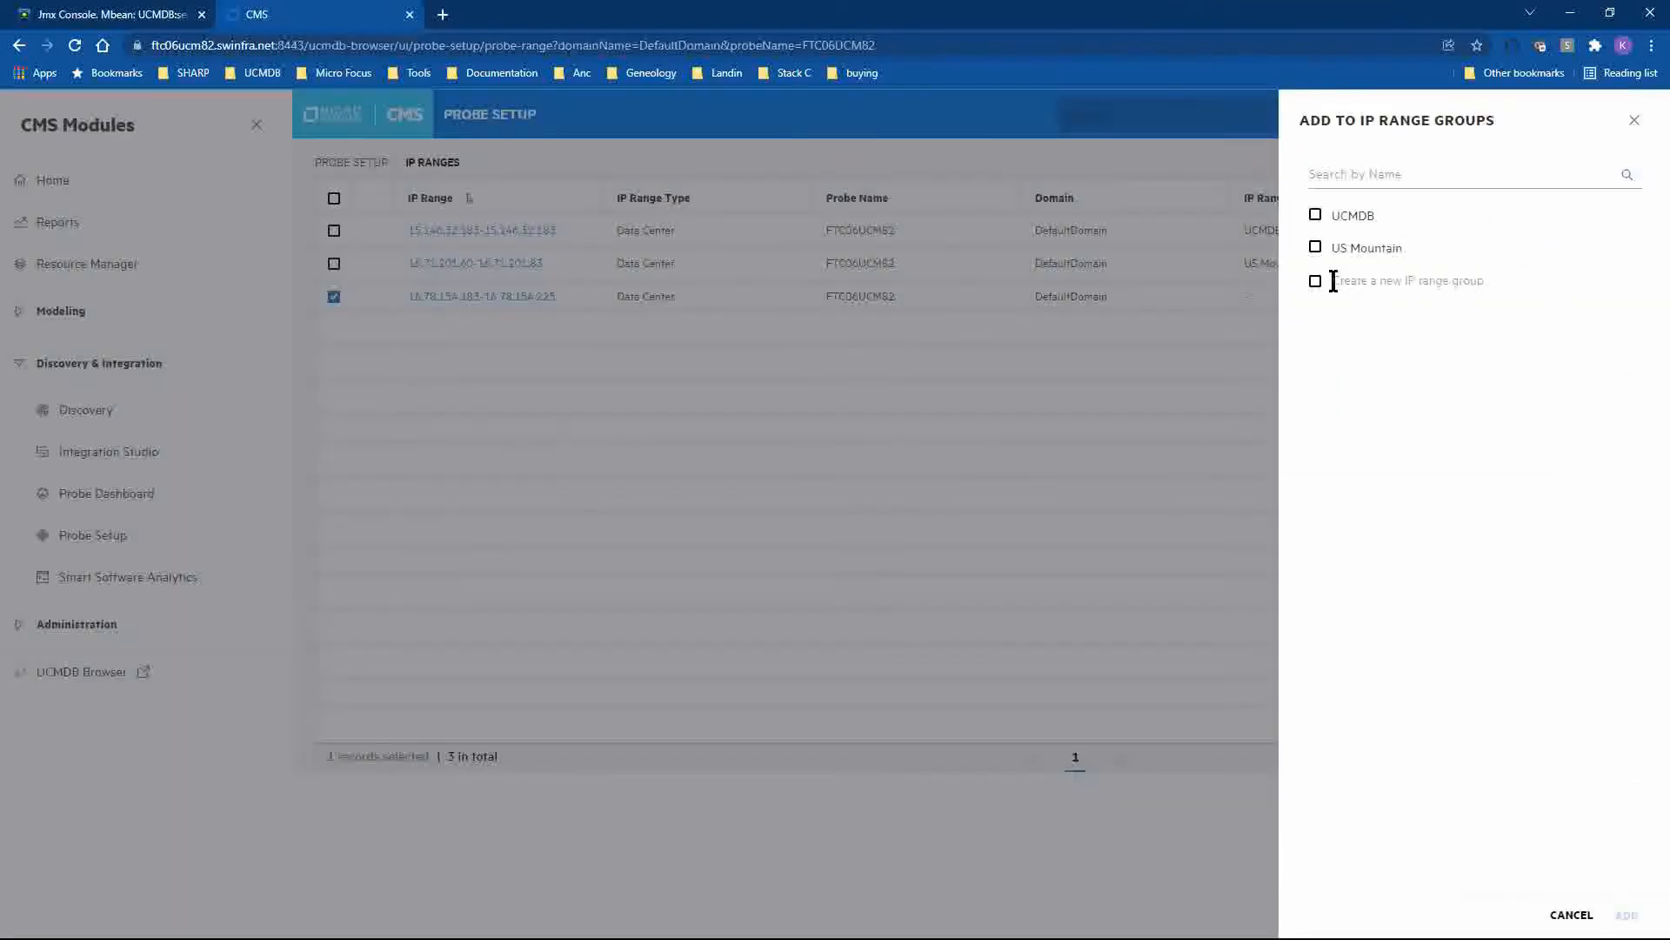
pyautogui.click(1357, 283)
pyautogui.write('US Pacific')
pyautogui.click(1623, 915)
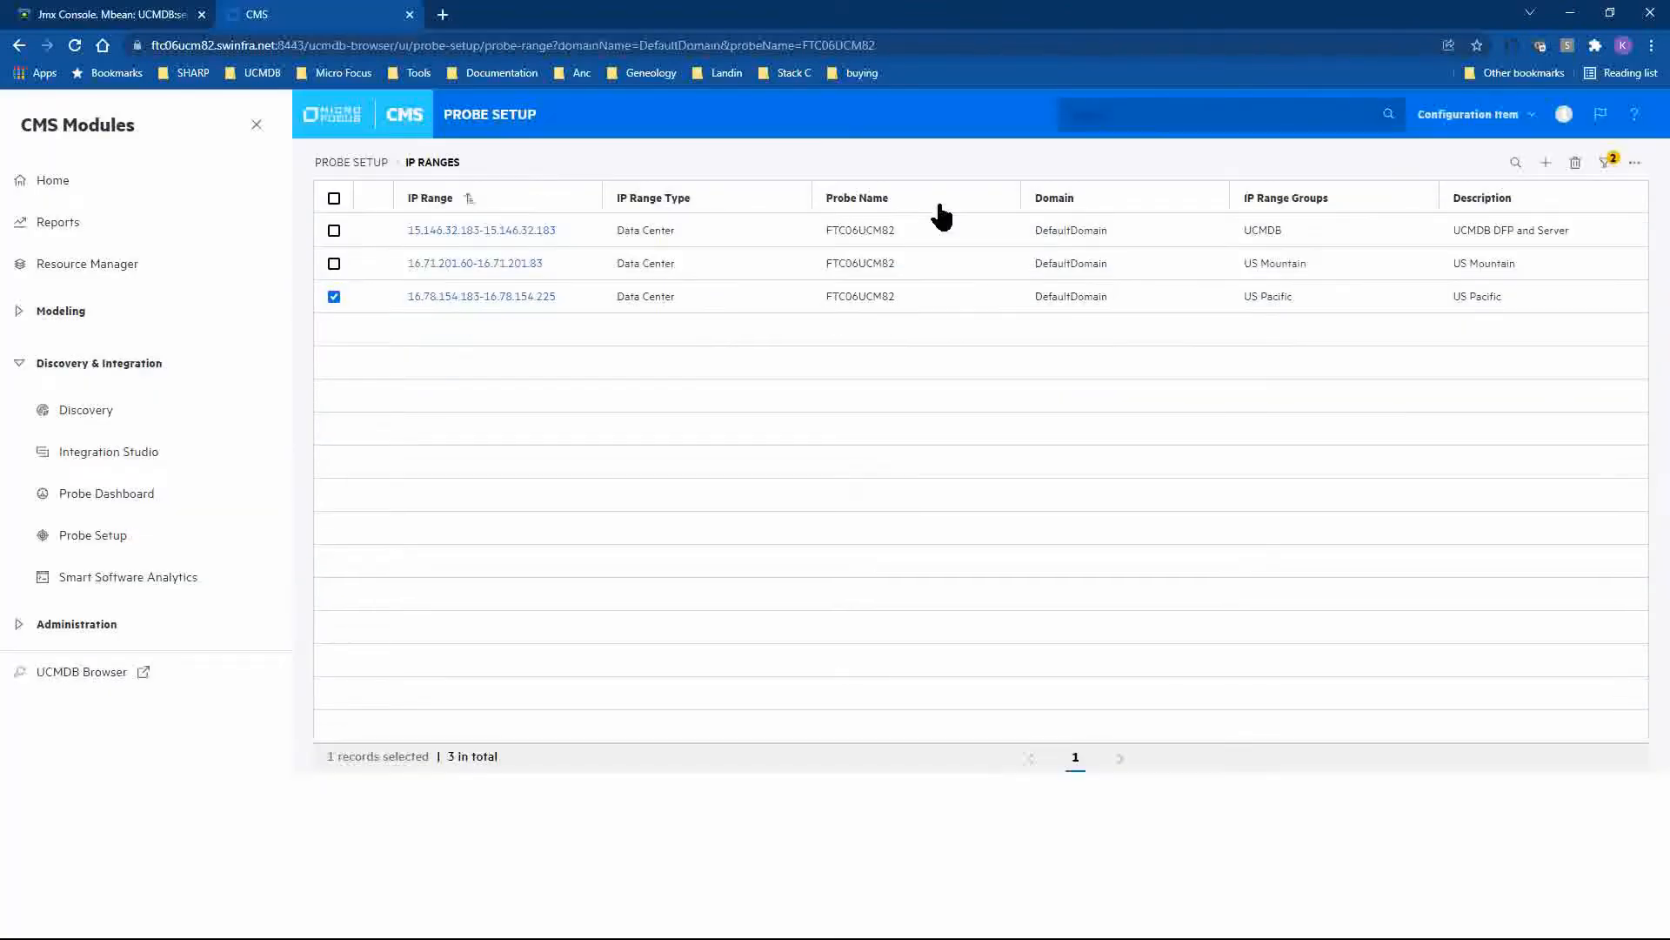
# Create a new discovery zone named My First Zone with the description "The UCMDB Server itself"
pyautogui.click(86, 411)
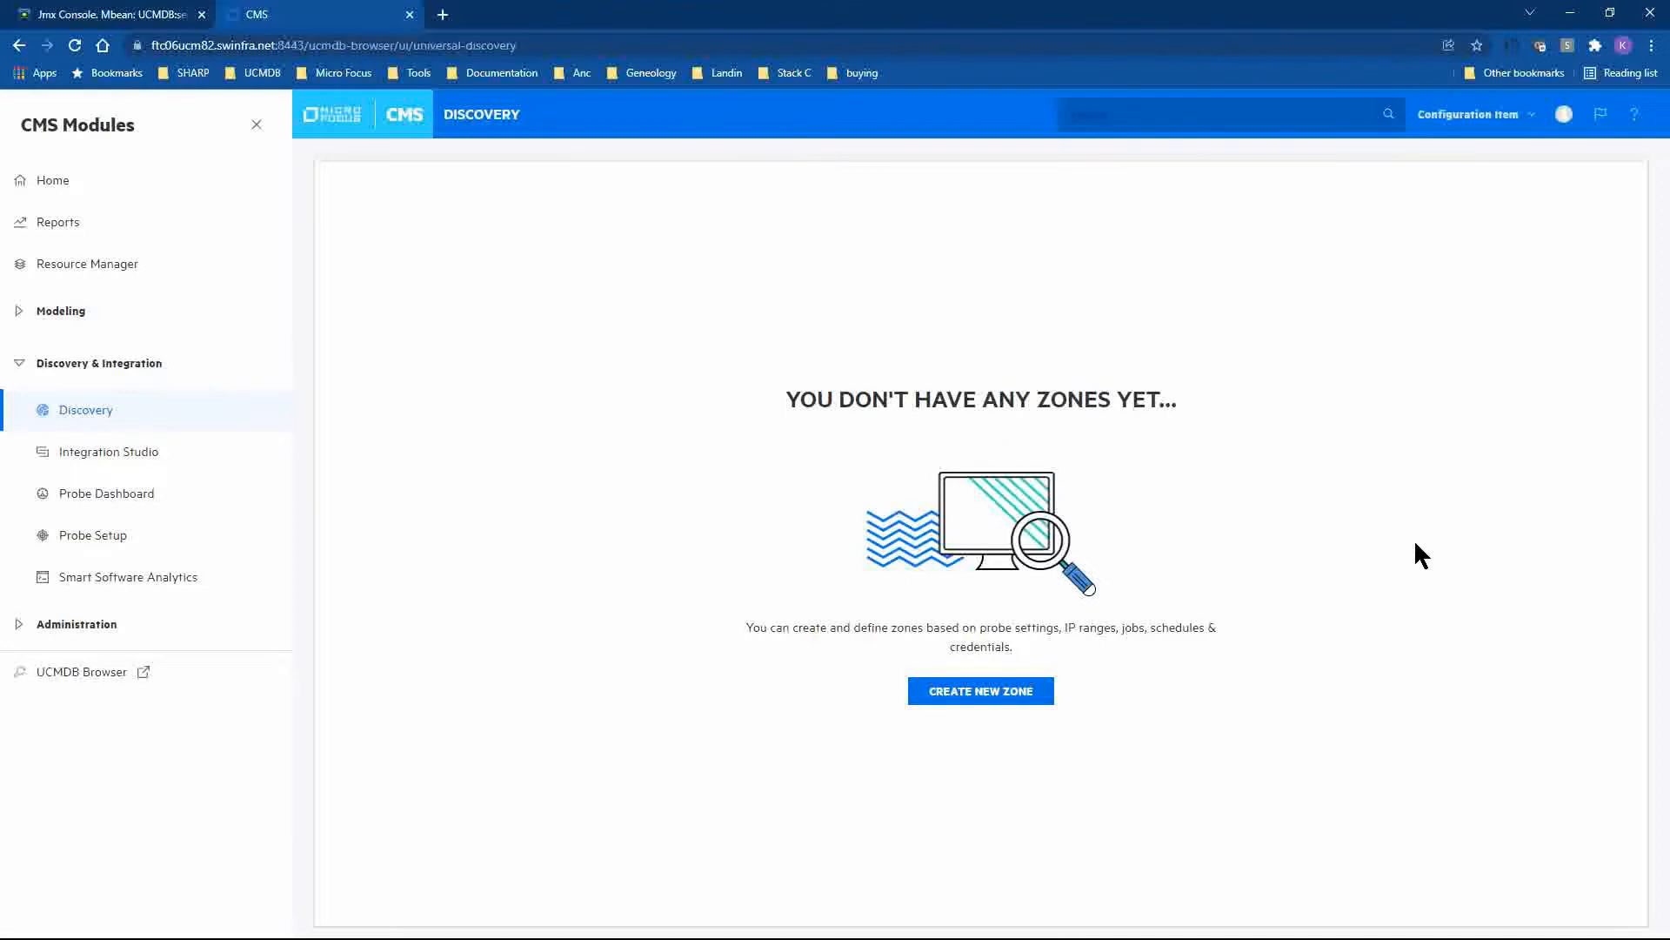
pyautogui.click(955, 698)
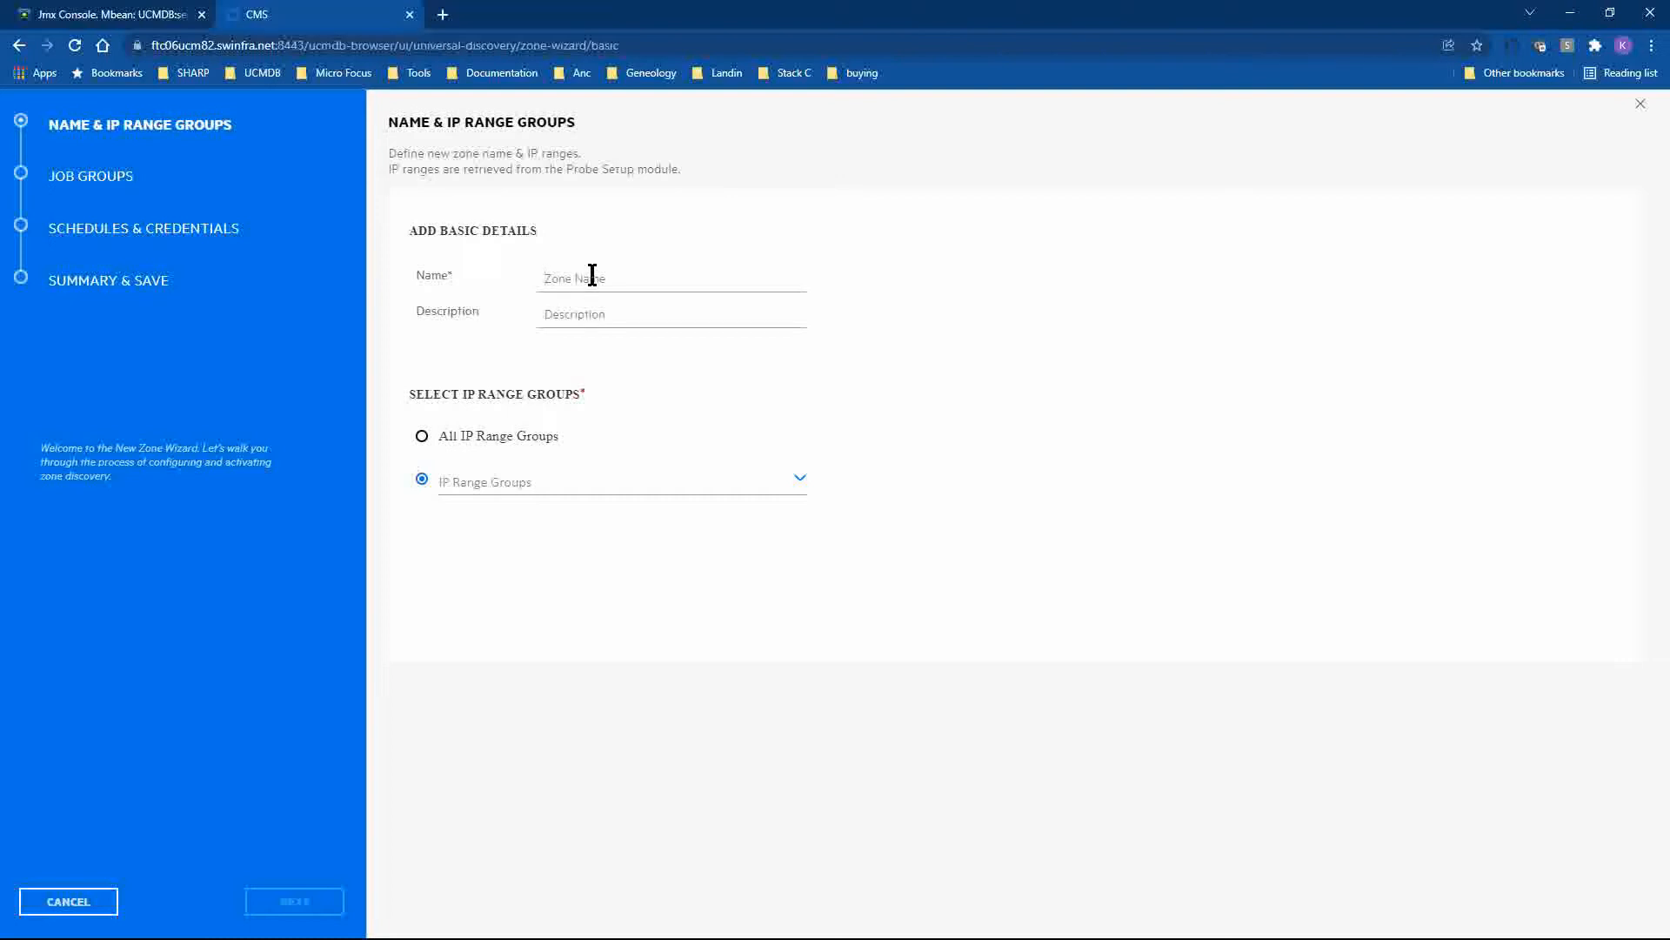
pyautogui.write('My First')
pyautogui.write(' Zone')
pyautogui.write('The UCMDB Ser')
pyautogui.write('ver itself')
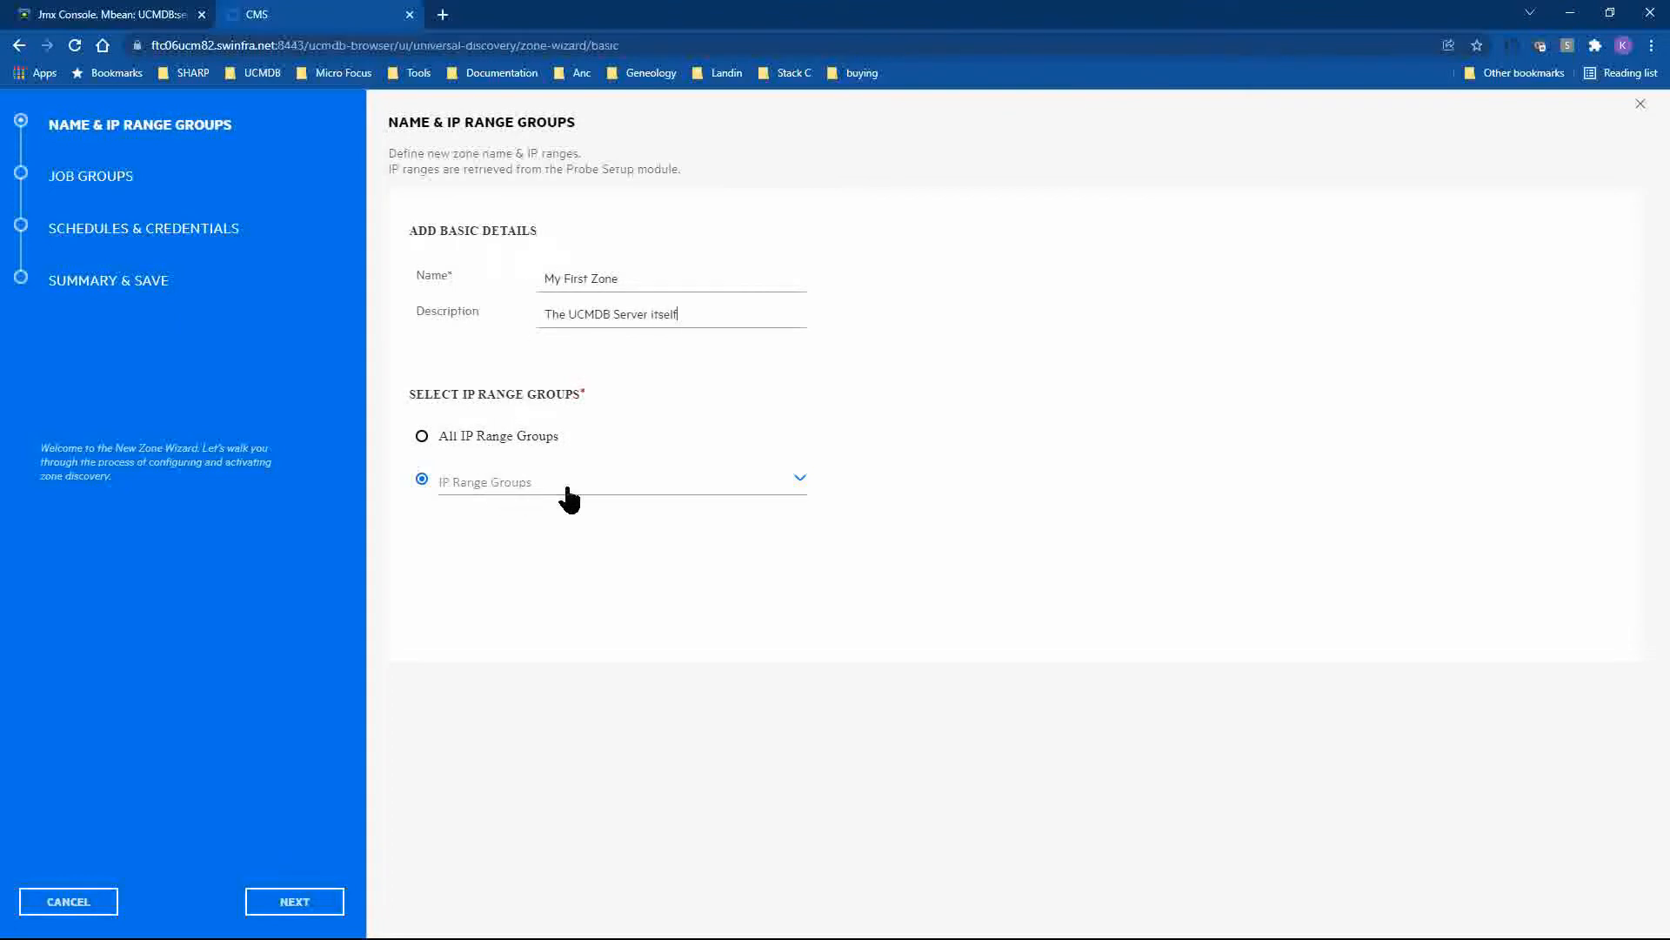
pyautogui.click(802, 492)
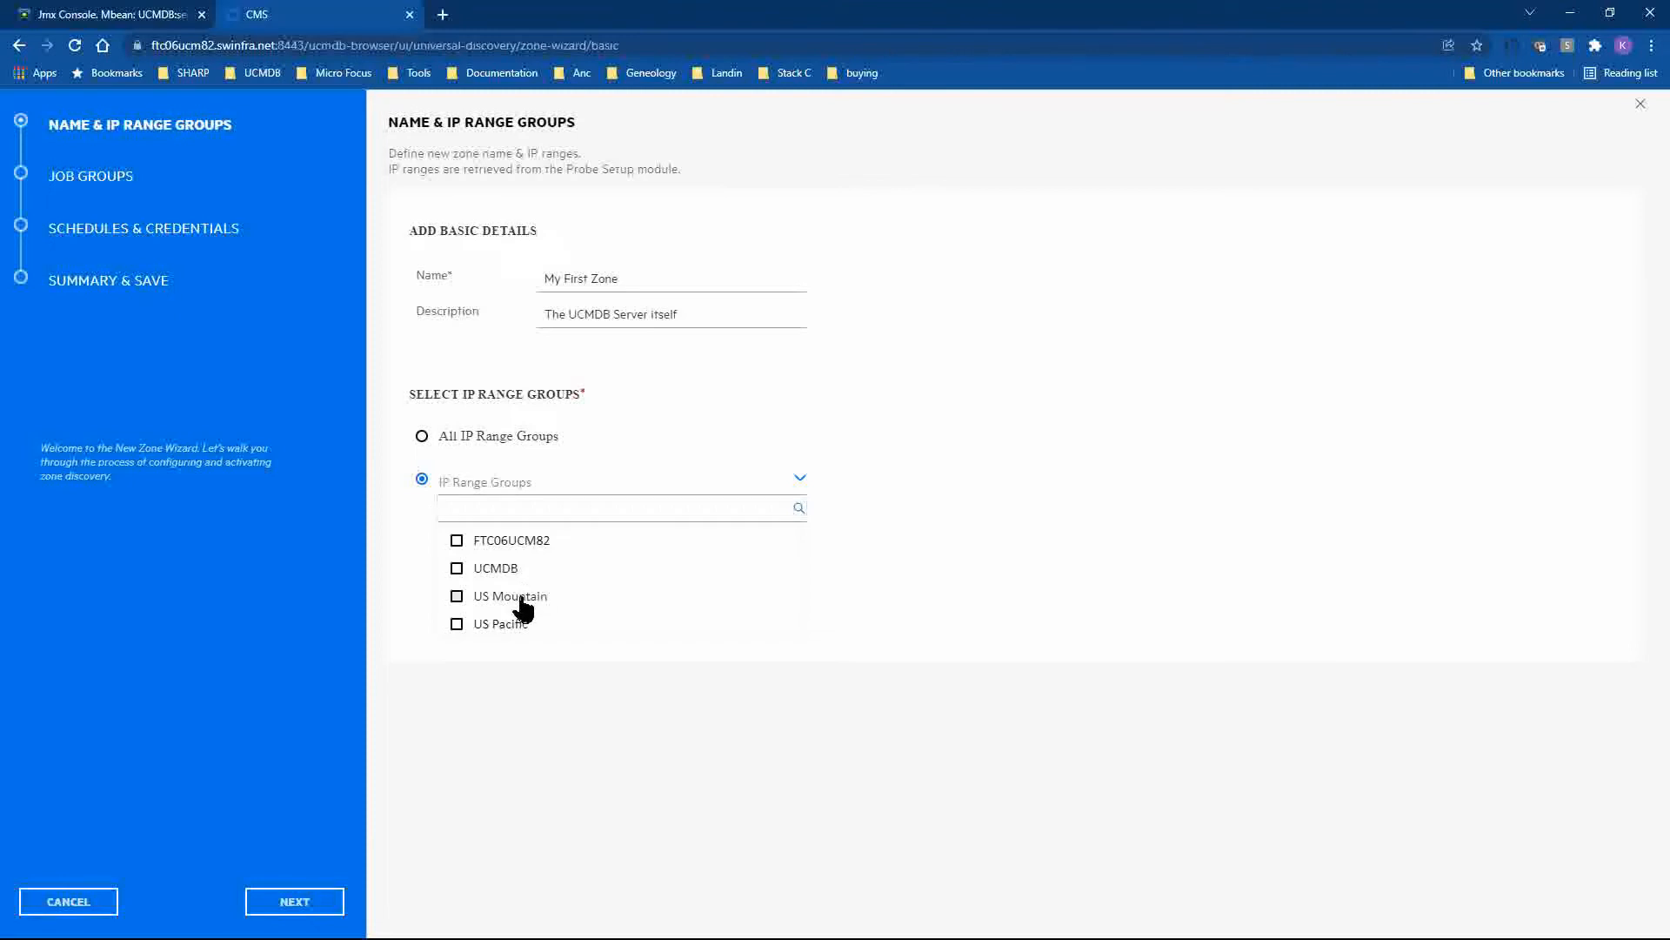
pyautogui.click(456, 571)
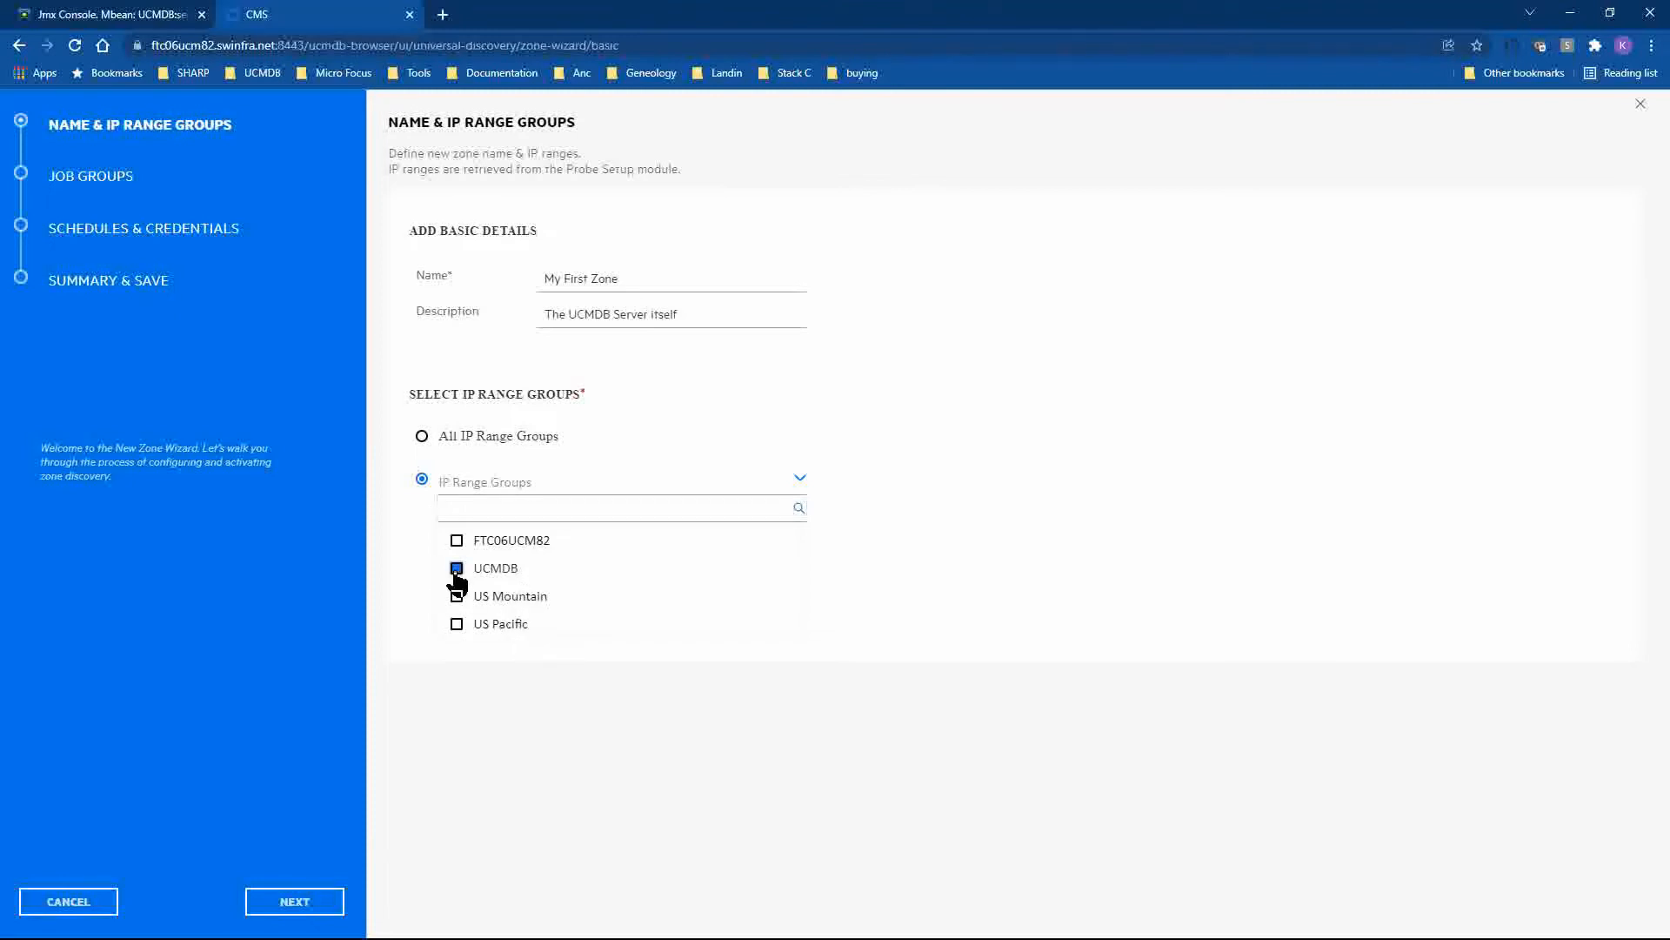
pyautogui.click(867, 552)
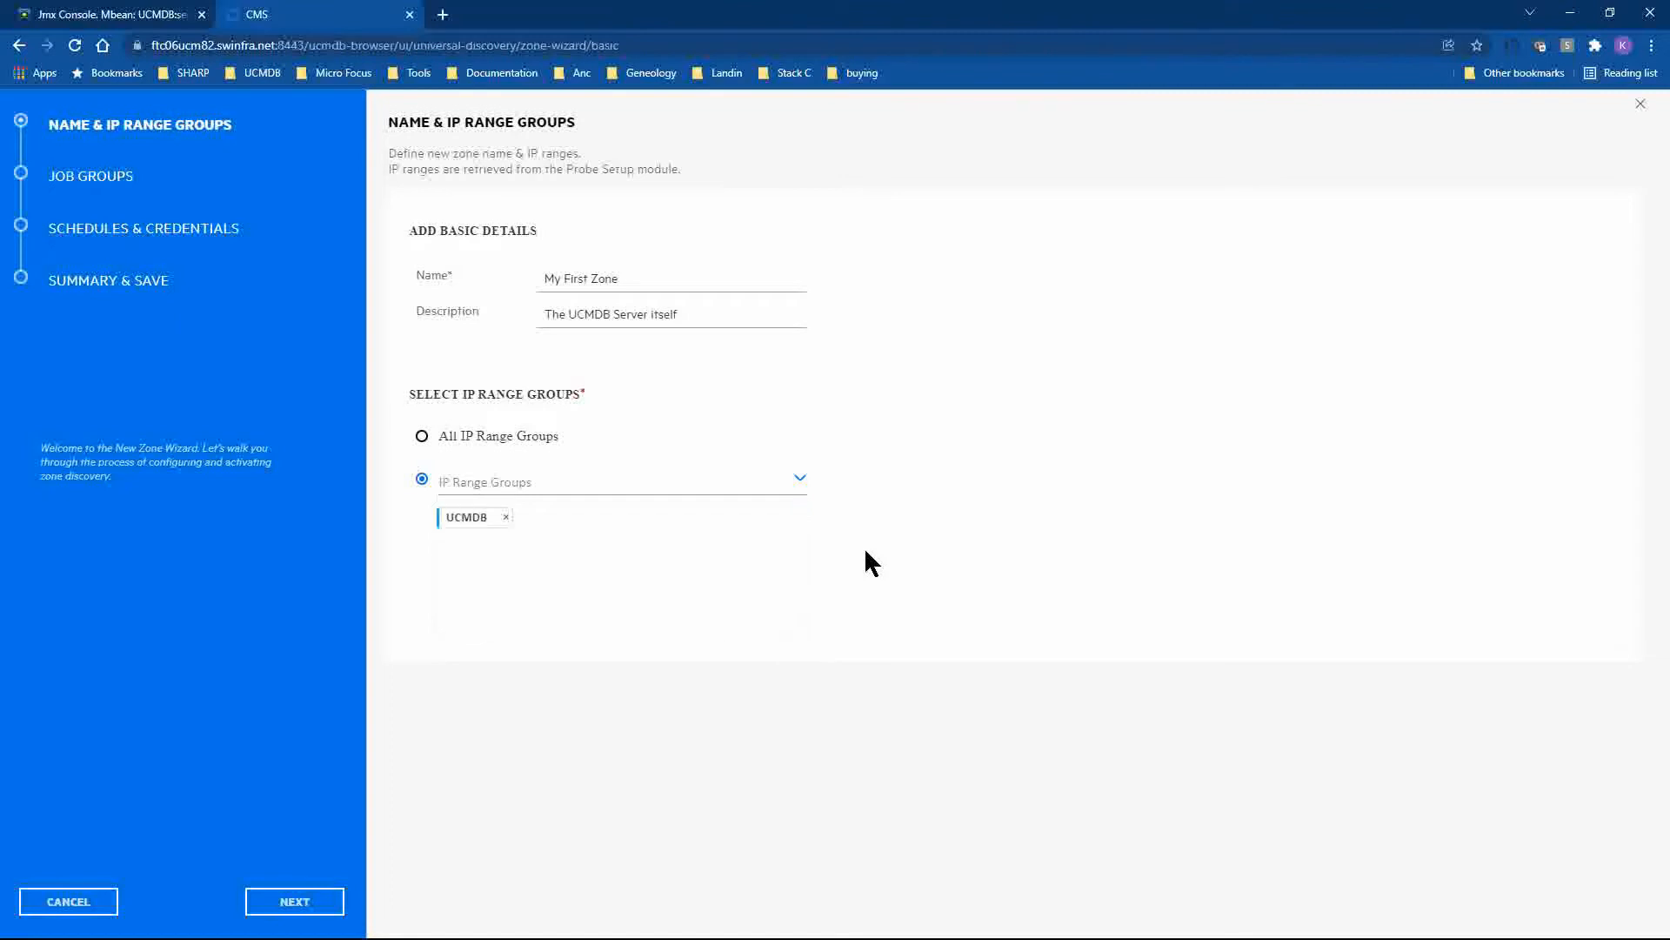
pyautogui.click(505, 519)
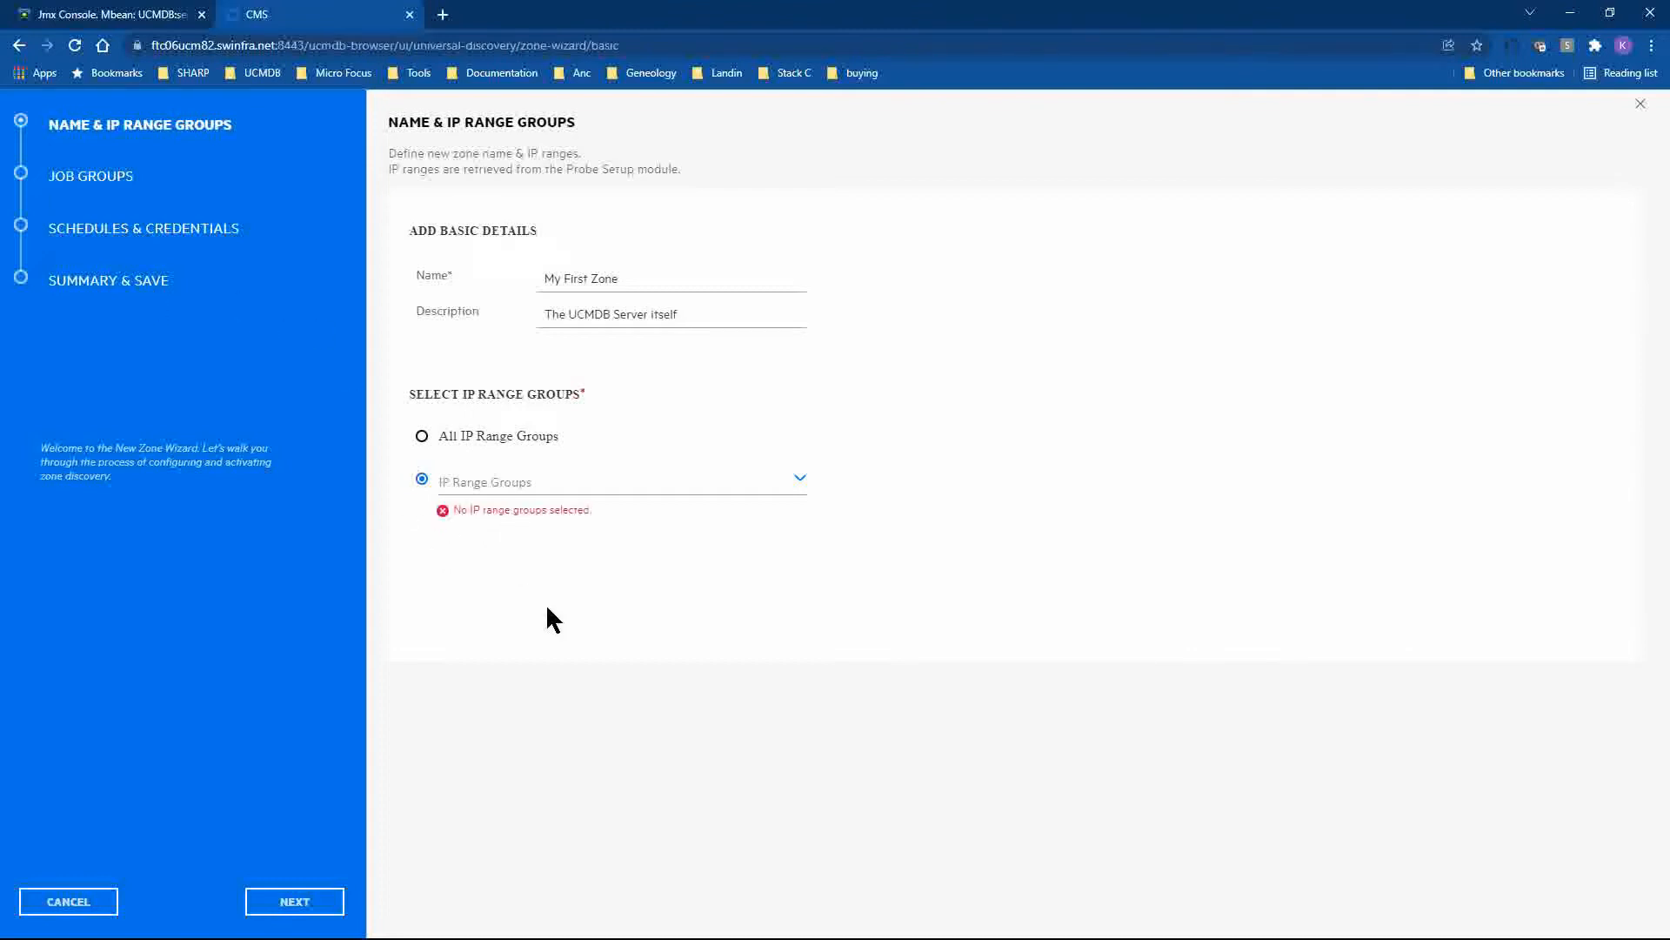
# Assign the UCMDB IP range group to the zone and continue to the job groups stage
pyautogui.click(799, 480)
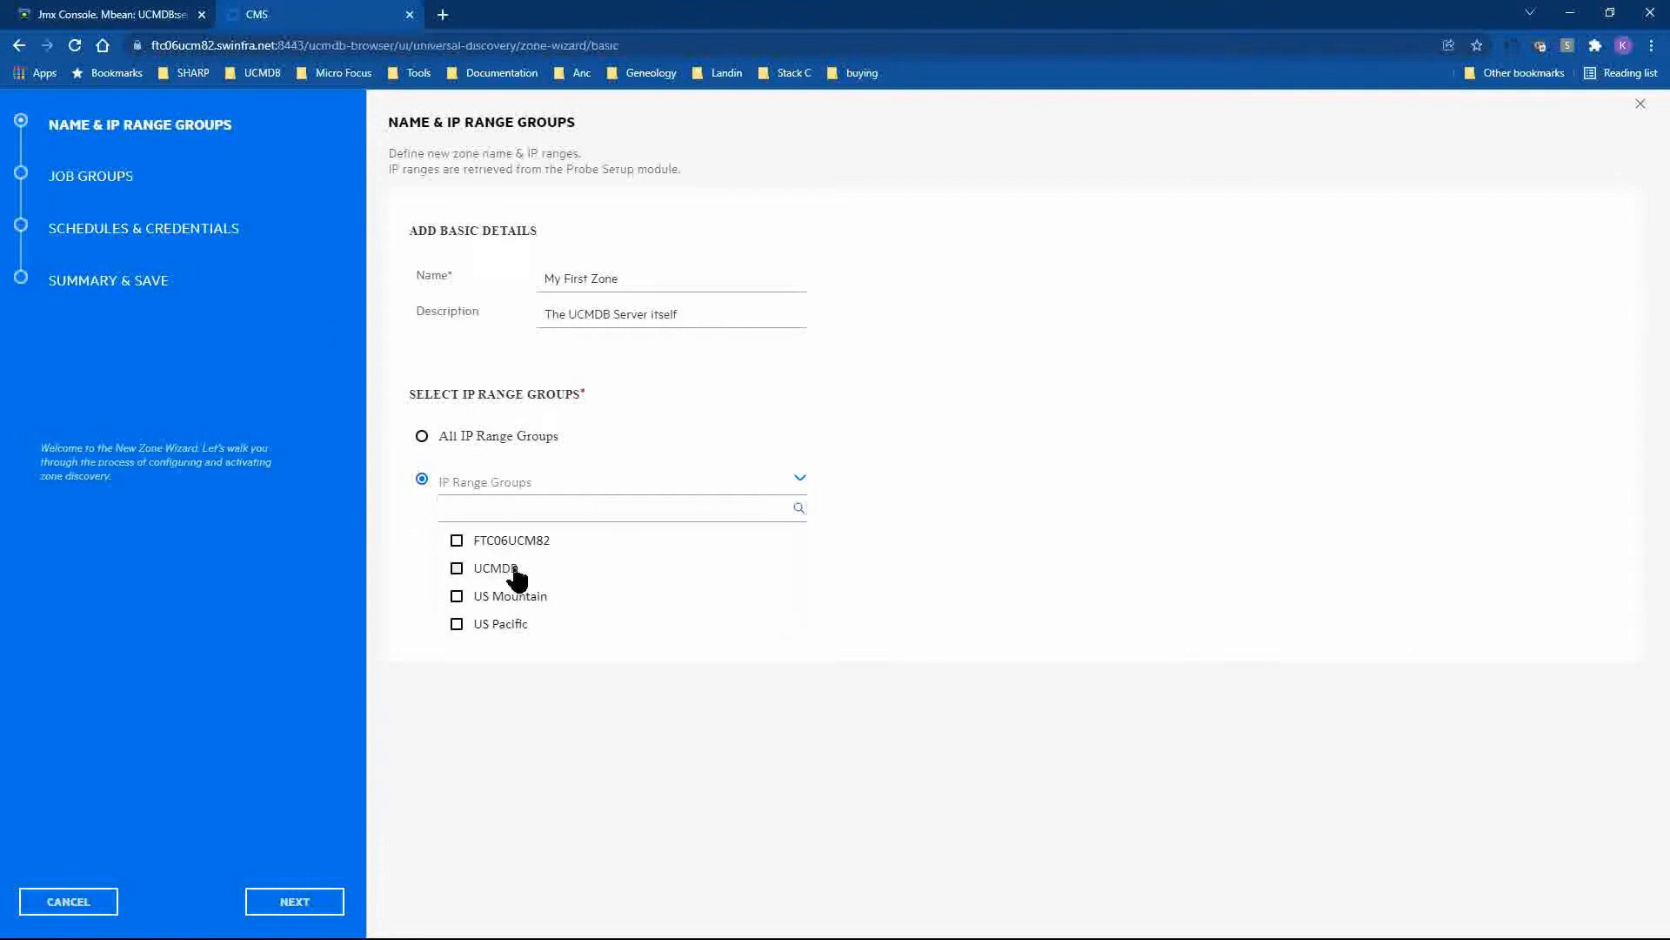
pyautogui.click(457, 568)
pyautogui.click(900, 563)
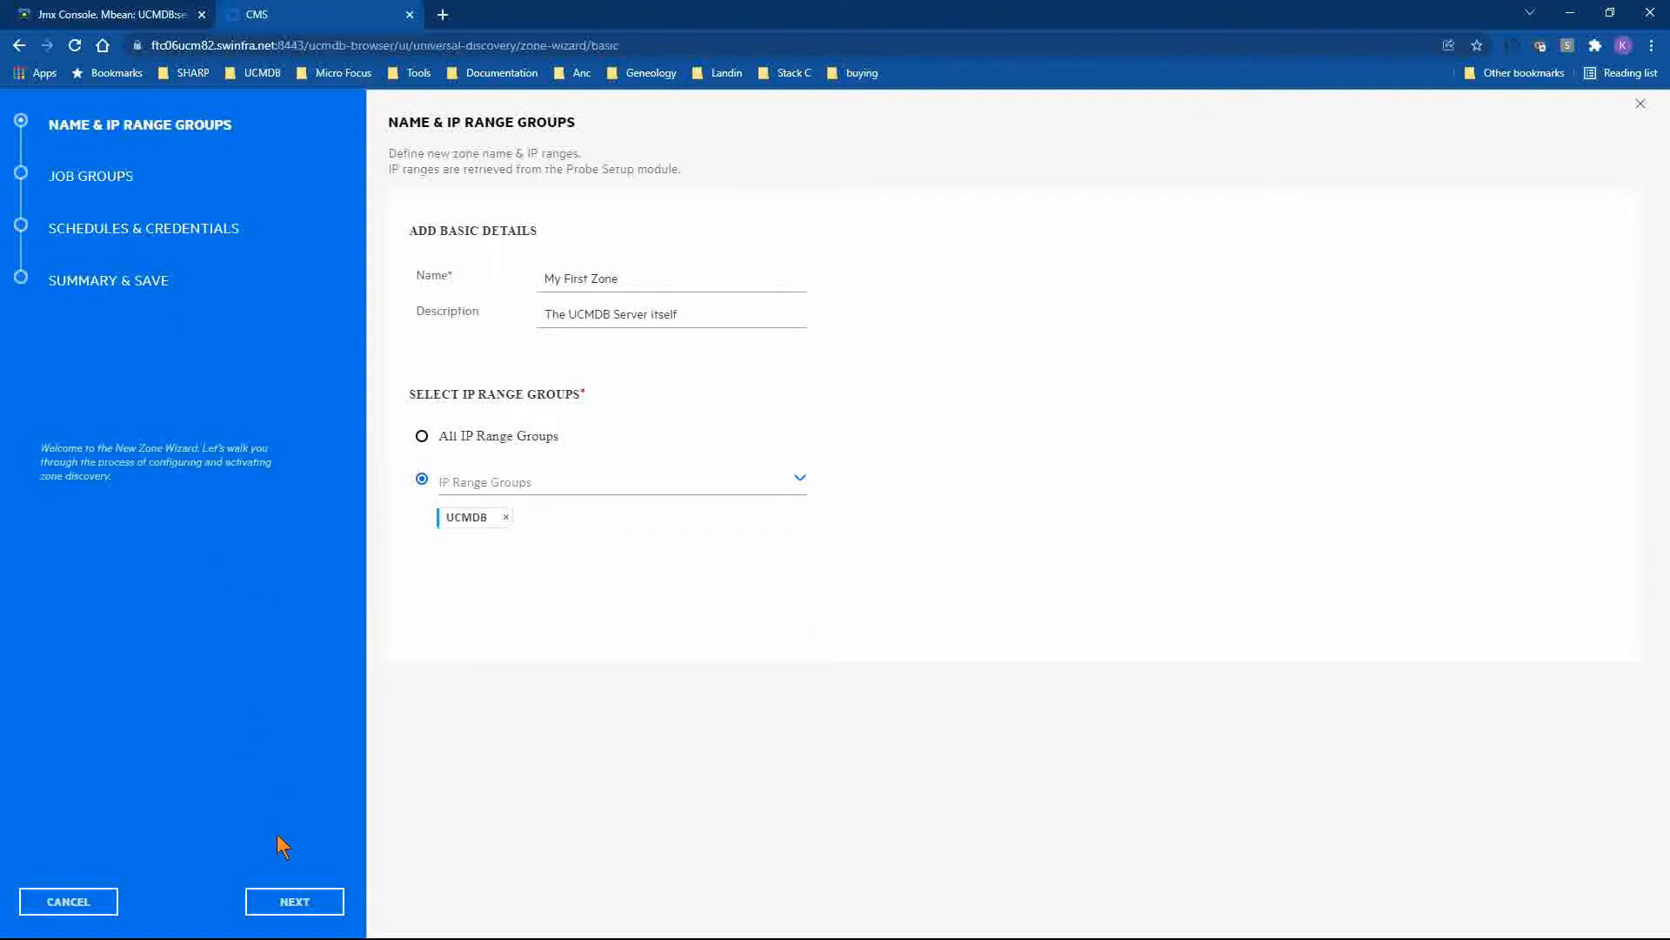
pyautogui.click(292, 902)
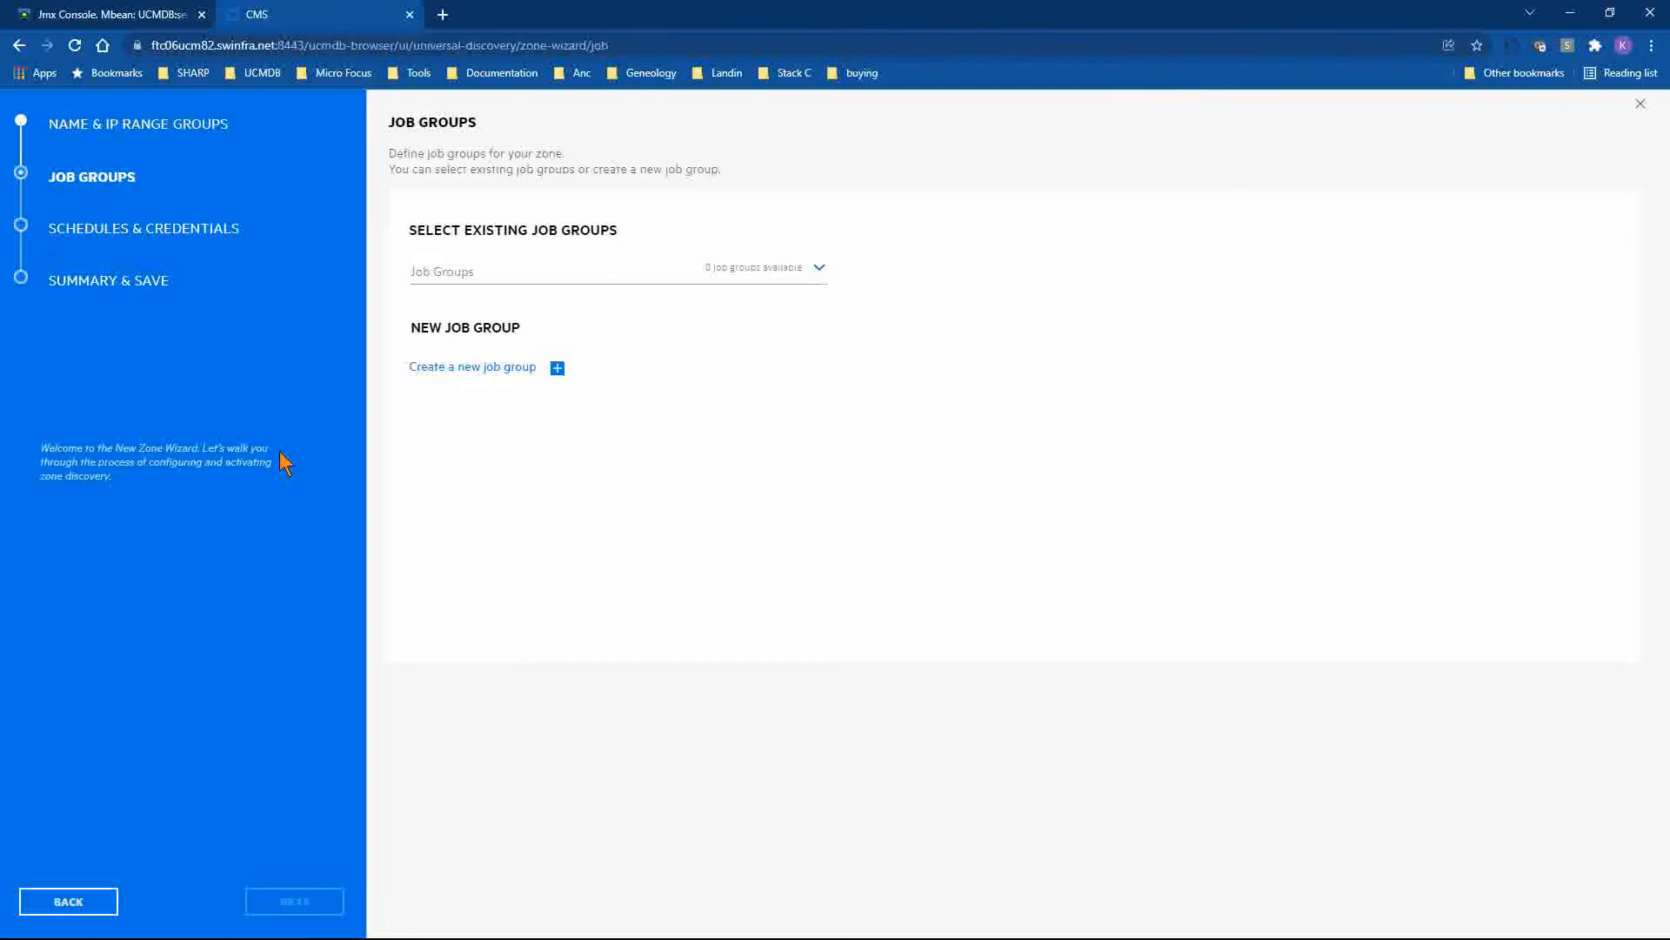
# Create a new job group named Host Application with the description "Discovery of Host Applications"
pyautogui.click(453, 369)
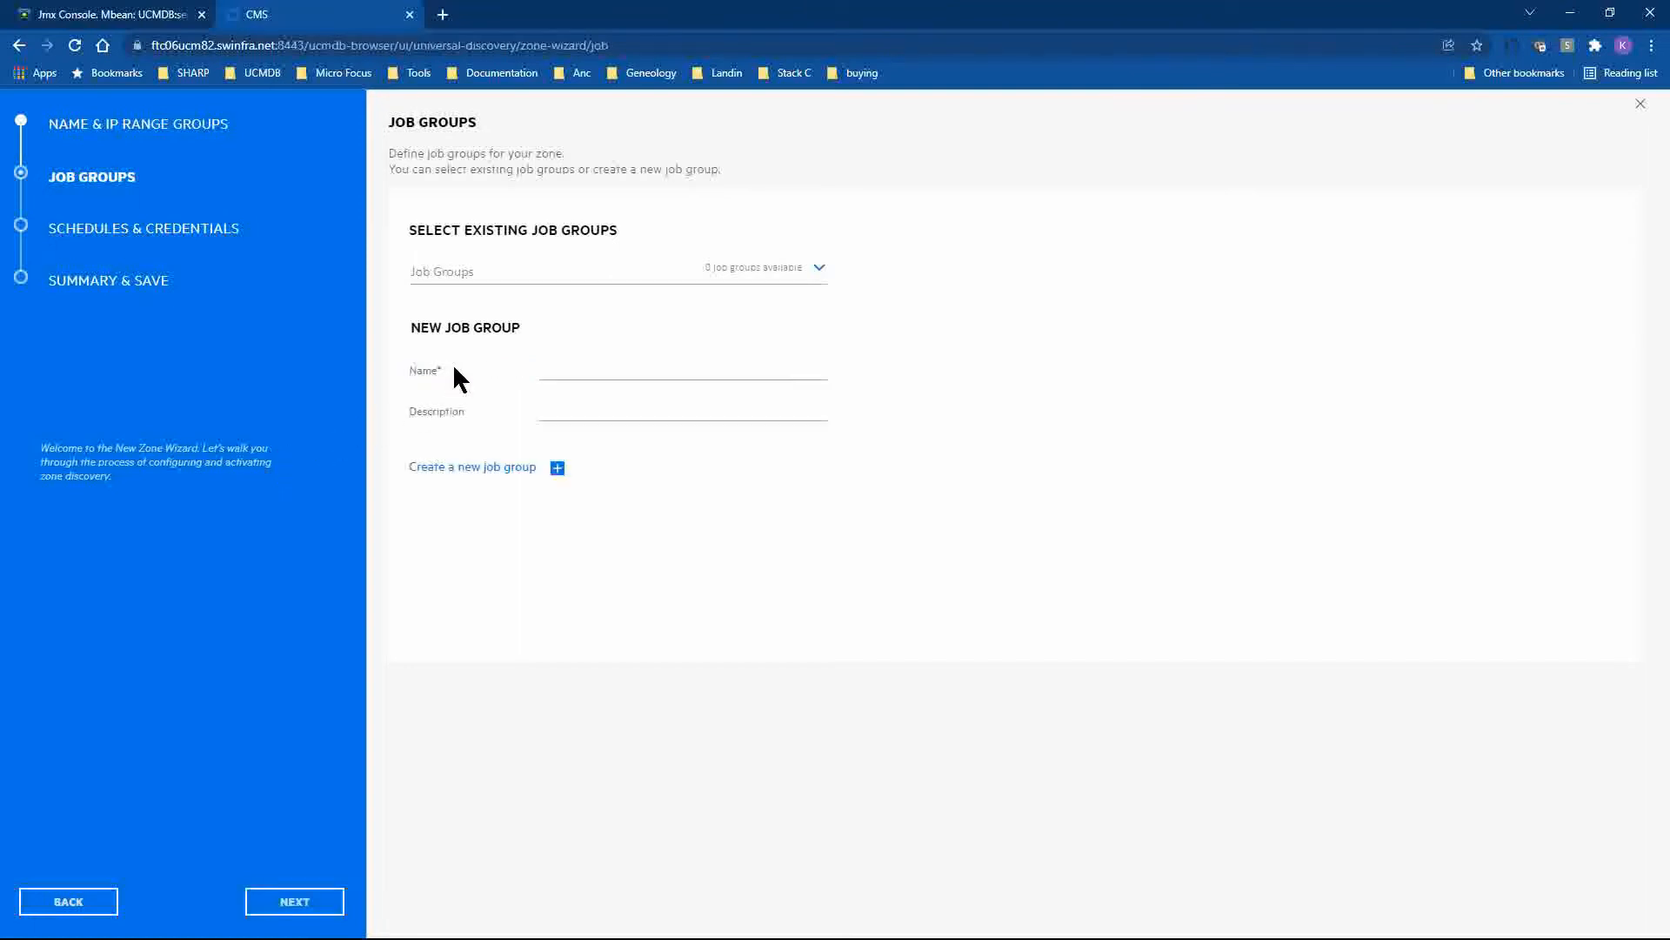
pyautogui.click(623, 372)
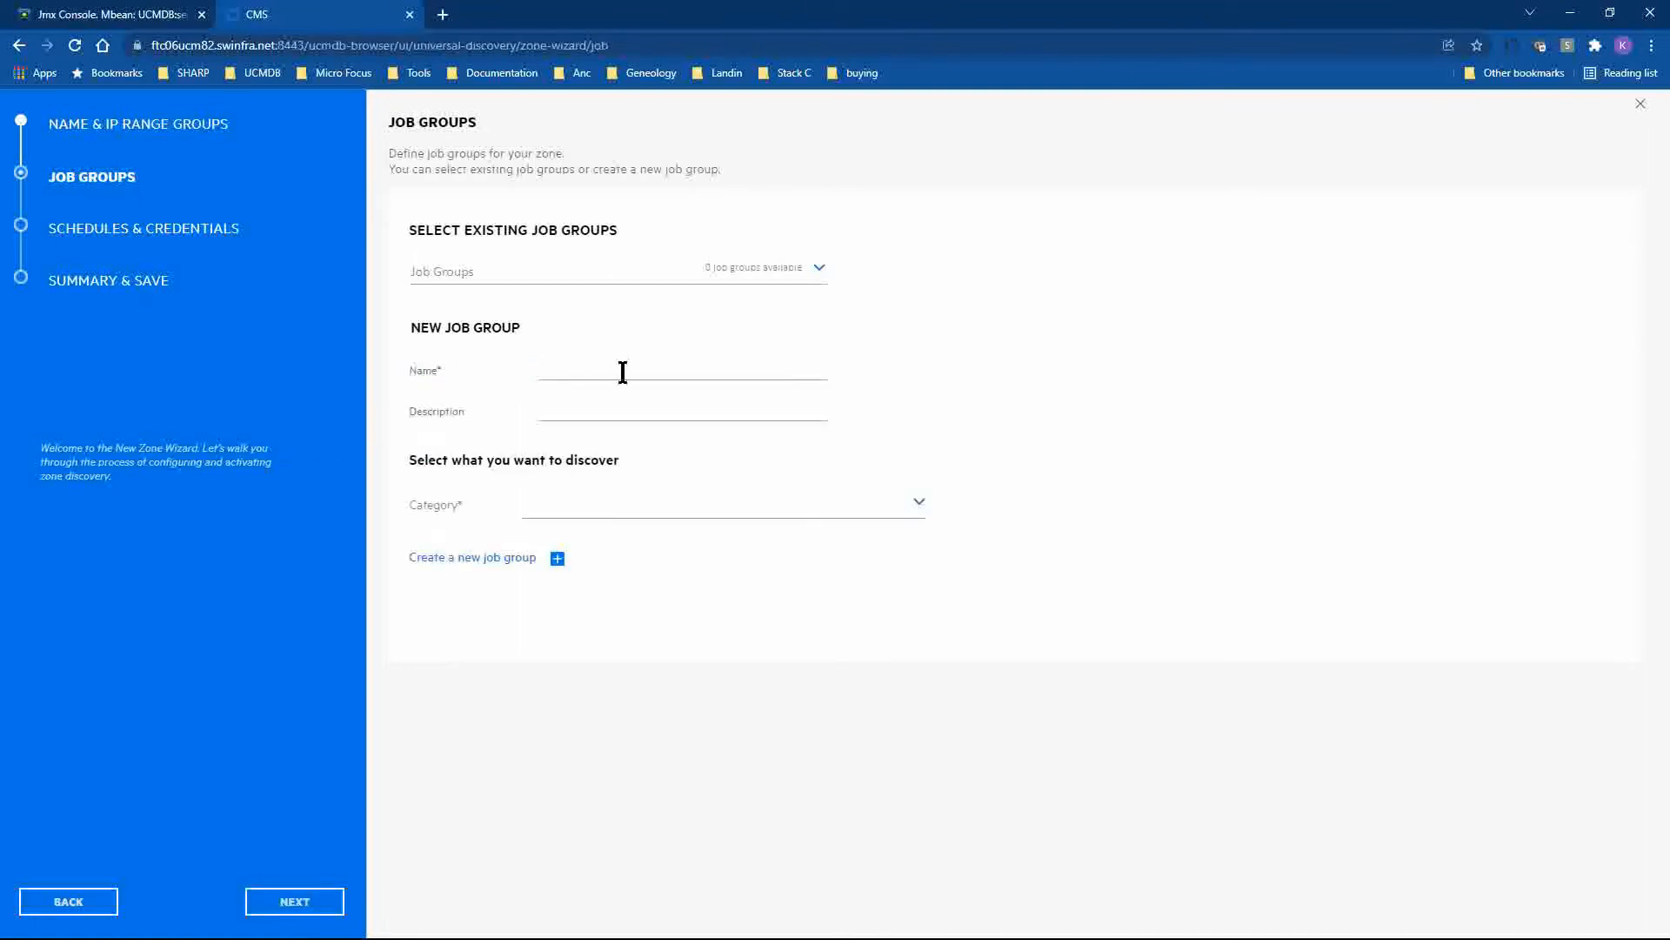
pyautogui.write('Host Applica')
pyautogui.write('tion')
pyautogui.write('Discover')
pyautogui.write('y of Host ')
pyautogui.write('Applications')
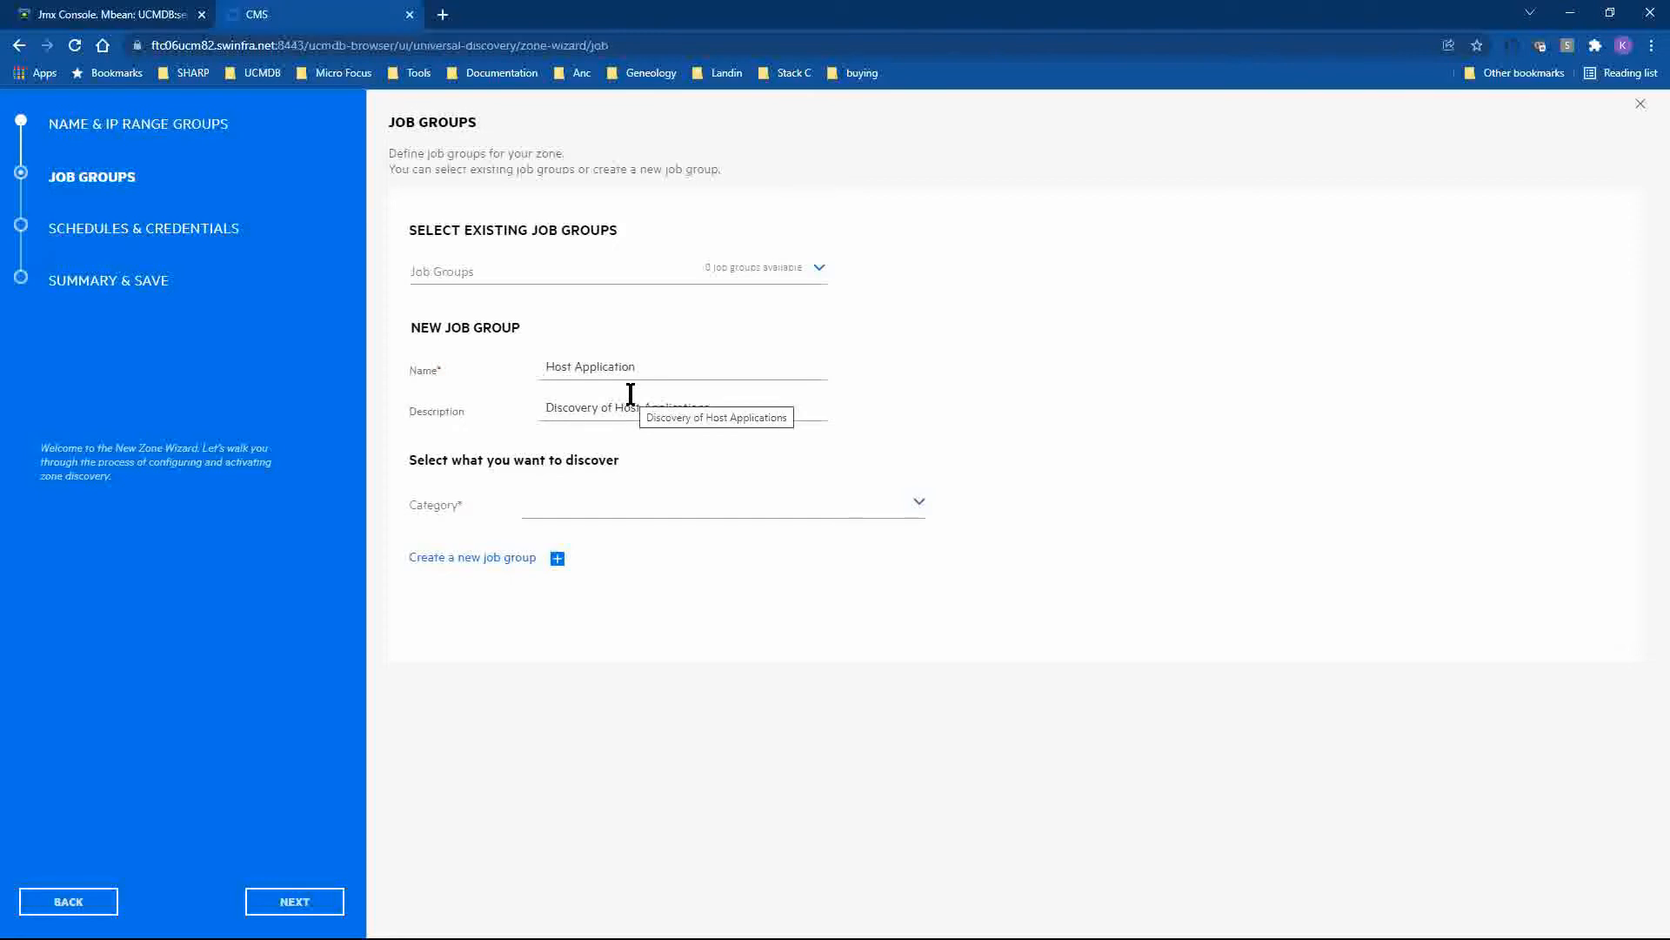
# Set the Host Application job group's discovery category to Network and Hosts
pyautogui.click(712, 517)
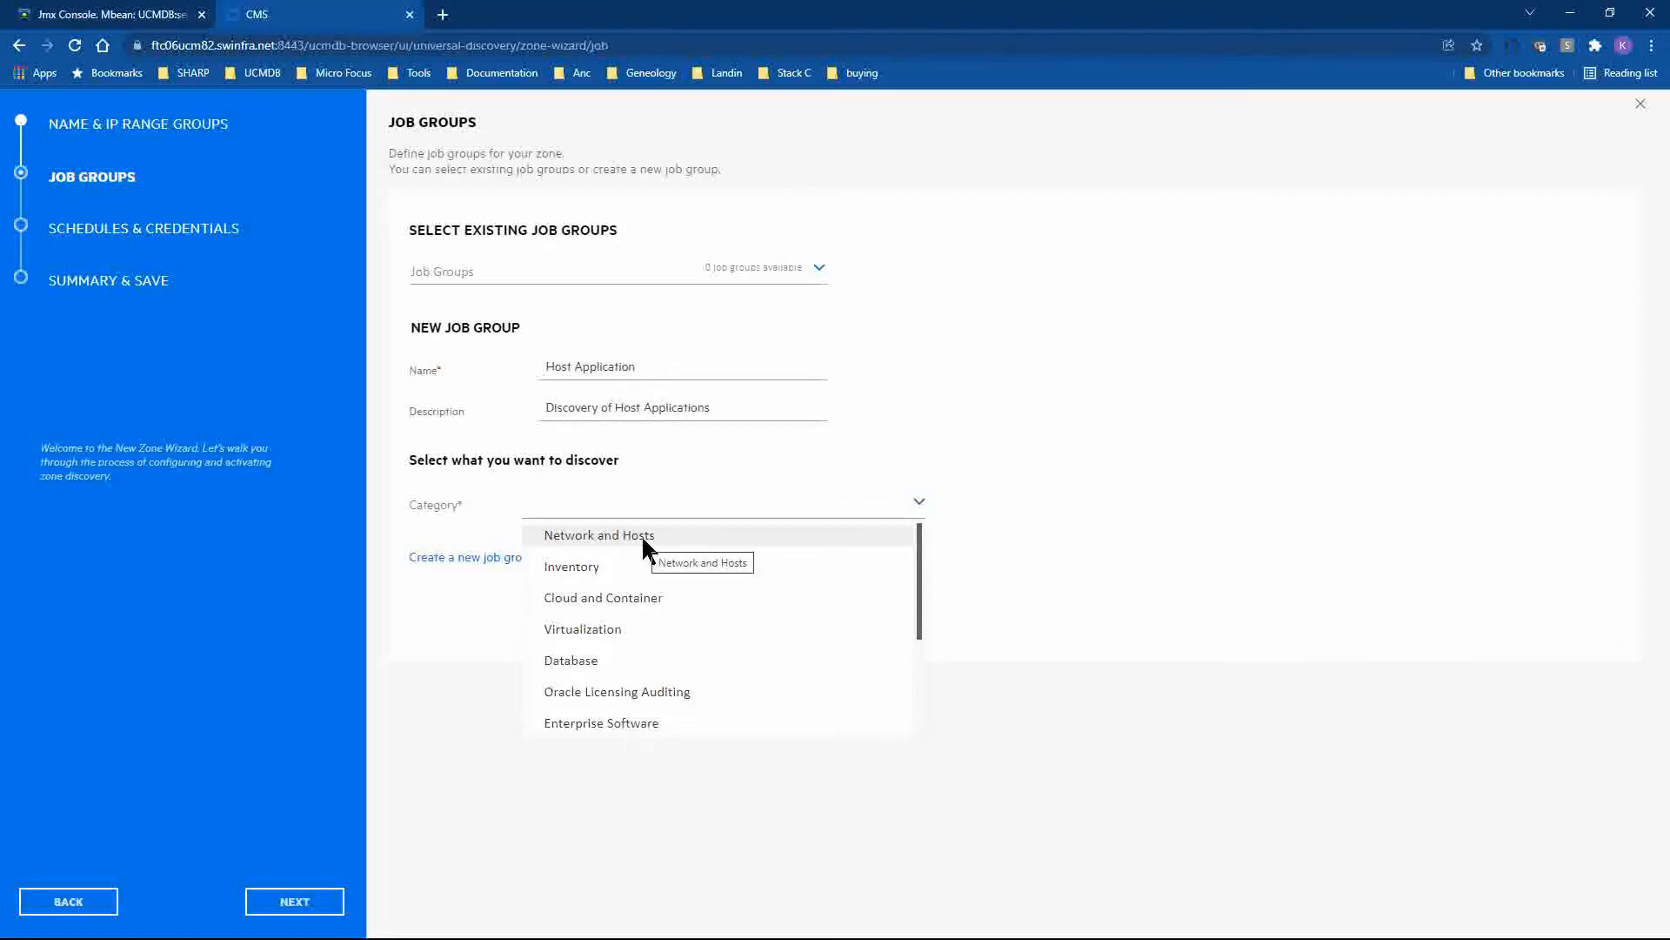
pyautogui.scroll(-2, 614, 583)
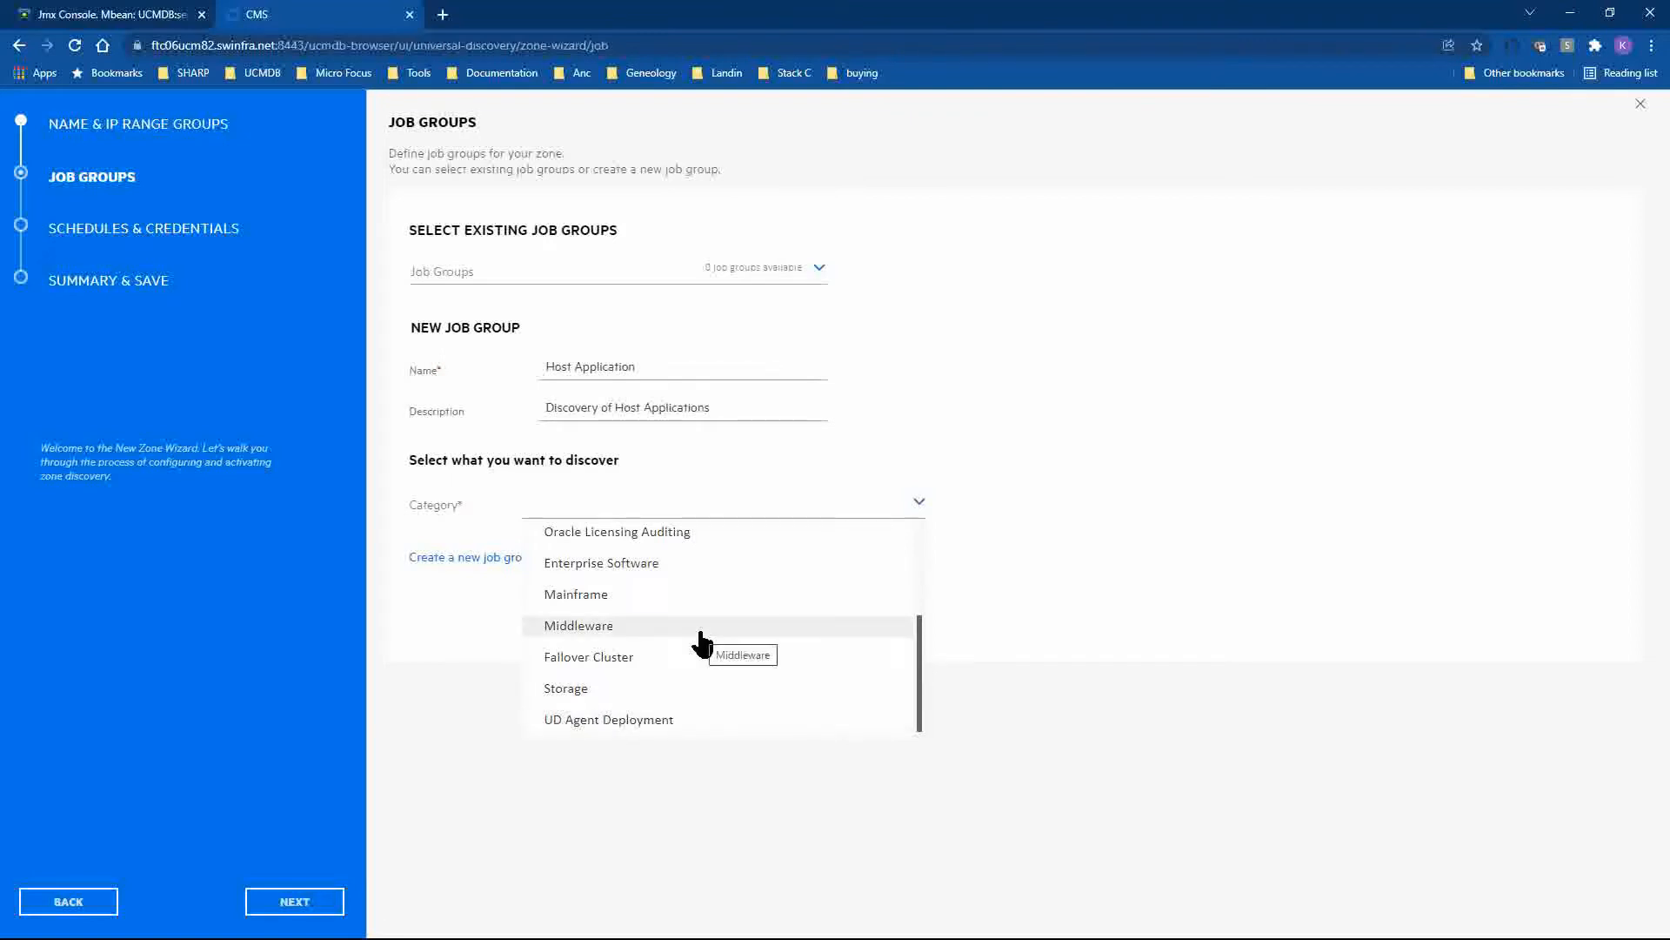
pyautogui.scroll(3, 703, 644)
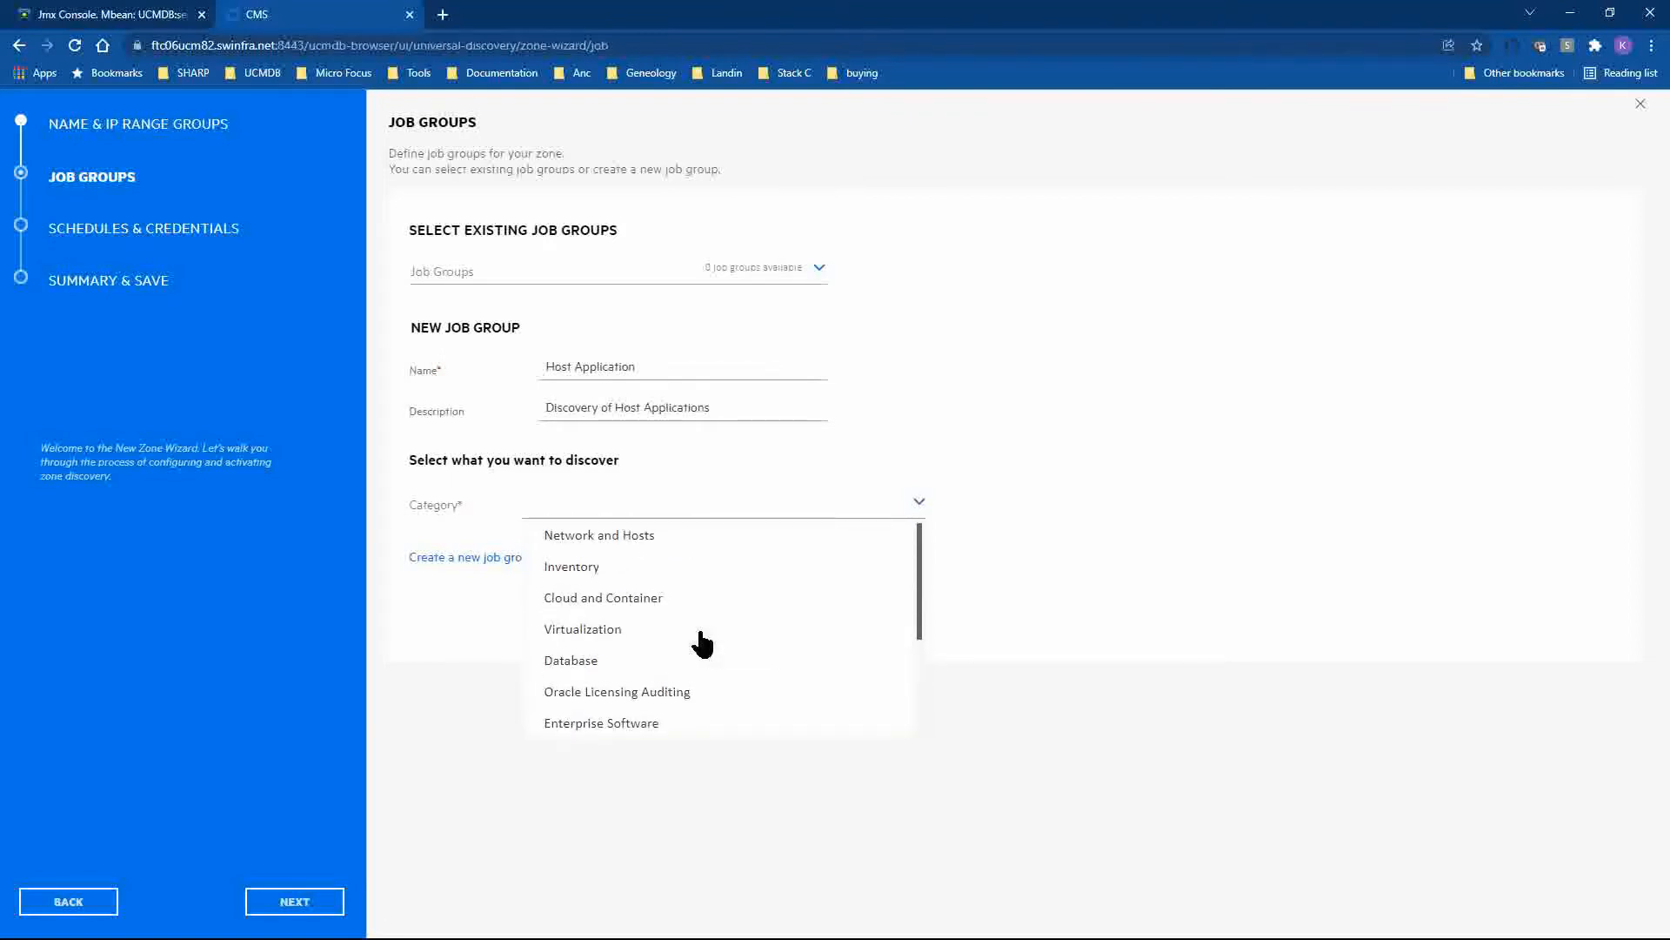
pyautogui.click(625, 537)
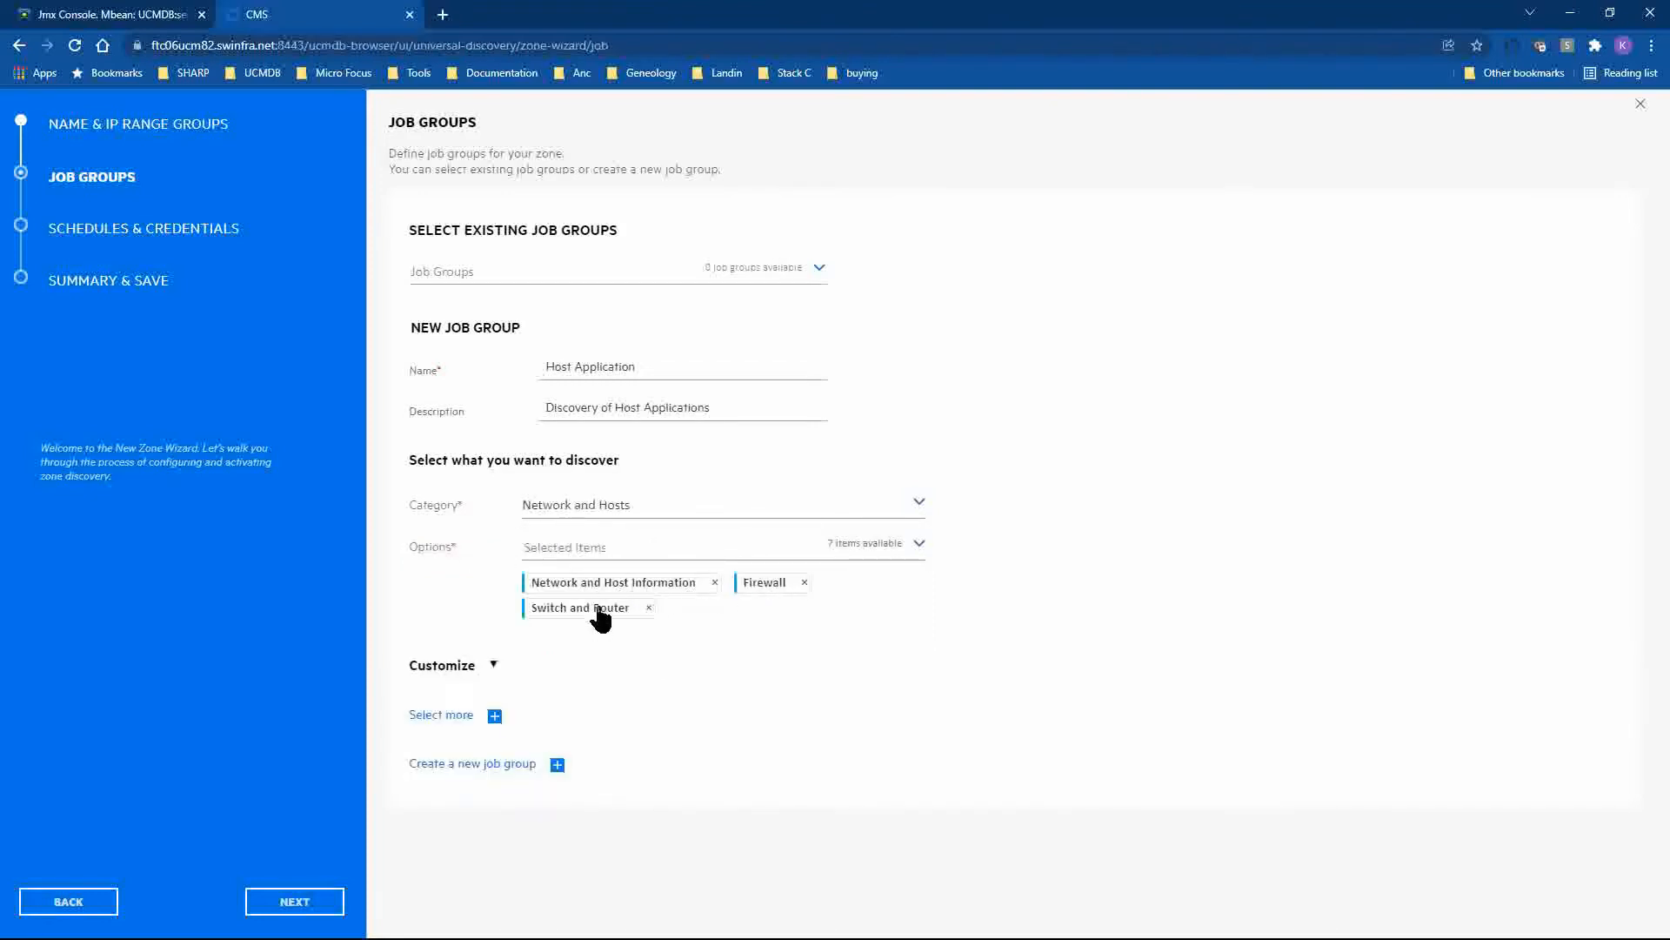
# Deselect Switch and Router and Firewall from the Network and Hosts options, and show the customization settings for Network and Host Information
pyautogui.click(920, 546)
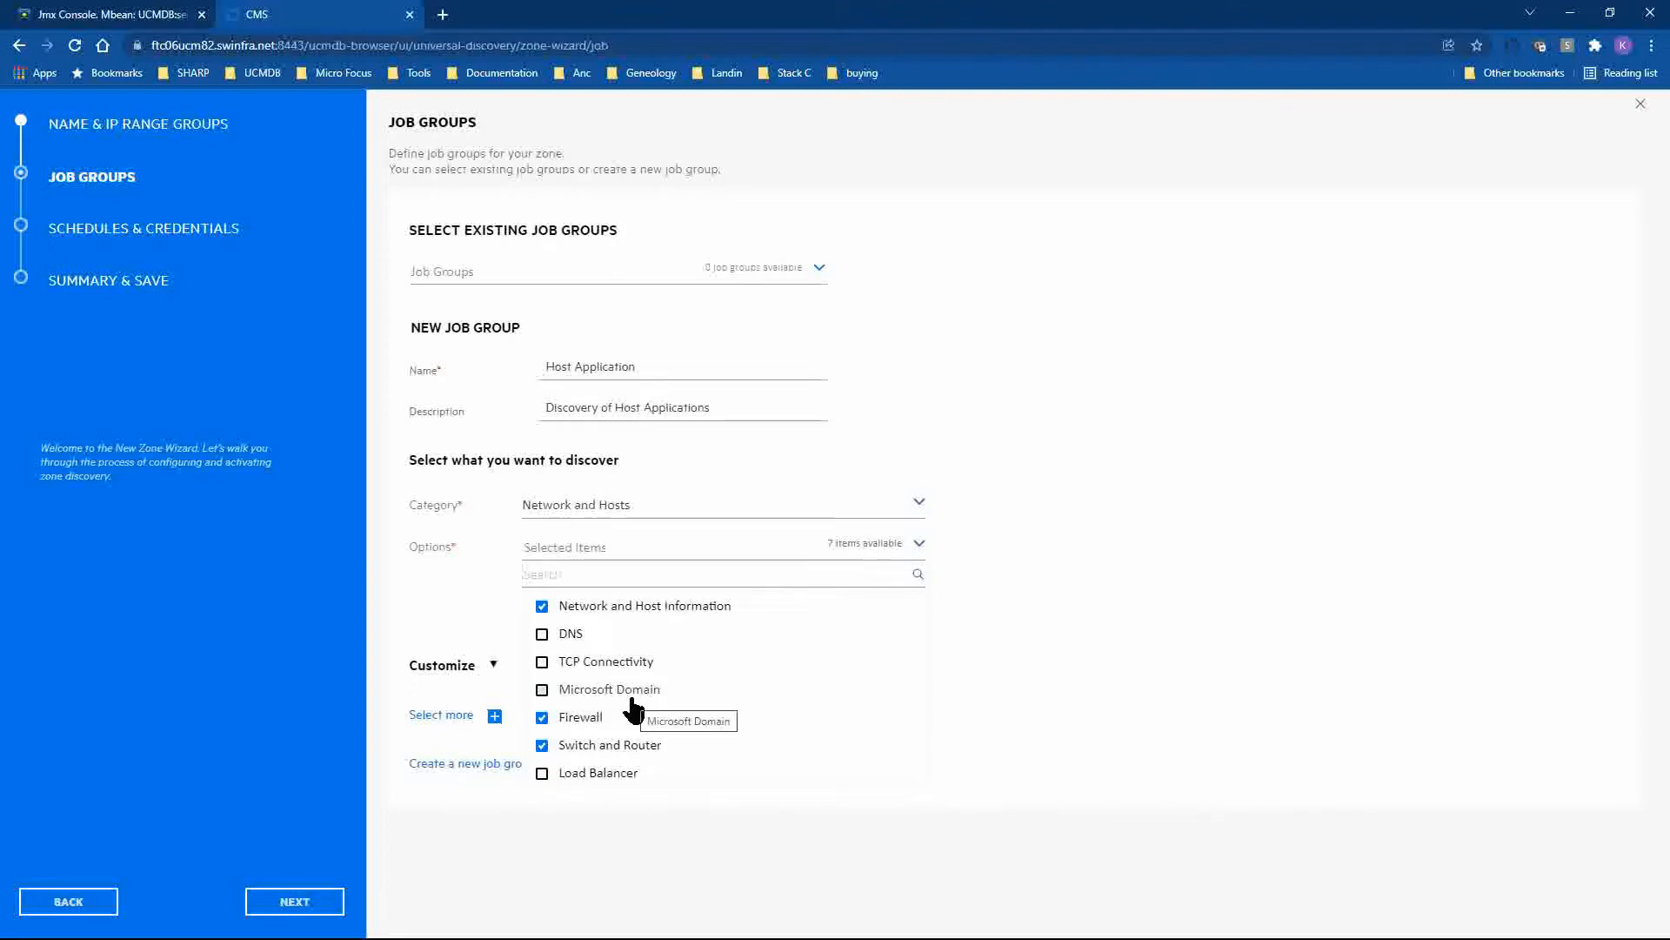
pyautogui.click(542, 745)
pyautogui.click(542, 719)
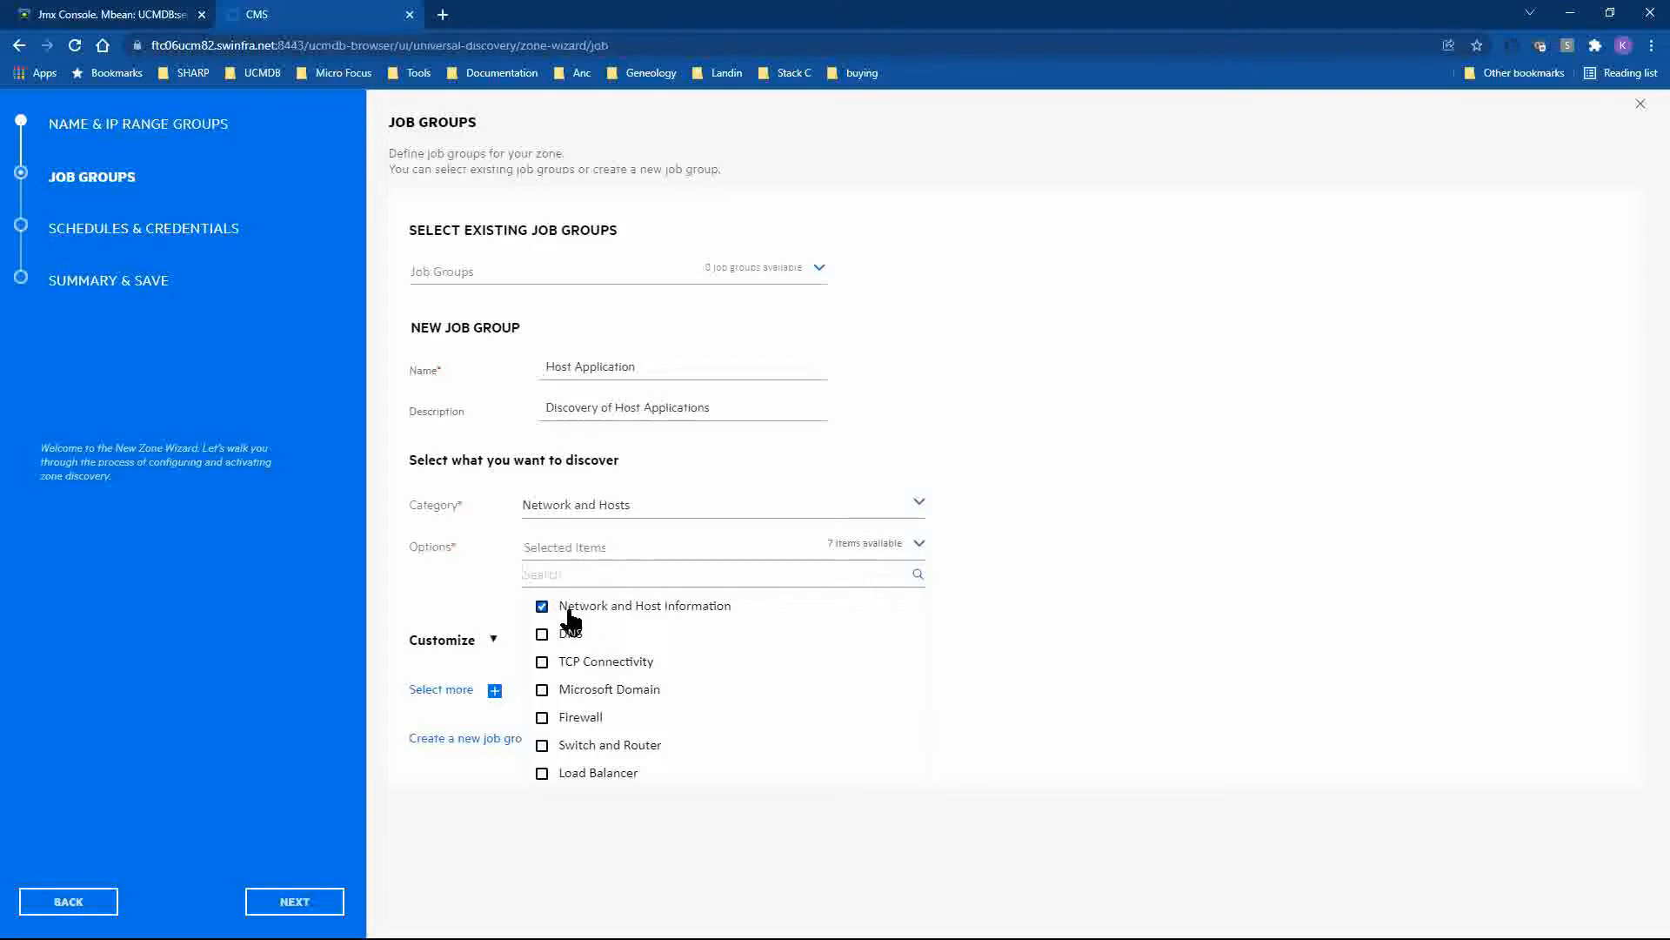
pyautogui.click(1014, 569)
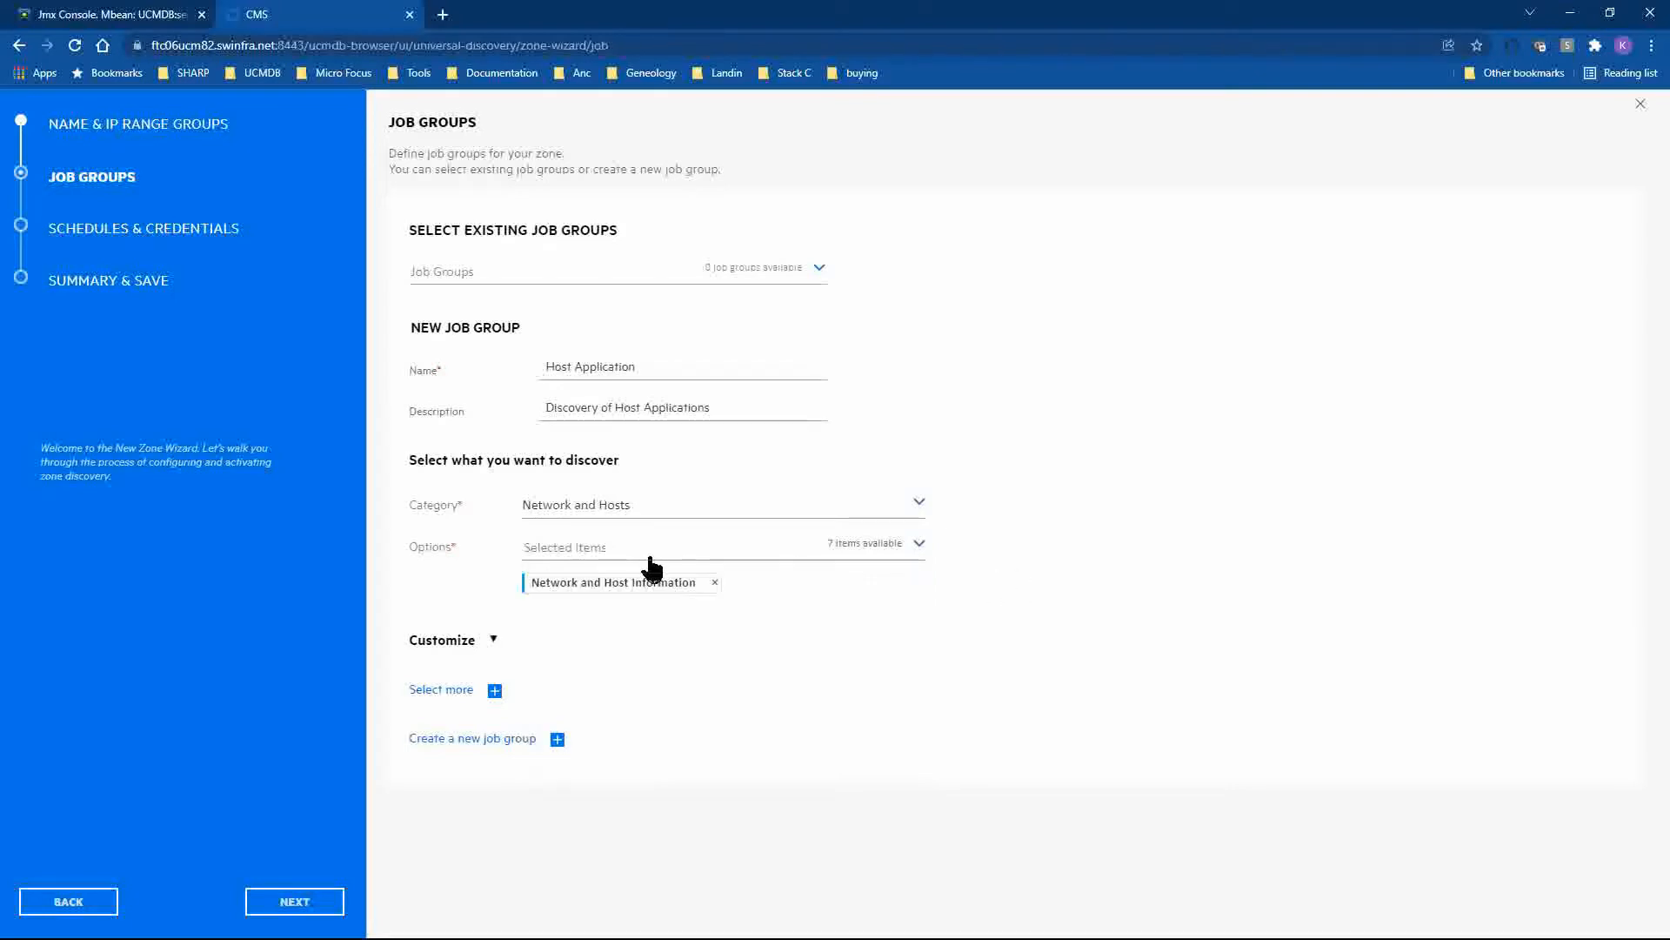
pyautogui.click(493, 639)
pyautogui.scroll(-1, 936, 631)
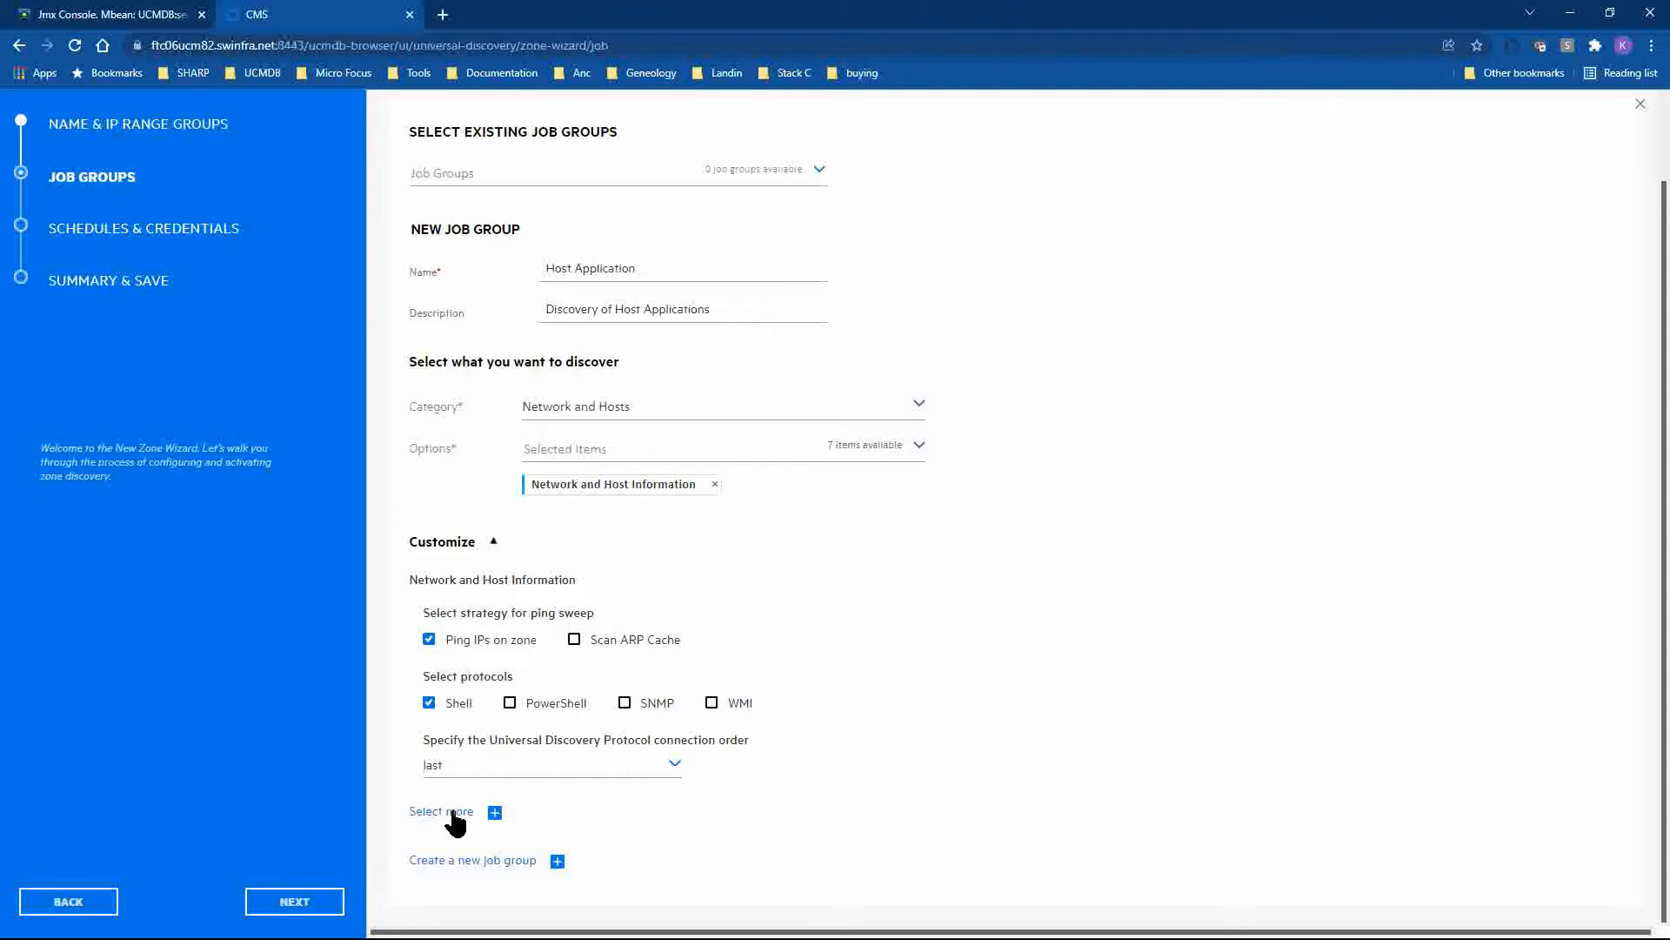
# Add a second discovery selection to the Host Application job group with the category Database
pyautogui.click(493, 811)
pyautogui.scroll(-1, 735, 632)
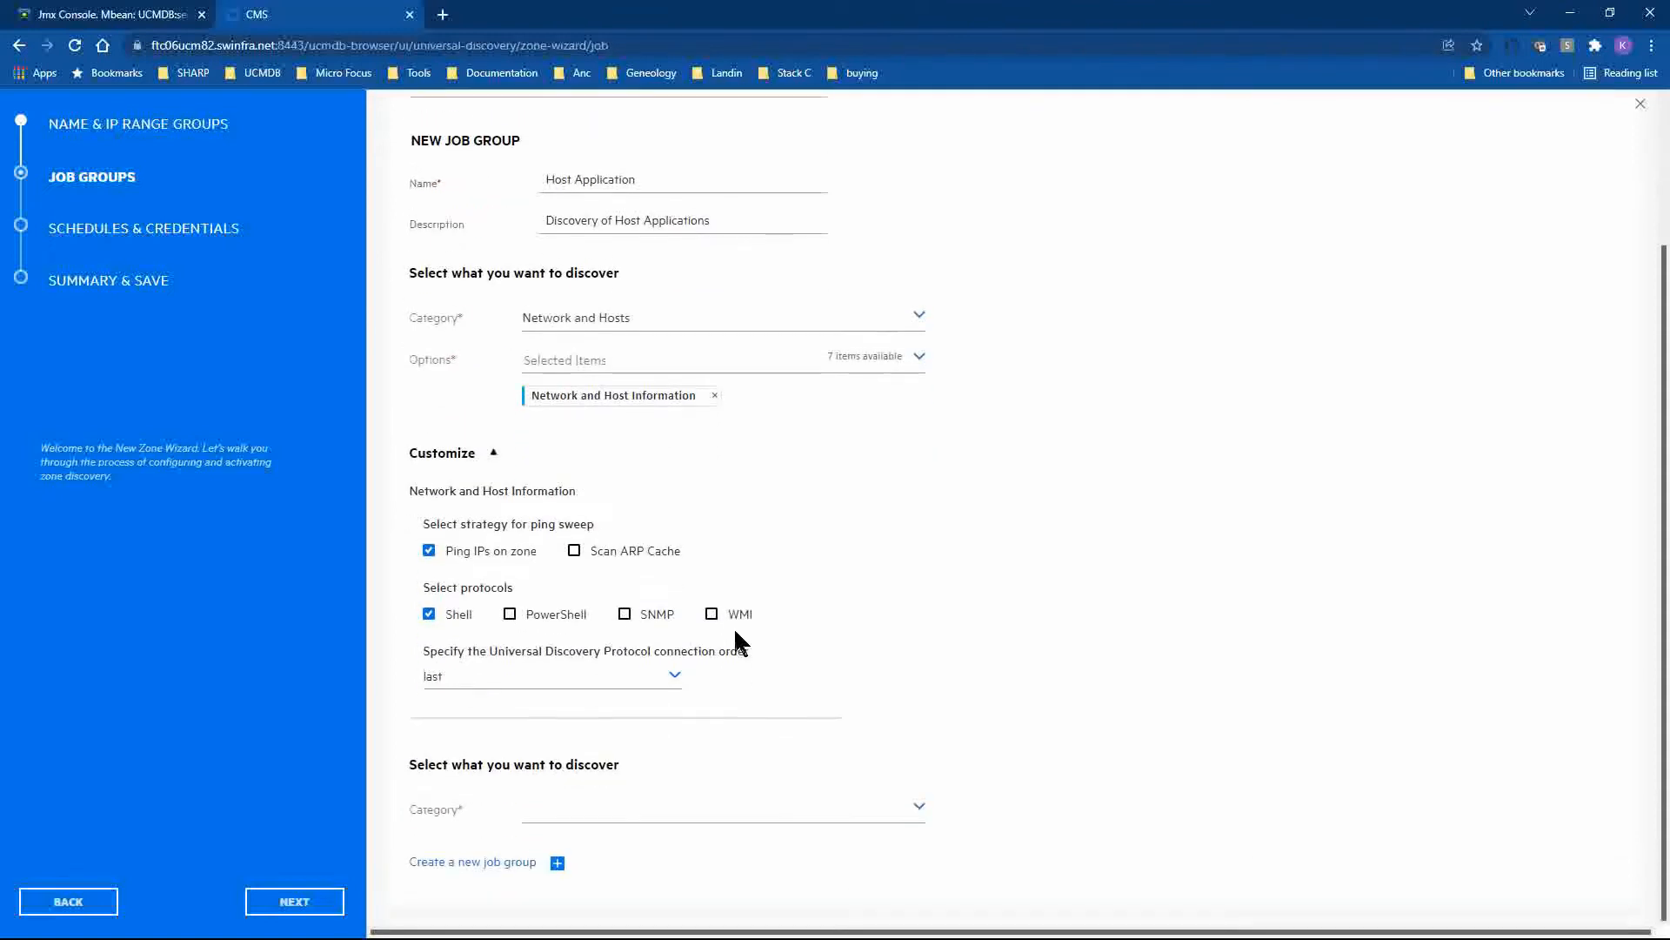
pyautogui.click(620, 814)
pyautogui.scroll(-2, 787, 682)
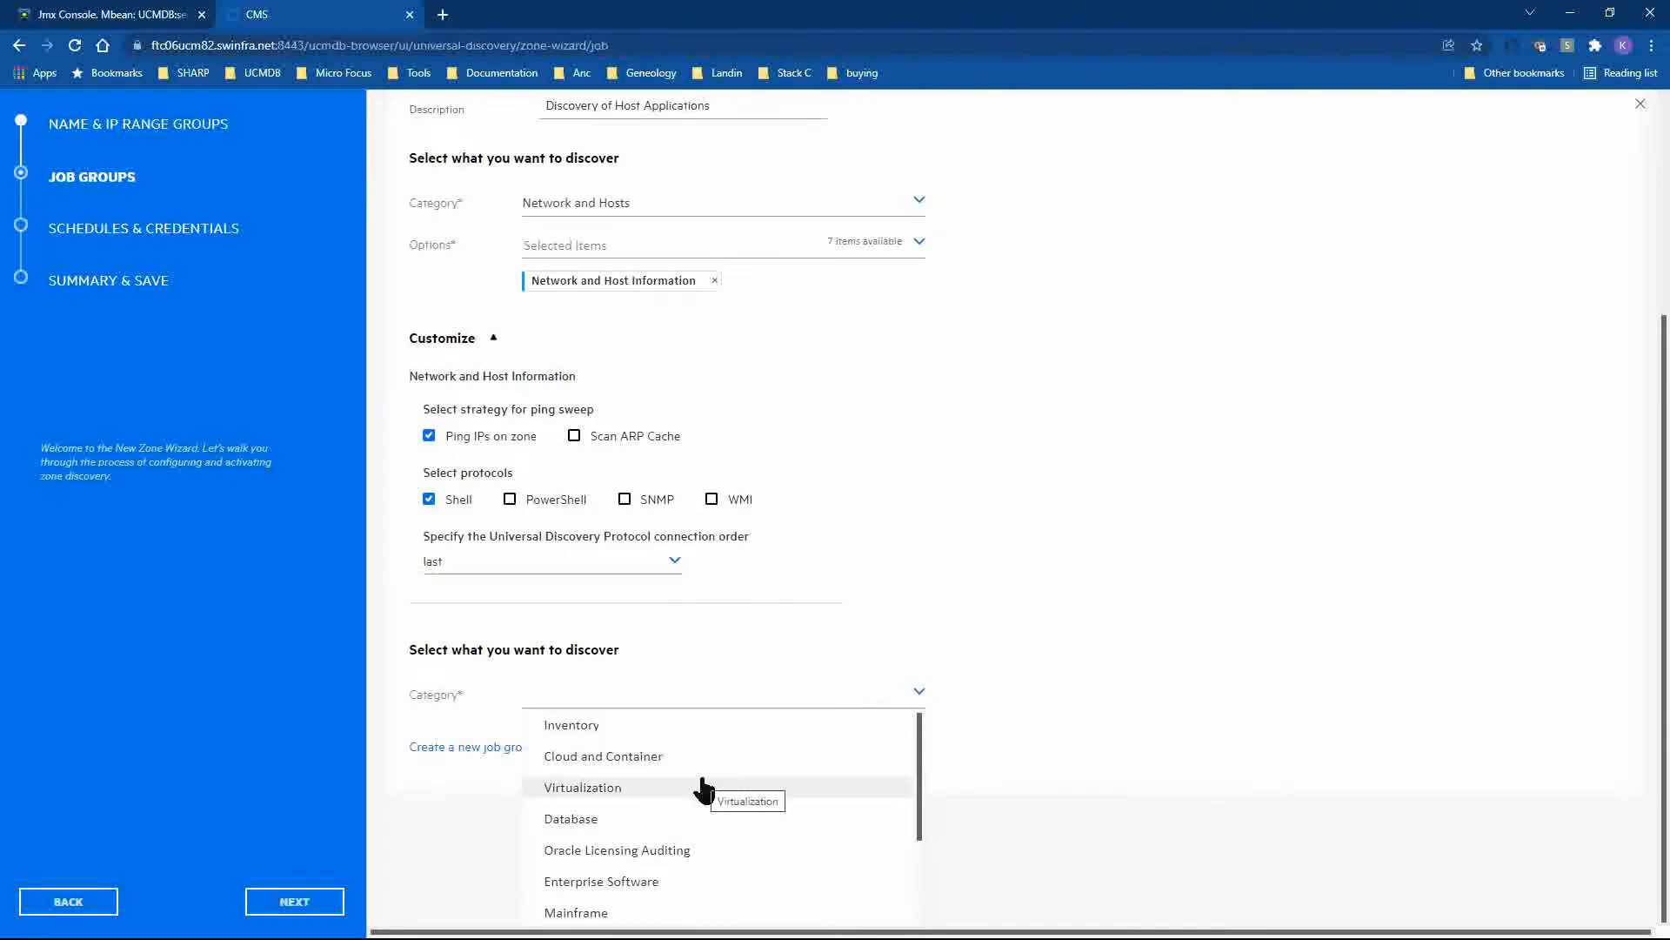
pyautogui.click(648, 816)
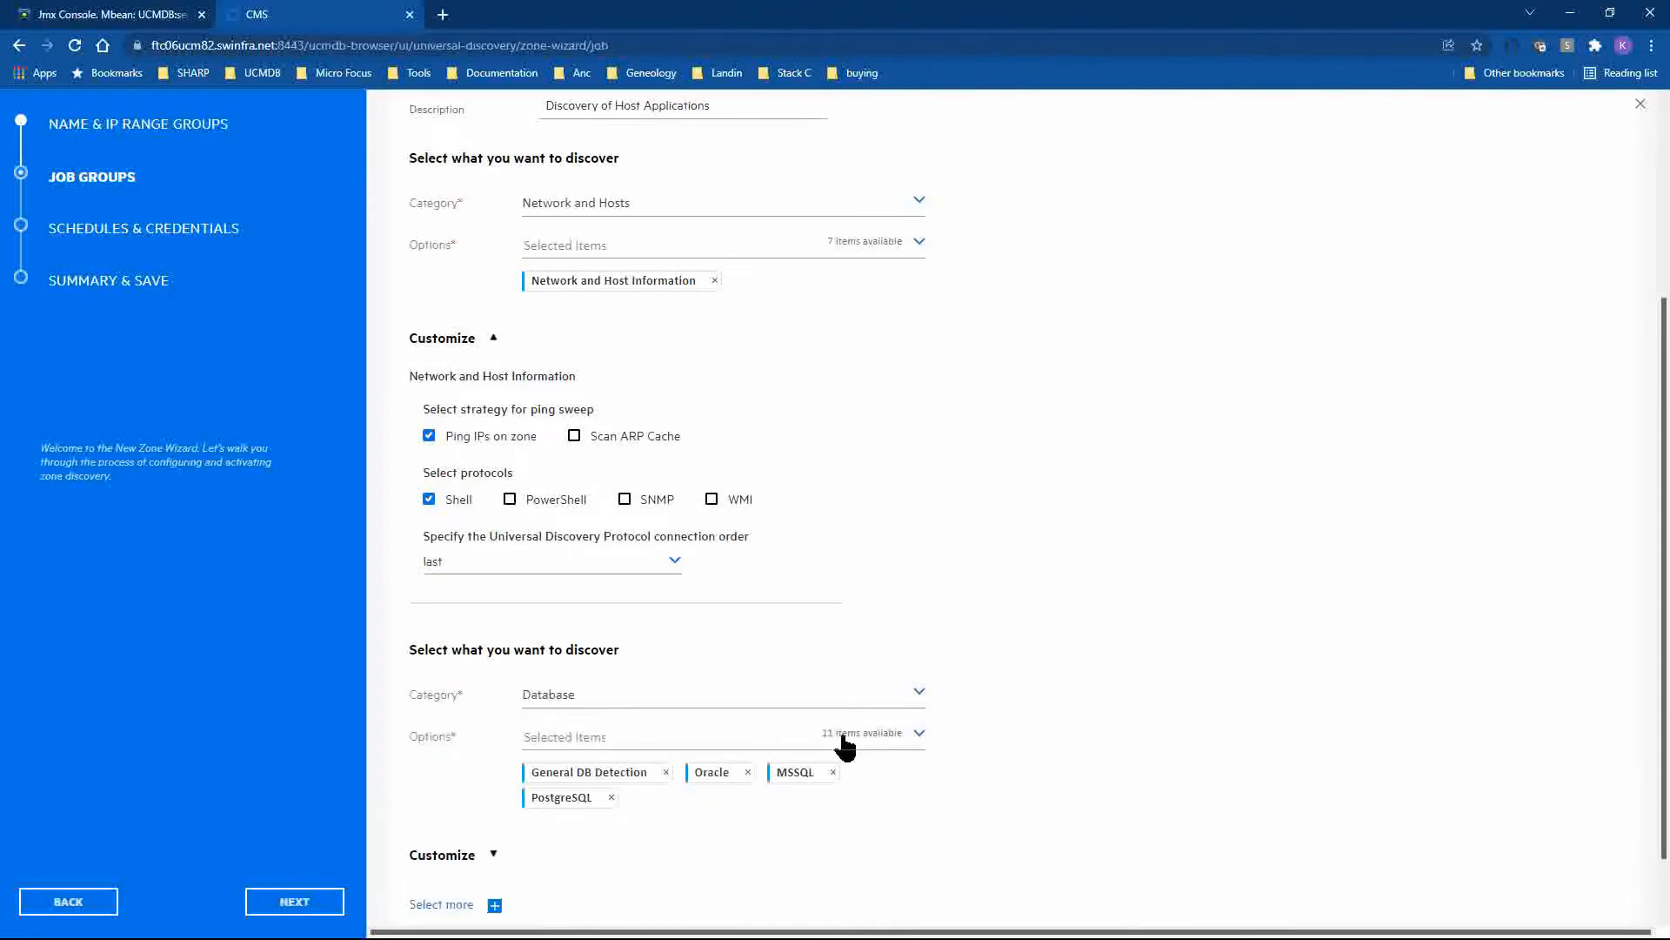
# Remove Oracle and MSSQL from the Database options and check the remaining database types offered
pyautogui.click(748, 772)
pyautogui.click(748, 773)
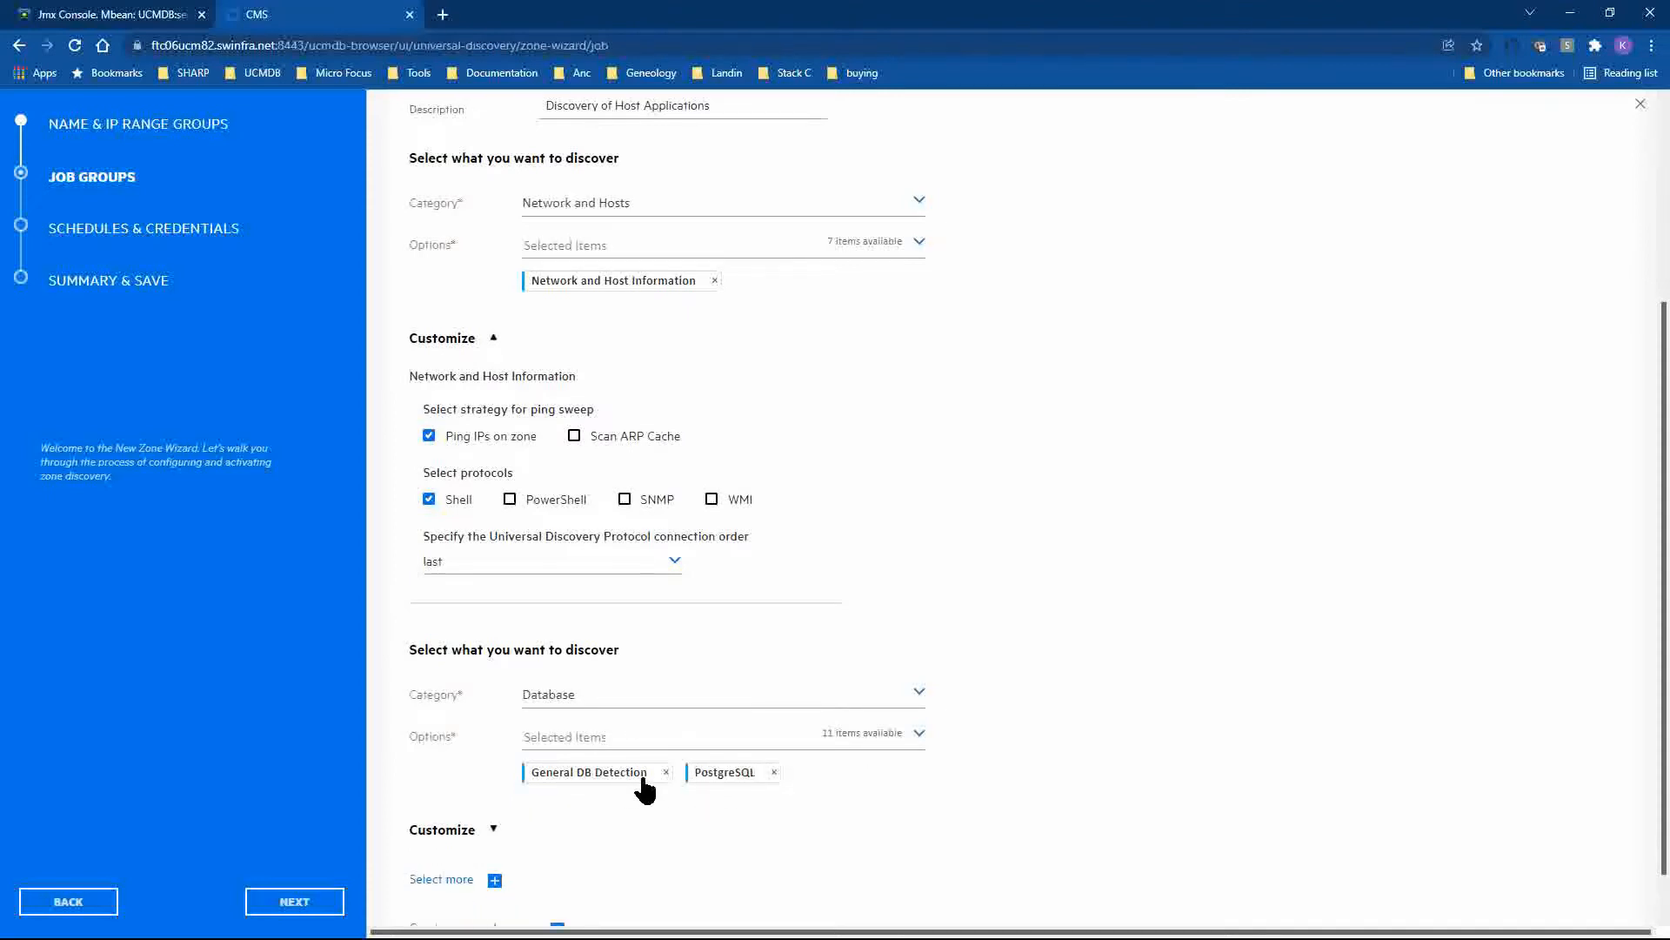
pyautogui.click(836, 748)
pyautogui.scroll(-2, 1218, 698)
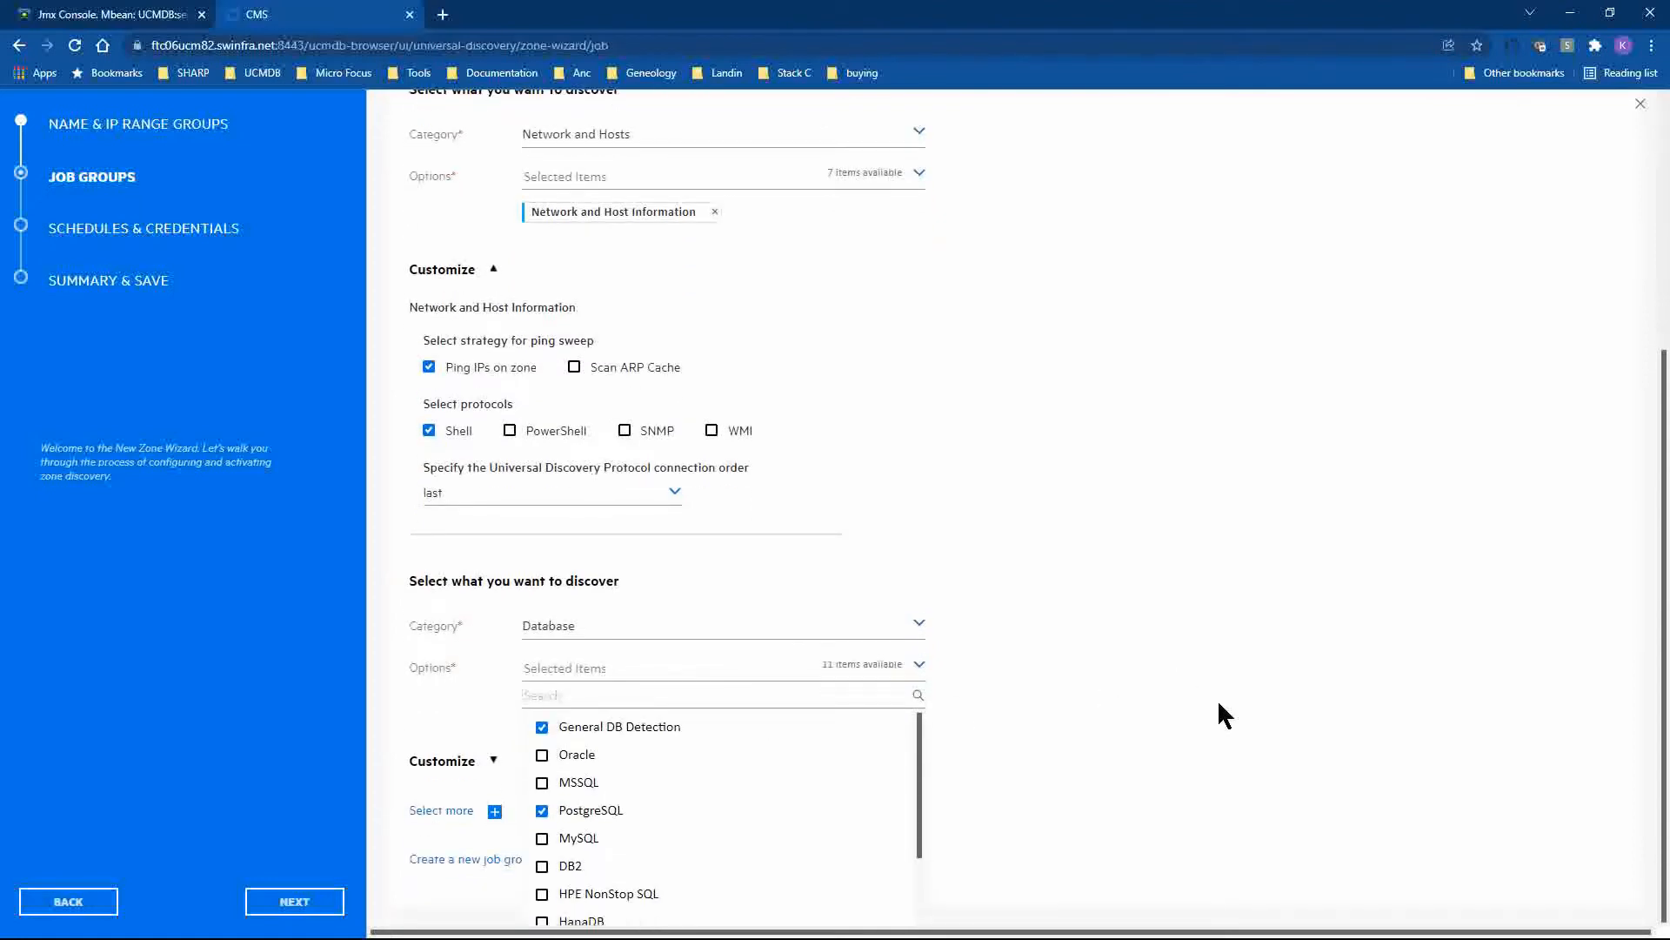
pyautogui.scroll(-2, 786, 792)
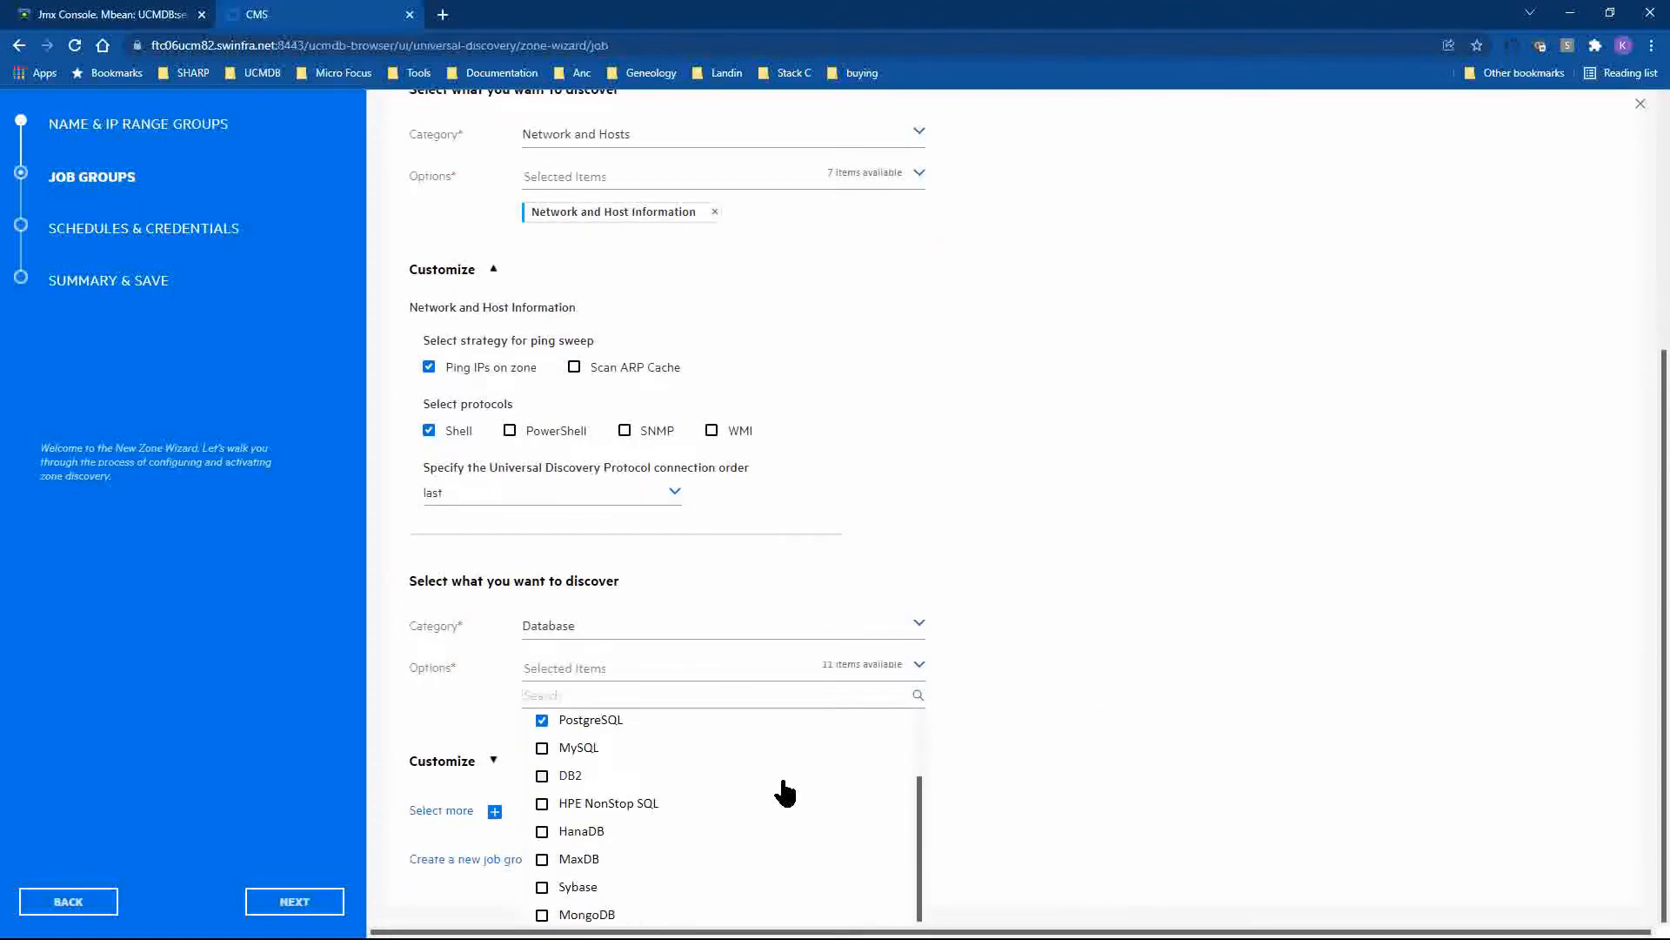
pyautogui.scroll(2, 786, 792)
pyautogui.click(1050, 688)
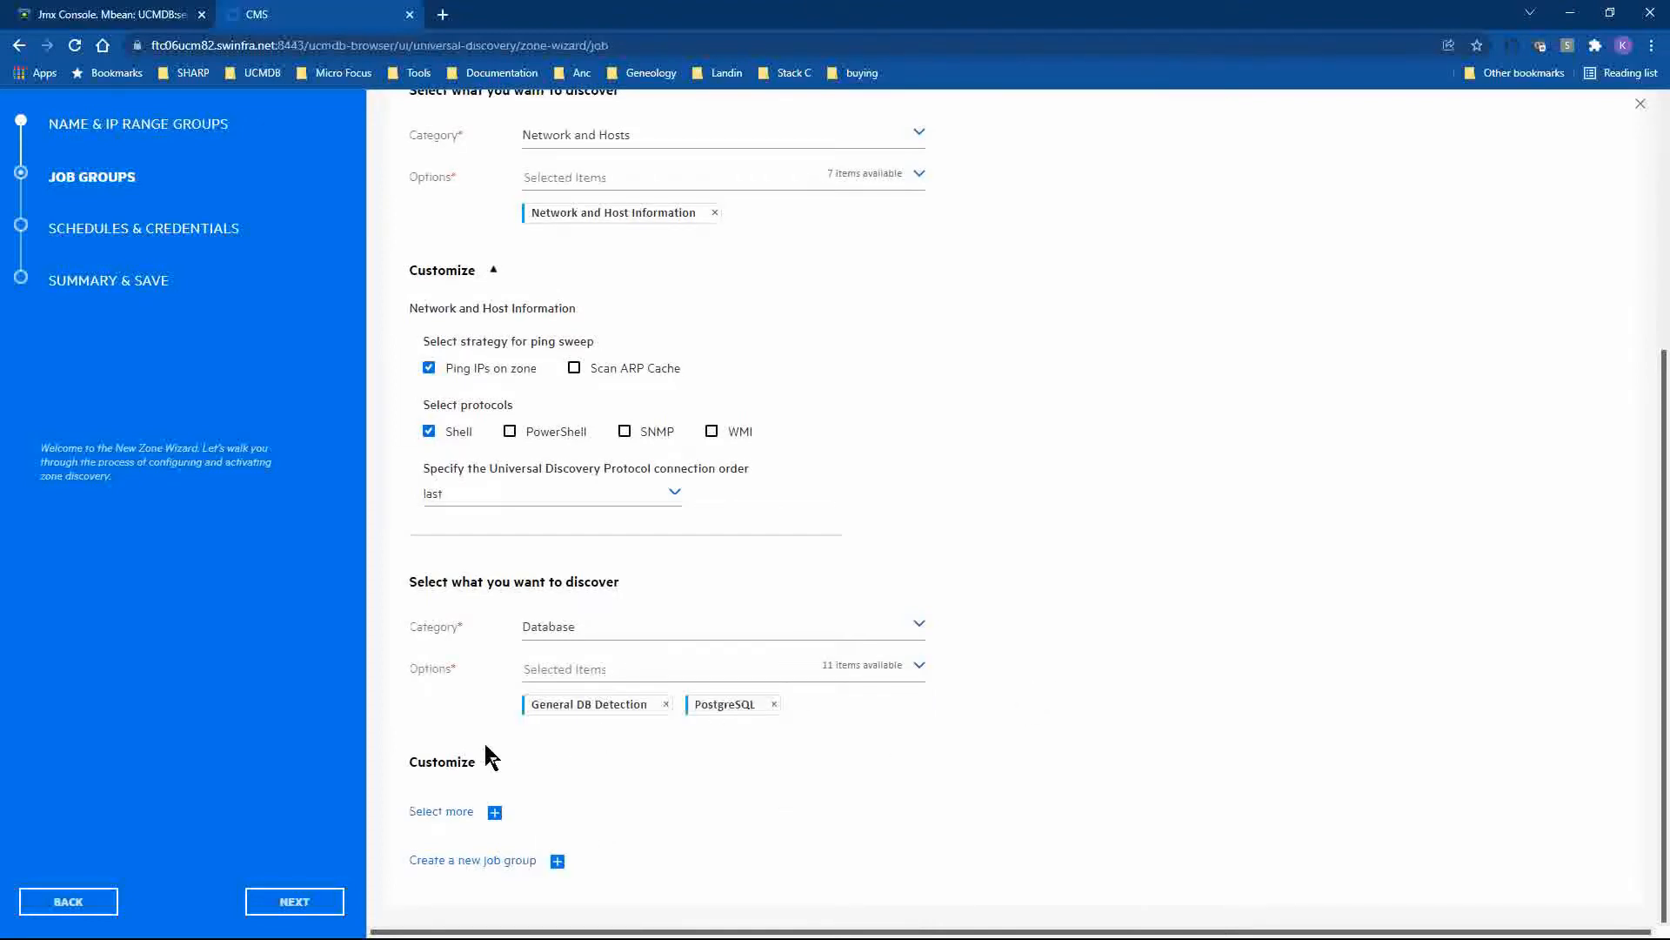
# Temporarily add MSSQL to the Database options to examine its customization settings, and remove it again
pyautogui.click(492, 762)
pyautogui.click(628, 672)
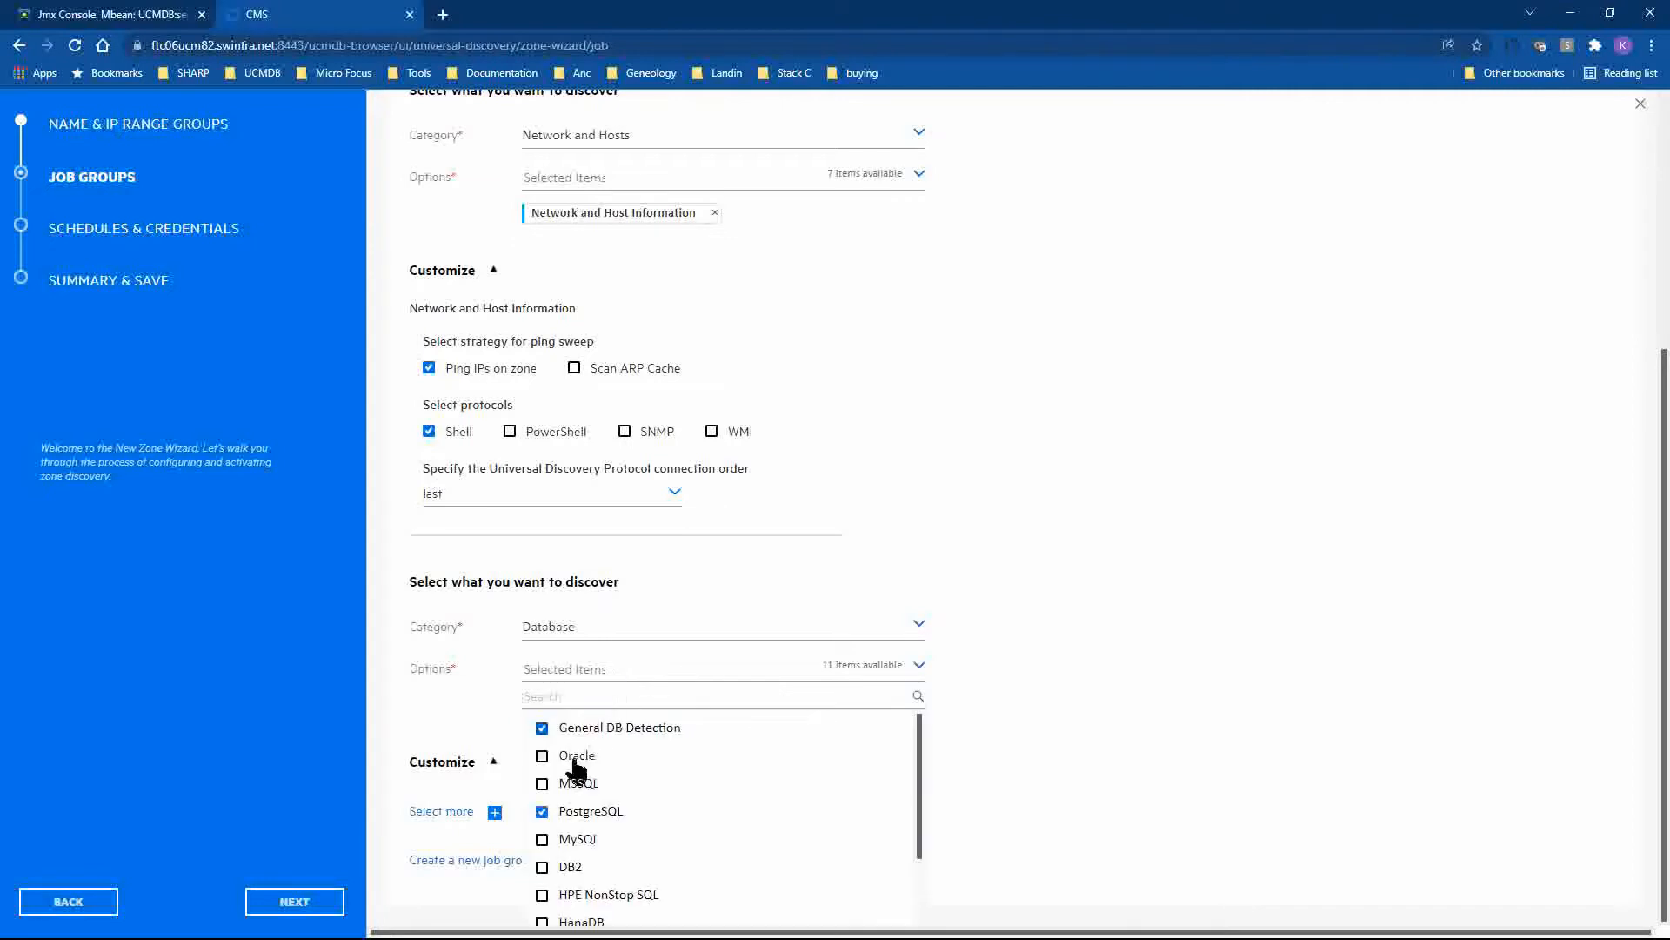
pyautogui.click(543, 785)
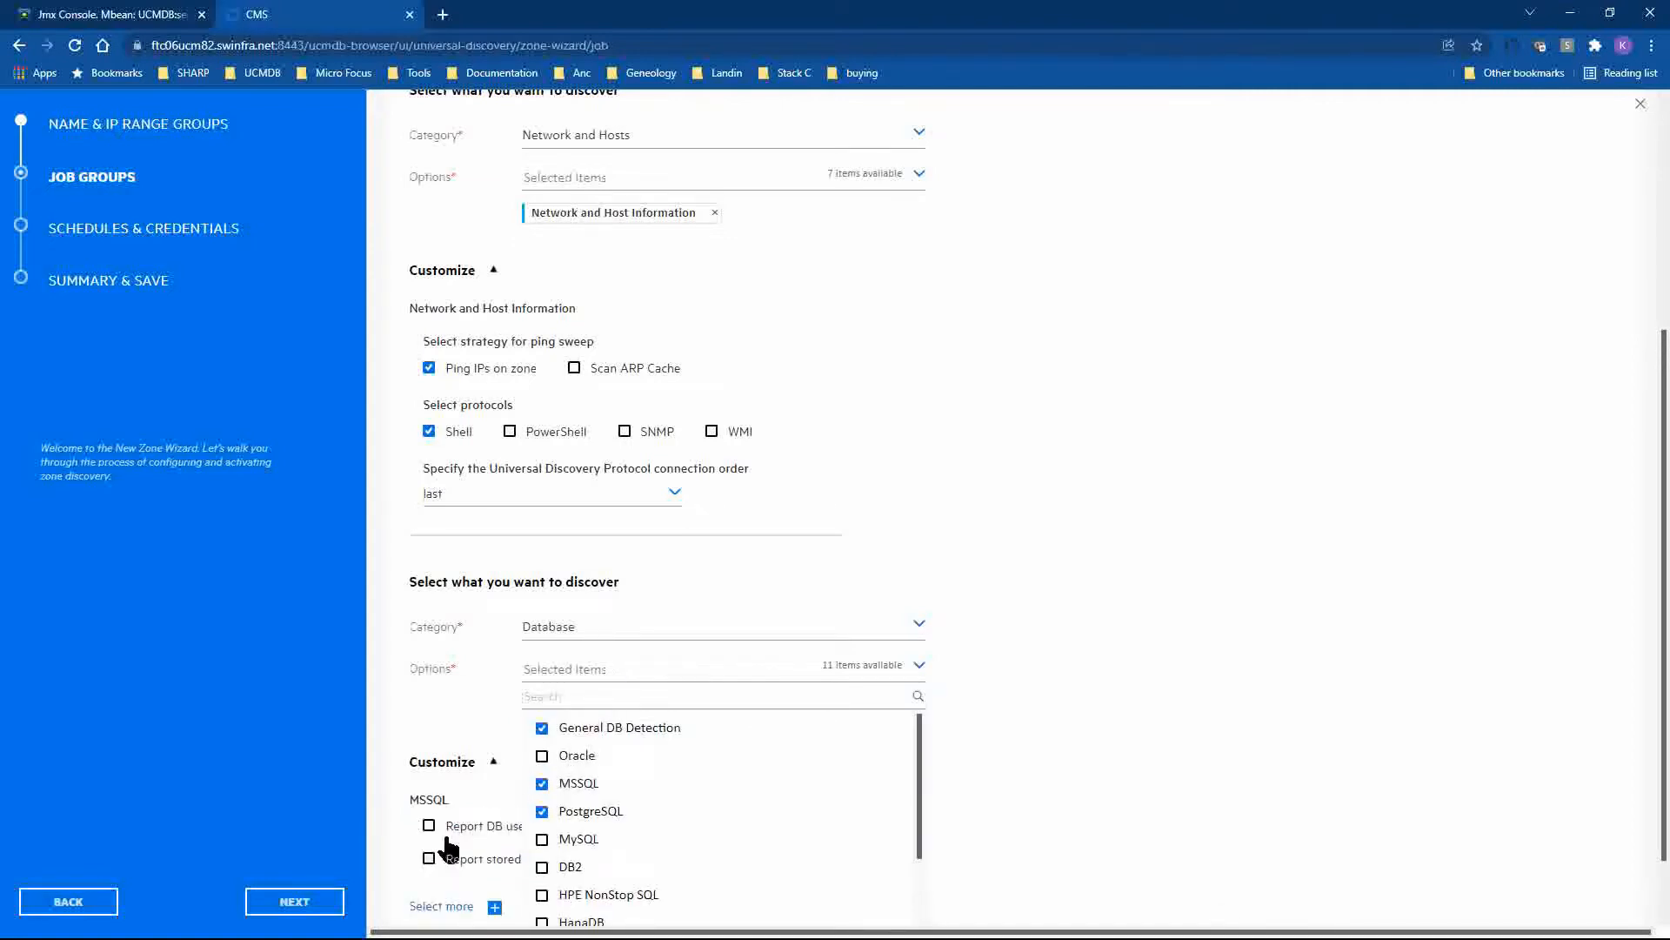
pyautogui.click(986, 709)
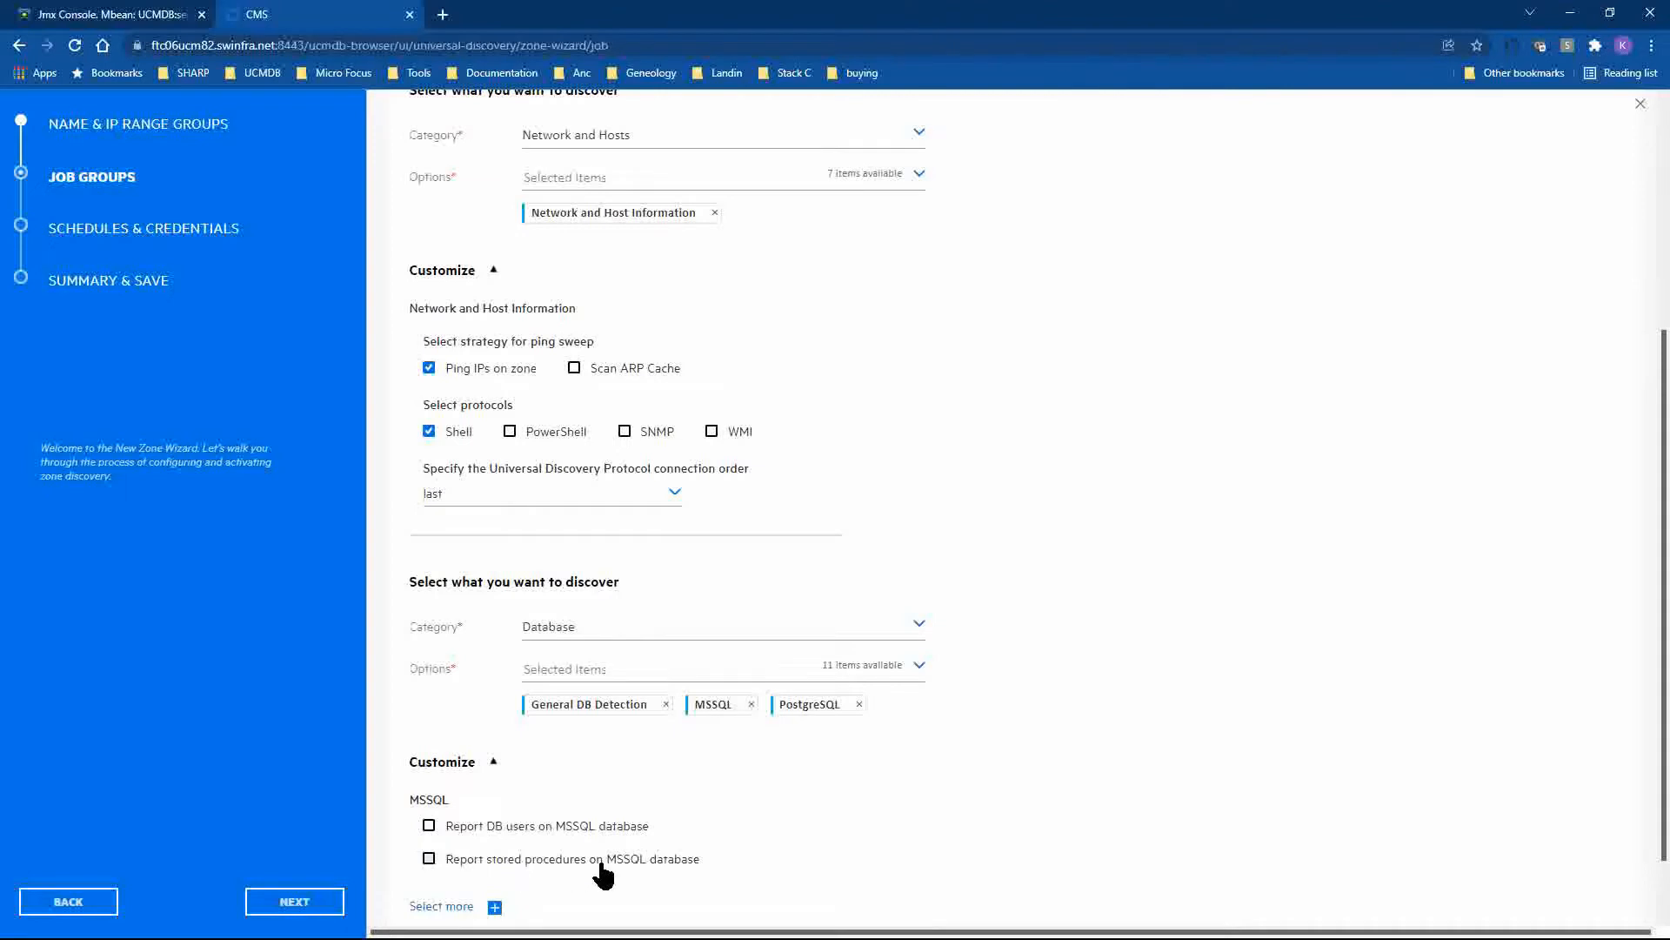
pyautogui.click(750, 704)
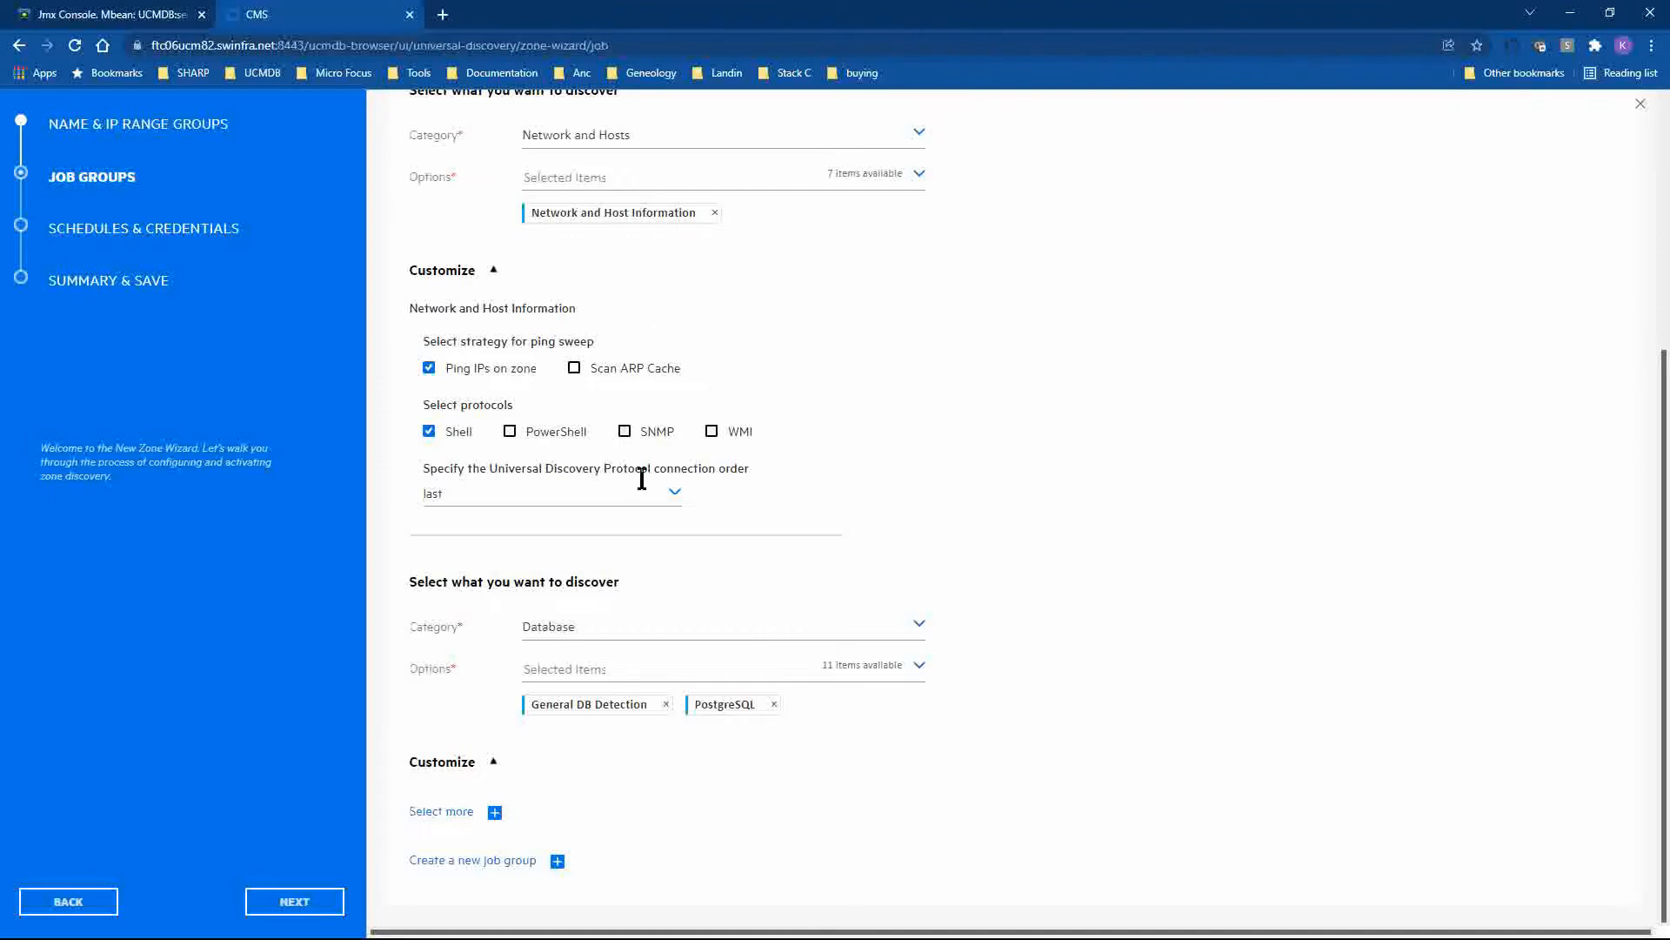
# Continue to the schedules and credentials stage and add the missing dependency jobs as a new job group
pyautogui.scroll(4, 839, 448)
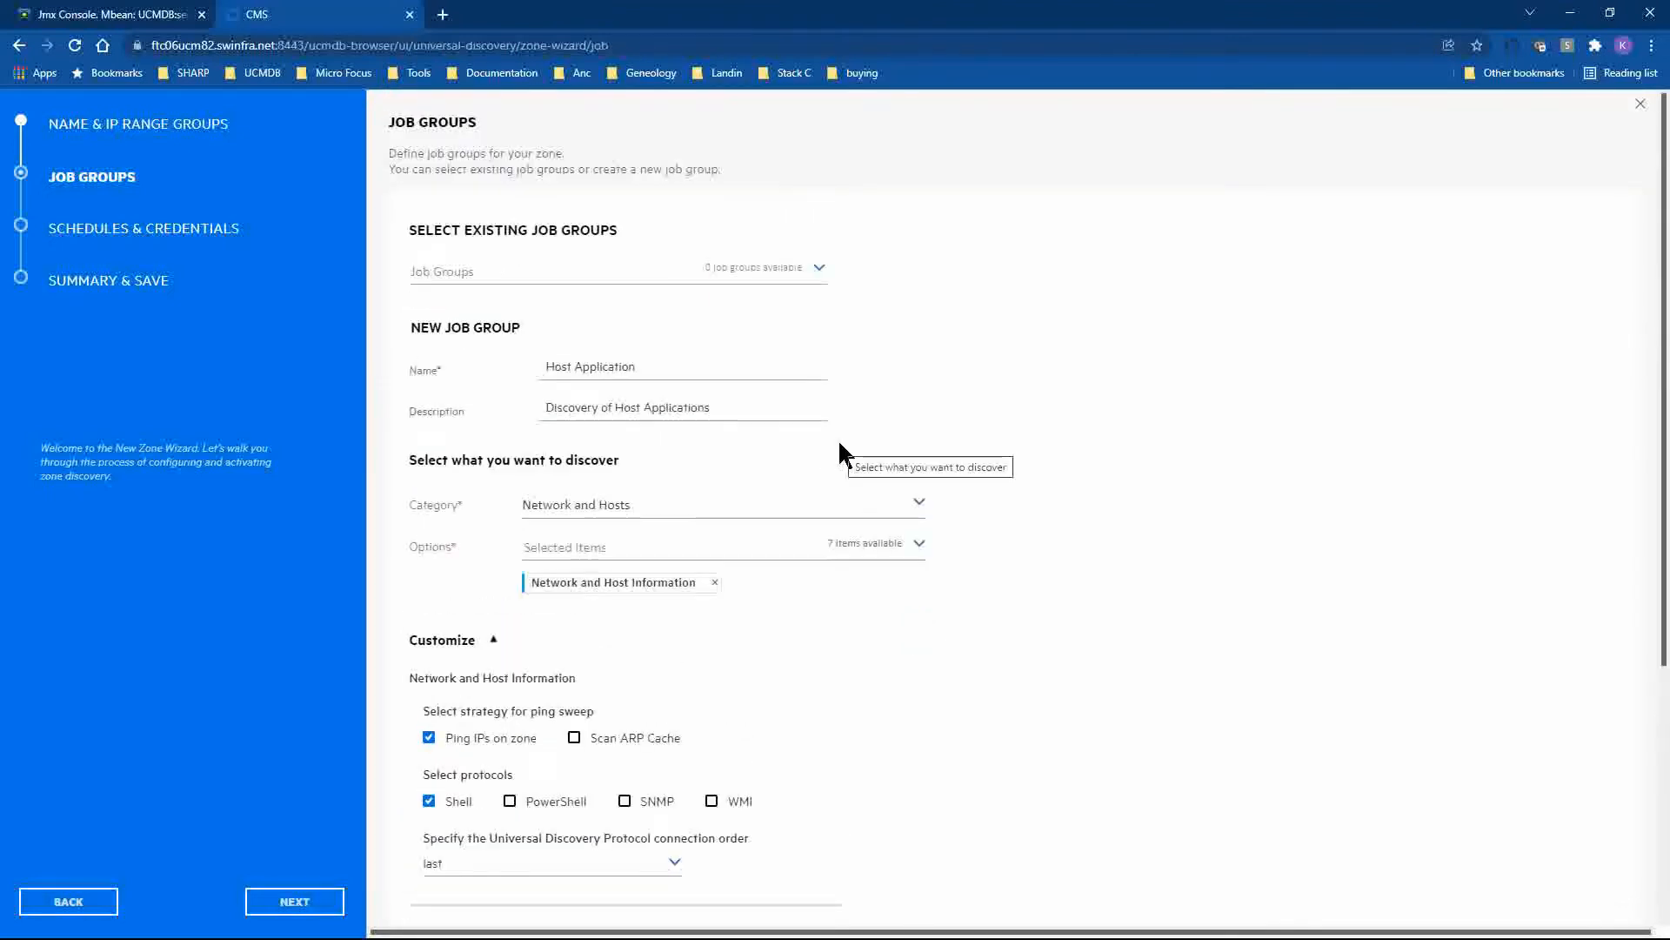
pyautogui.click(297, 903)
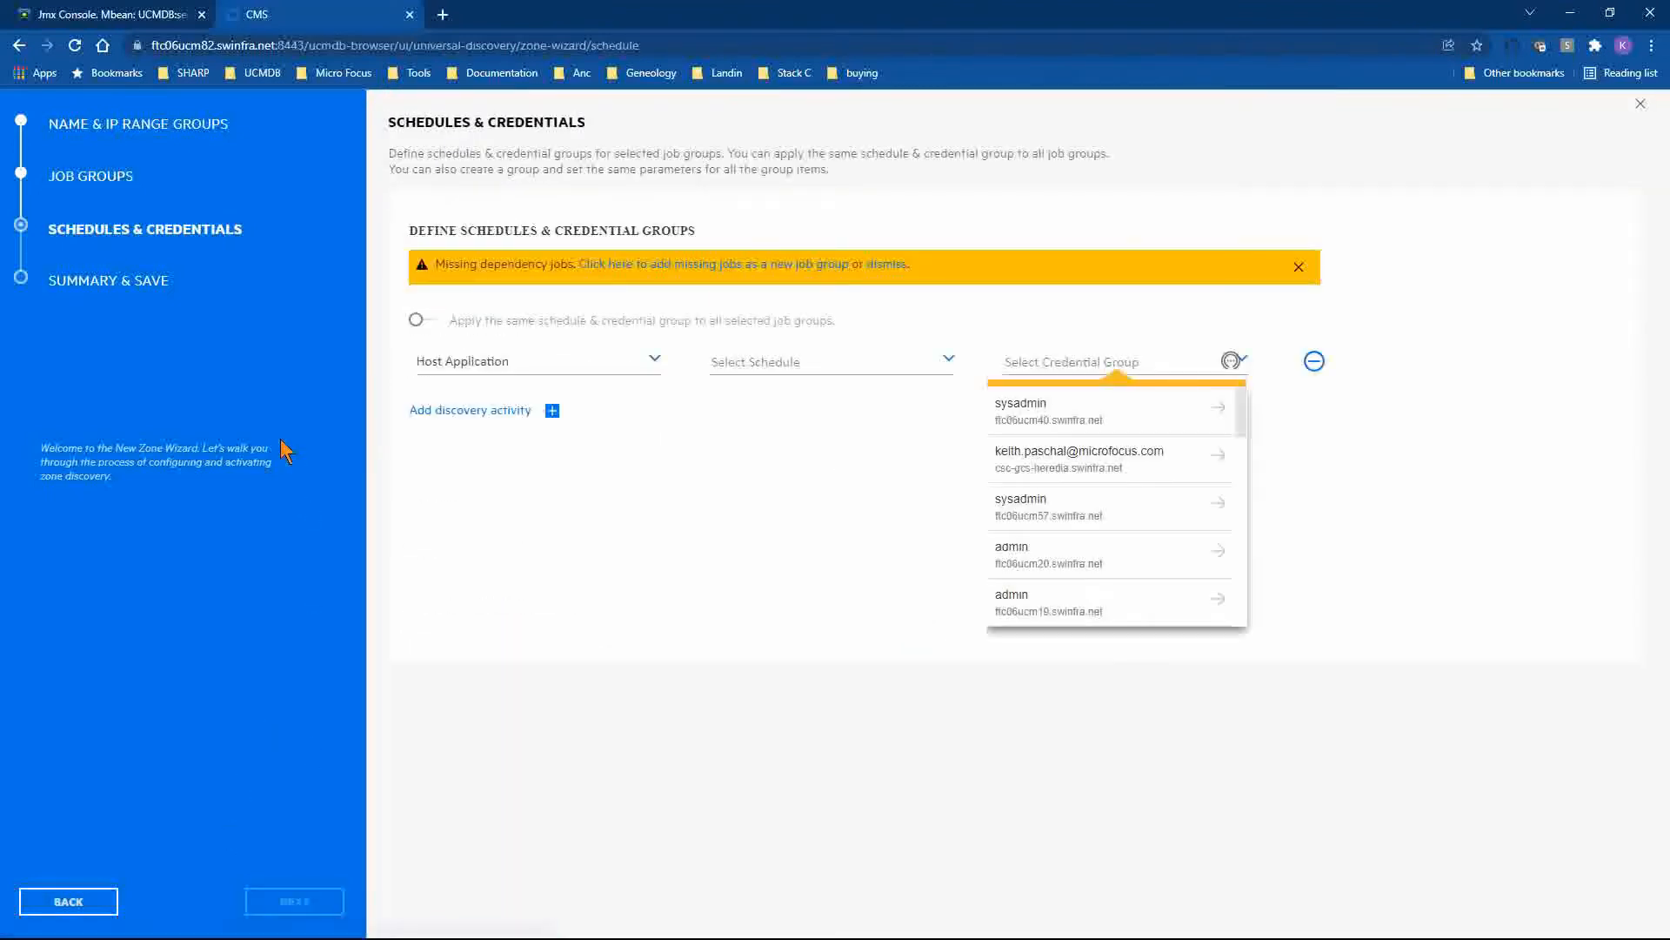
pyautogui.click(587, 455)
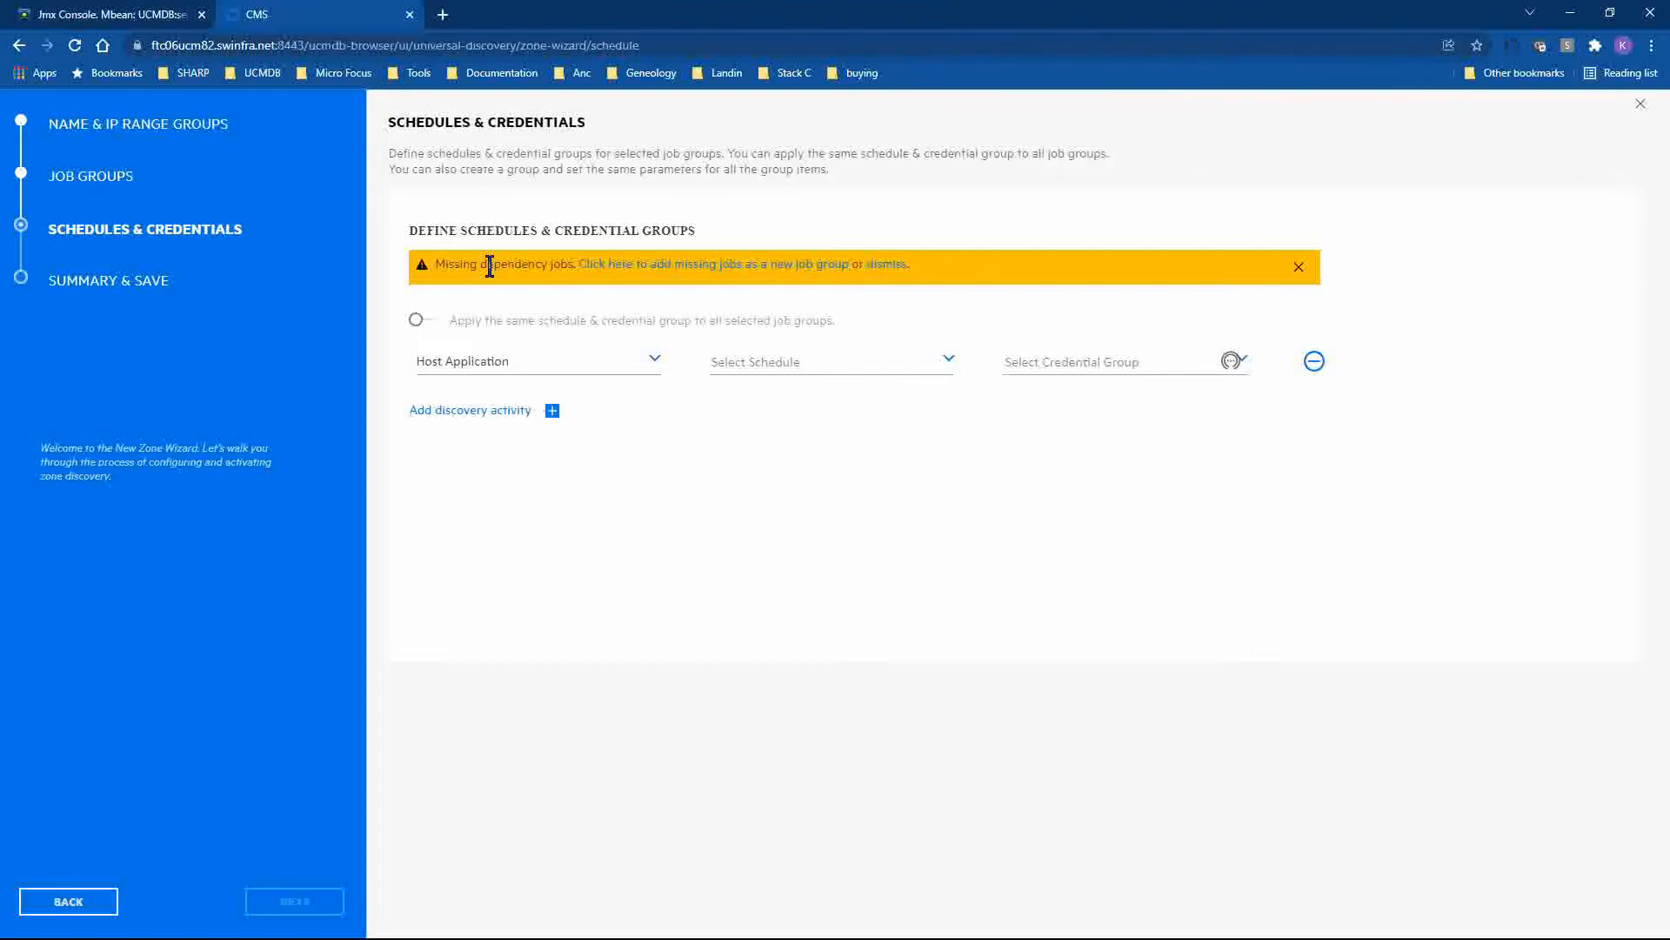
pyautogui.click(590, 264)
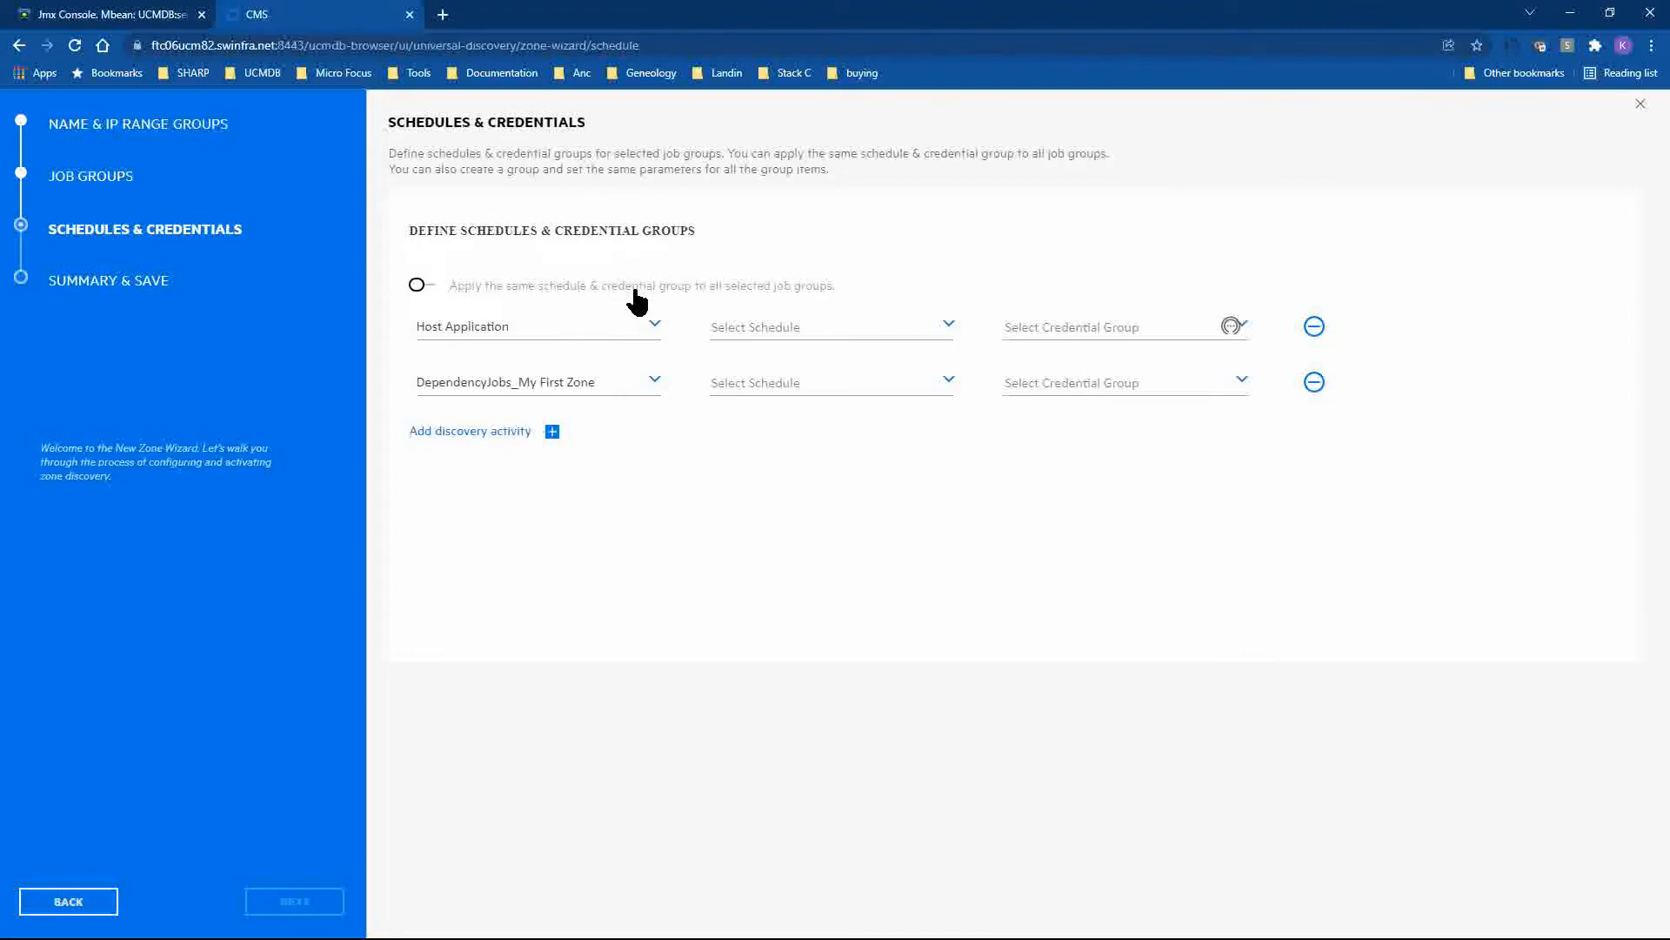
# Apply the schedule Interval 1 Day (Default) and the credential group All Credentials to all job groups, and continue to the summary
pyautogui.click(428, 296)
pyautogui.click(868, 328)
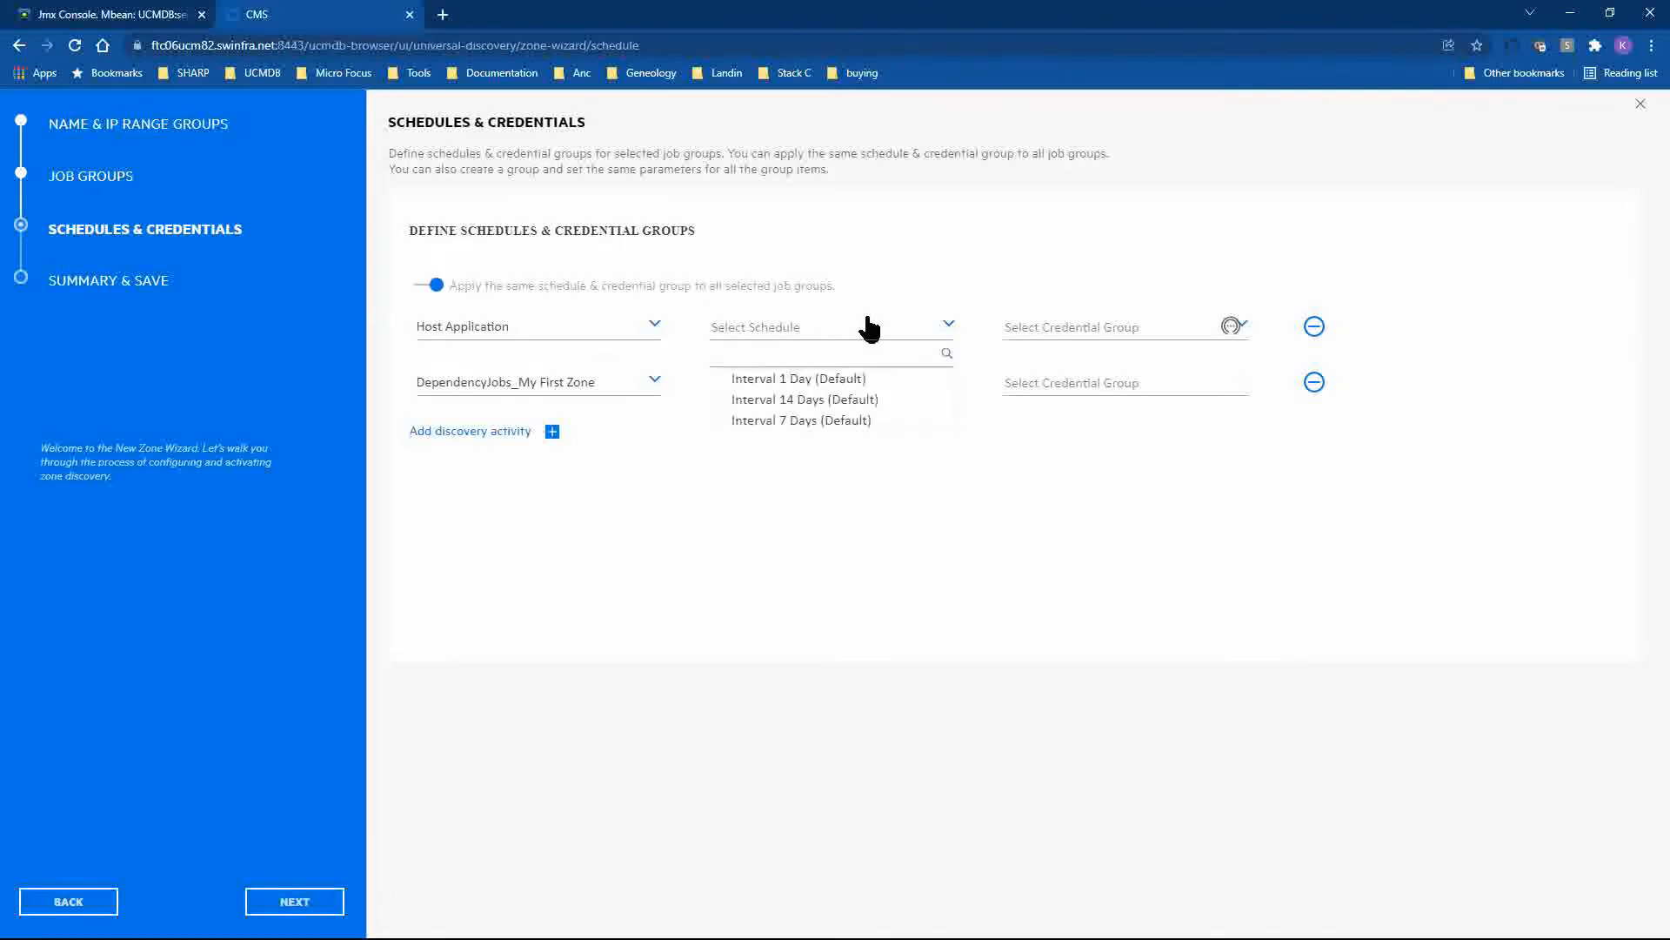
pyautogui.click(809, 377)
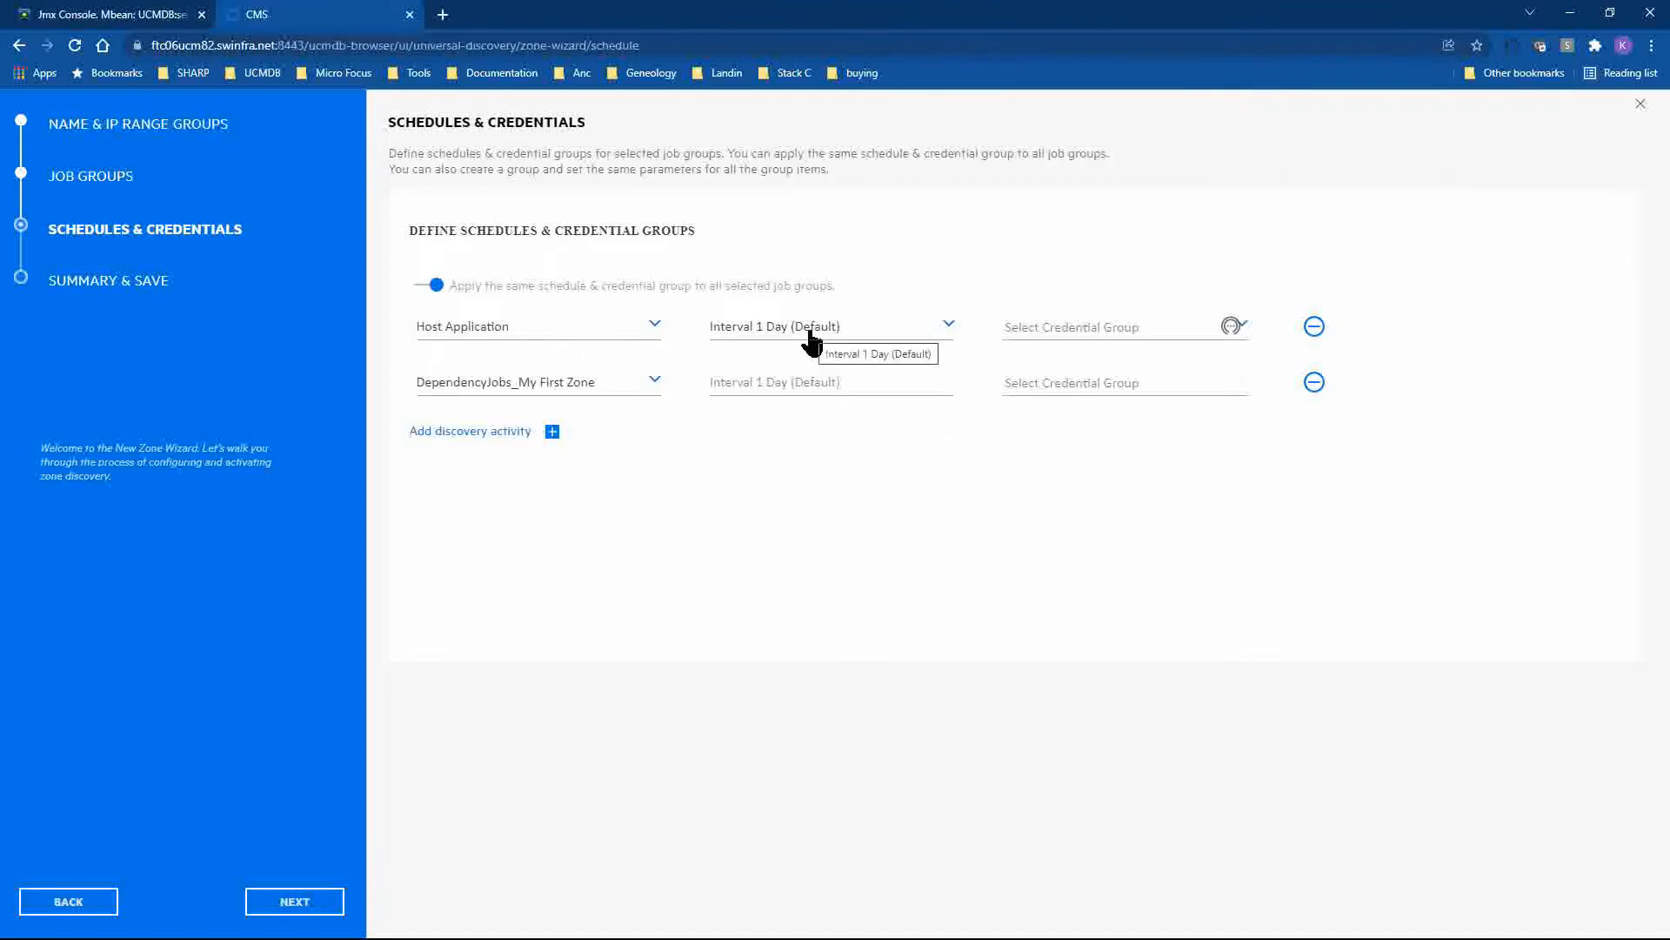
pyautogui.click(1057, 336)
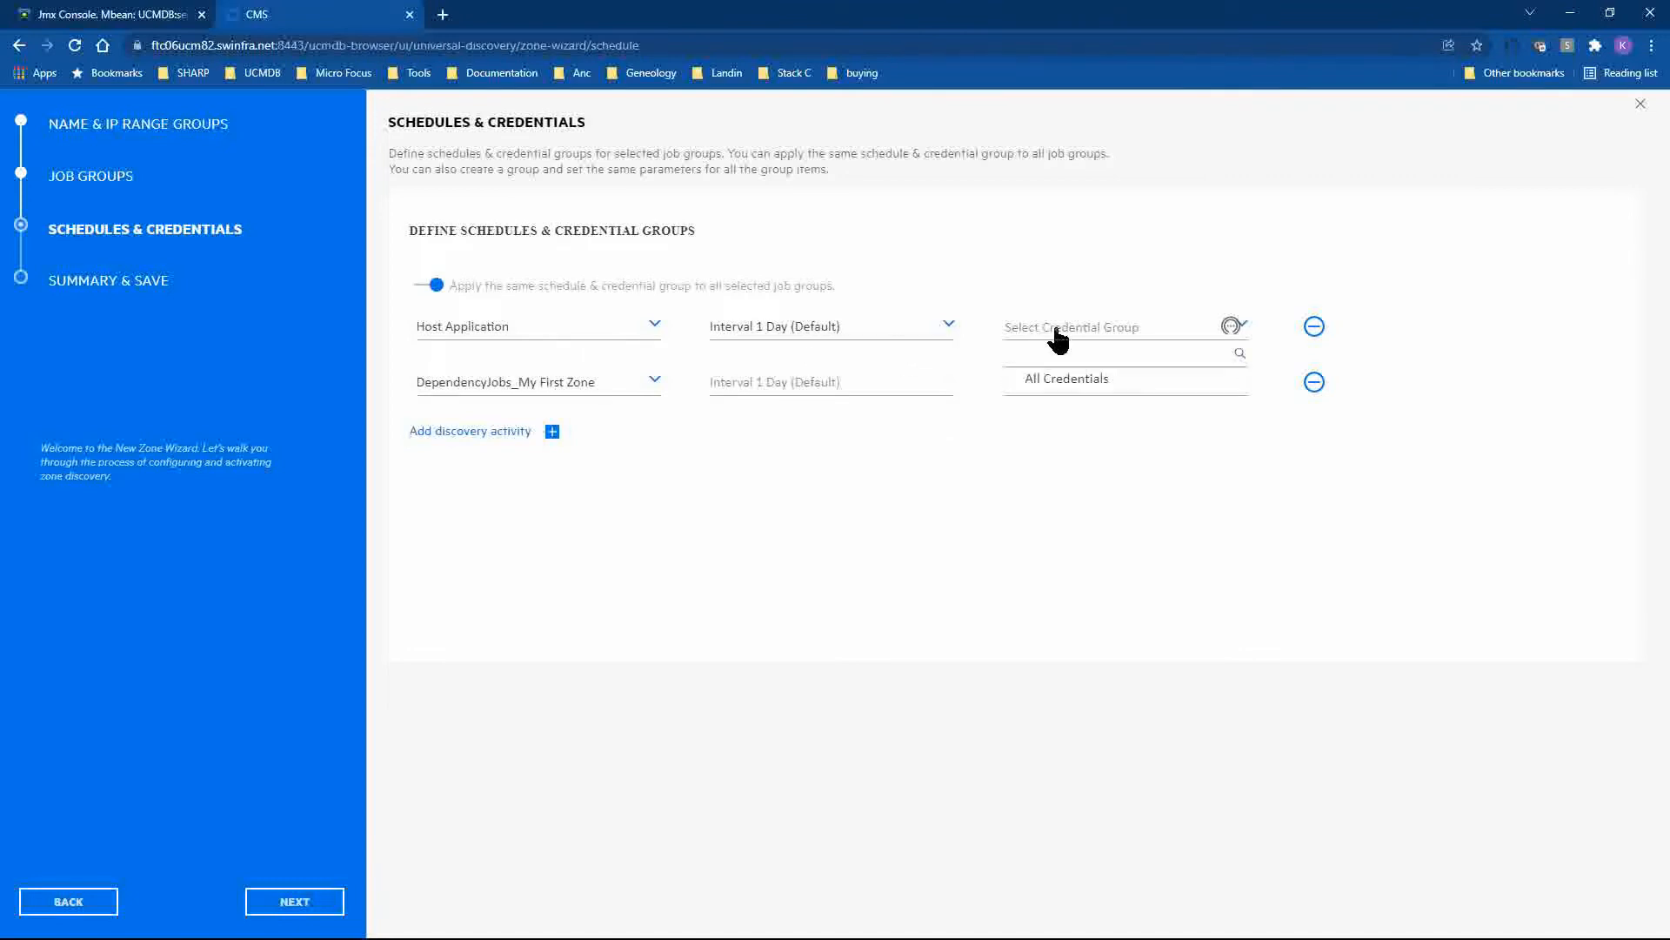
pyautogui.click(1072, 379)
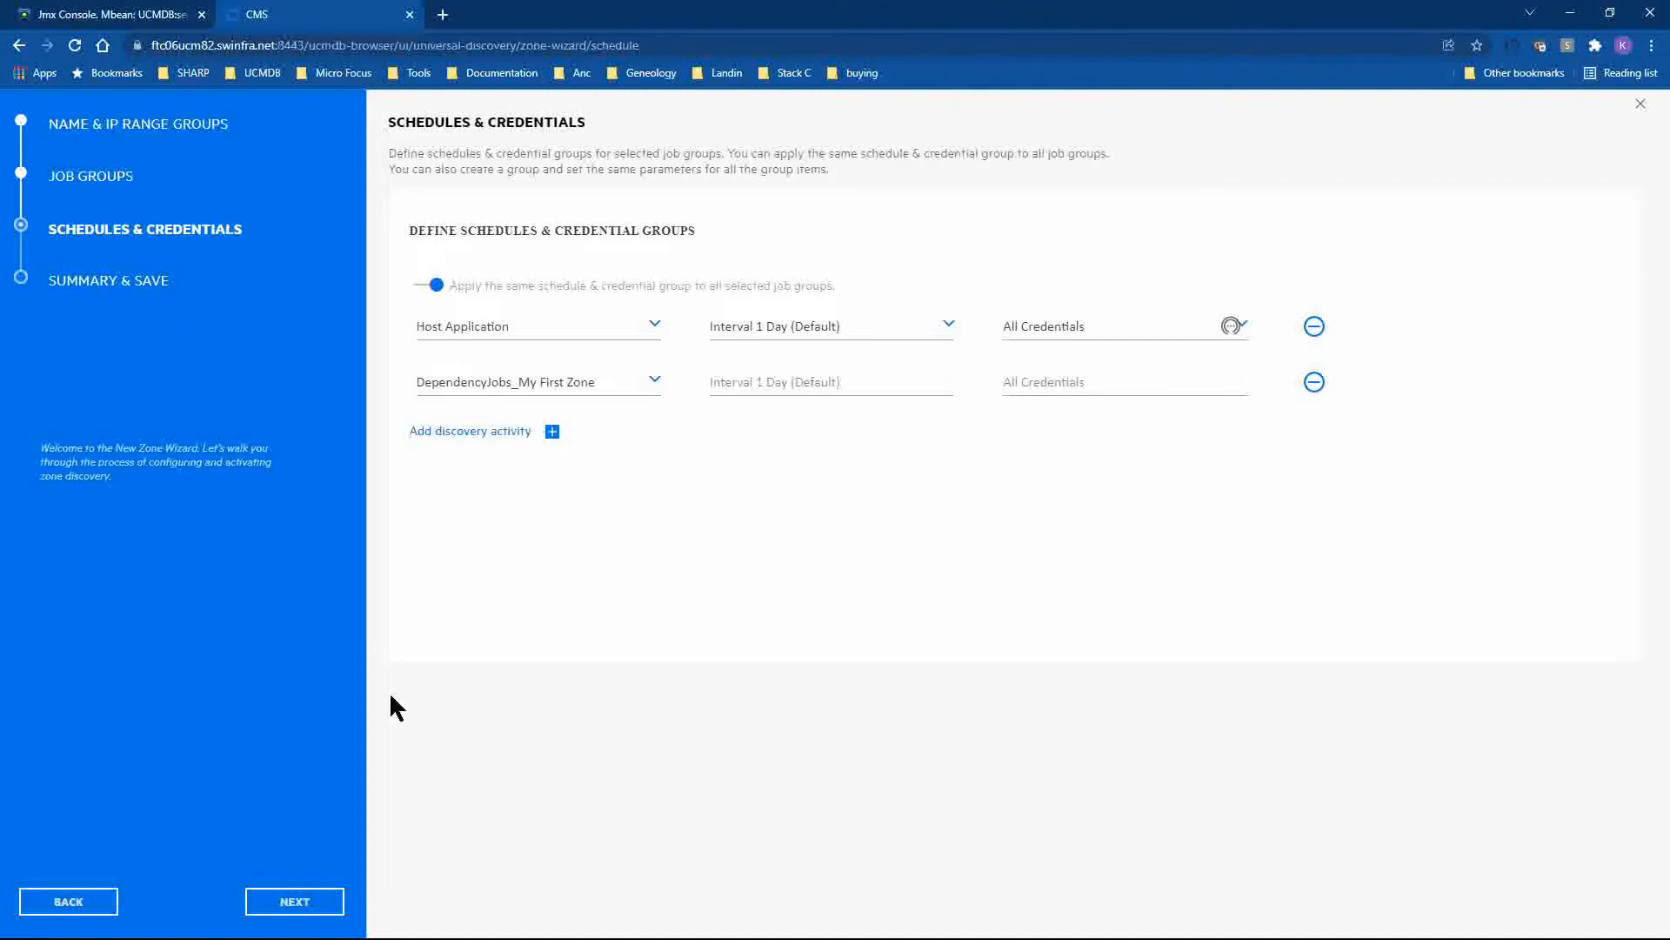
pyautogui.click(294, 905)
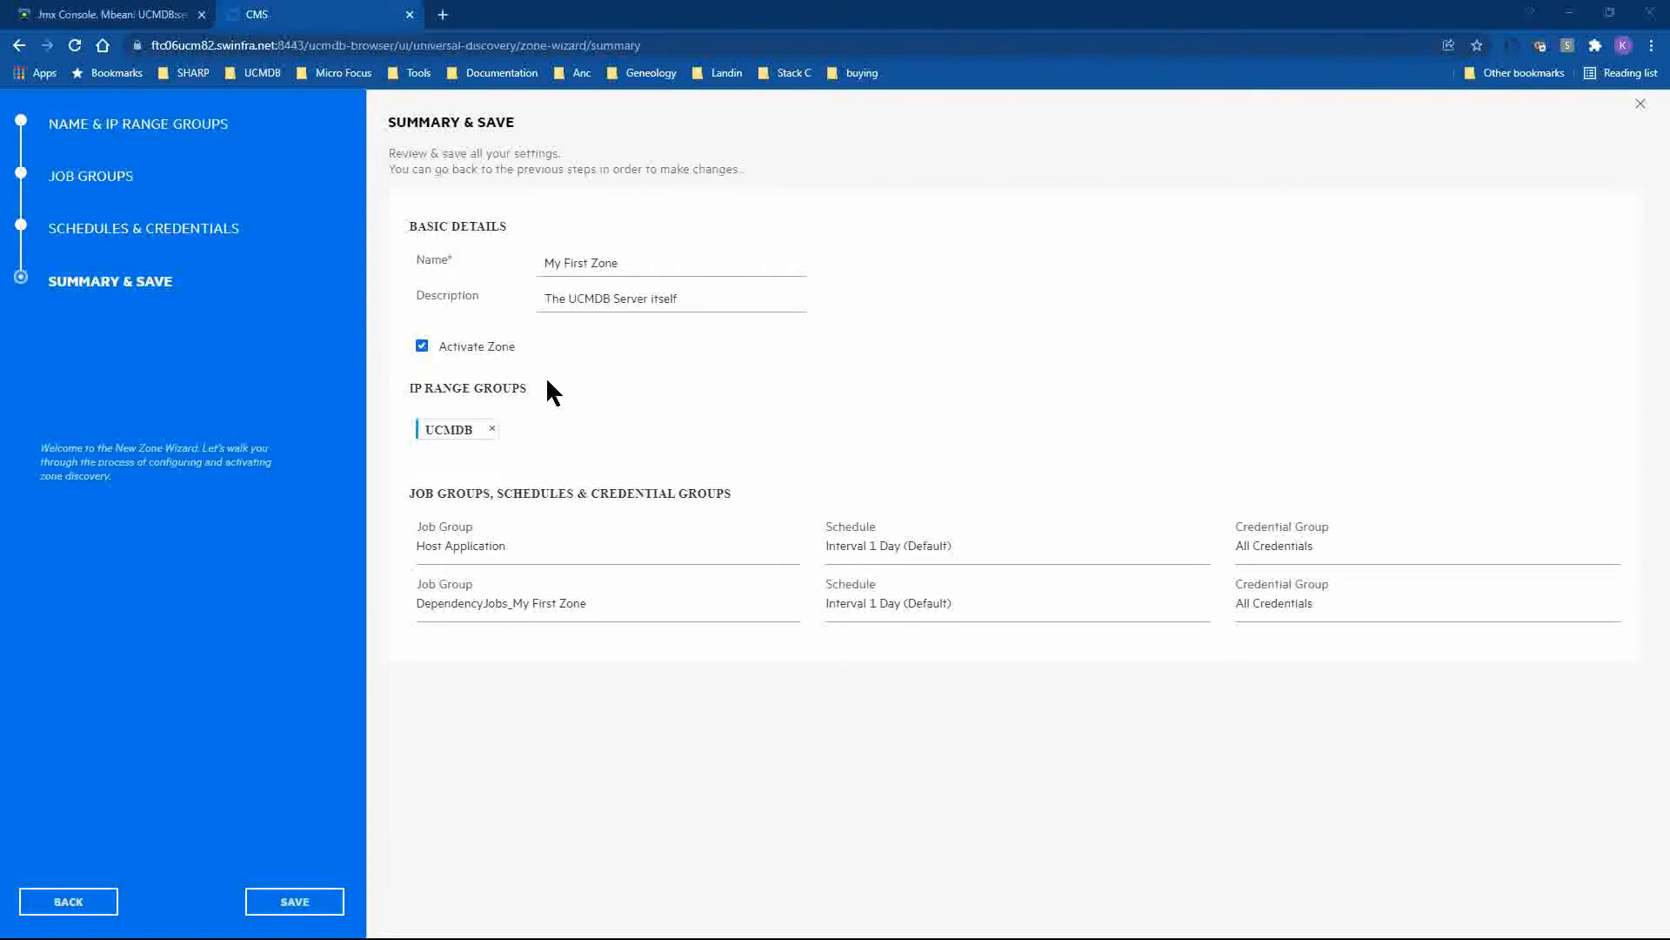
# Save the zone, agreeing to enable the new discovery solution, and activate My First Zone
pyautogui.click(294, 901)
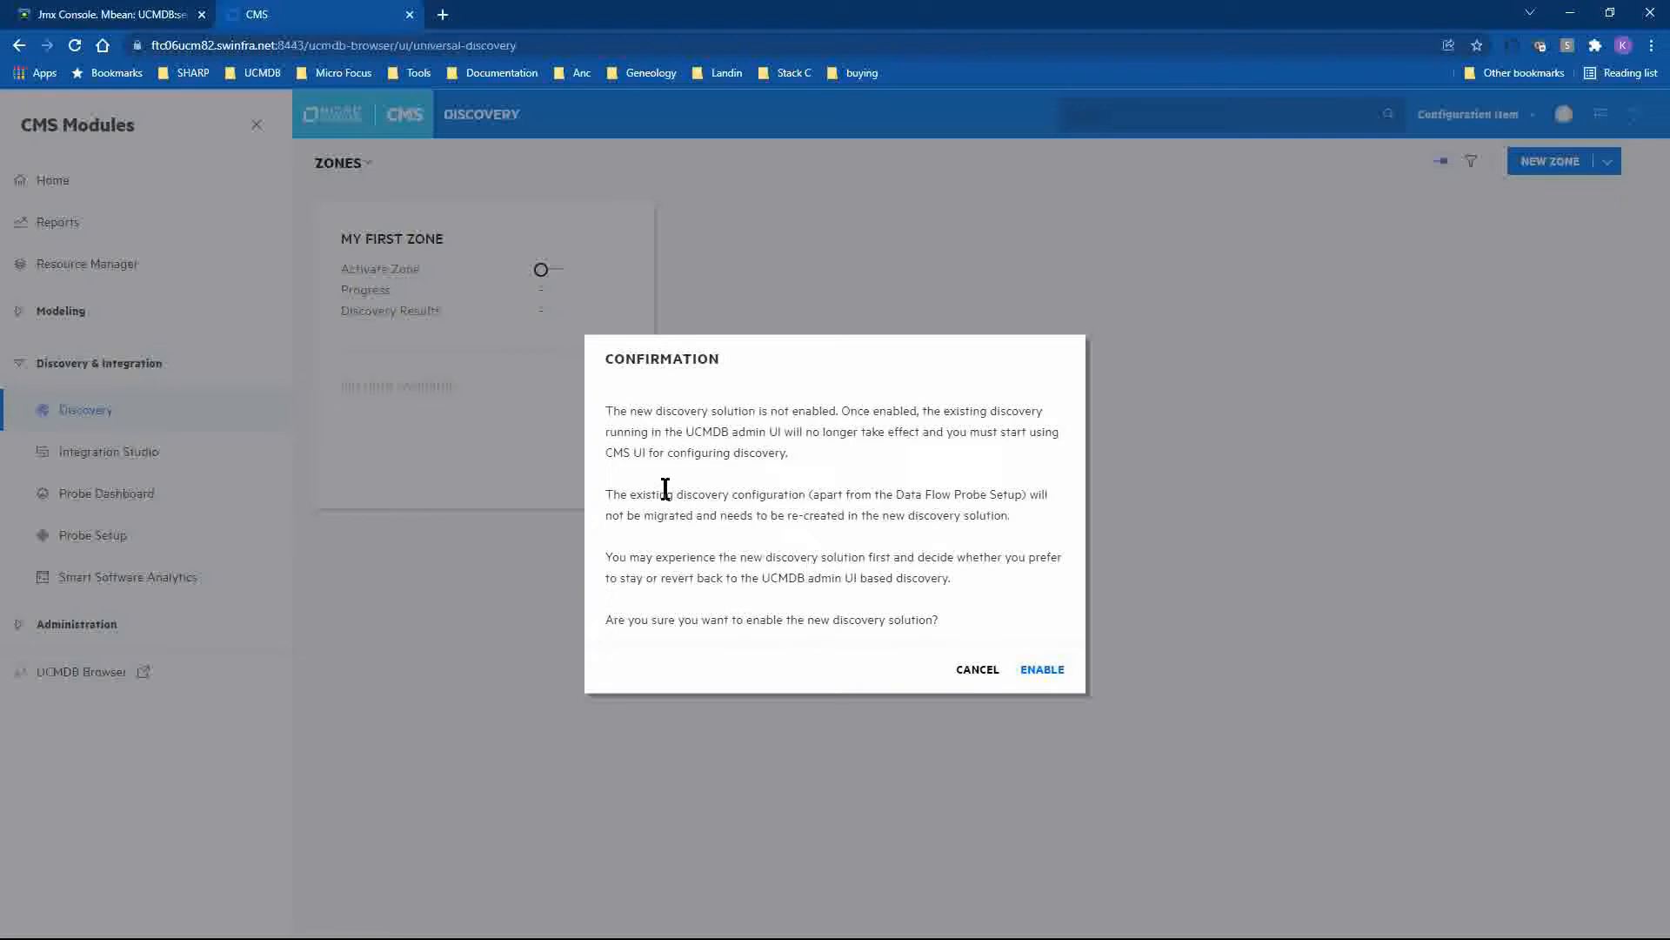
pyautogui.click(1041, 670)
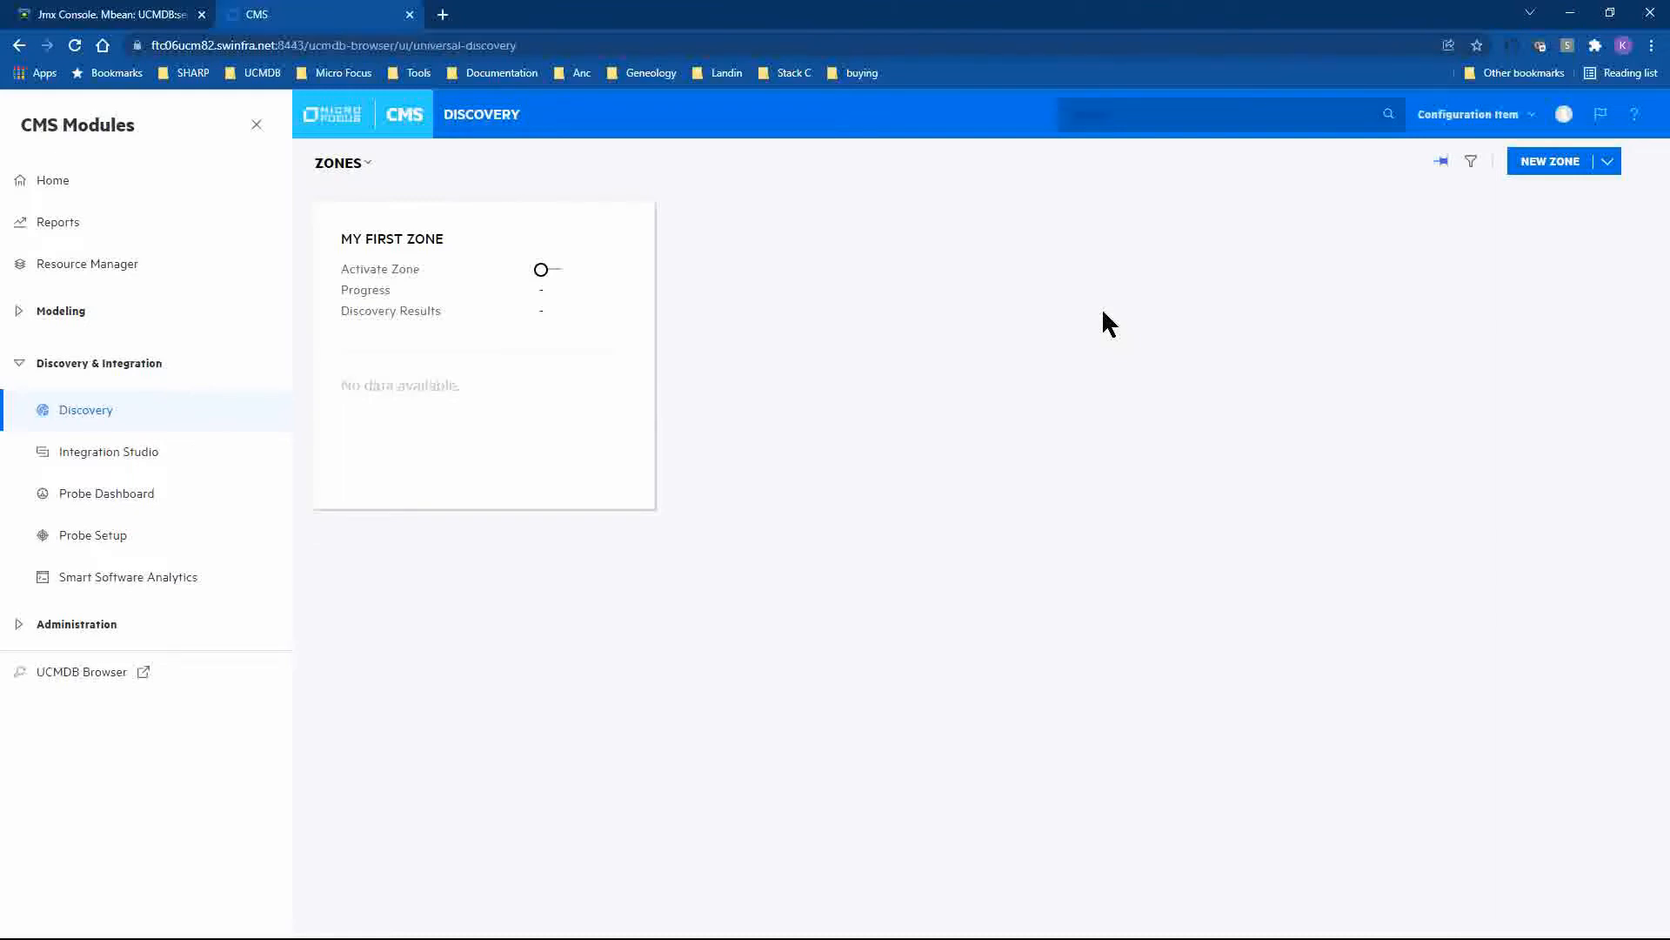
pyautogui.click(556, 268)
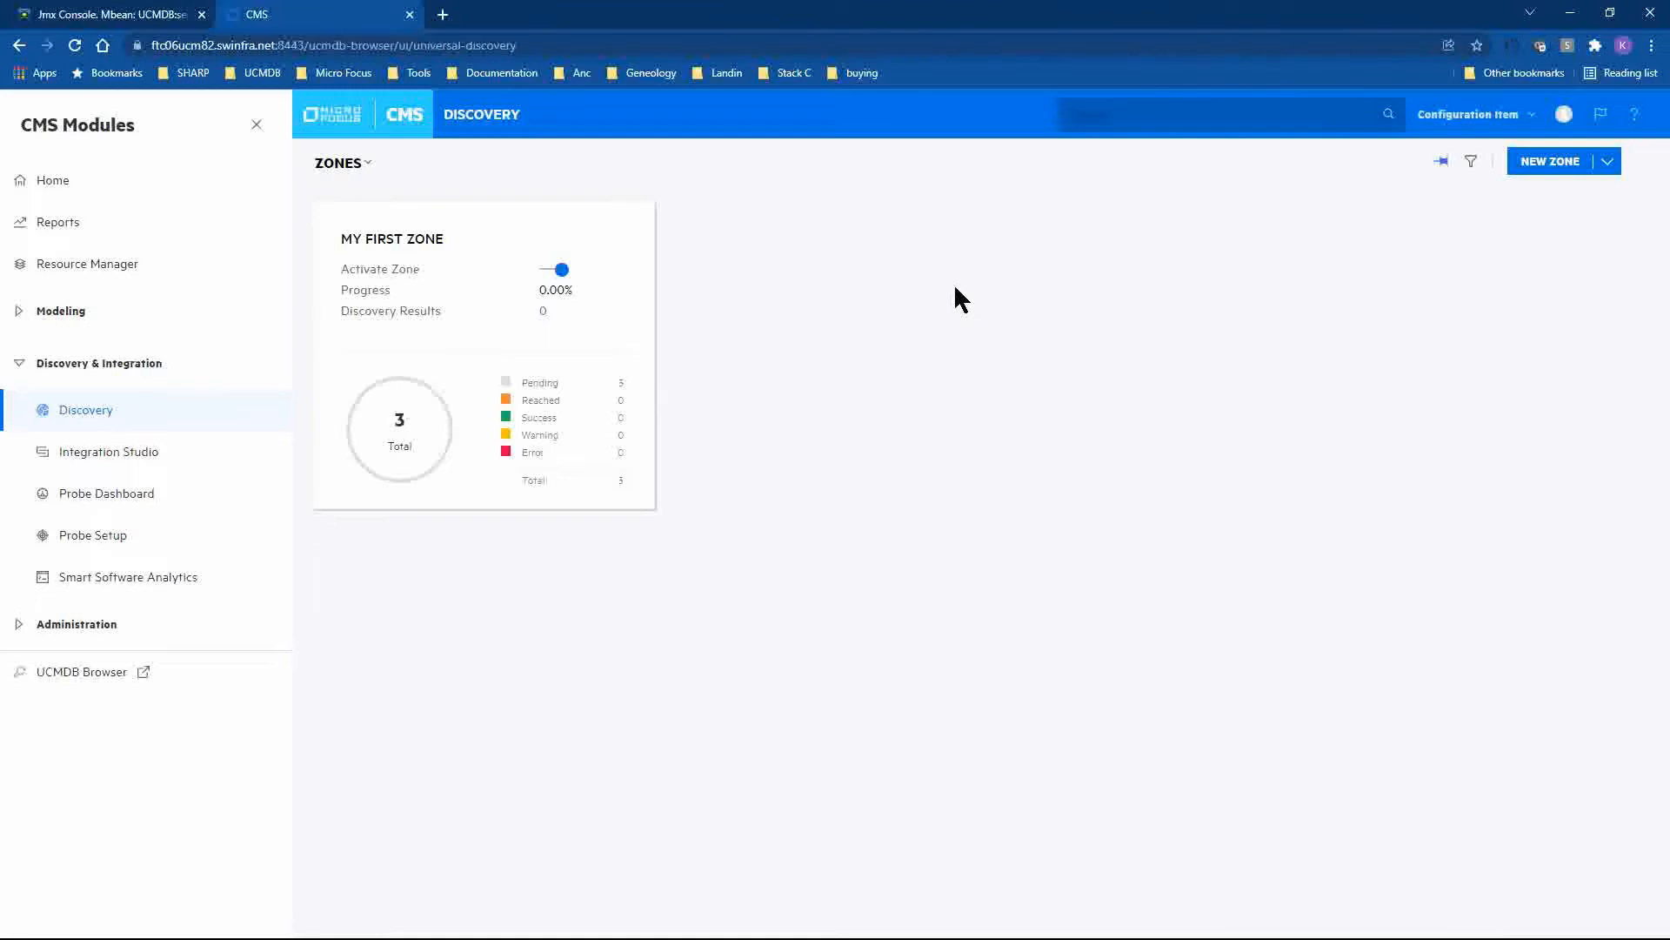
# Review the credentials defined in Probe Setup, and return to Discovery to list its available views
pyautogui.click(139, 537)
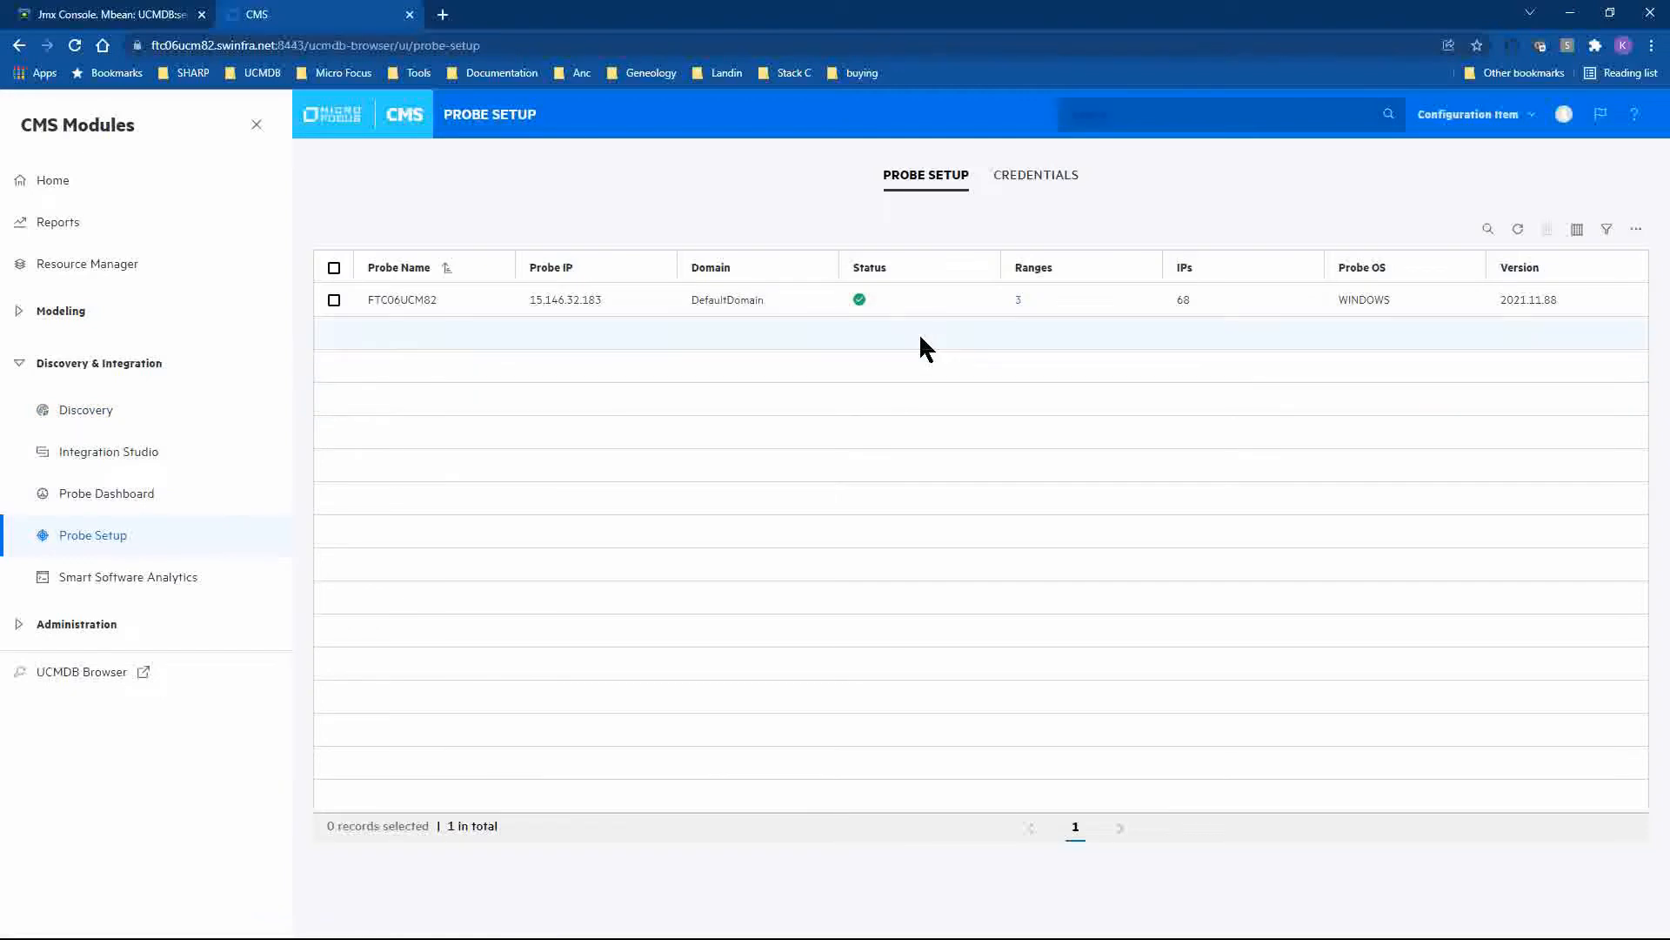
pyautogui.click(1027, 178)
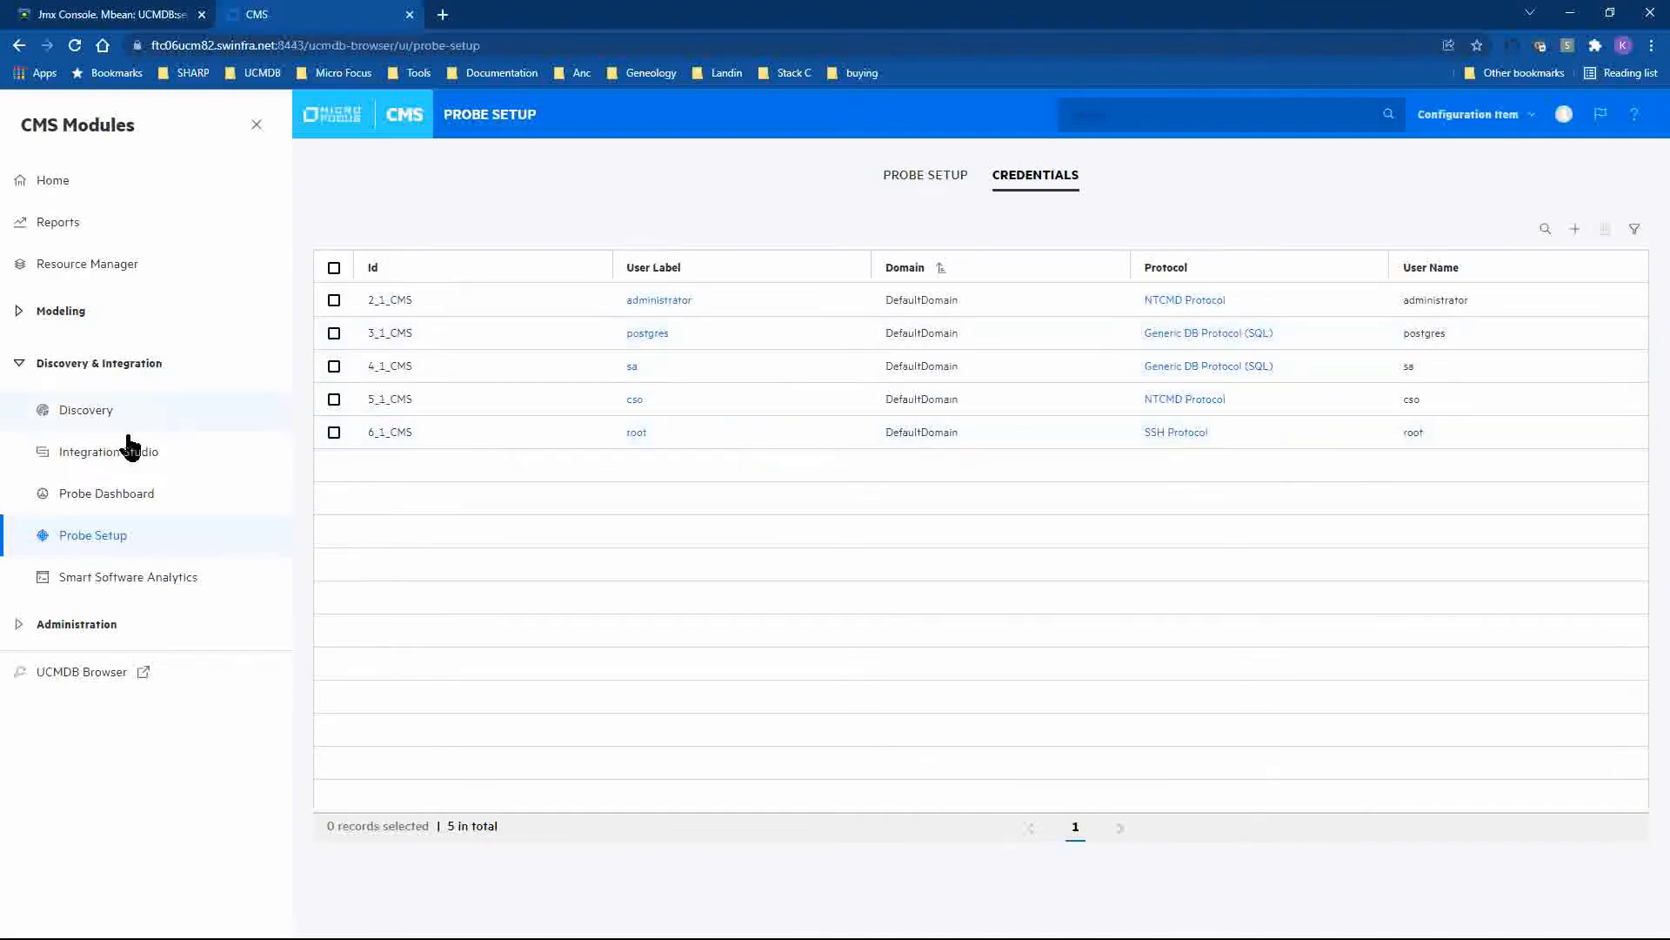
pyautogui.click(100, 415)
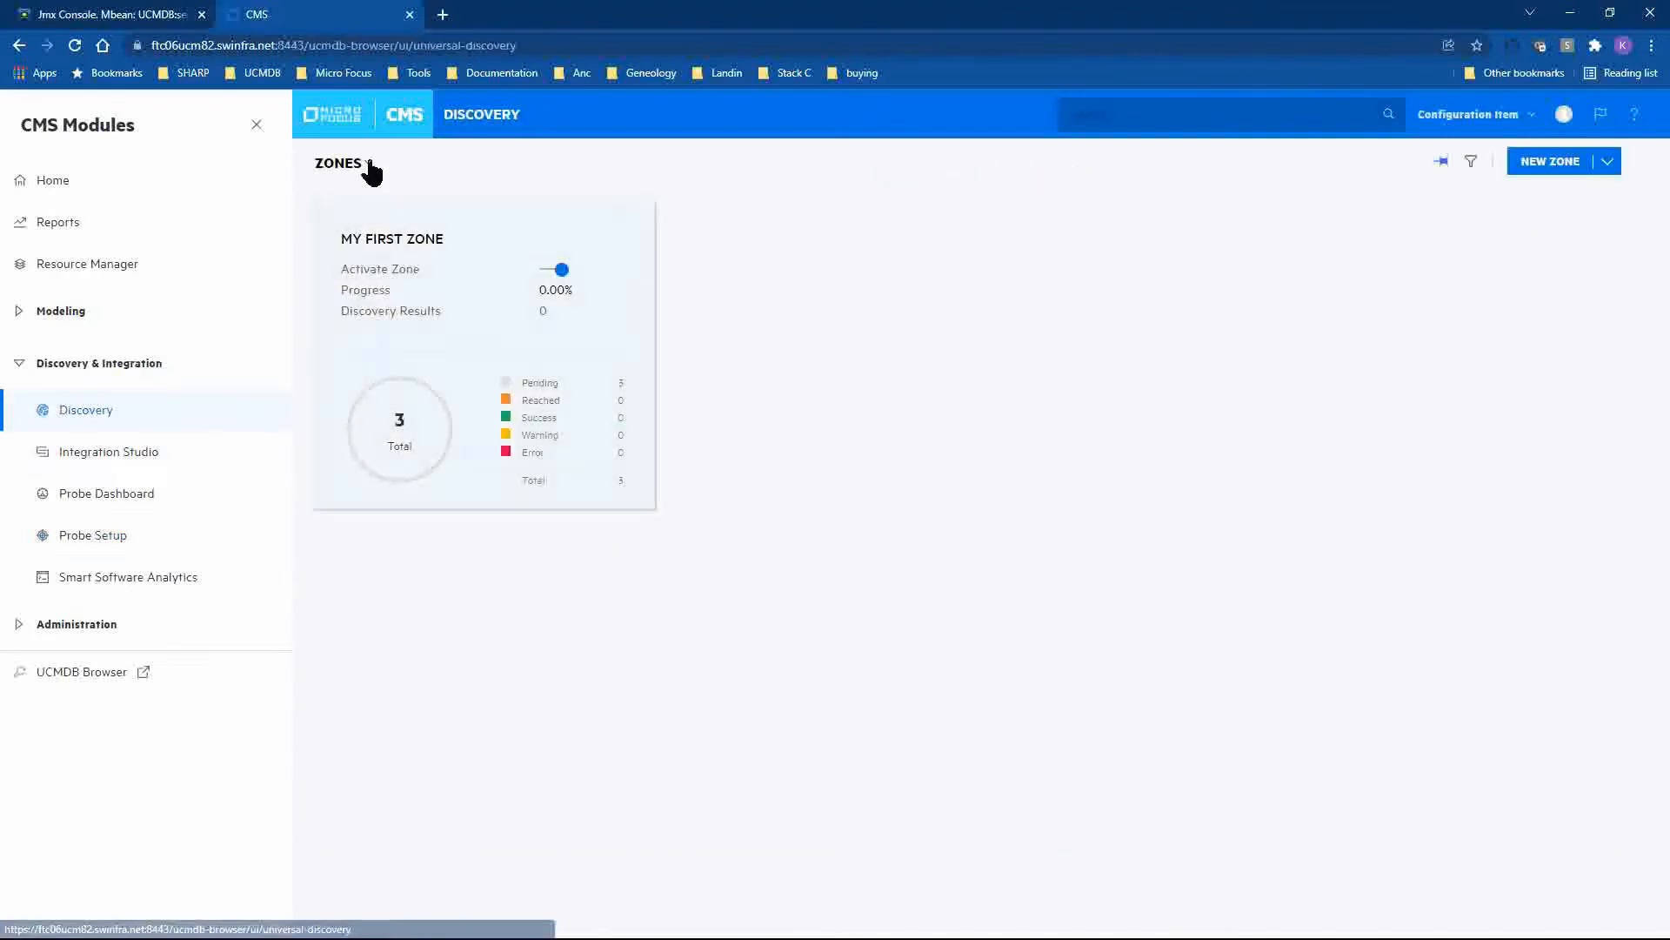
pyautogui.click(368, 164)
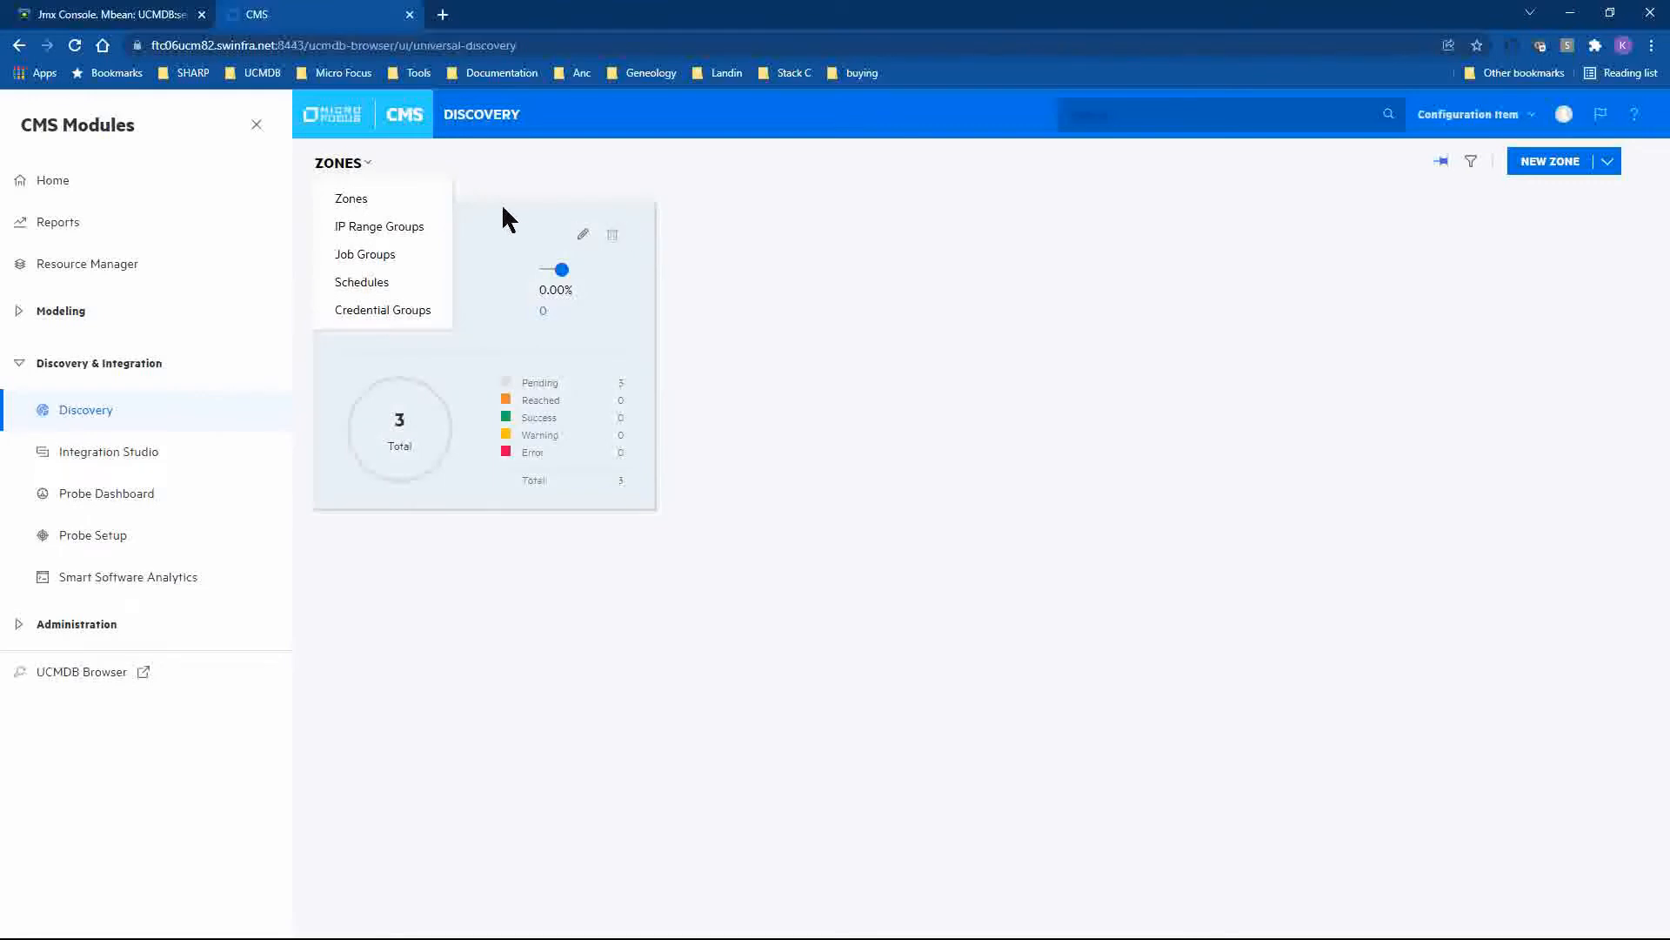
# Review the discovery lists of IP range groups, job groups, schedules and credential groups
pyautogui.click(392, 228)
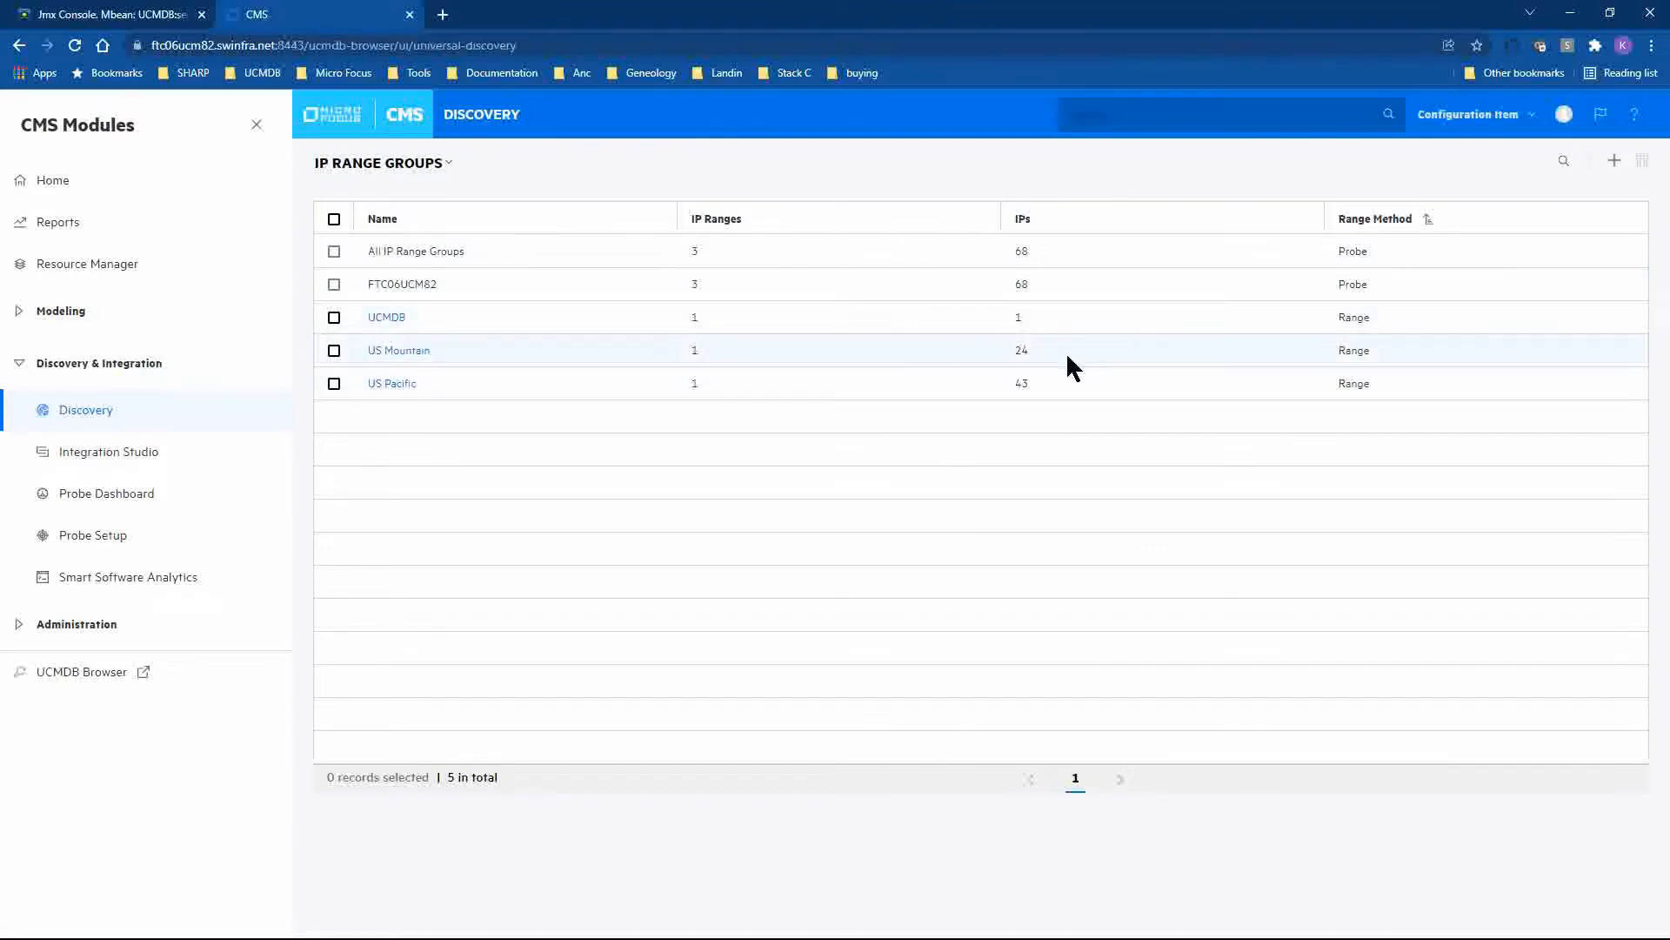
pyautogui.click(440, 174)
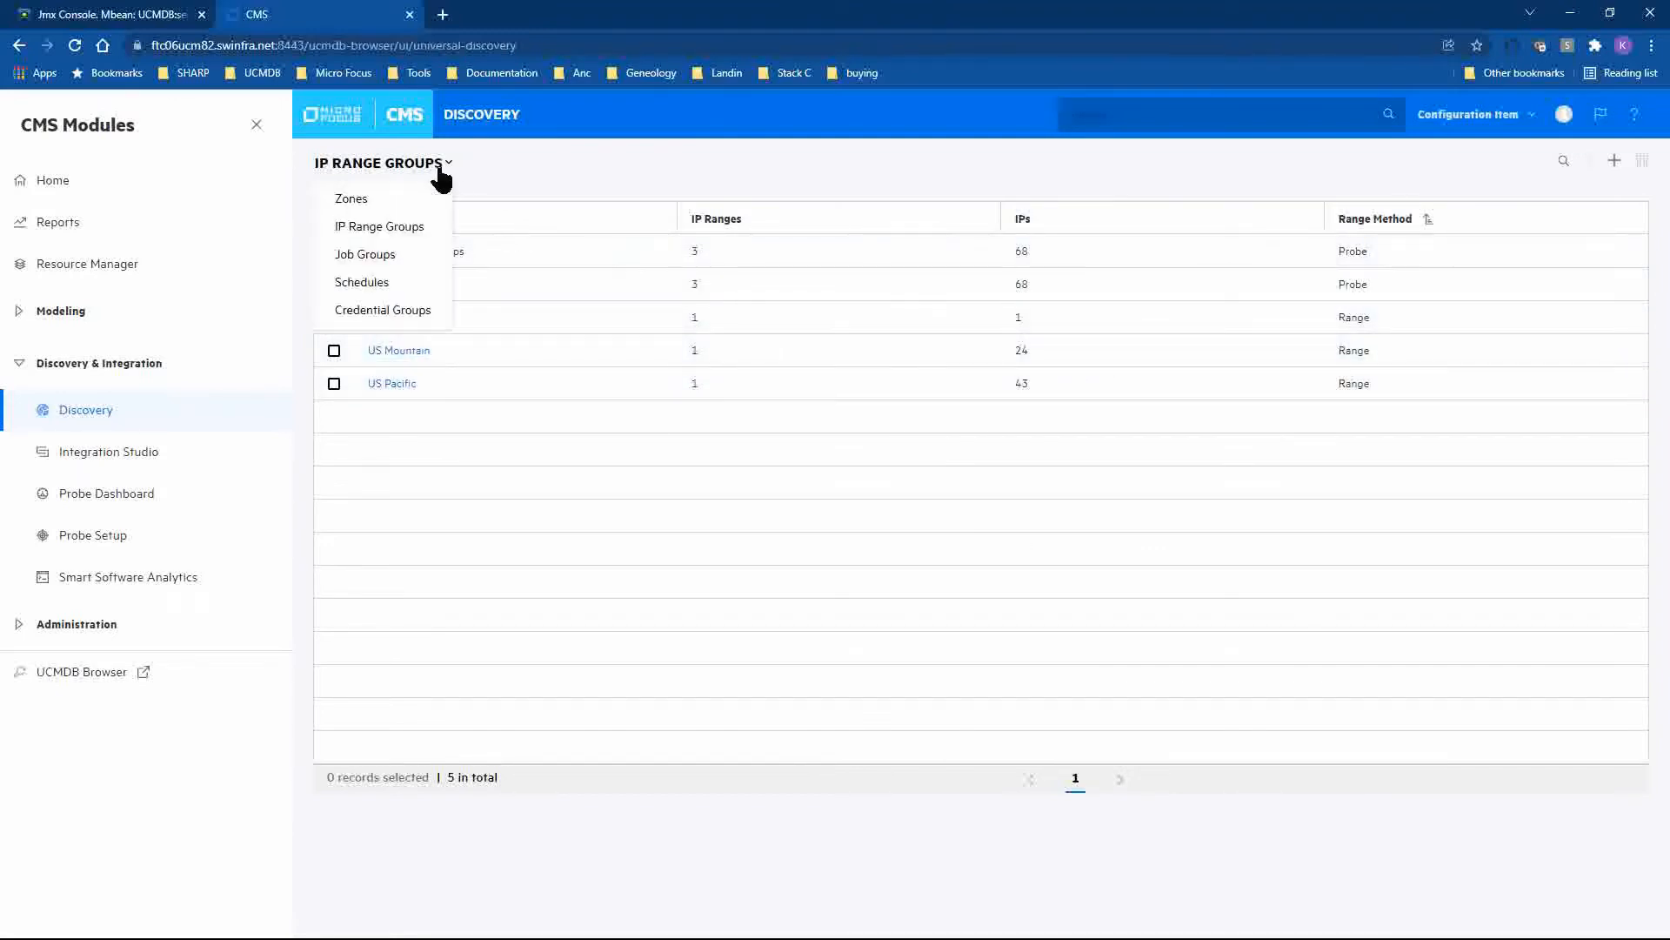
pyautogui.click(388, 254)
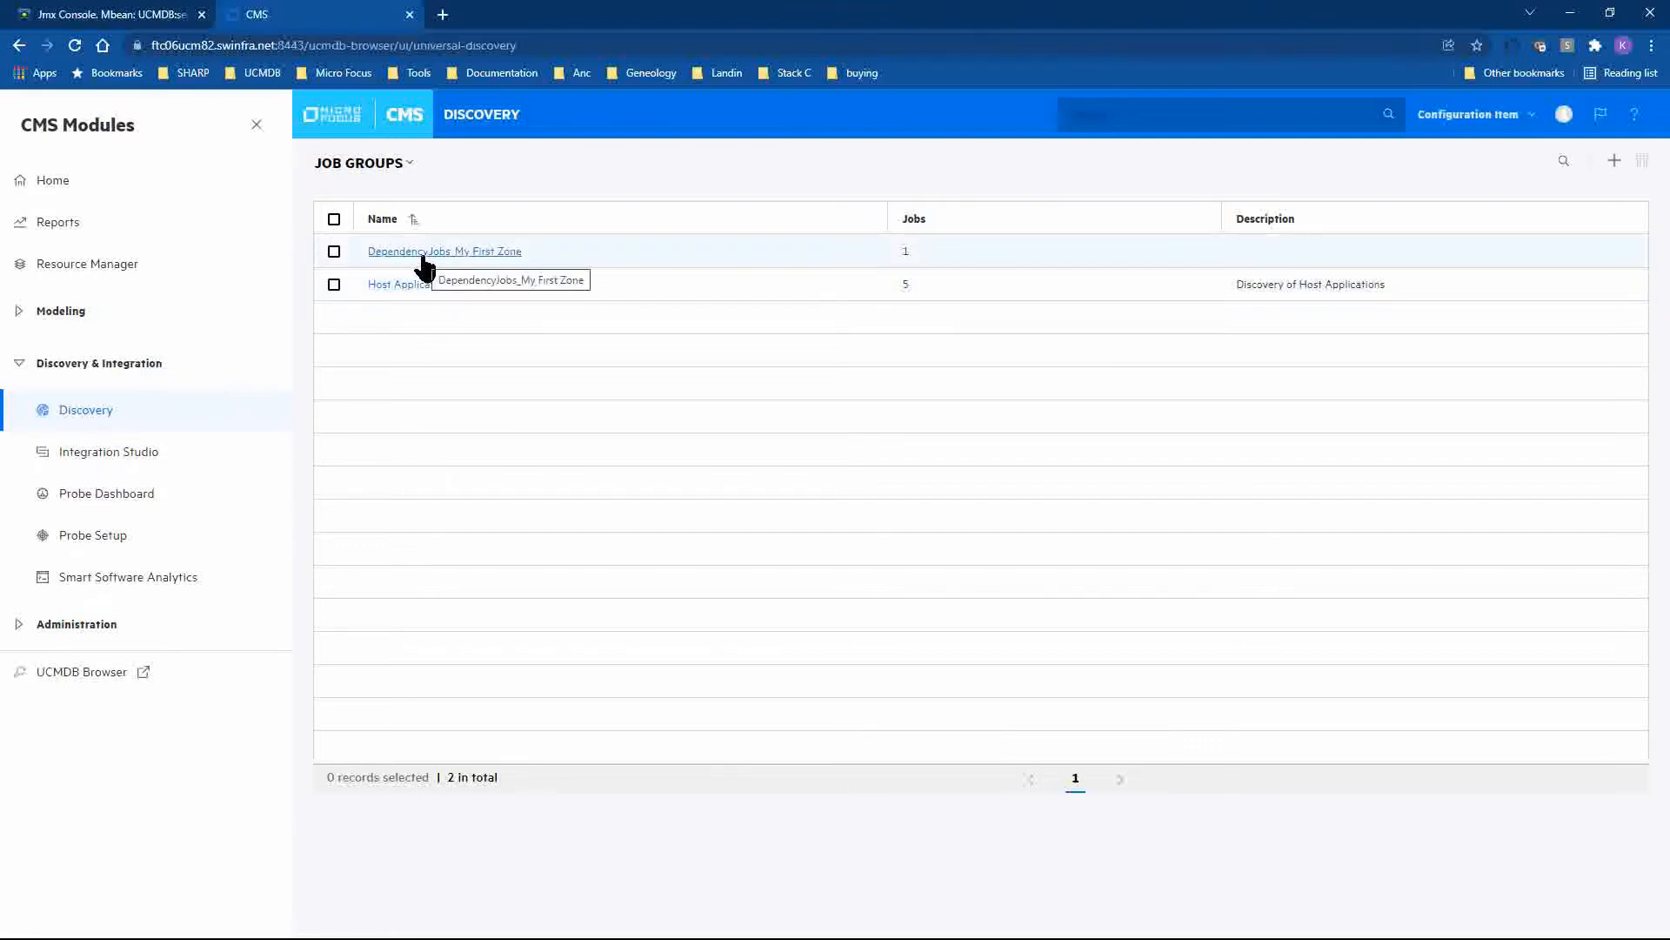
pyautogui.click(405, 167)
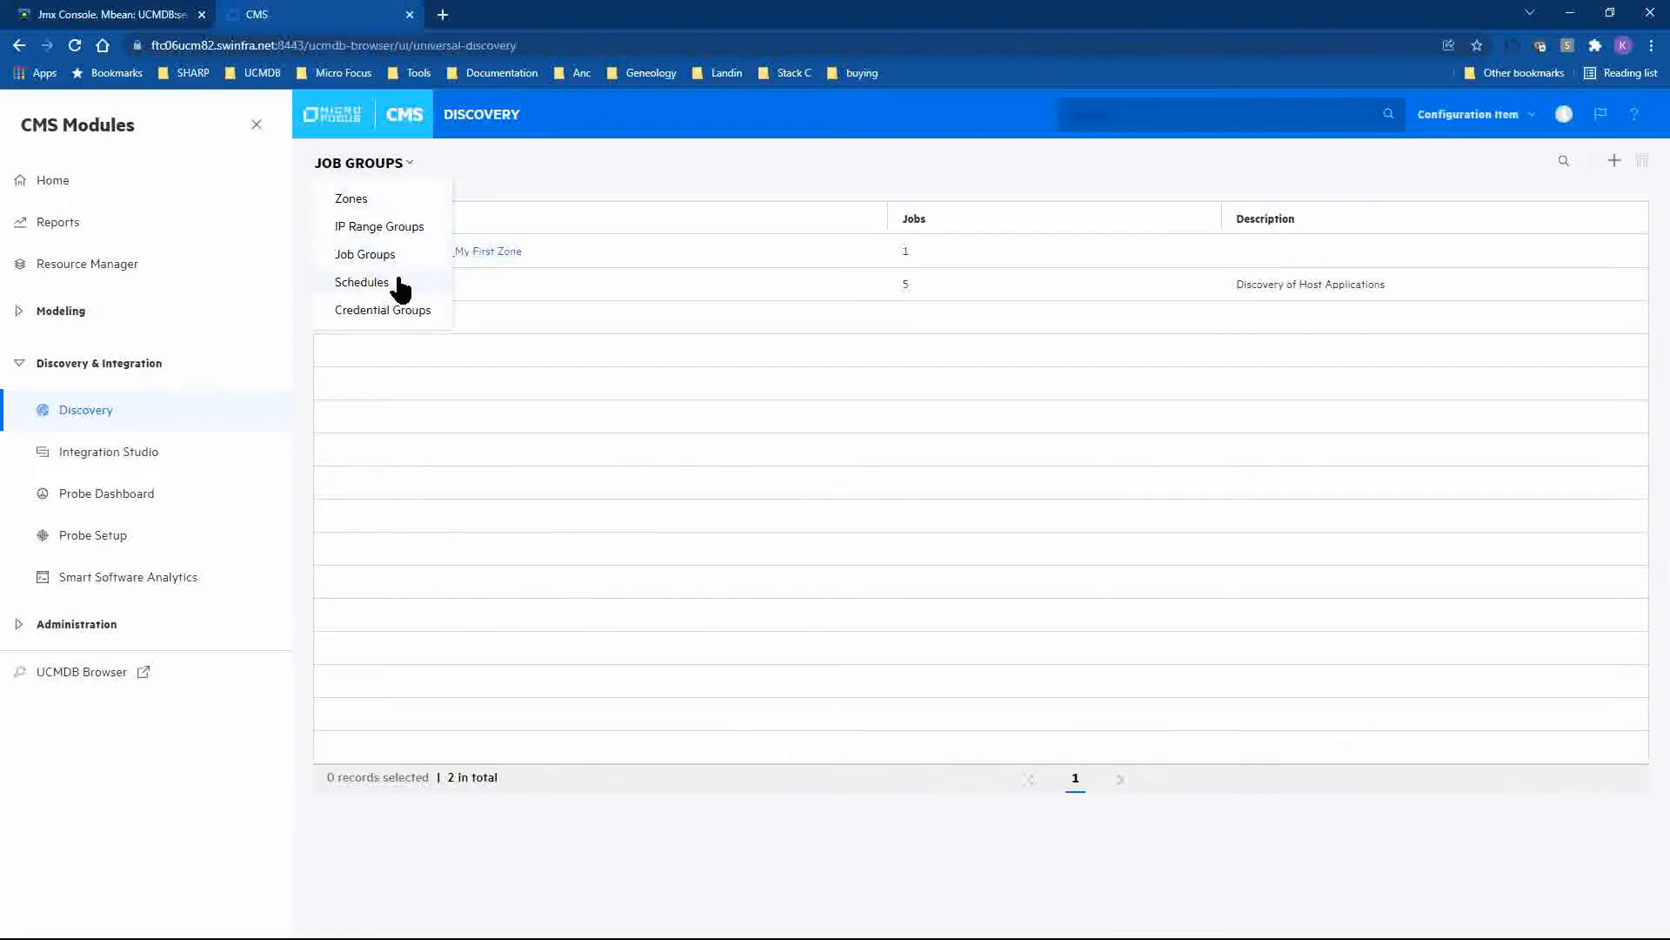
pyautogui.click(374, 282)
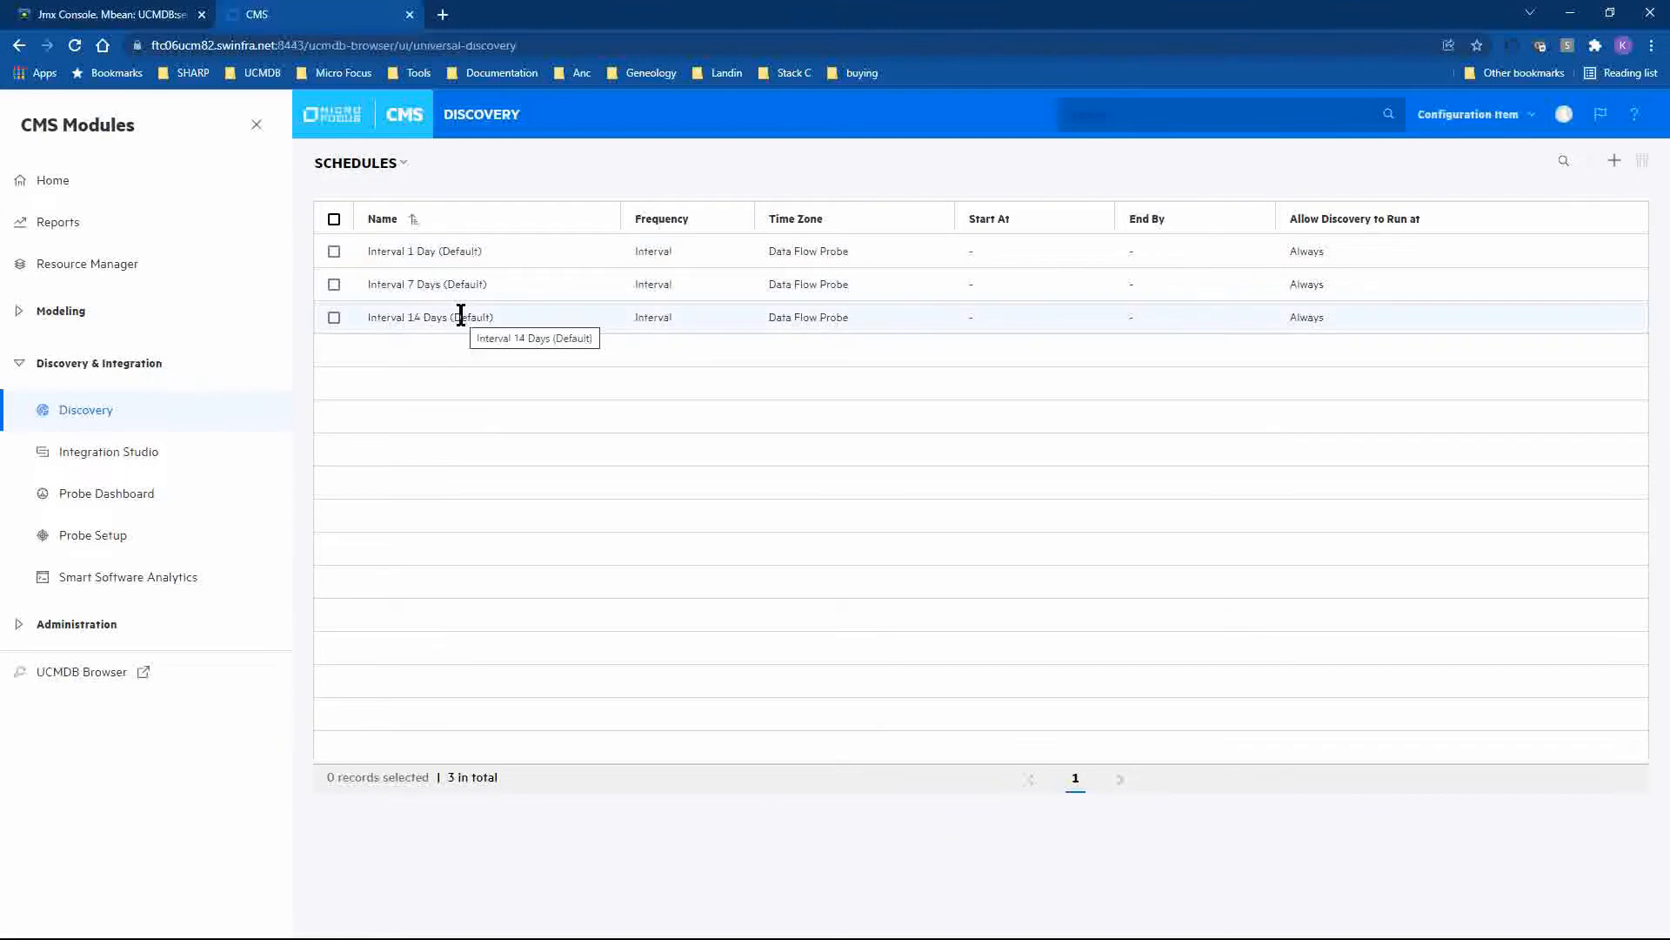
pyautogui.click(366, 166)
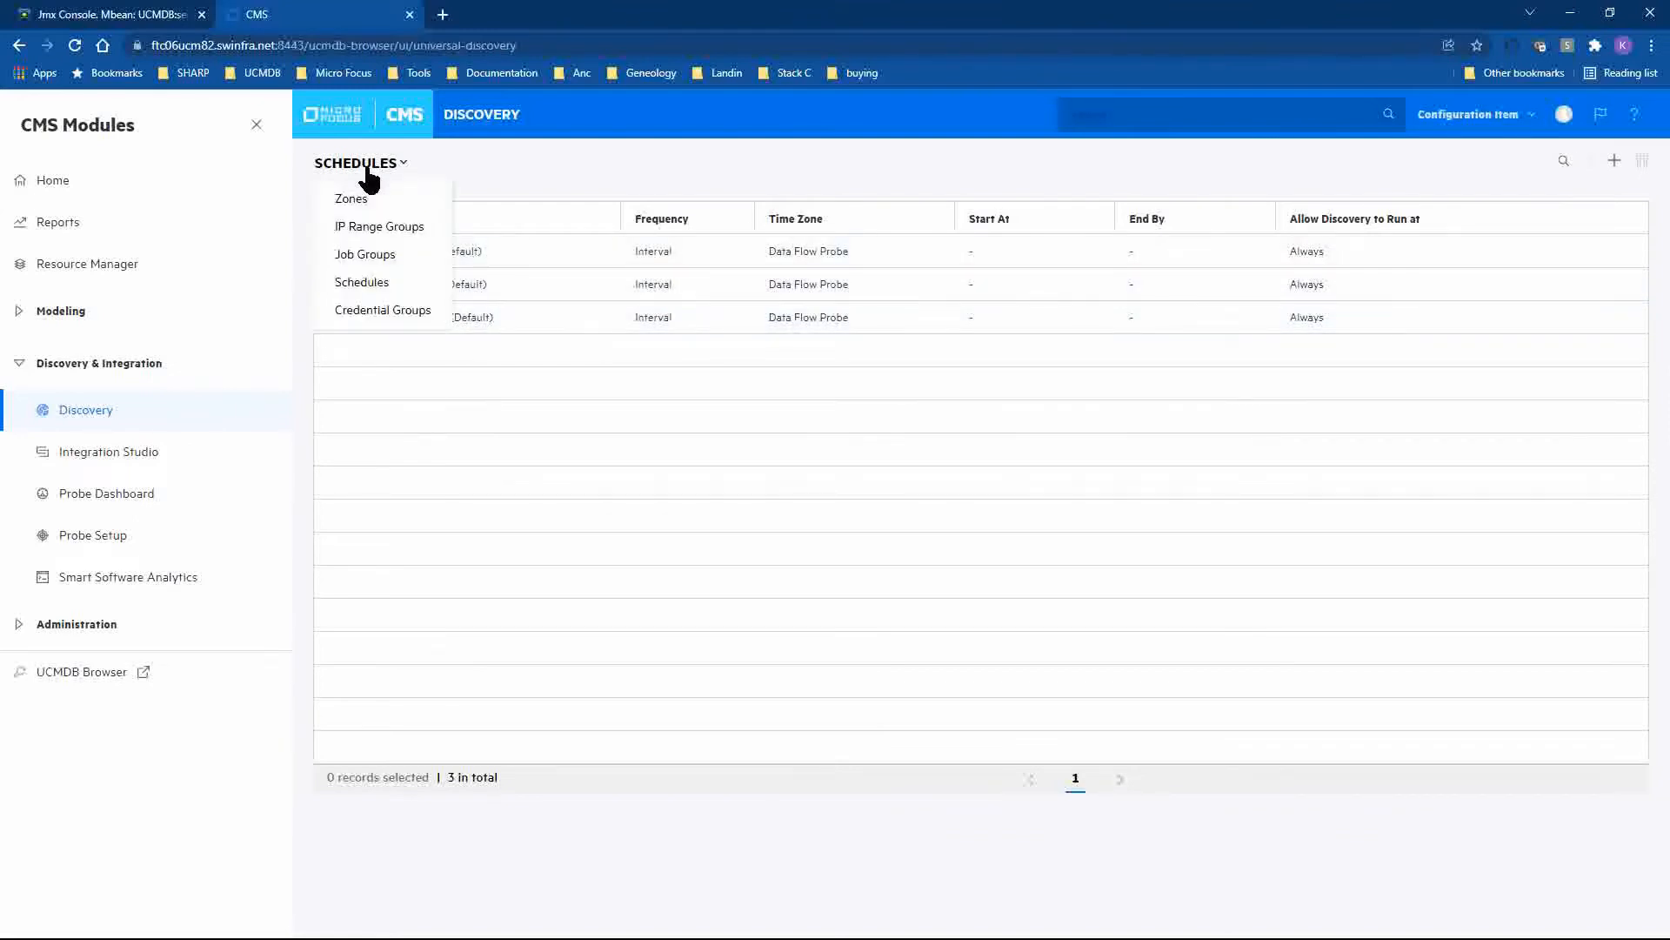
pyautogui.click(374, 309)
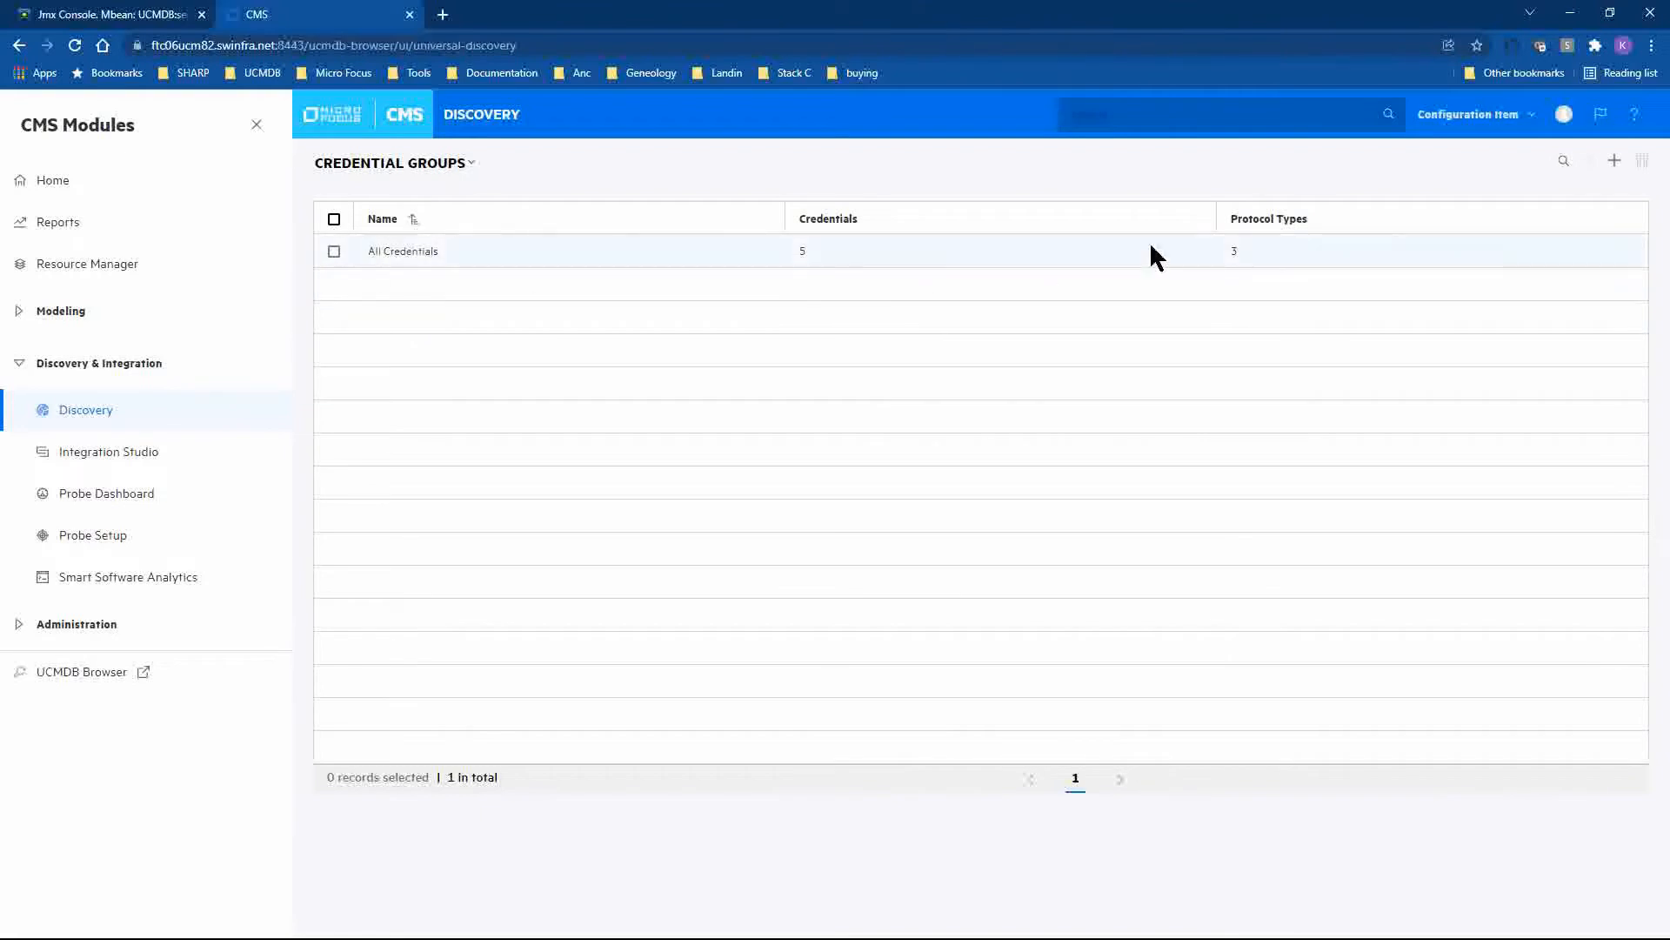
# Create and save a credential group named US Pacific containing credentials 6_1_CMS, 5_1_CMS, 4_1_CMS and 3_1_CMS
pyautogui.click(1614, 163)
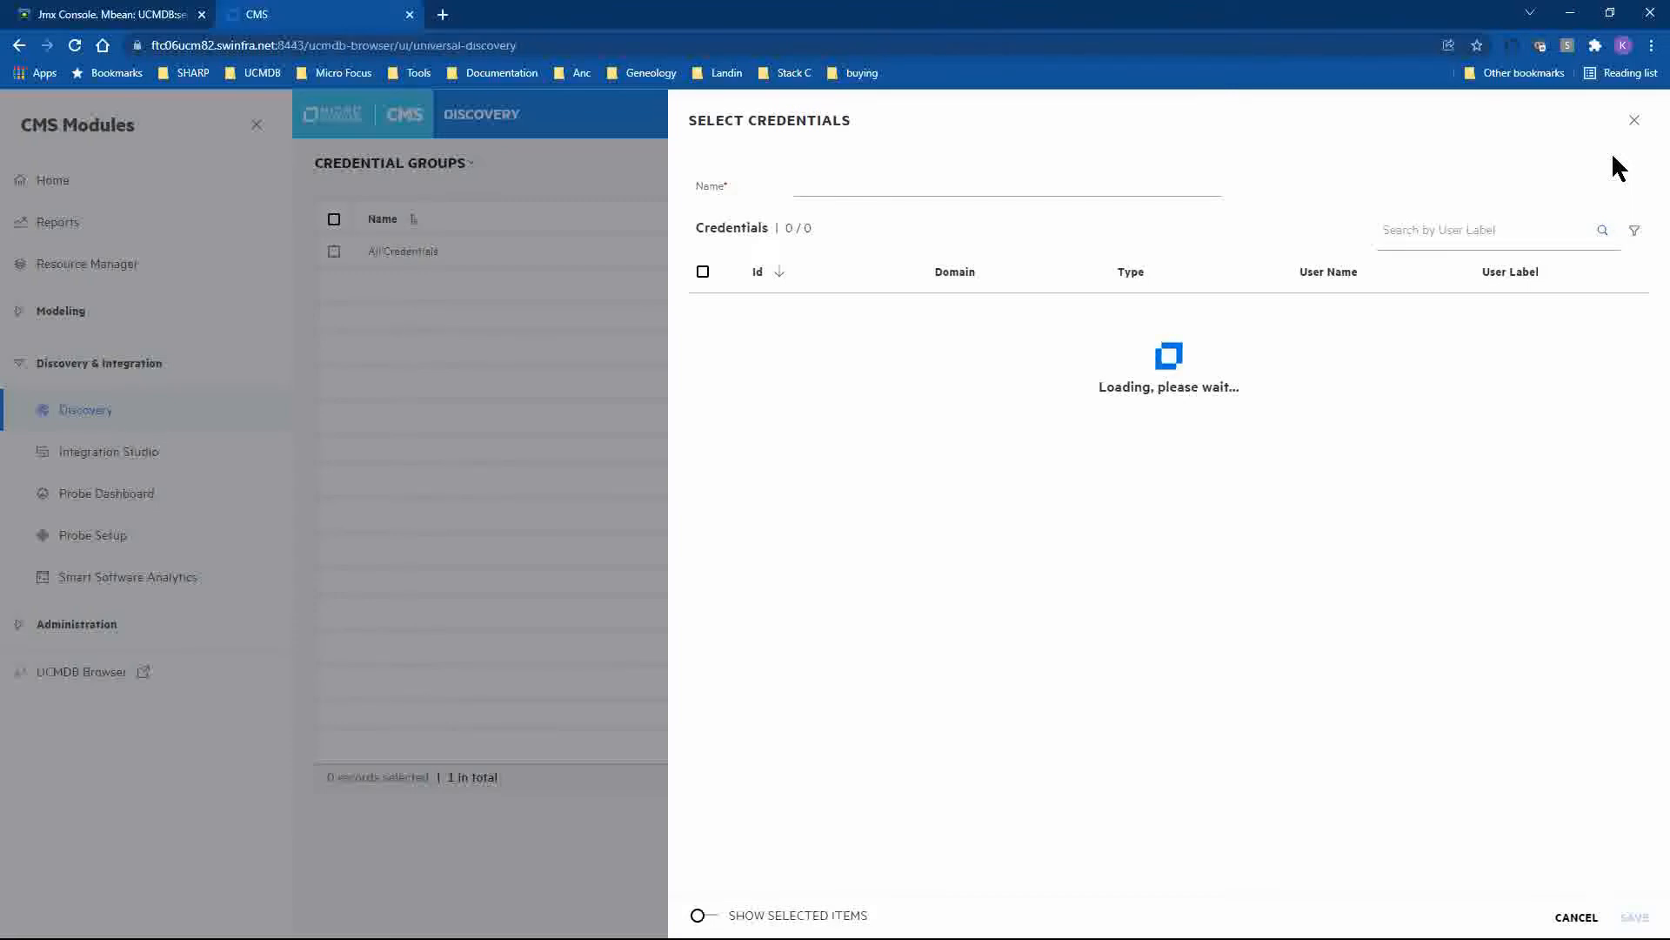
pyautogui.click(888, 193)
pyautogui.write('US Paci')
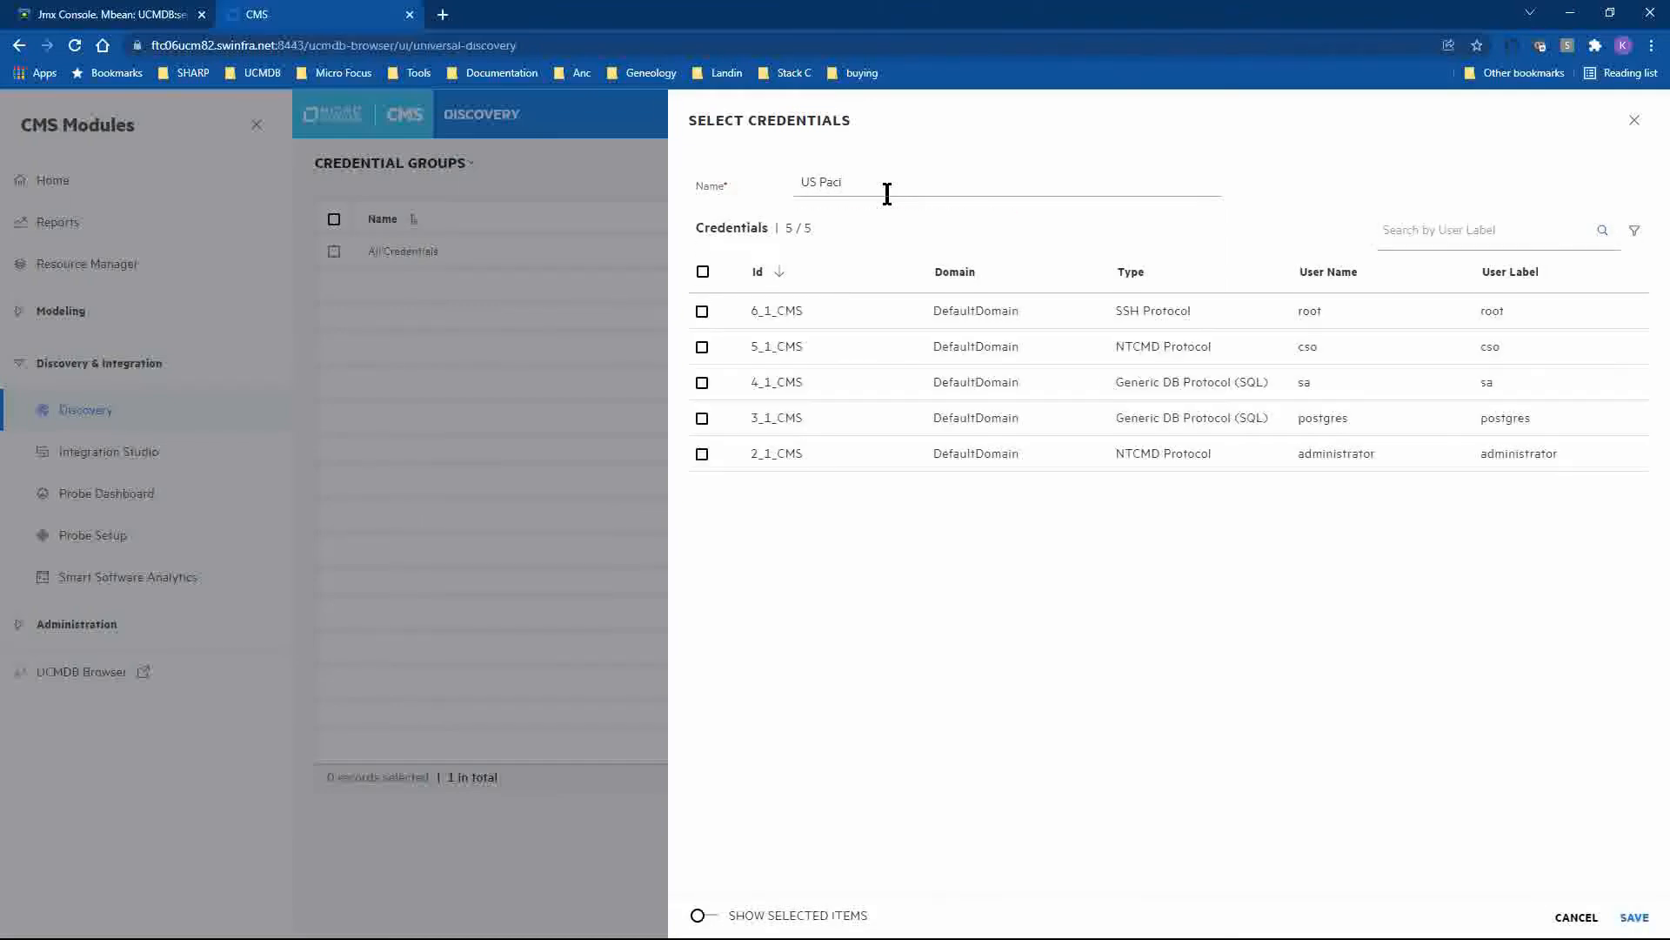
pyautogui.write('fic')
pyautogui.click(702, 314)
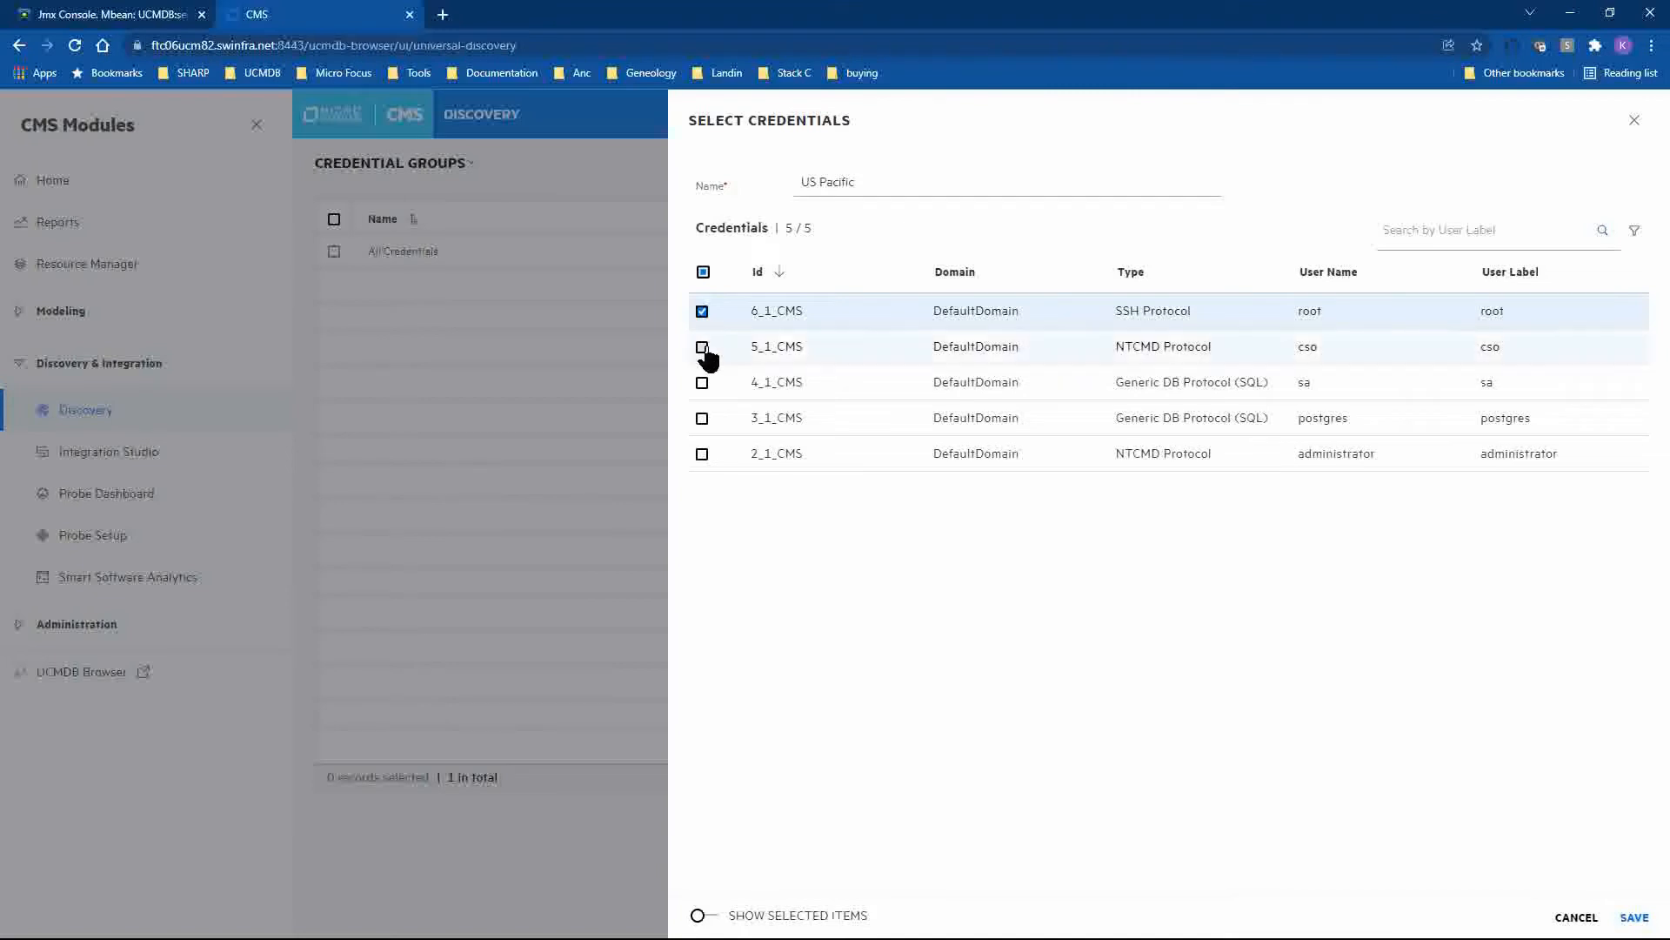
pyautogui.click(703, 350)
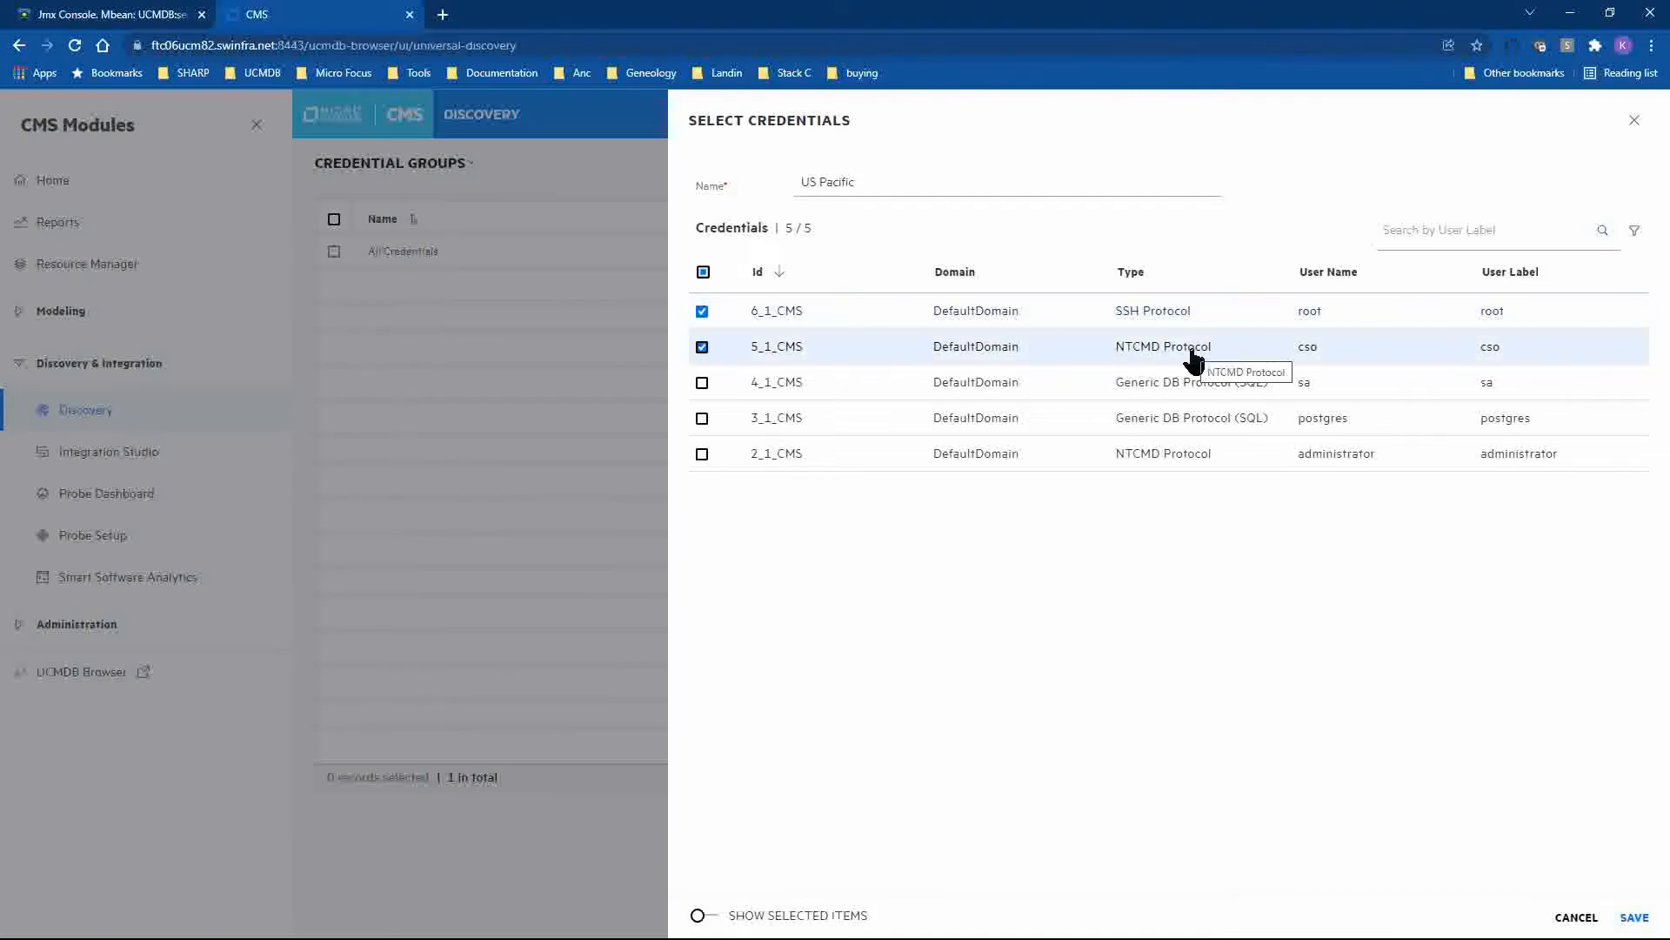
pyautogui.click(703, 386)
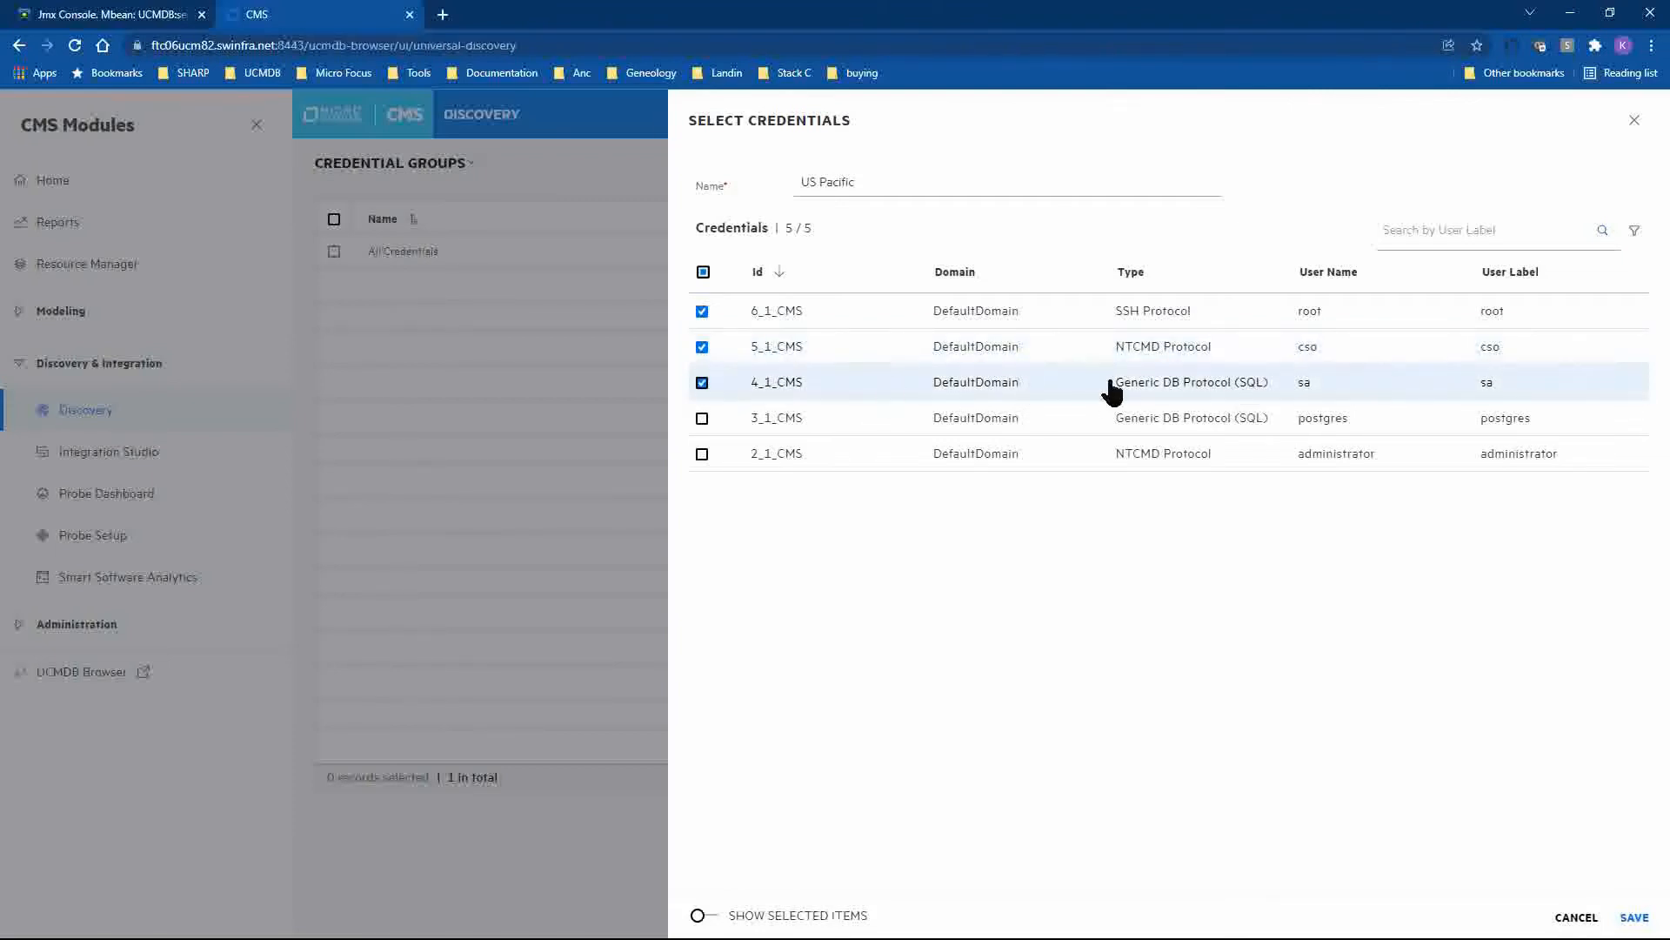
pyautogui.click(702, 420)
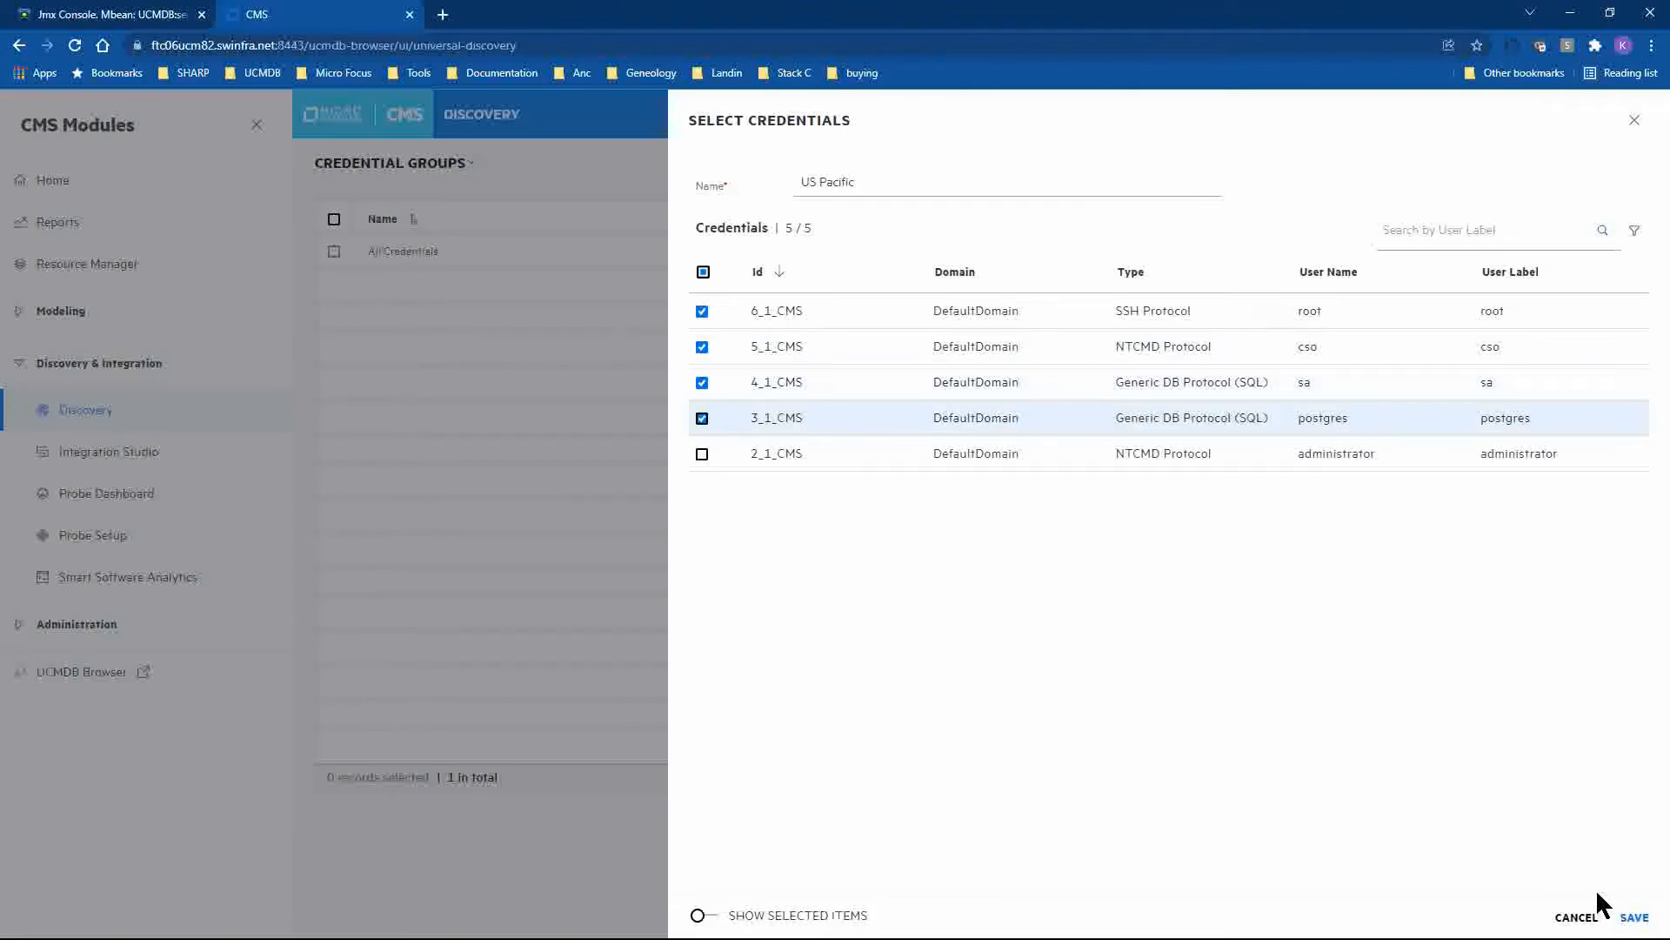
pyautogui.click(1636, 918)
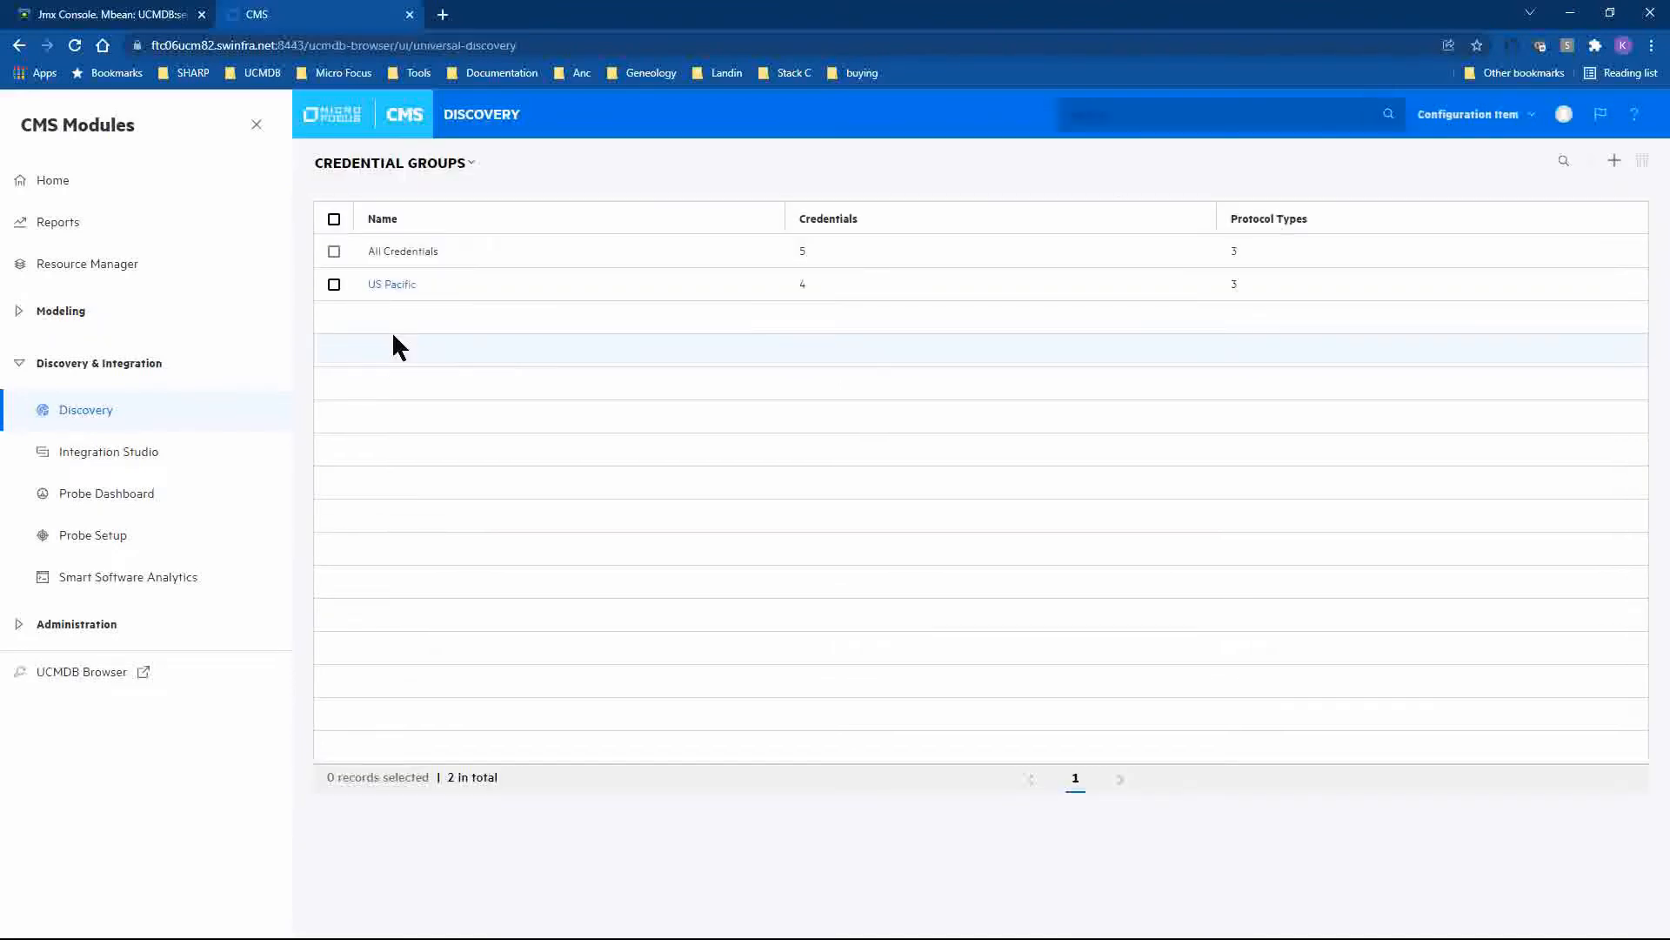
# Create and save a credential group named US Mountain containing credentials 2_1_CMS, 3_1_CMS, 4_1_CMS and 6_1_CMS
pyautogui.click(1613, 164)
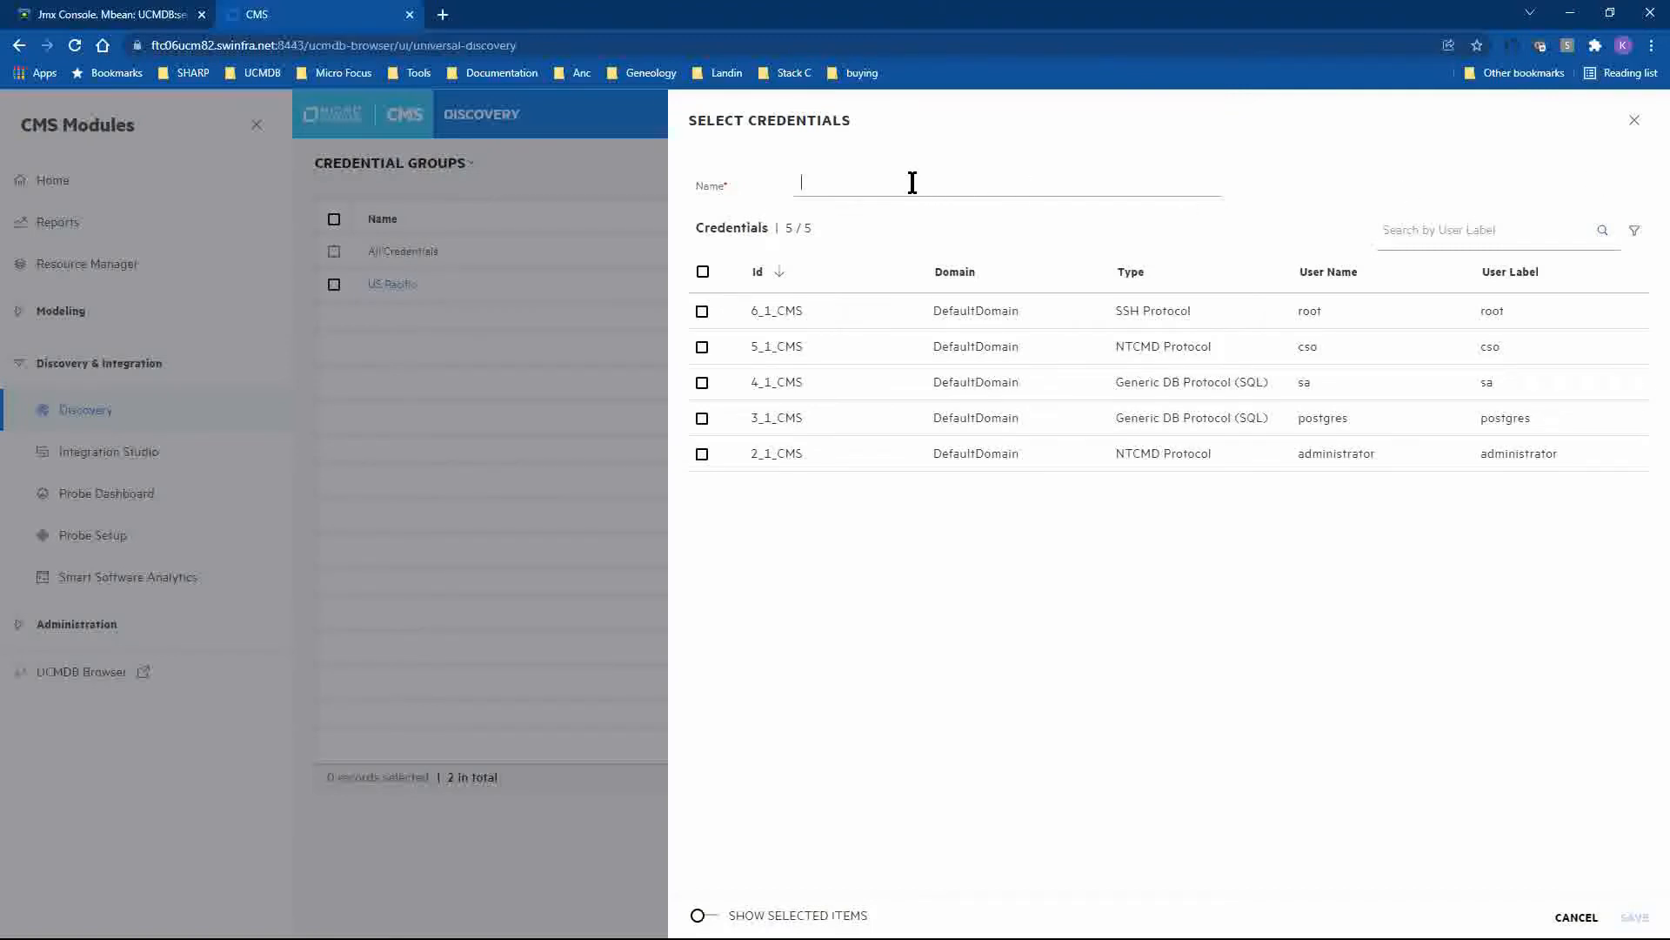
pyautogui.write('US ')
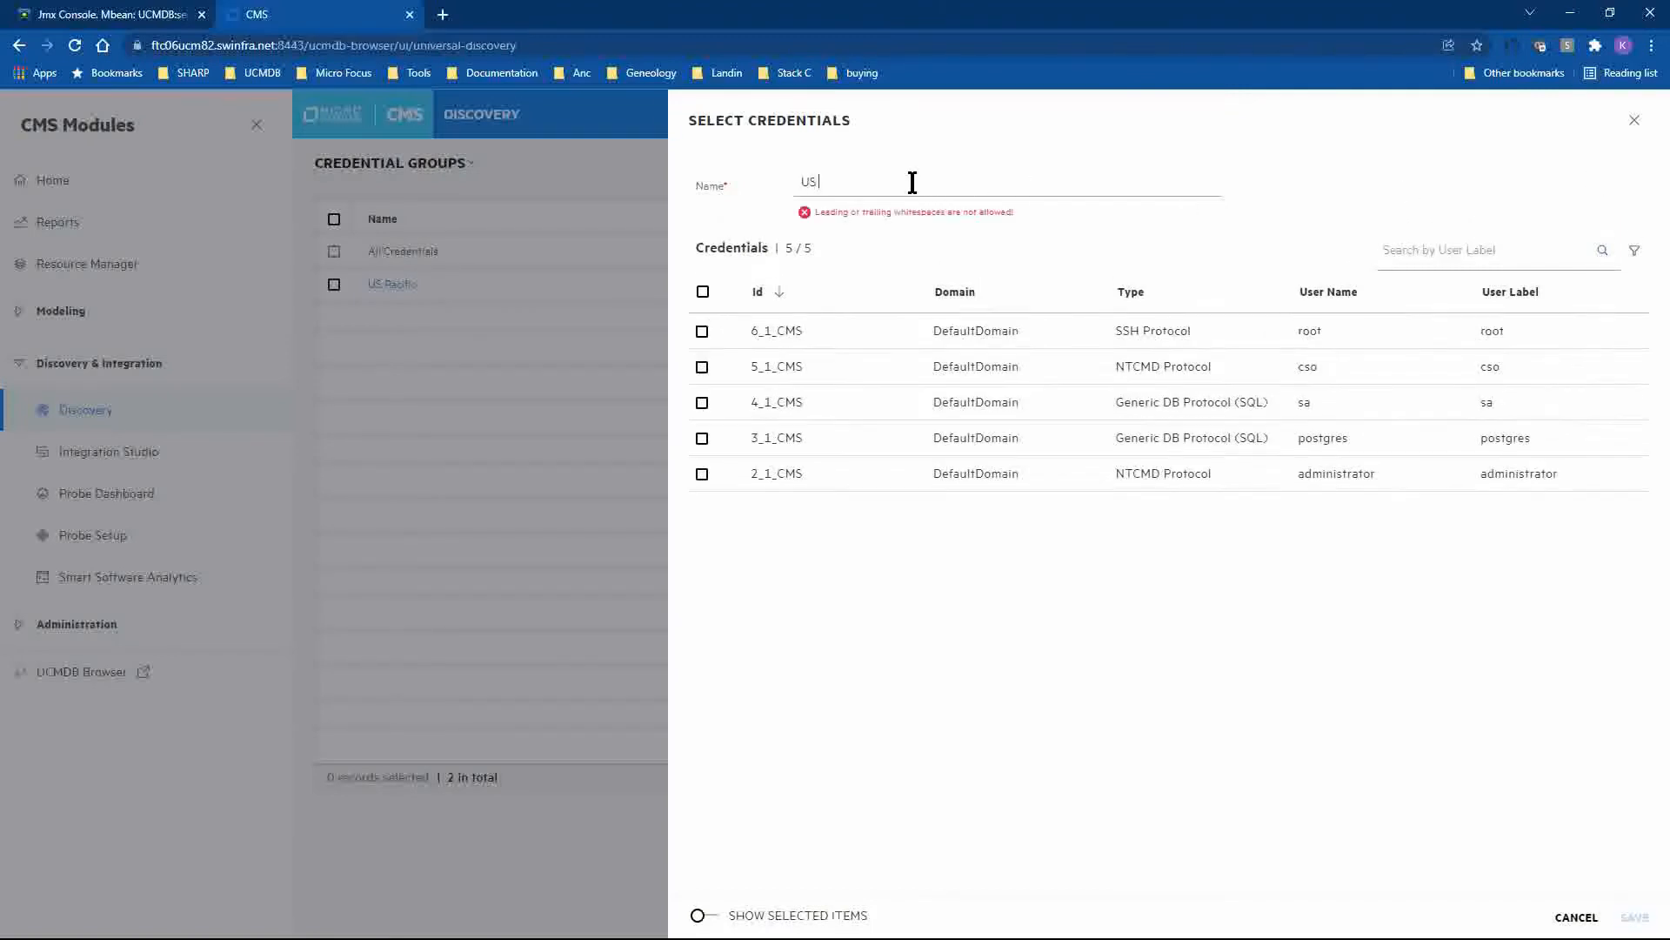
pyautogui.write('Mountain')
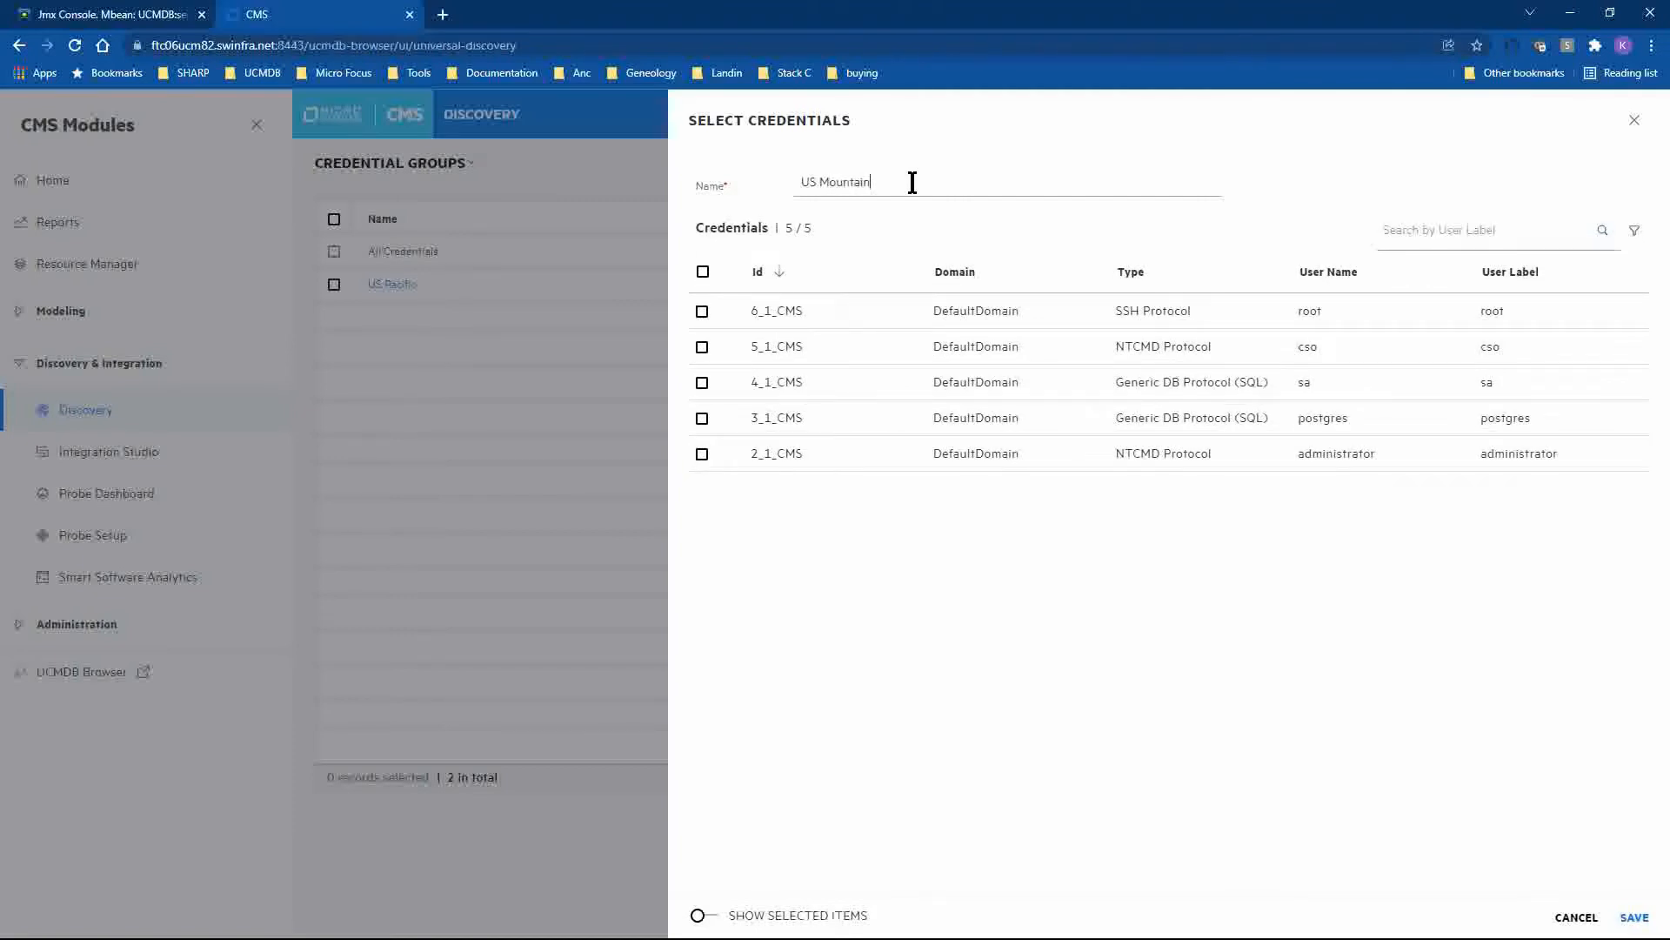
pyautogui.click(702, 455)
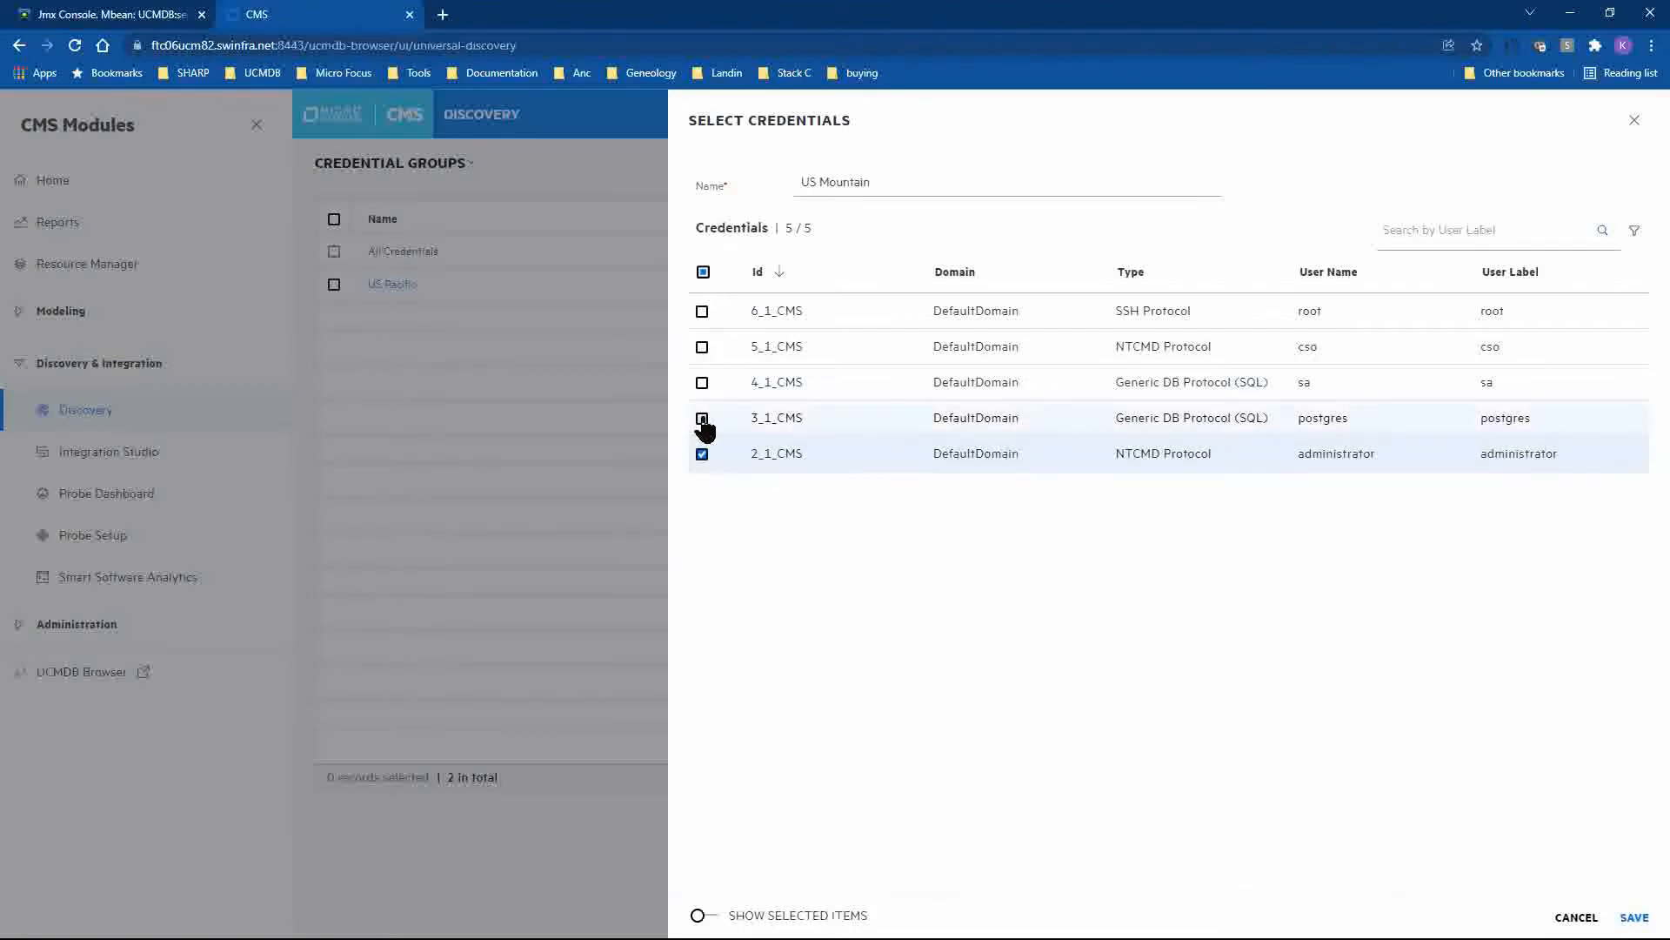
pyautogui.click(702, 420)
pyautogui.click(703, 386)
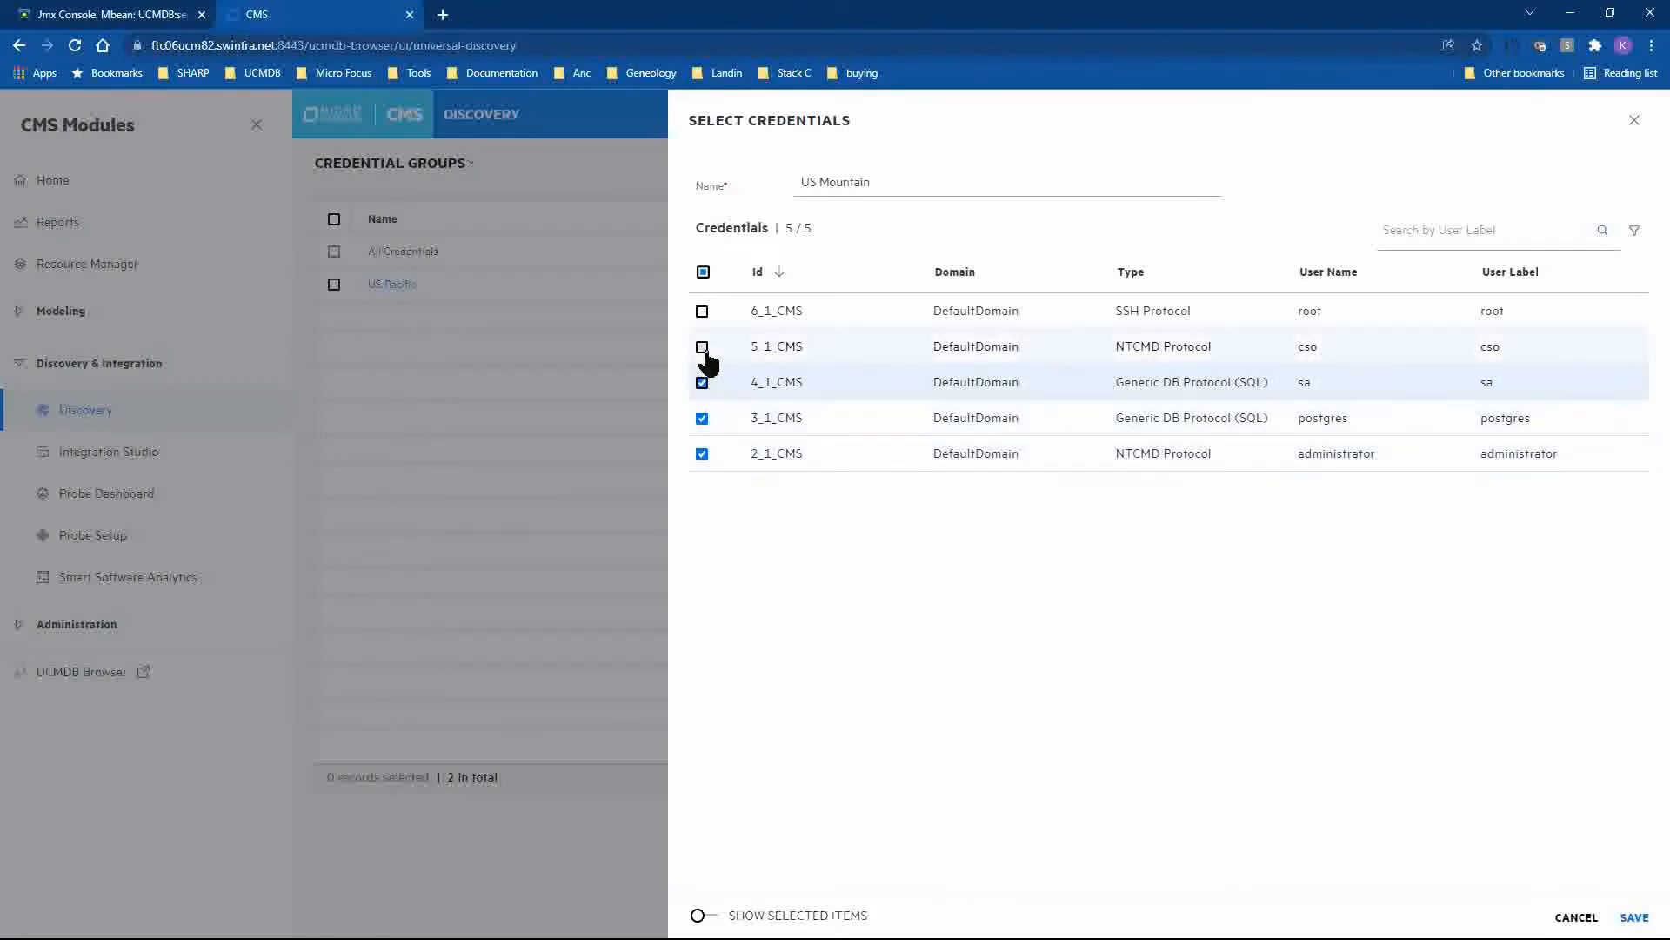
pyautogui.click(702, 312)
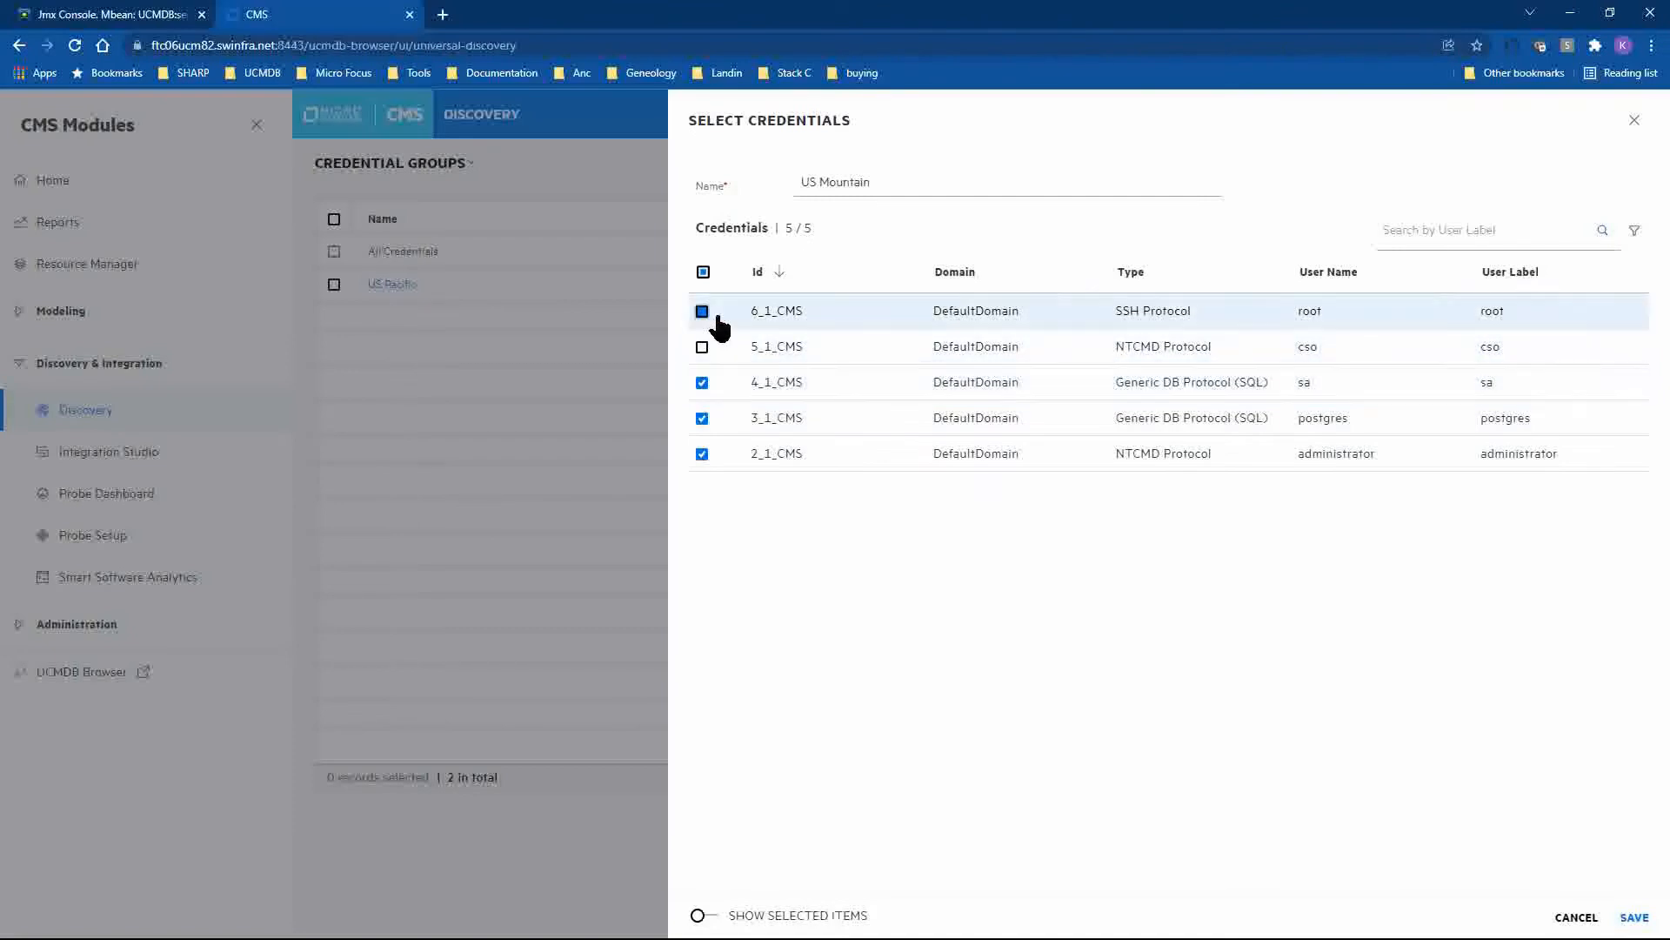
pyautogui.click(1635, 916)
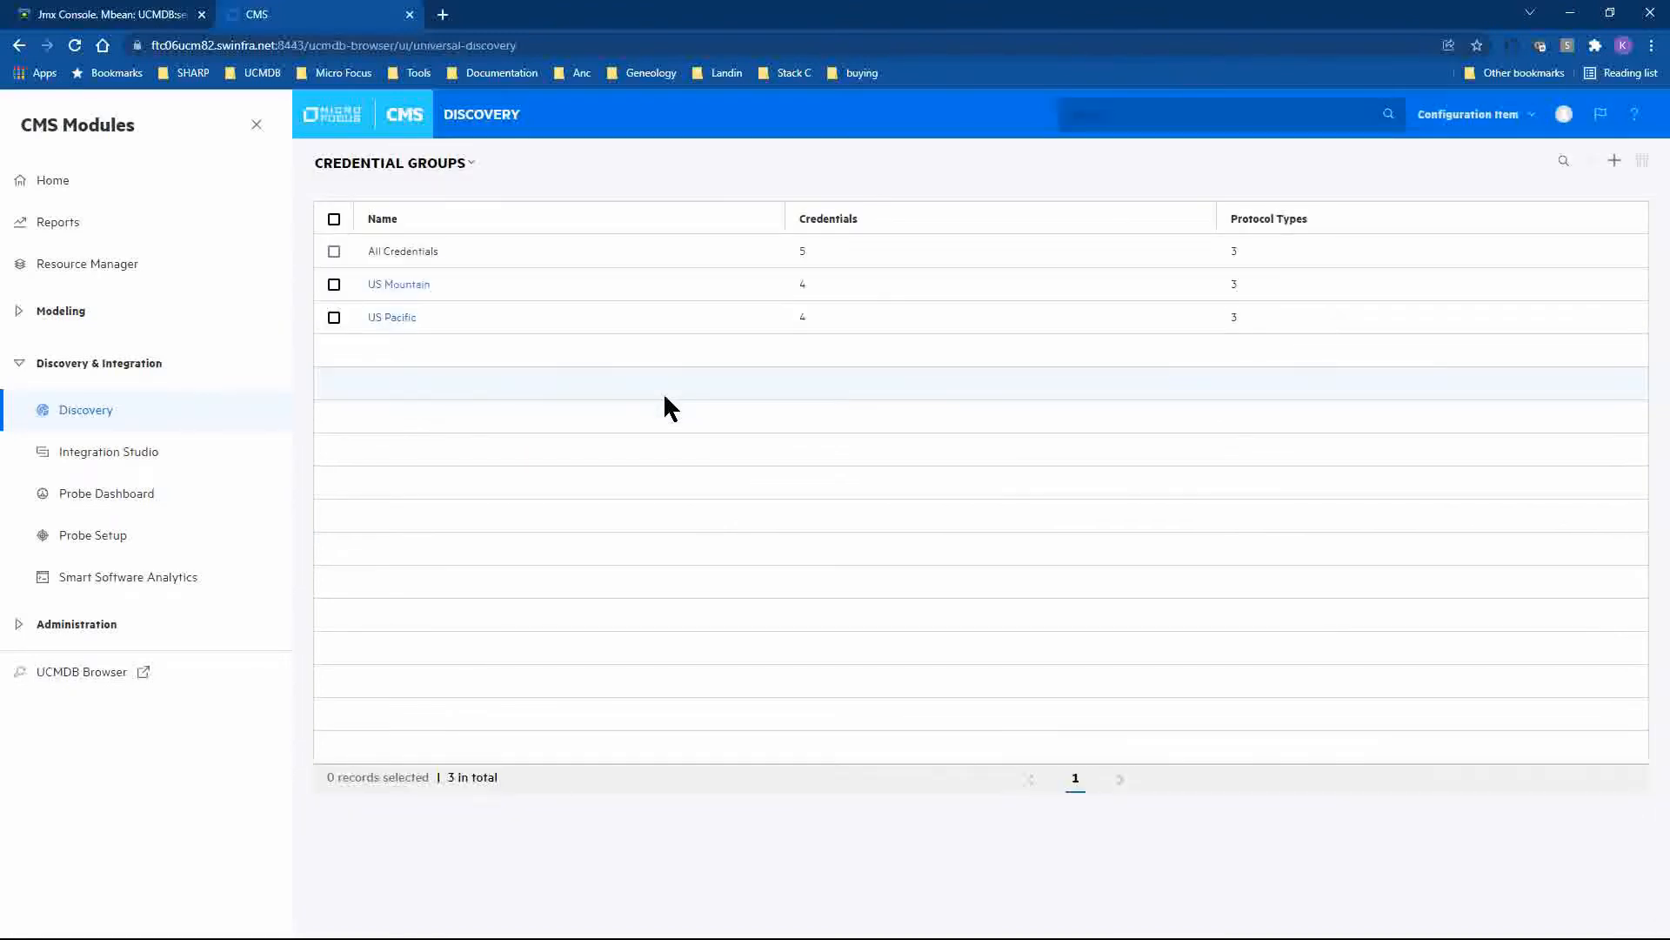
# Go to the discovery schedules and start a new schedule named US Pacific Morning Discovery
pyautogui.click(457, 165)
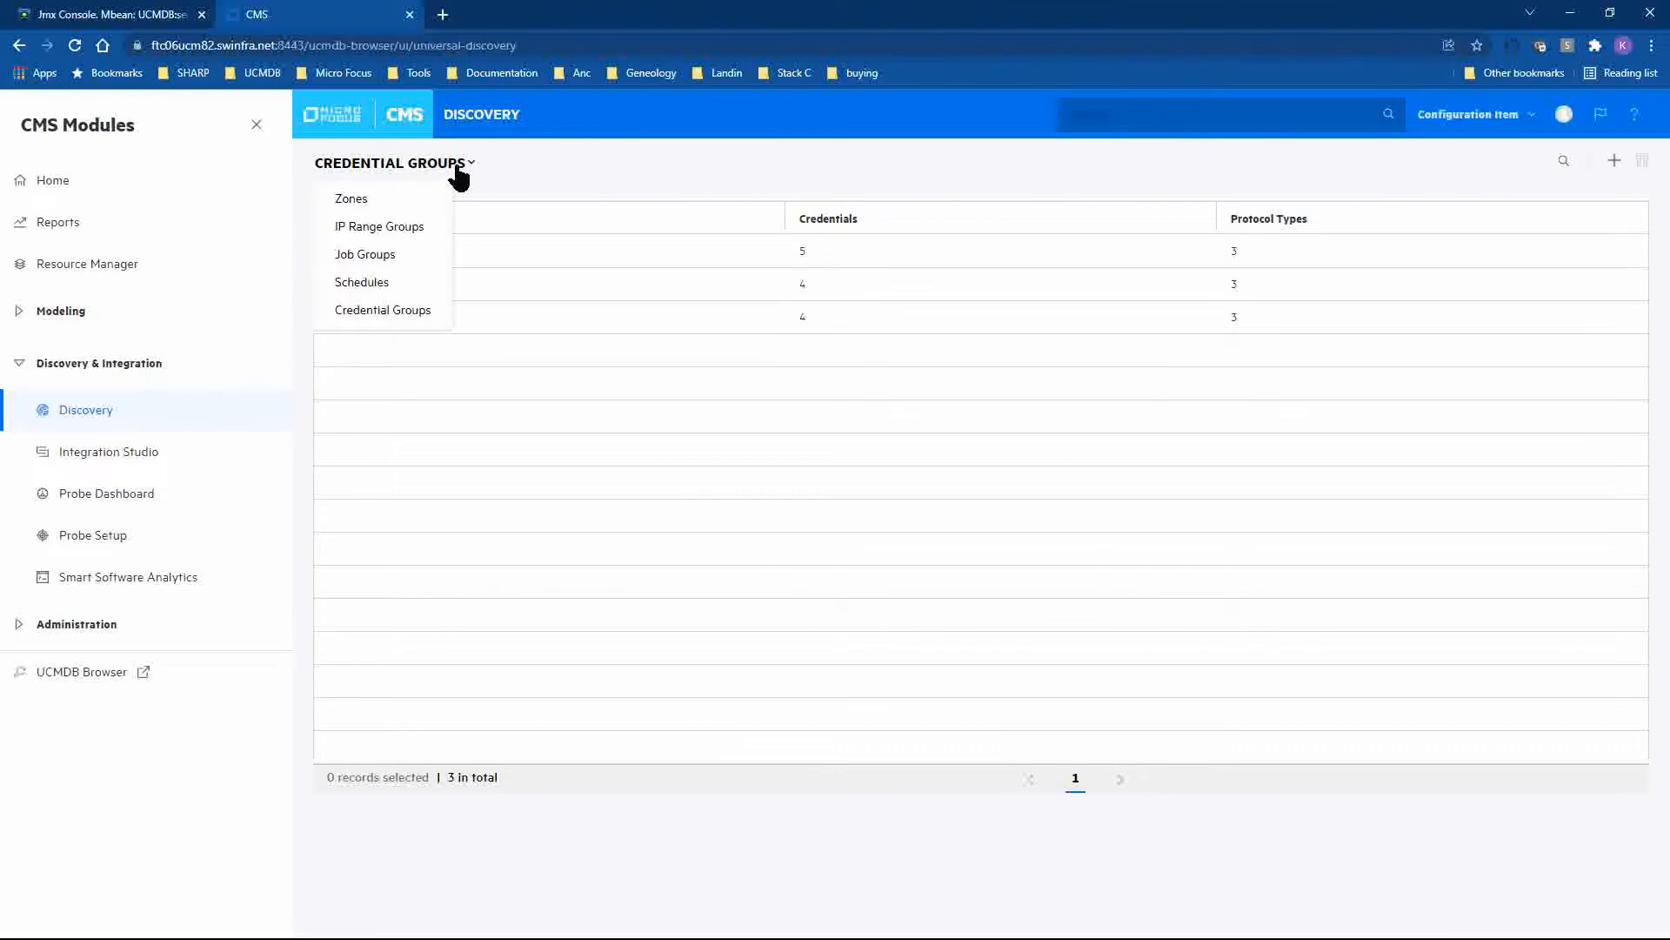
pyautogui.click(396, 283)
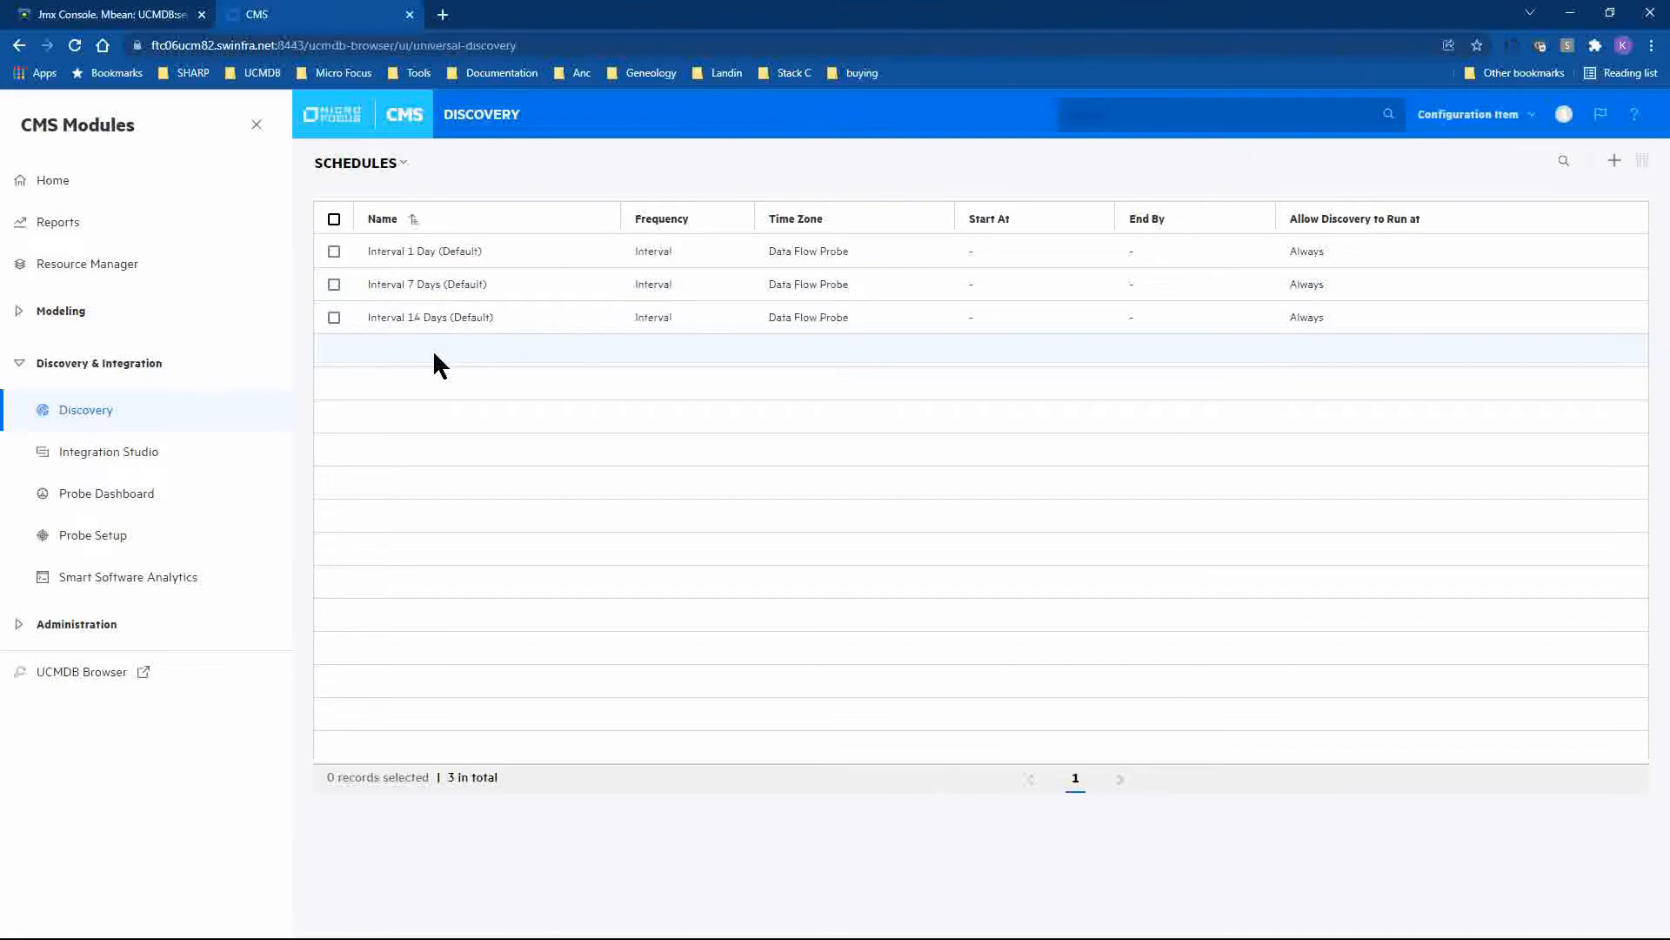
pyautogui.click(1614, 162)
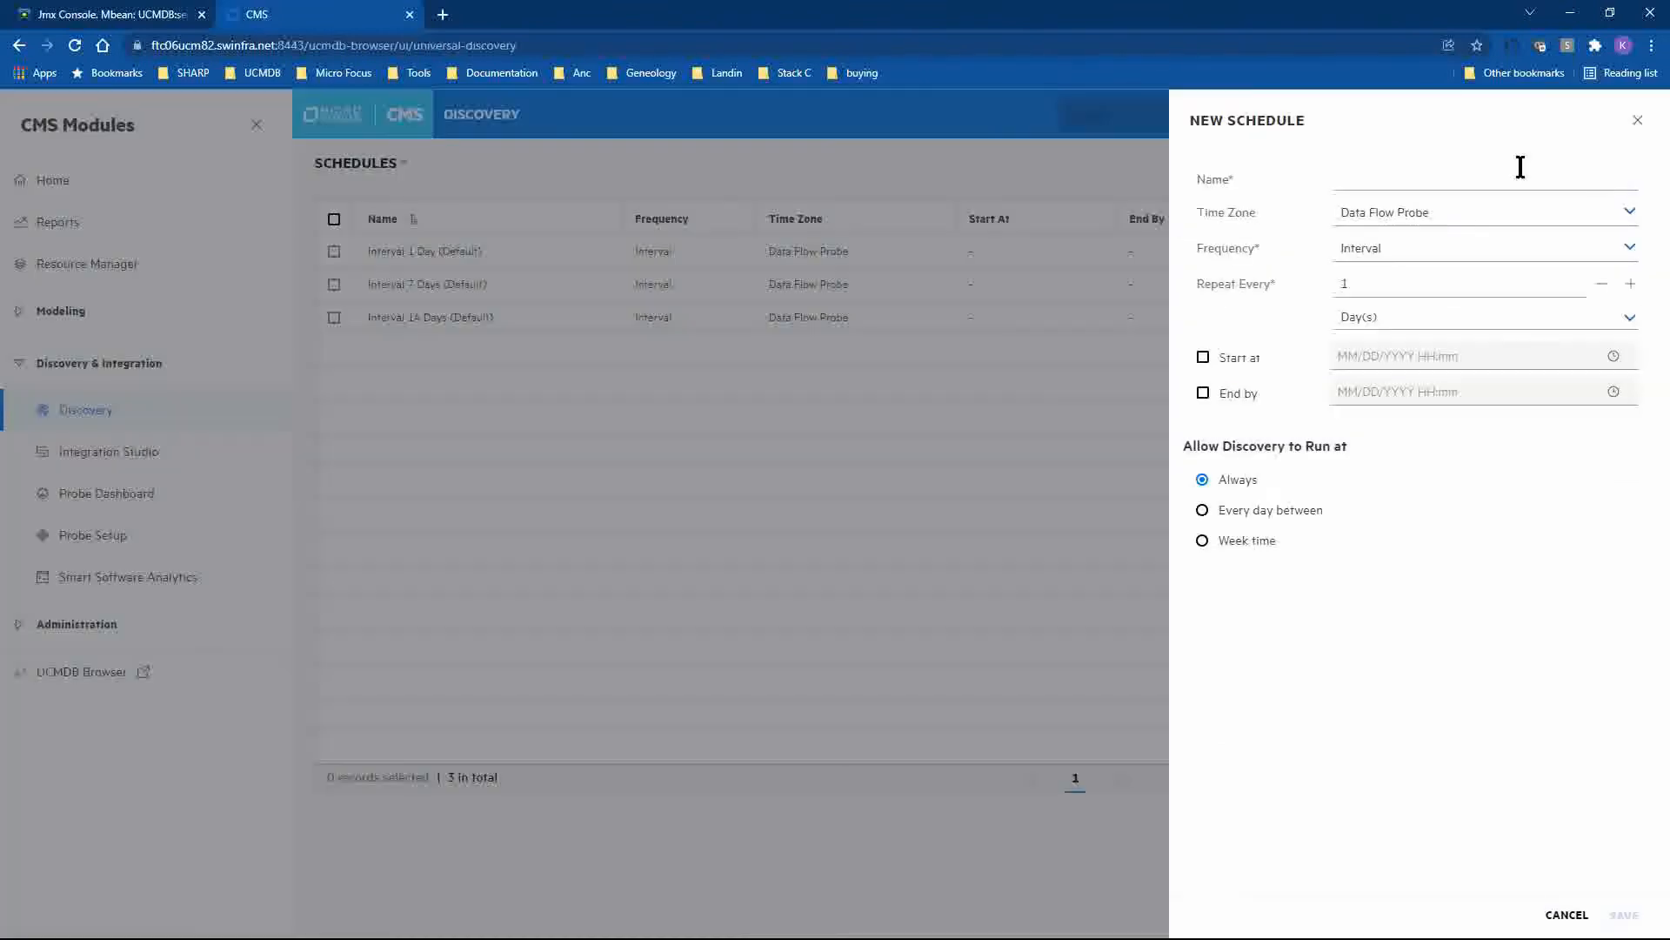
pyautogui.click(1387, 176)
pyautogui.write('US Pacific Morning Discovery')
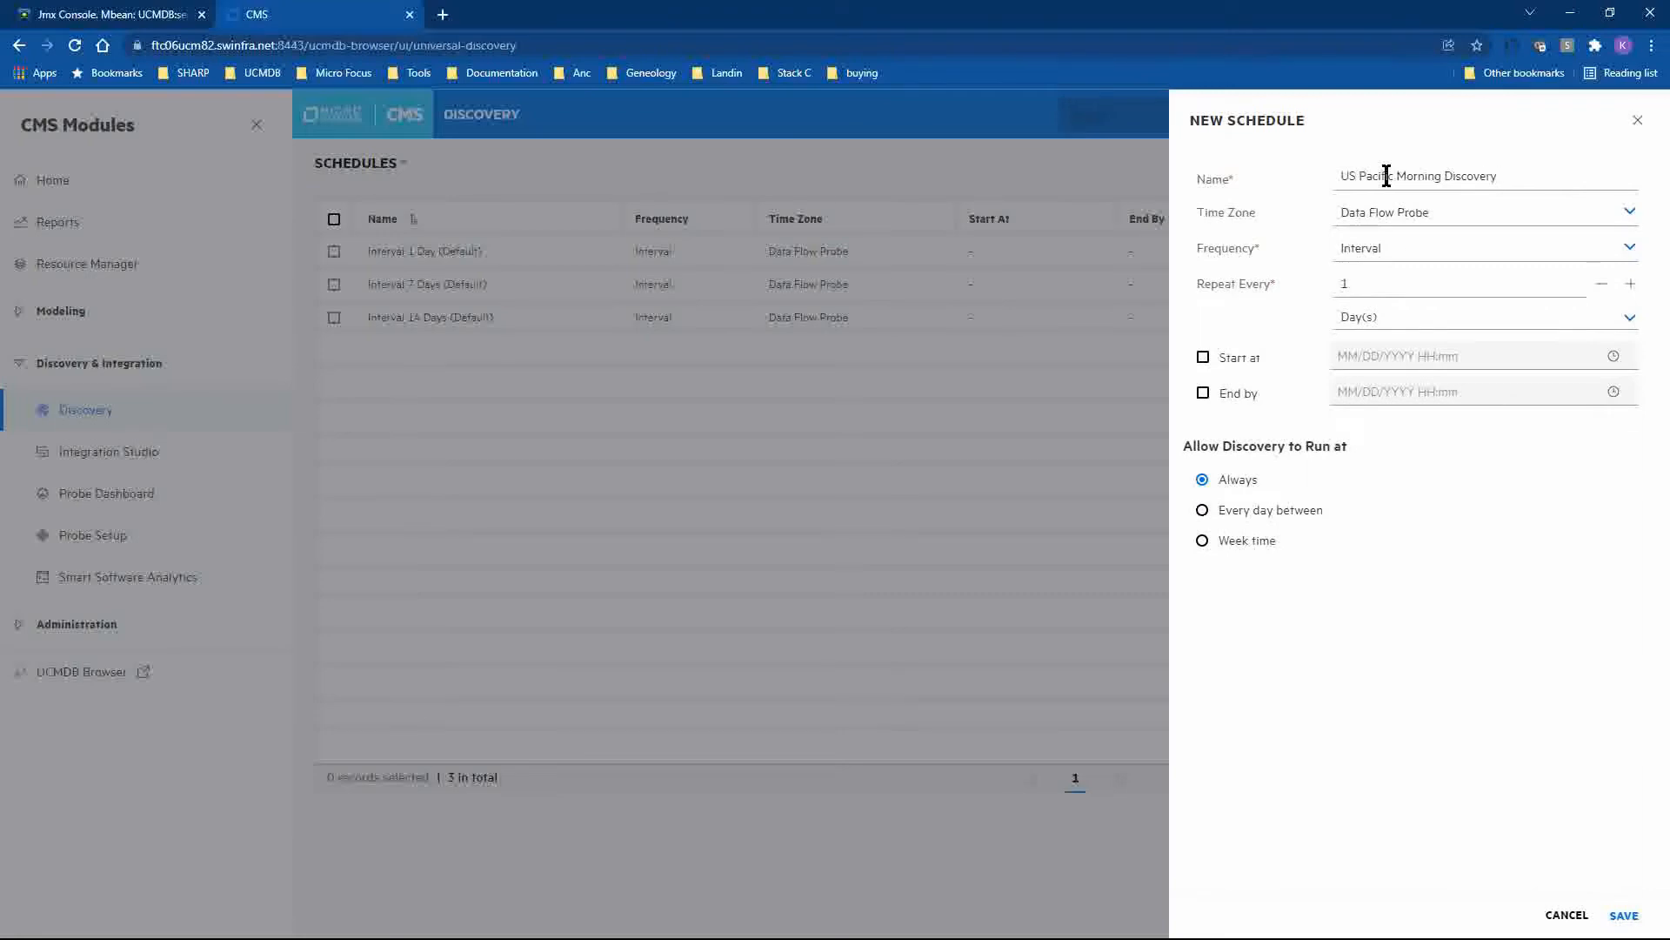
# Set the new schedule's time zone to (GMT -08:00) Los_Angeles
pyautogui.click(1381, 225)
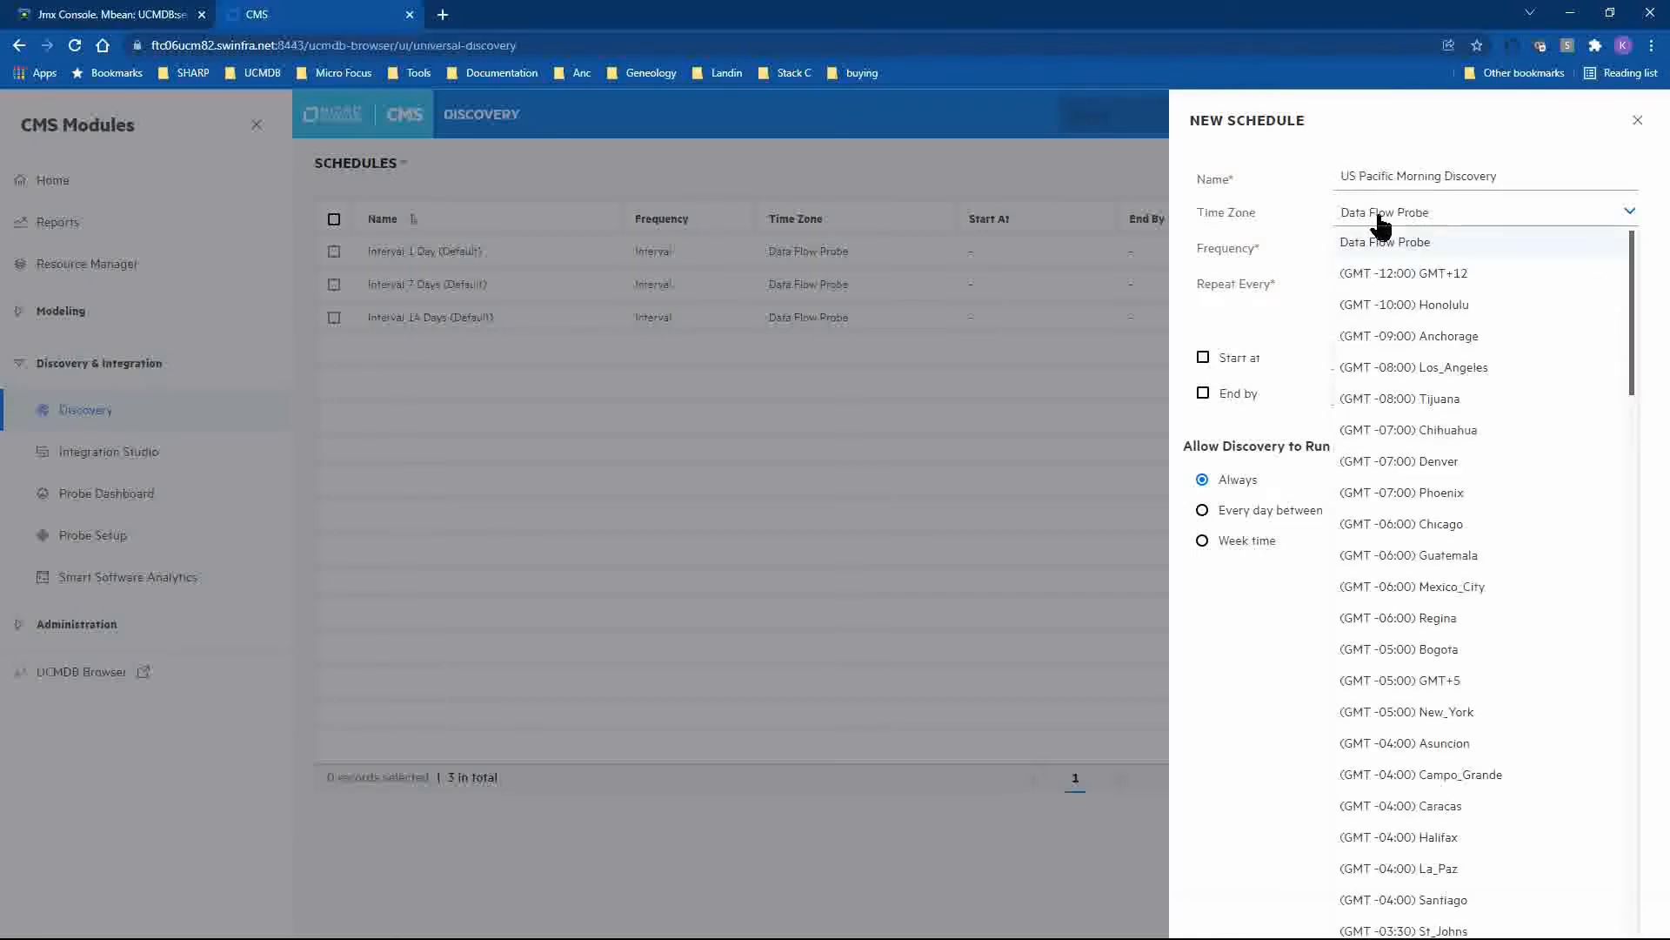
pyautogui.click(1381, 222)
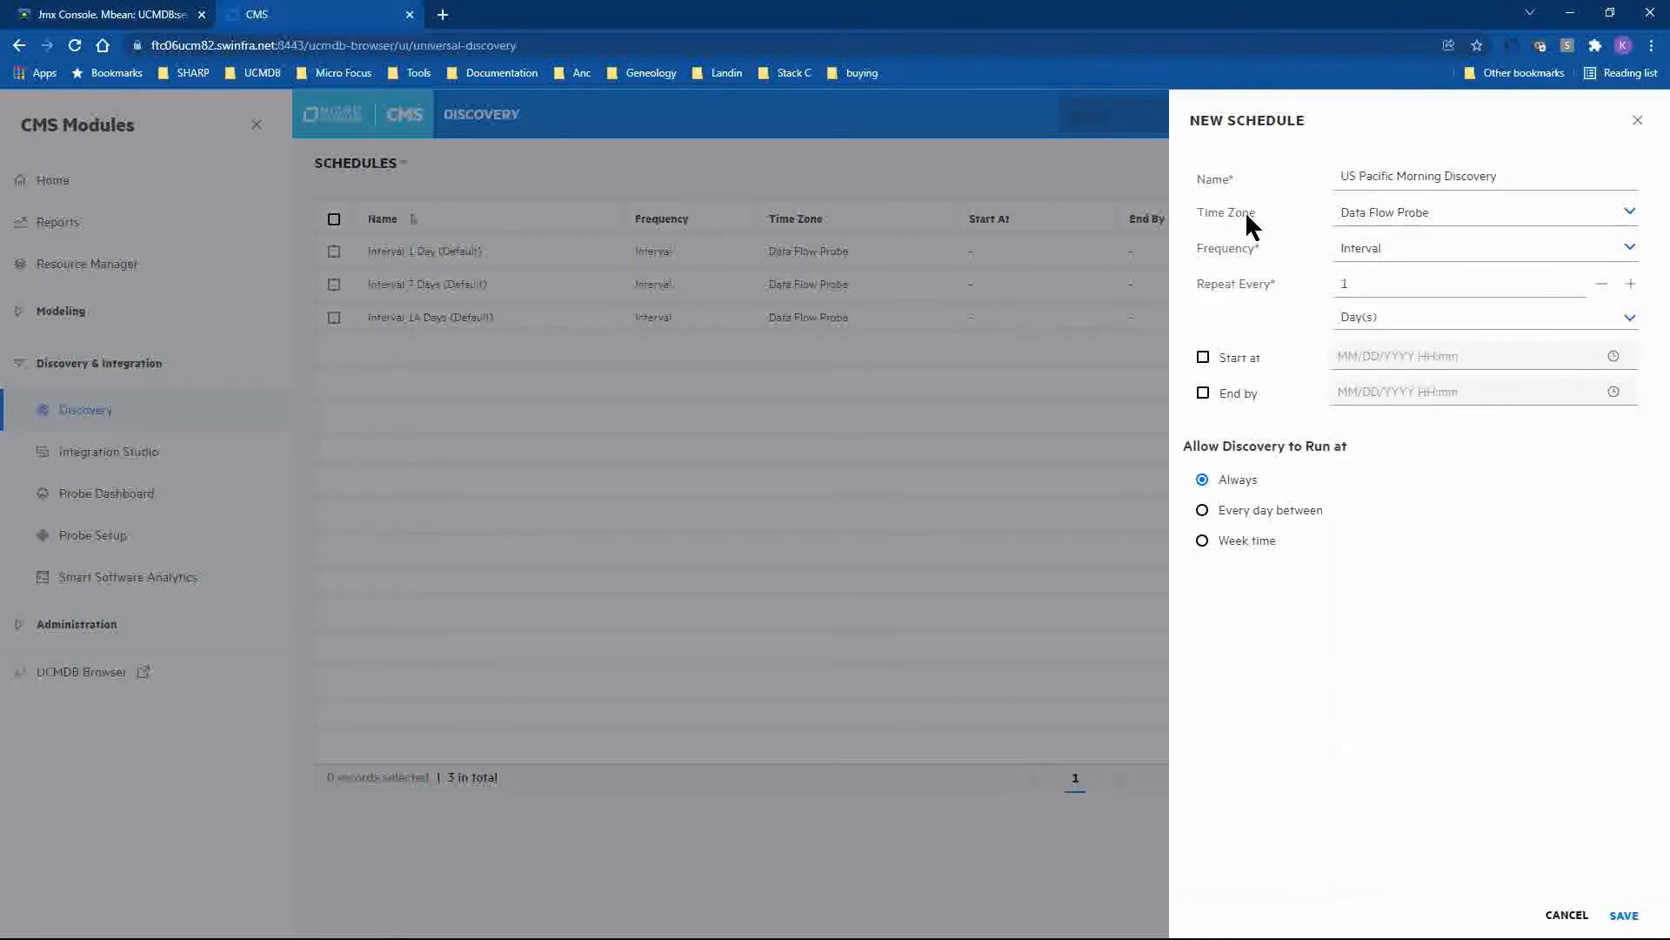
pyautogui.click(1349, 223)
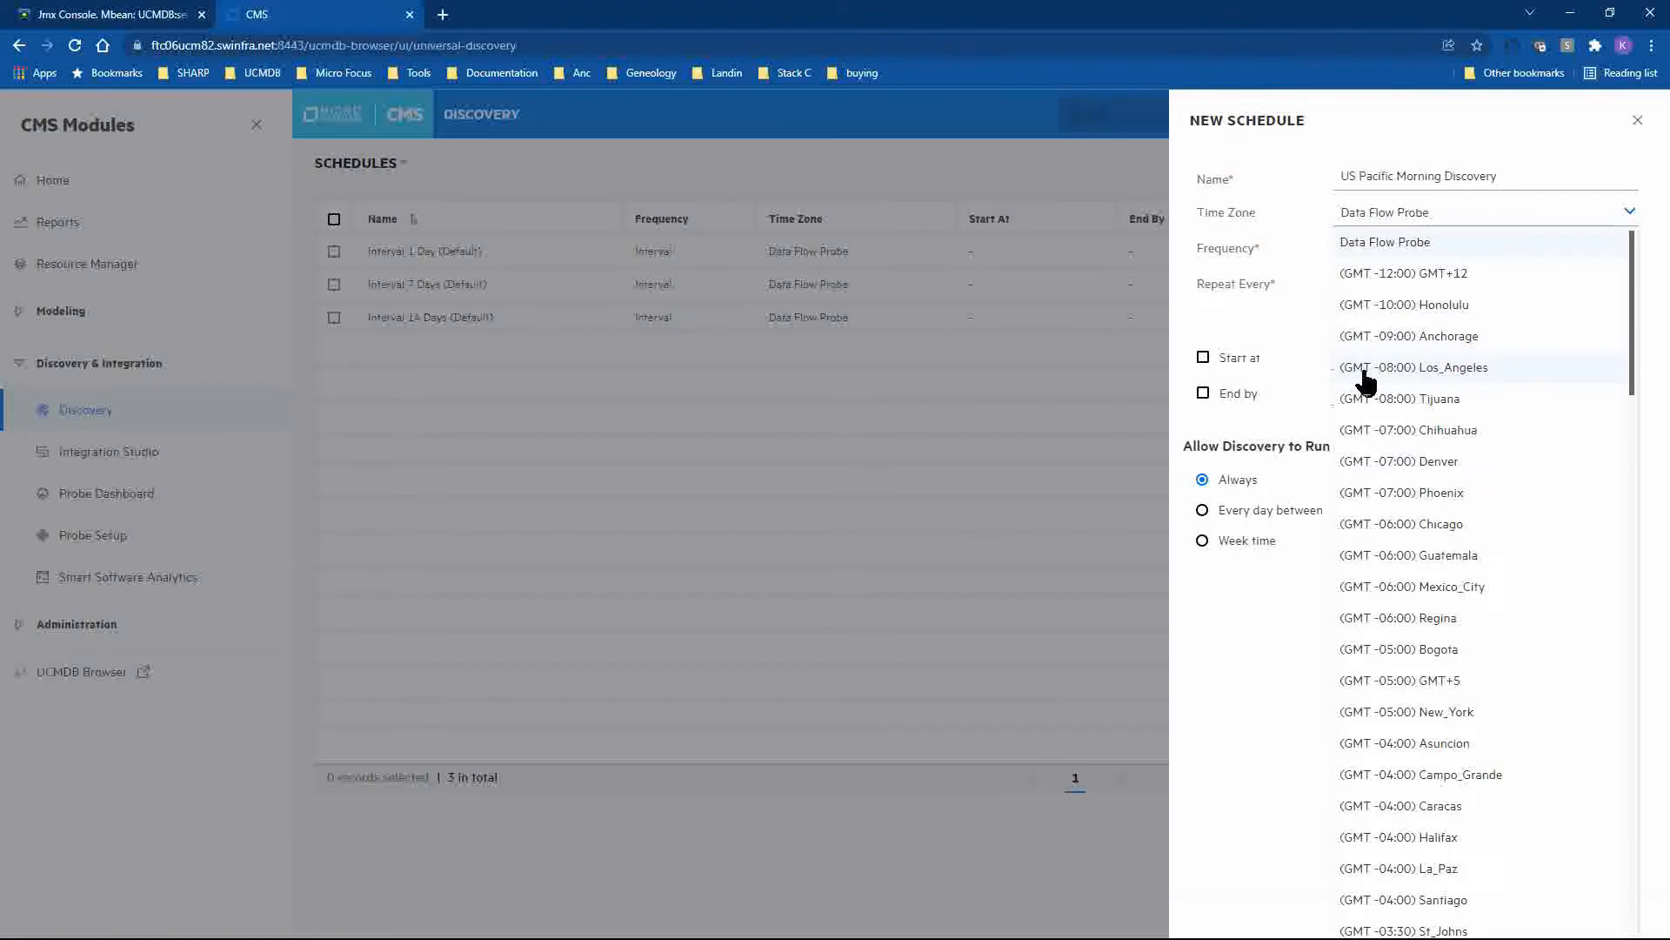
pyautogui.click(1423, 369)
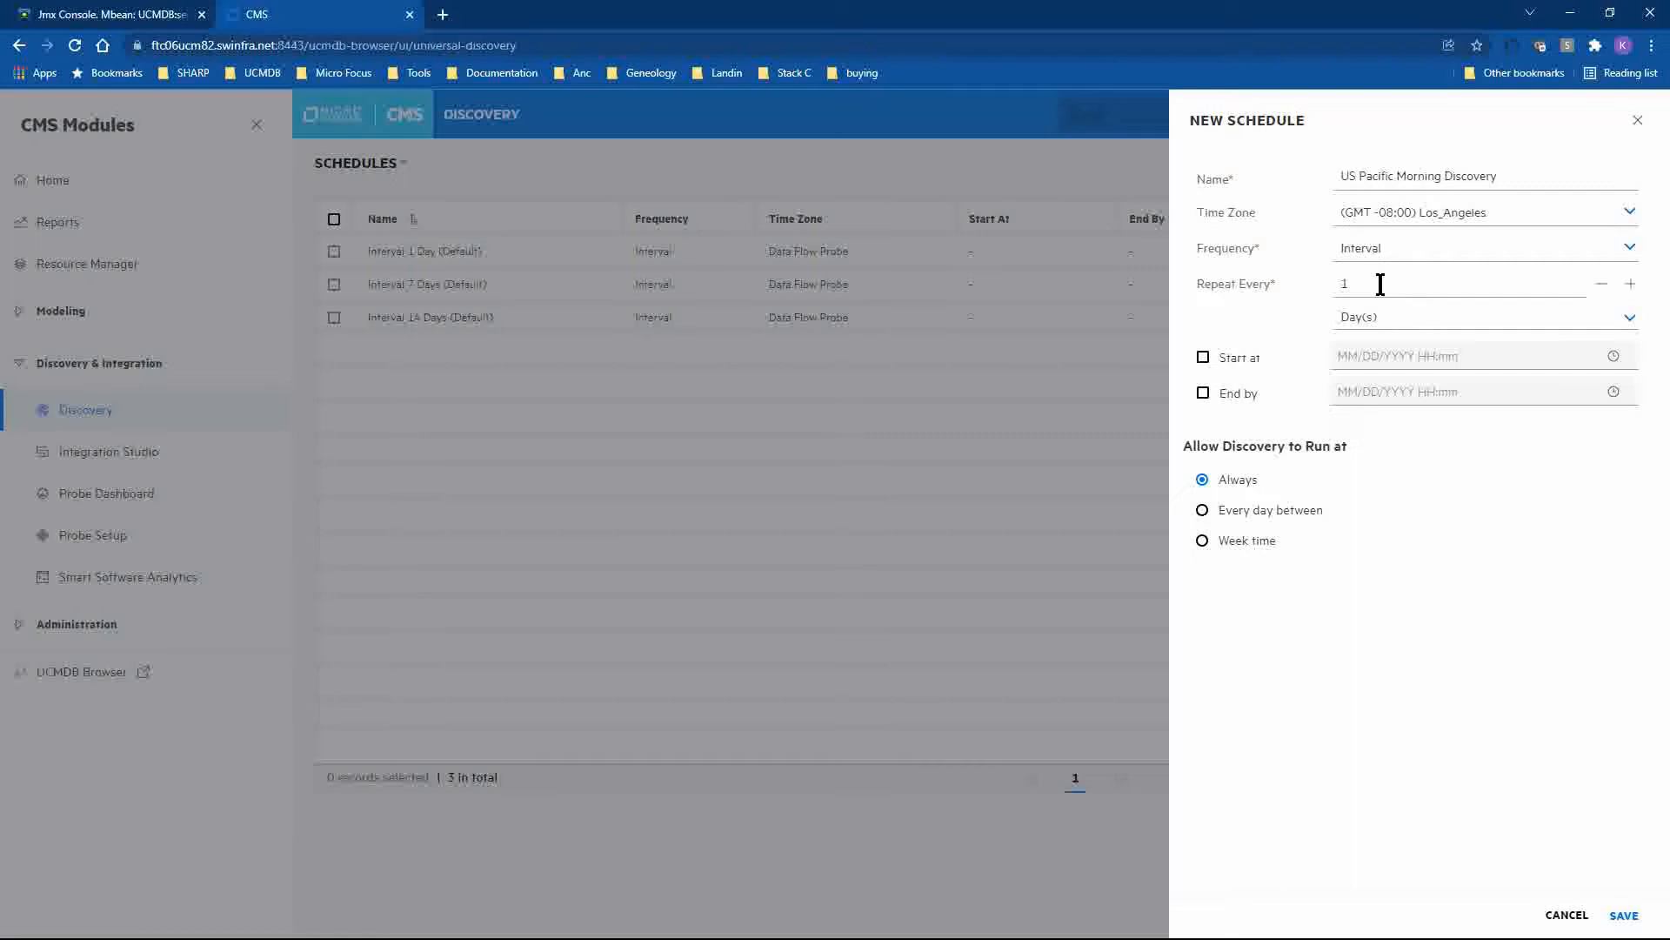
# Enable the schedule's start time and set it to 02/18/2022 08:00
pyautogui.click(1204, 364)
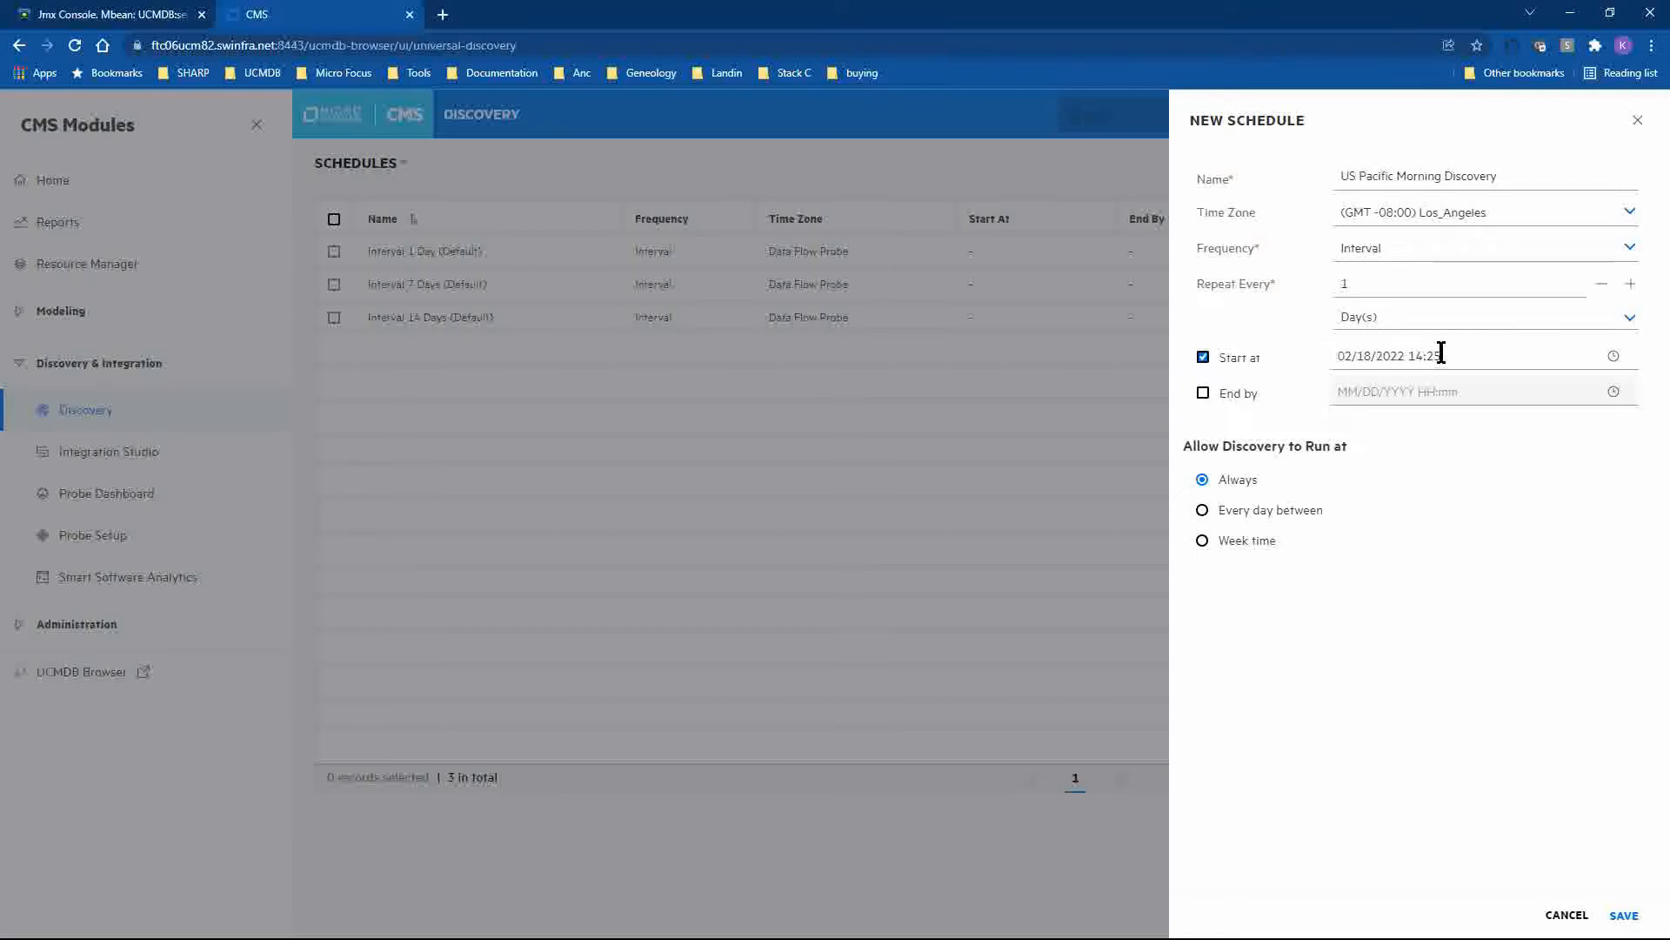
pyautogui.click(1614, 359)
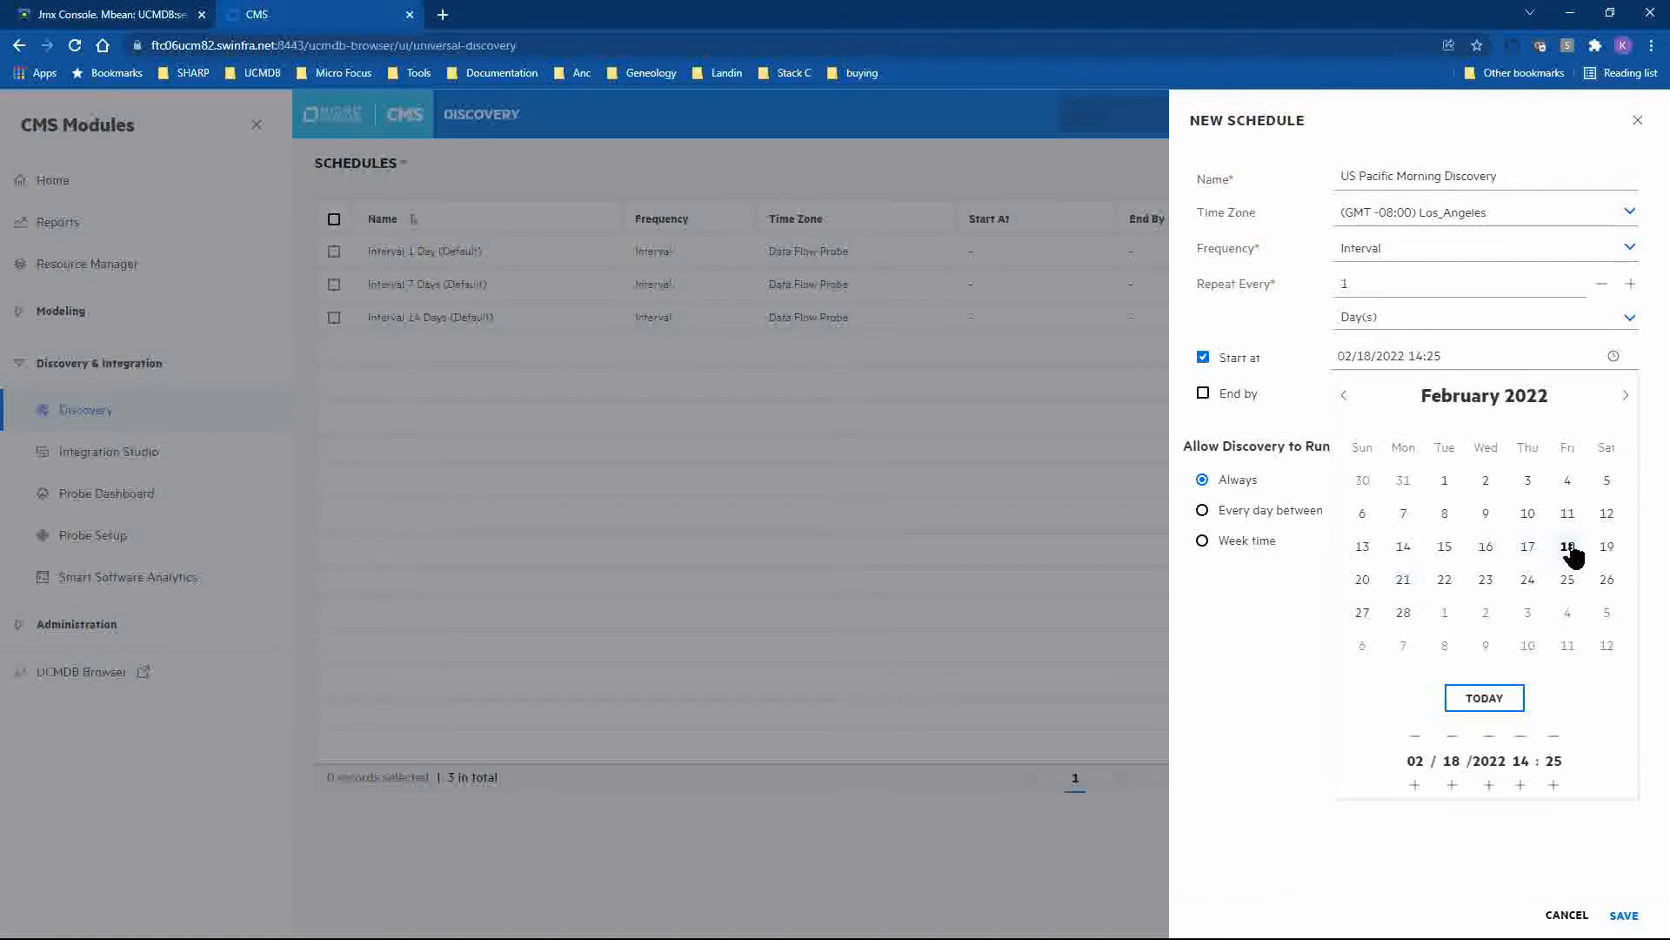
pyautogui.click(1523, 738)
pyautogui.click(1524, 738)
pyautogui.click(1523, 738)
pyautogui.click(1524, 738)
pyautogui.click(1524, 738)
pyautogui.click(1524, 784)
pyautogui.click(1555, 737)
pyautogui.click(1556, 738)
pyautogui.doubleClick(1555, 738)
pyautogui.click(1556, 738)
pyautogui.doubleClick(1556, 738)
pyautogui.click(1555, 738)
pyautogui.click(1556, 738)
pyautogui.click(1556, 737)
pyautogui.click(1555, 738)
pyautogui.click(1555, 738)
pyautogui.click(1556, 737)
pyautogui.click(1556, 737)
pyautogui.click(1555, 738)
pyautogui.click(1555, 738)
pyautogui.click(1556, 738)
pyautogui.doubleClick(1555, 738)
pyautogui.click(1614, 356)
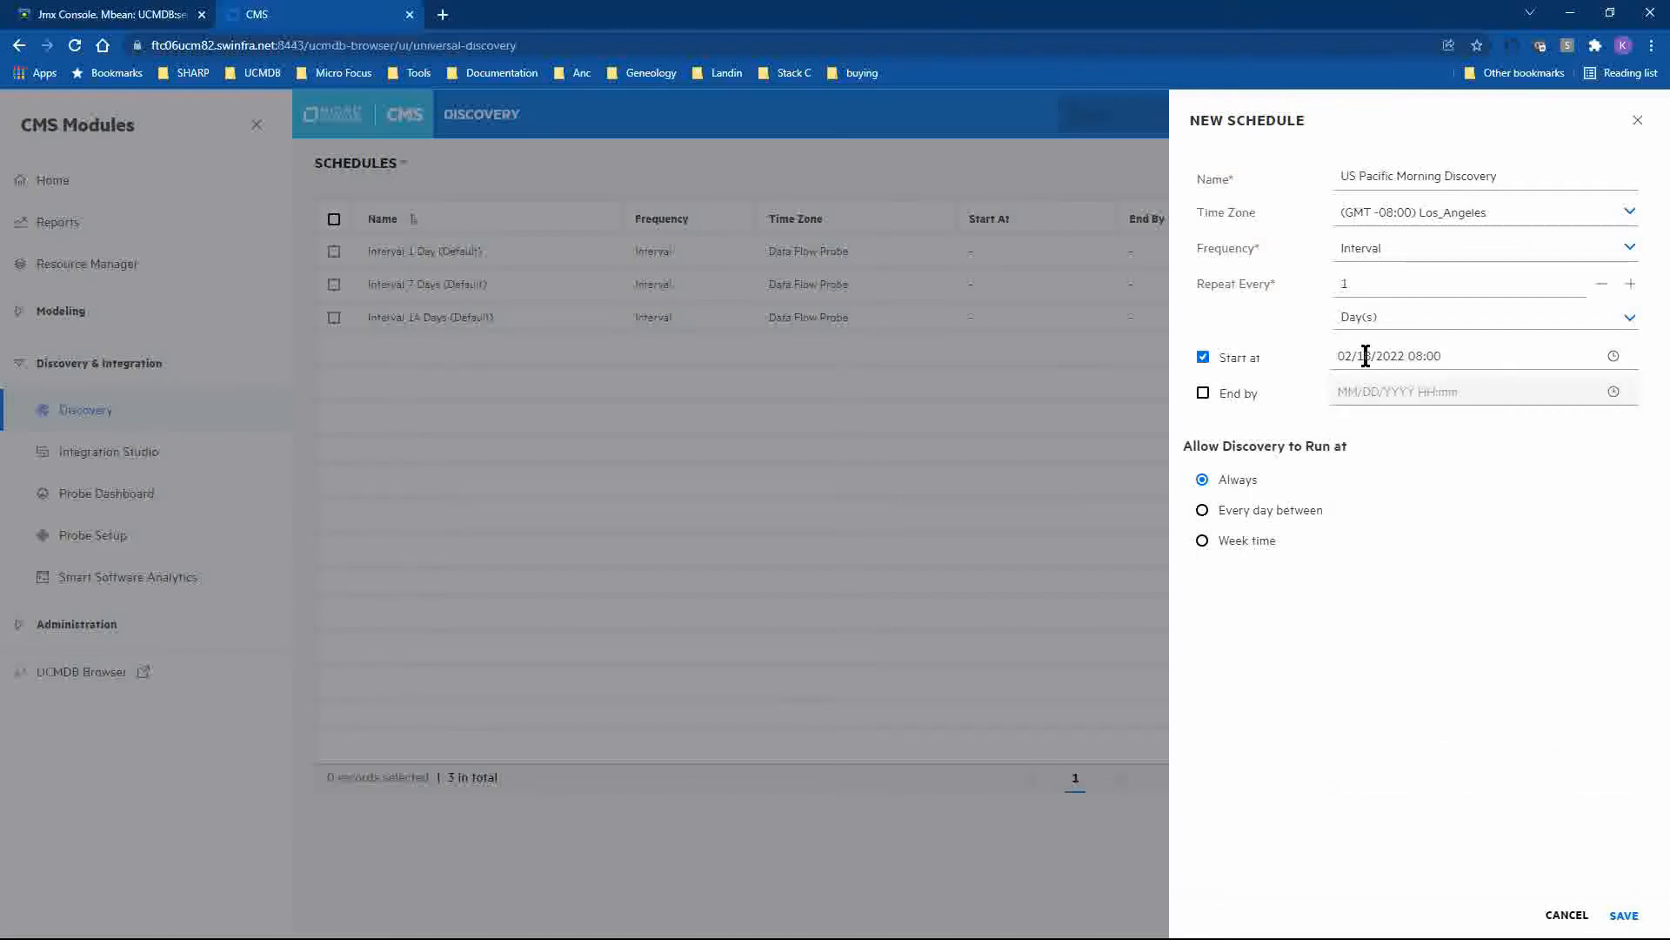
# Enable the schedule's end time, set it to 02/18/2022 17:00, and save the schedule
pyautogui.click(1203, 393)
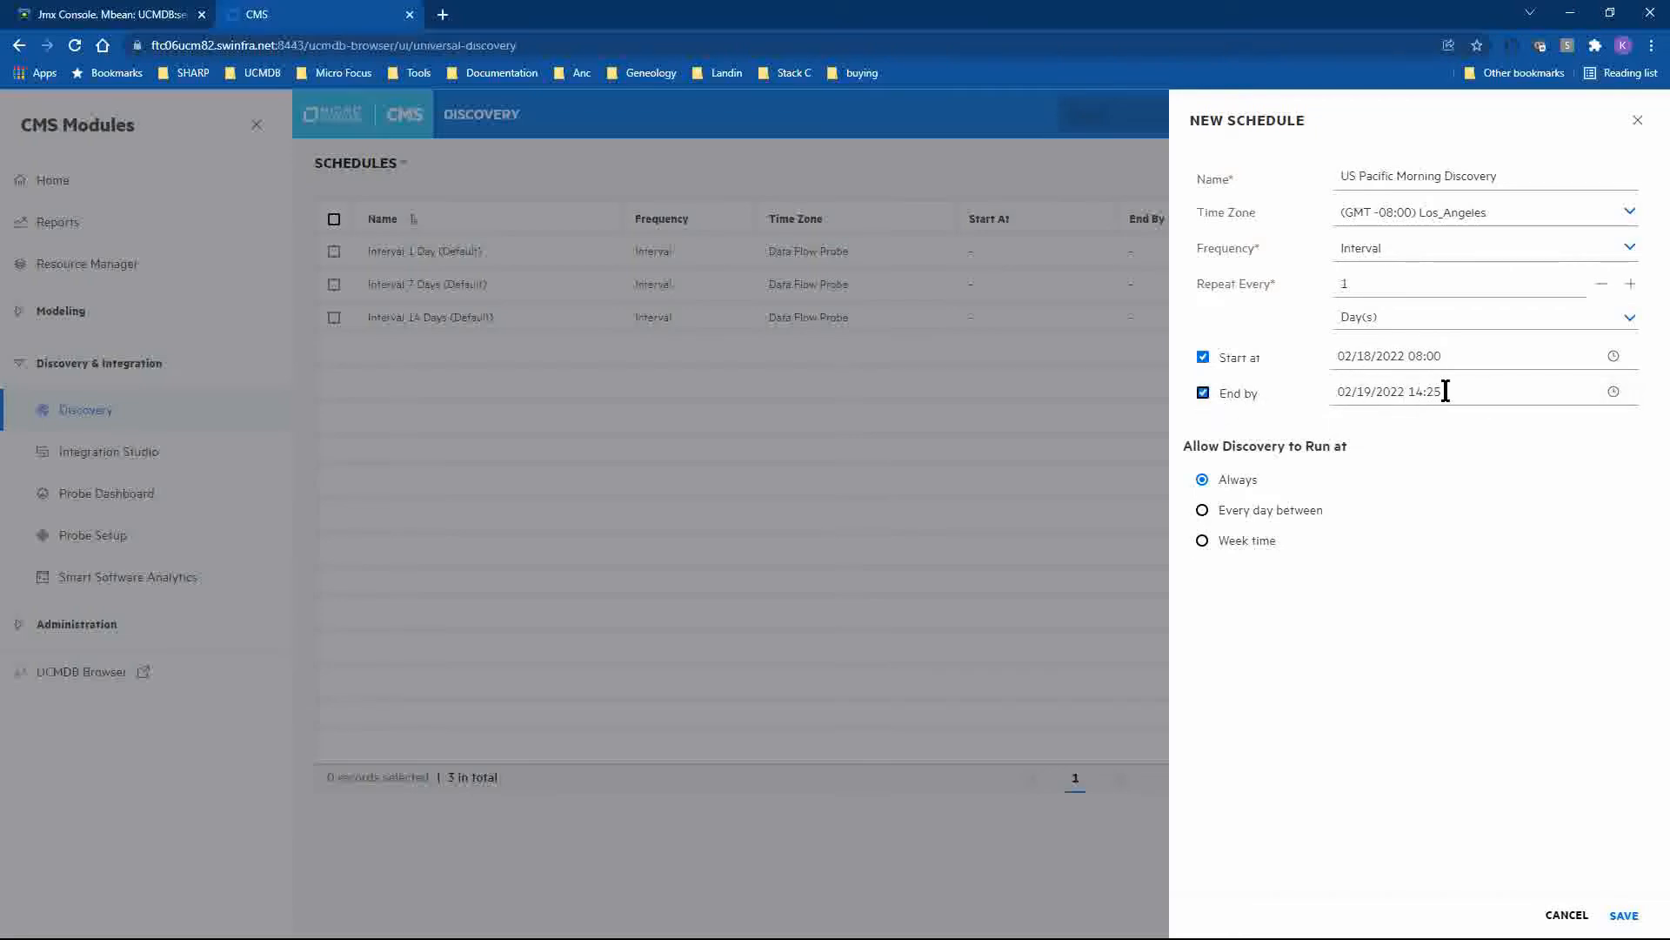
pyautogui.click(1613, 393)
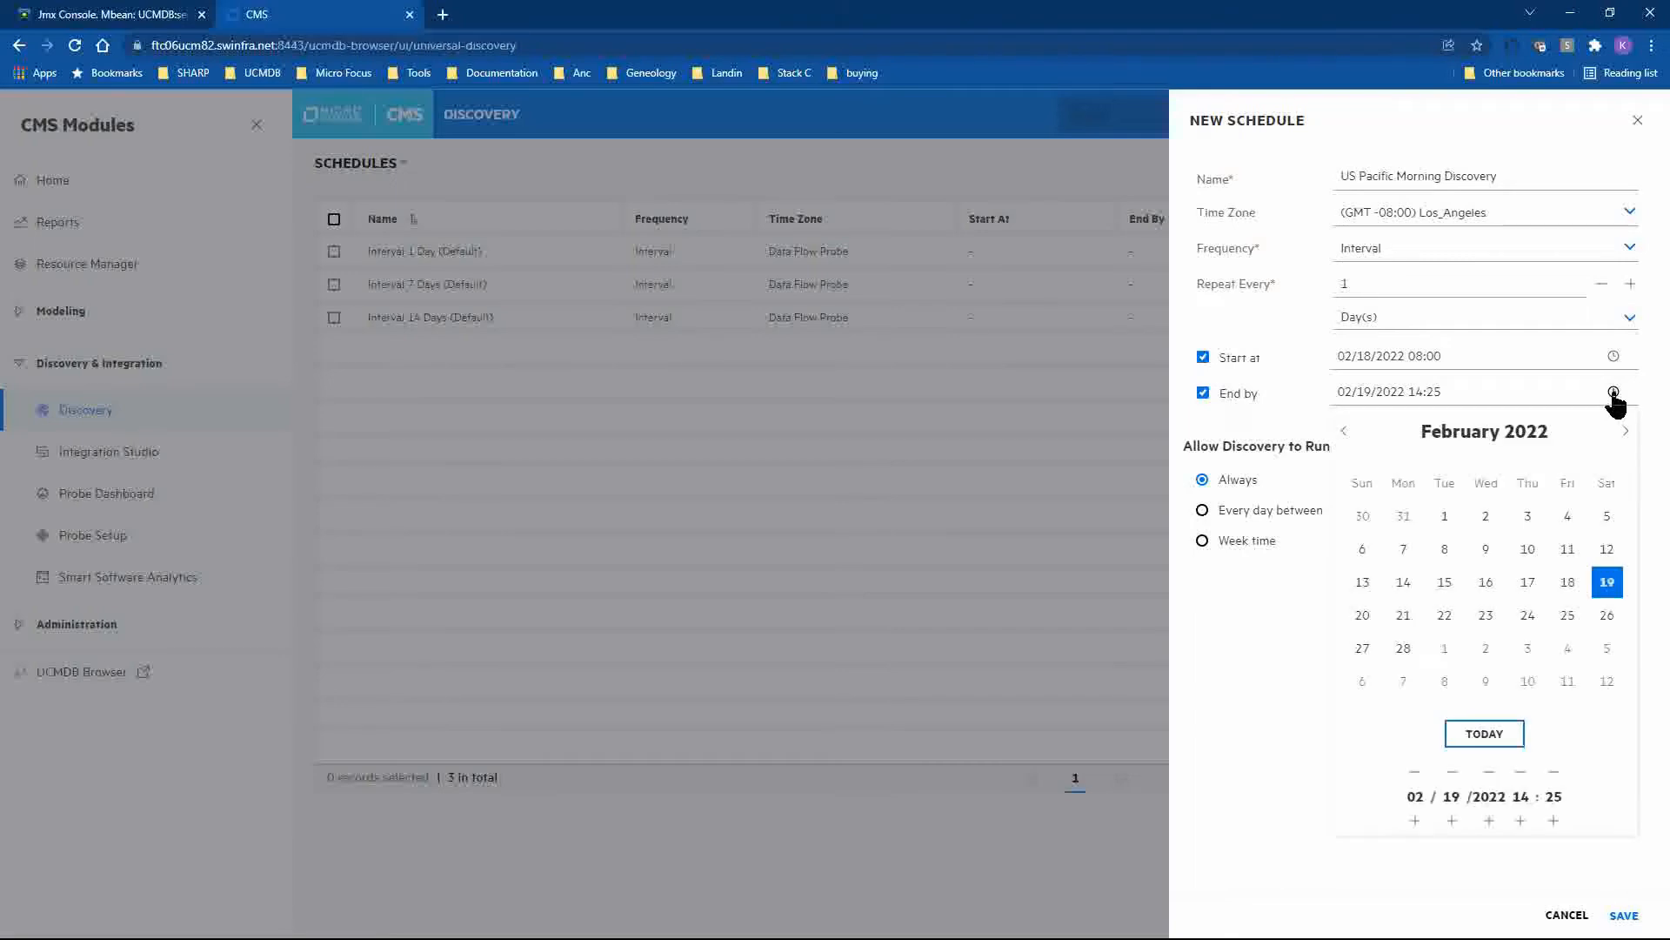
pyautogui.click(1570, 585)
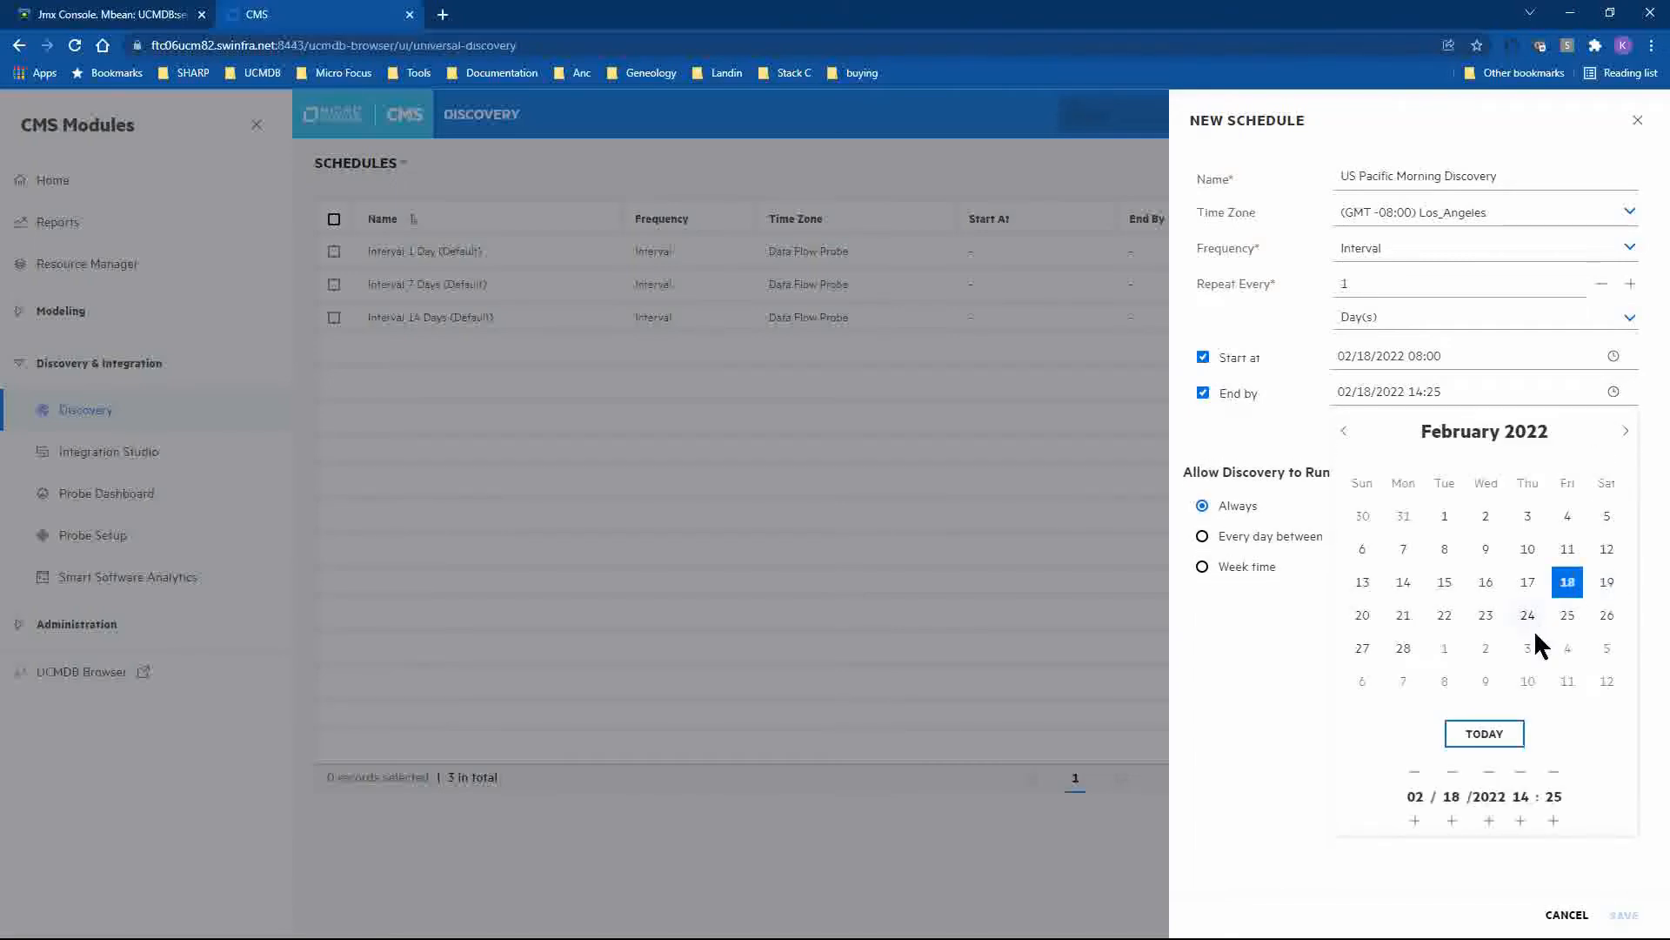
pyautogui.click(1518, 774)
pyautogui.click(1518, 774)
pyautogui.click(1521, 820)
pyautogui.click(1520, 820)
pyautogui.click(1521, 820)
pyautogui.click(1521, 821)
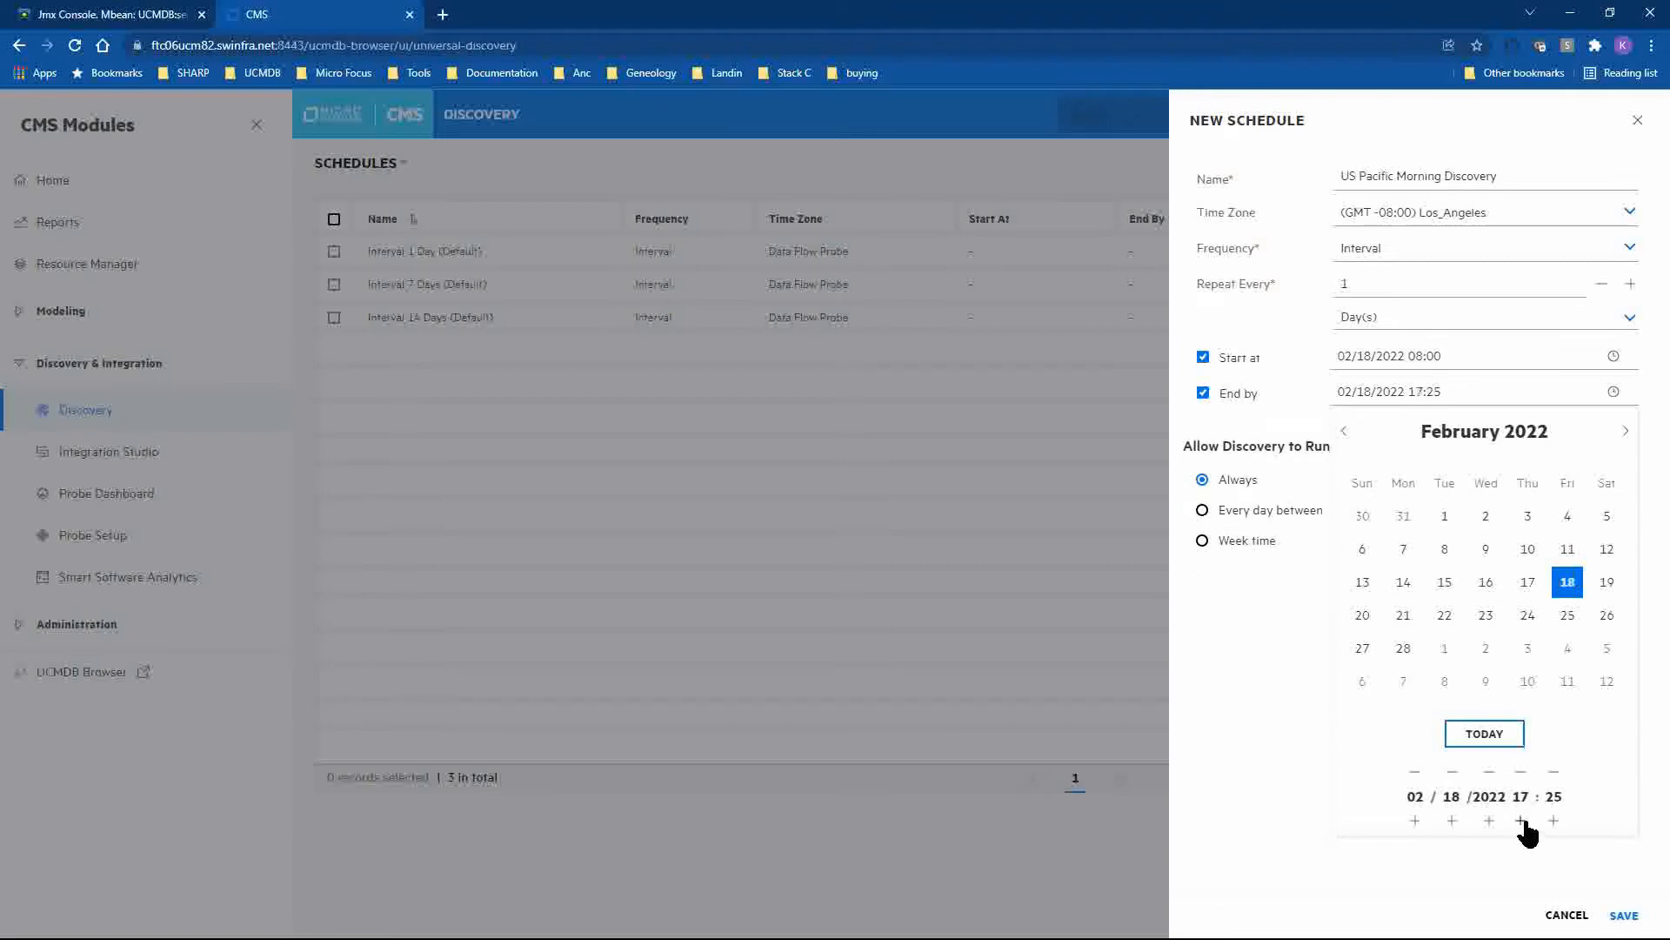
pyautogui.click(1554, 773)
pyautogui.click(1554, 773)
pyautogui.click(1555, 773)
pyautogui.click(1555, 772)
pyautogui.click(1555, 773)
pyautogui.click(1554, 772)
pyautogui.click(1555, 772)
pyautogui.click(1554, 772)
pyautogui.click(1554, 773)
pyautogui.click(1554, 773)
pyautogui.click(1555, 773)
pyautogui.click(1554, 773)
pyautogui.click(1555, 772)
pyautogui.click(1555, 772)
pyautogui.click(1555, 773)
pyautogui.click(1614, 392)
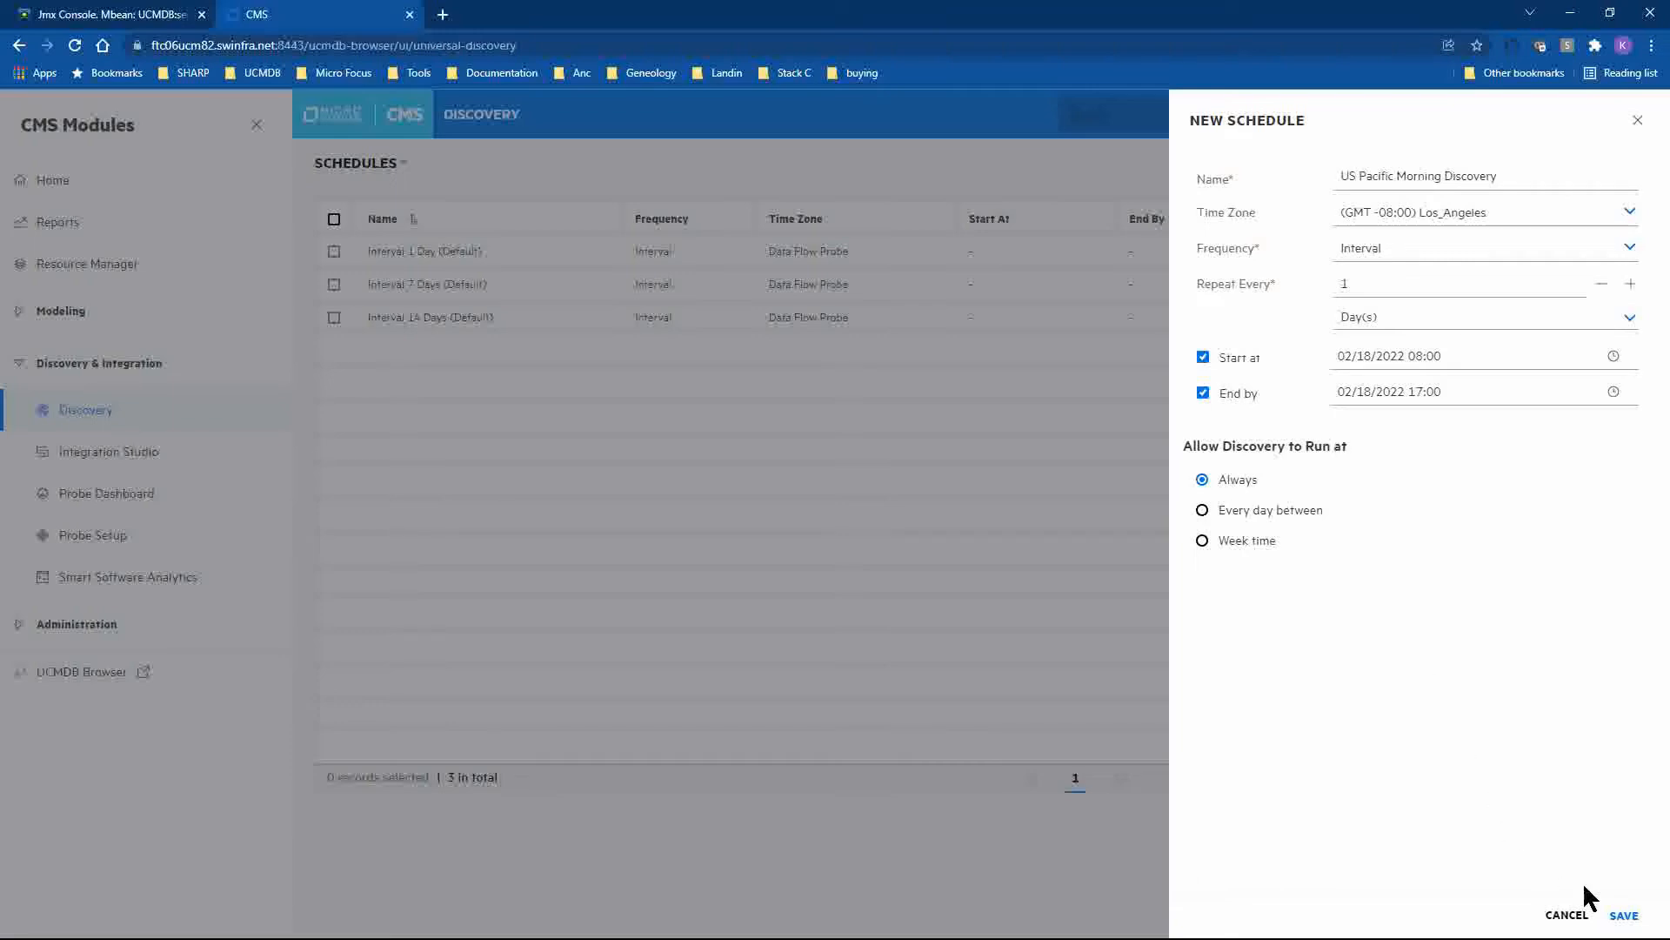
pyautogui.click(1624, 915)
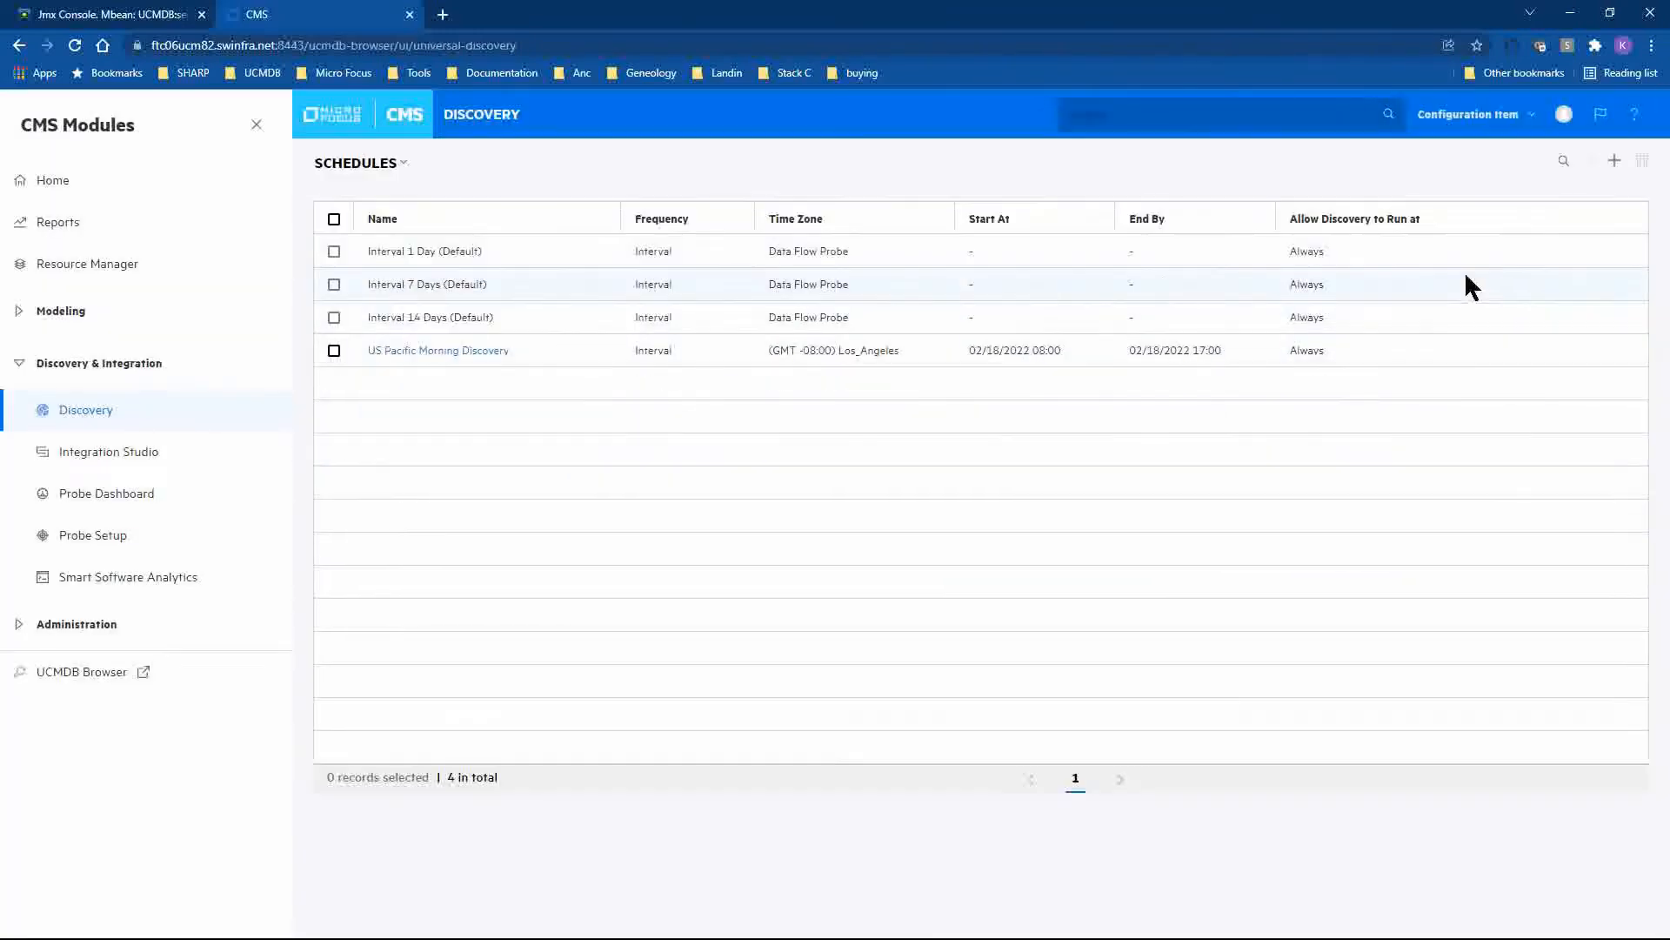
# Start a new schedule named US Mountain Morning Discovery with its start time enabled and time zone (GMT -07:00) Denver
pyautogui.click(1614, 163)
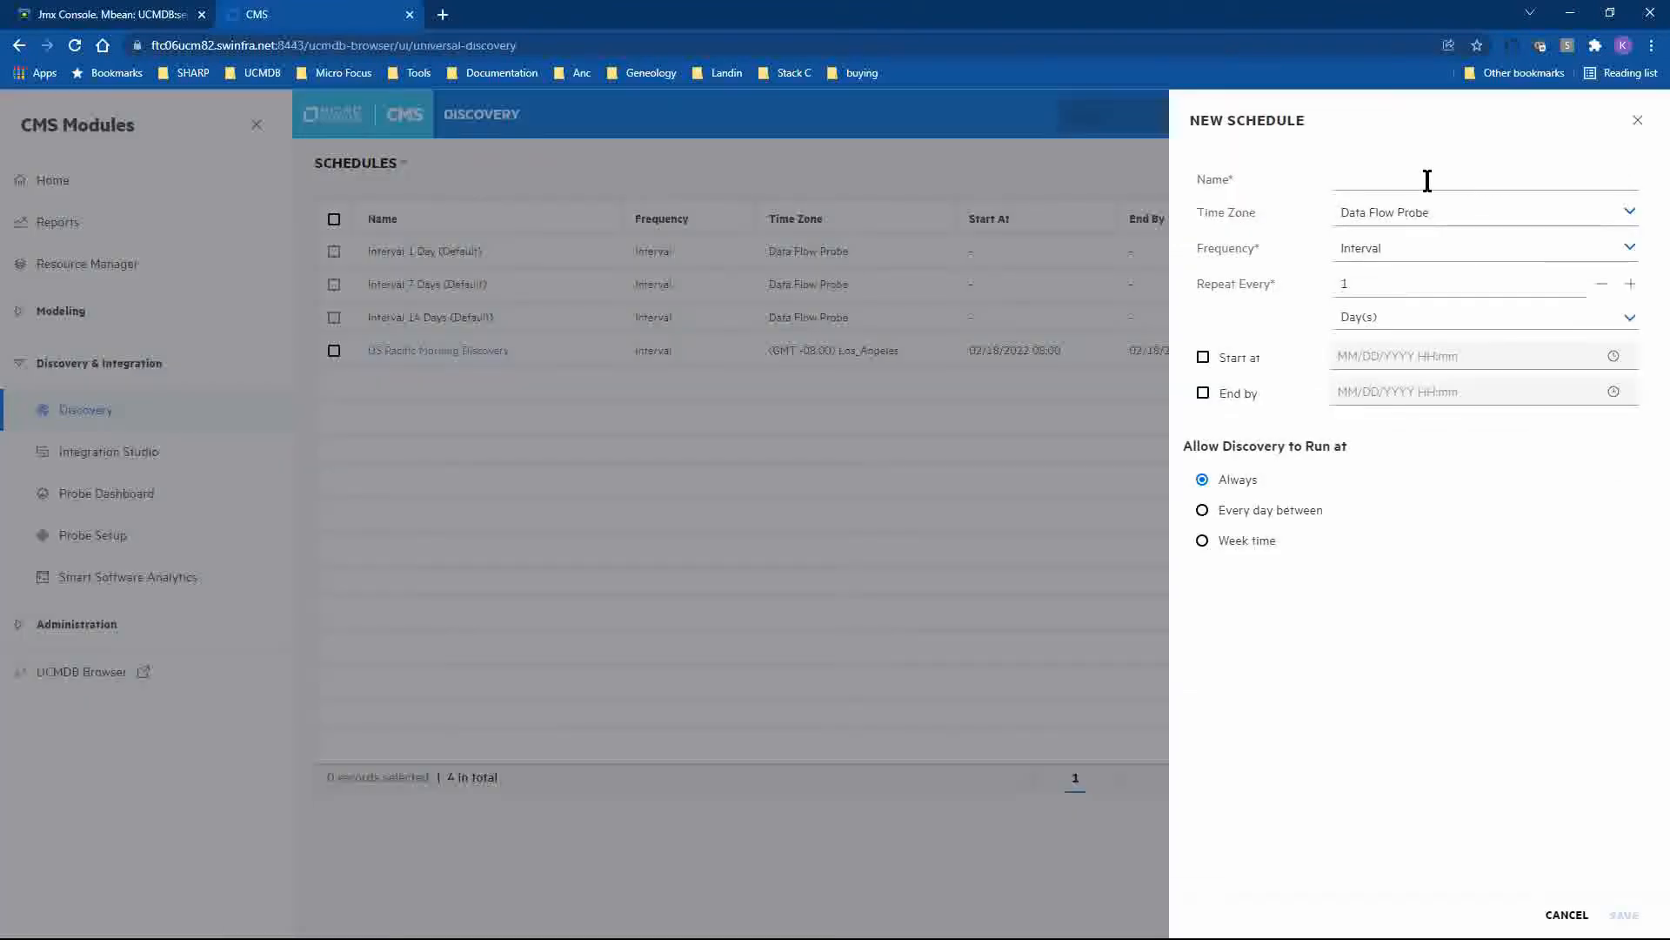
pyautogui.write('US ')
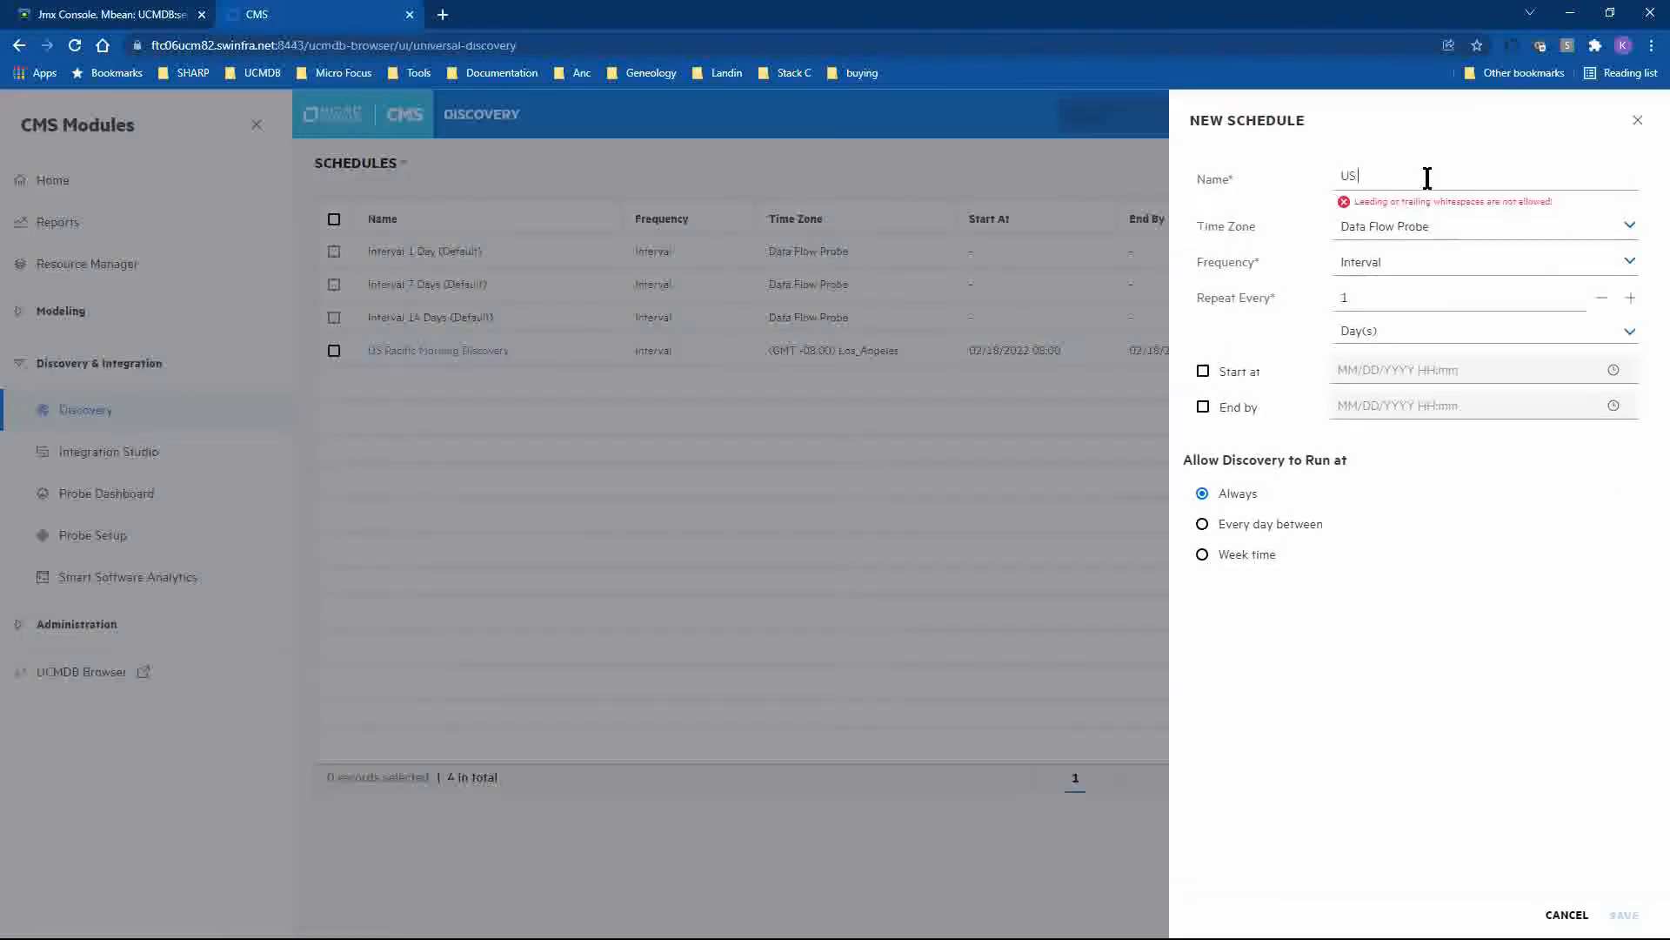
pyautogui.write('Mountain Mo')
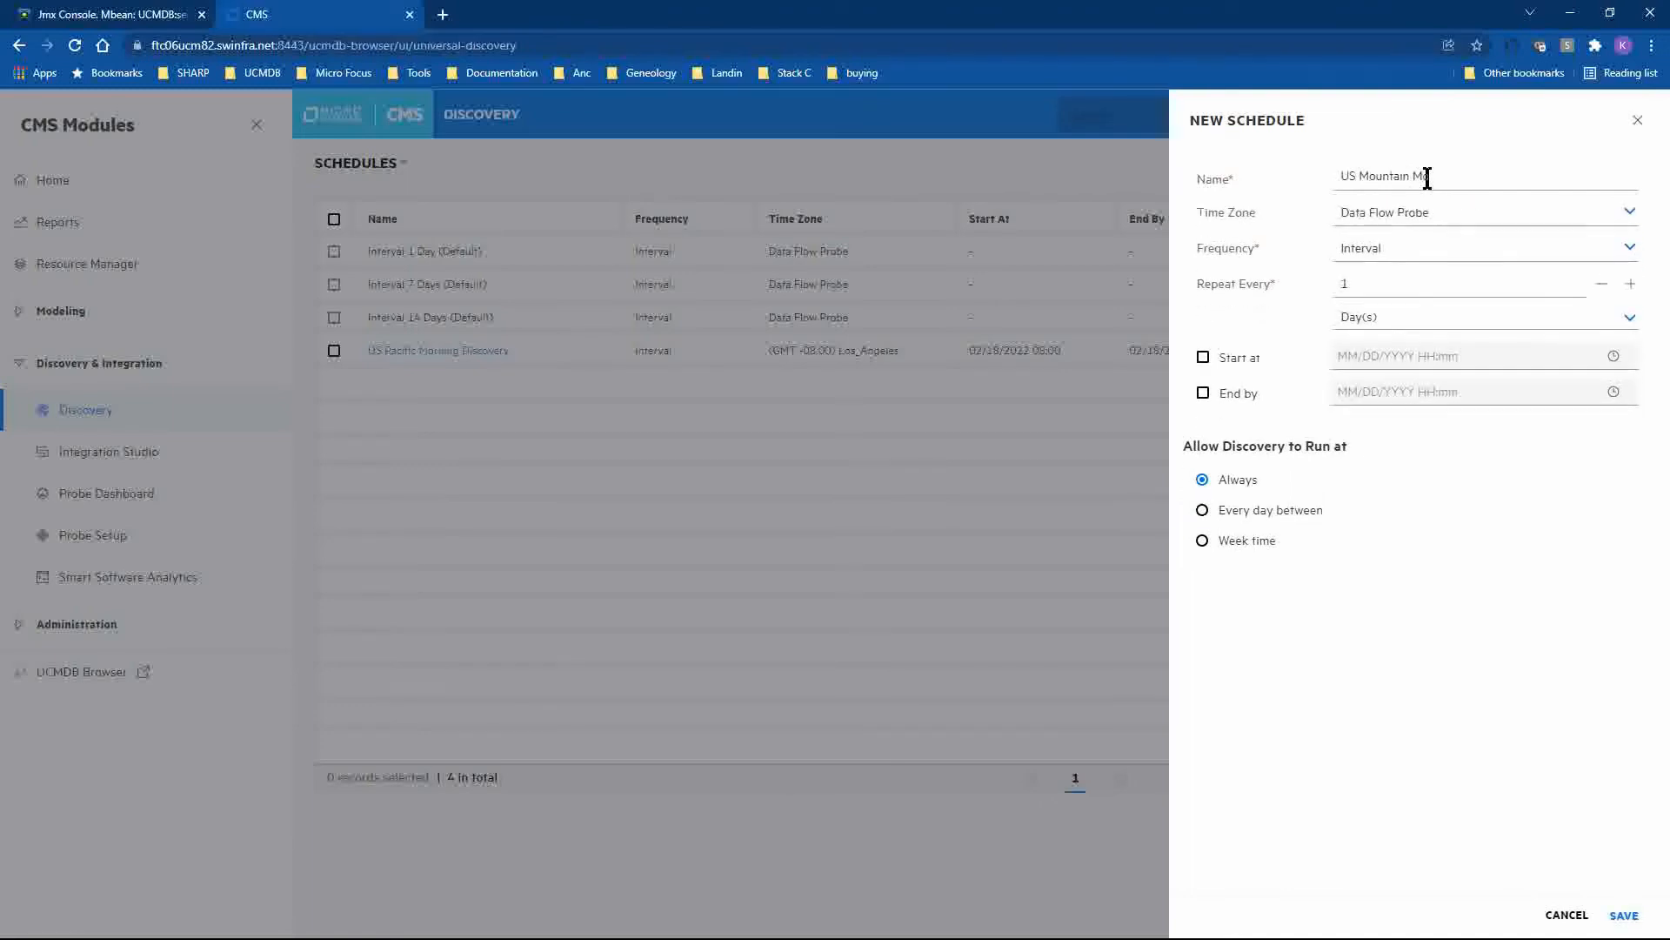
pyautogui.write('rning Discovery')
pyautogui.click(1203, 358)
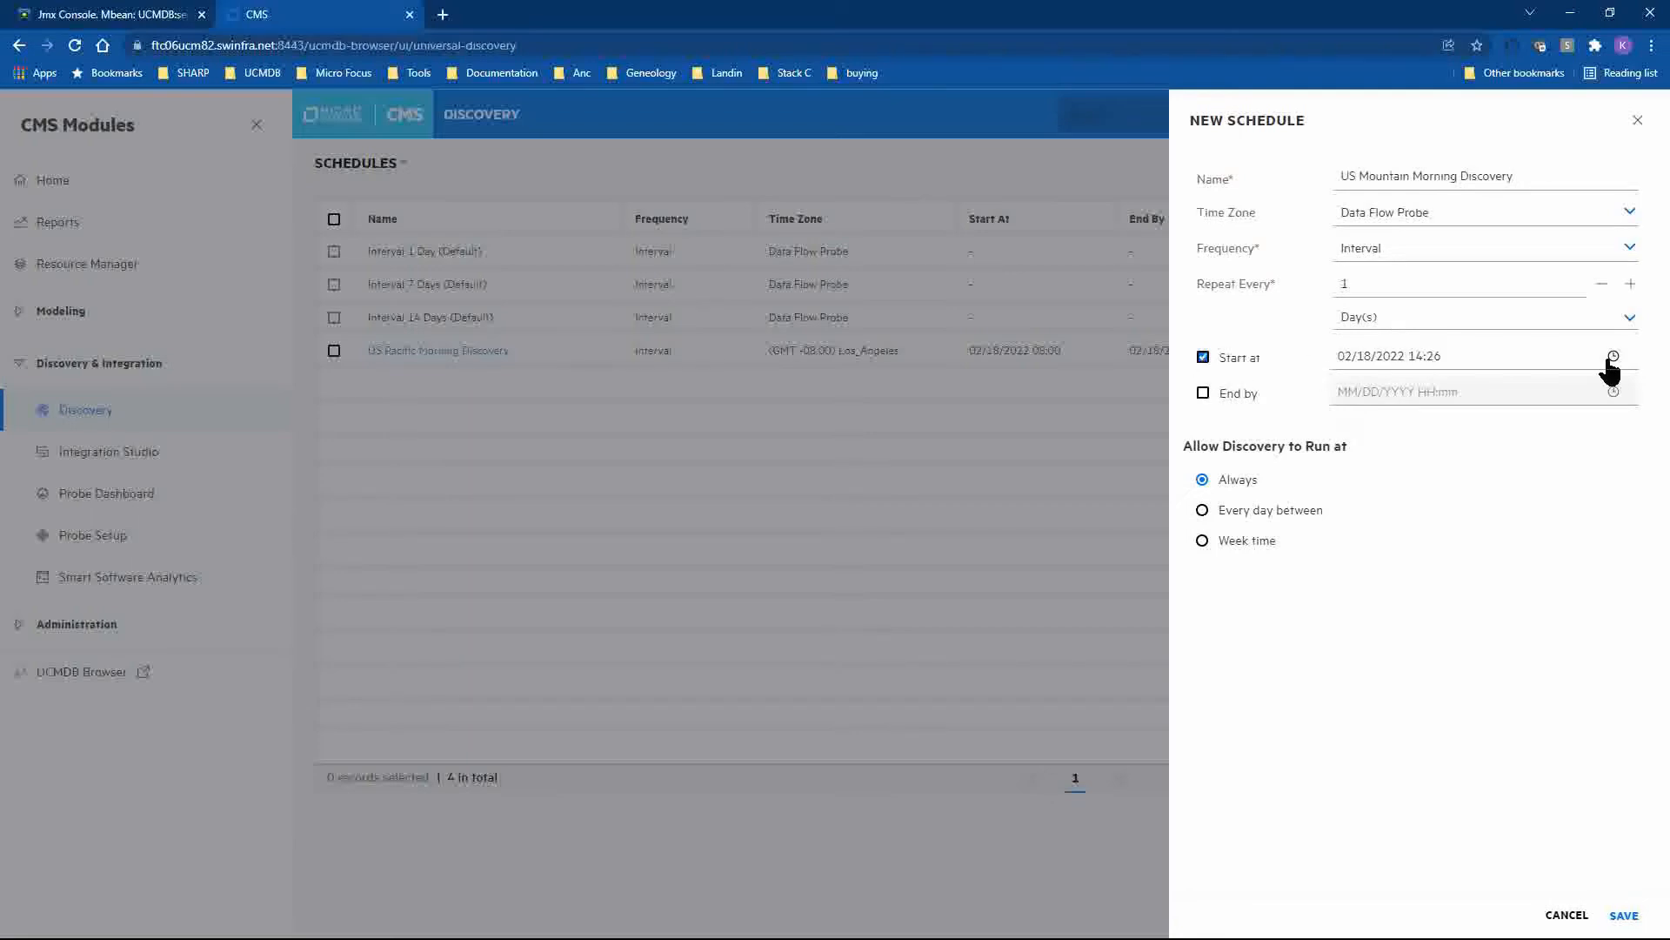
pyautogui.click(1398, 217)
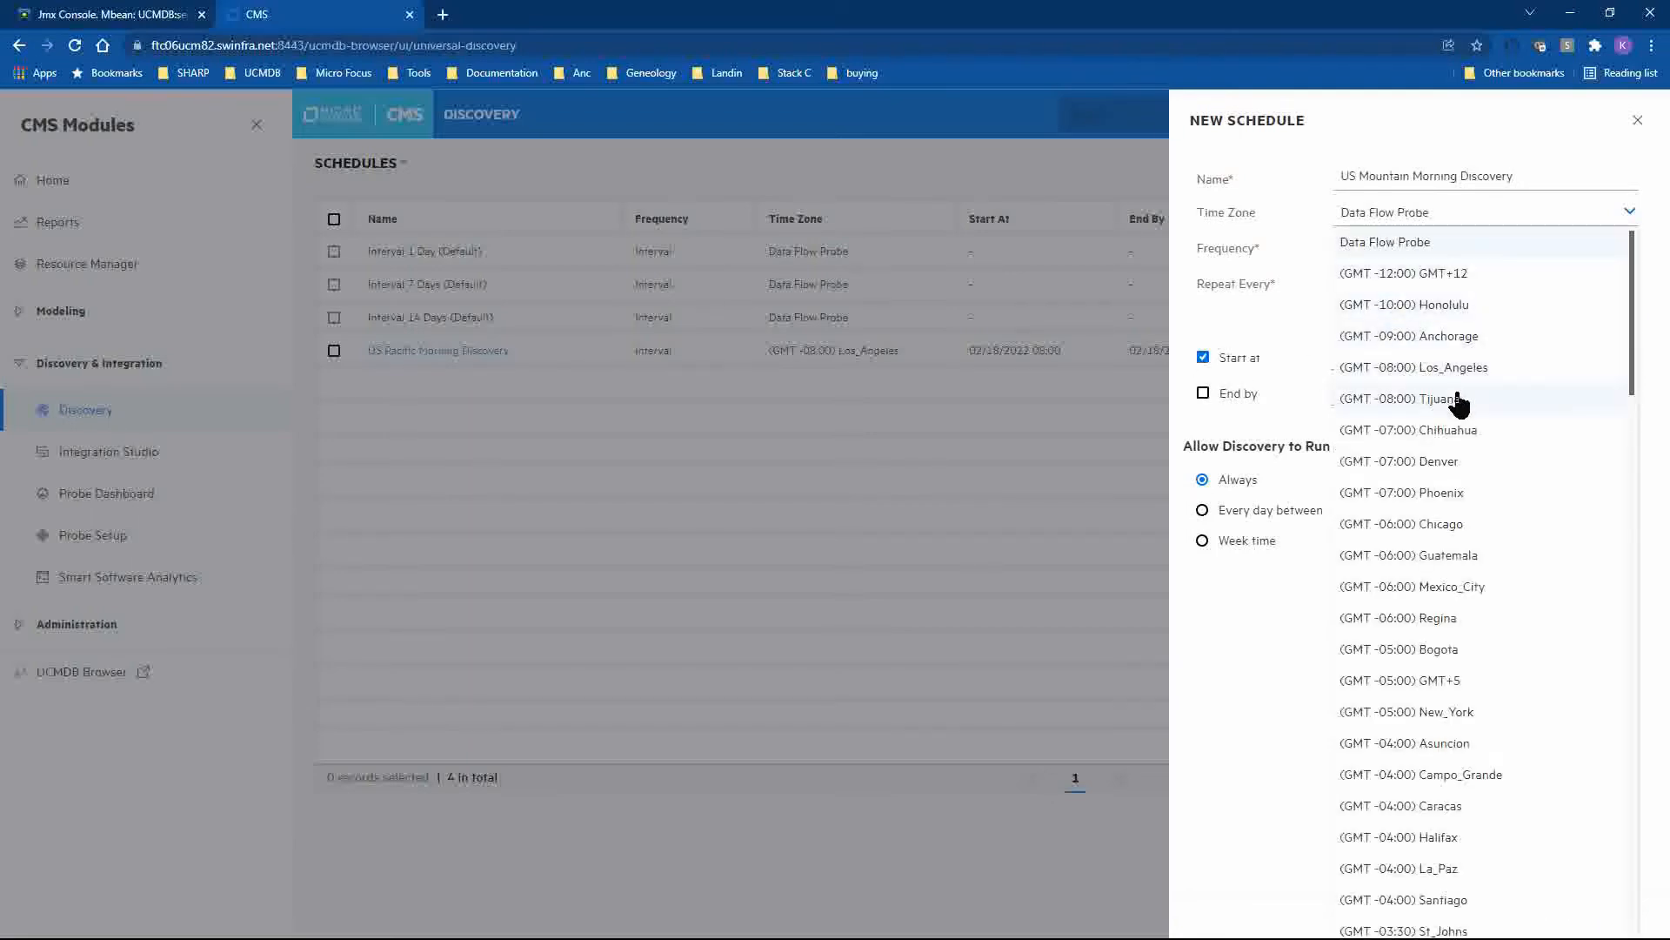
pyautogui.click(1463, 459)
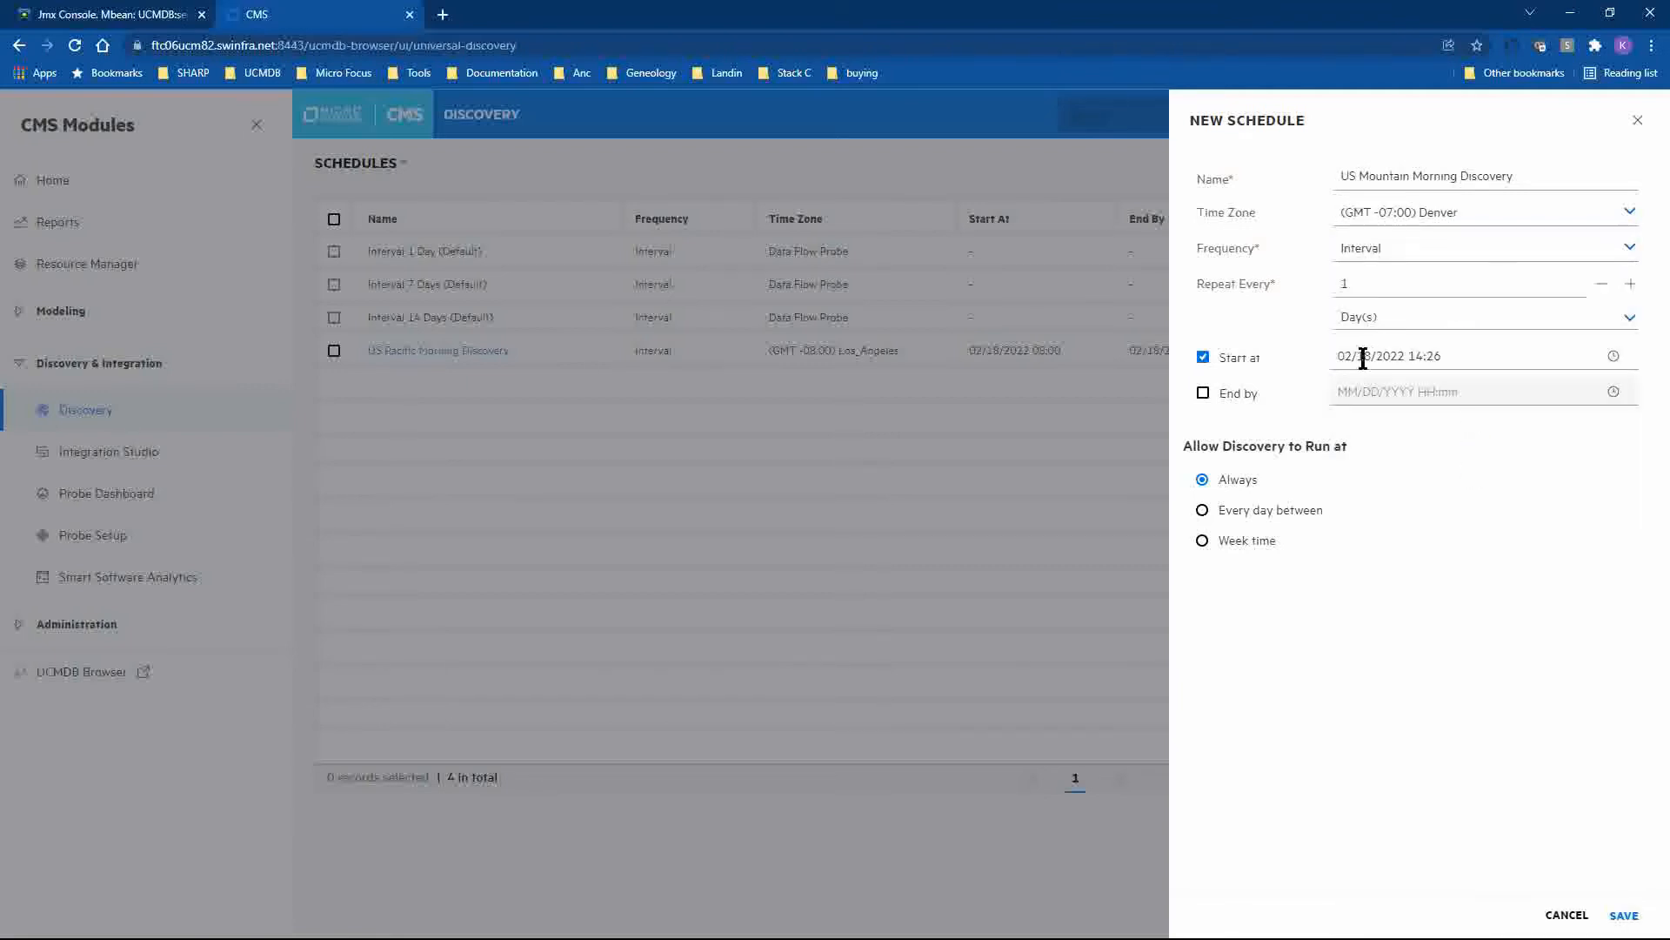
# Set the US Mountain Morning Discovery schedule's start time to 02/18/2022 08:00
pyautogui.click(1418, 355)
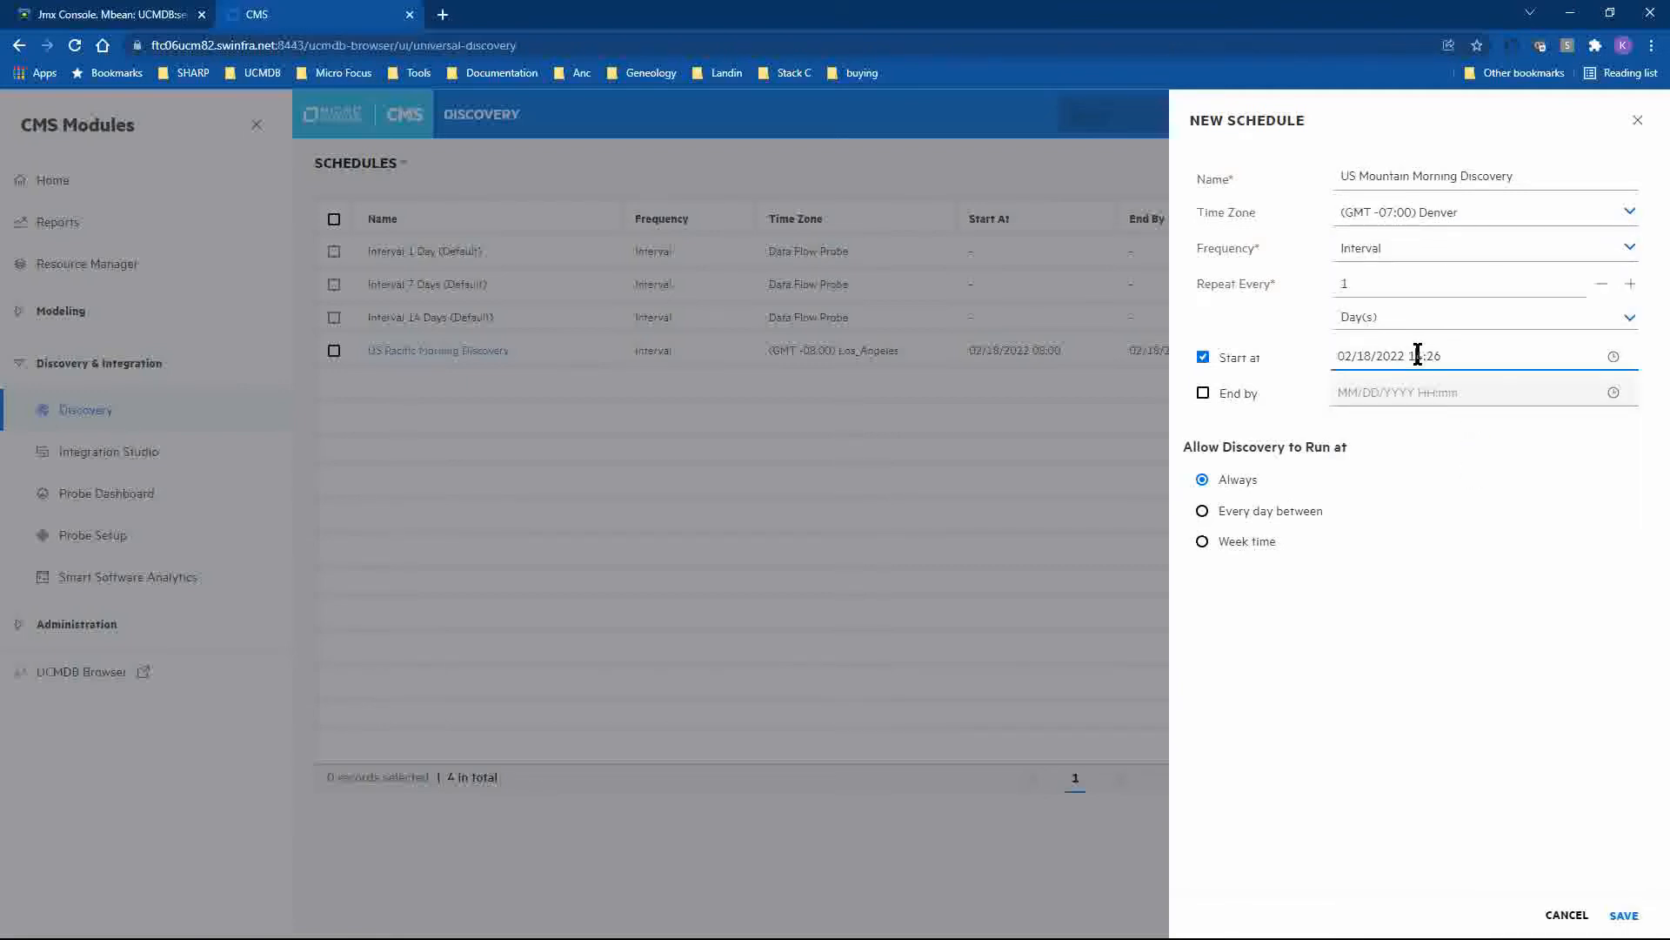
pyautogui.click(1419, 355)
pyautogui.doubleClick(1437, 357)
pyautogui.write('00')
# Enable an end time of 02/18/2022 17:00 for the US Mountain Morning Discovery schedule and save it
pyautogui.click(1203, 393)
pyautogui.click(1613, 392)
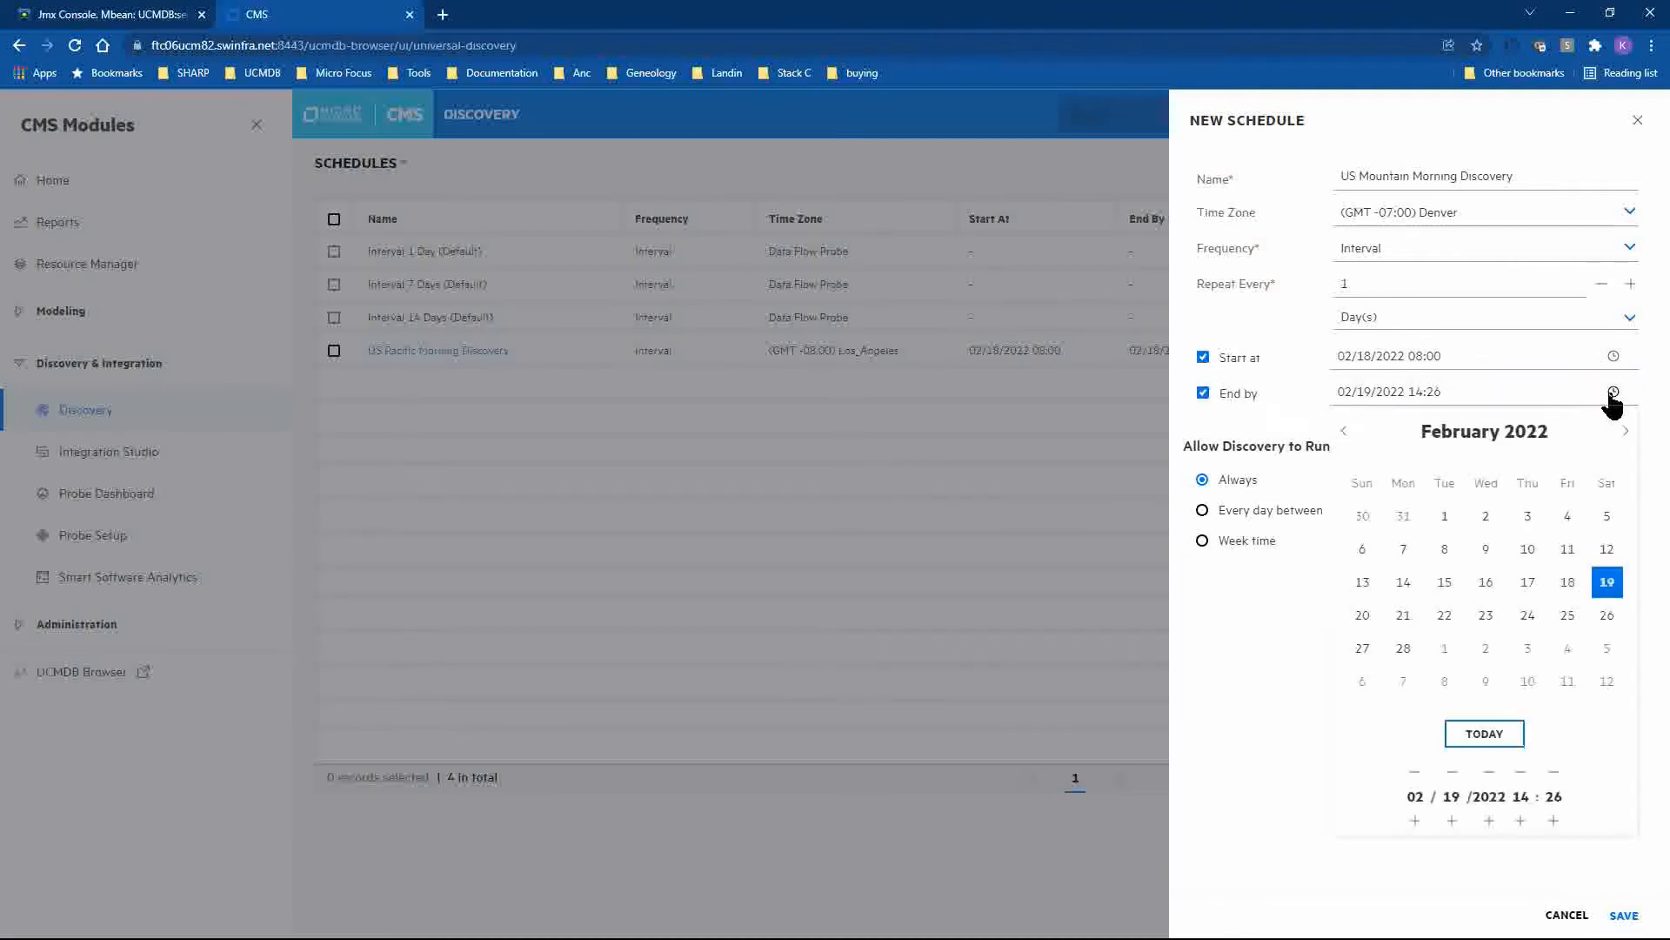
pyautogui.click(1570, 585)
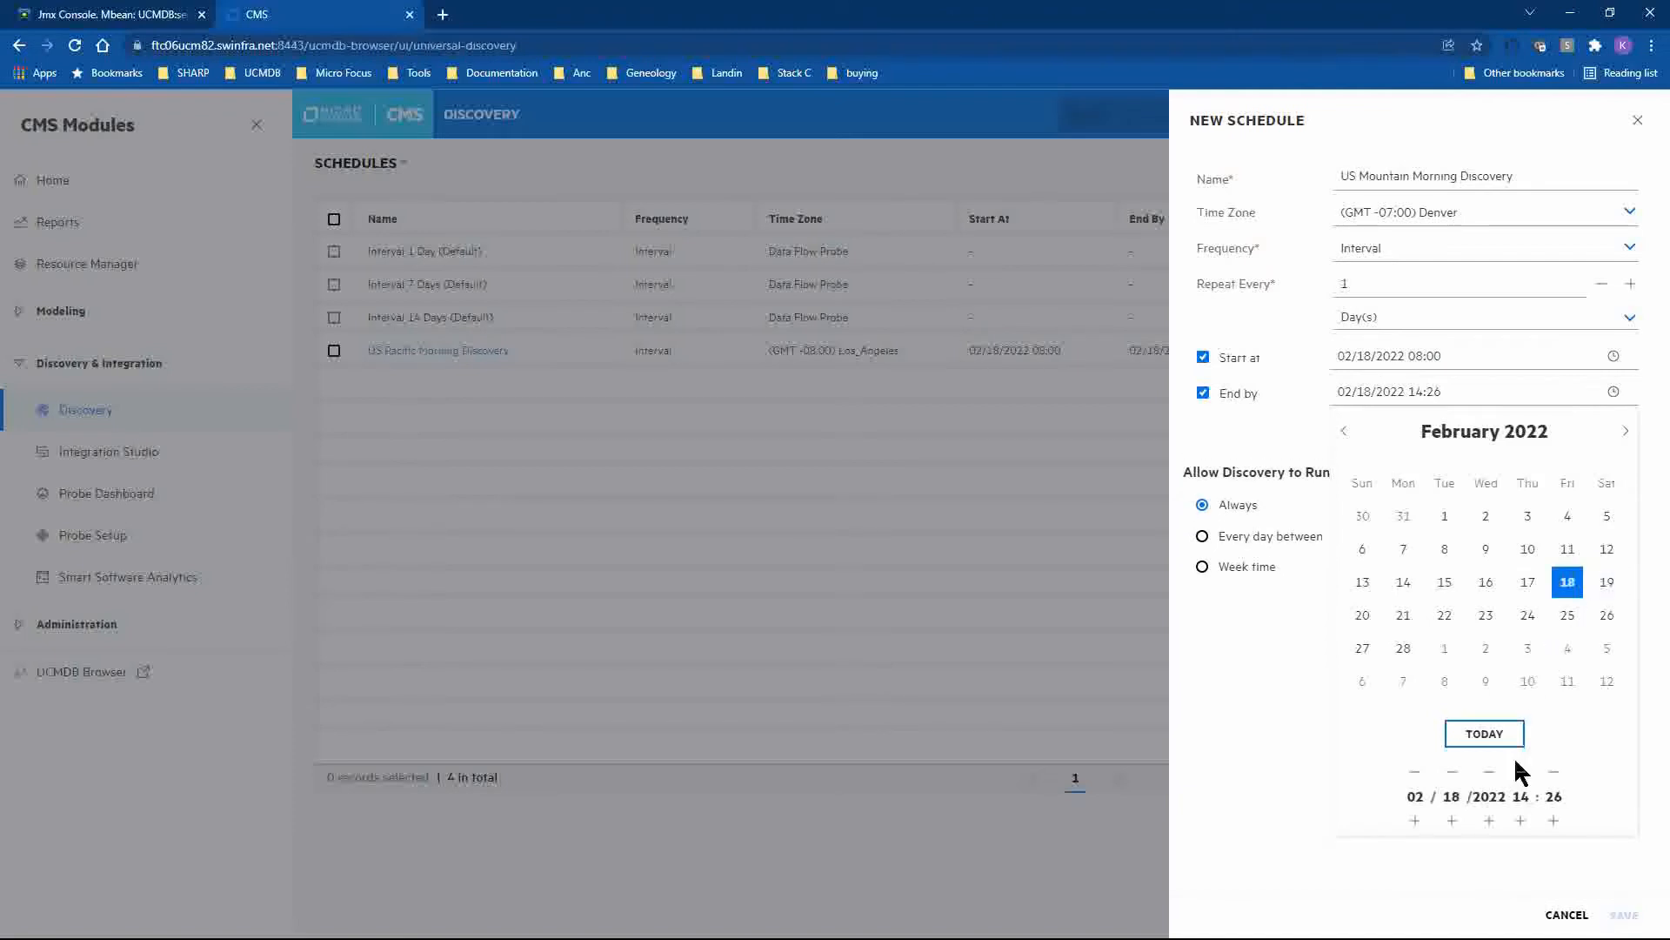
pyautogui.click(1521, 820)
pyautogui.click(1521, 820)
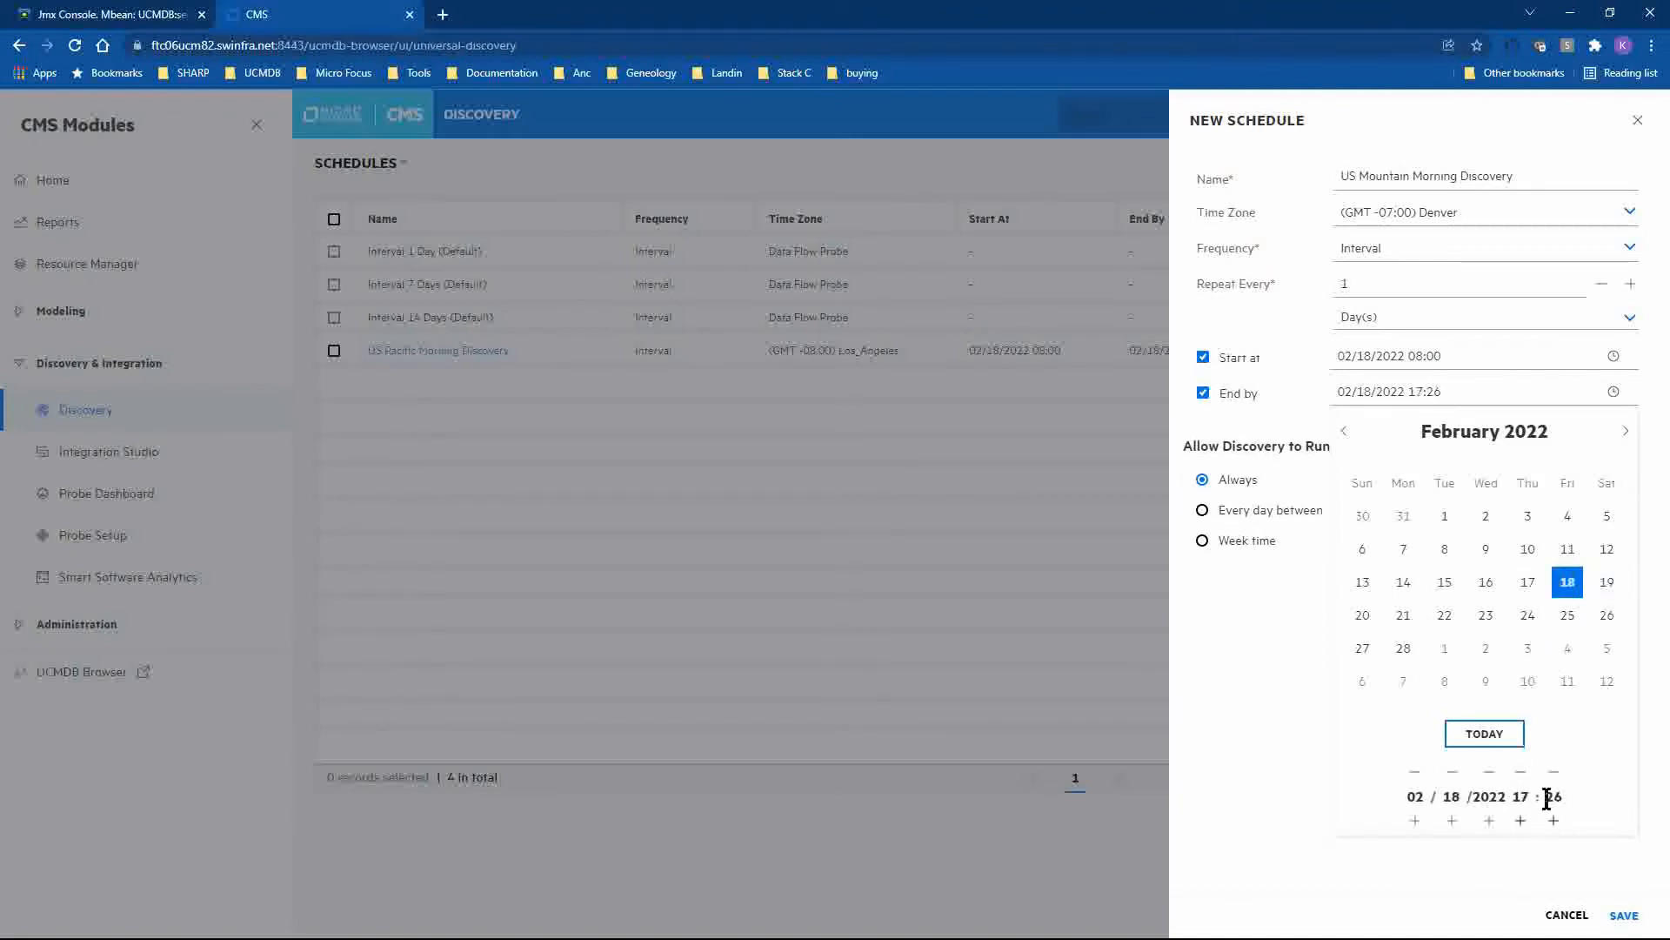
pyautogui.doubleClick(1553, 796)
pyautogui.click(1553, 773)
pyautogui.click(1554, 773)
pyautogui.click(1554, 772)
pyautogui.click(1554, 773)
pyautogui.click(1553, 773)
pyautogui.click(1615, 393)
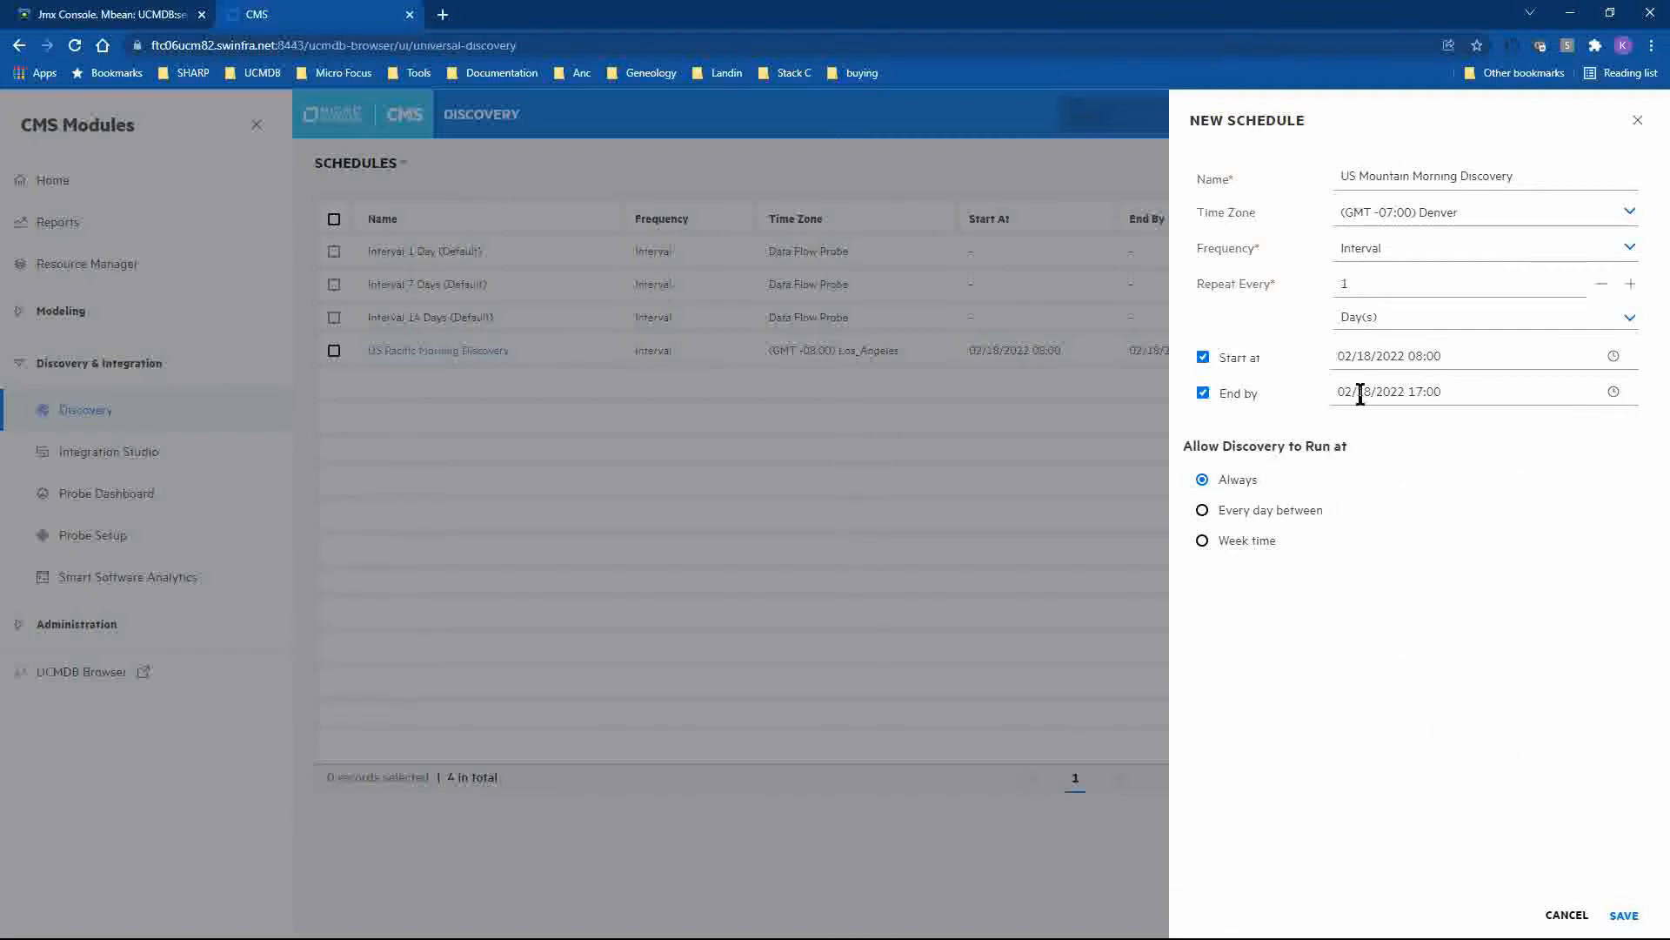
pyautogui.click(1622, 915)
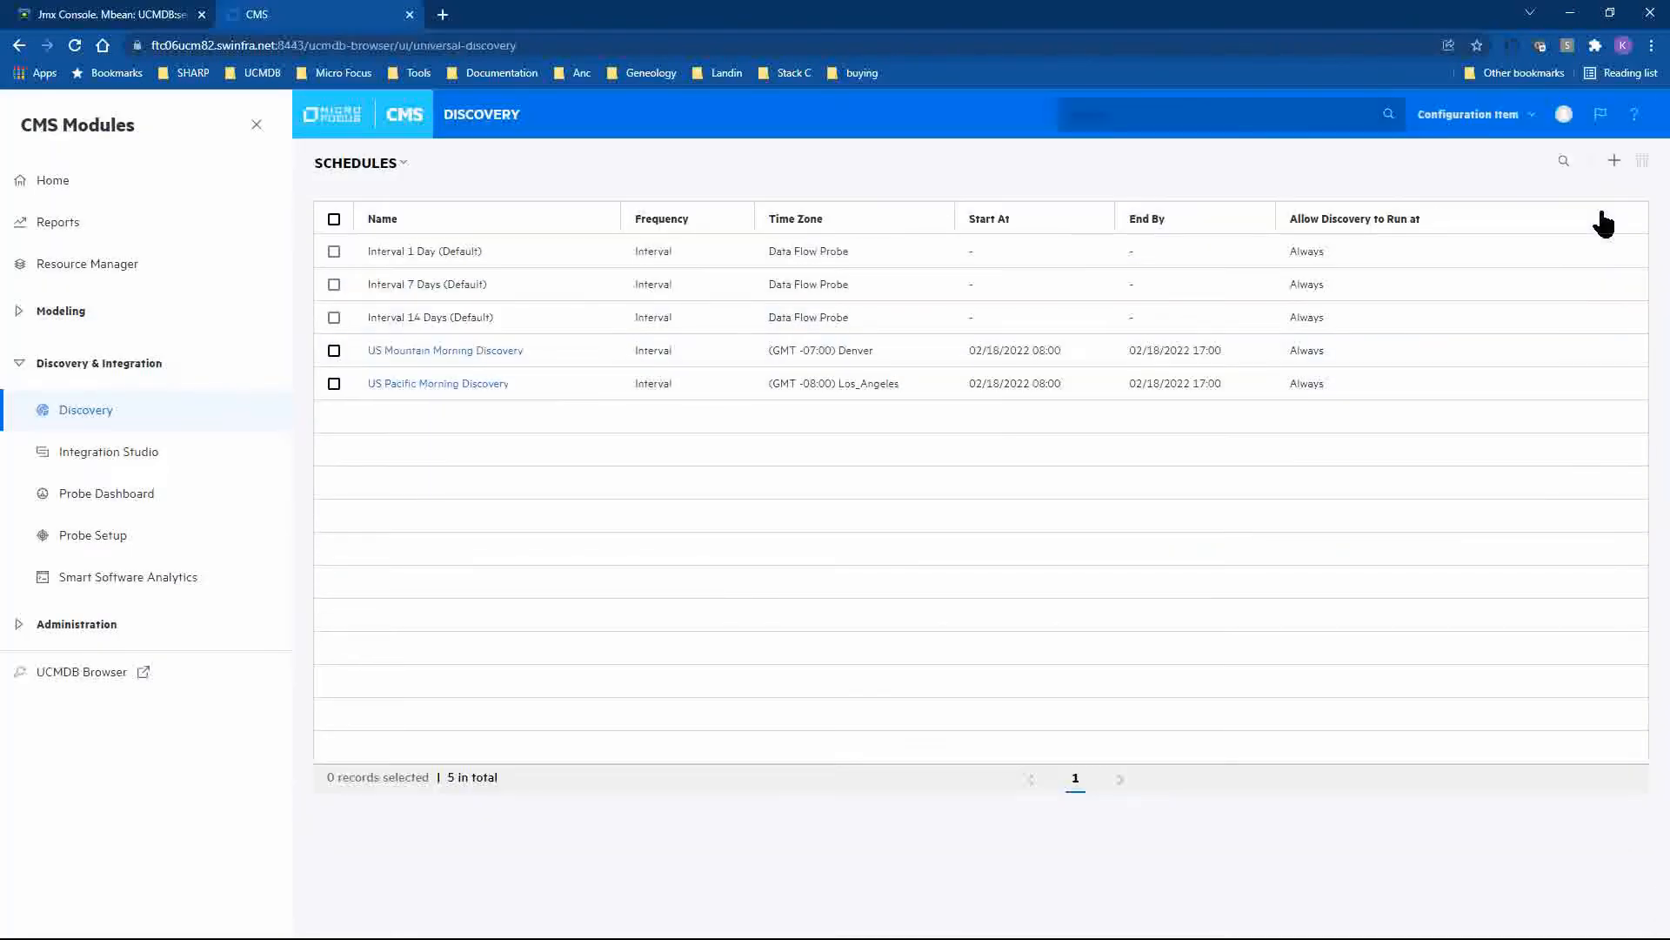
# Start a new schedule named US Pacific After Hours with the time zone (GMT -08:00) Los_Angeles
pyautogui.click(1614, 161)
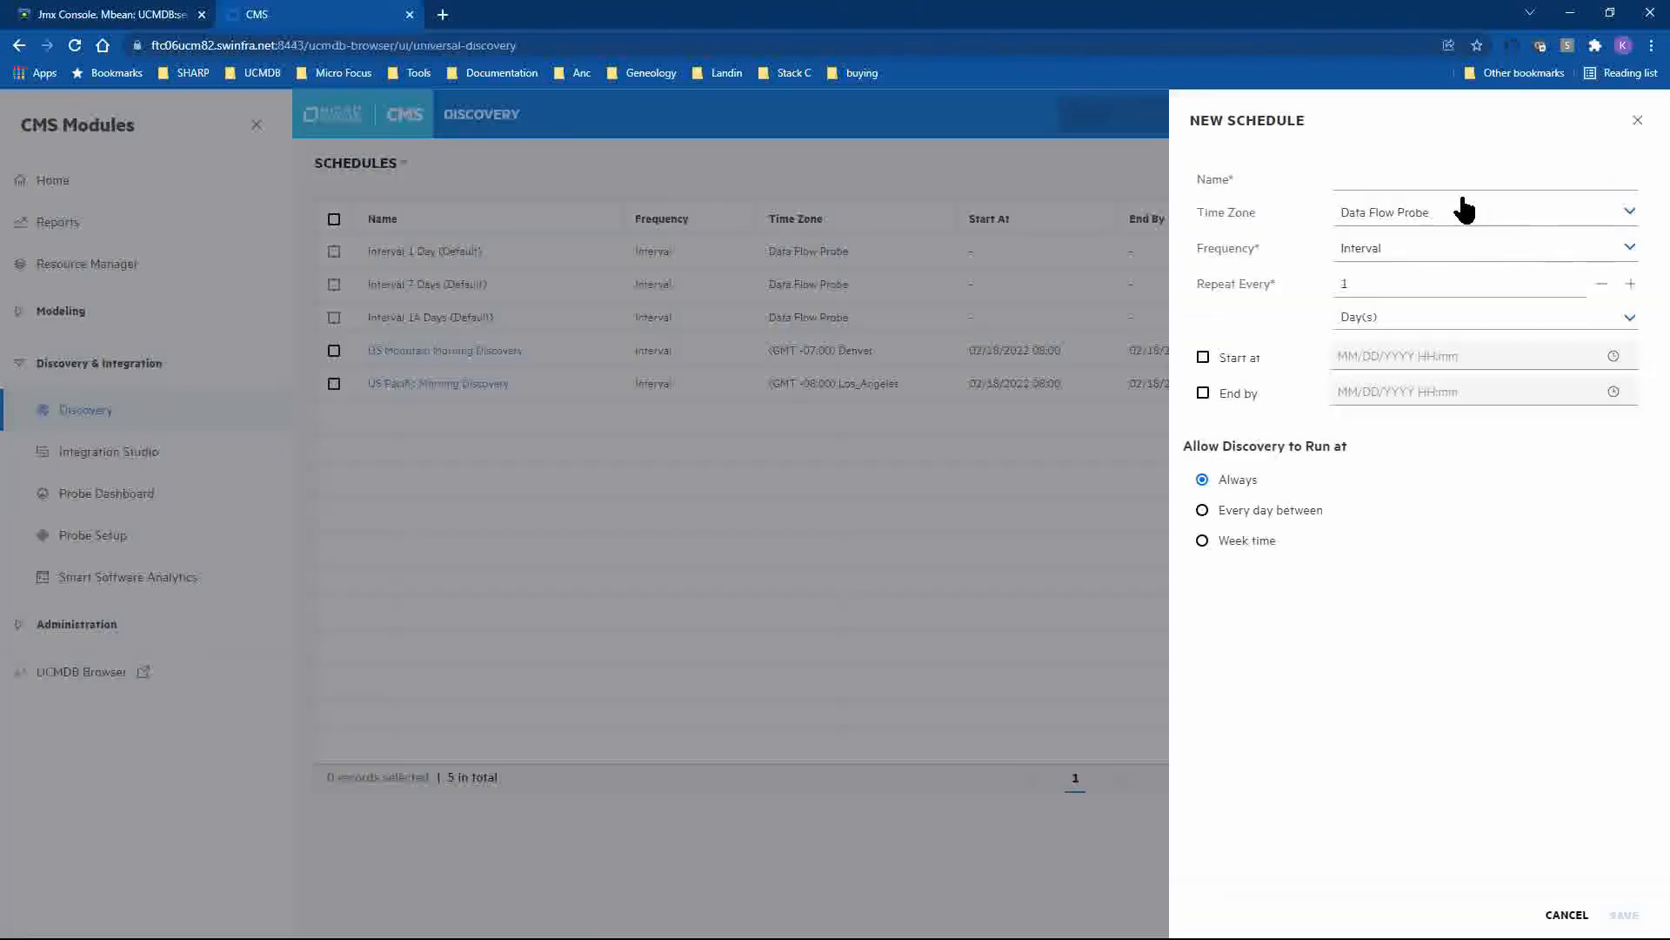
pyautogui.click(1392, 173)
pyautogui.write('US Pacific After Hours')
pyautogui.click(1404, 216)
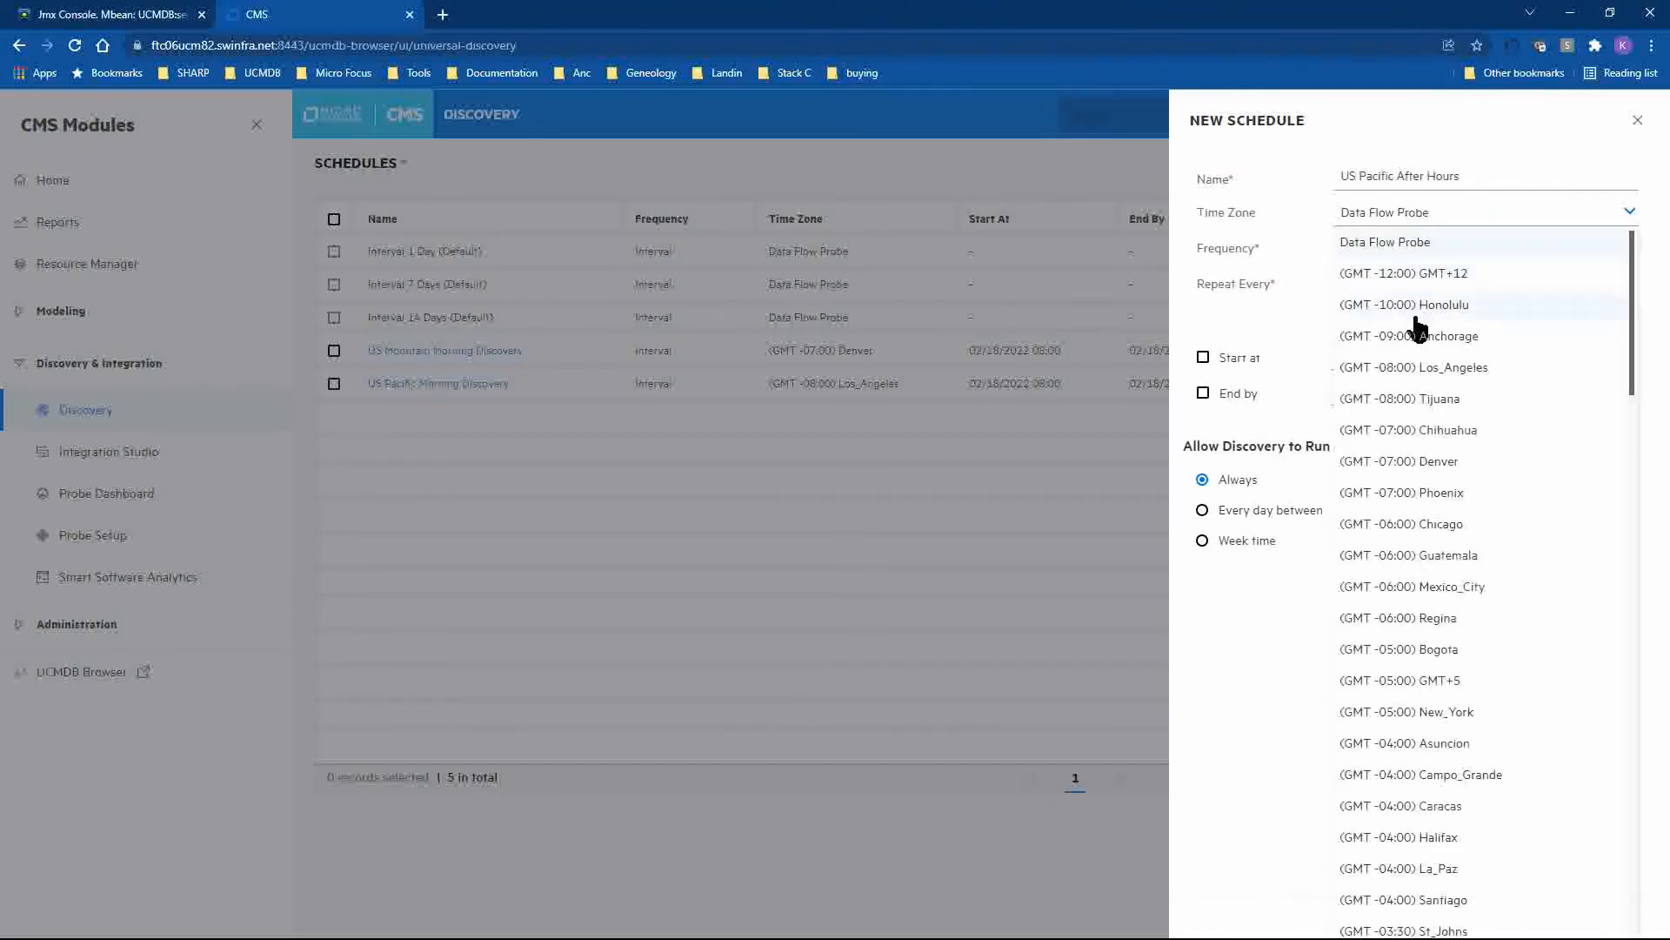
pyautogui.click(1444, 367)
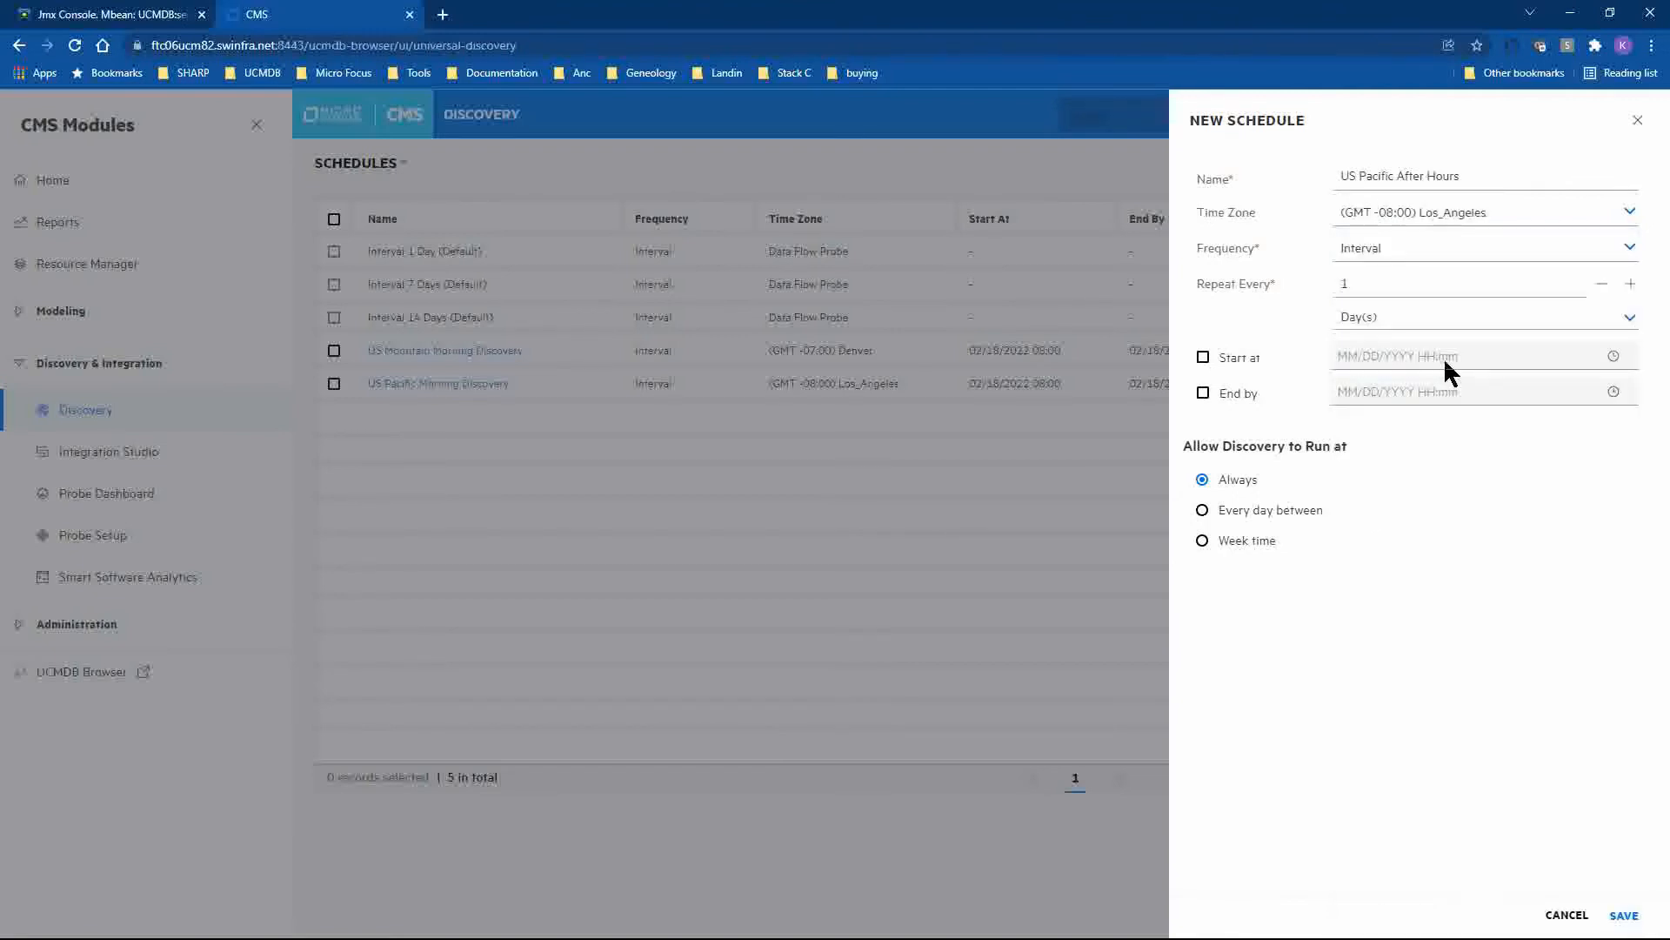
# Enable a start time of 02/18/2022 17:00 for the US Pacific After Hours schedule and save it
pyautogui.click(1203, 358)
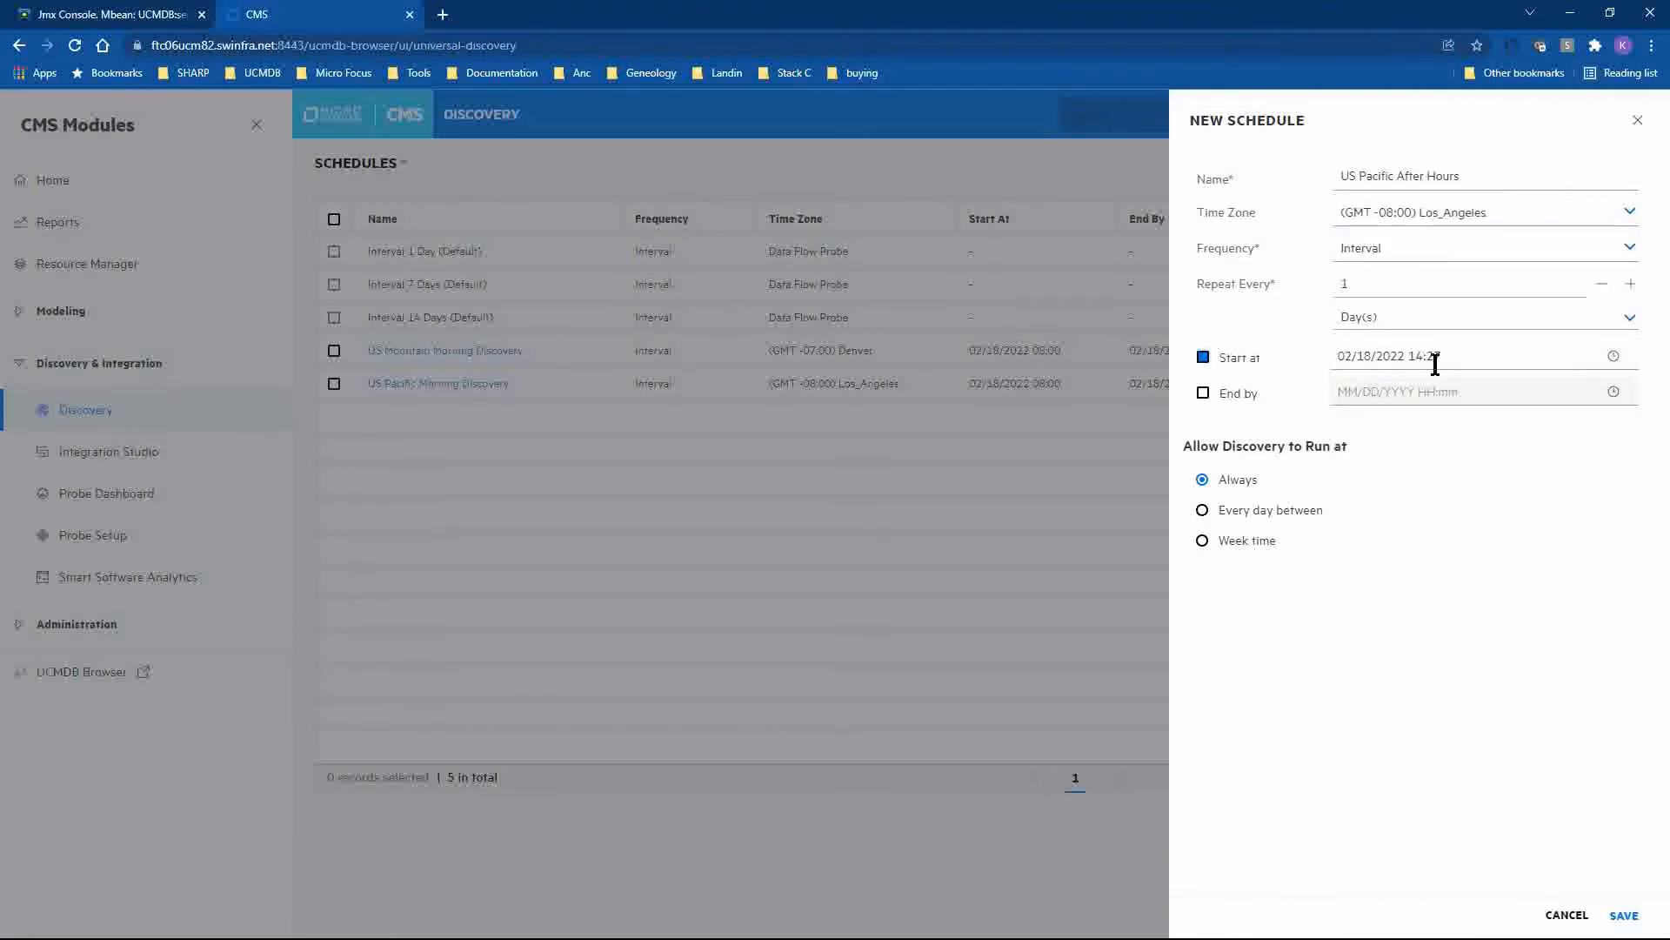
pyautogui.click(1418, 355)
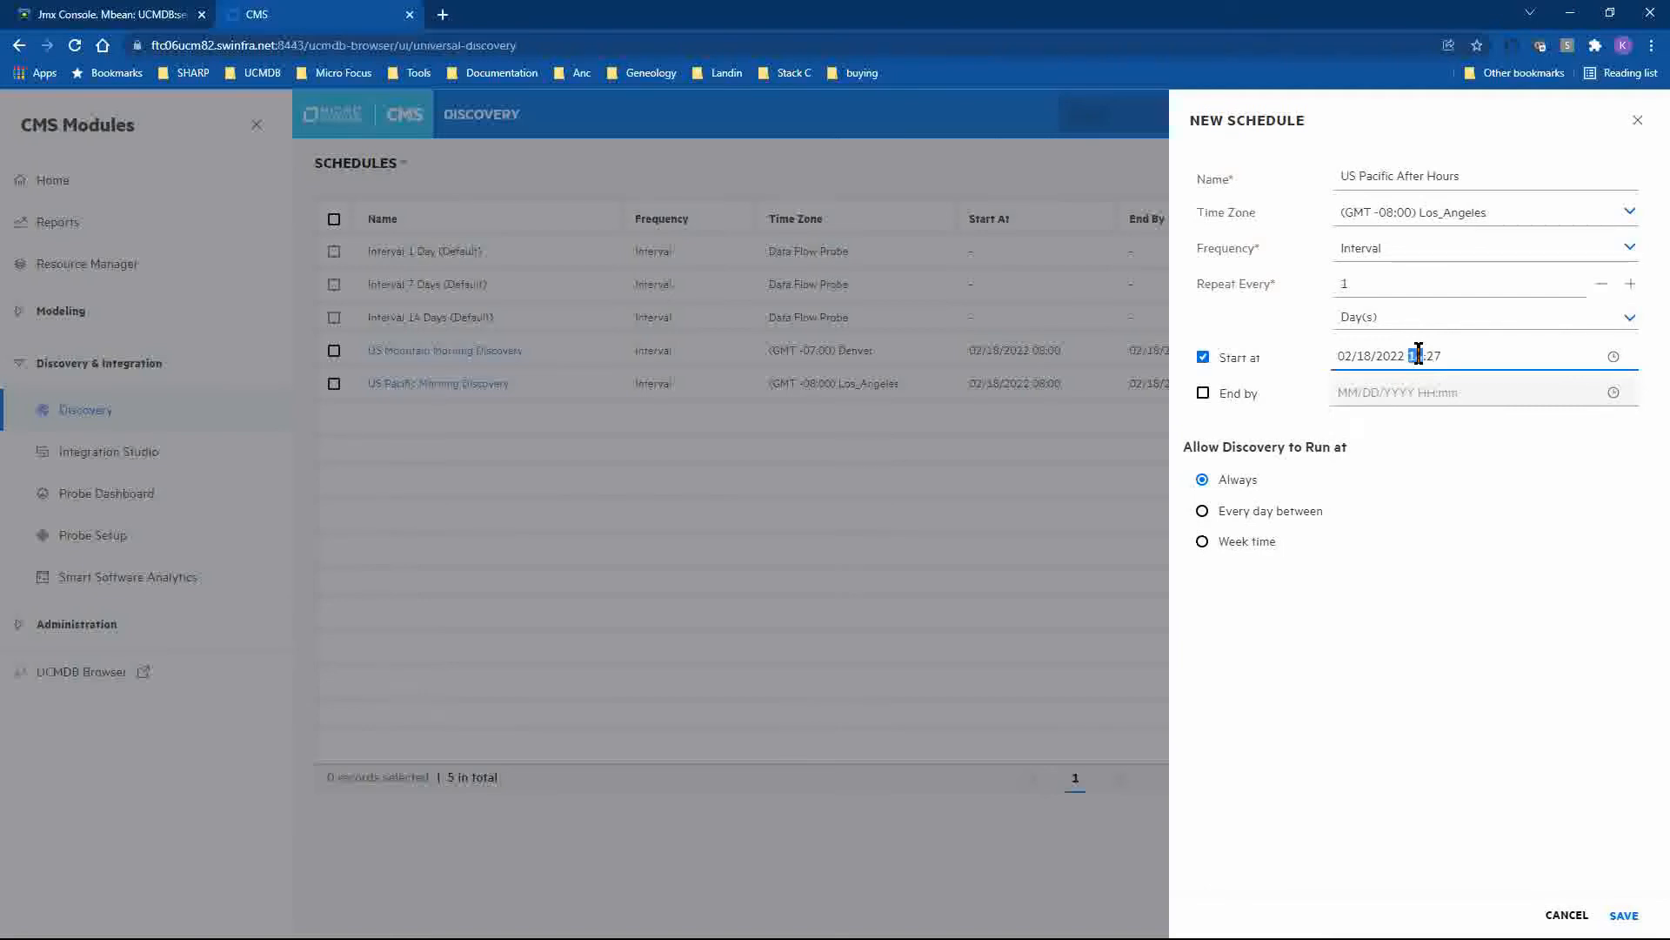
pyautogui.click(1614, 357)
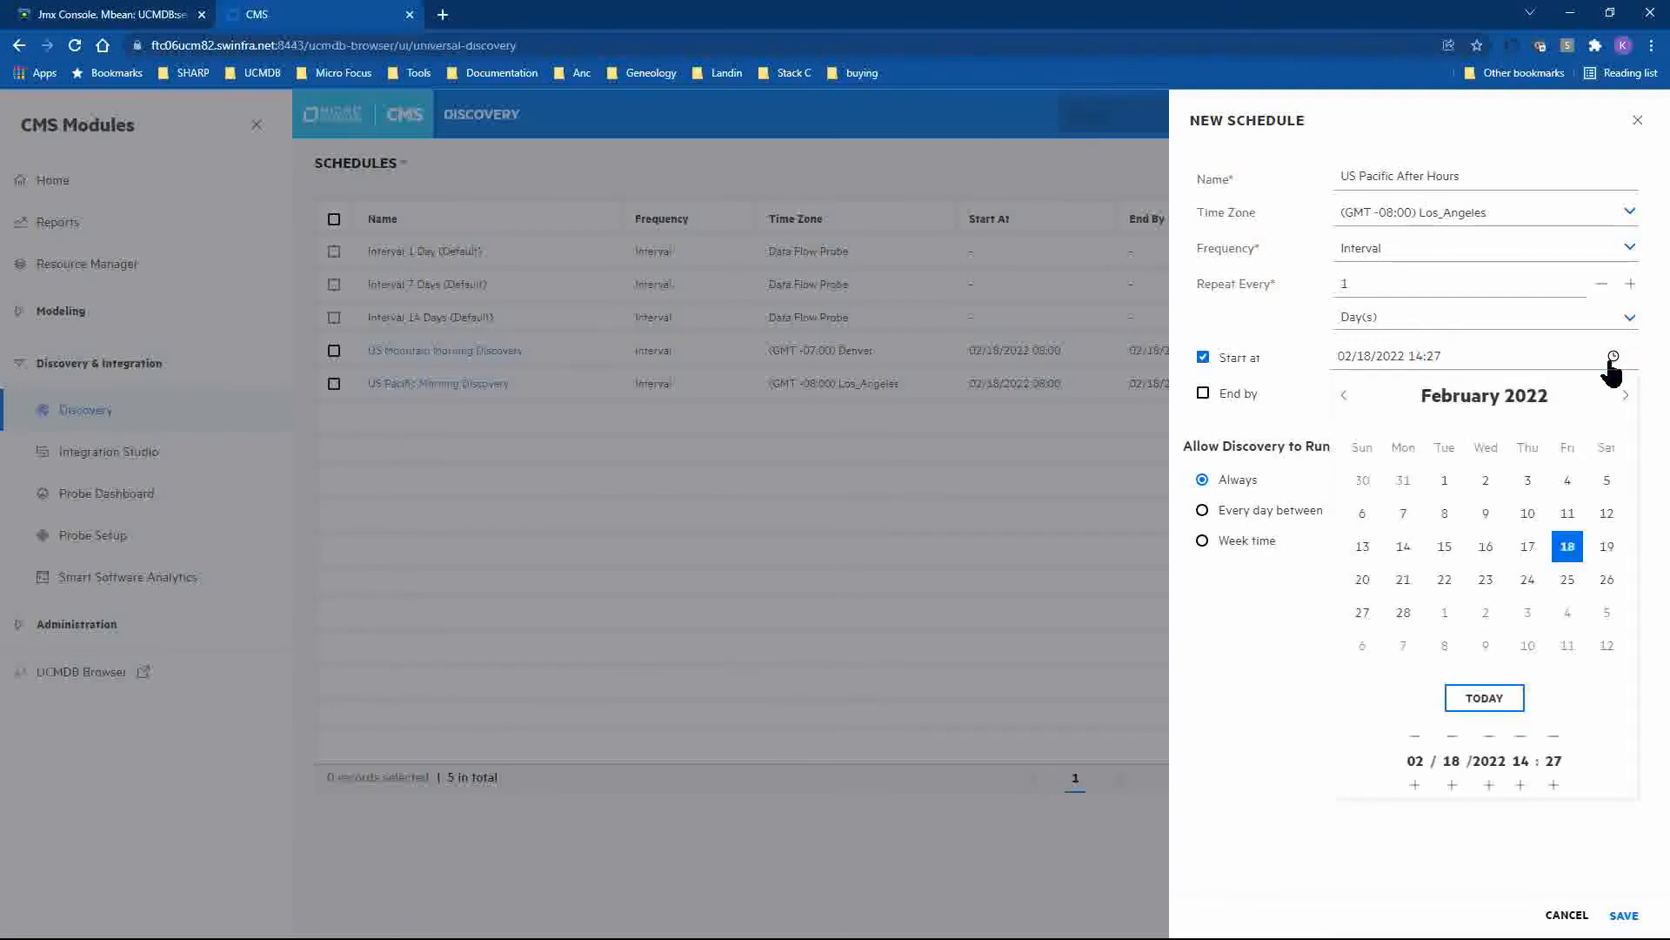
pyautogui.click(1522, 785)
pyautogui.click(1554, 739)
pyautogui.click(1554, 740)
pyautogui.click(1554, 740)
pyautogui.click(1555, 739)
pyautogui.click(1612, 362)
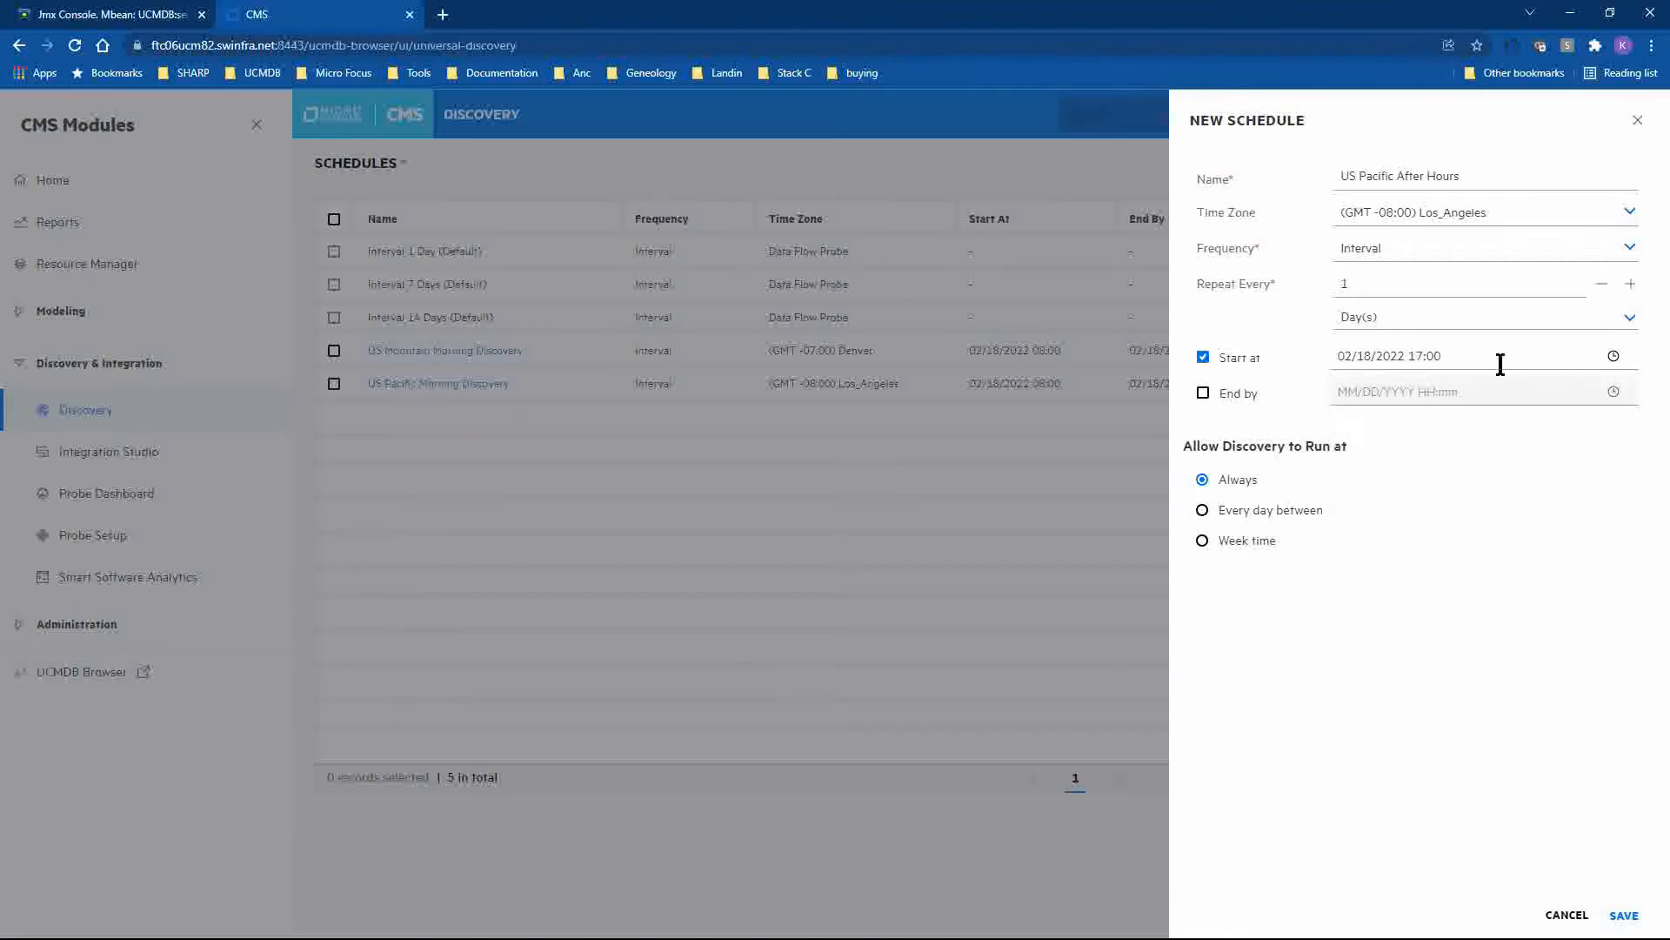
pyautogui.click(1623, 914)
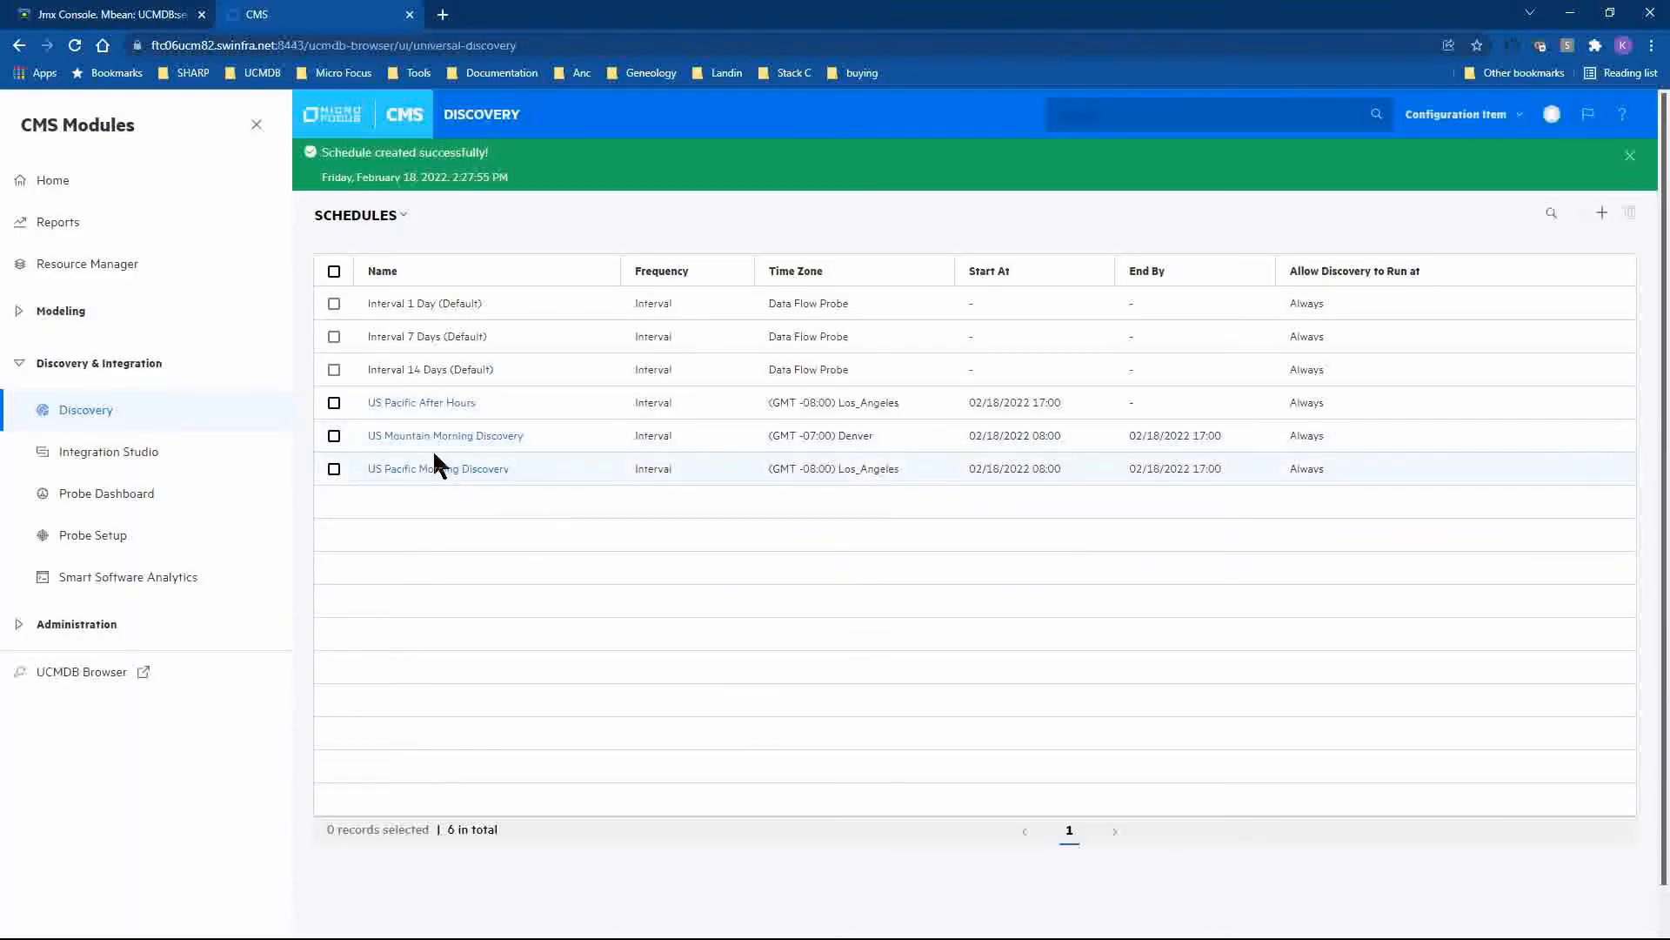
# Start a new schedule named US Mountain After Hours with the time zone (GMT -07:00) Denver
pyautogui.click(1601, 215)
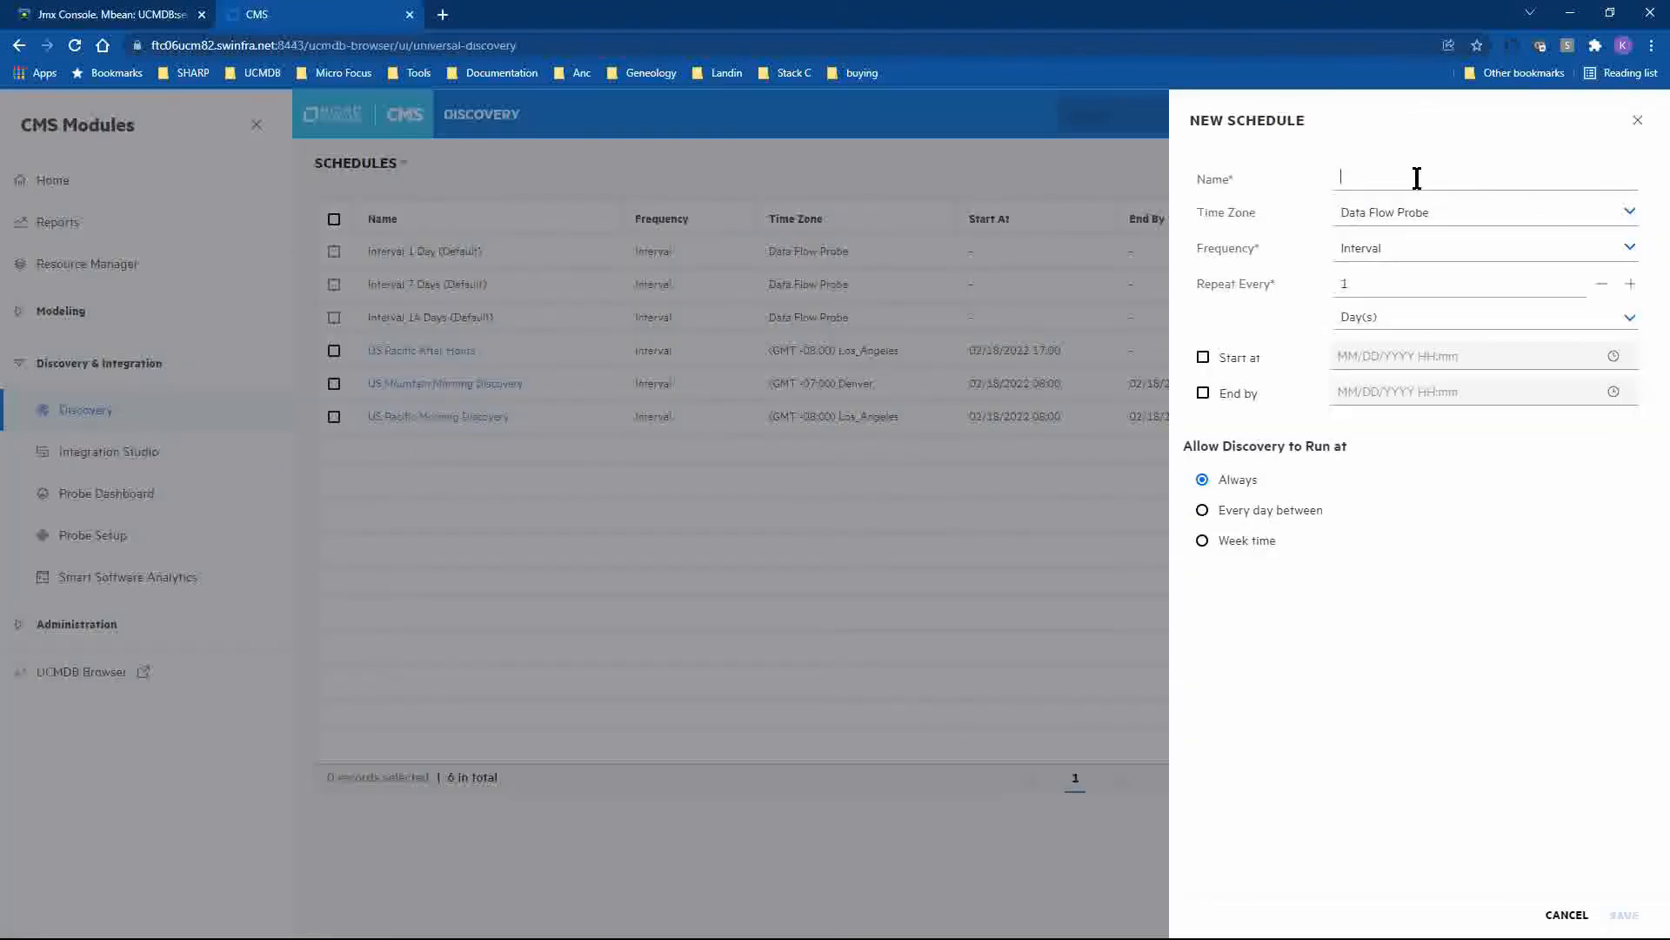
pyautogui.write('US Mountain')
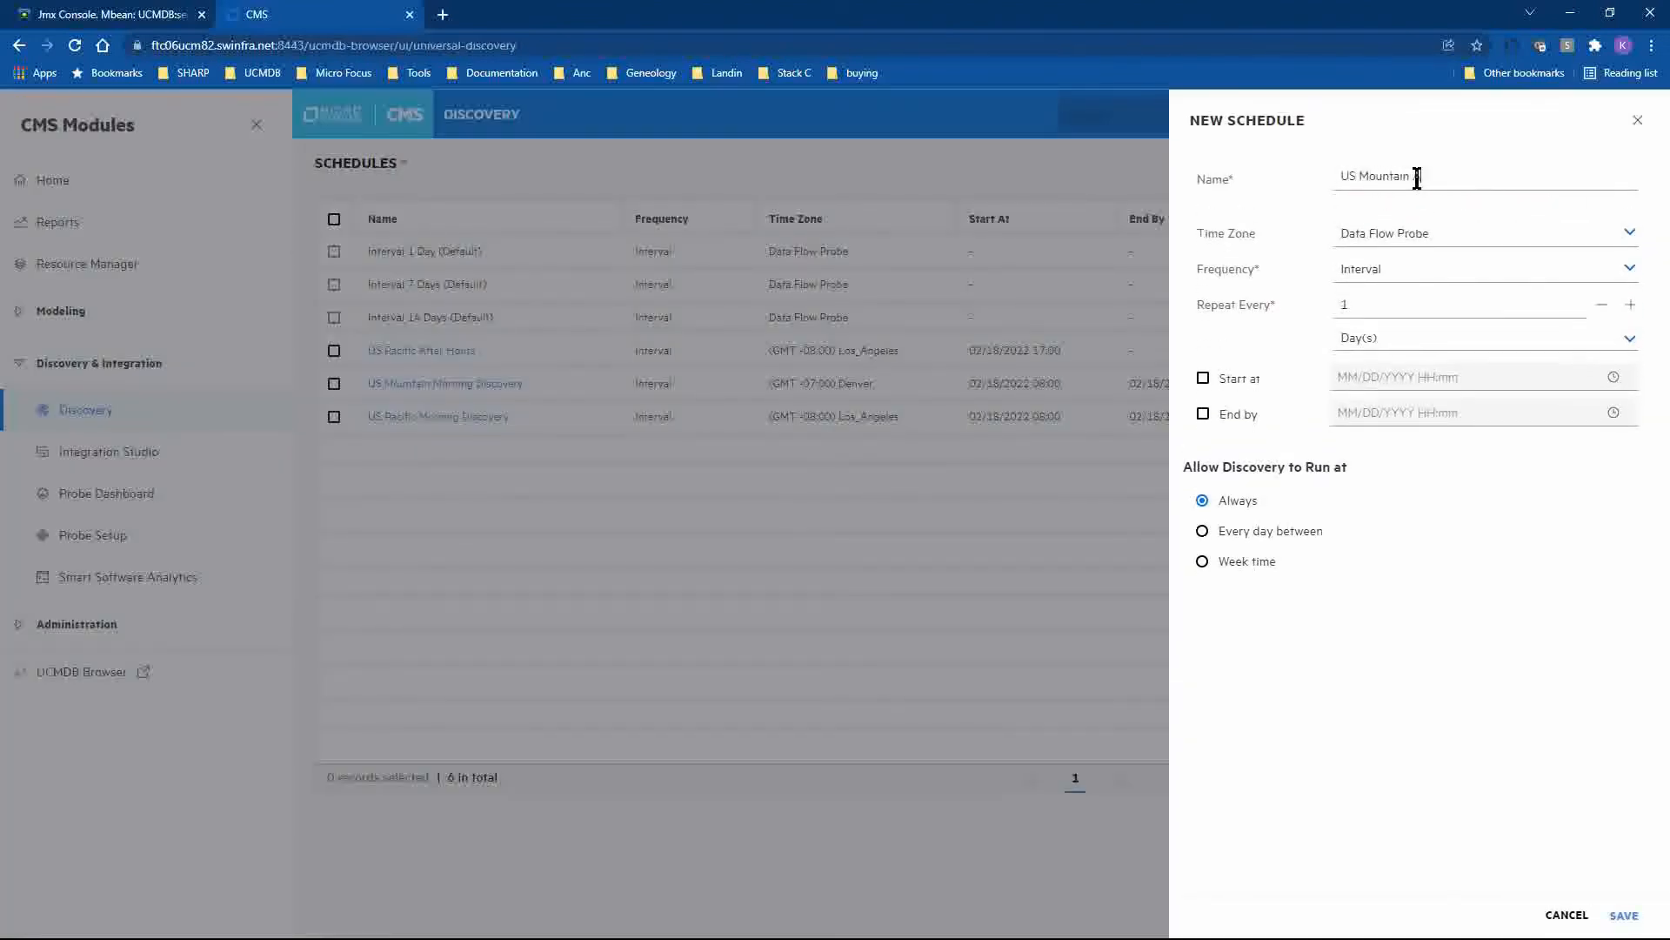
pyautogui.write(' After Hours')
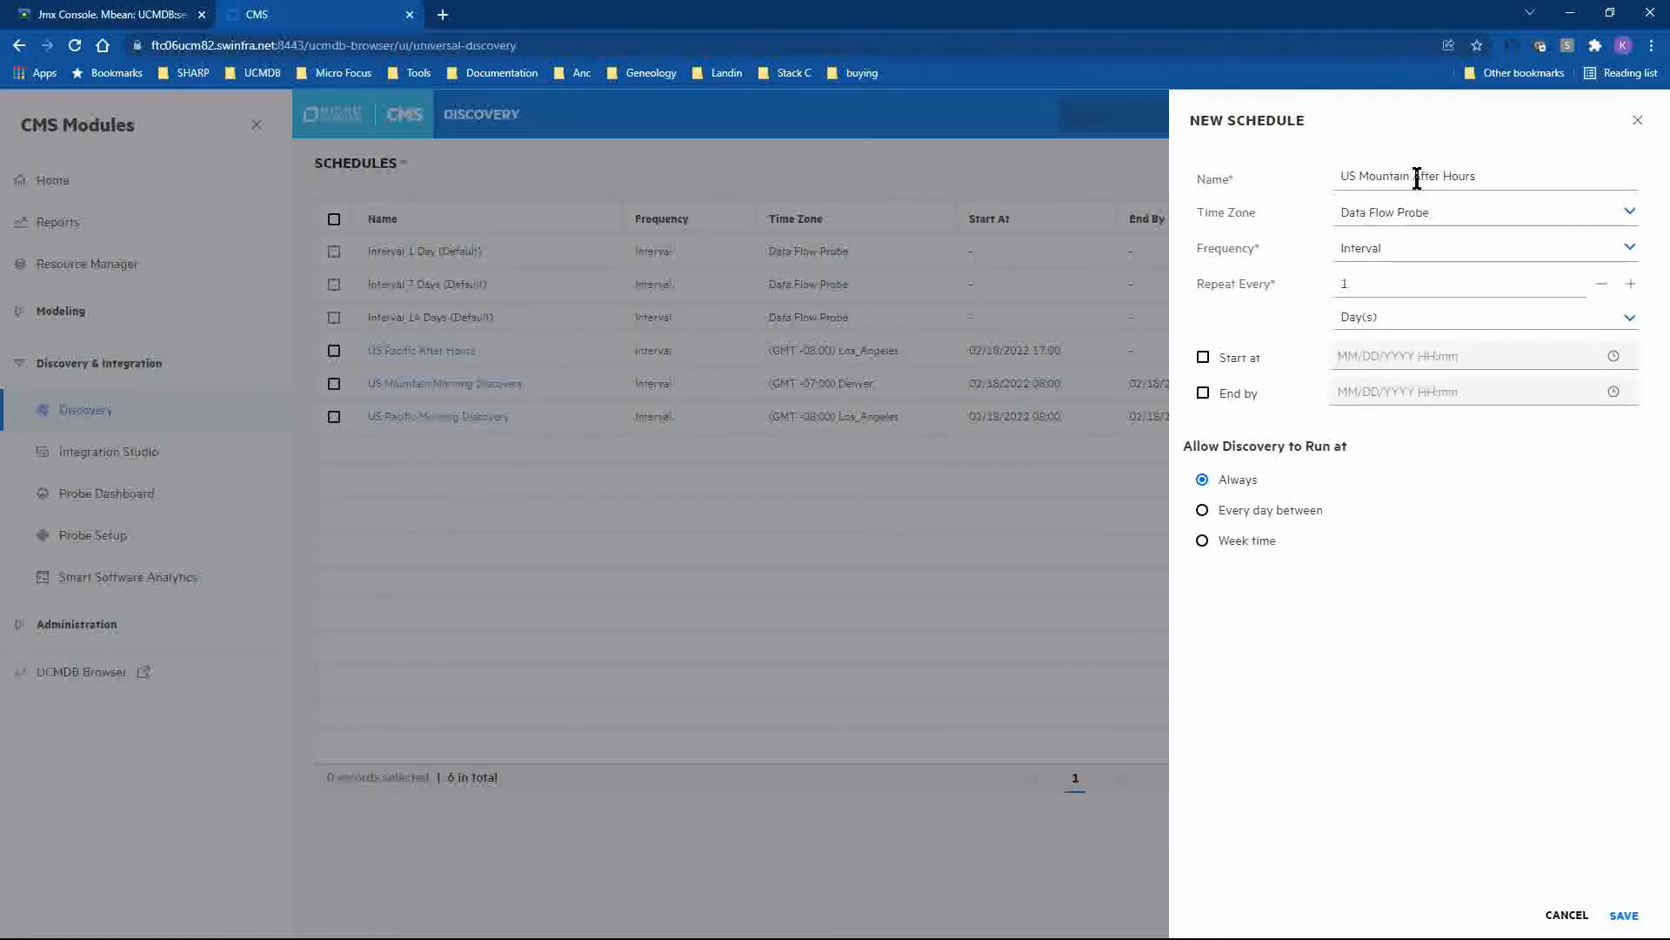
pyautogui.click(1396, 215)
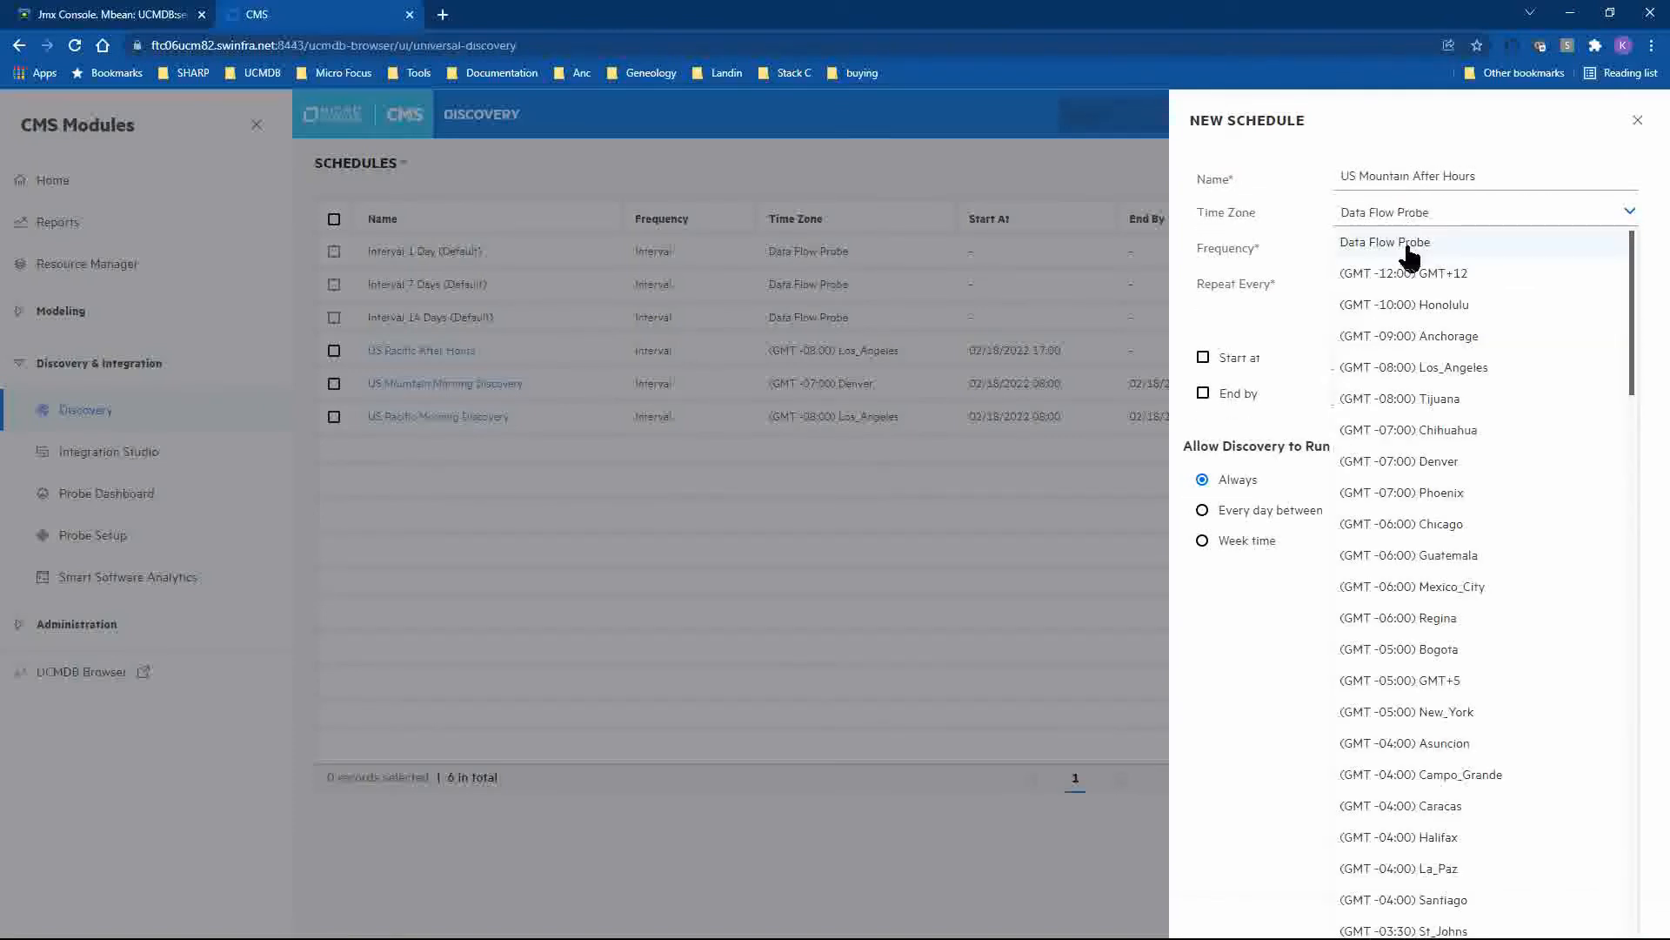
pyautogui.click(1432, 465)
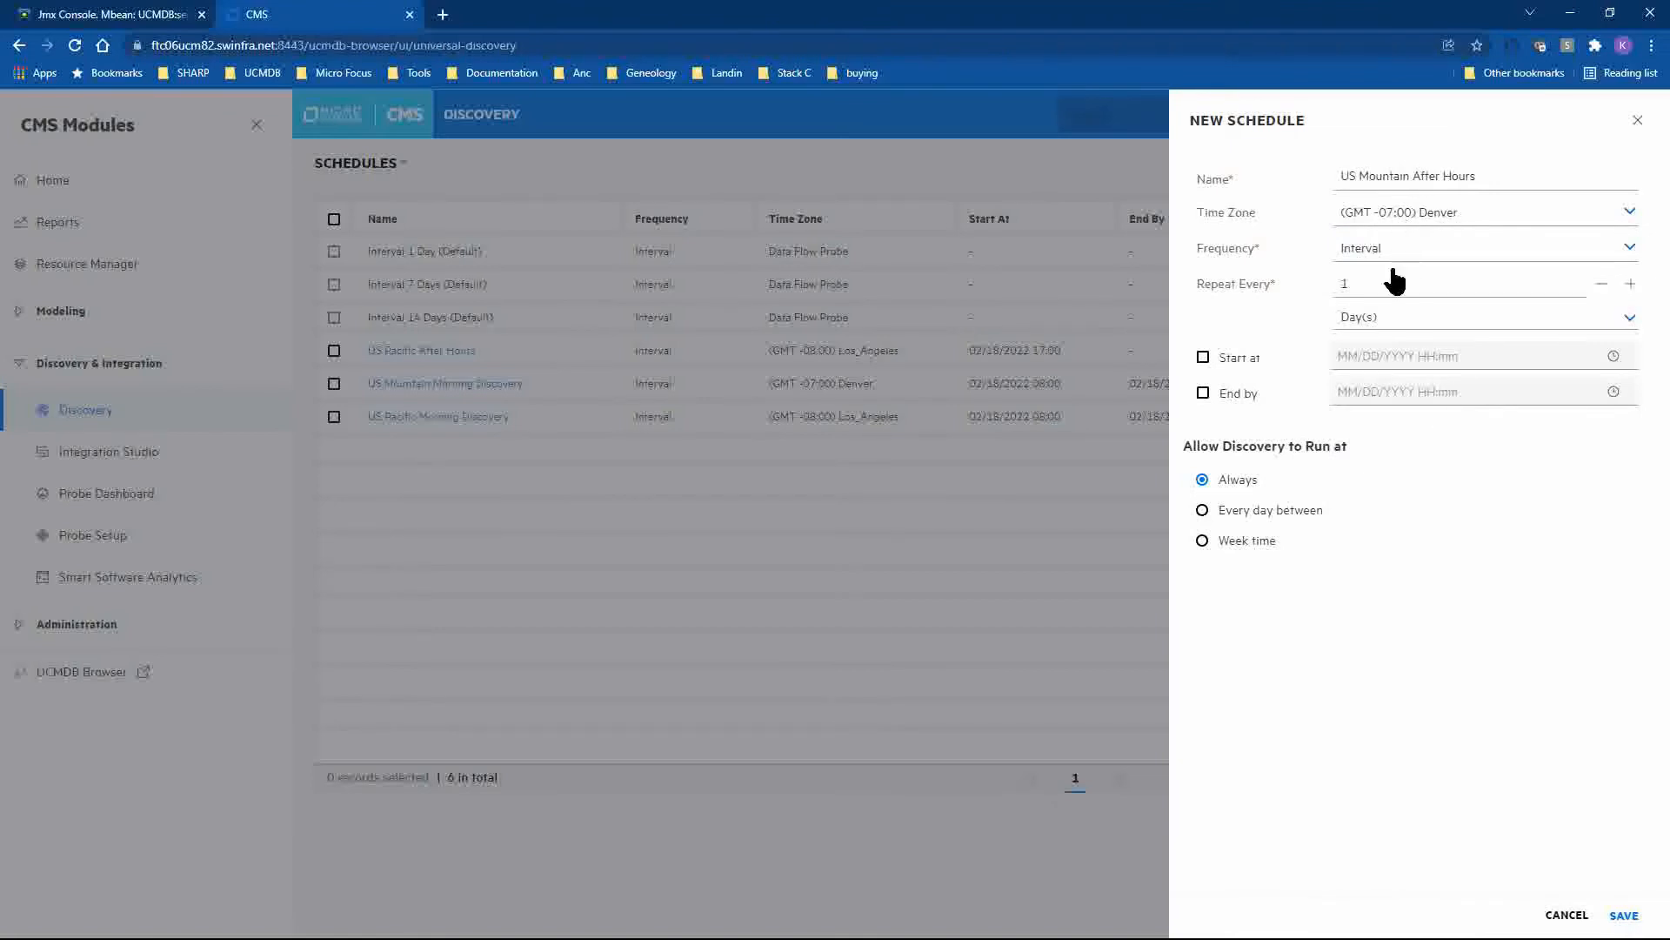
pyautogui.click(1396, 320)
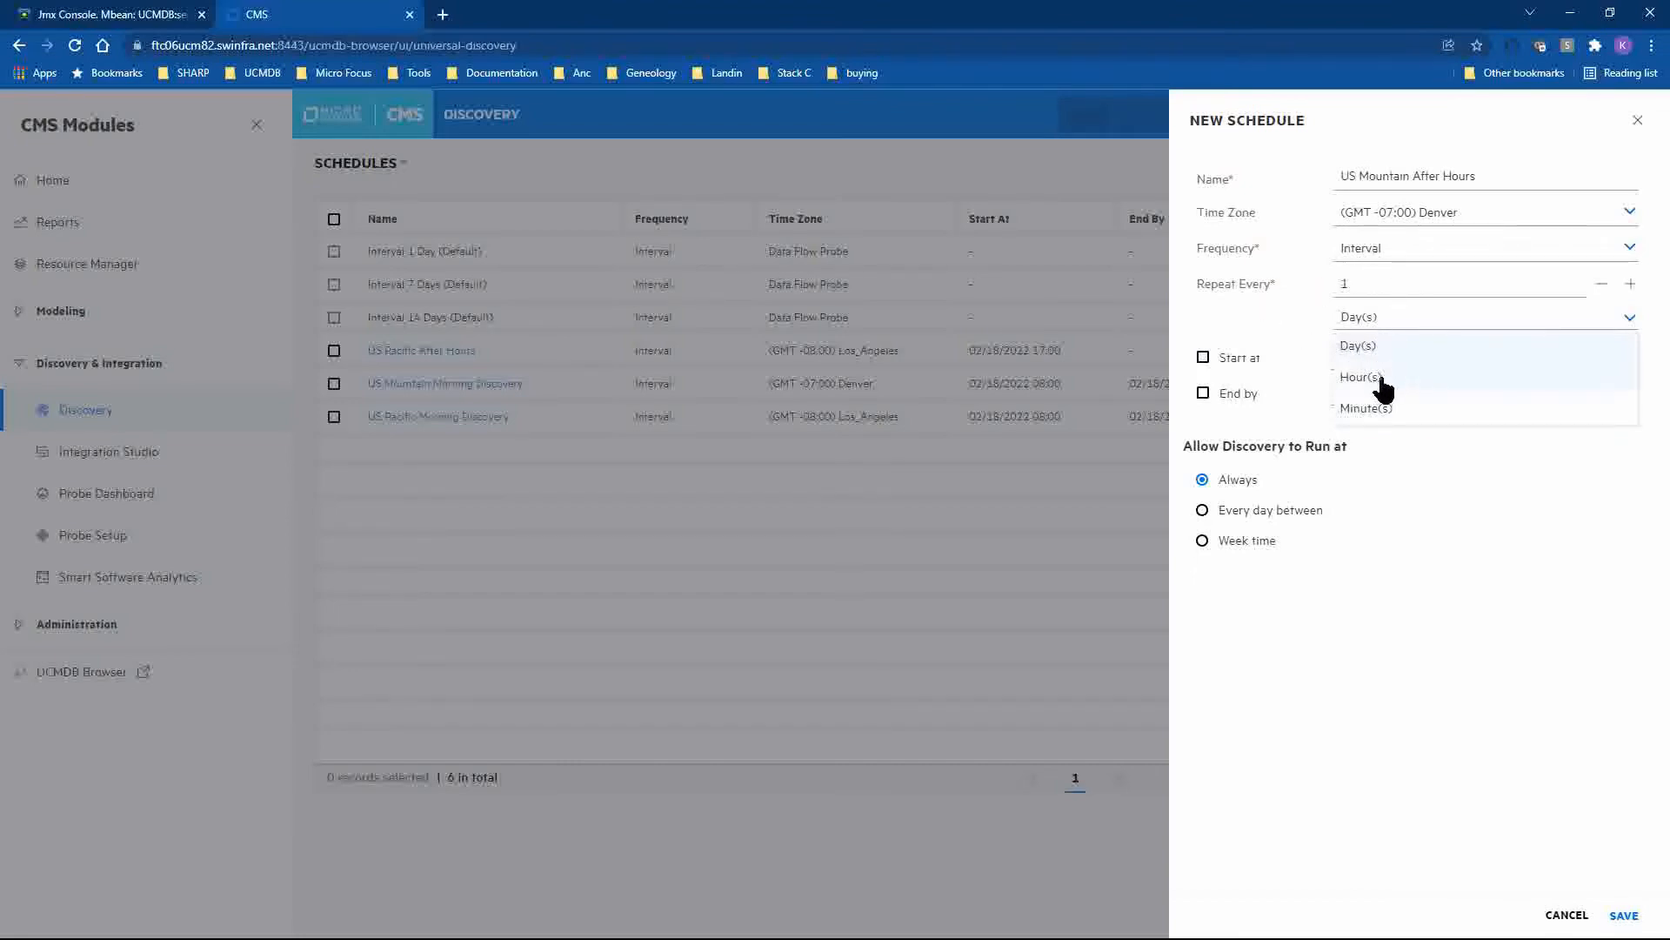
pyautogui.click(1292, 308)
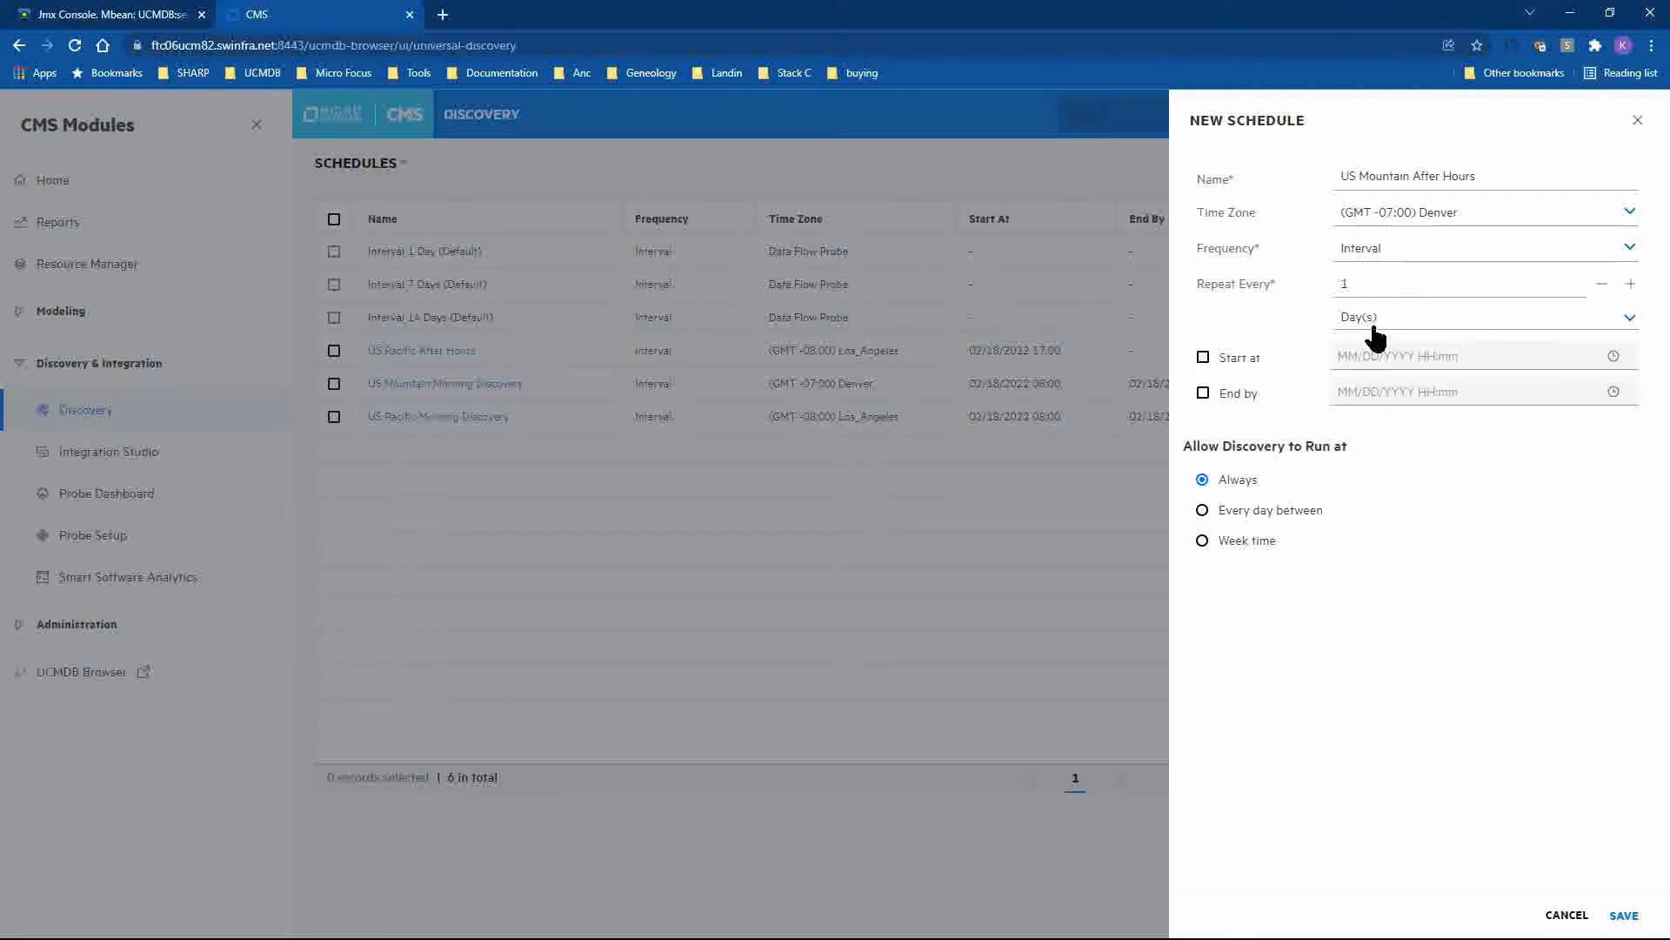
pyautogui.click(1373, 253)
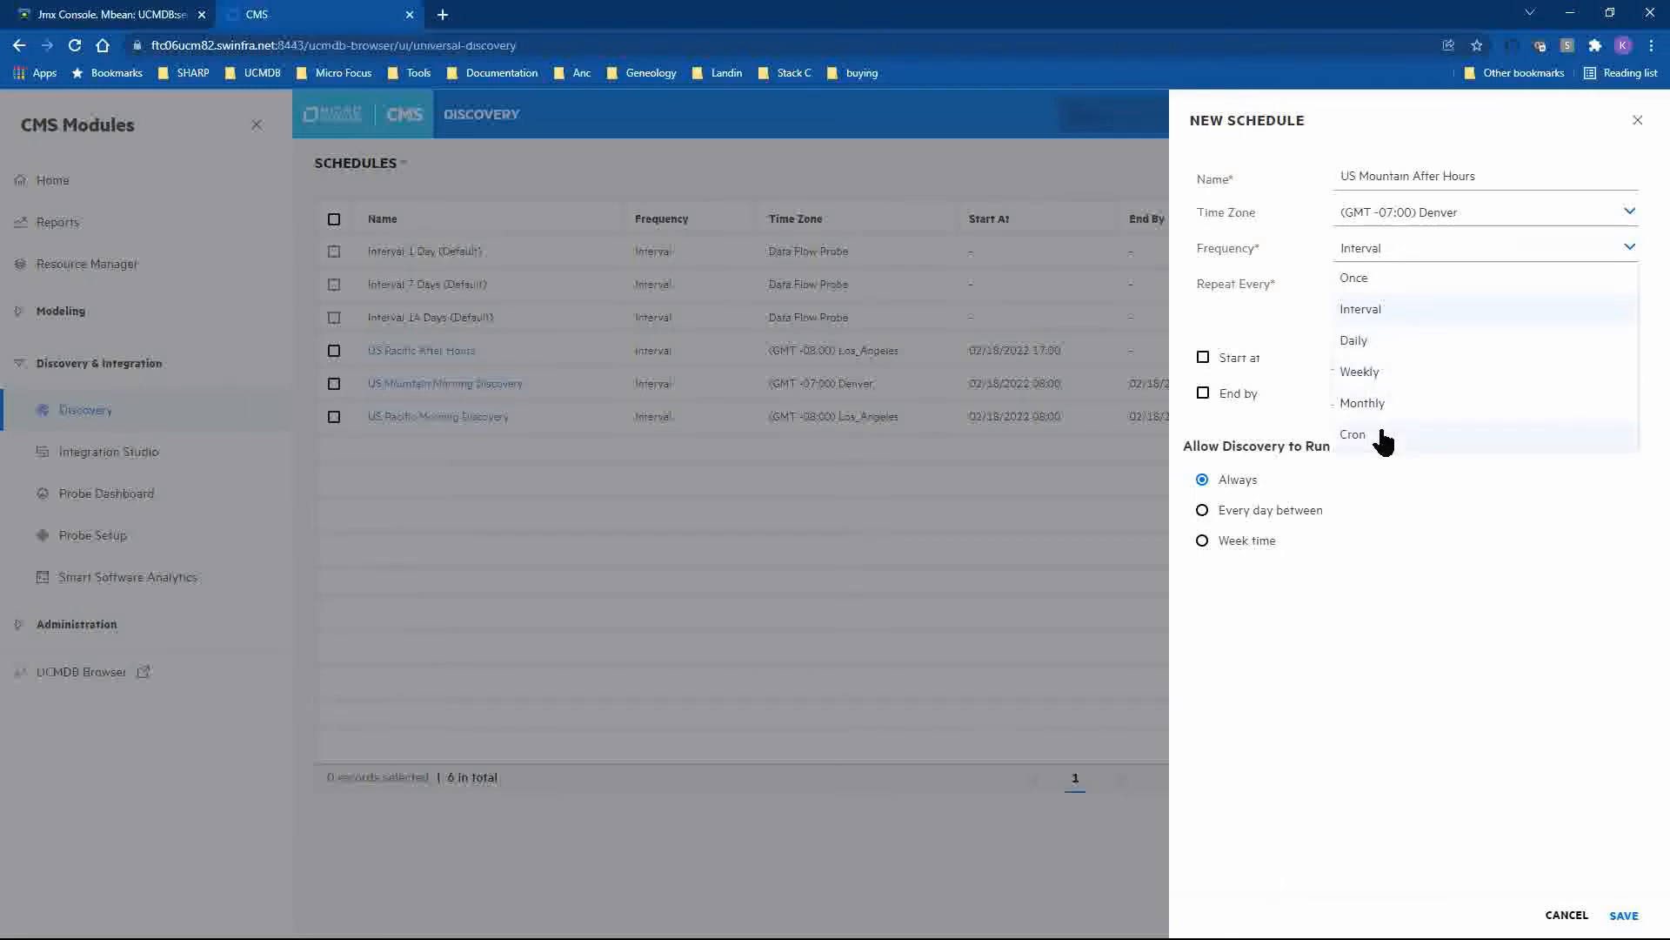
pyautogui.click(1357, 312)
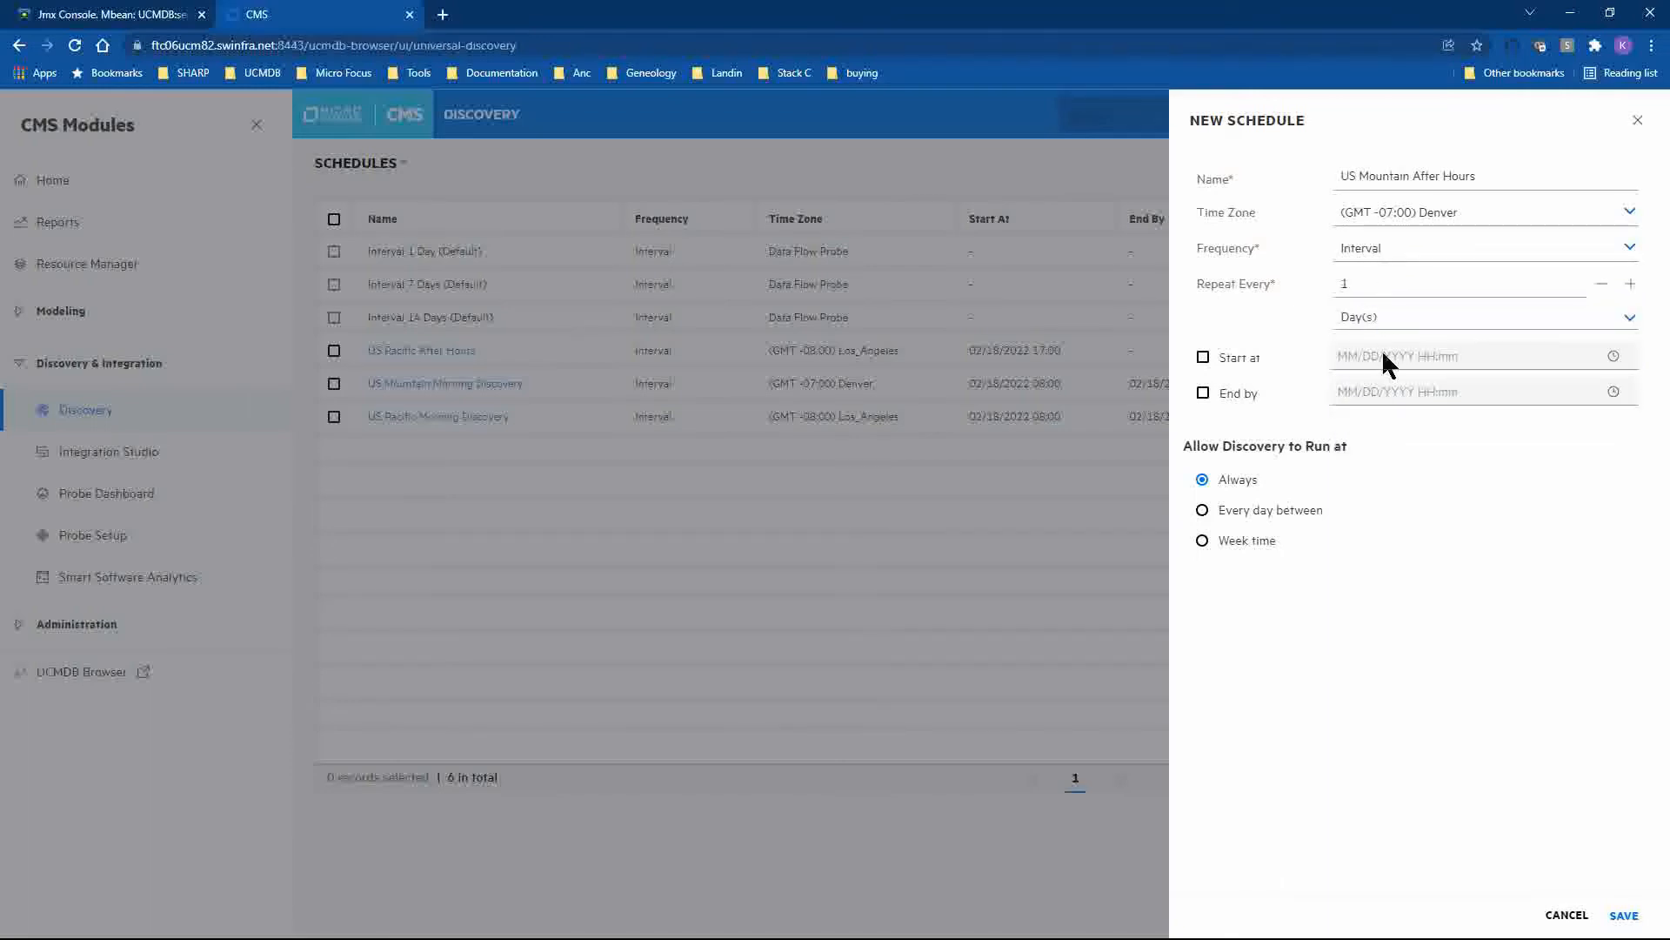
# Enable a start time of 02/18/2022 17:00 for the US Mountain After Hours schedule and save it
pyautogui.click(1204, 357)
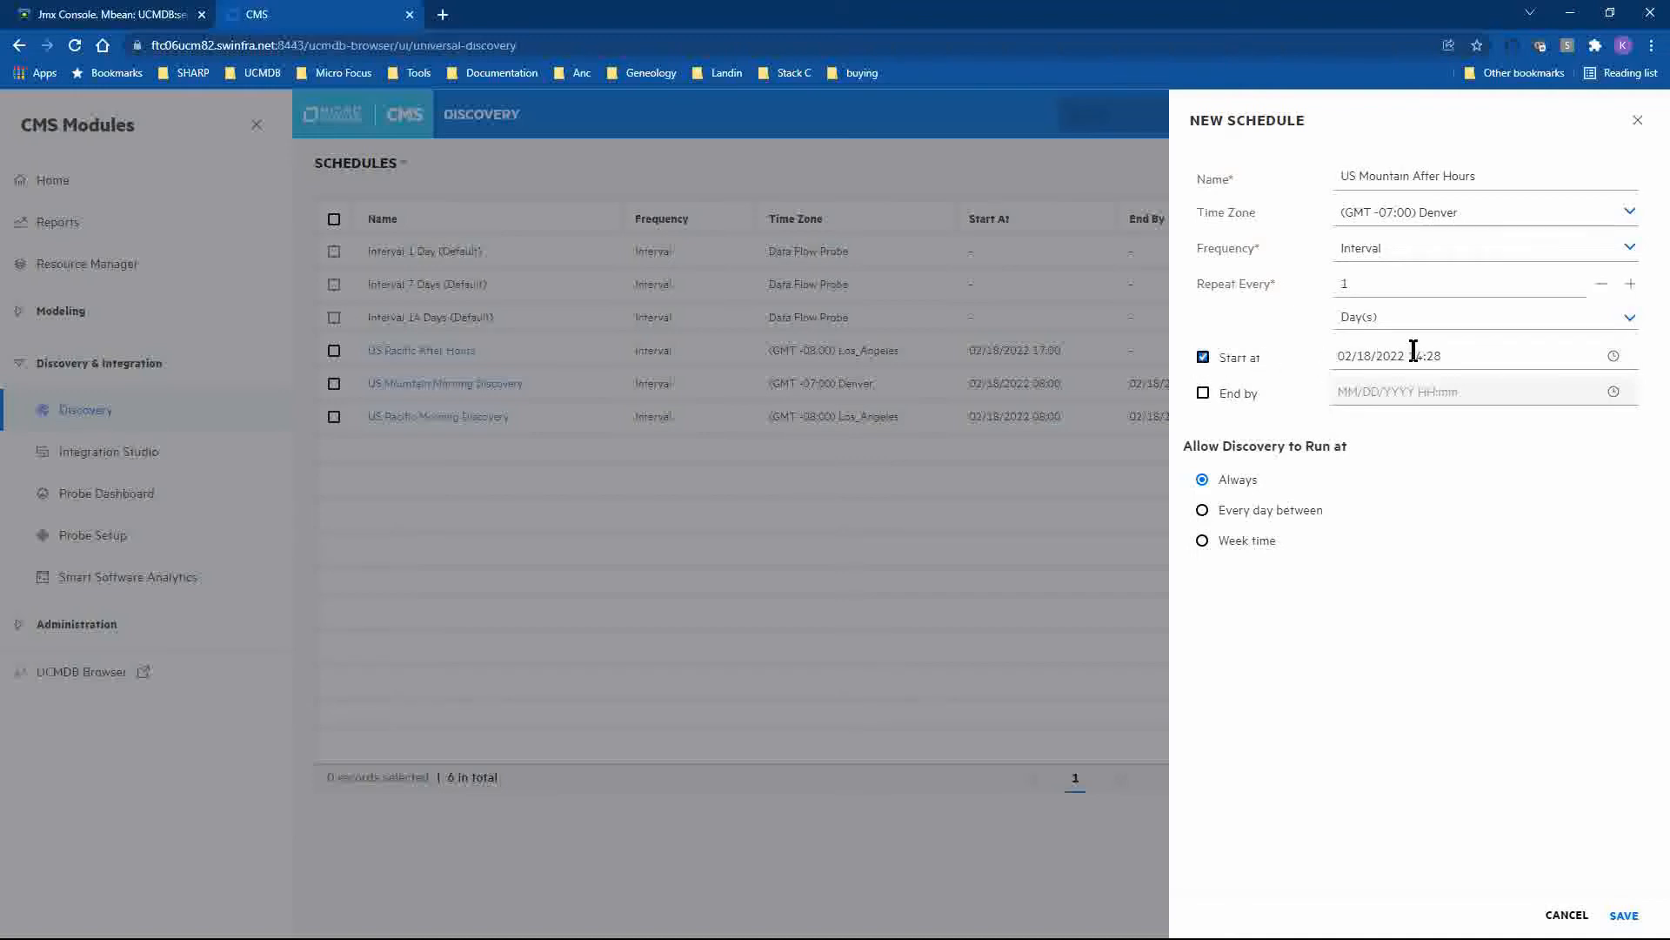
pyautogui.click(1614, 356)
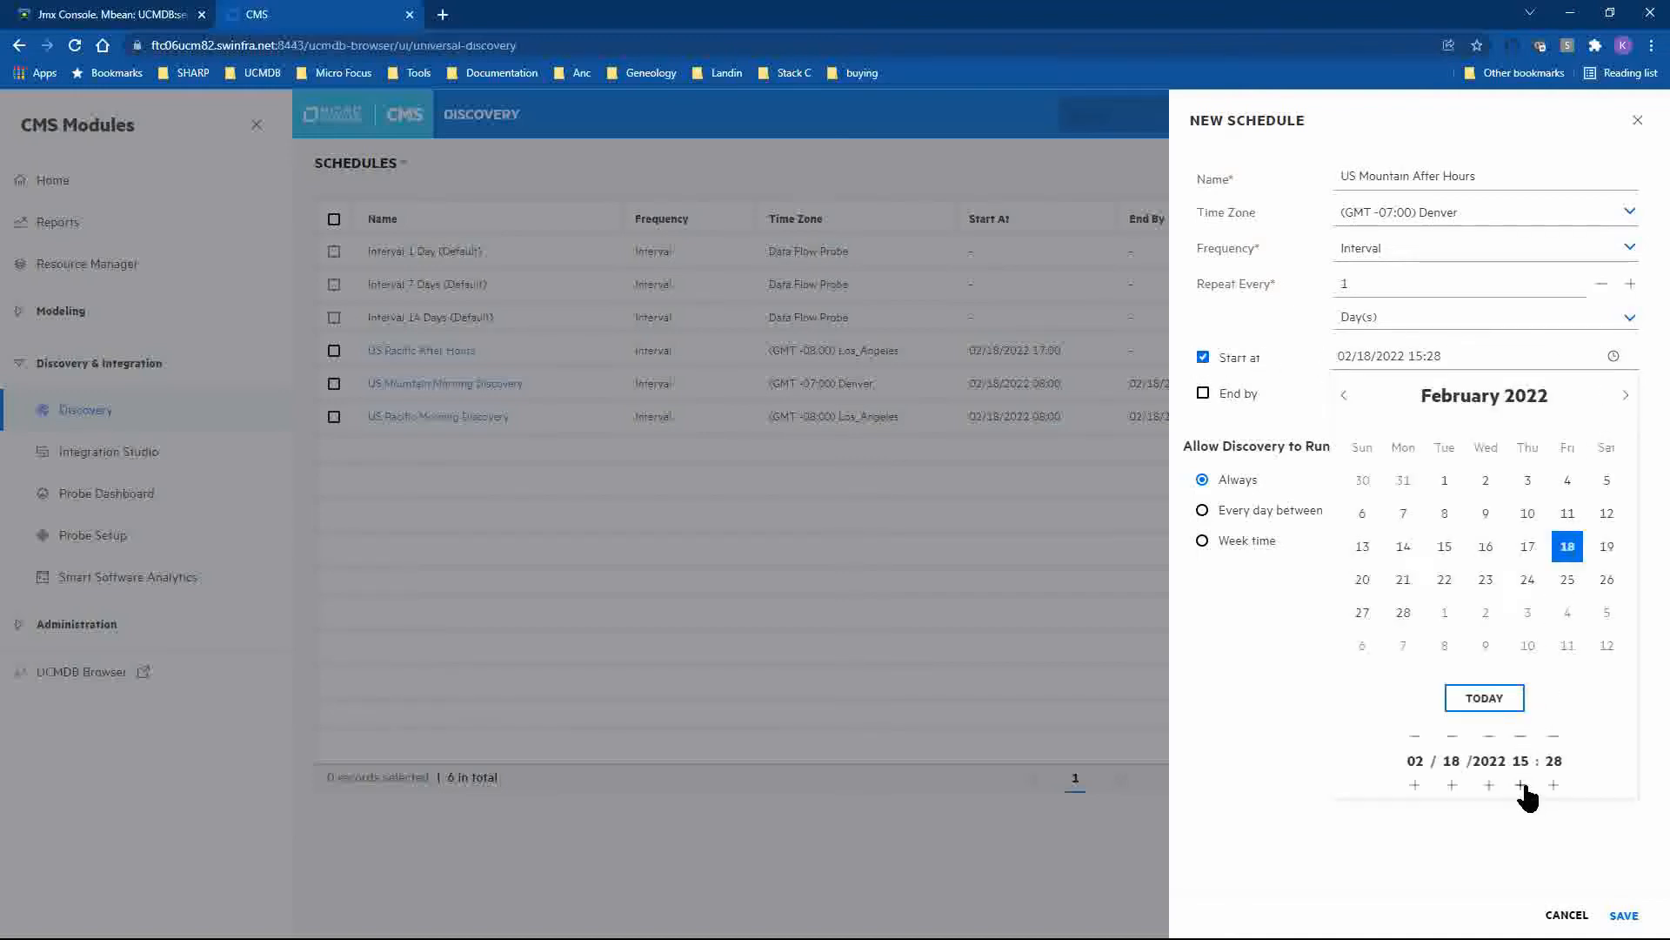
pyautogui.click(1554, 738)
pyautogui.click(1553, 738)
pyautogui.click(1554, 738)
pyautogui.click(1614, 357)
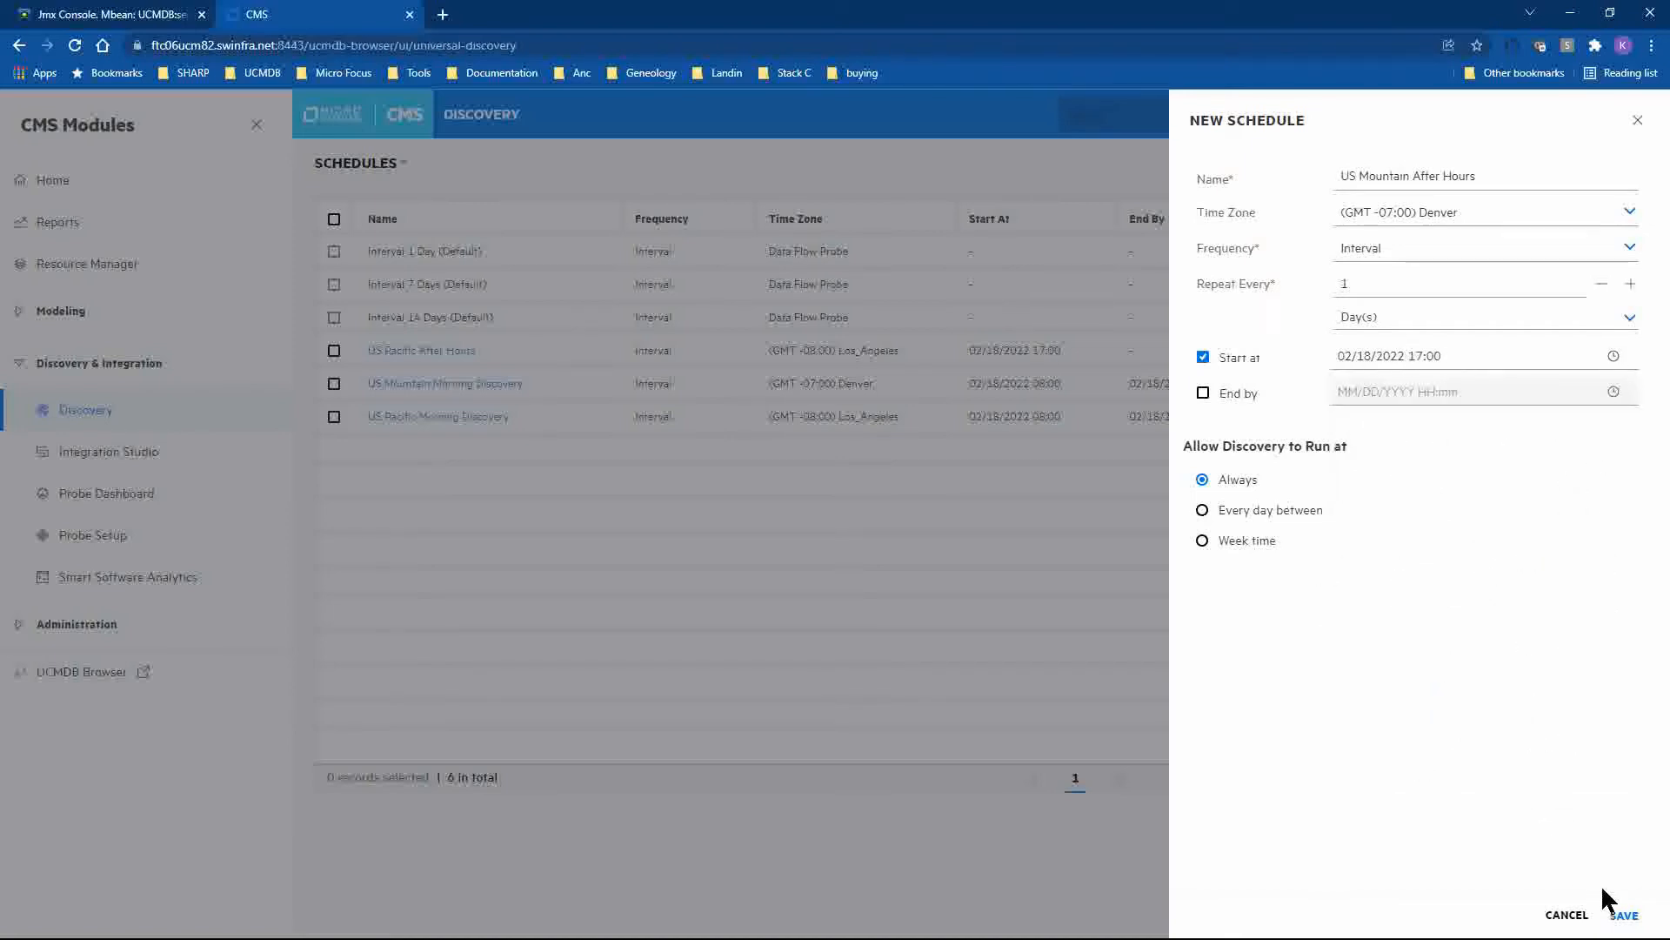
pyautogui.click(1623, 917)
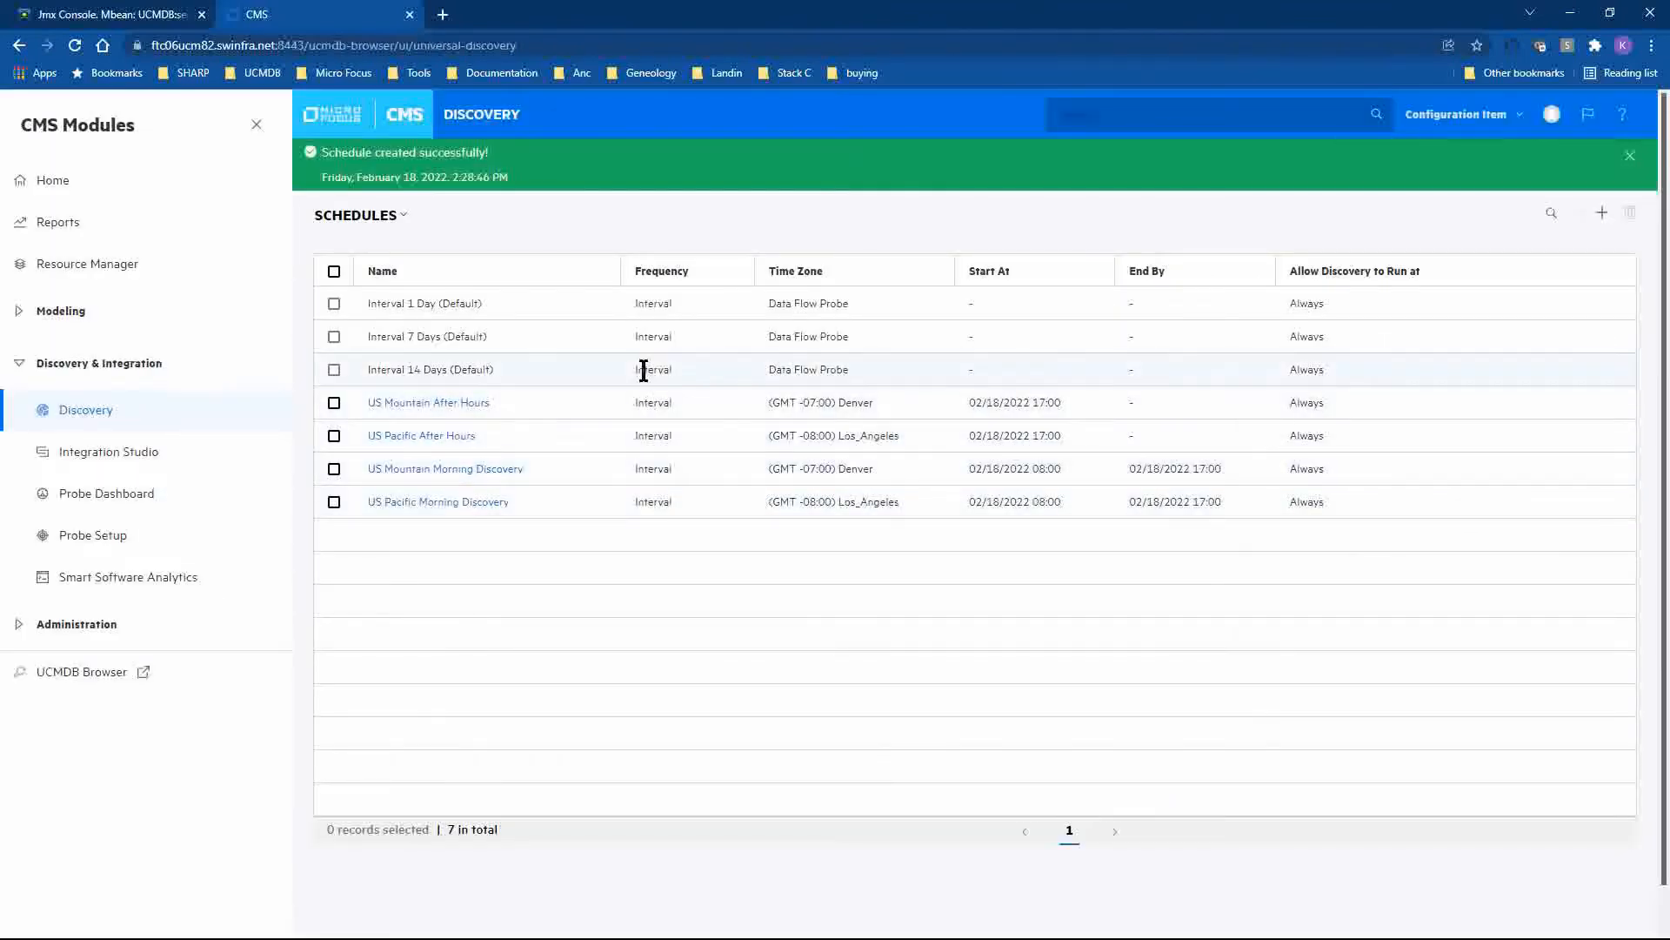
# Review the jobs contained in the DependencyJobs_My First Zone and Host Application job groups
pyautogui.click(400, 164)
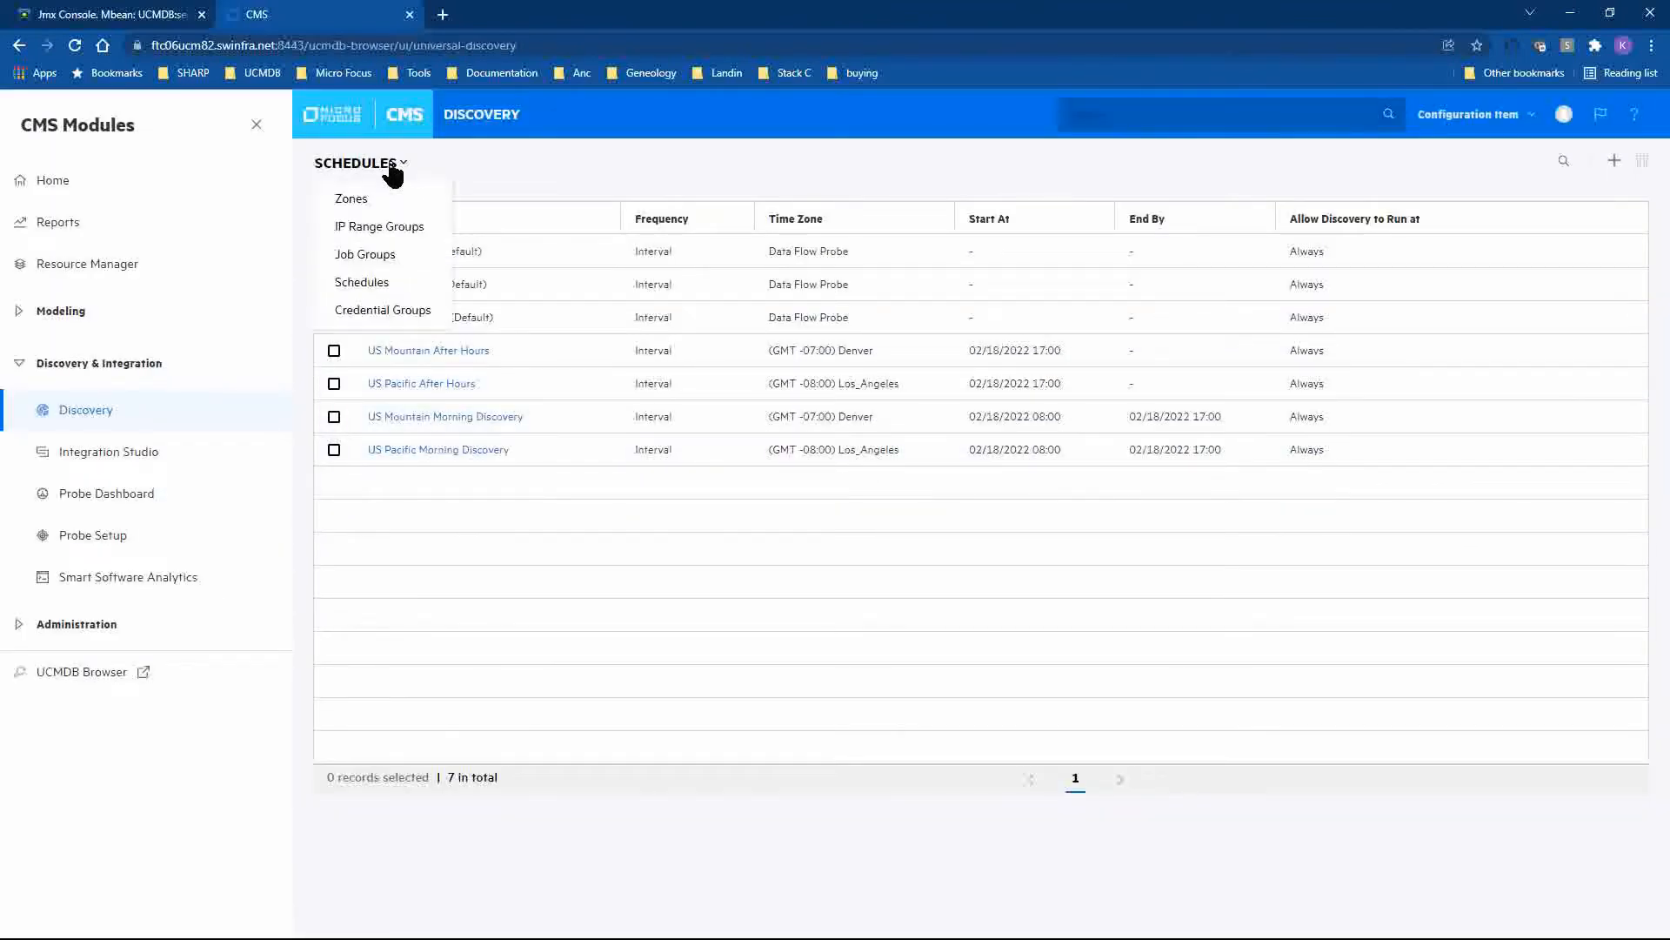
pyautogui.click(358, 255)
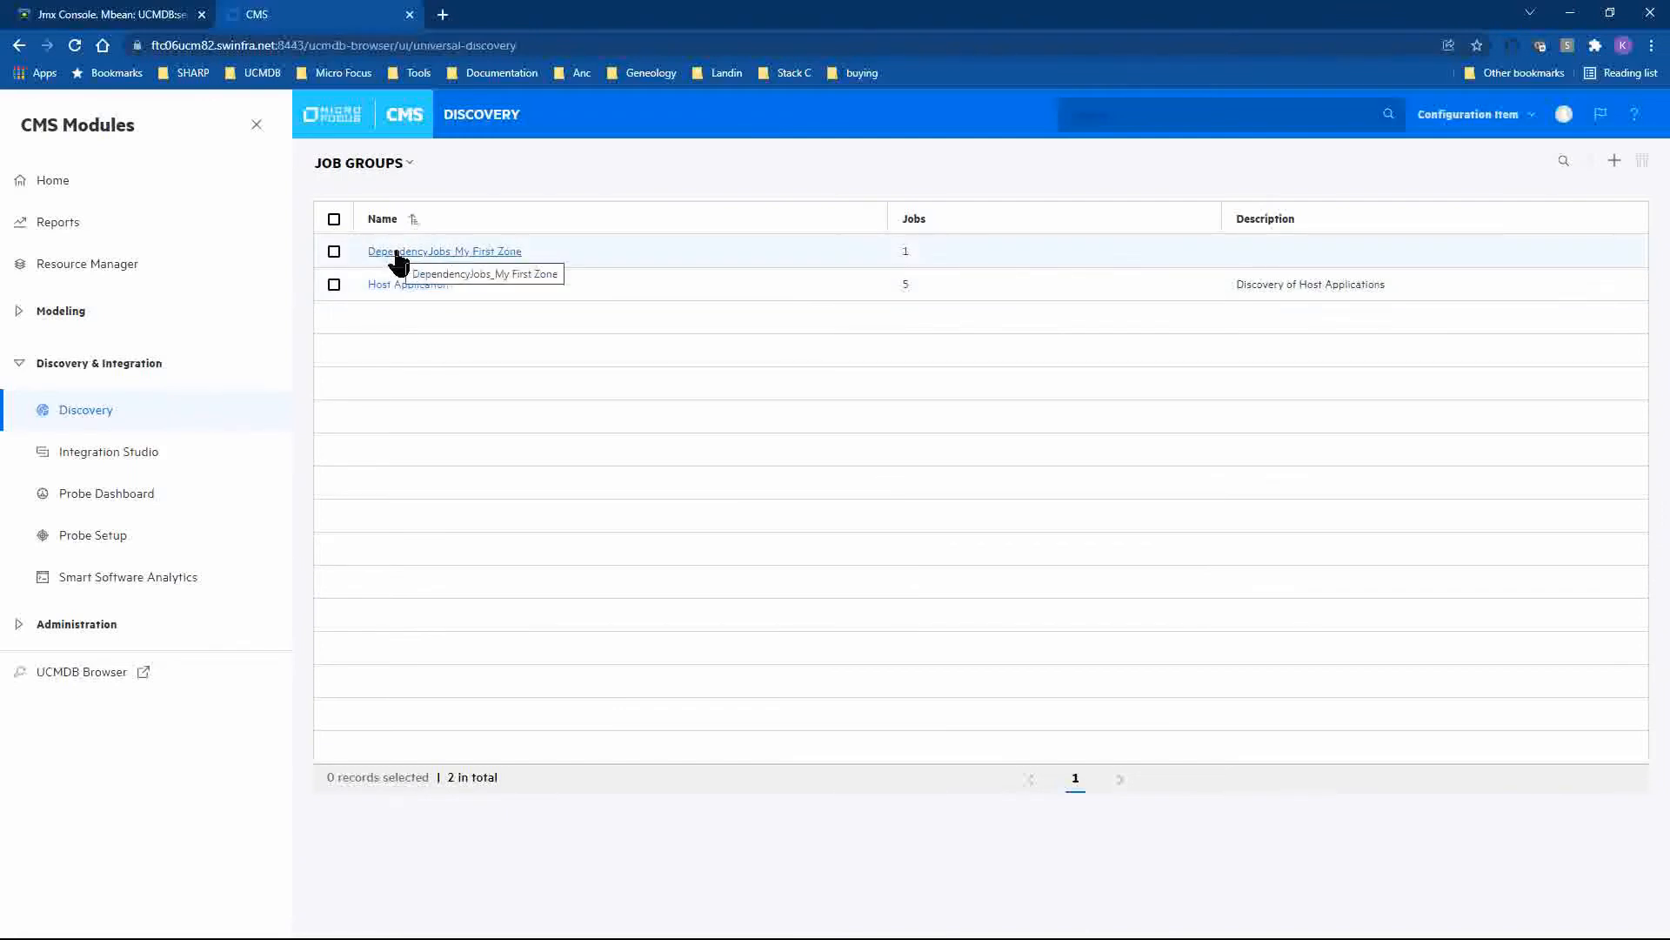
pyautogui.click(398, 256)
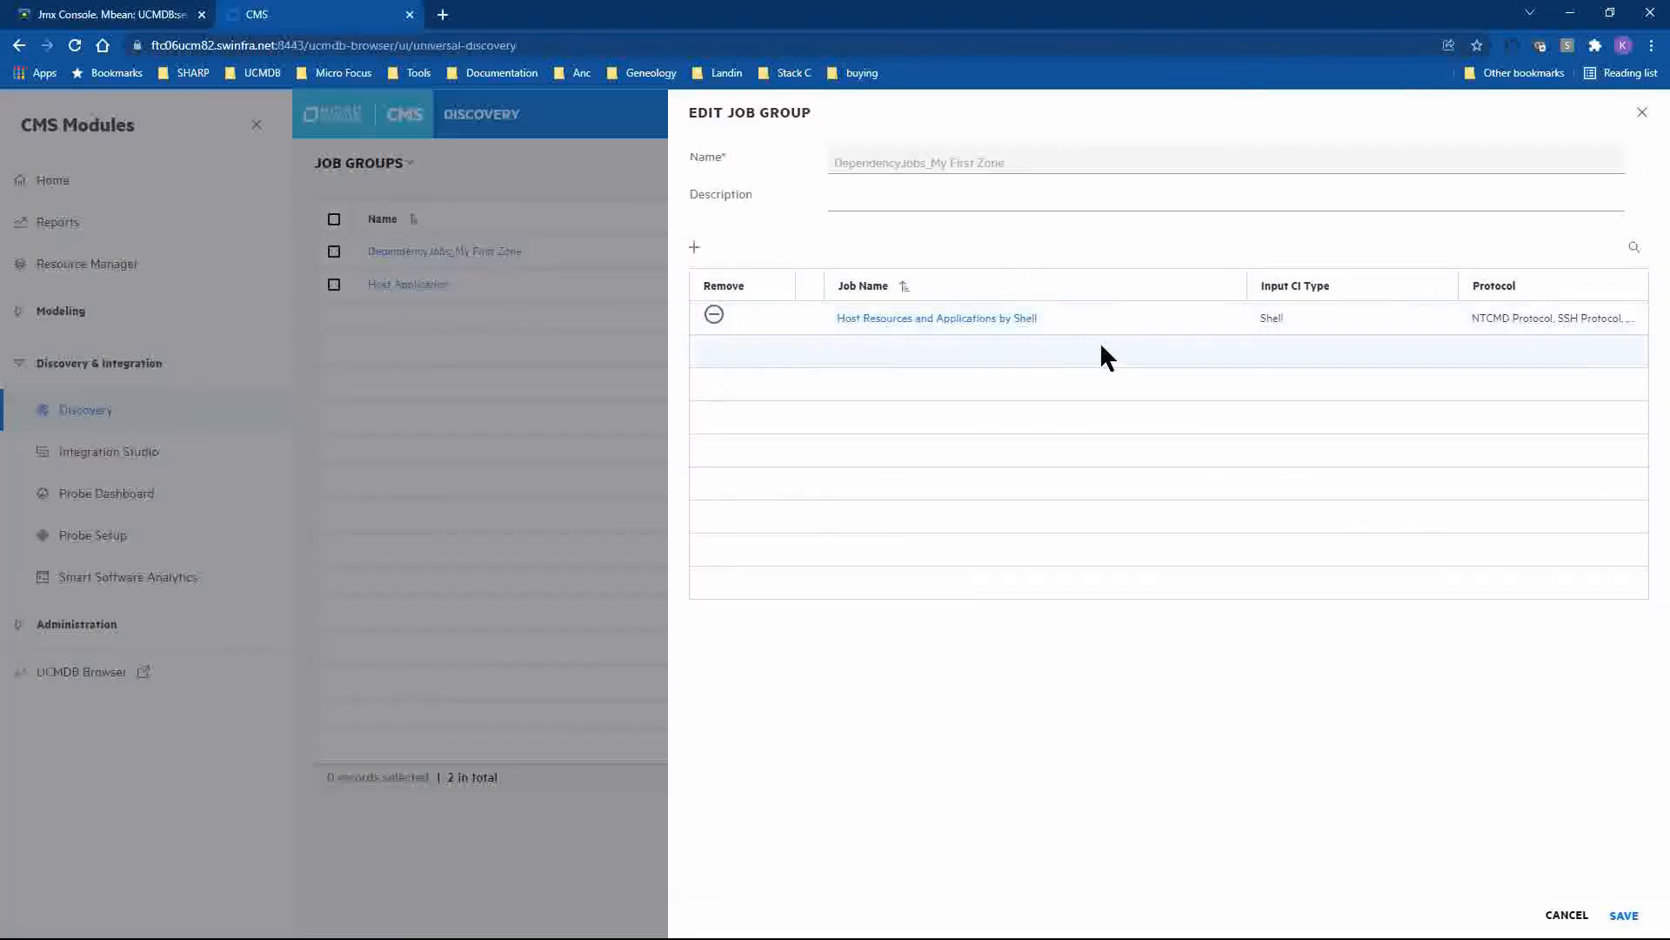
pyautogui.click(1642, 113)
pyautogui.click(421, 287)
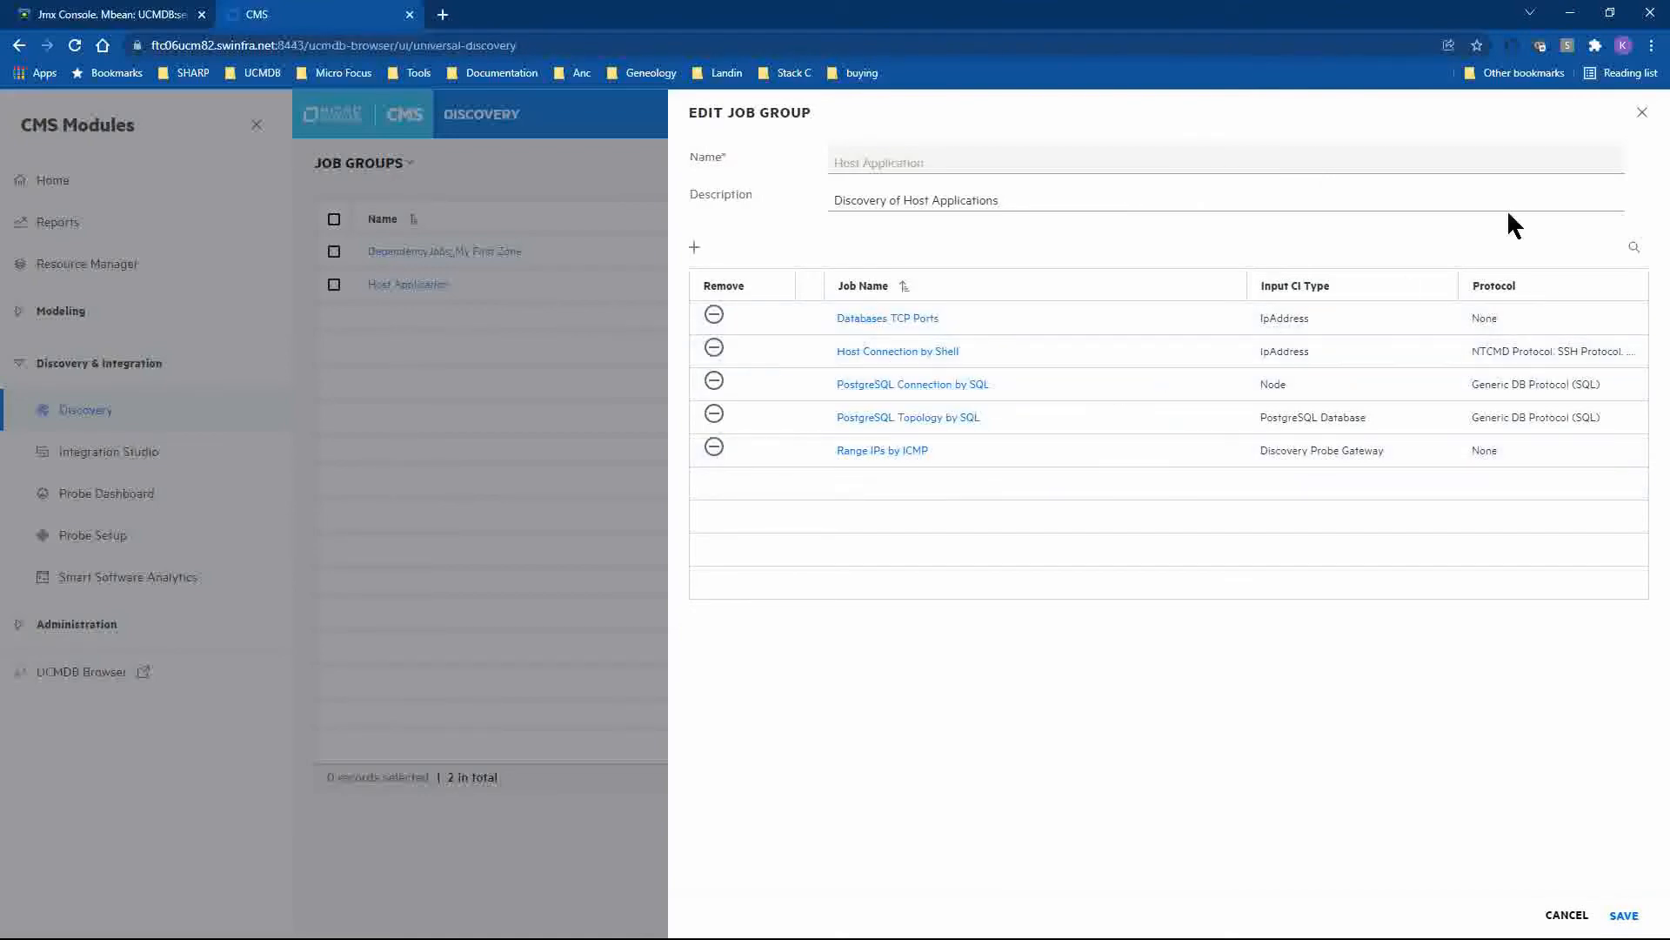
pyautogui.click(1642, 112)
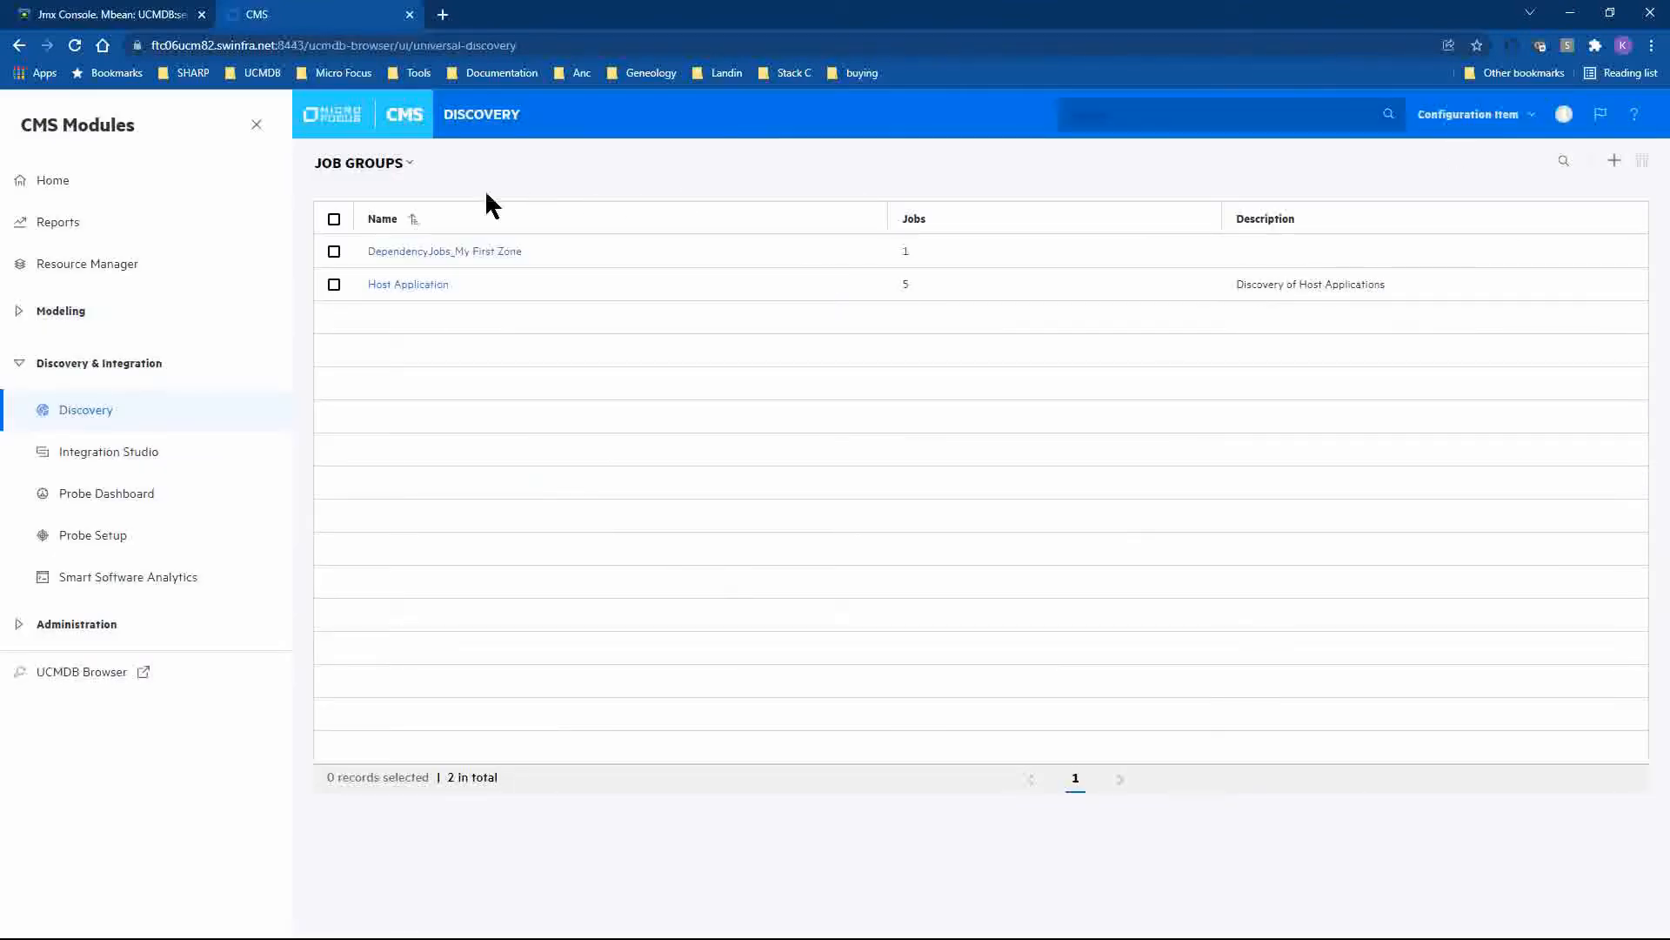
# Look over the list of IP range groups and return to the zones overview
pyautogui.click(375, 165)
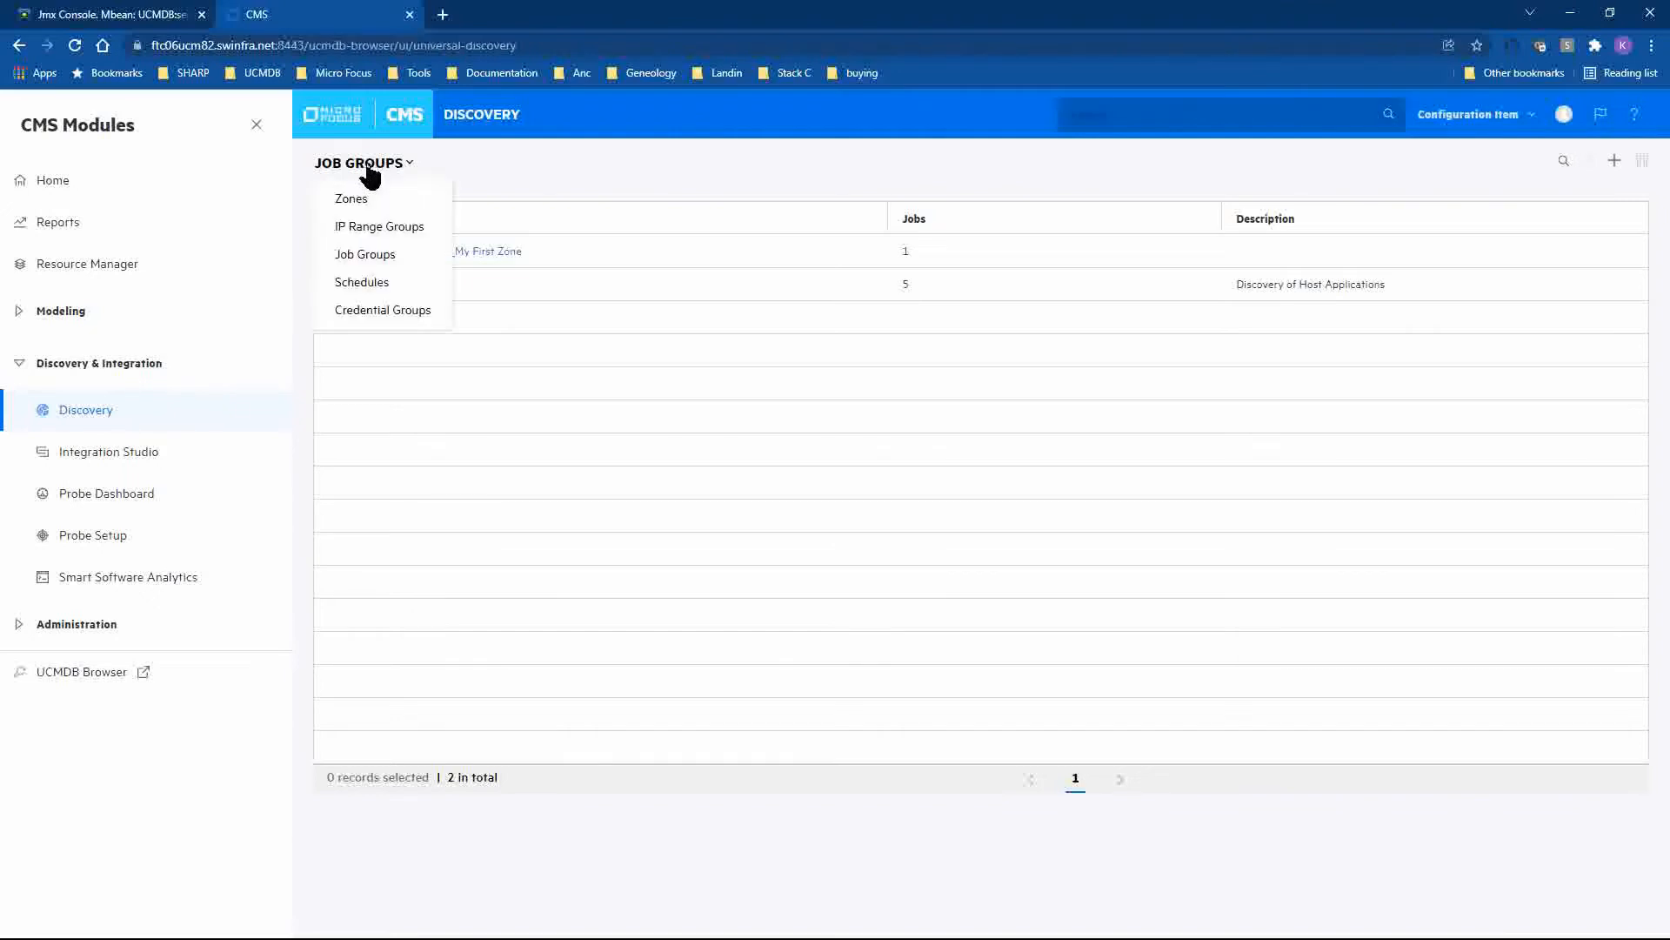
pyautogui.click(364, 226)
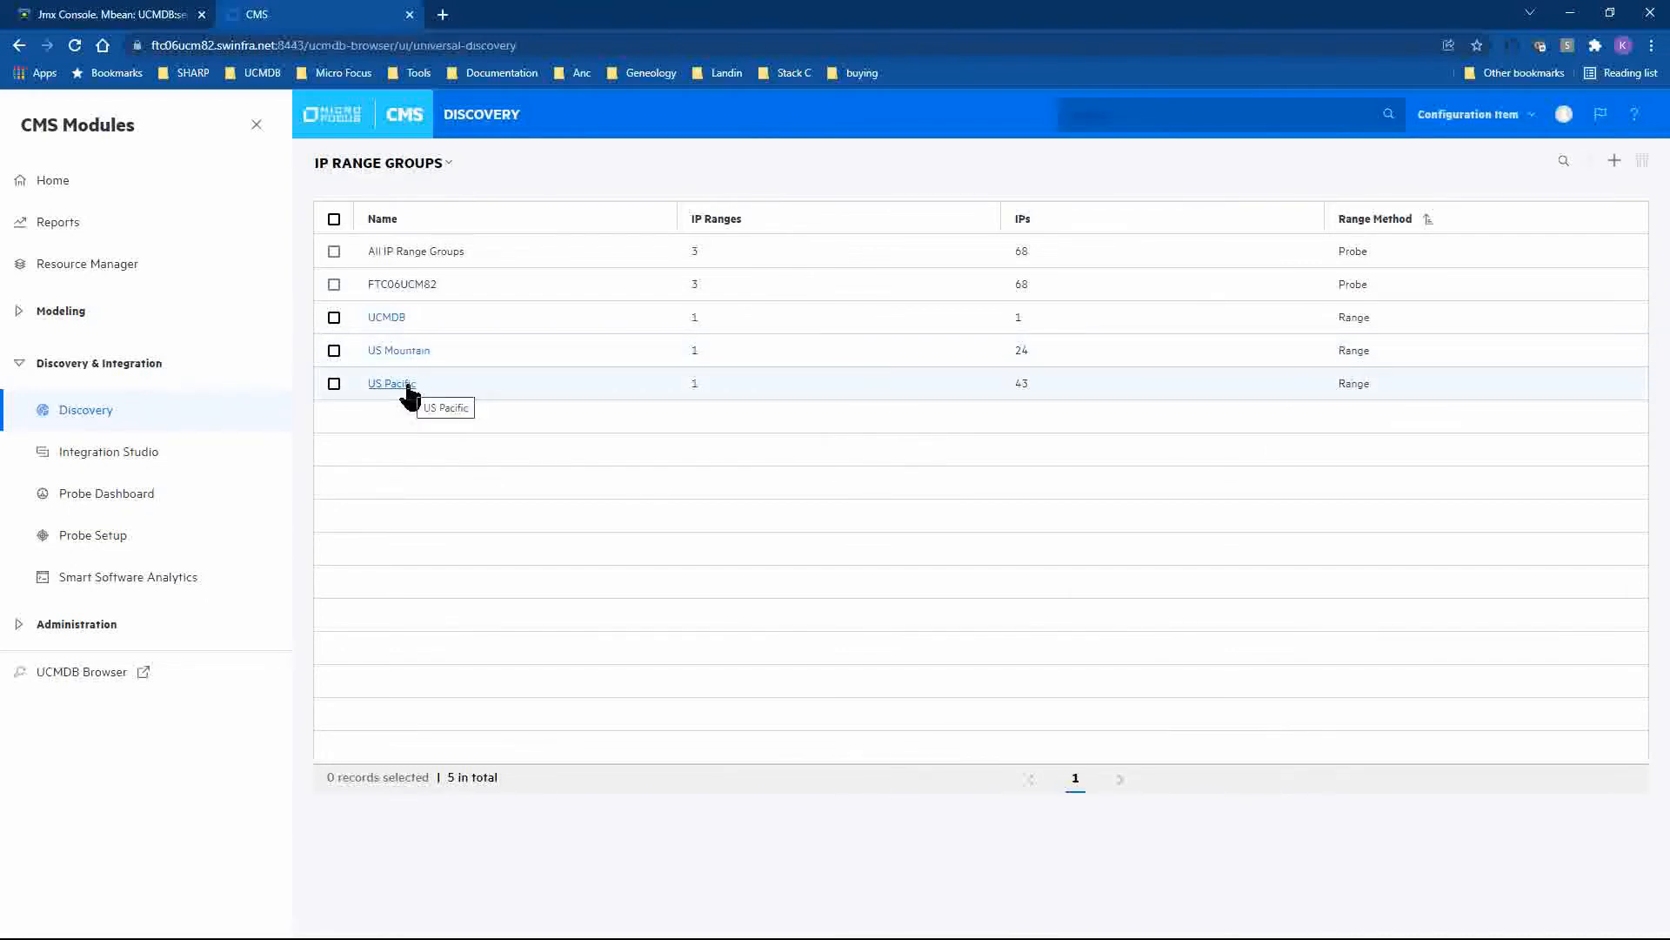
pyautogui.click(389, 165)
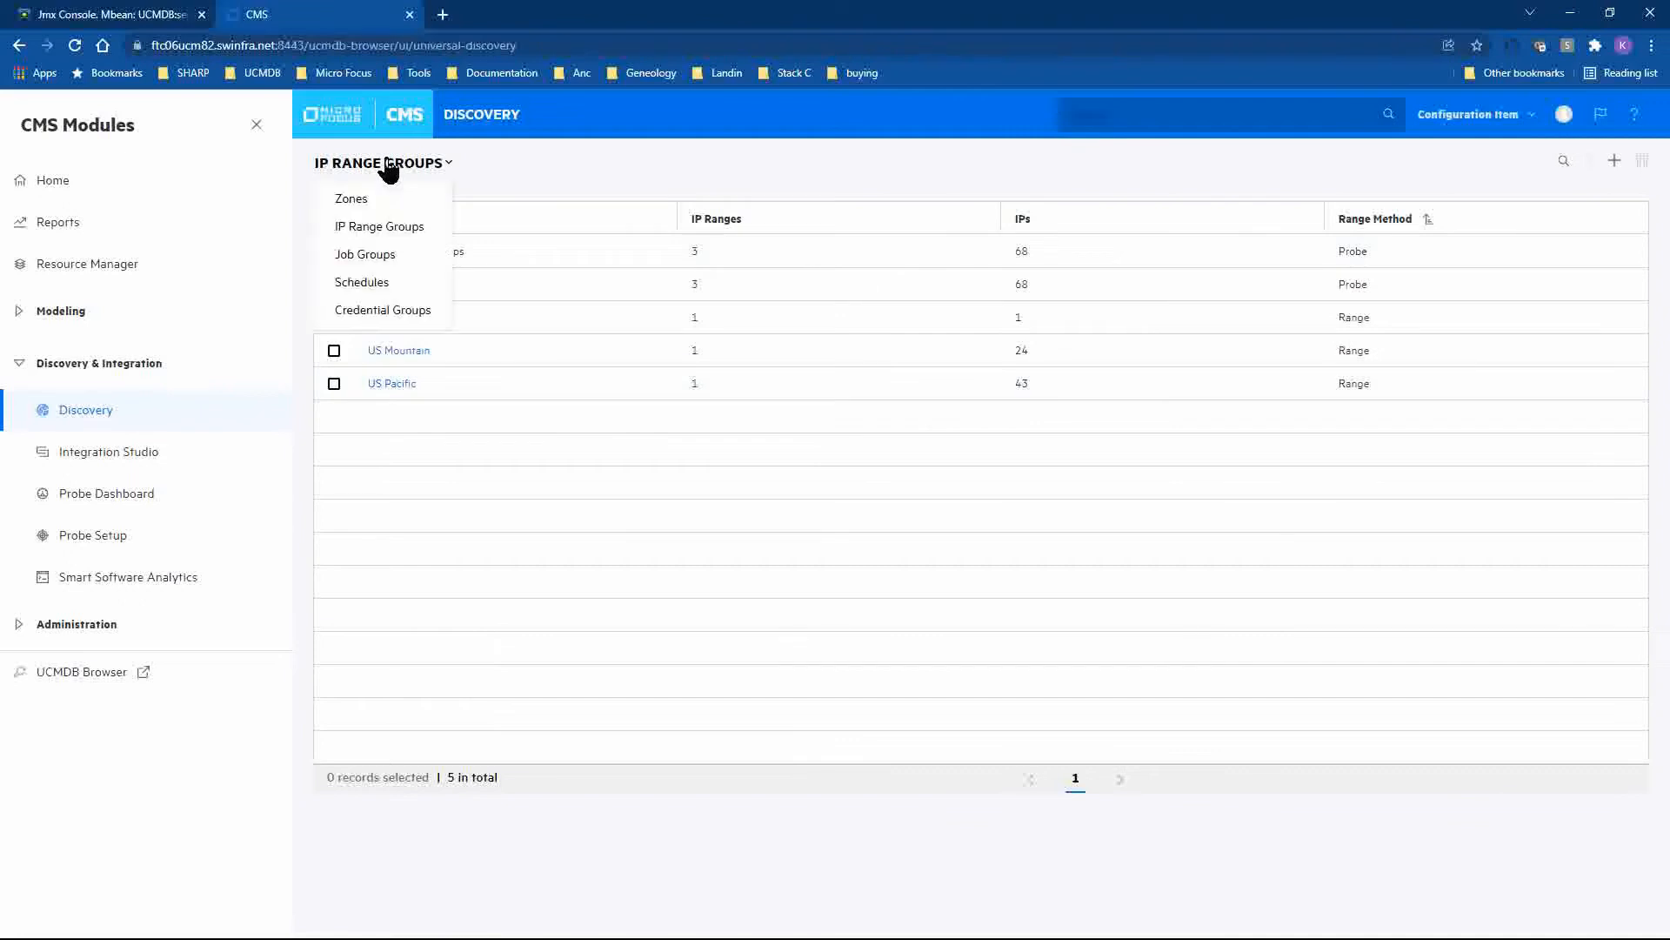
pyautogui.click(353, 199)
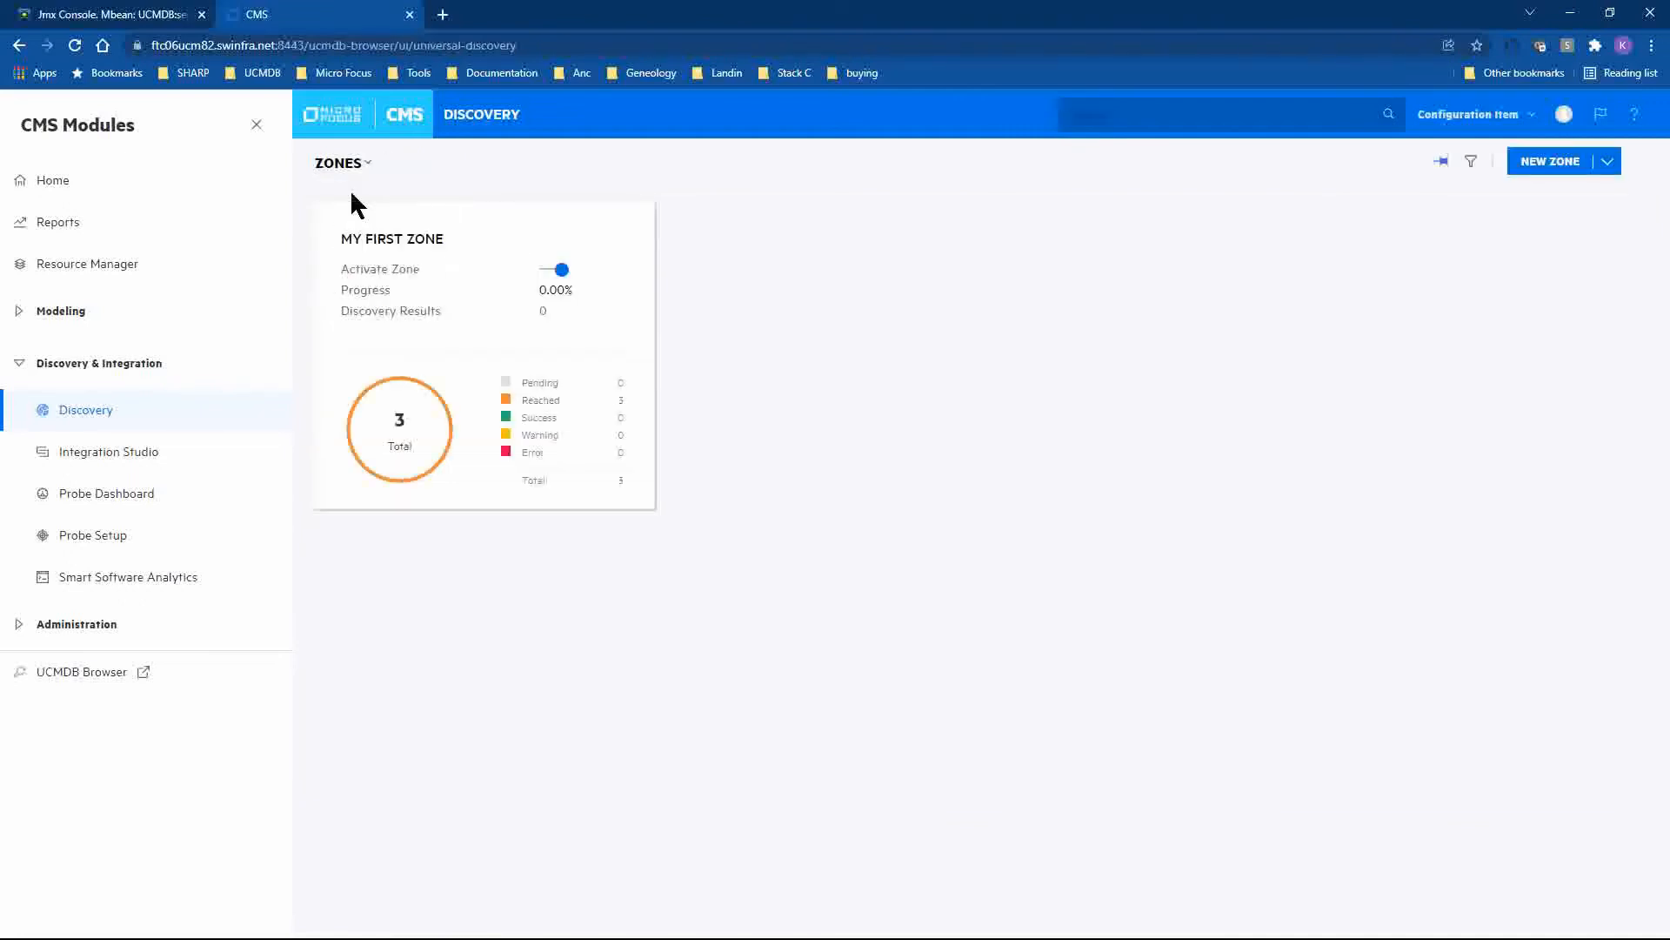
# Inspect the Reached triggers of My First Zone, remove the Status filter from the list, and return to the zones overview
pyautogui.click(544, 400)
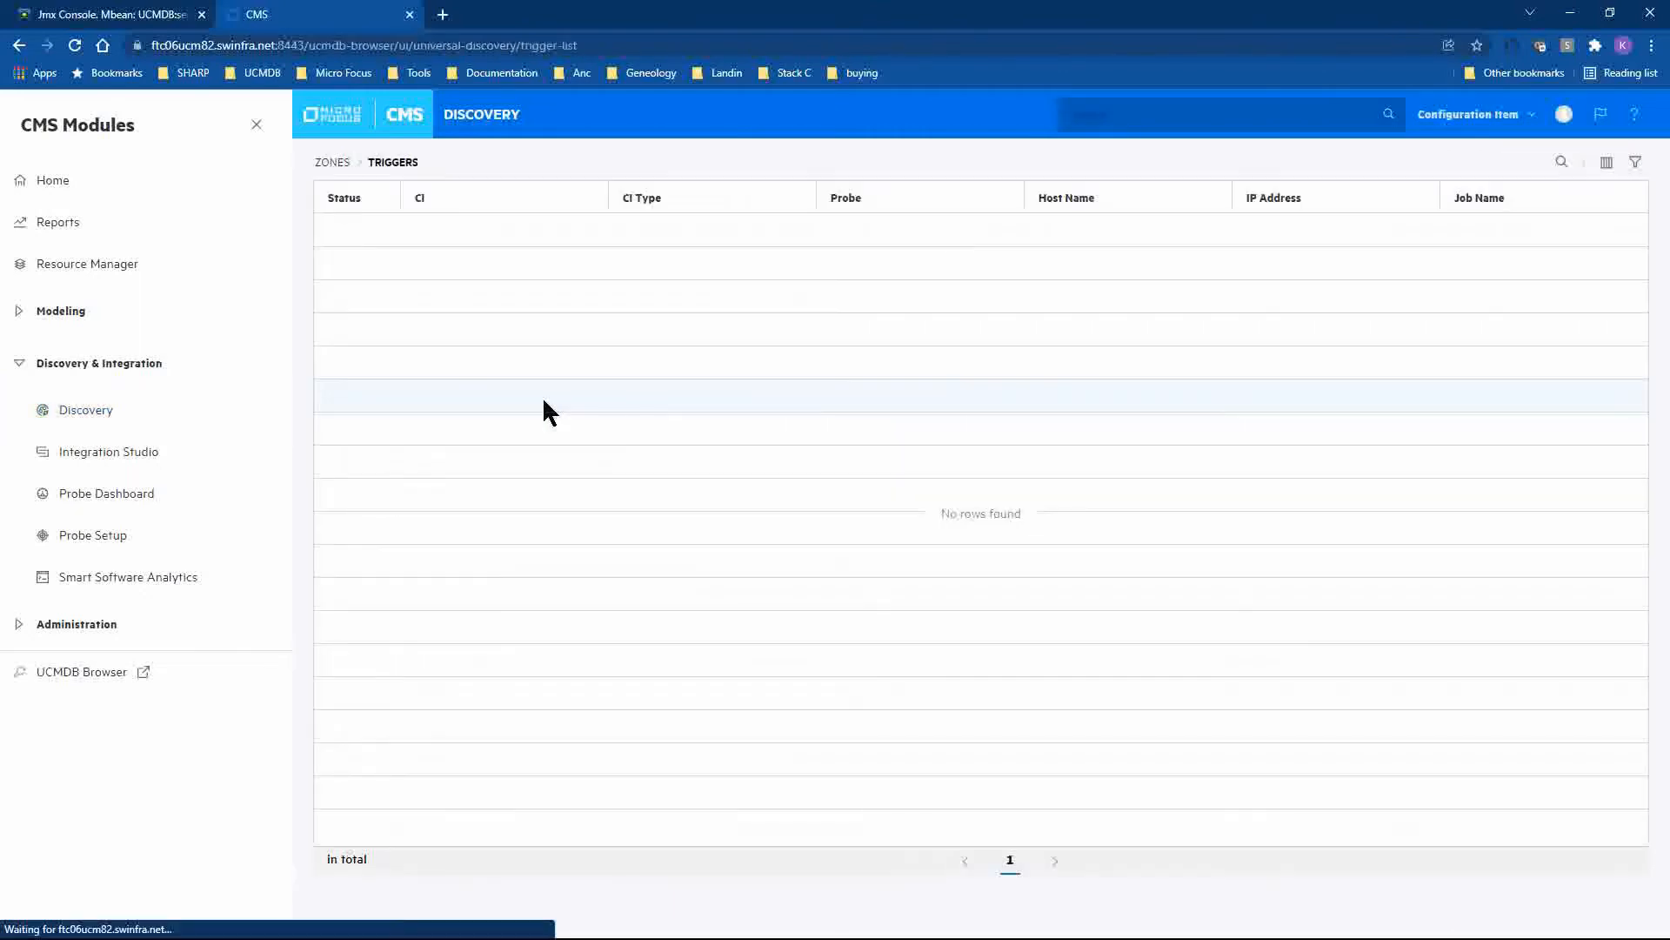
pyautogui.click(256, 124)
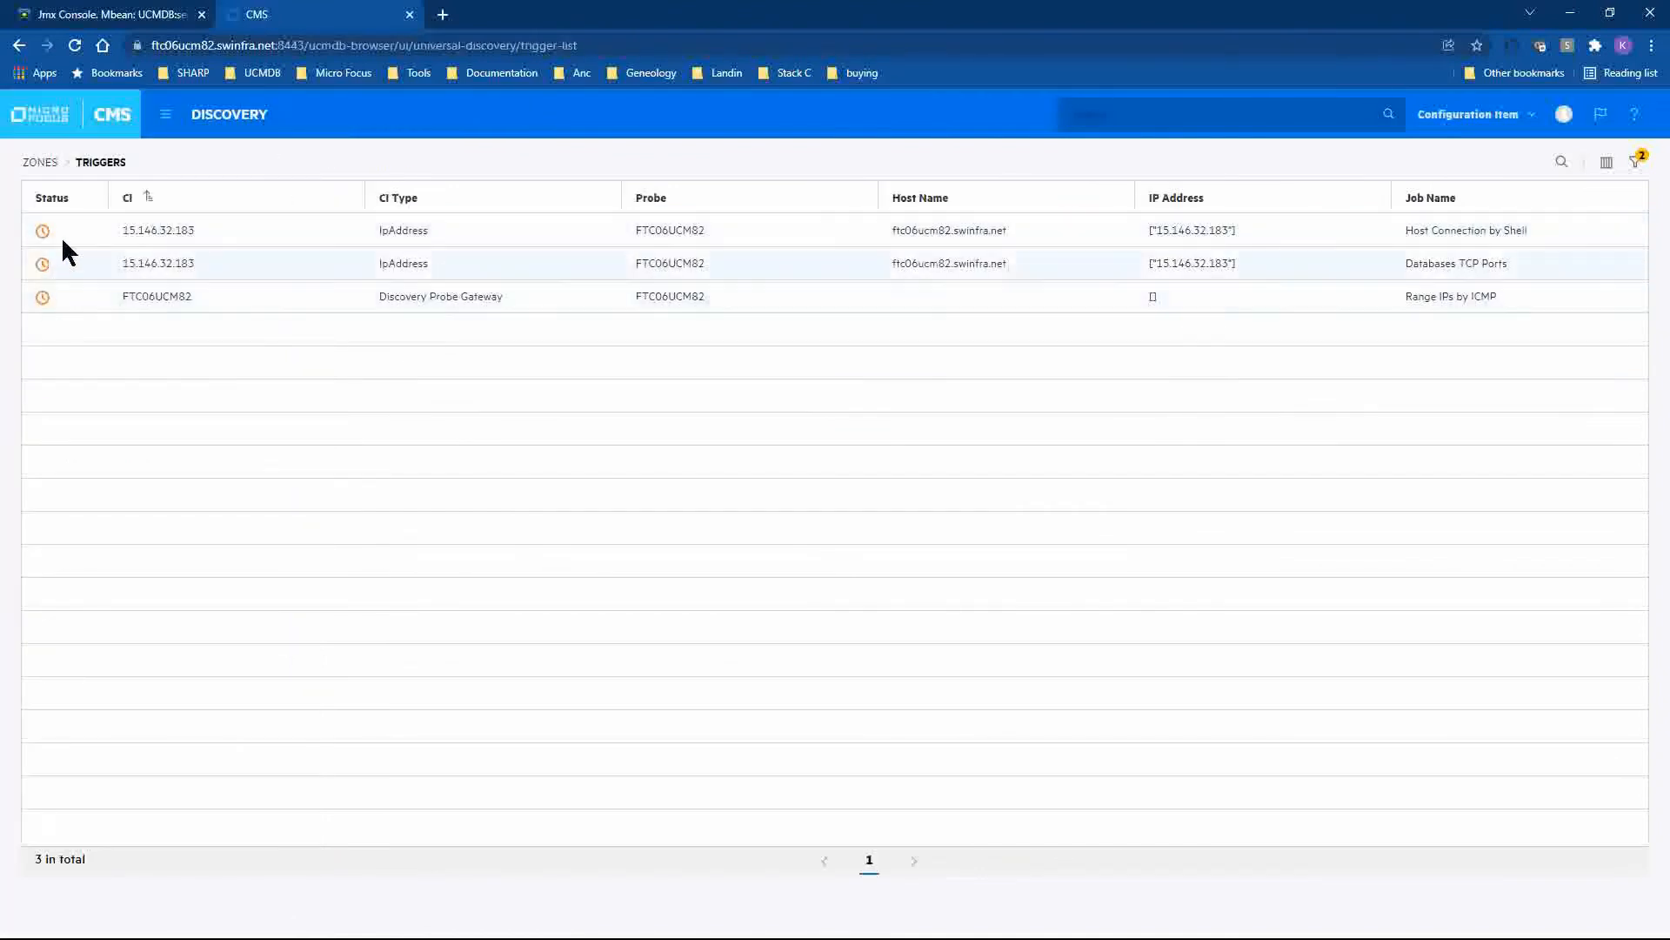
pyautogui.click(1637, 163)
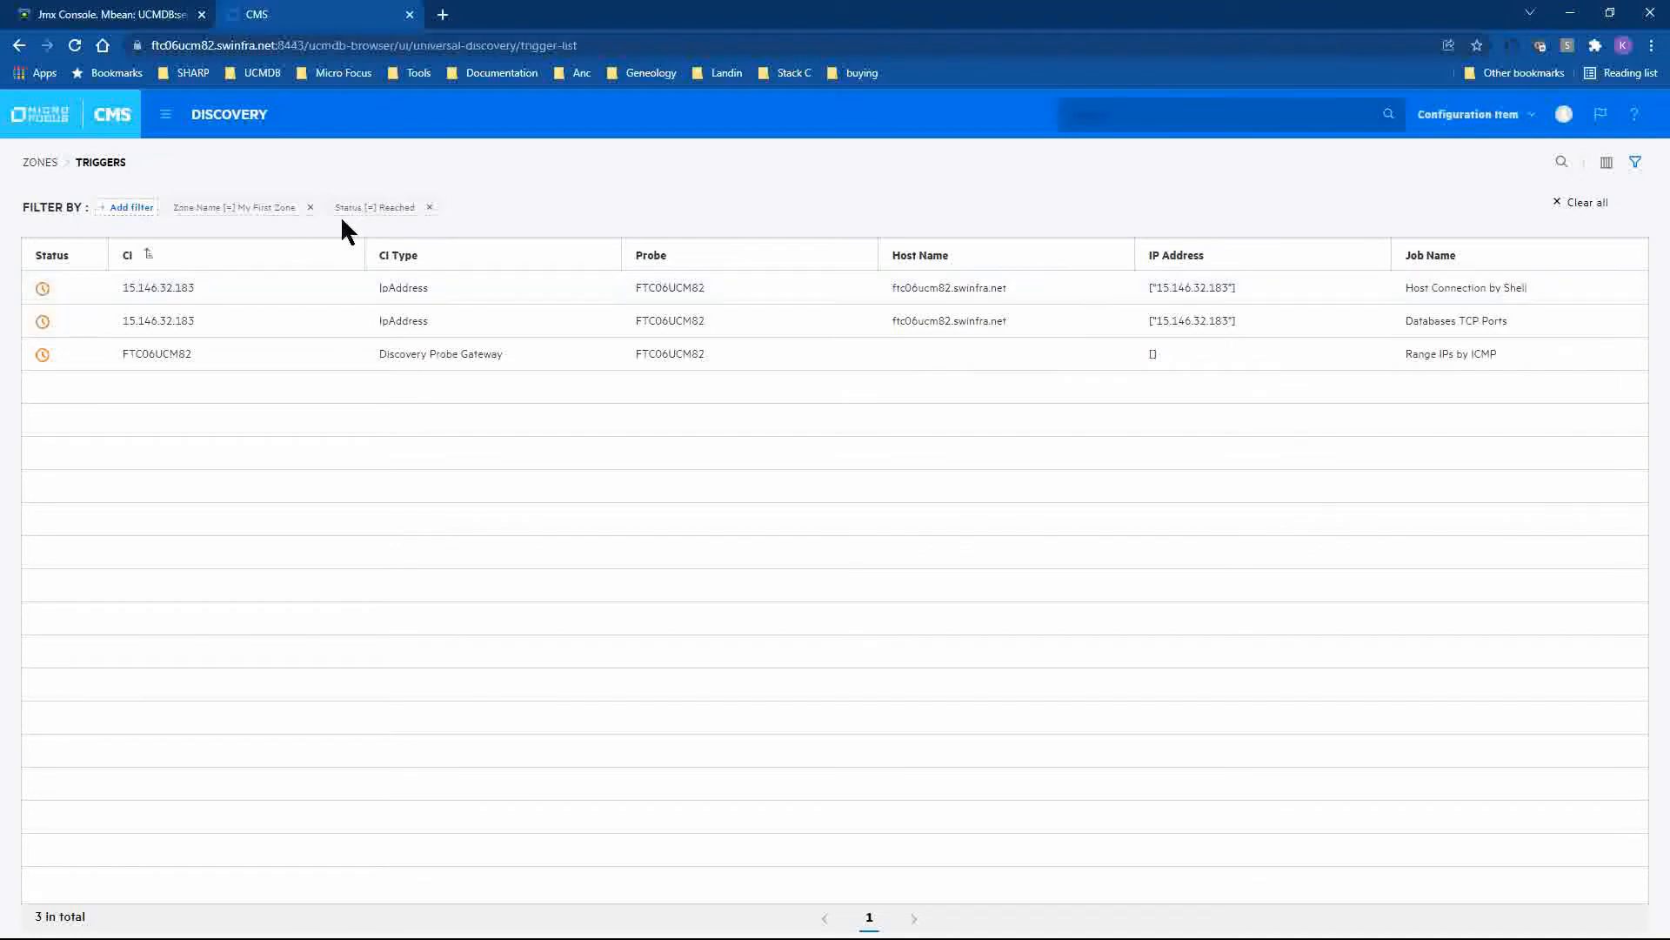
pyautogui.click(430, 209)
pyautogui.click(39, 163)
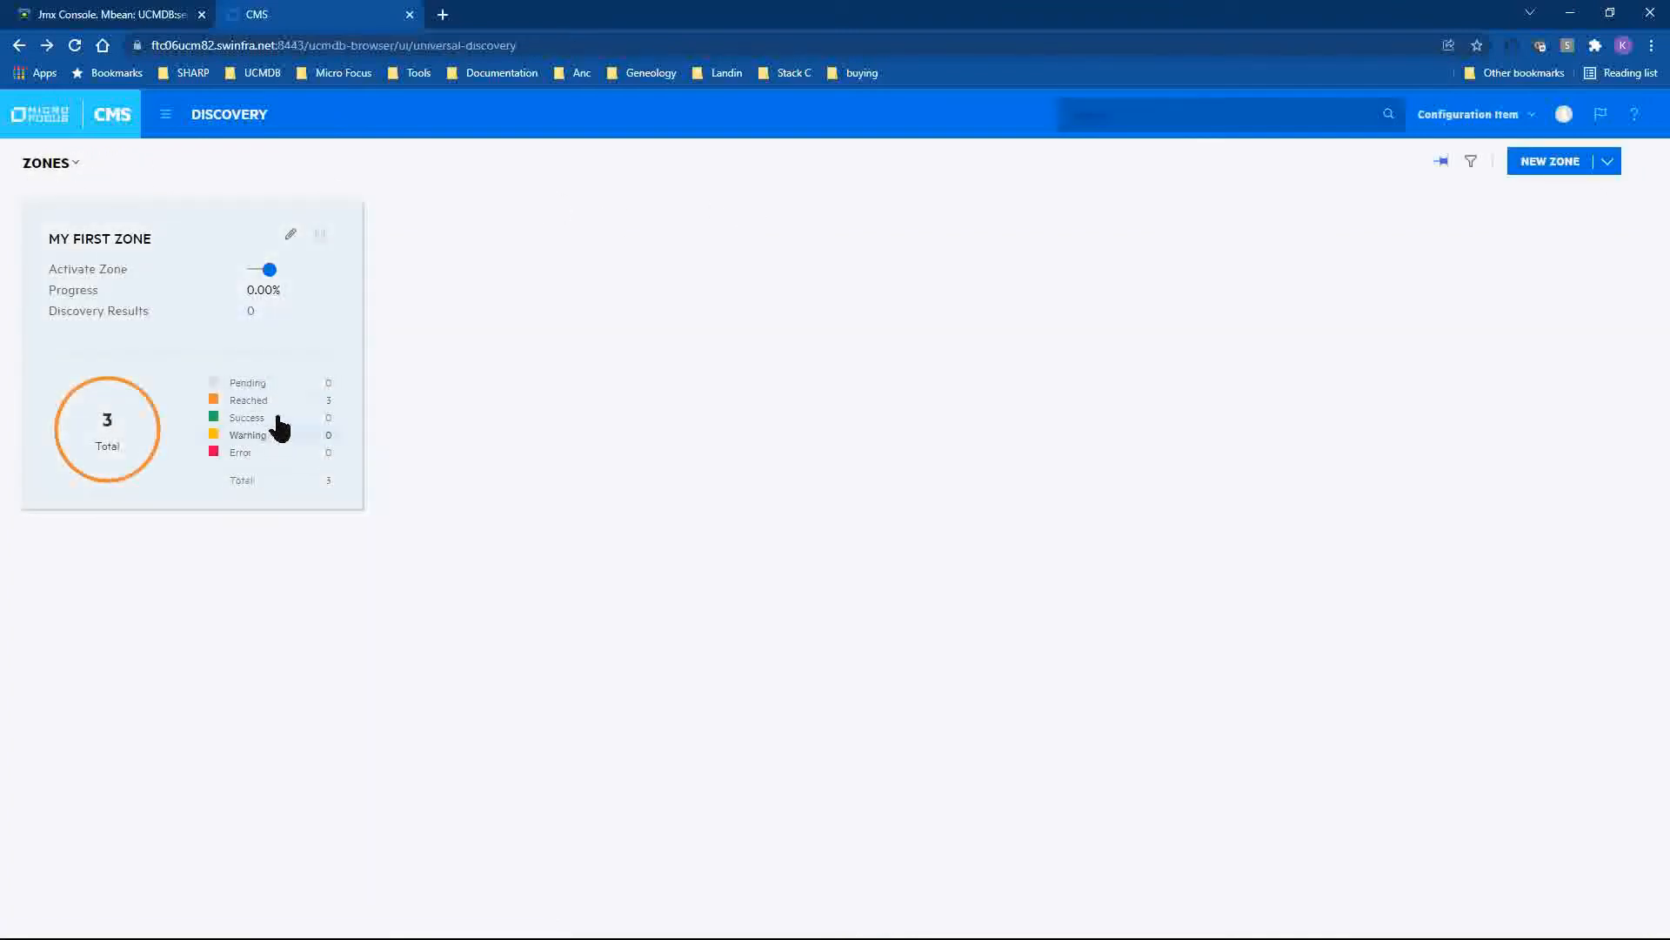
# List all triggers of My First Zone and filter them by the statuses Pending, Success and Reached
pyautogui.click(313, 492)
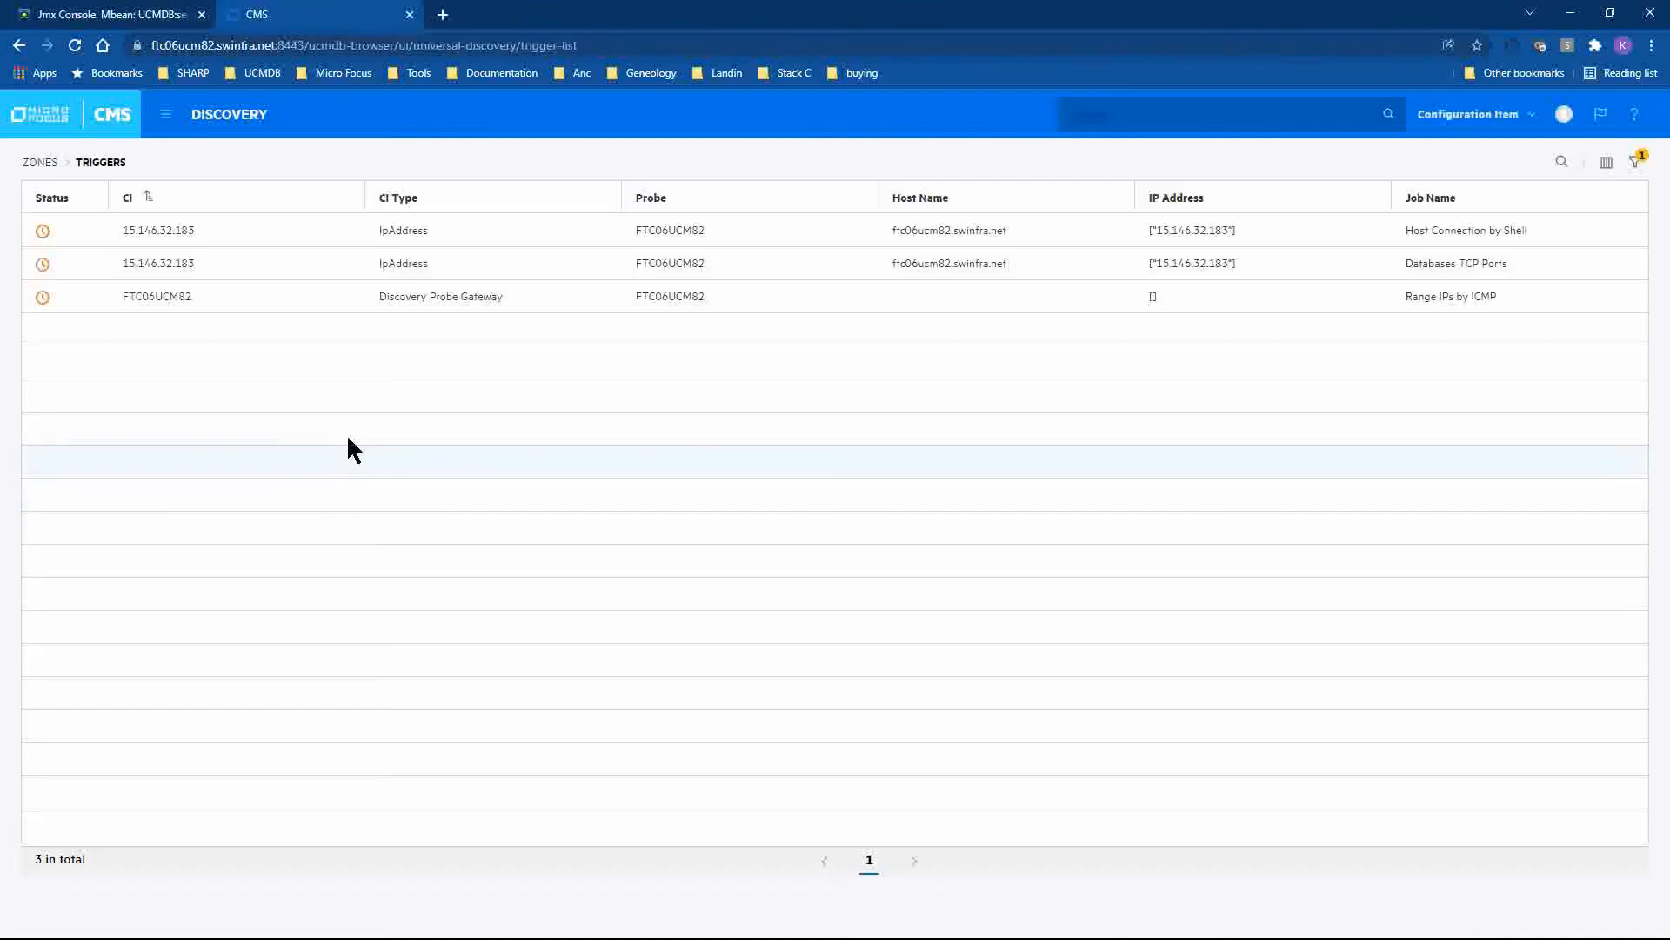
pyautogui.click(1635, 165)
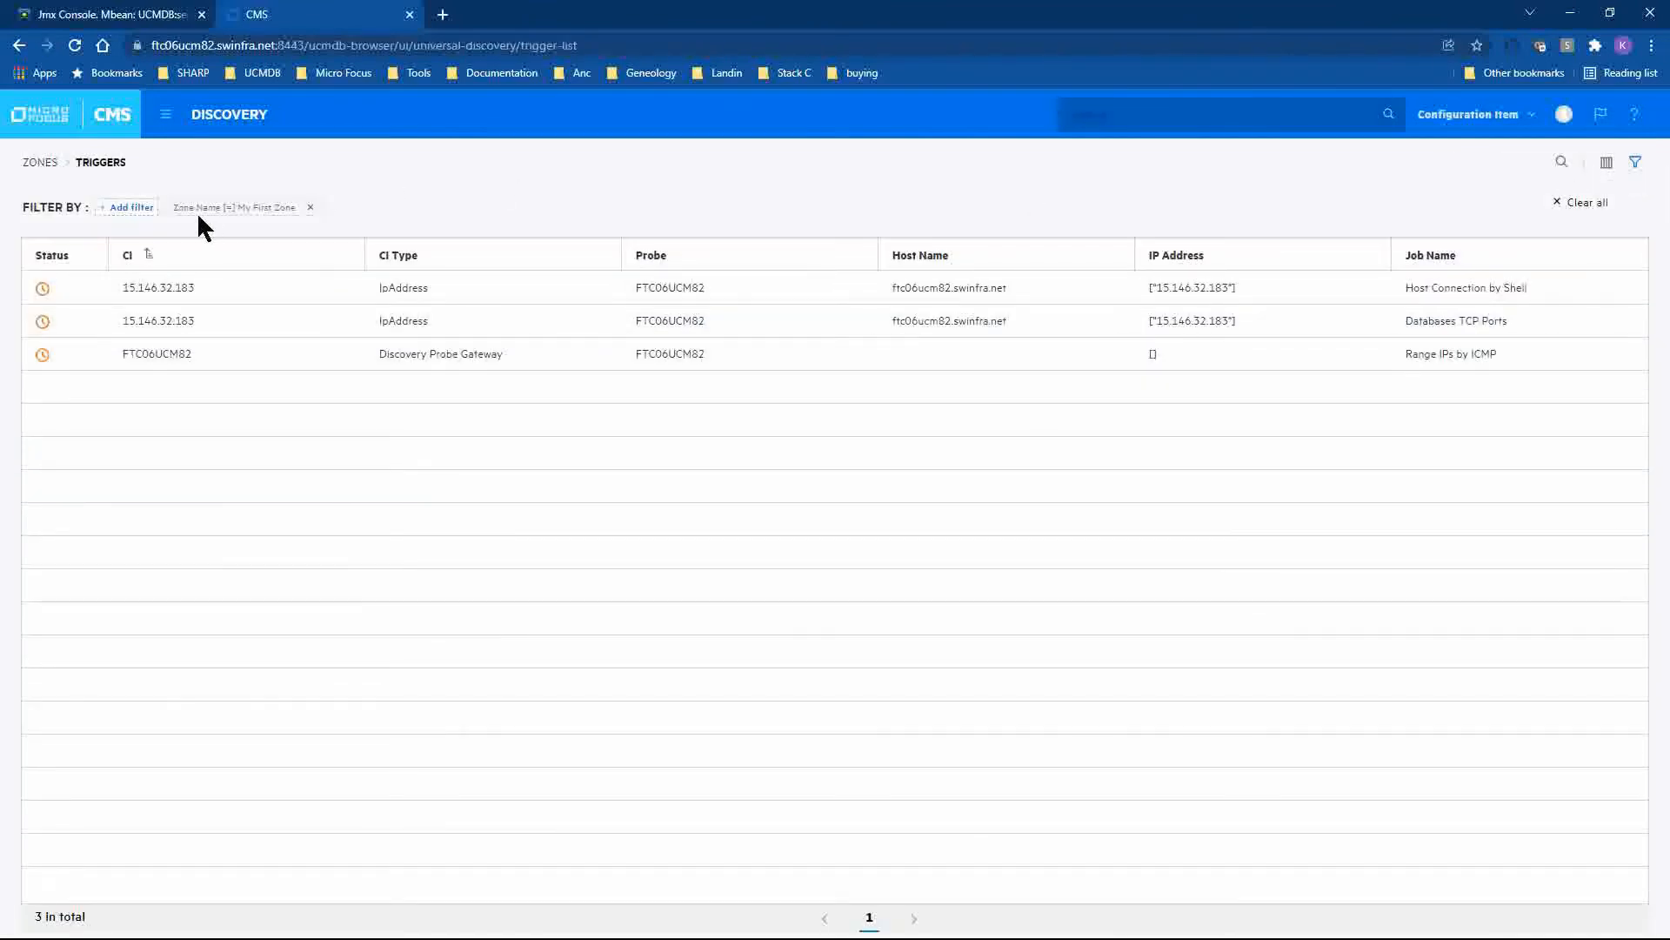
pyautogui.doubleClick(252, 207)
pyautogui.click(123, 210)
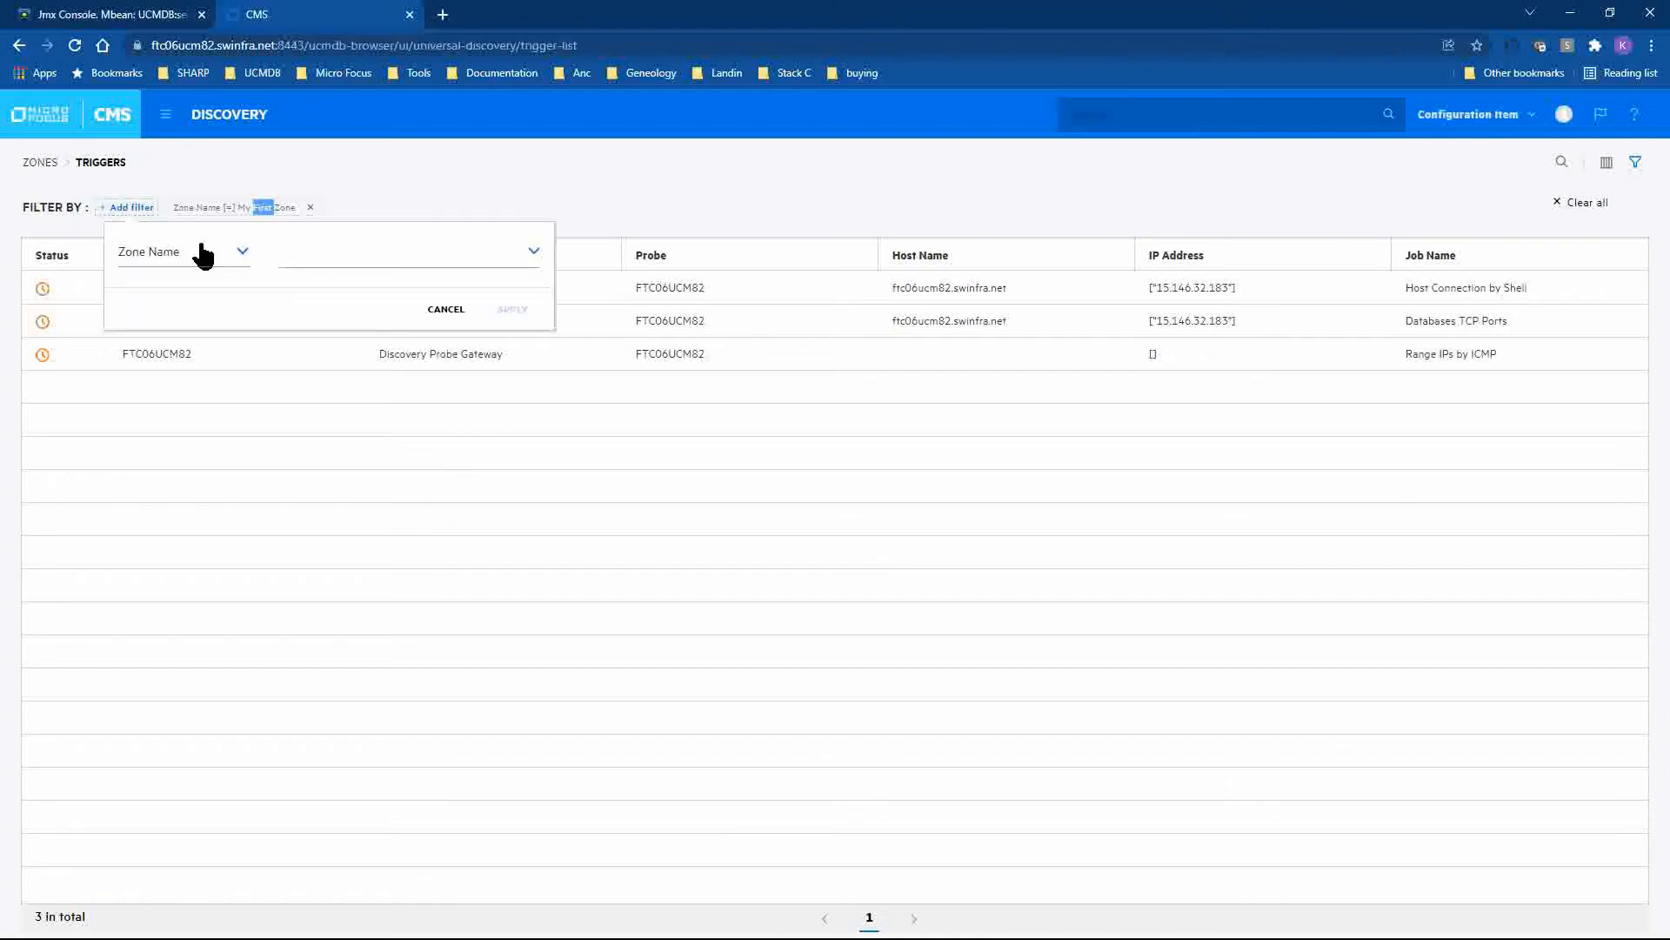
pyautogui.click(213, 252)
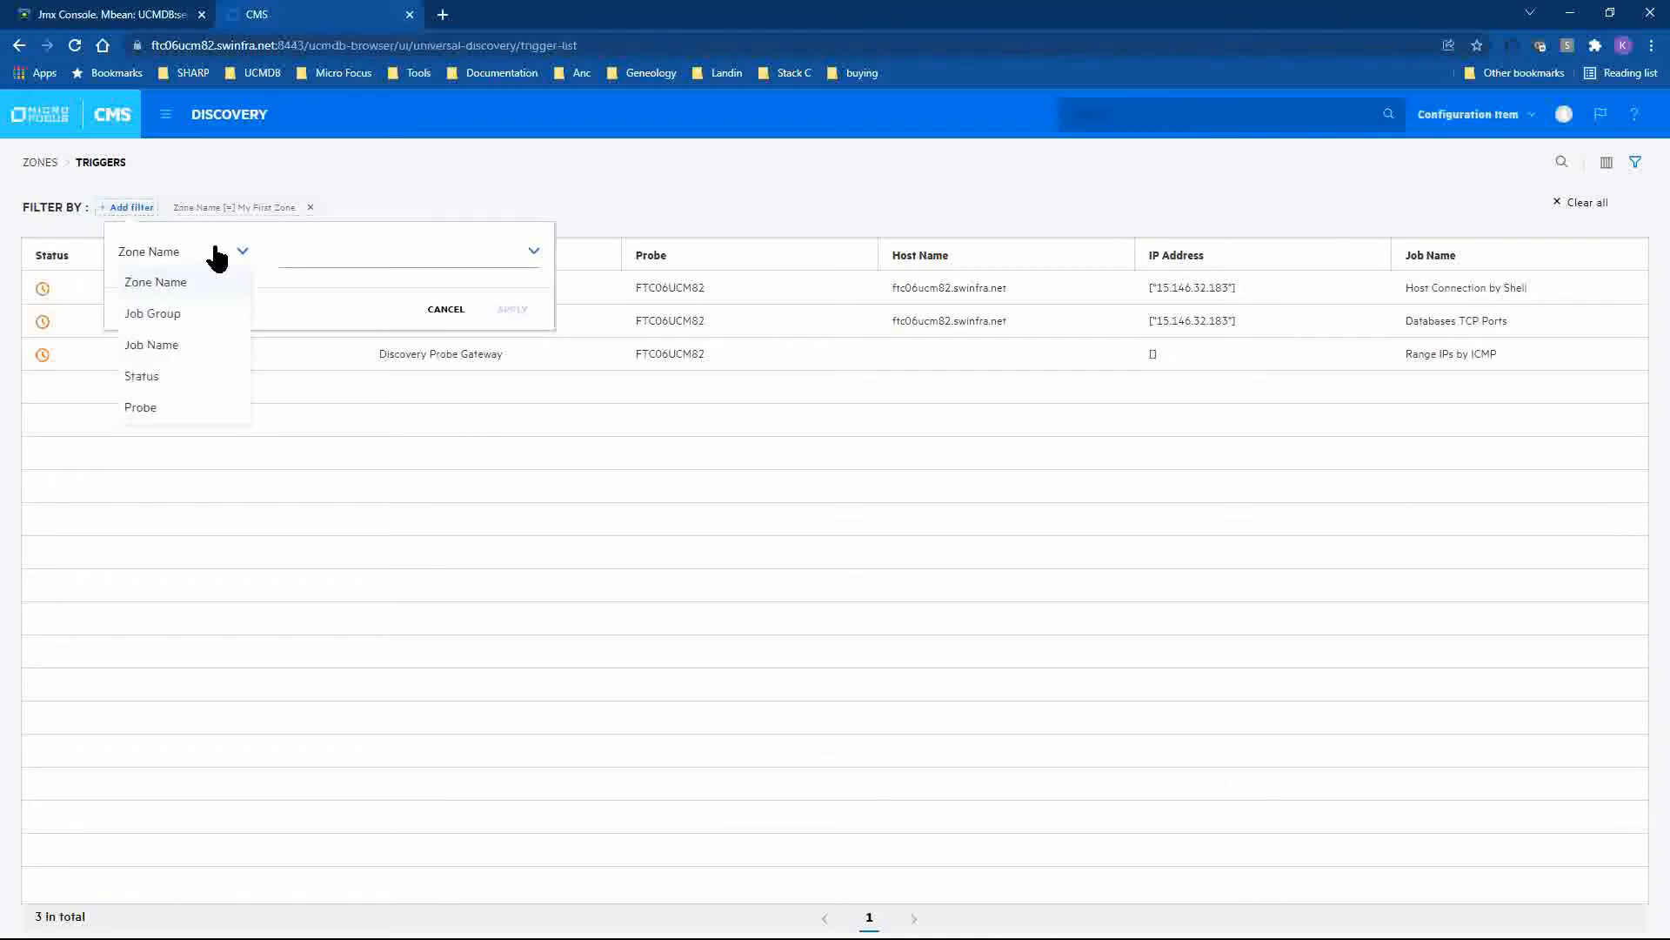
pyautogui.click(188, 379)
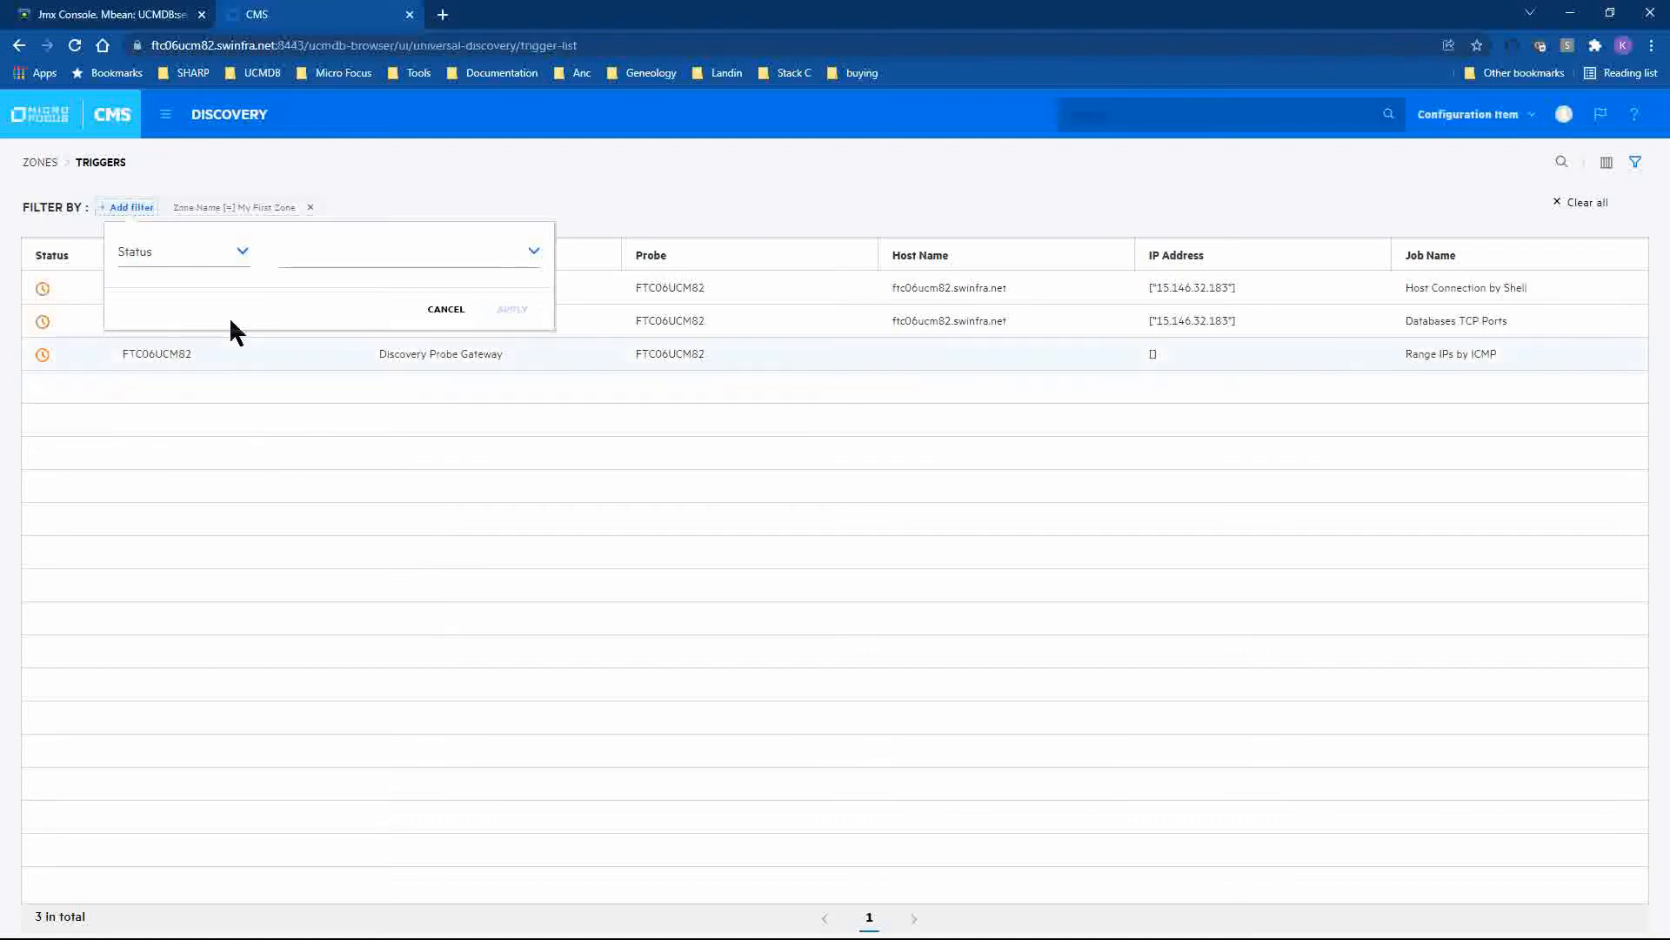
pyautogui.click(305, 263)
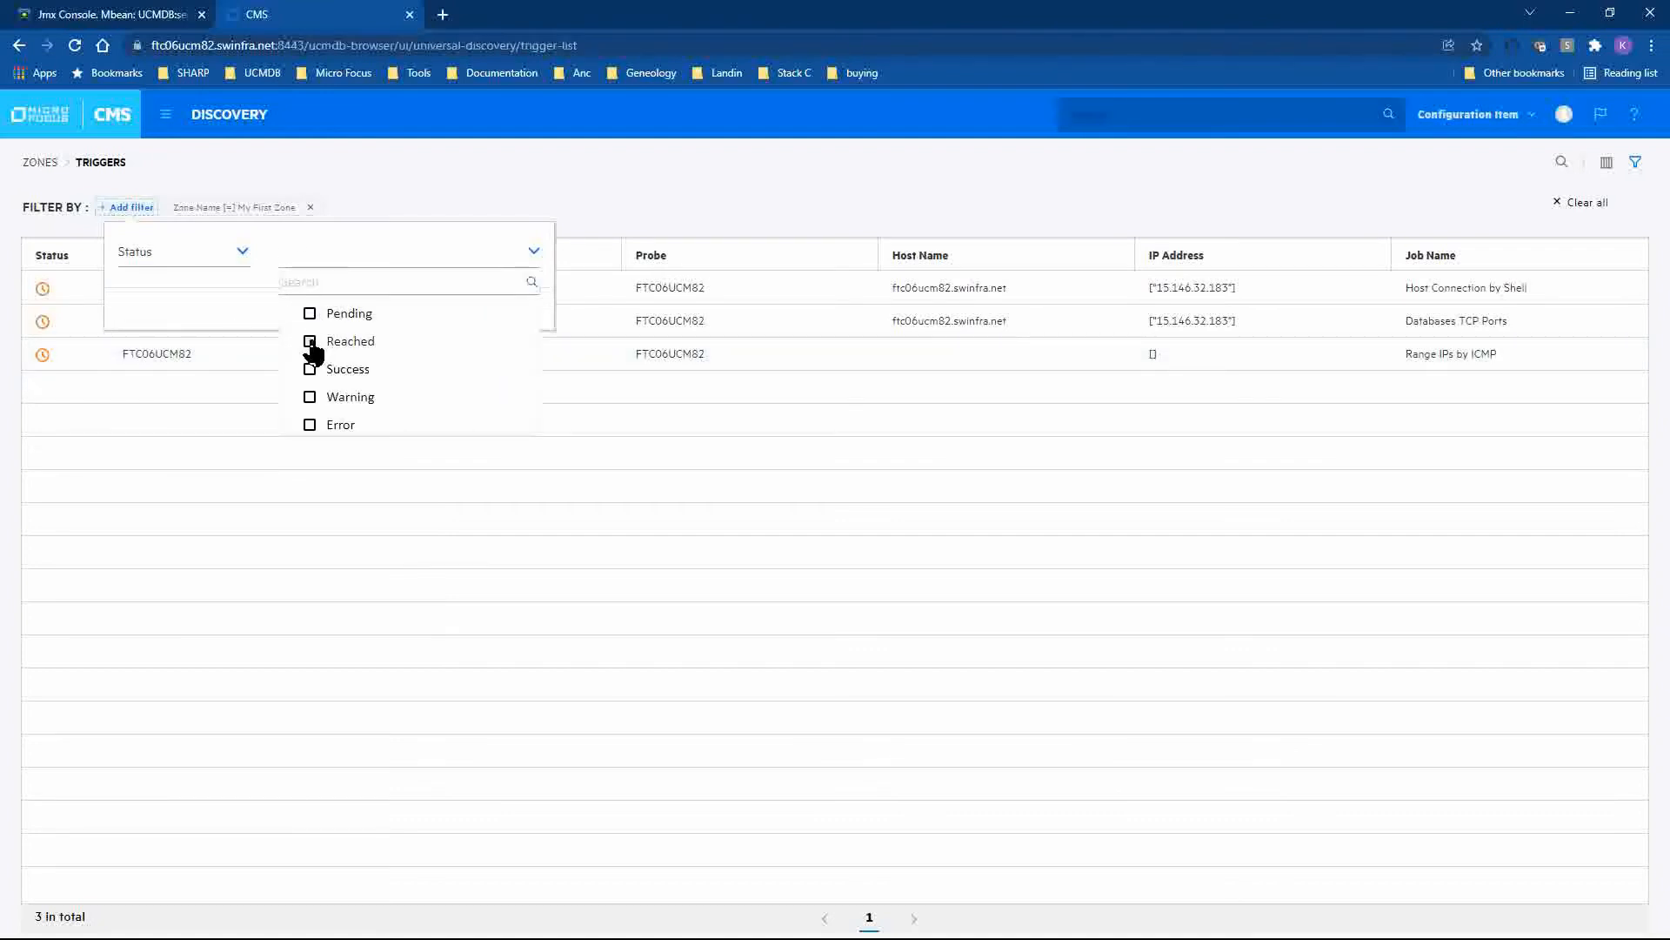
pyautogui.click(311, 344)
pyautogui.click(311, 369)
pyautogui.click(310, 313)
pyautogui.click(534, 255)
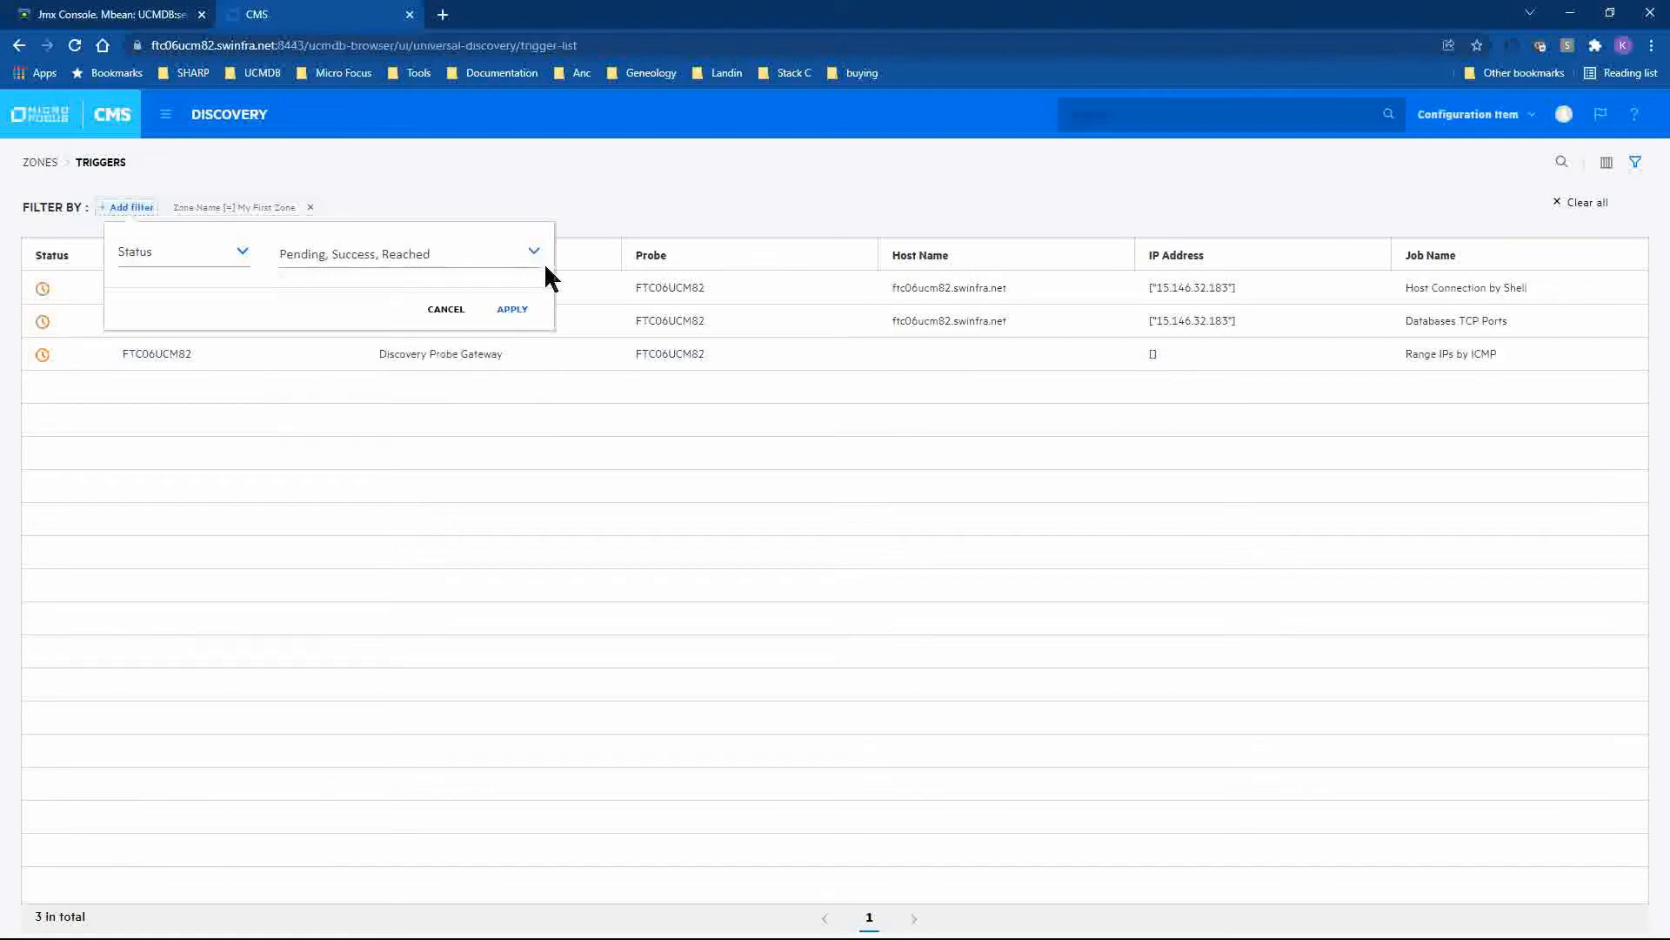
pyautogui.click(511, 310)
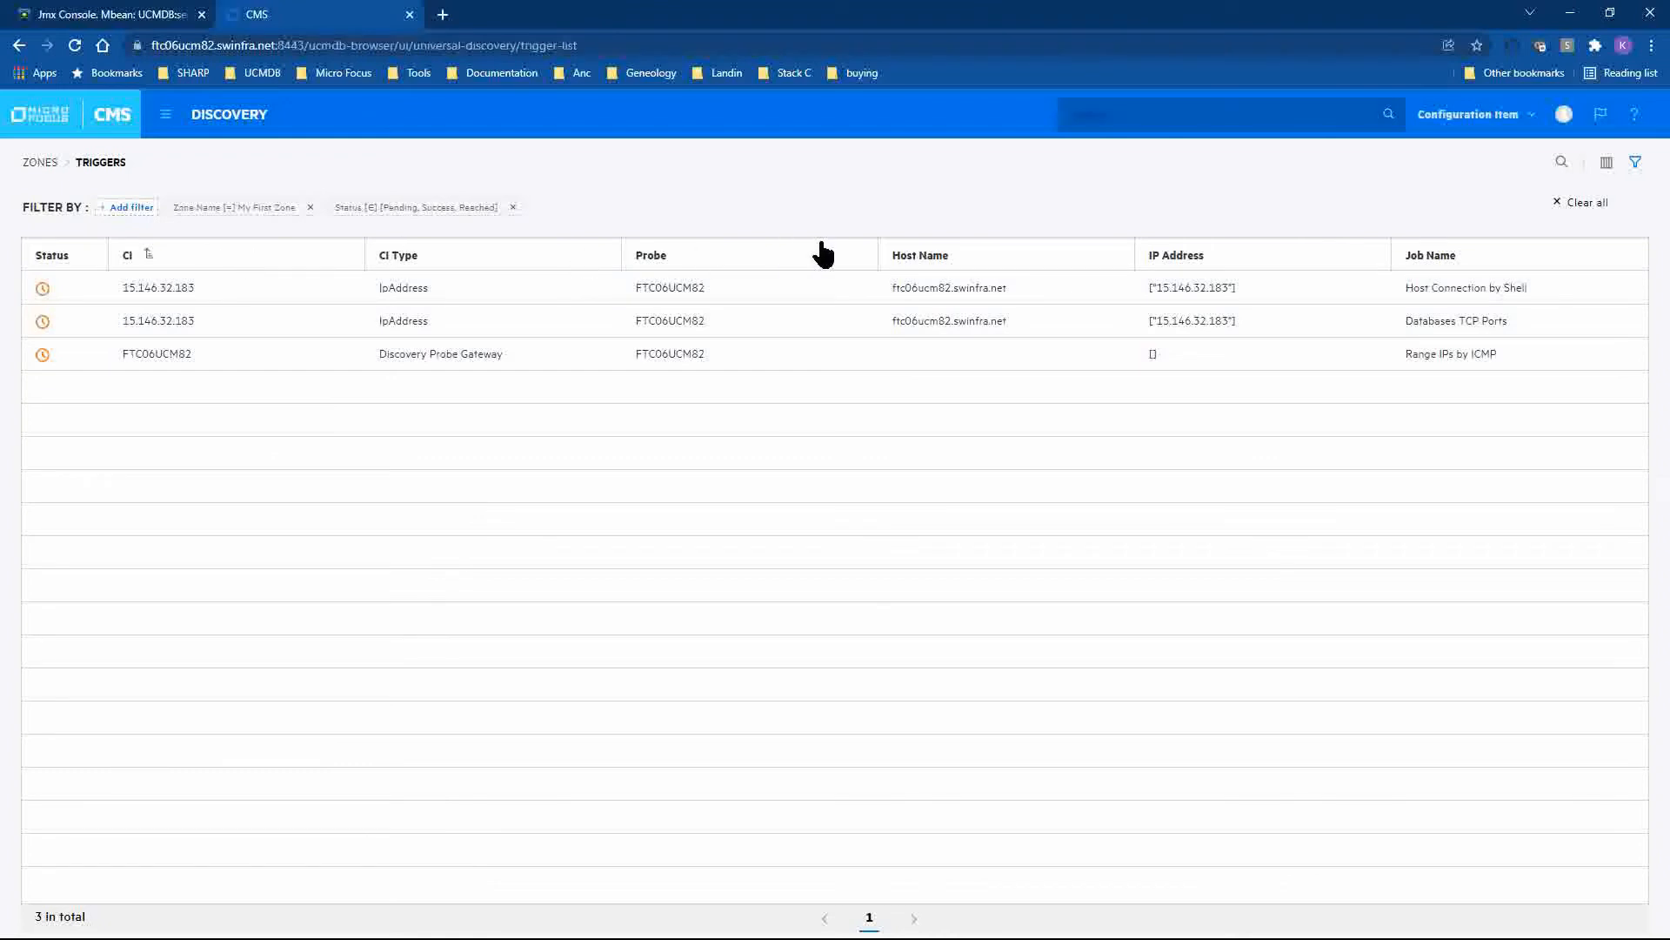
# Open the discovery results of My First Zone and add the IP Lease Time and IP Network Type columns to the IpAddress table
pyautogui.click(41, 166)
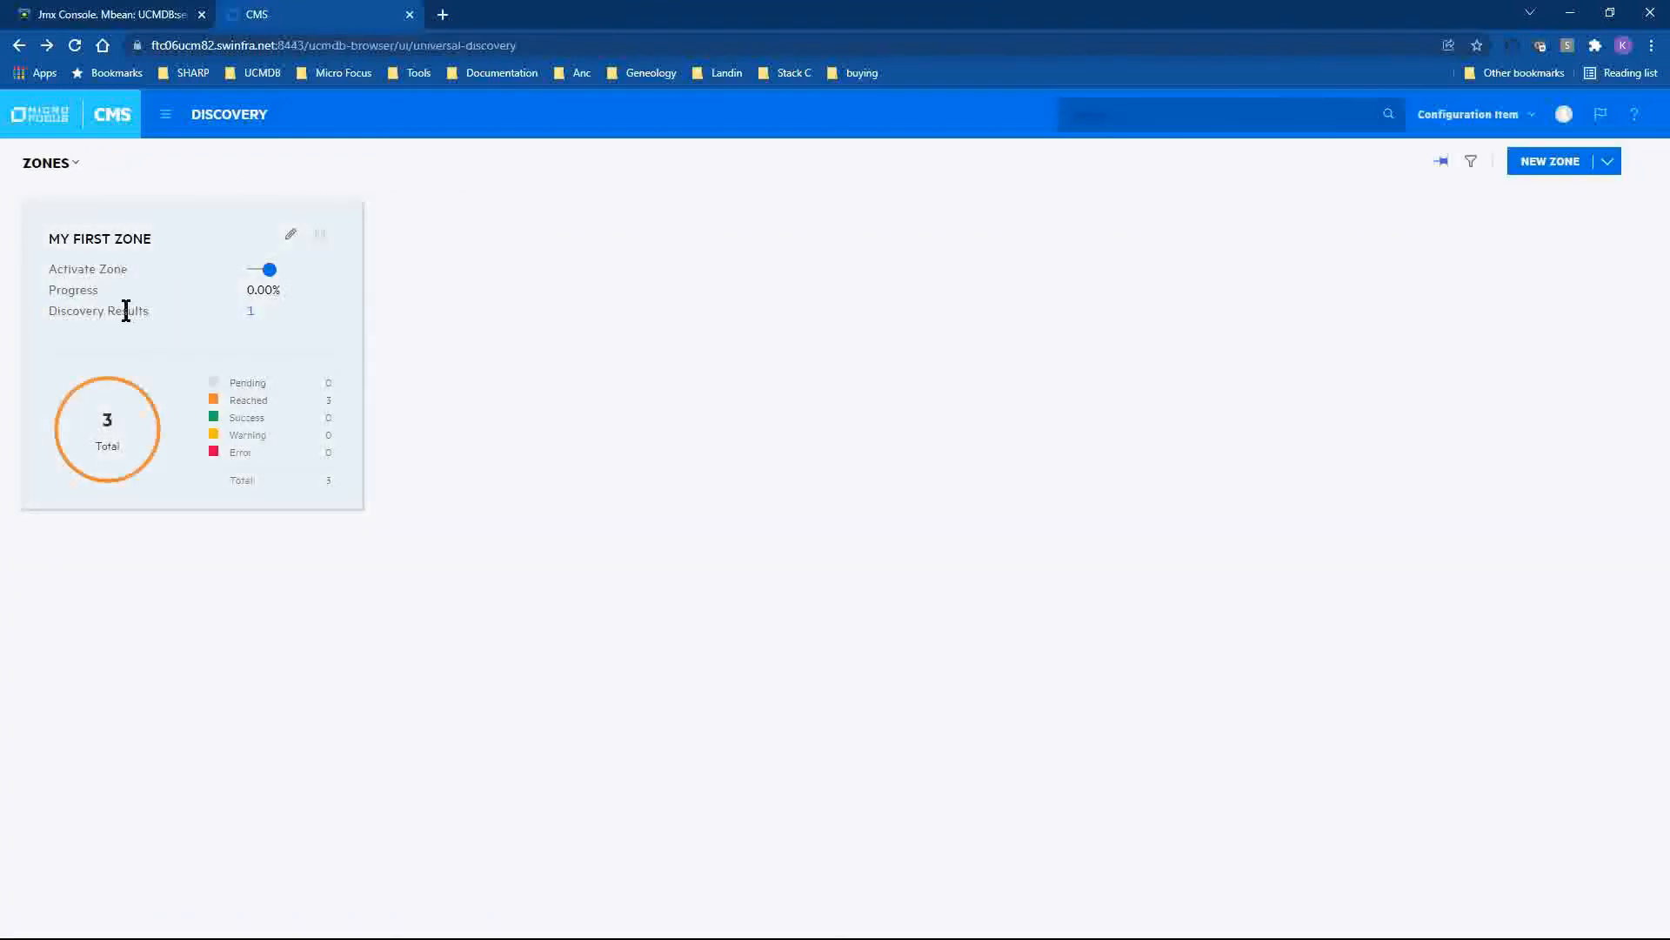
pyautogui.click(253, 311)
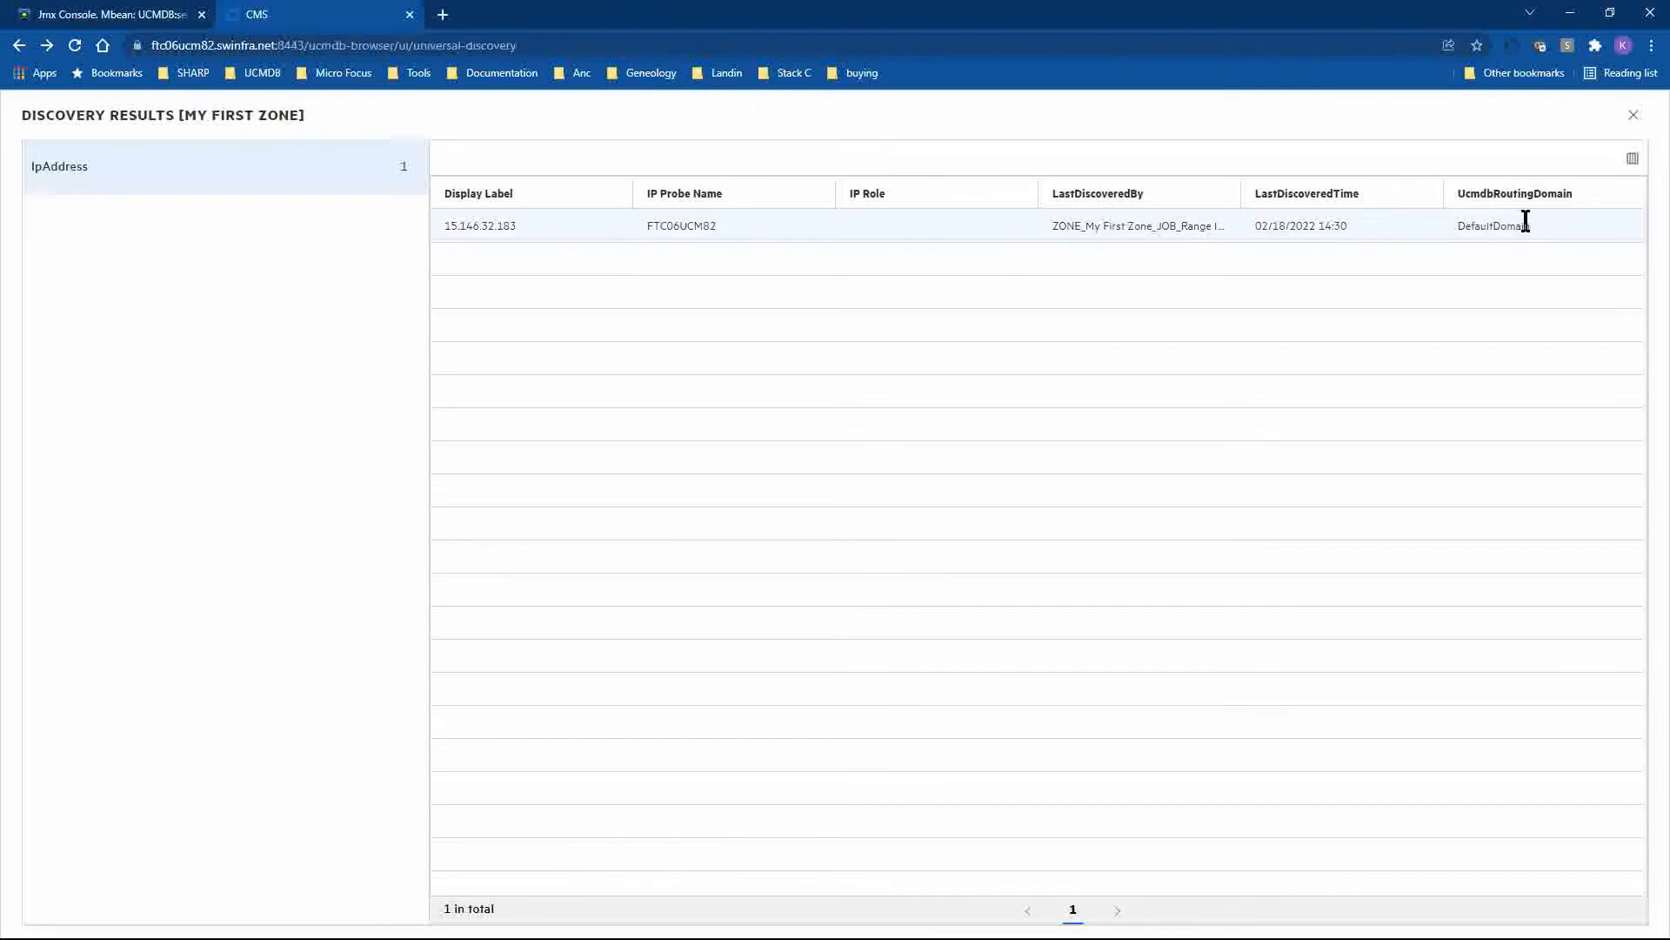
pyautogui.click(1634, 162)
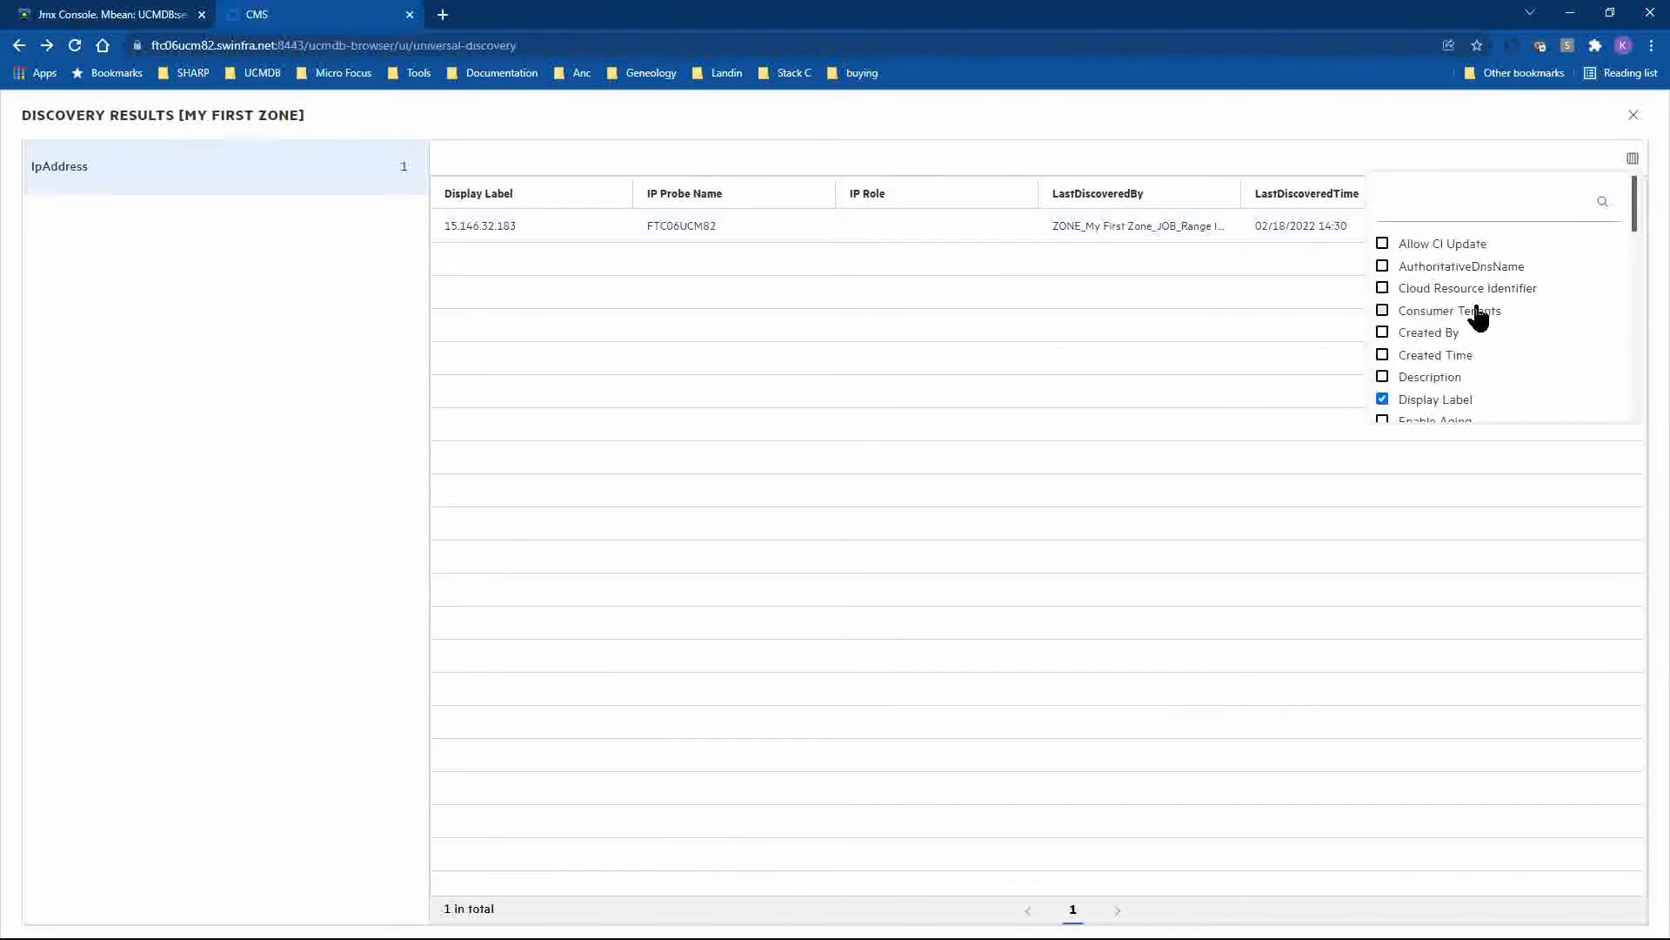
pyautogui.scroll(-2, 1479, 318)
pyautogui.scroll(-2, 1479, 318)
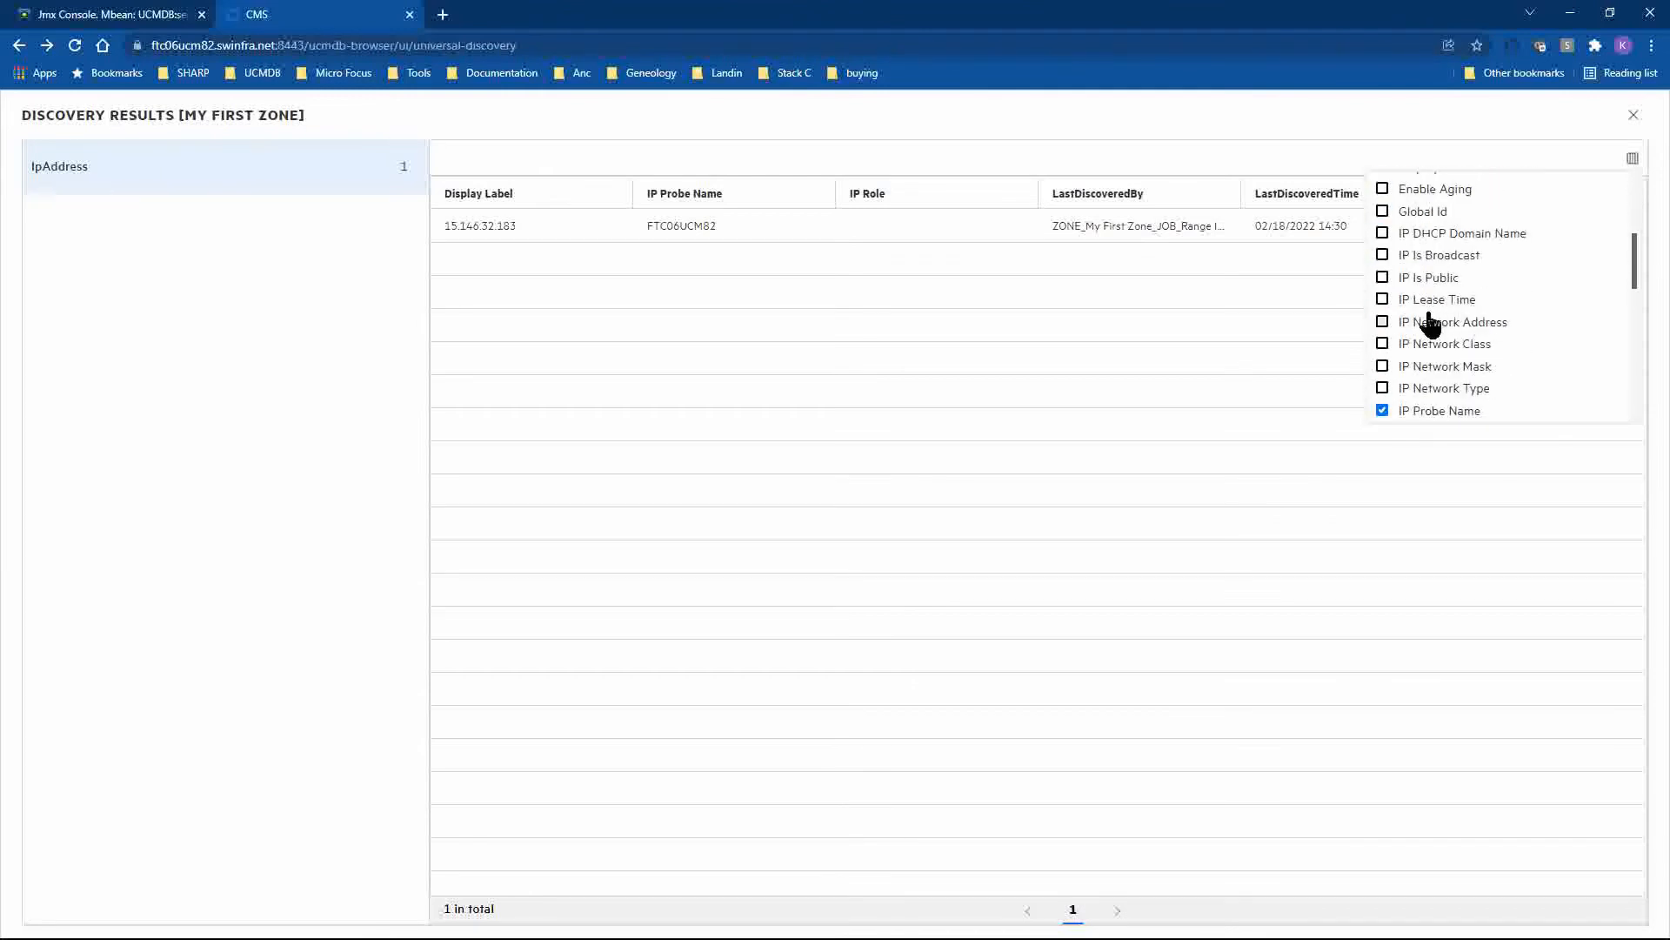
pyautogui.click(1383, 300)
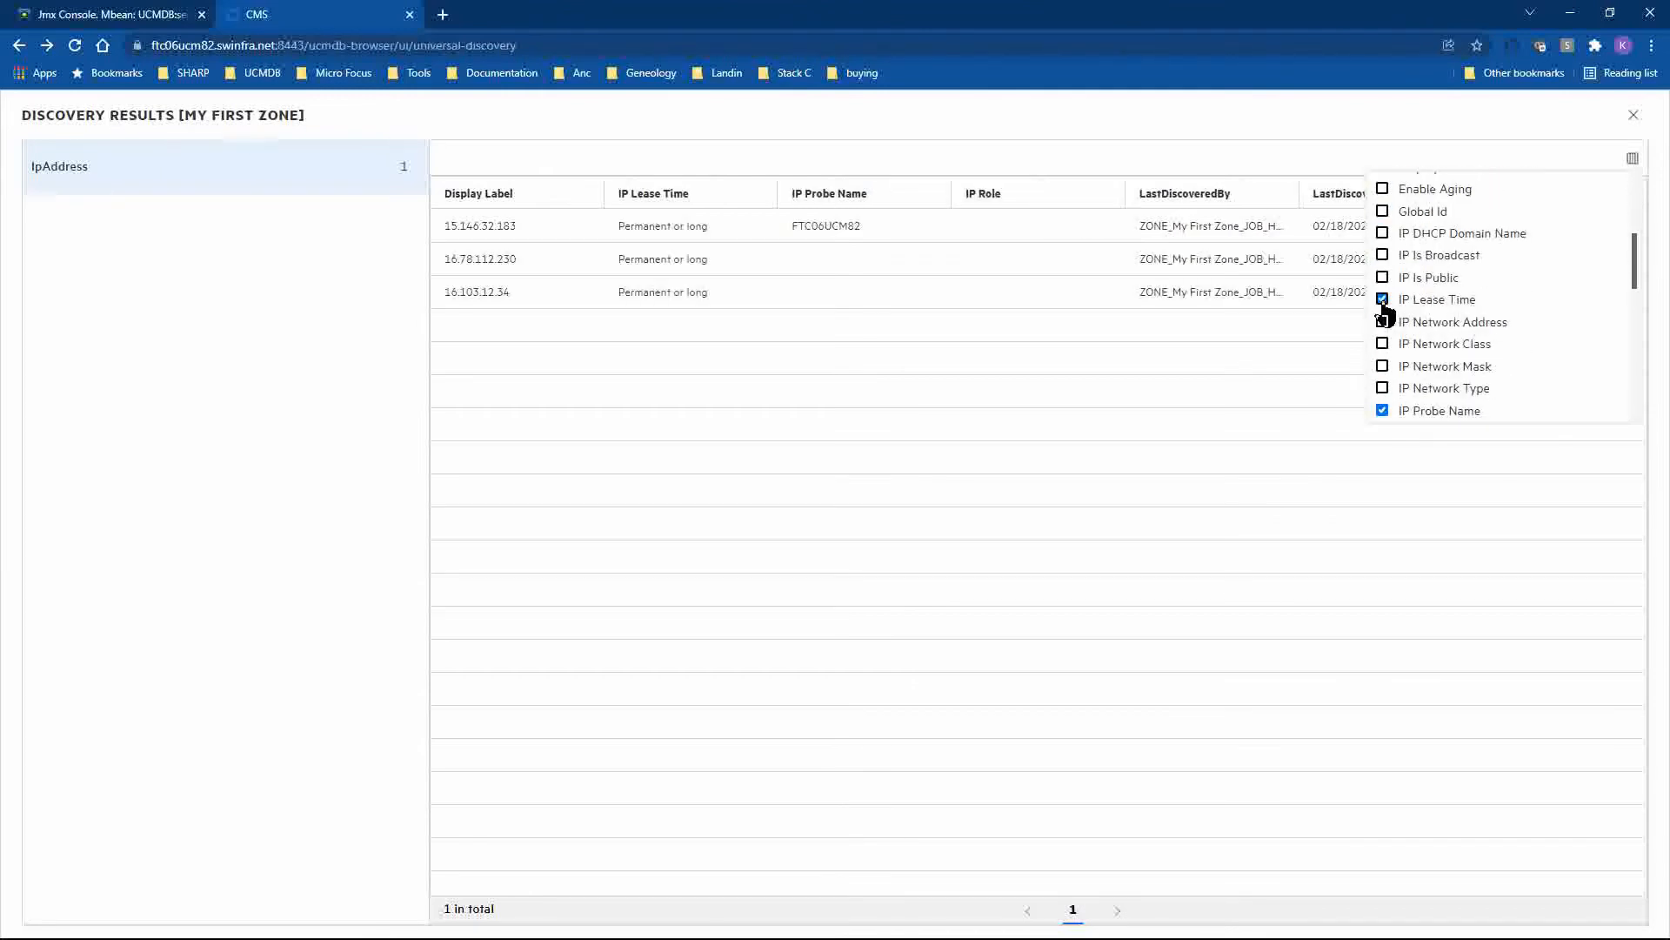
pyautogui.click(1383, 389)
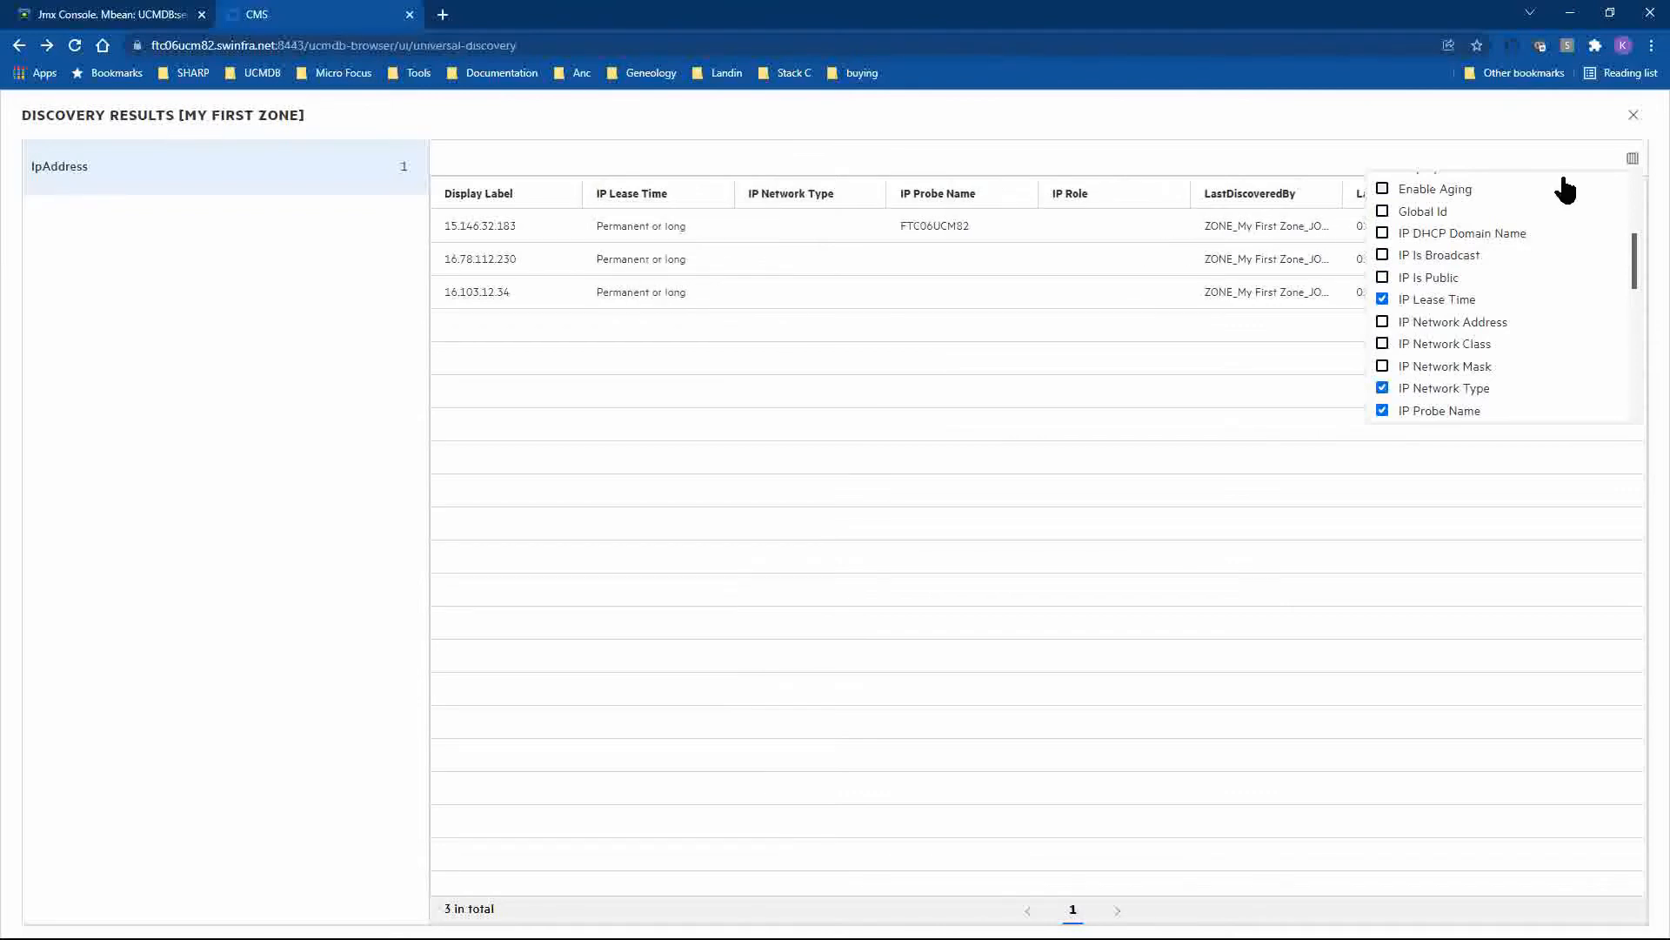
pyautogui.click(1632, 159)
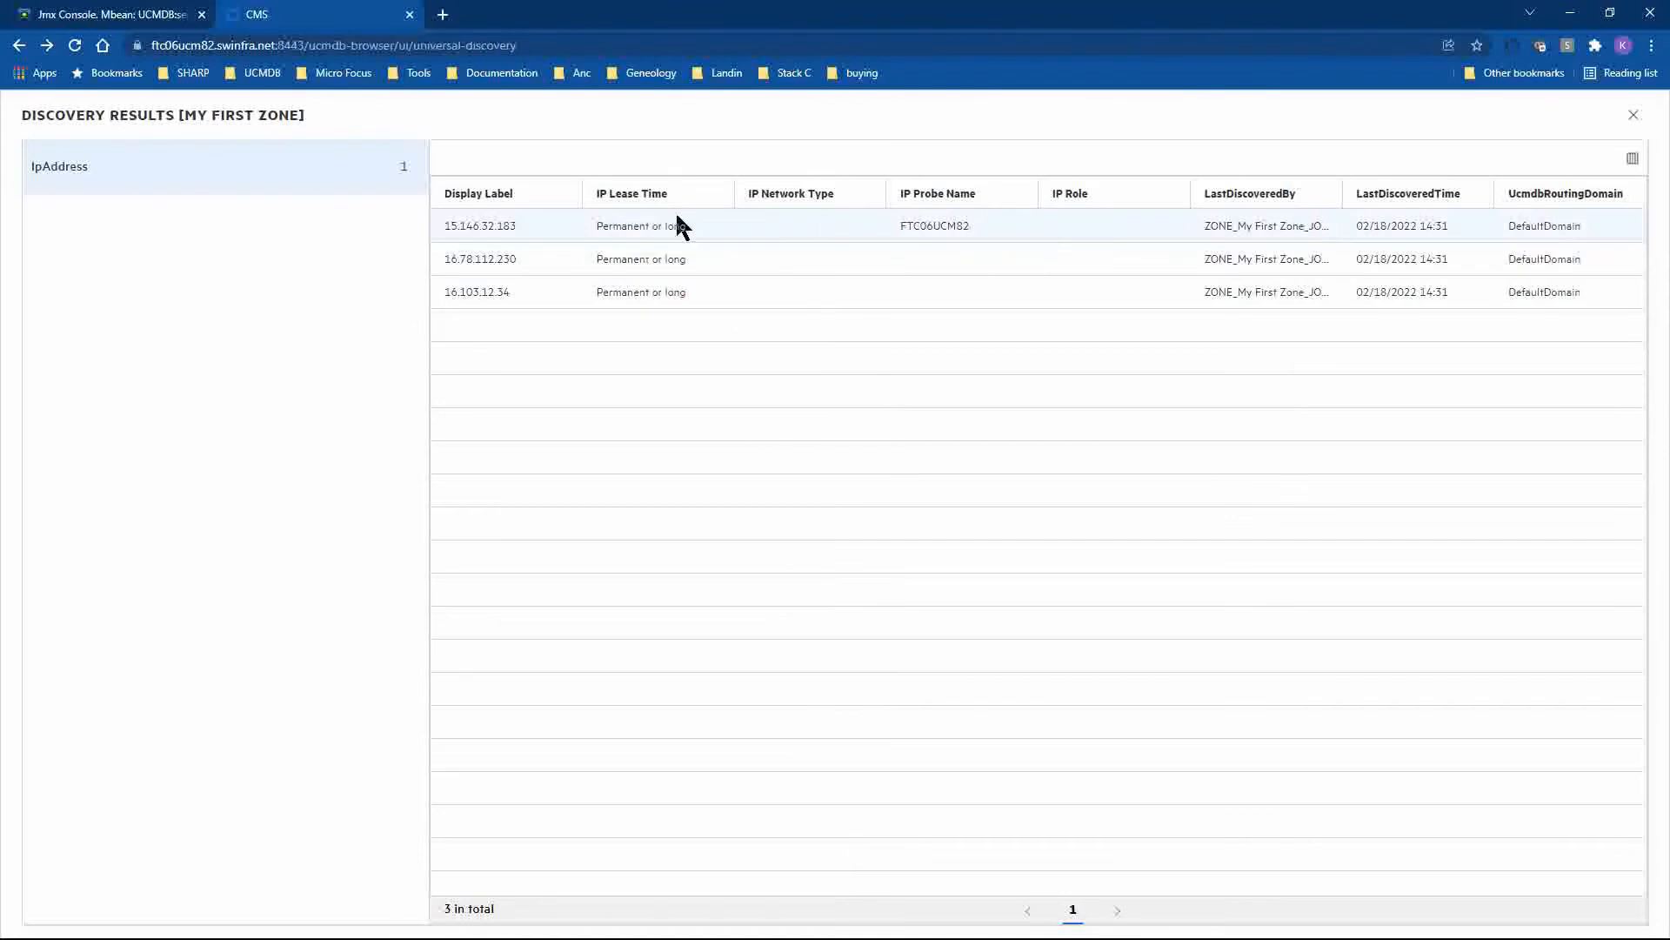
# Close and reopen the discovery results of My First Zone to view the Interface entries
pyautogui.click(1633, 115)
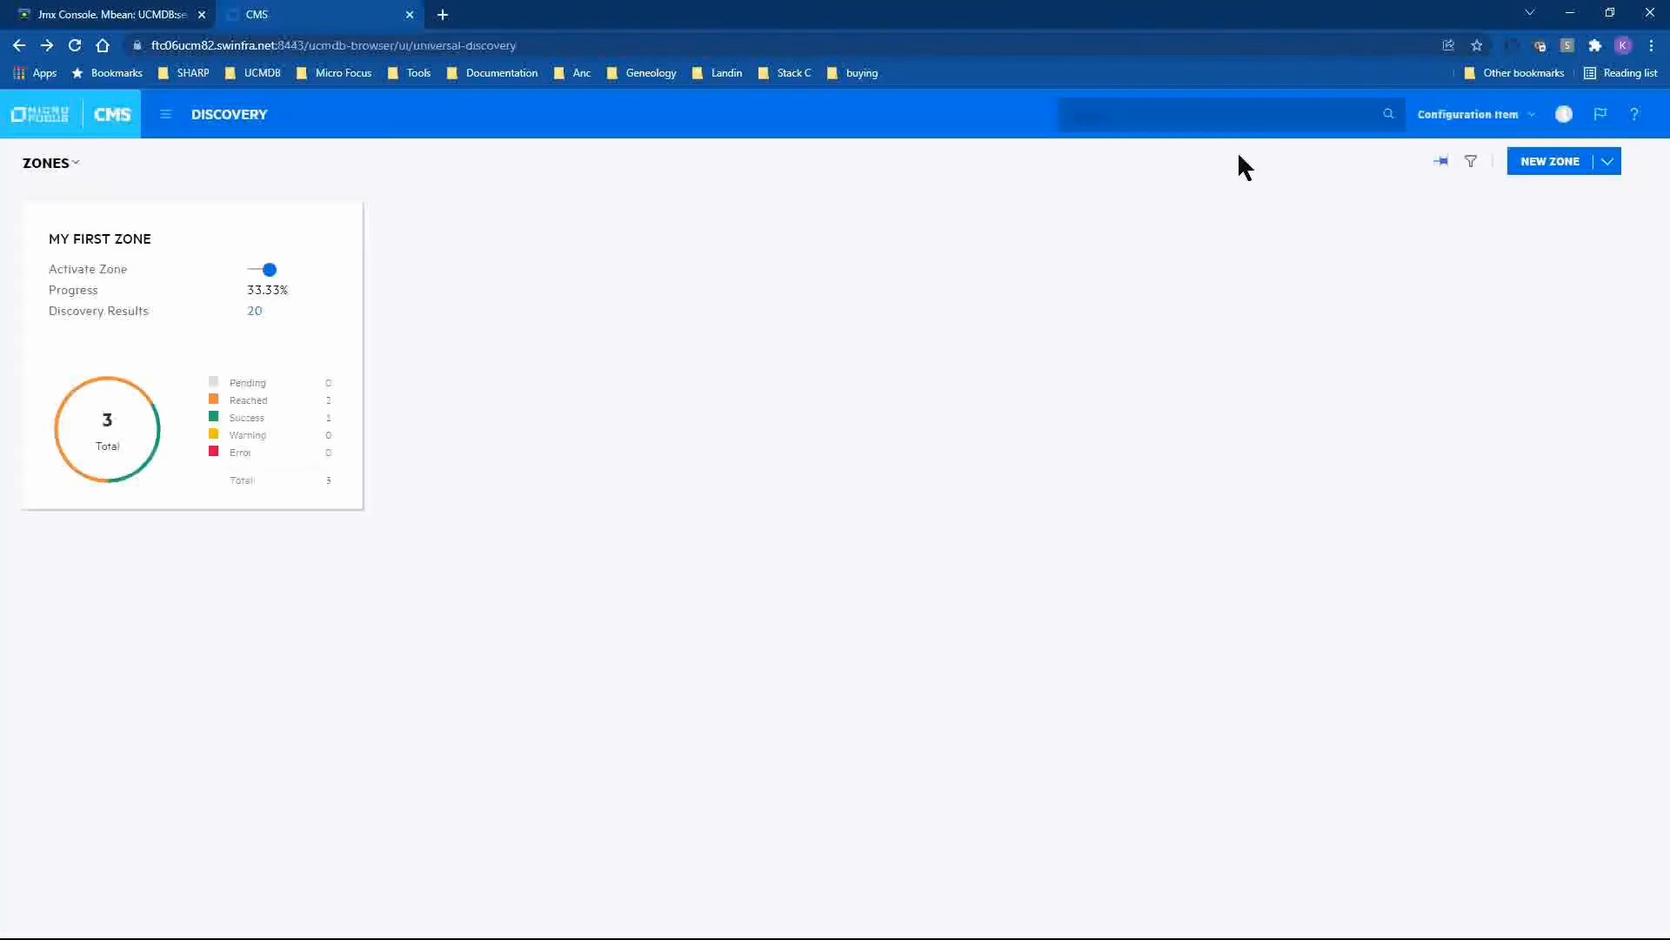
pyautogui.click(255, 313)
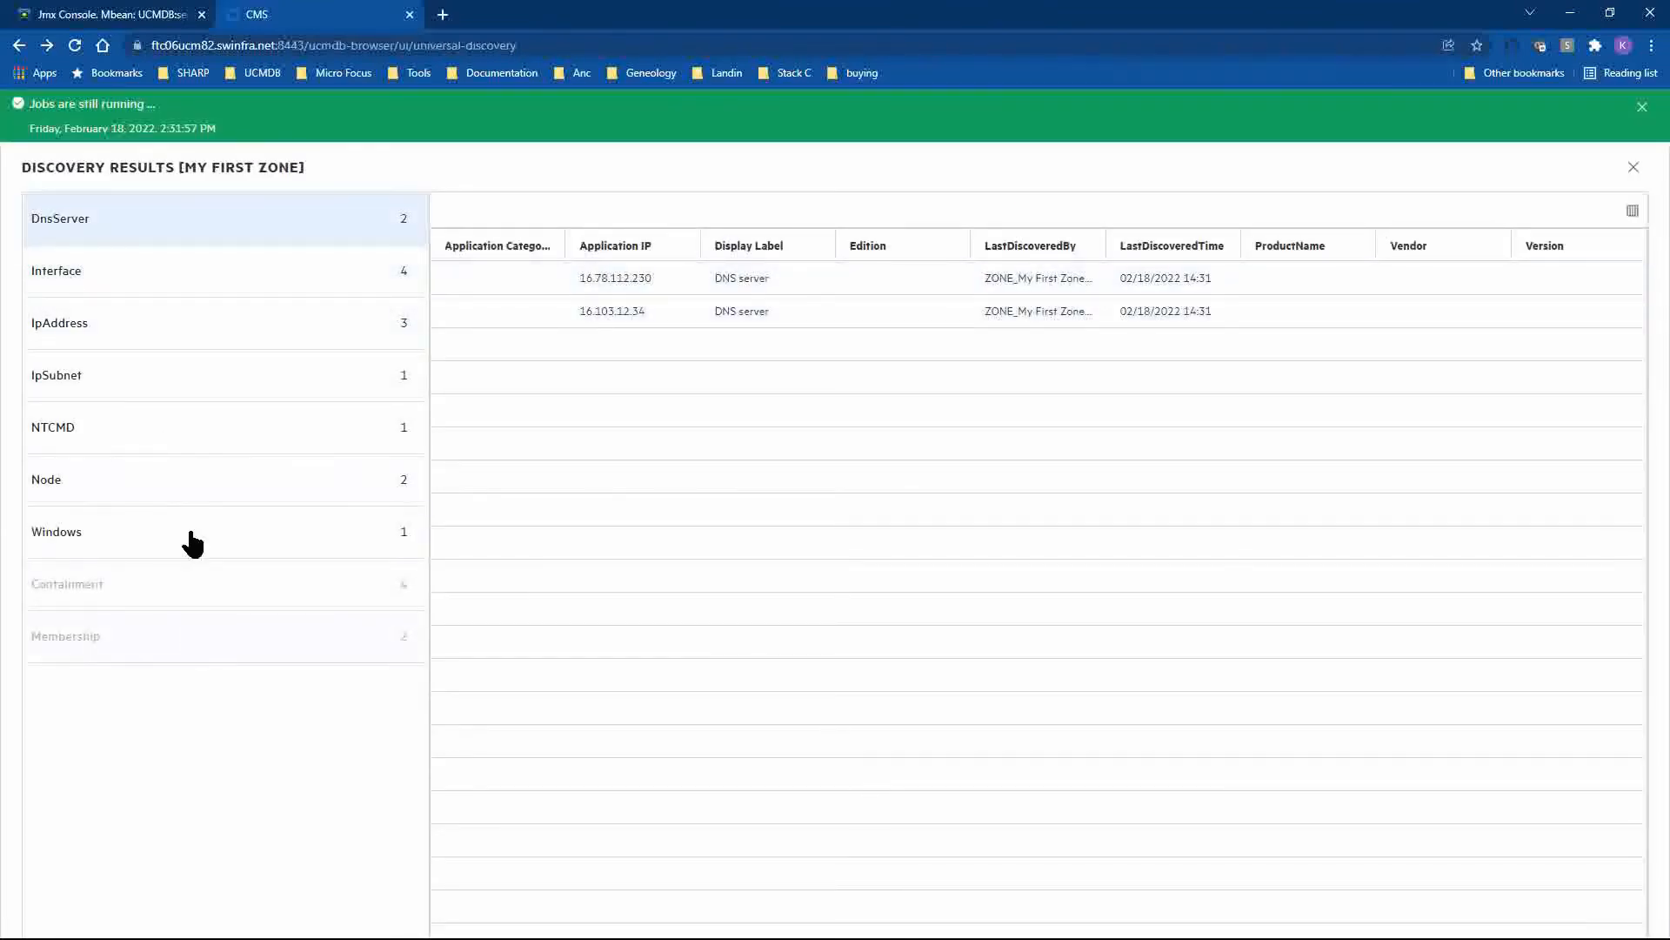
pyautogui.click(219, 228)
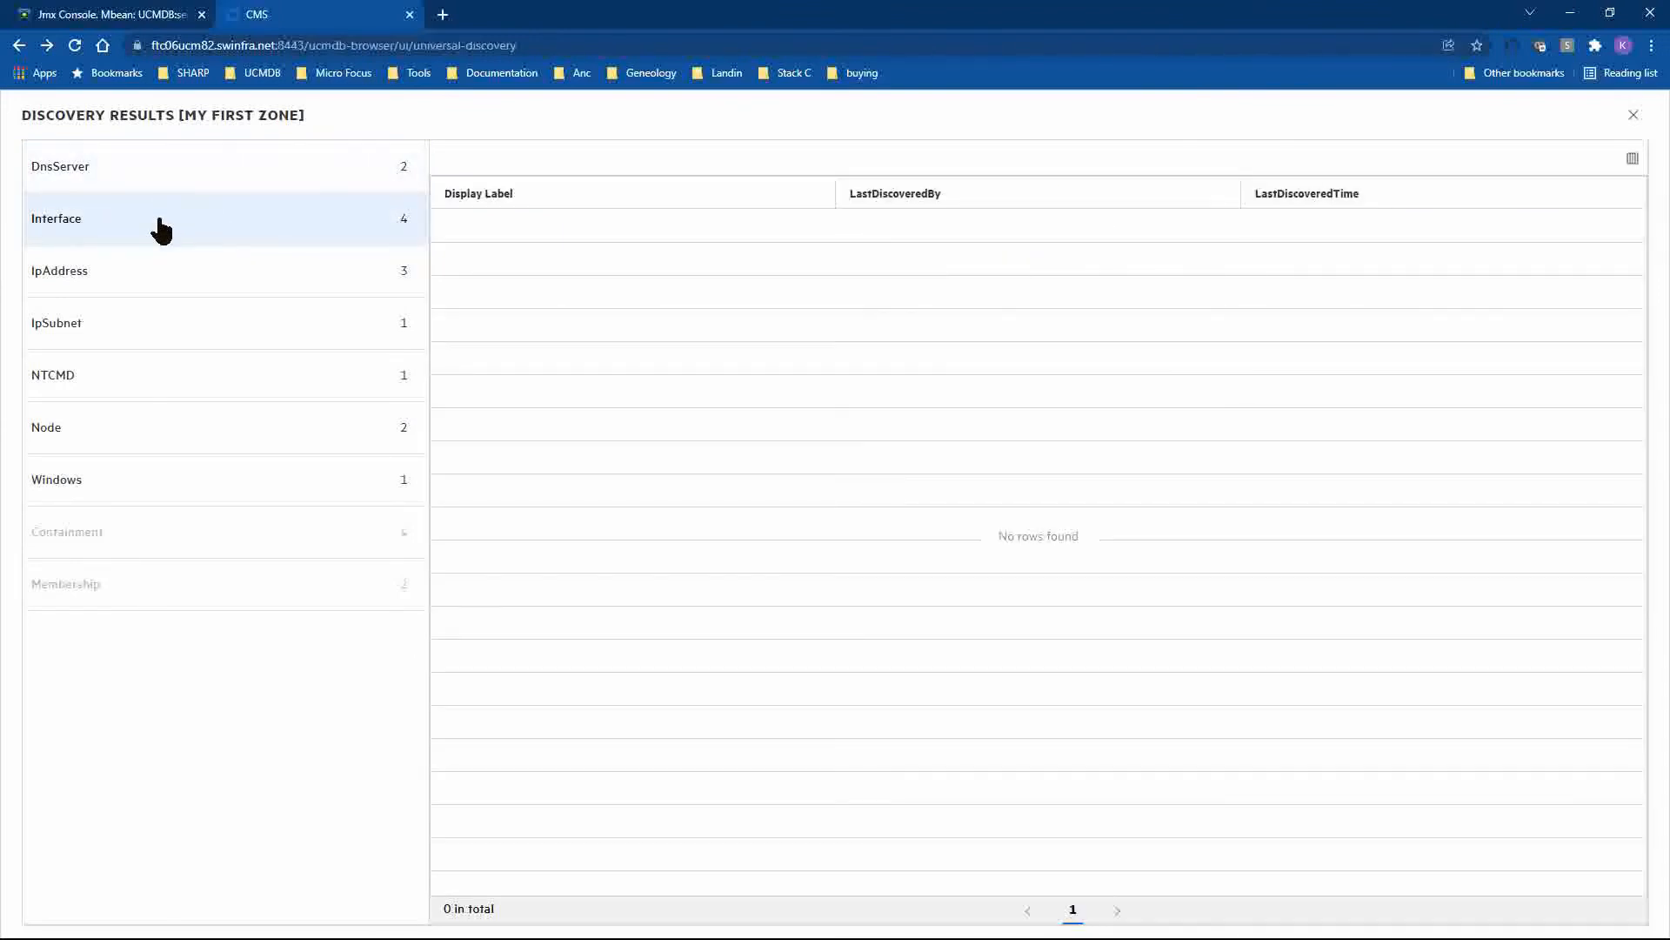
# Review the IpAddress, IpSubnet, DnsServer and Interface entries in My First Zone's discovery results, then return to the zones overview
pyautogui.click(162, 275)
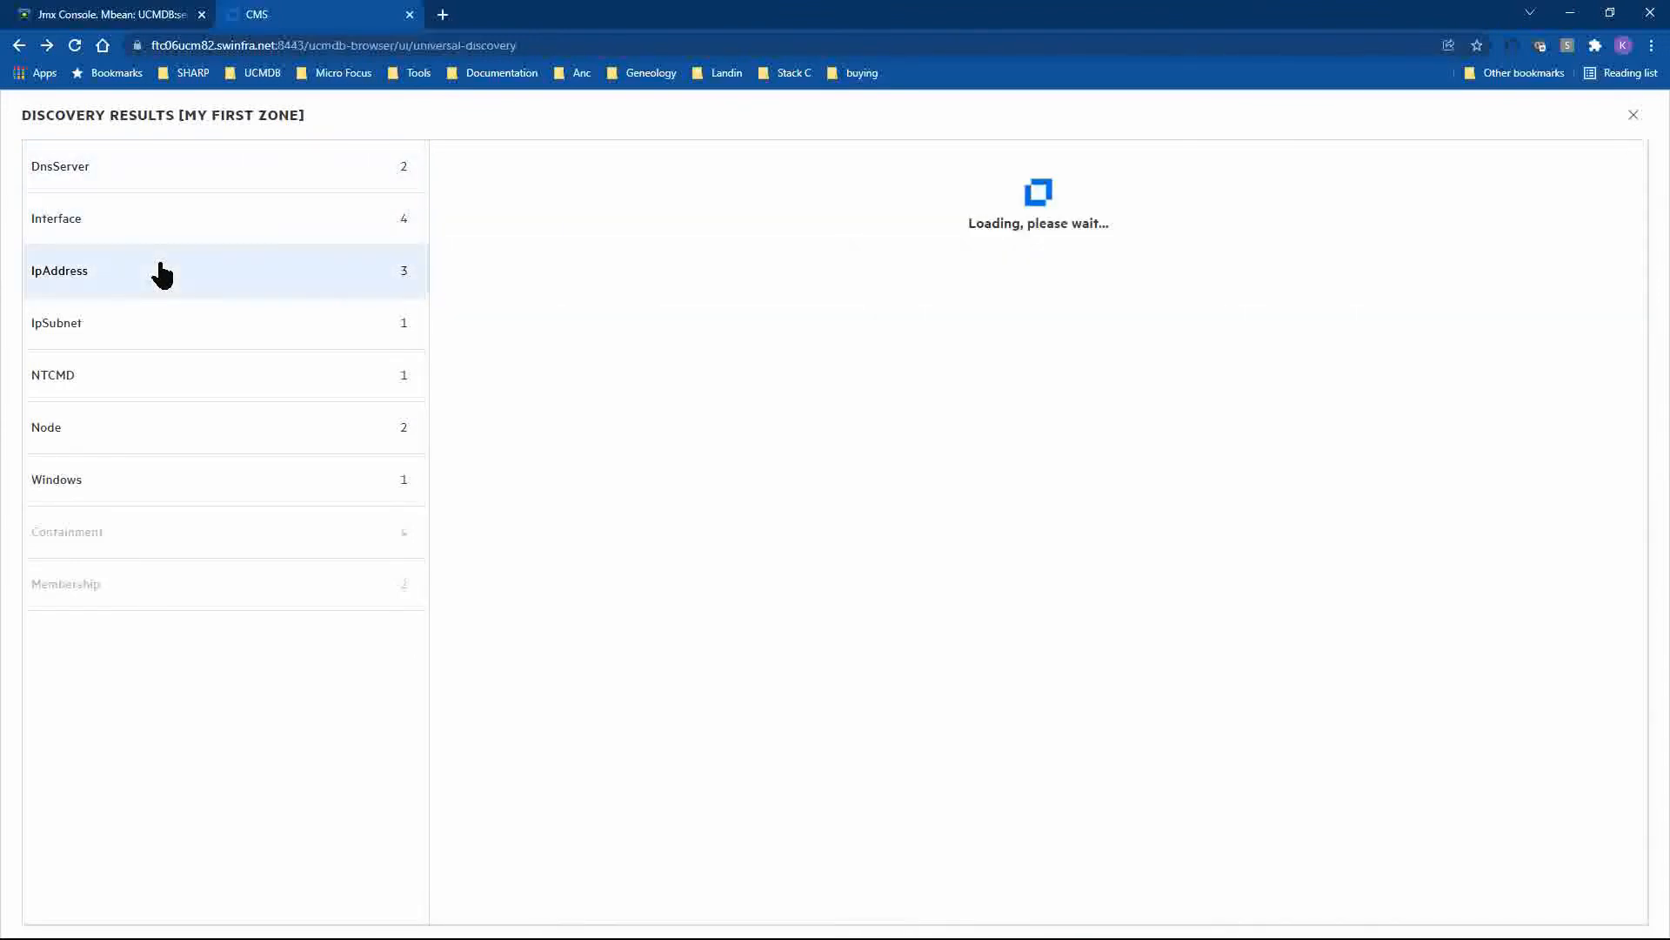
pyautogui.click(166, 340)
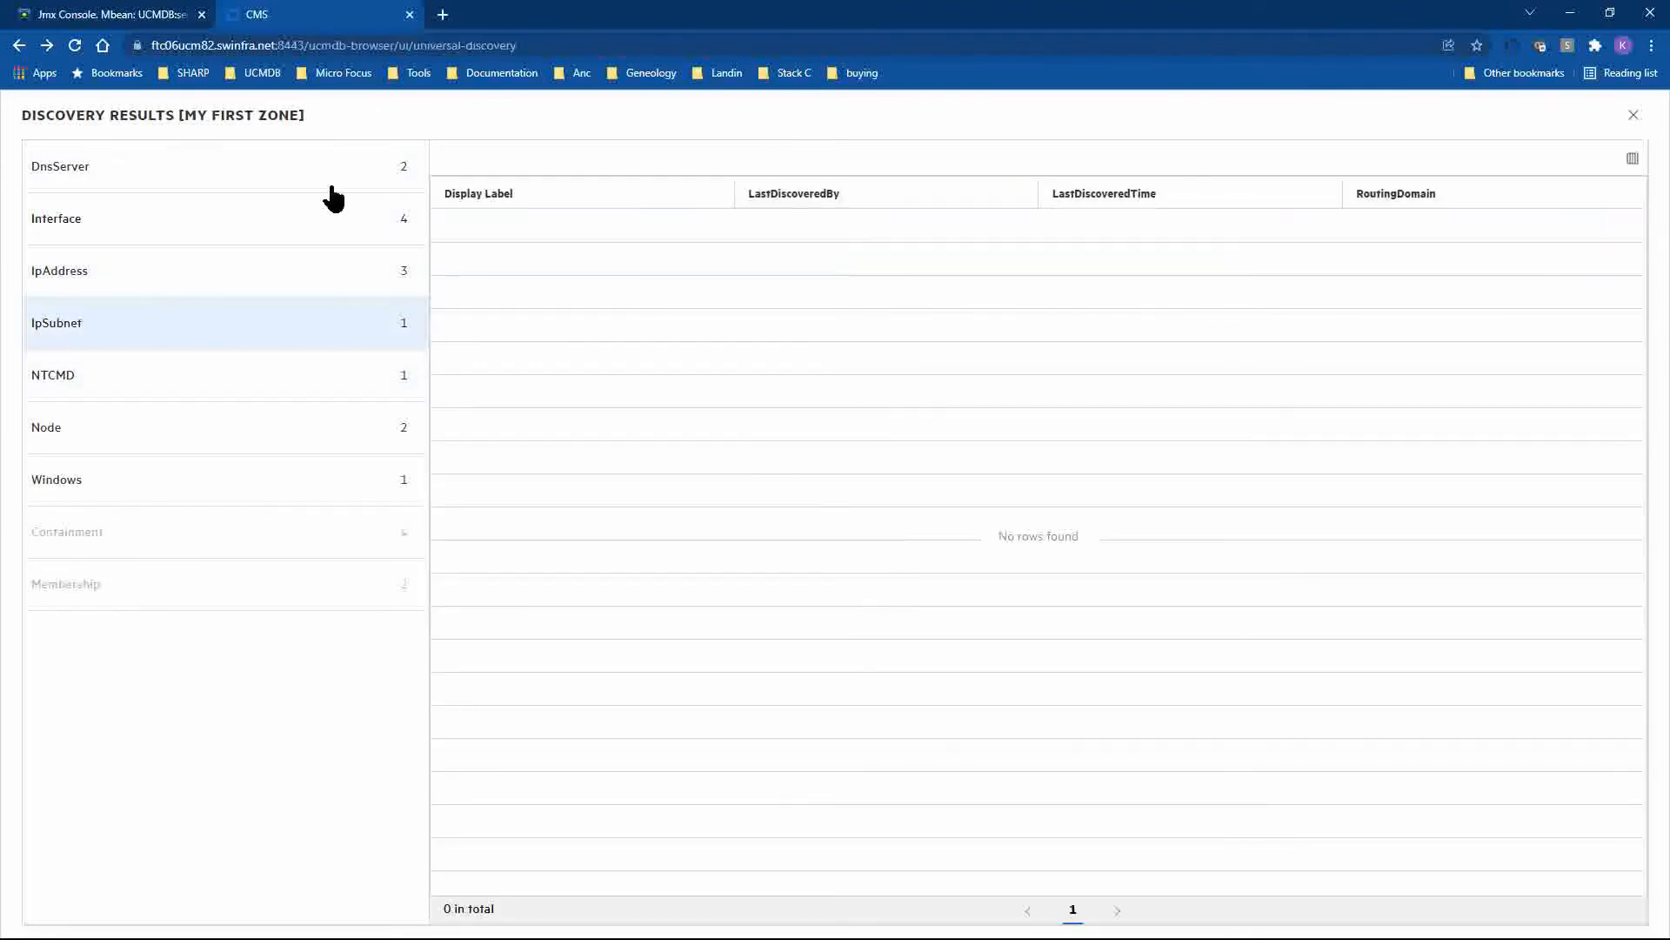
pyautogui.click(287, 184)
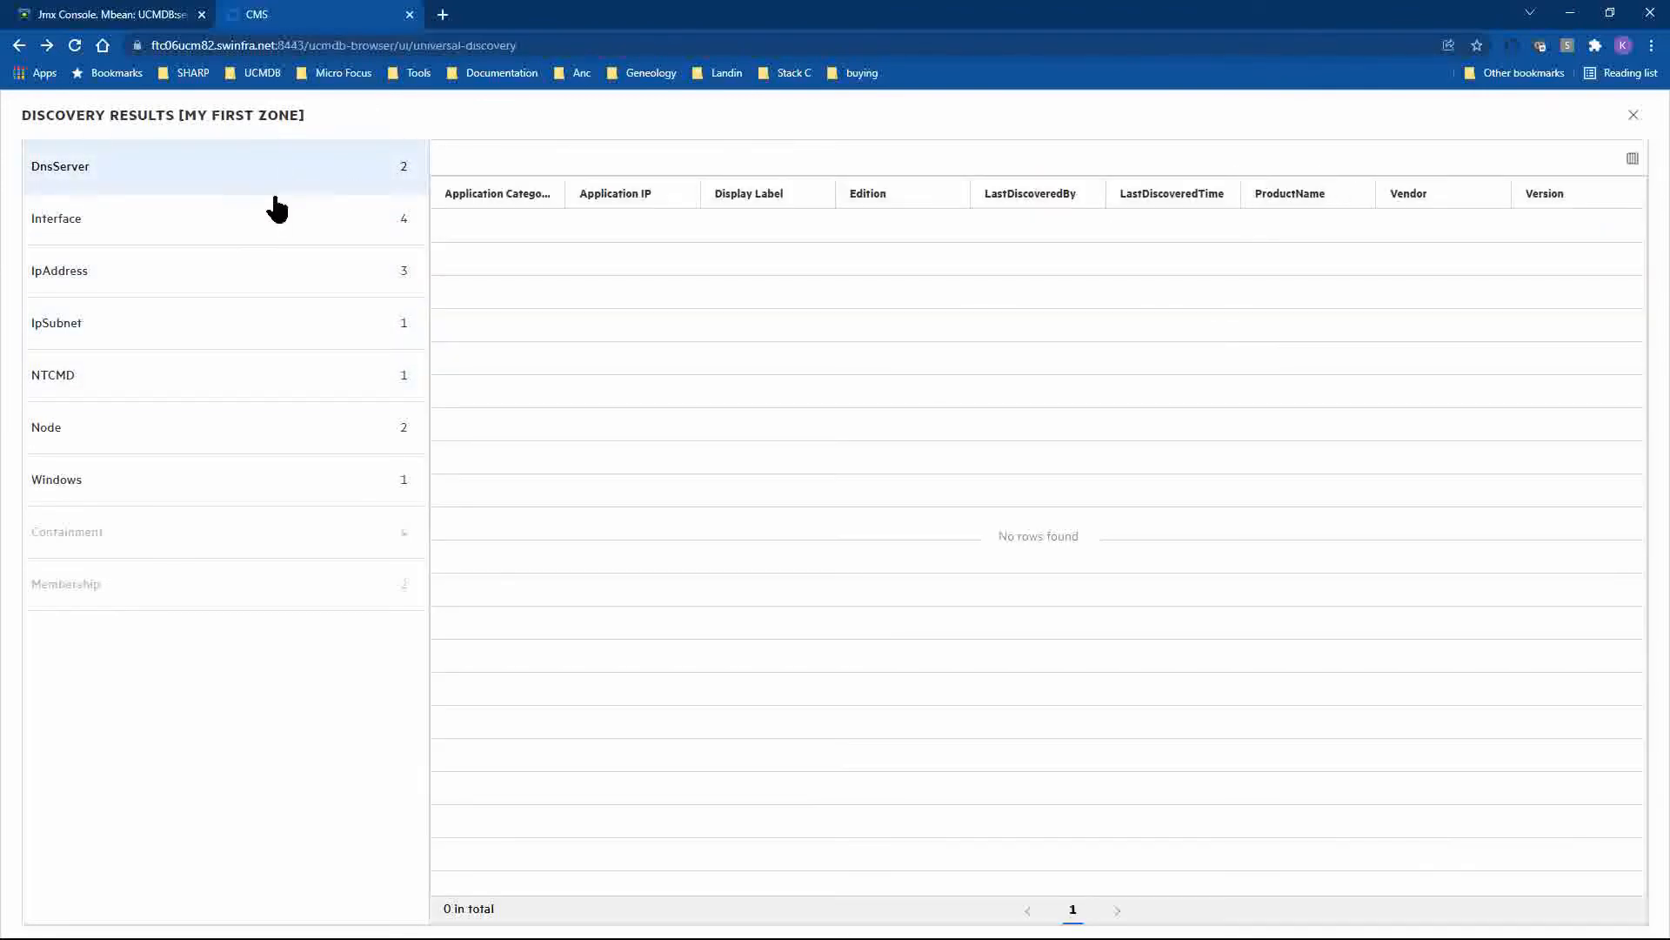
pyautogui.click(218, 239)
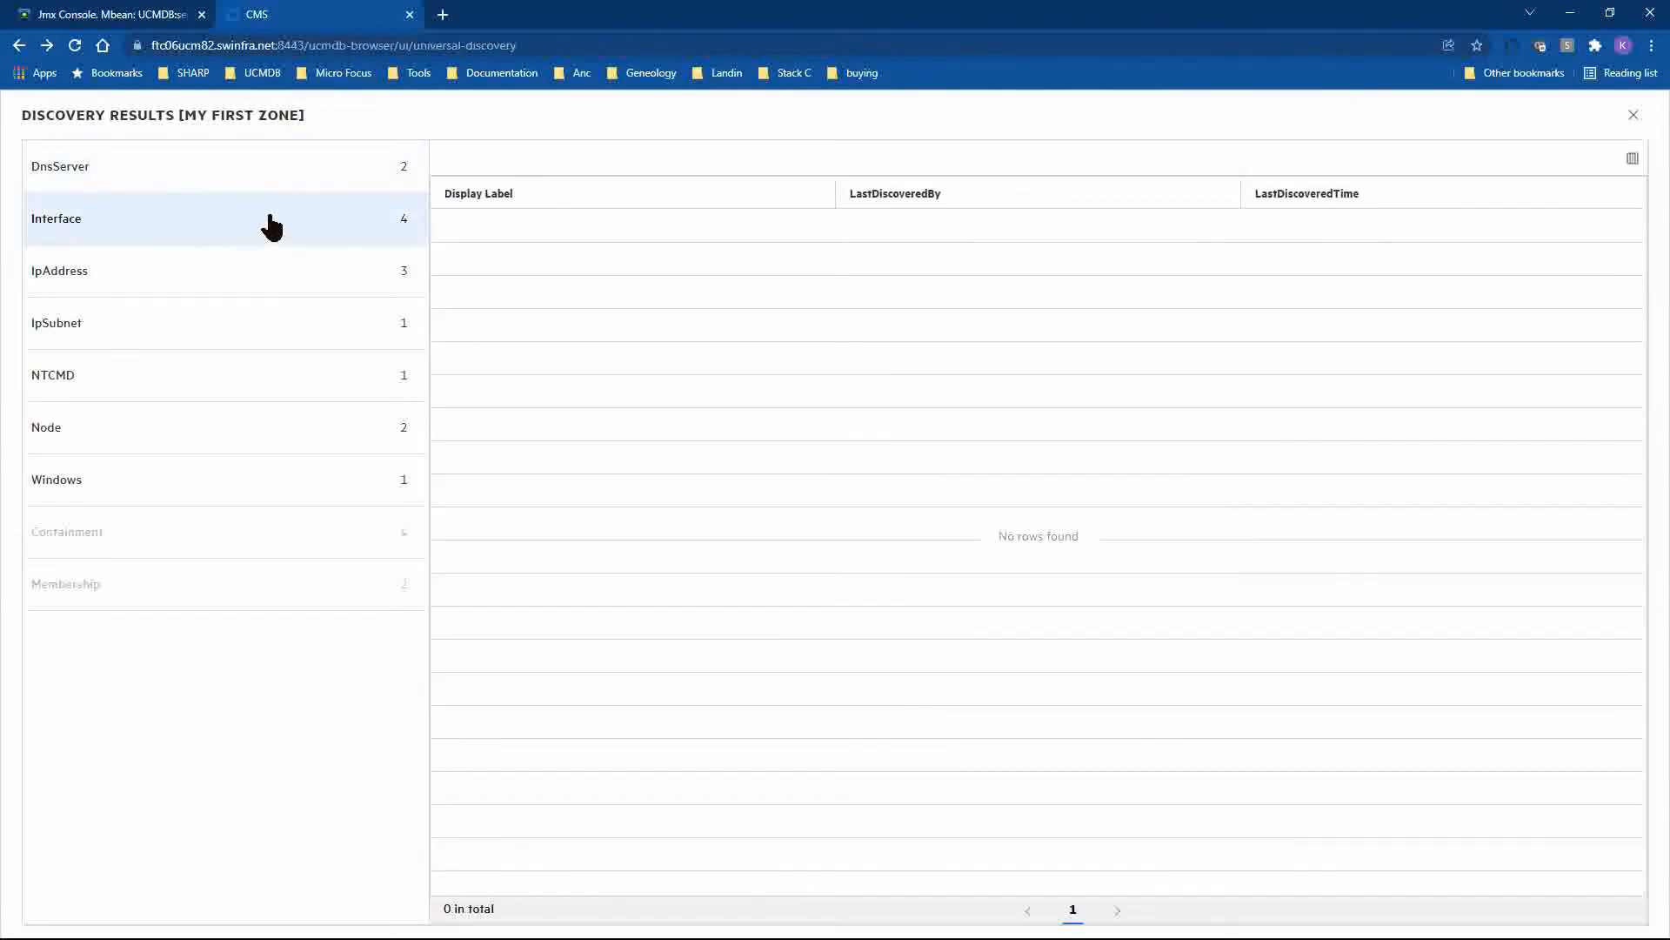
pyautogui.click(248, 266)
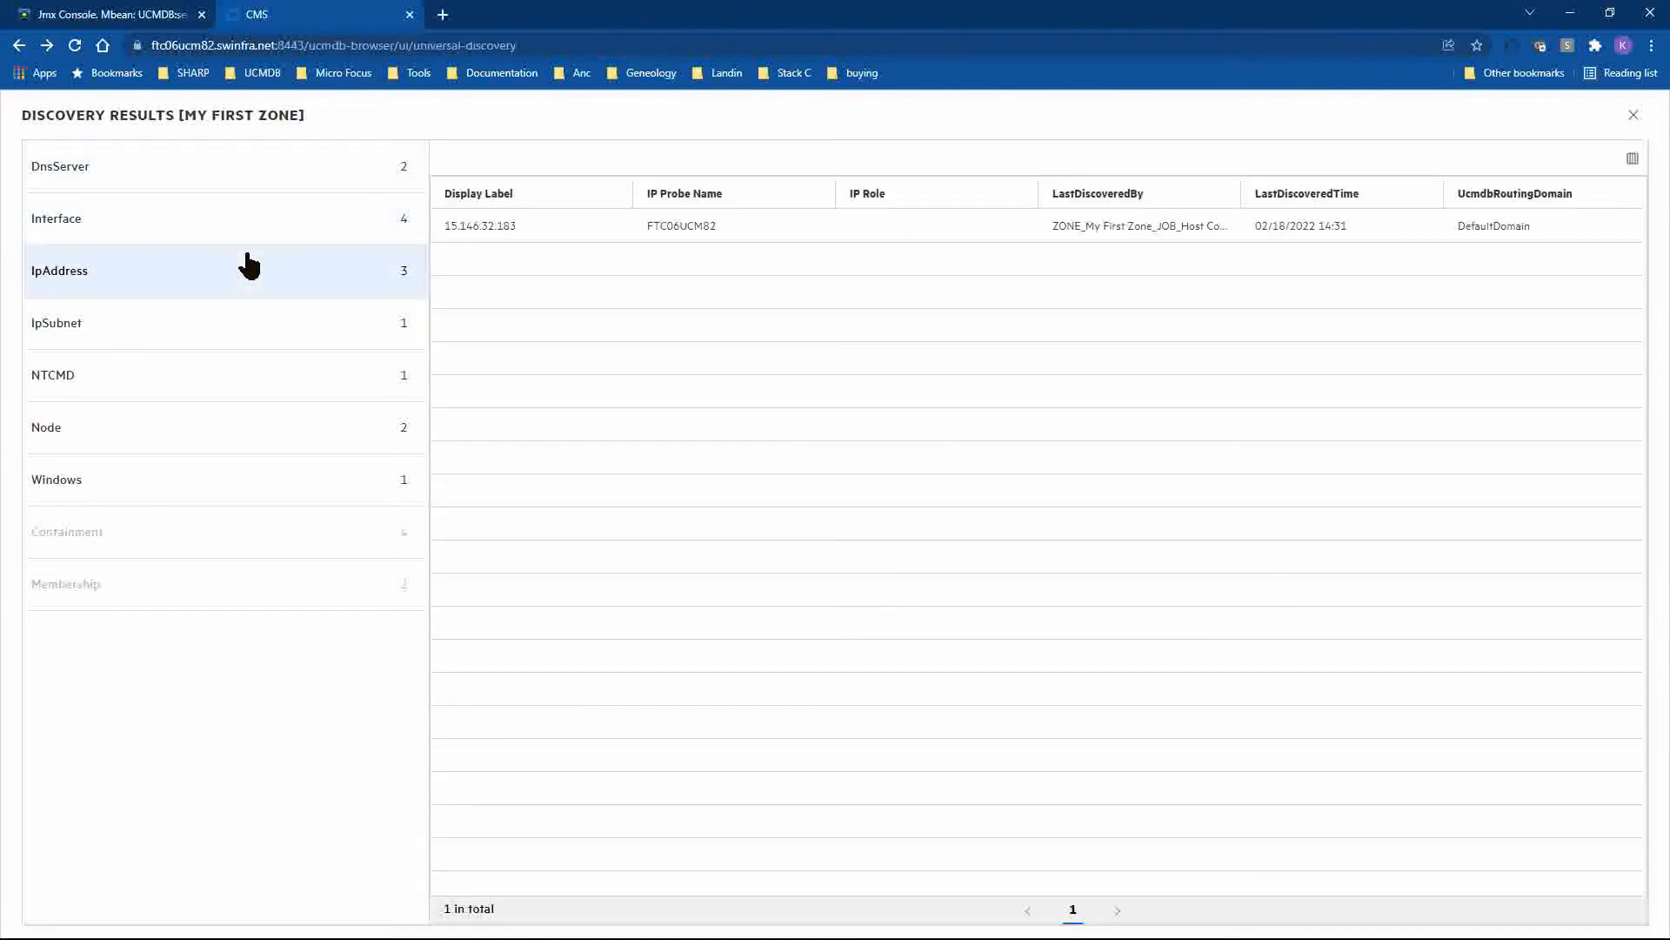
pyautogui.click(1634, 116)
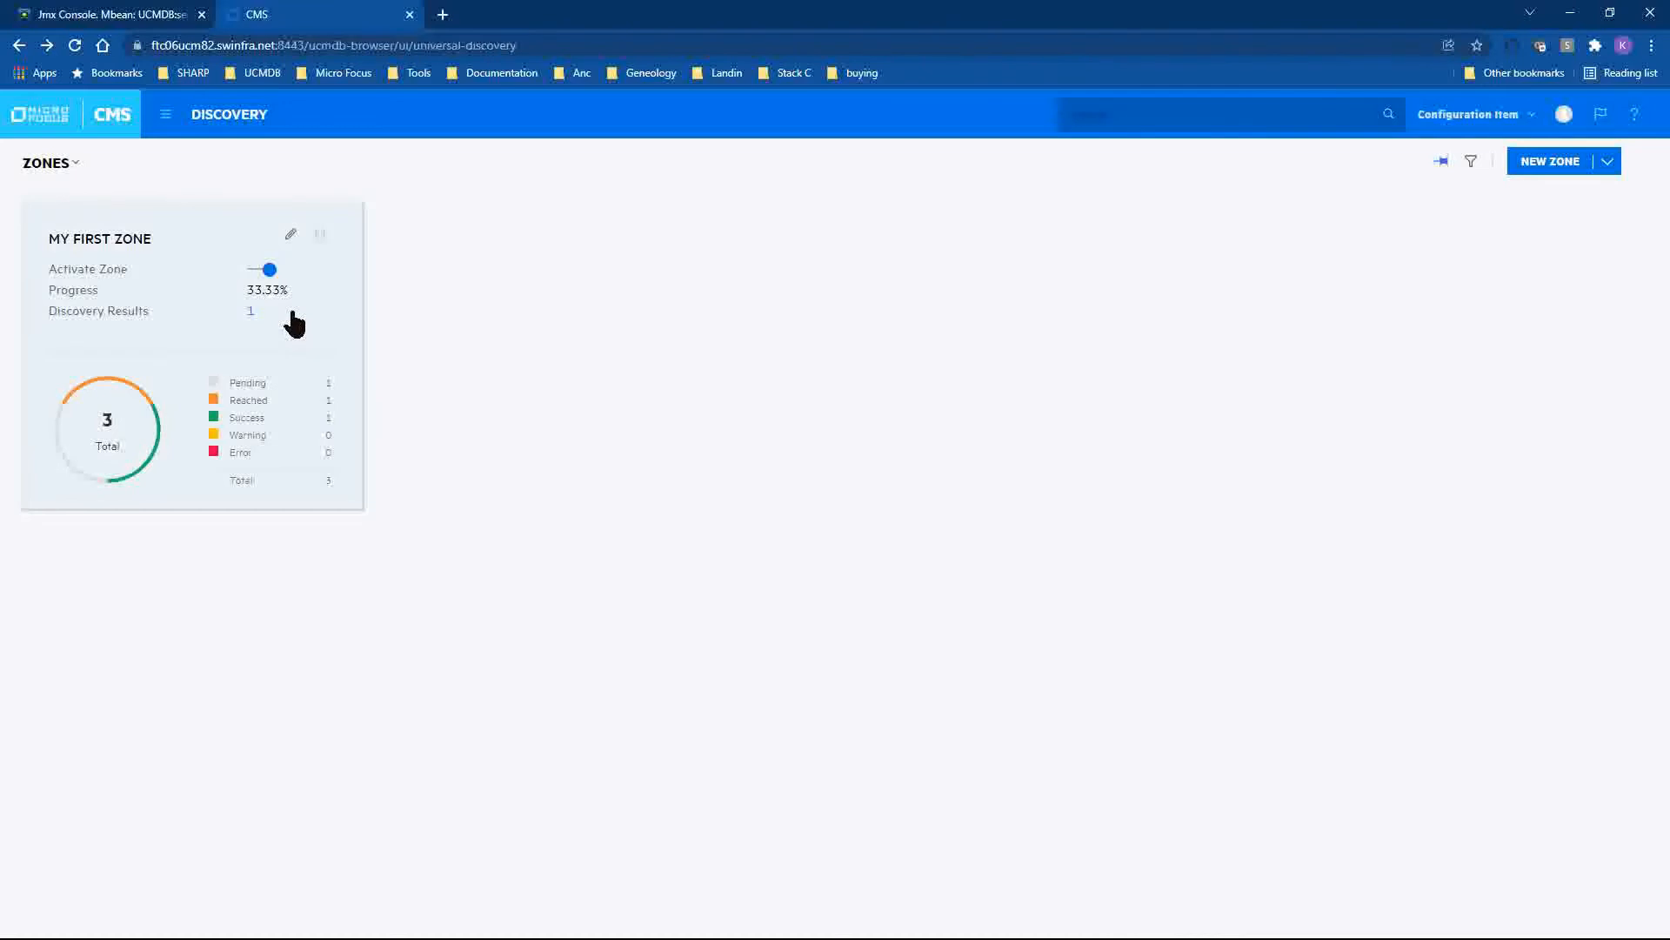
pyautogui.click(59, 166)
pyautogui.click(257, 174)
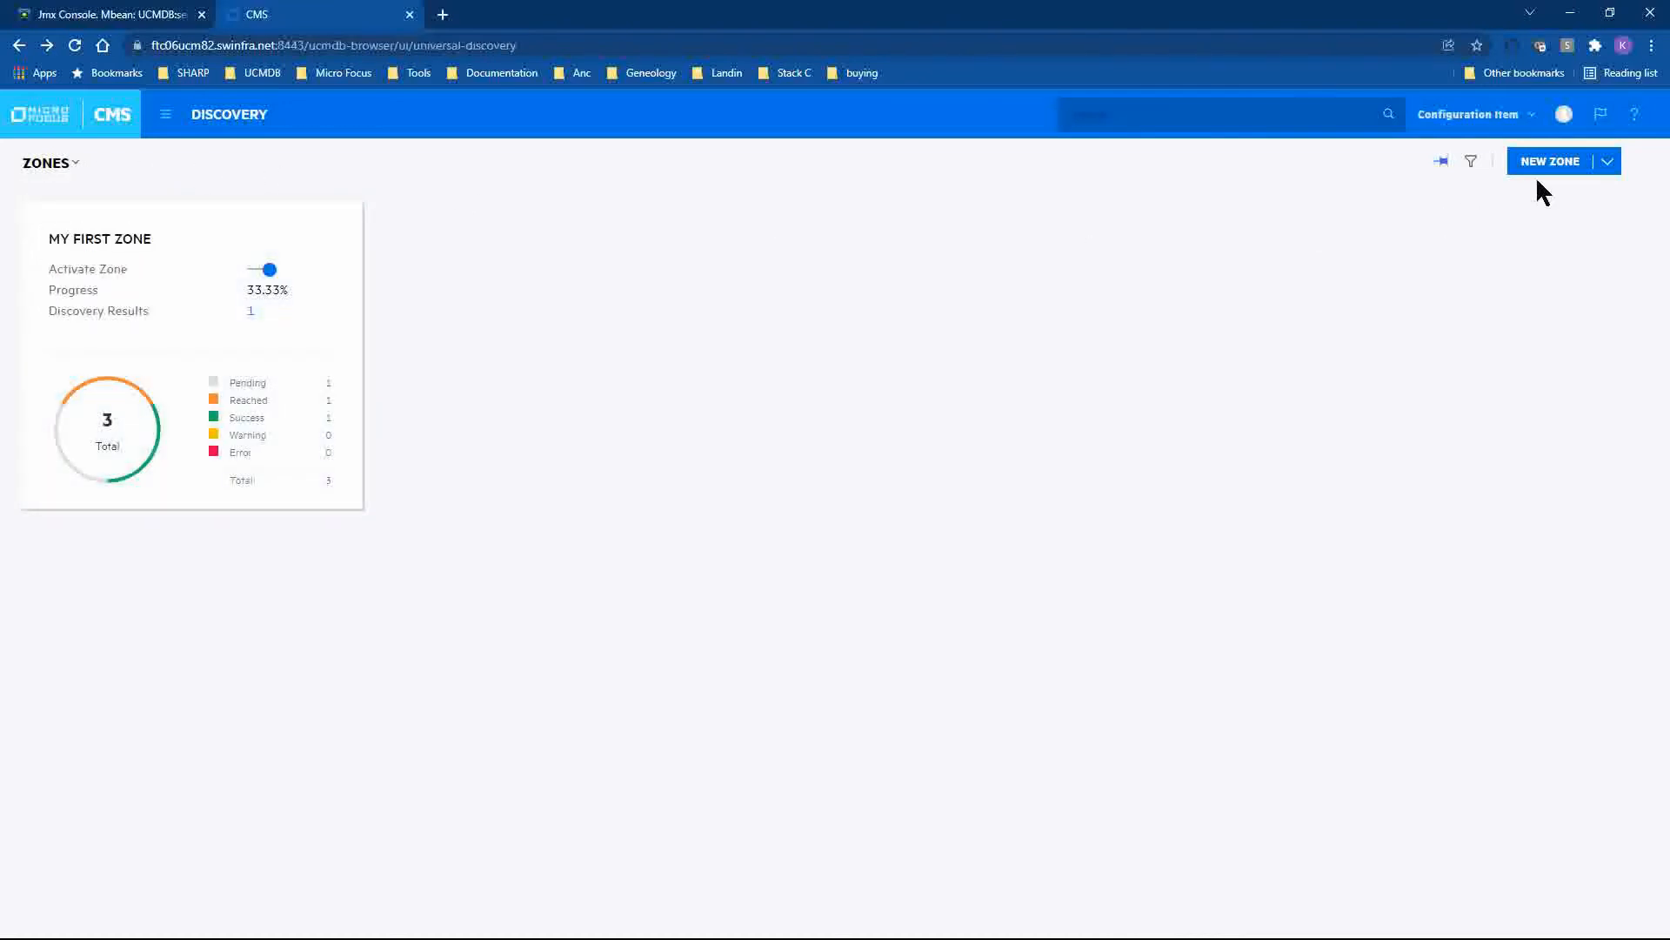
# Start a new zone named US Pacific Morning Discovery with the description "The morning Discovery Jobs"
pyautogui.click(1575, 172)
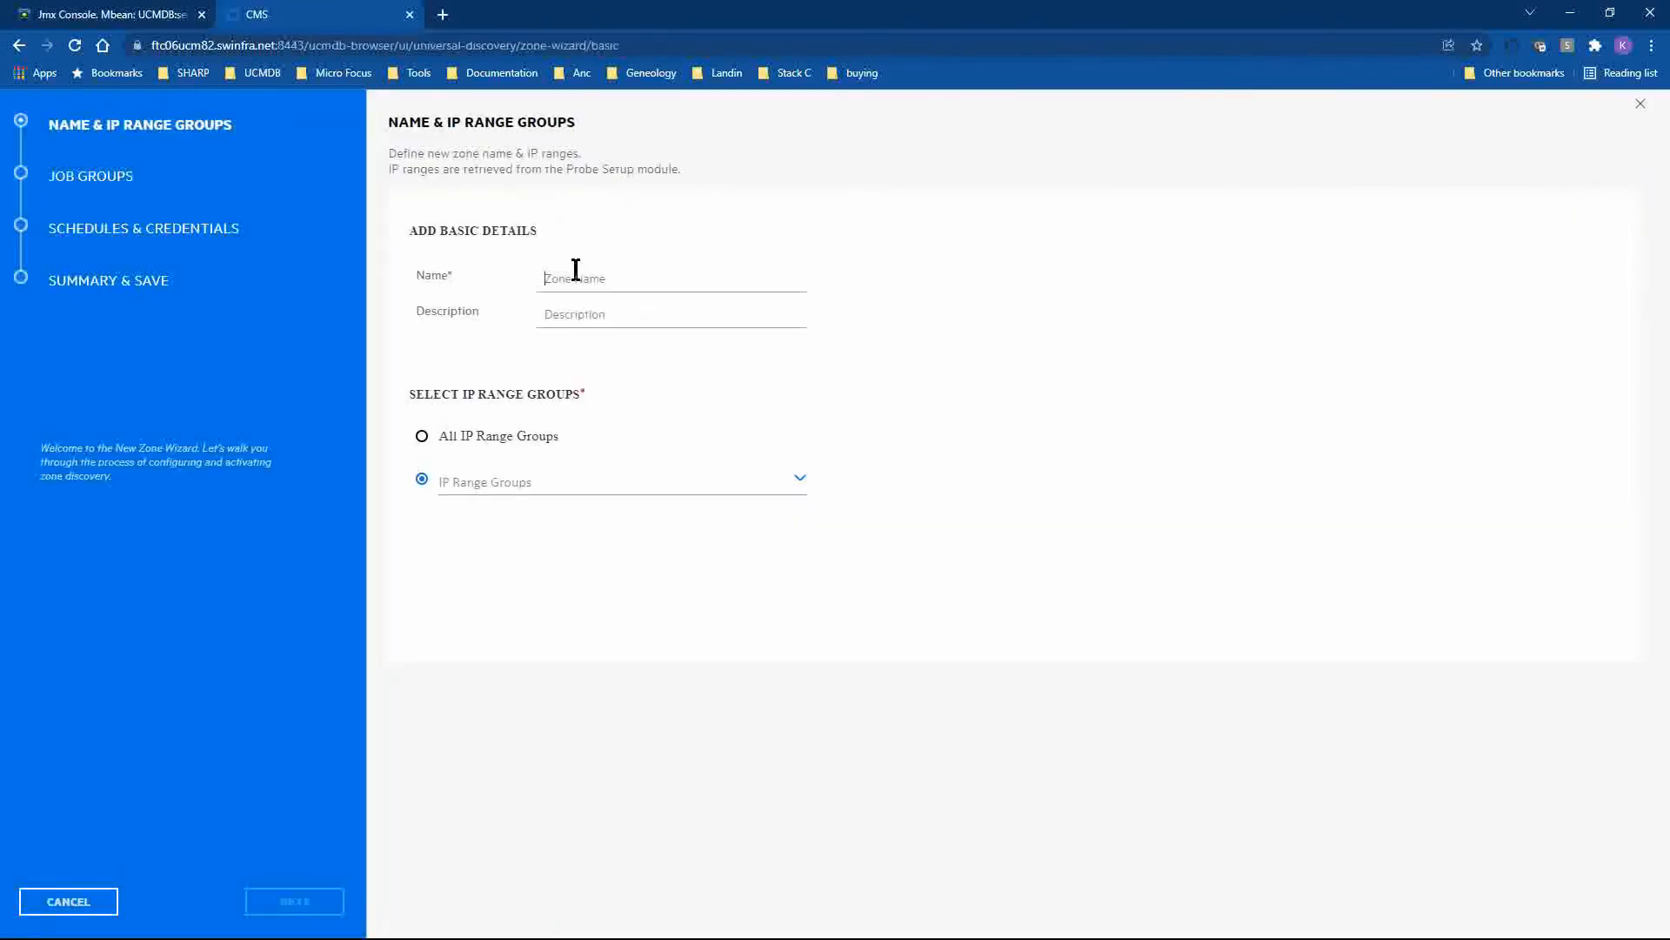
pyautogui.write('US ')
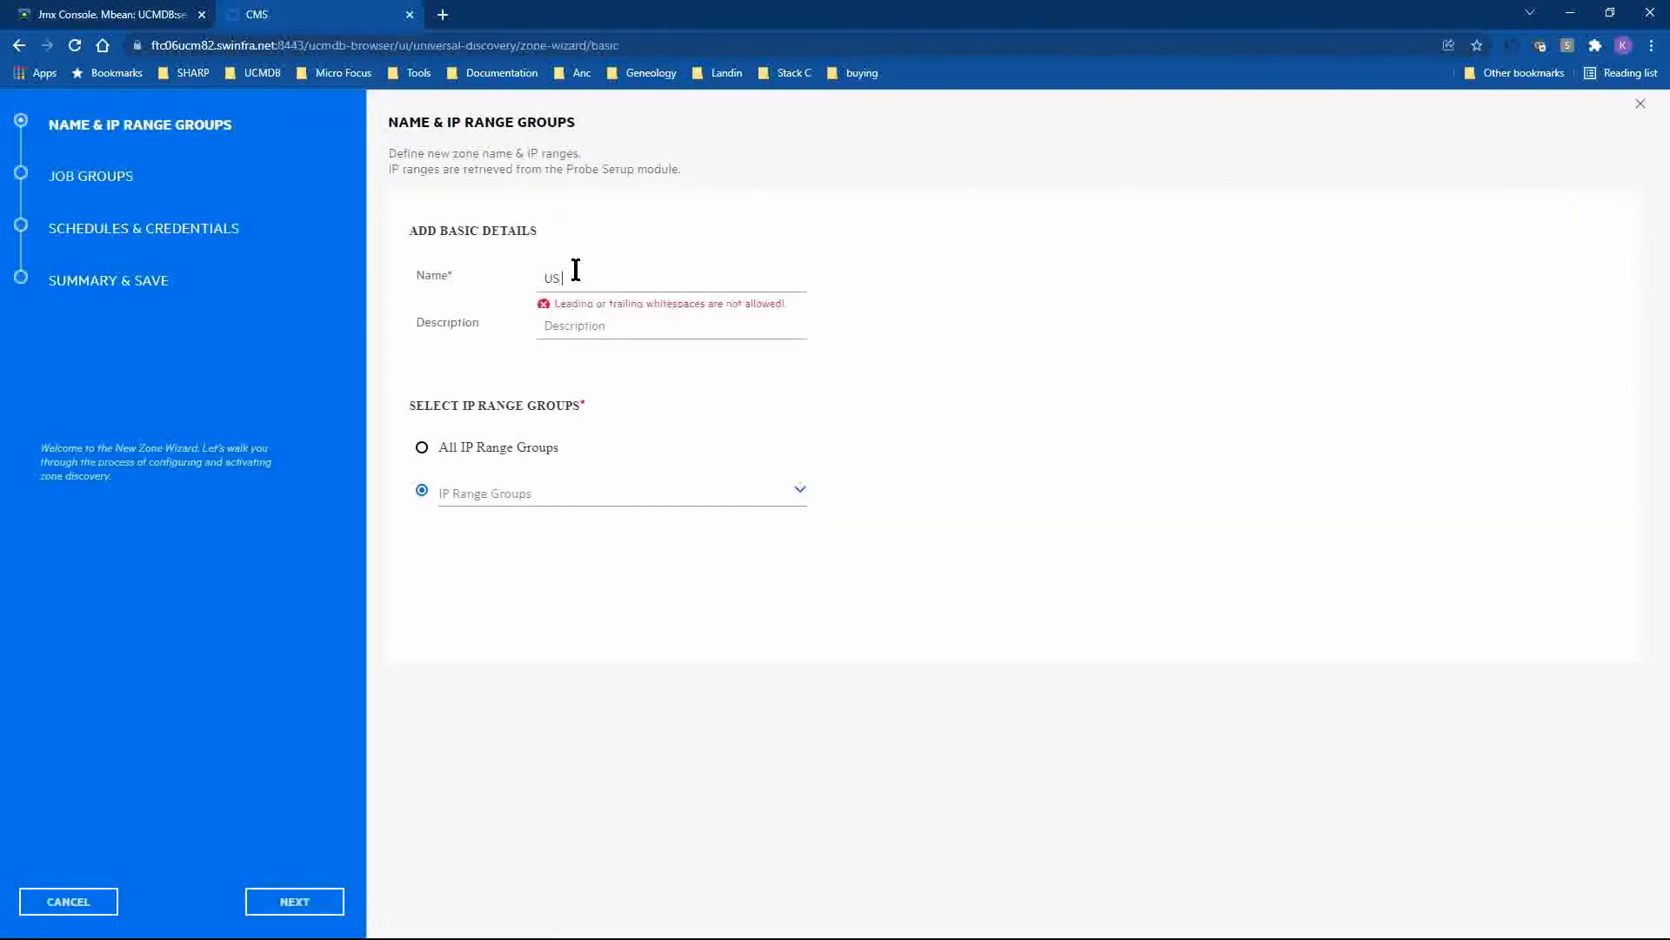
pyautogui.write('Pacific')
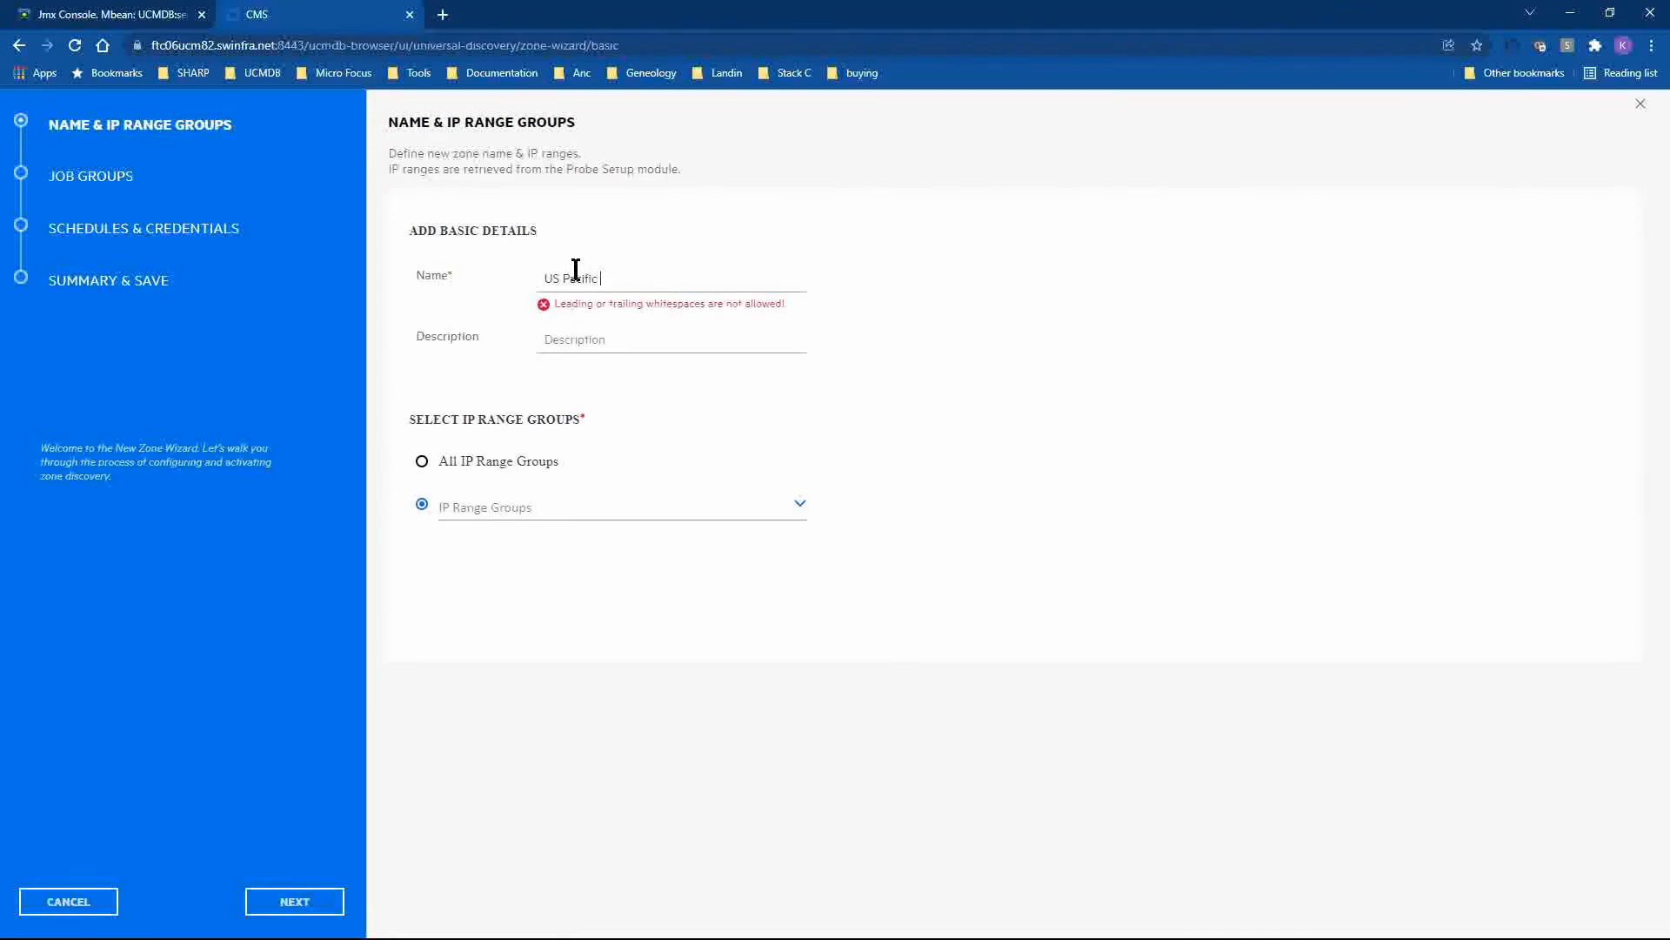
pyautogui.write(' Morning Discovery')
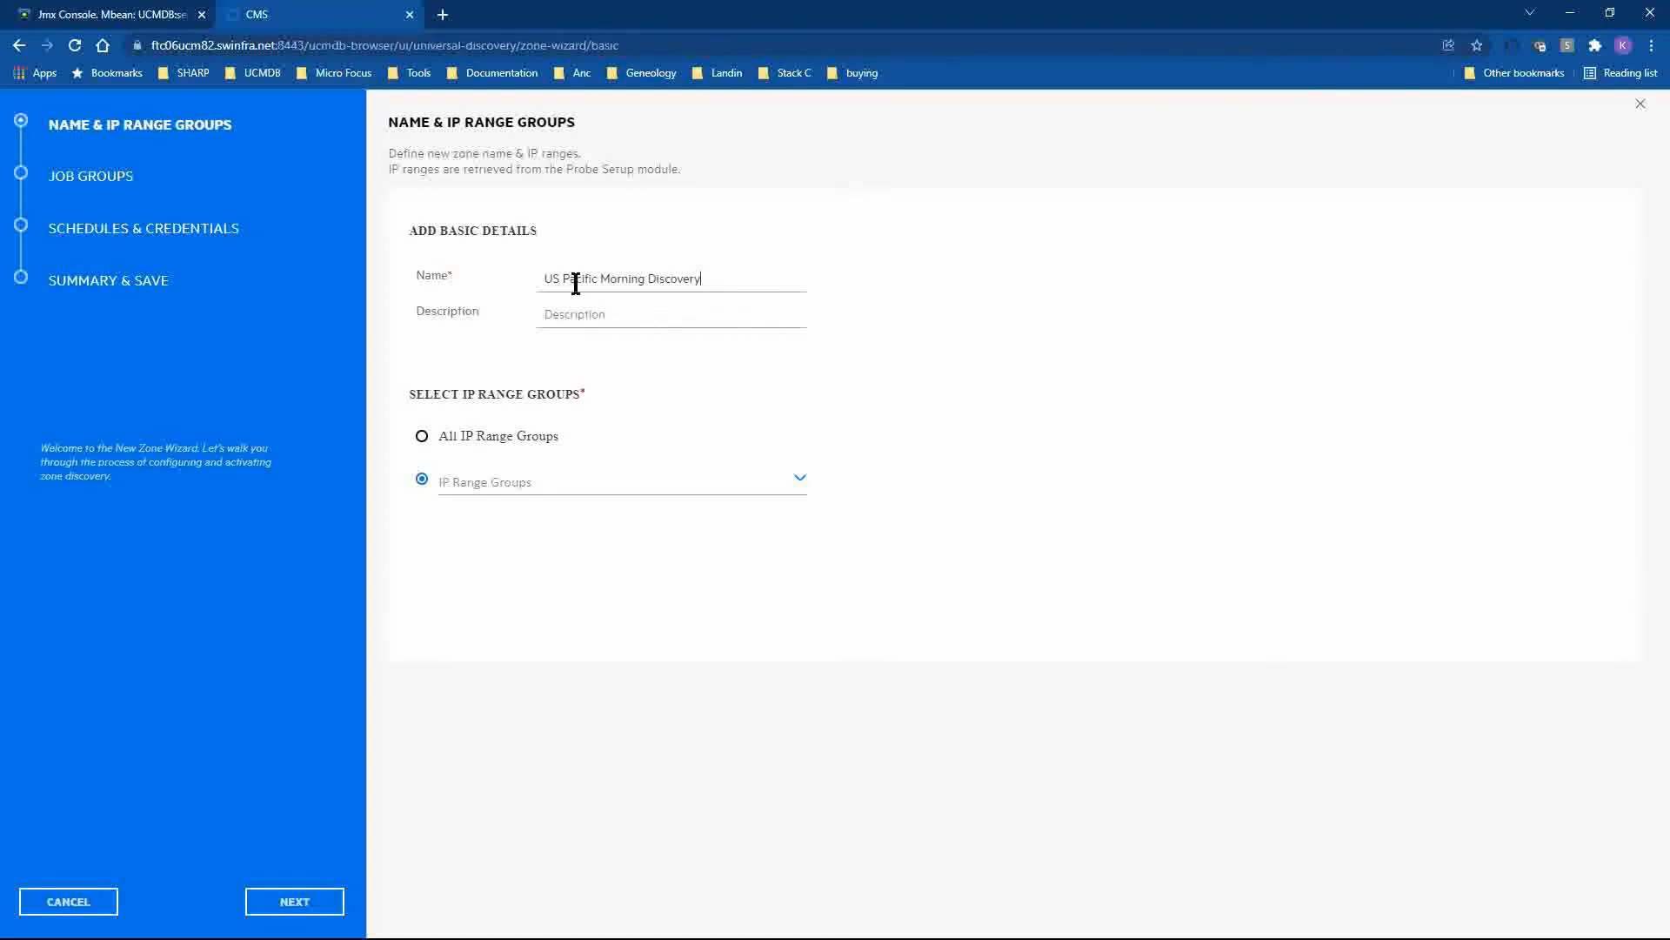
pyautogui.click(573, 304)
pyautogui.write('The morning Discovery Jobs')
# Assign the US Pacific IP range group to the new zone and proceed to the job groups
pyautogui.click(500, 498)
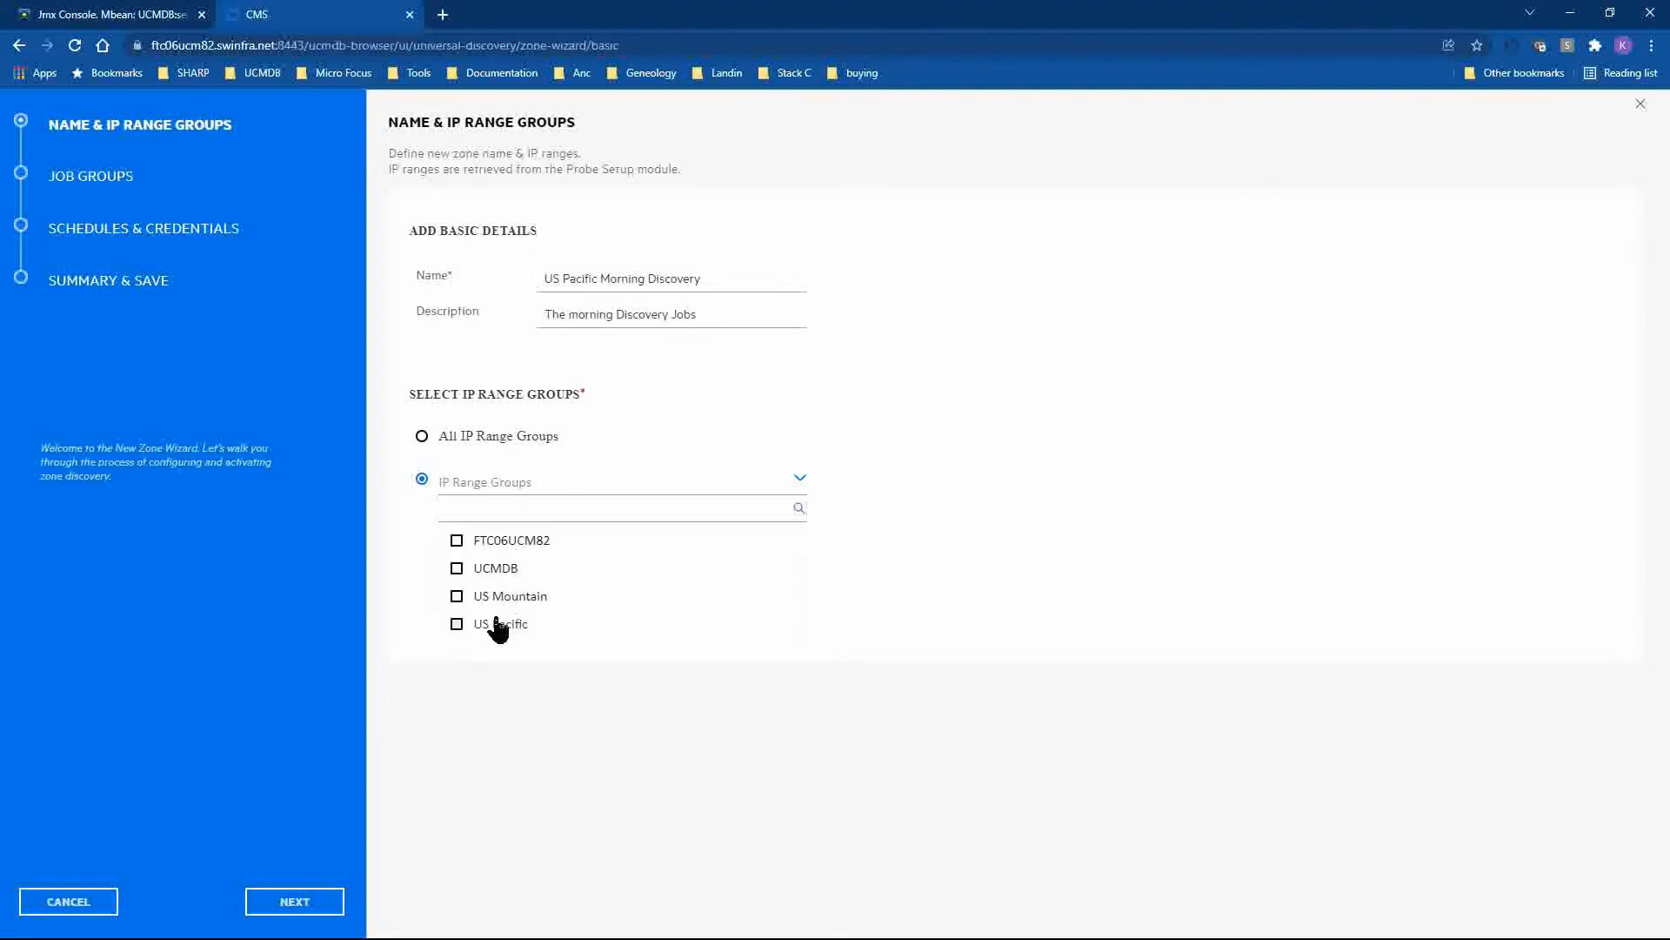
pyautogui.click(534, 625)
pyautogui.click(937, 575)
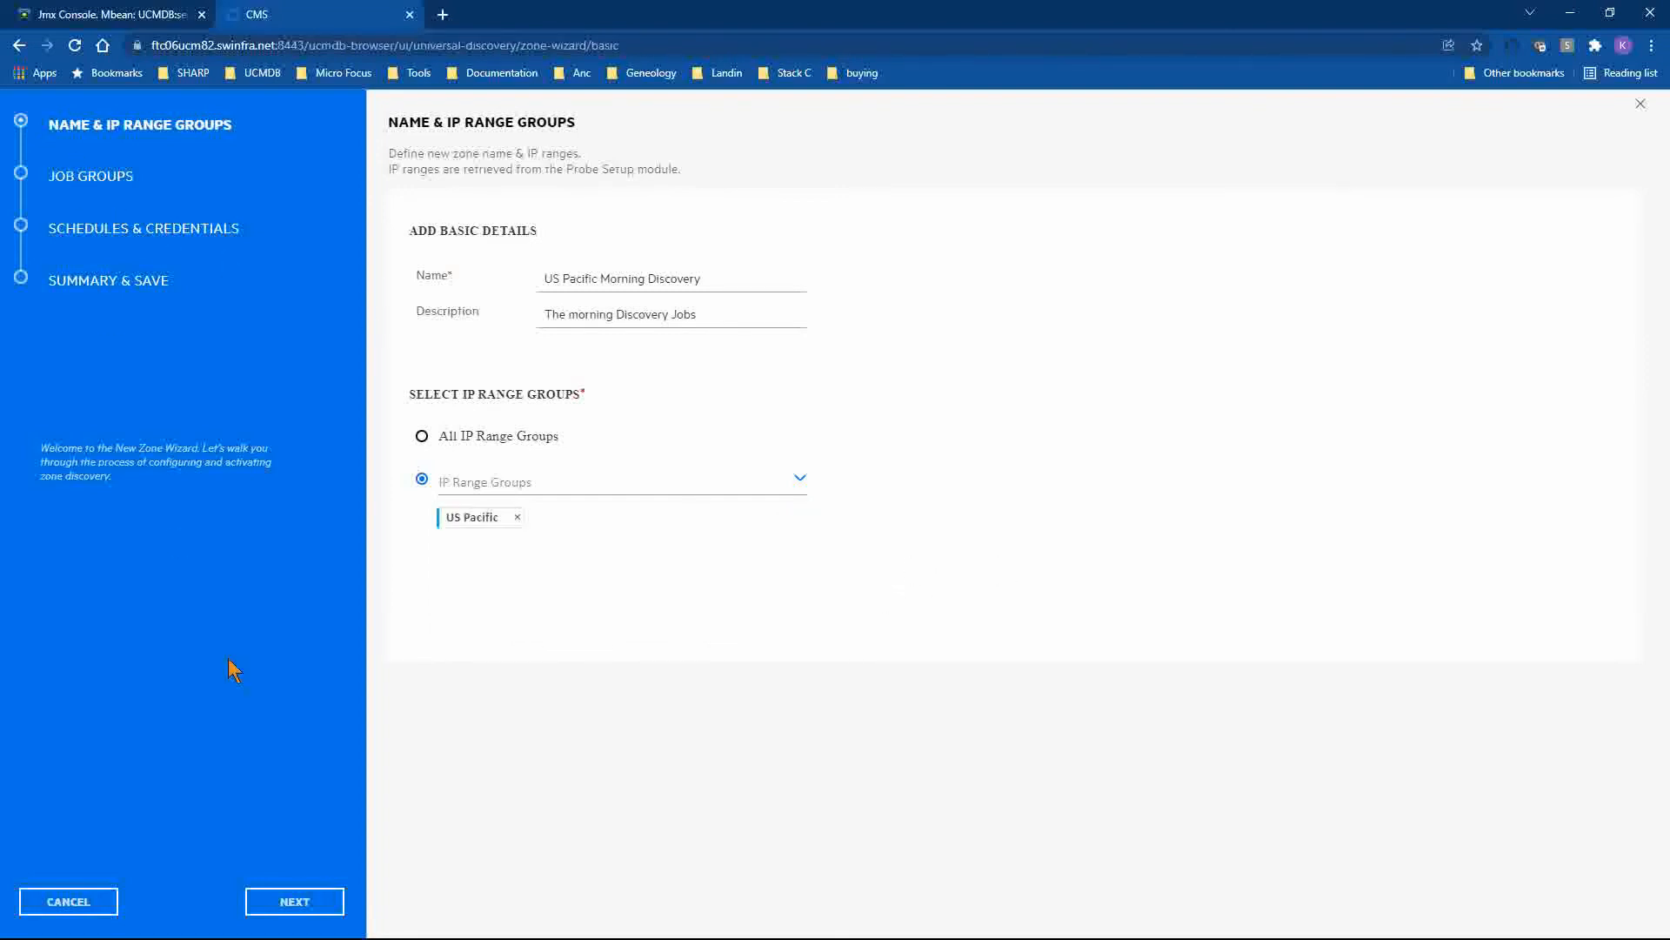
pyautogui.click(295, 903)
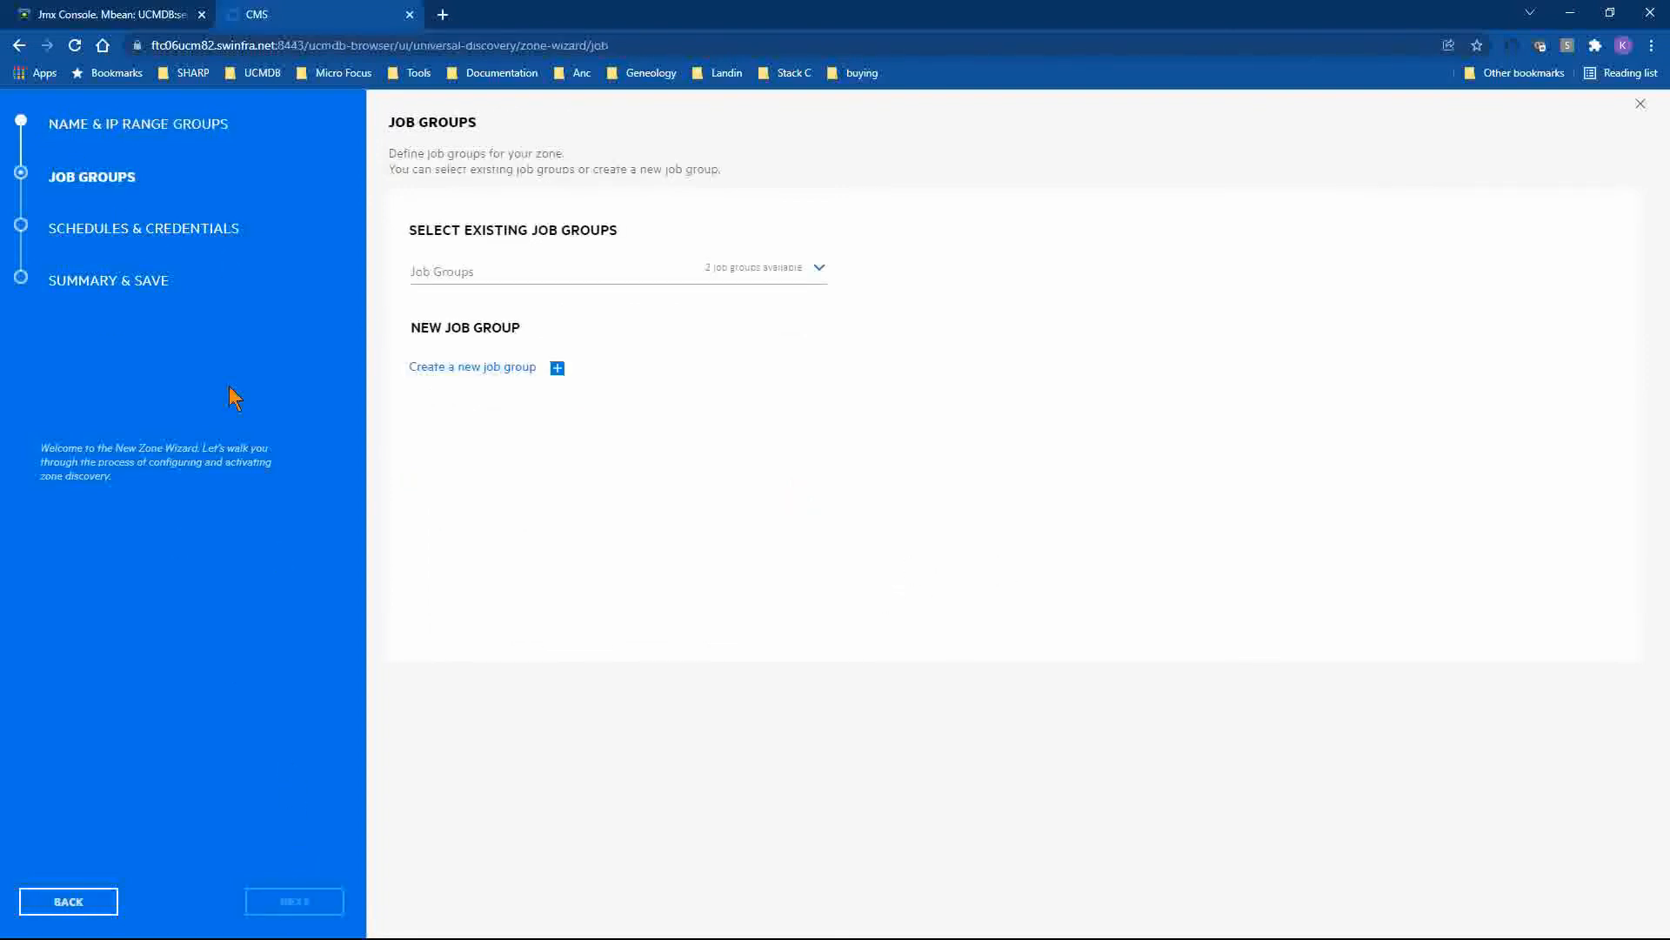
# Create a new job group named Morning Discovery in the Inventory category with the Host Resources and Applications option
pyautogui.click(508, 273)
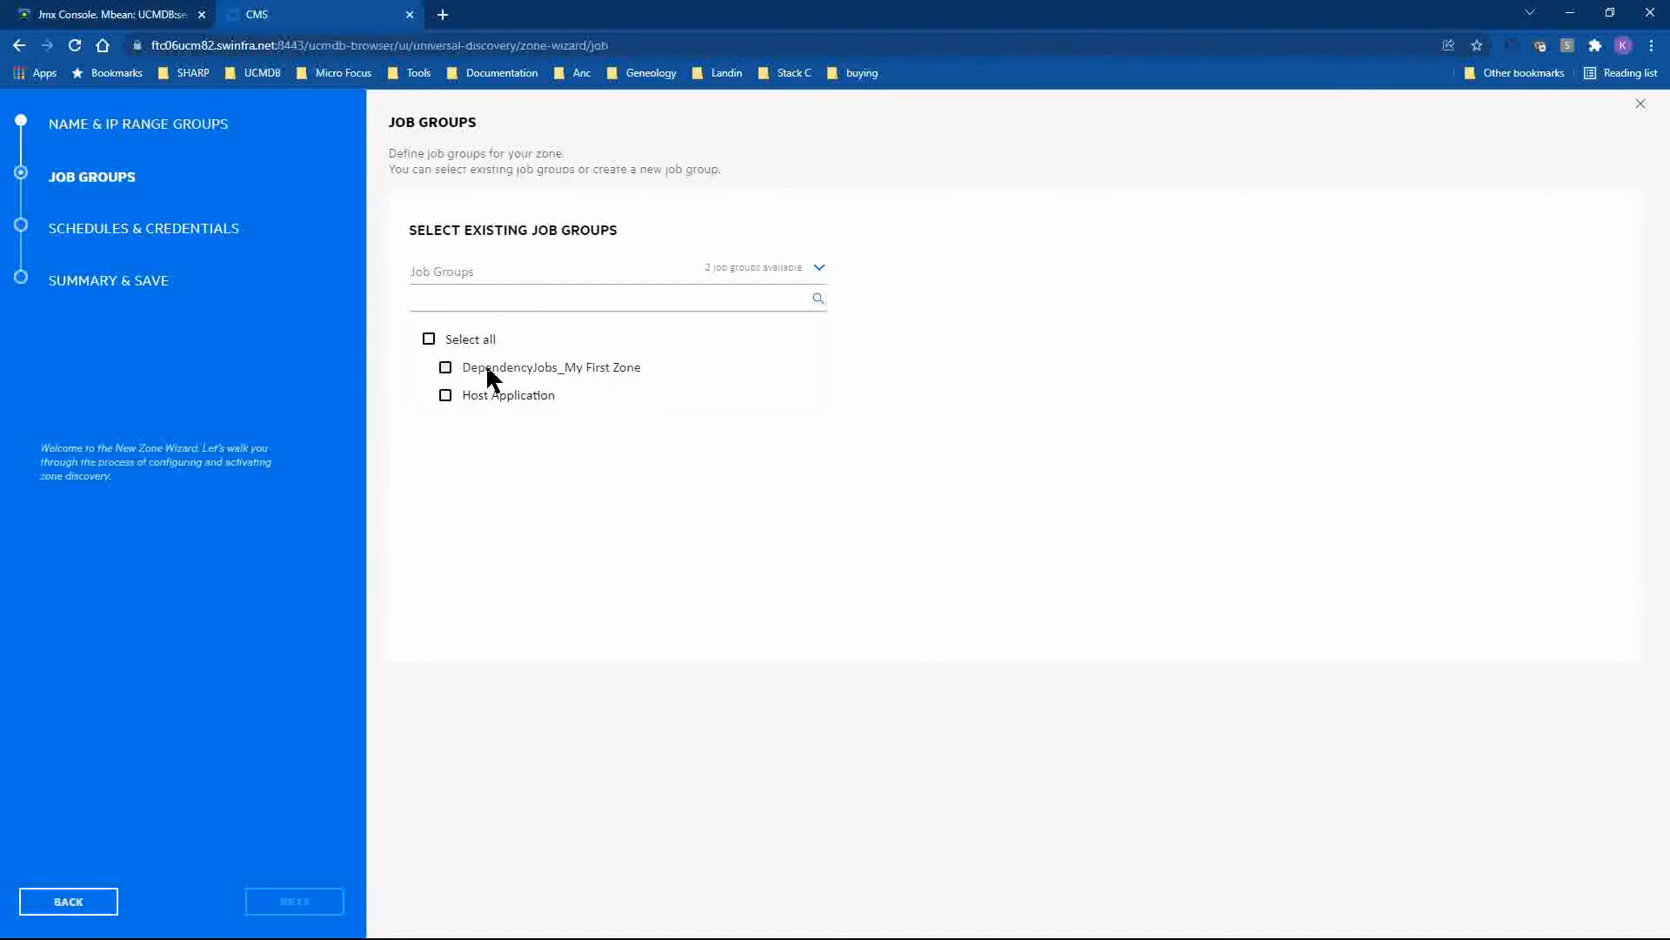
pyautogui.click(889, 376)
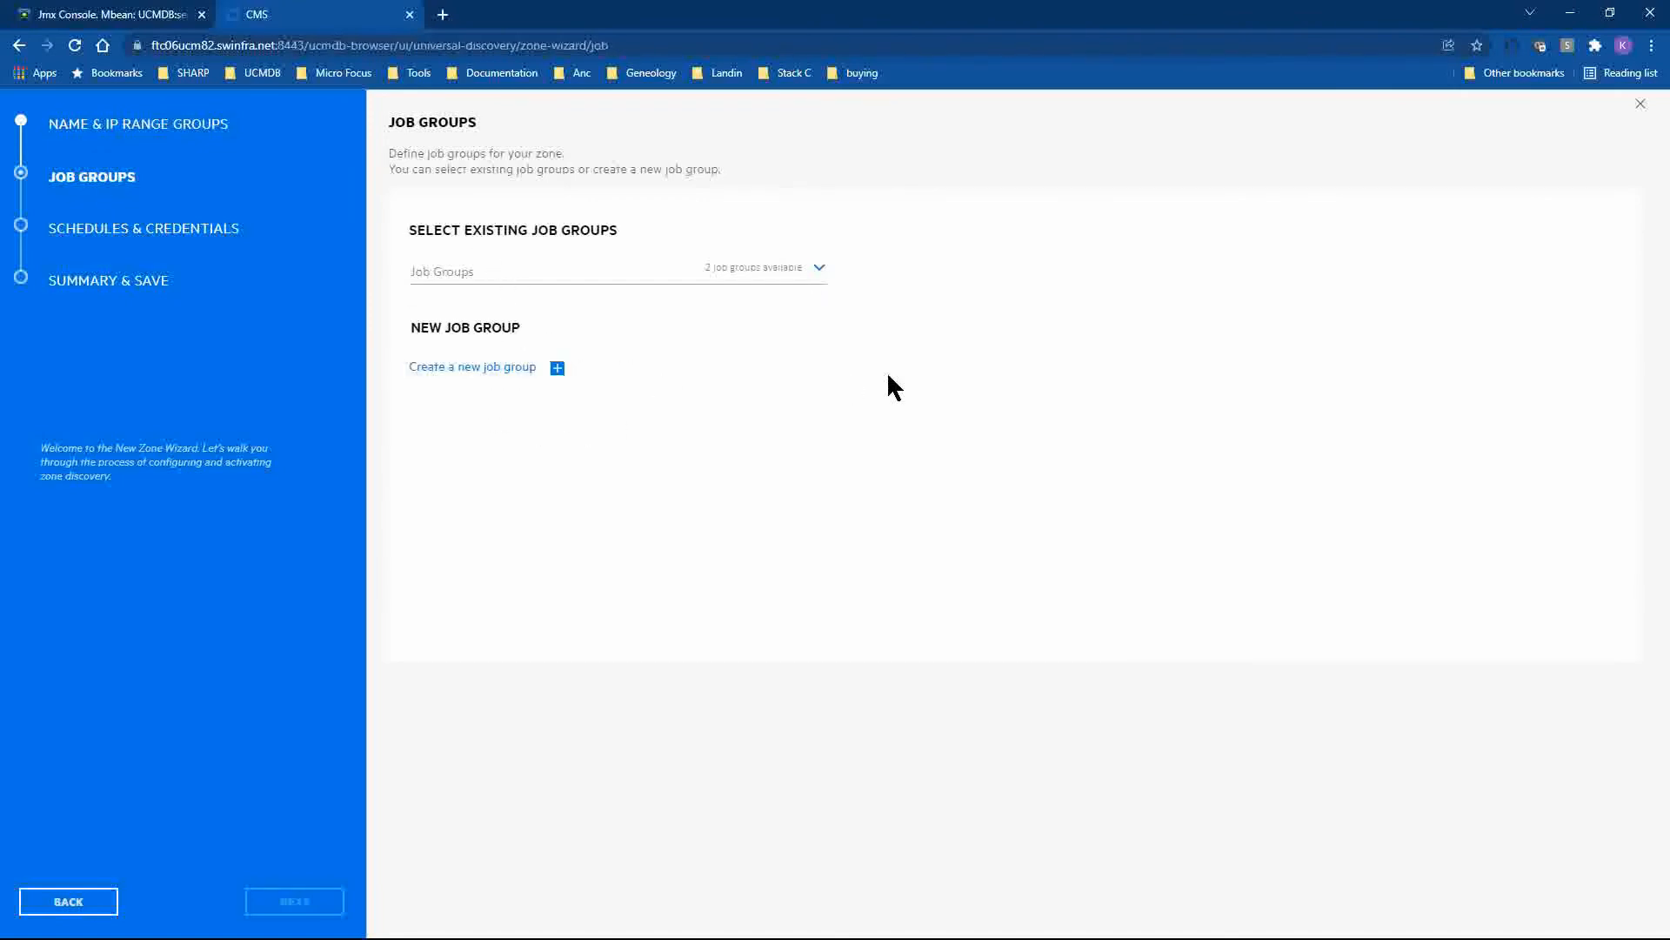
pyautogui.click(500, 371)
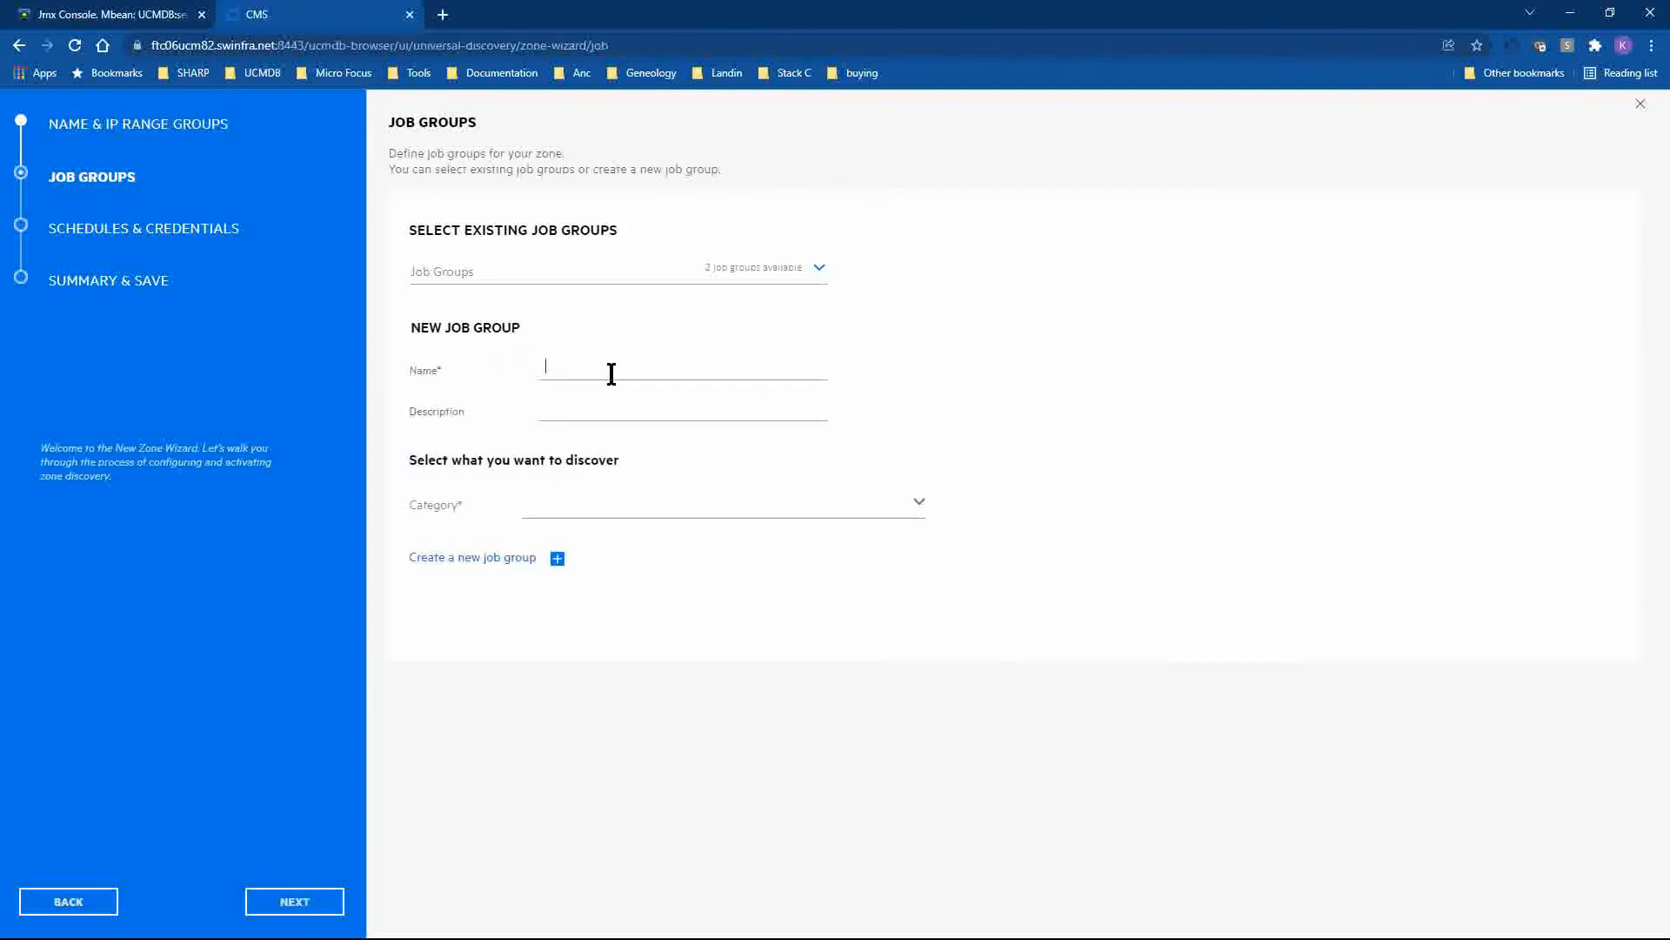
pyautogui.write('Morning Discovery')
pyautogui.click(748, 520)
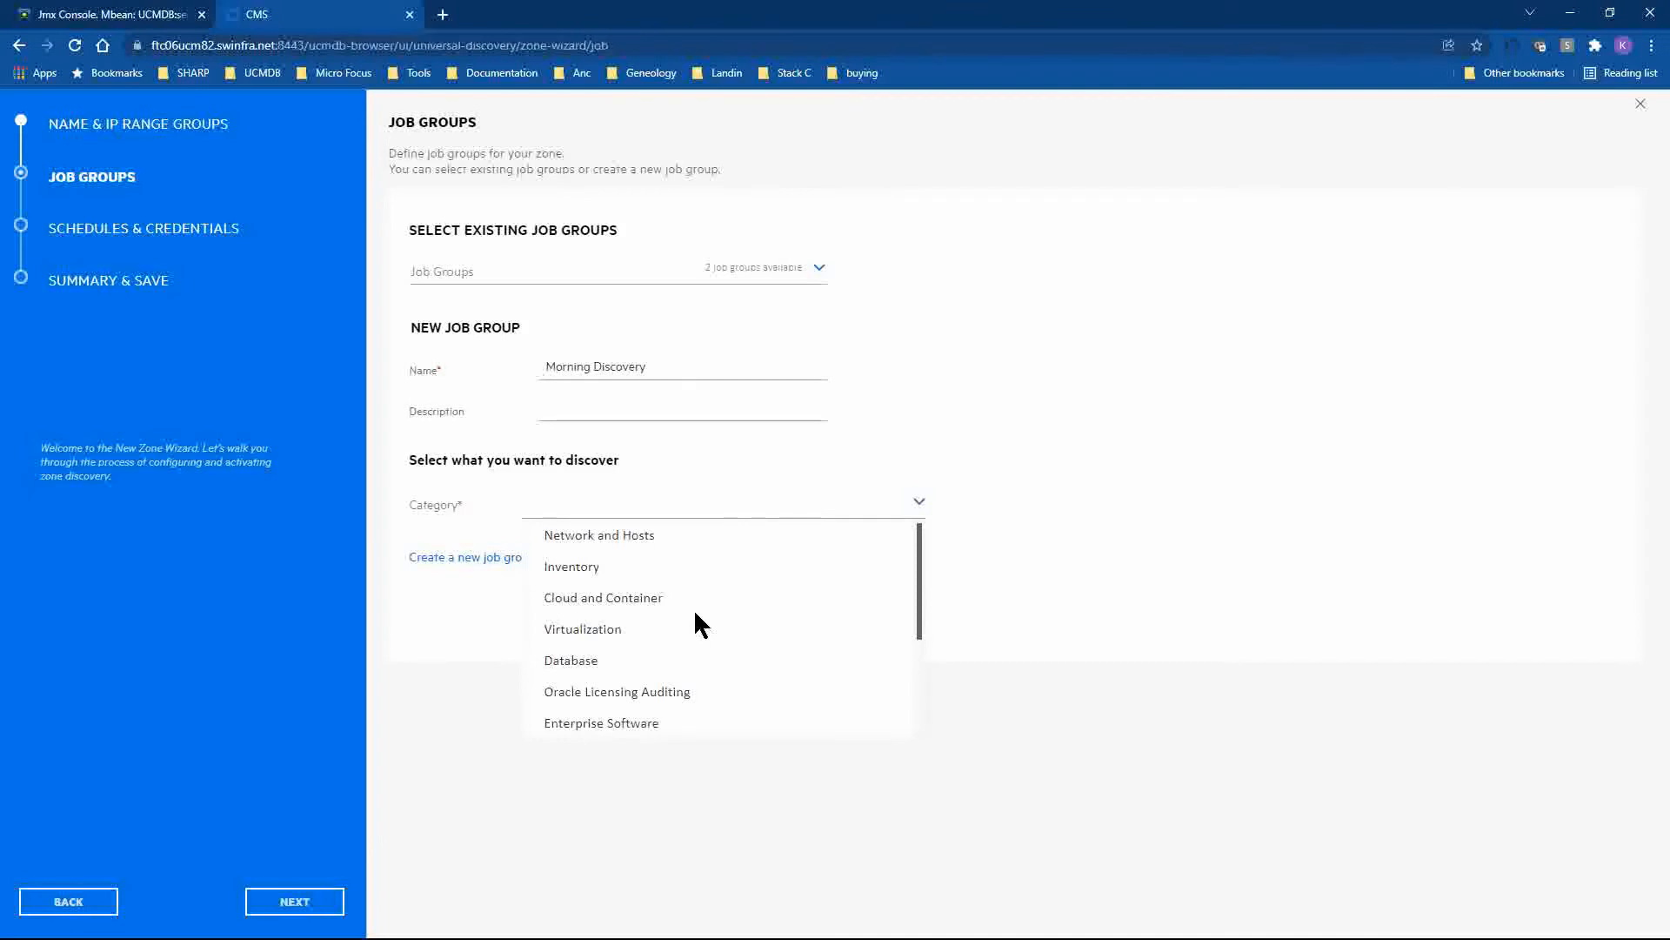
pyautogui.scroll(-3, 696, 613)
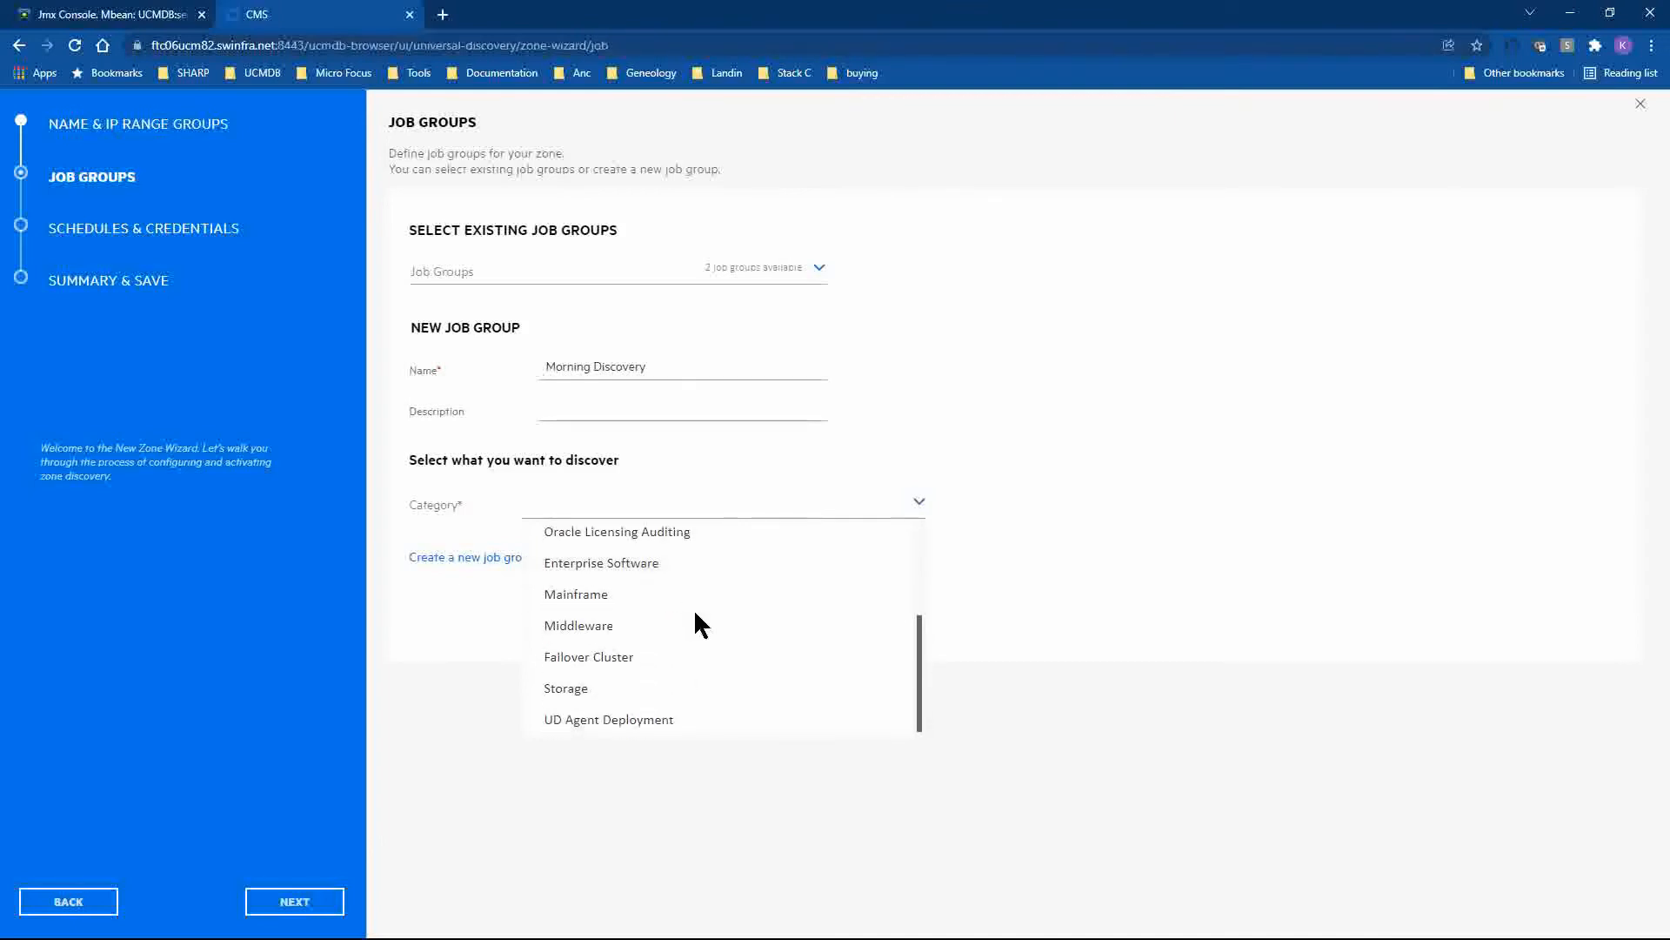
pyautogui.scroll(3, 696, 618)
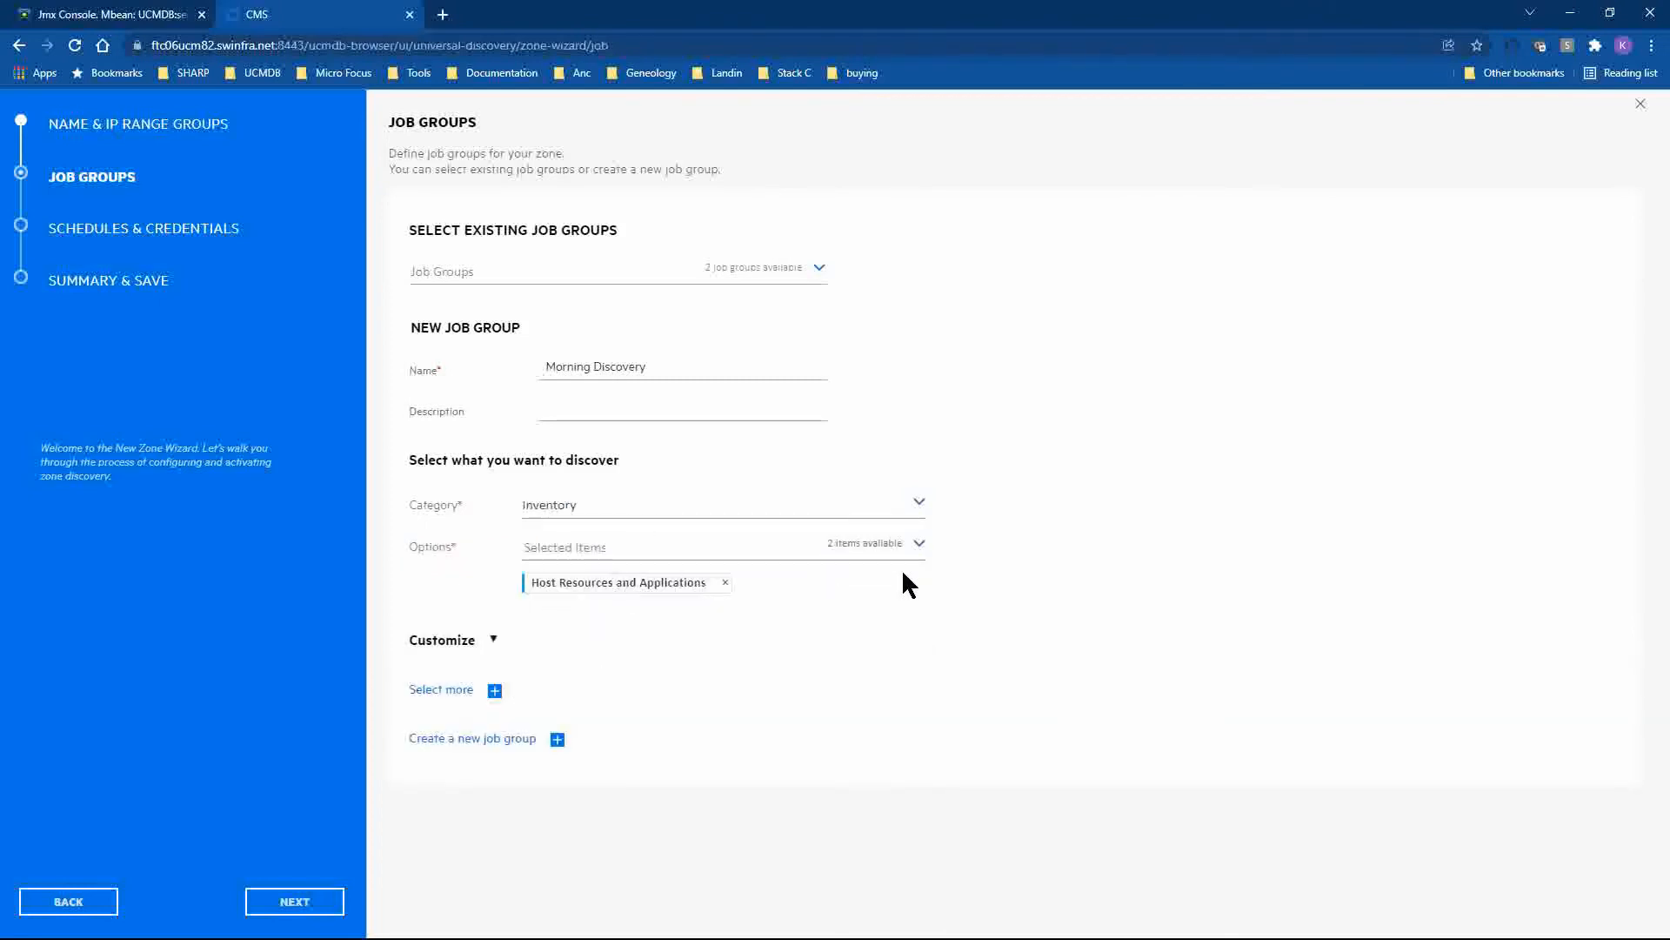
pyautogui.click(863, 546)
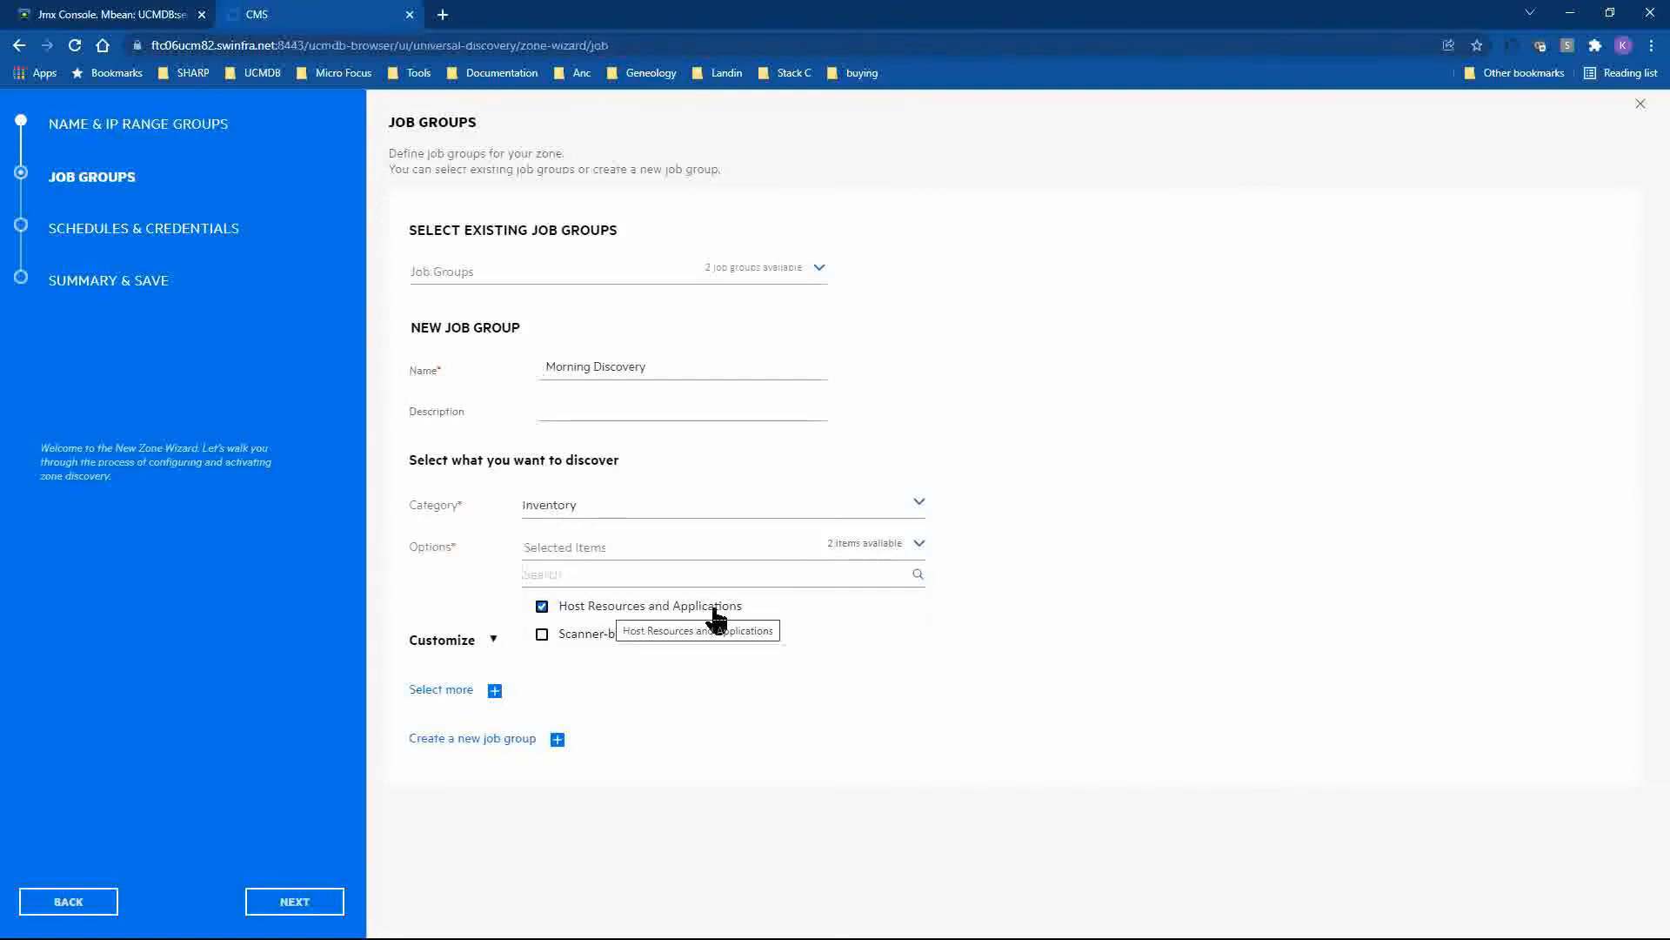
pyautogui.click(983, 576)
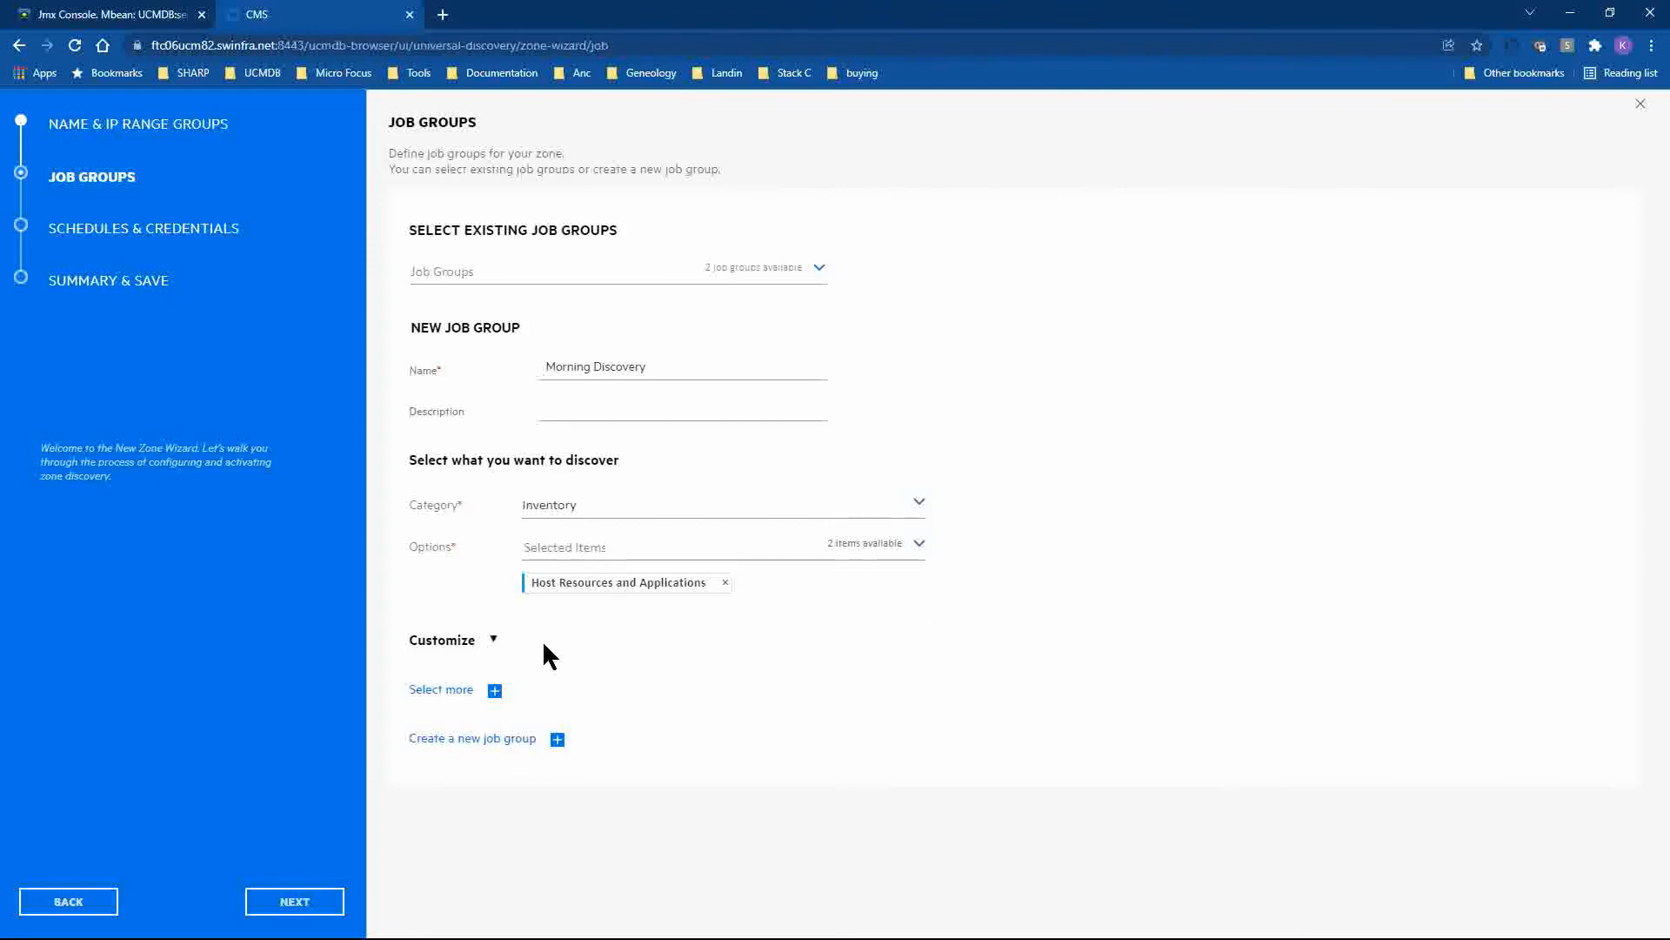
# Customize the job group's host information by adding Fibre Channel HBAs, Installed Software, Running Software and Services
pyautogui.click(493, 644)
pyautogui.scroll(-1, 956, 611)
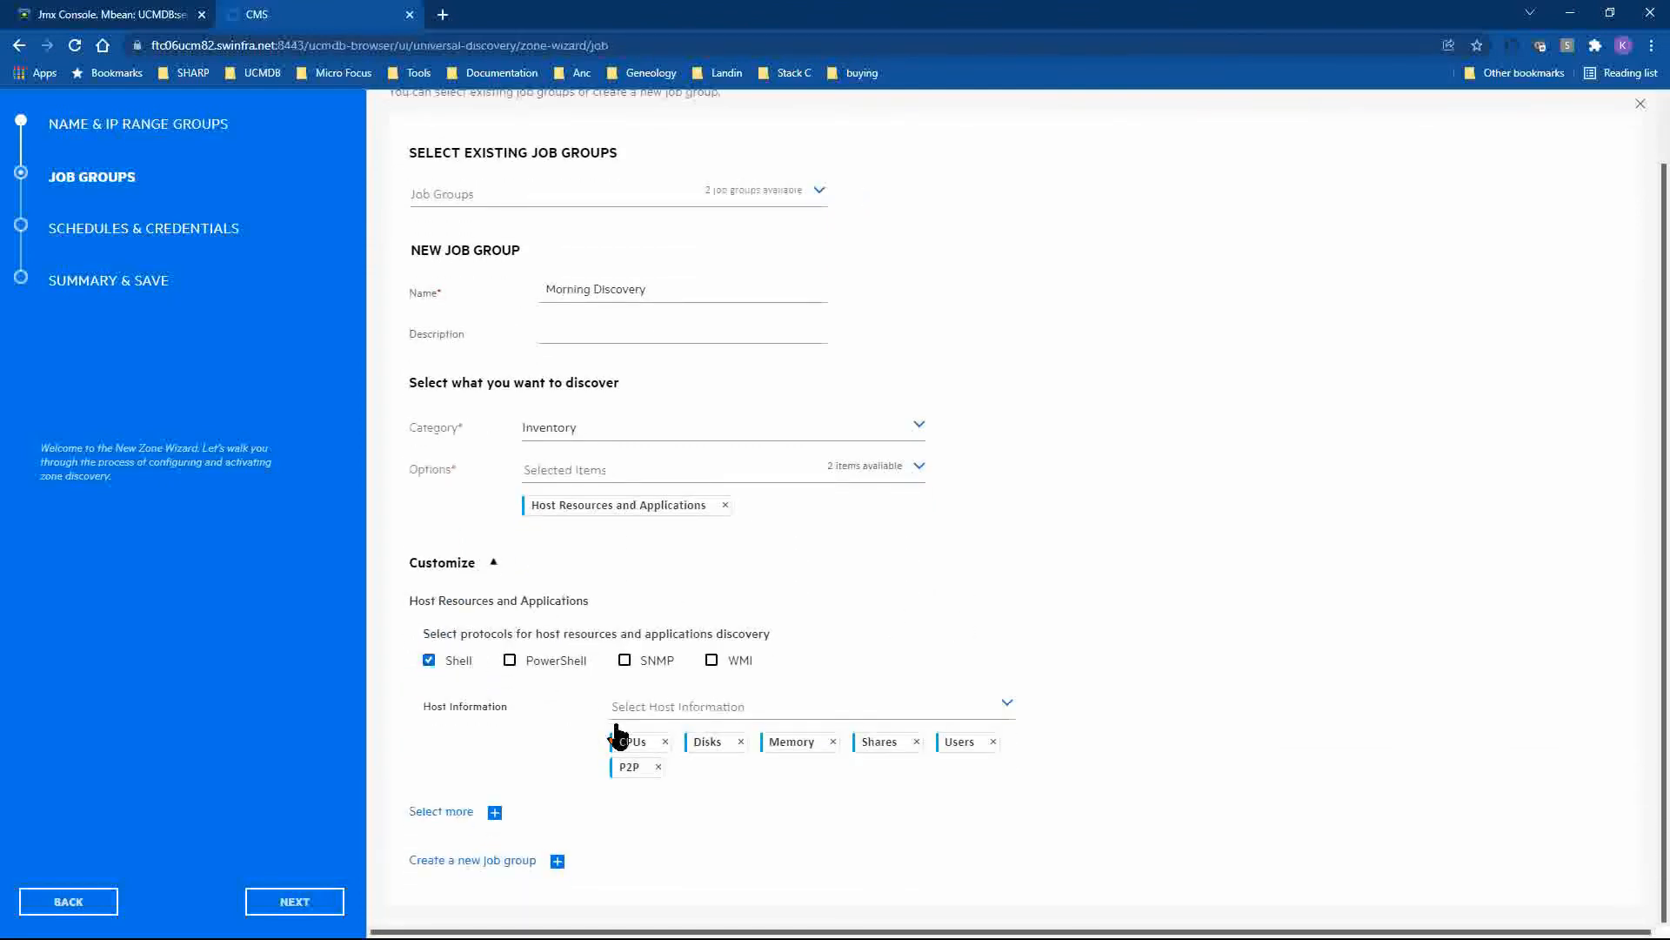
pyautogui.click(703, 710)
pyautogui.scroll(-1, 1237, 625)
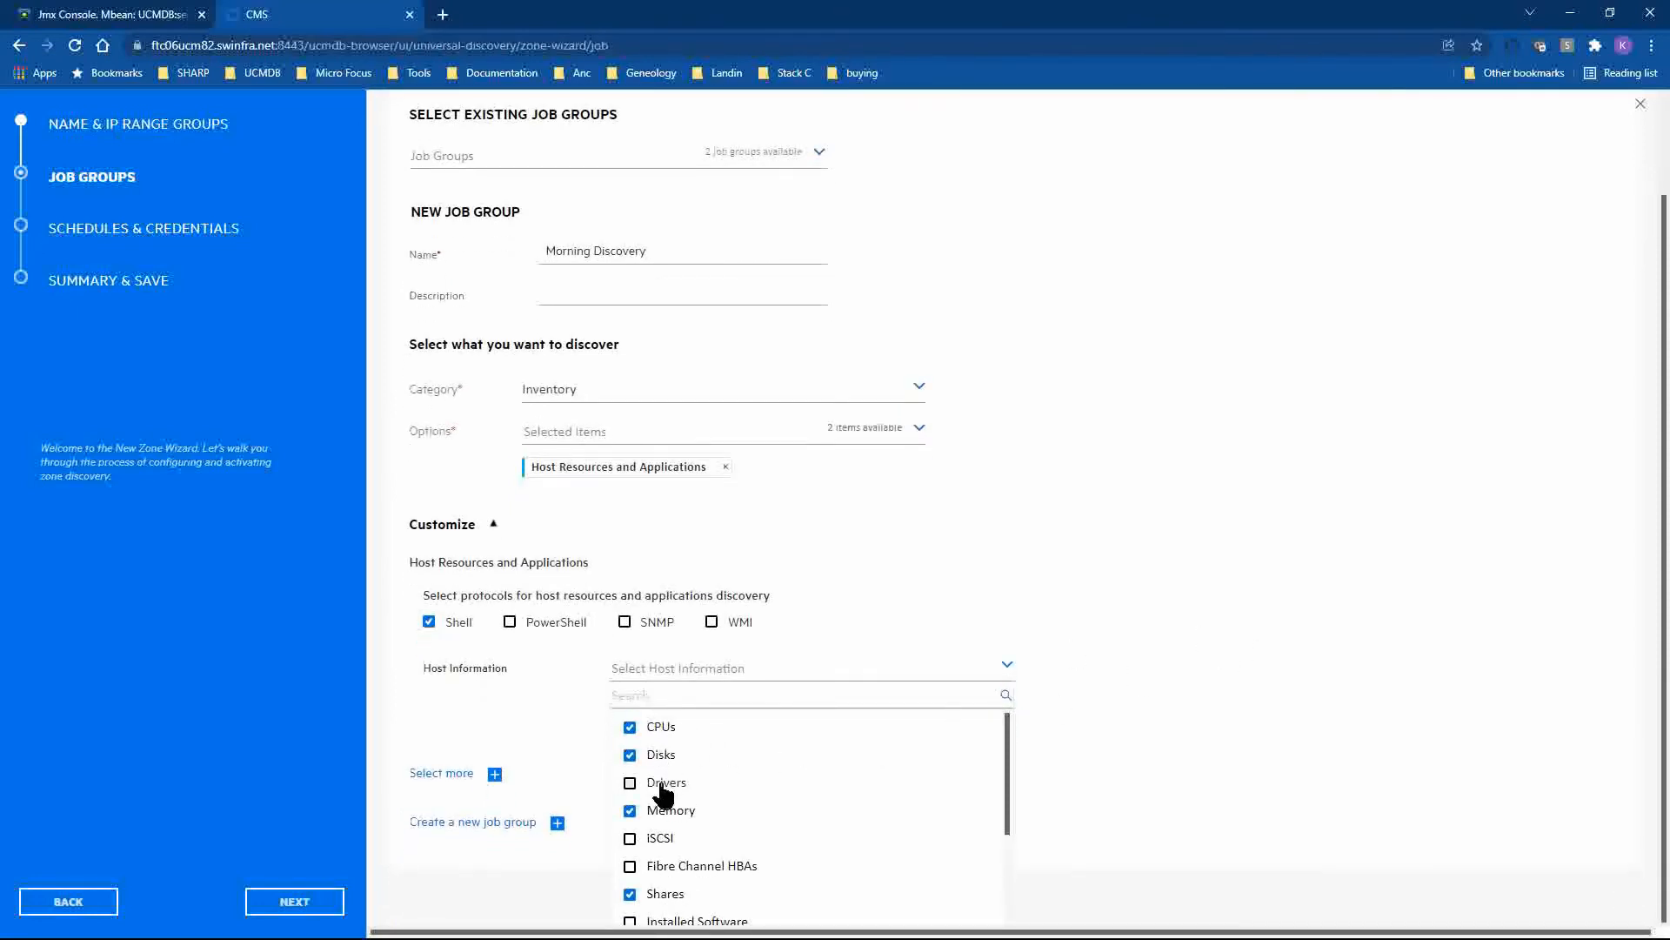
pyautogui.click(660, 867)
pyautogui.scroll(-3, 799, 817)
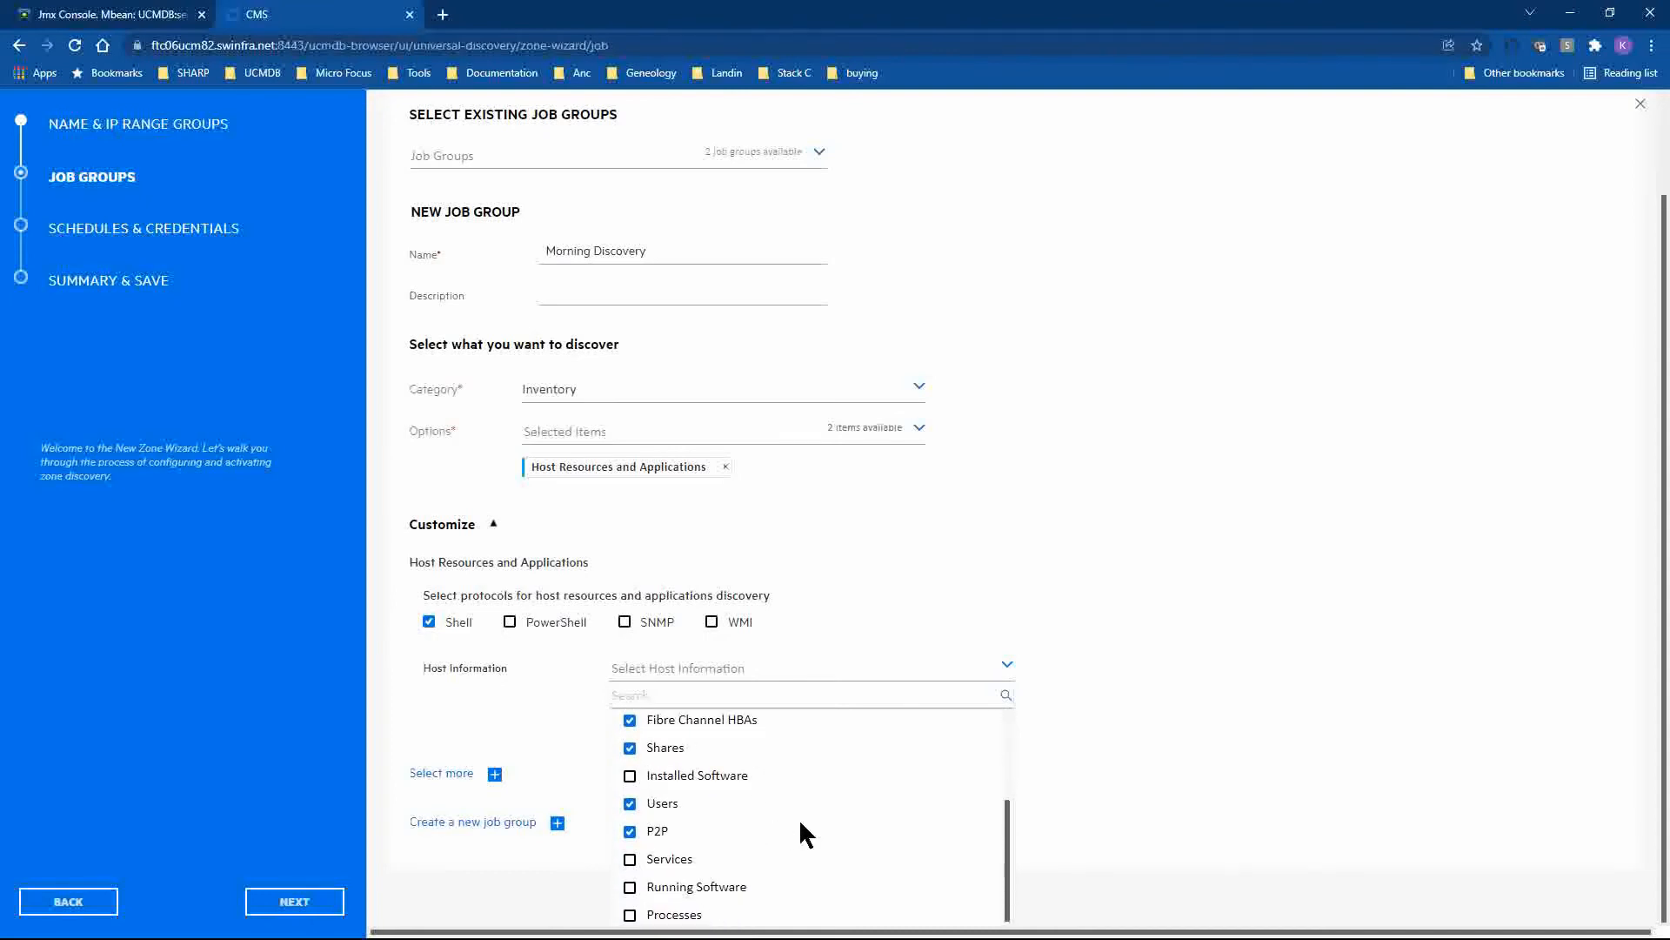
pyautogui.click(795, 832)
pyautogui.click(668, 777)
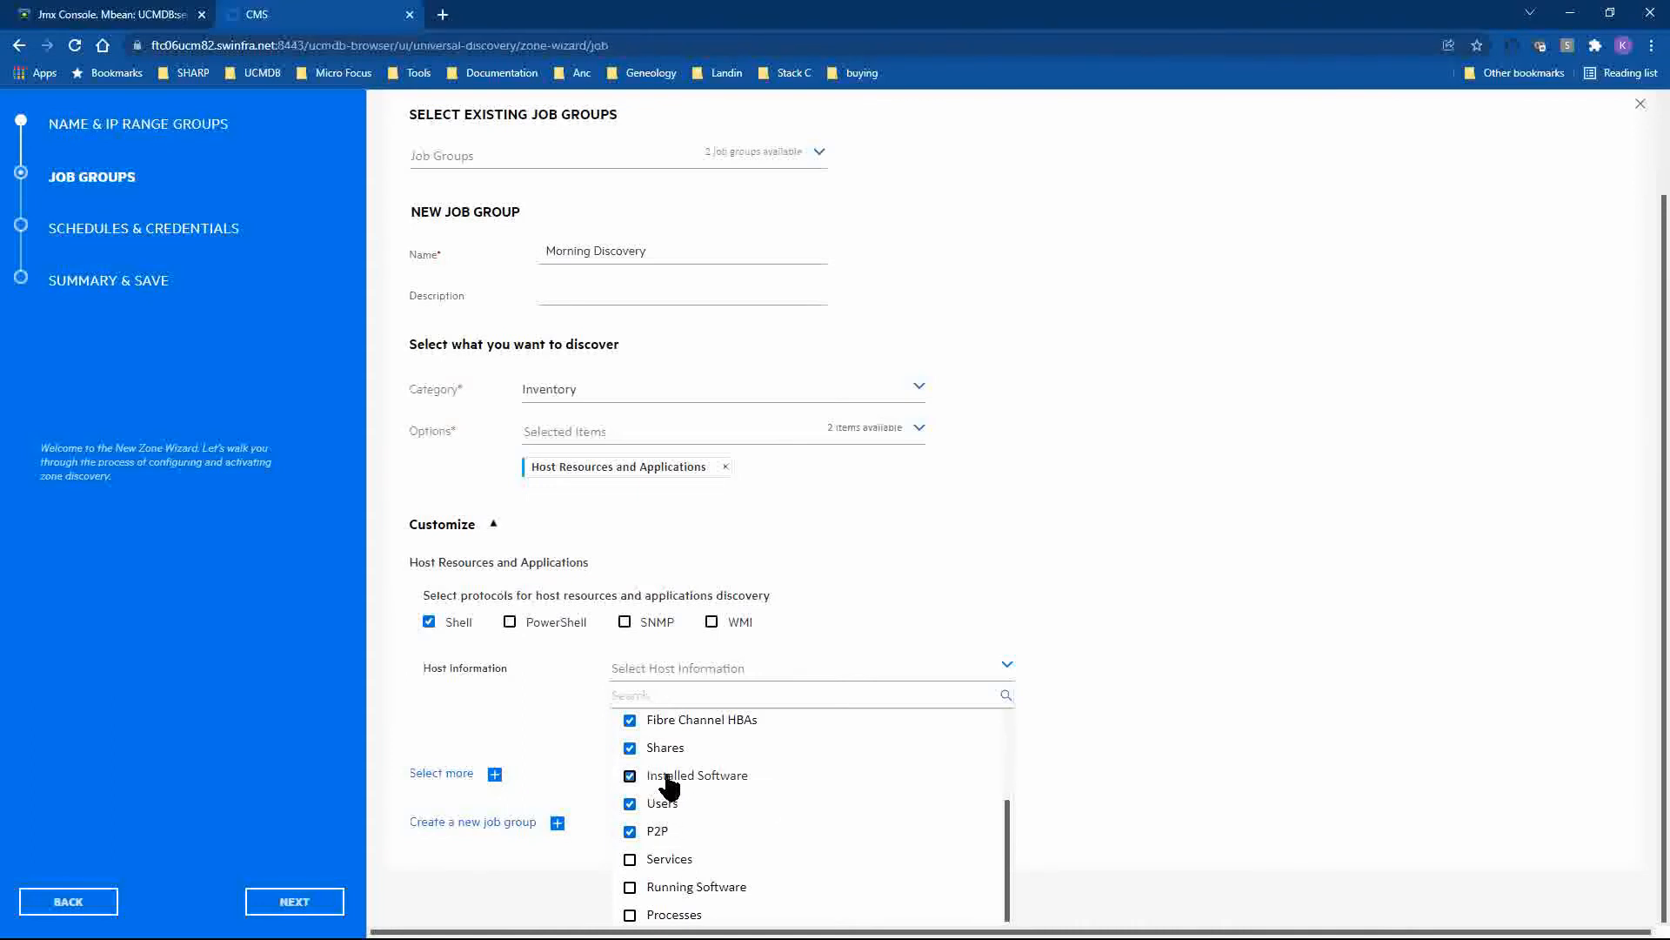
pyautogui.click(657, 889)
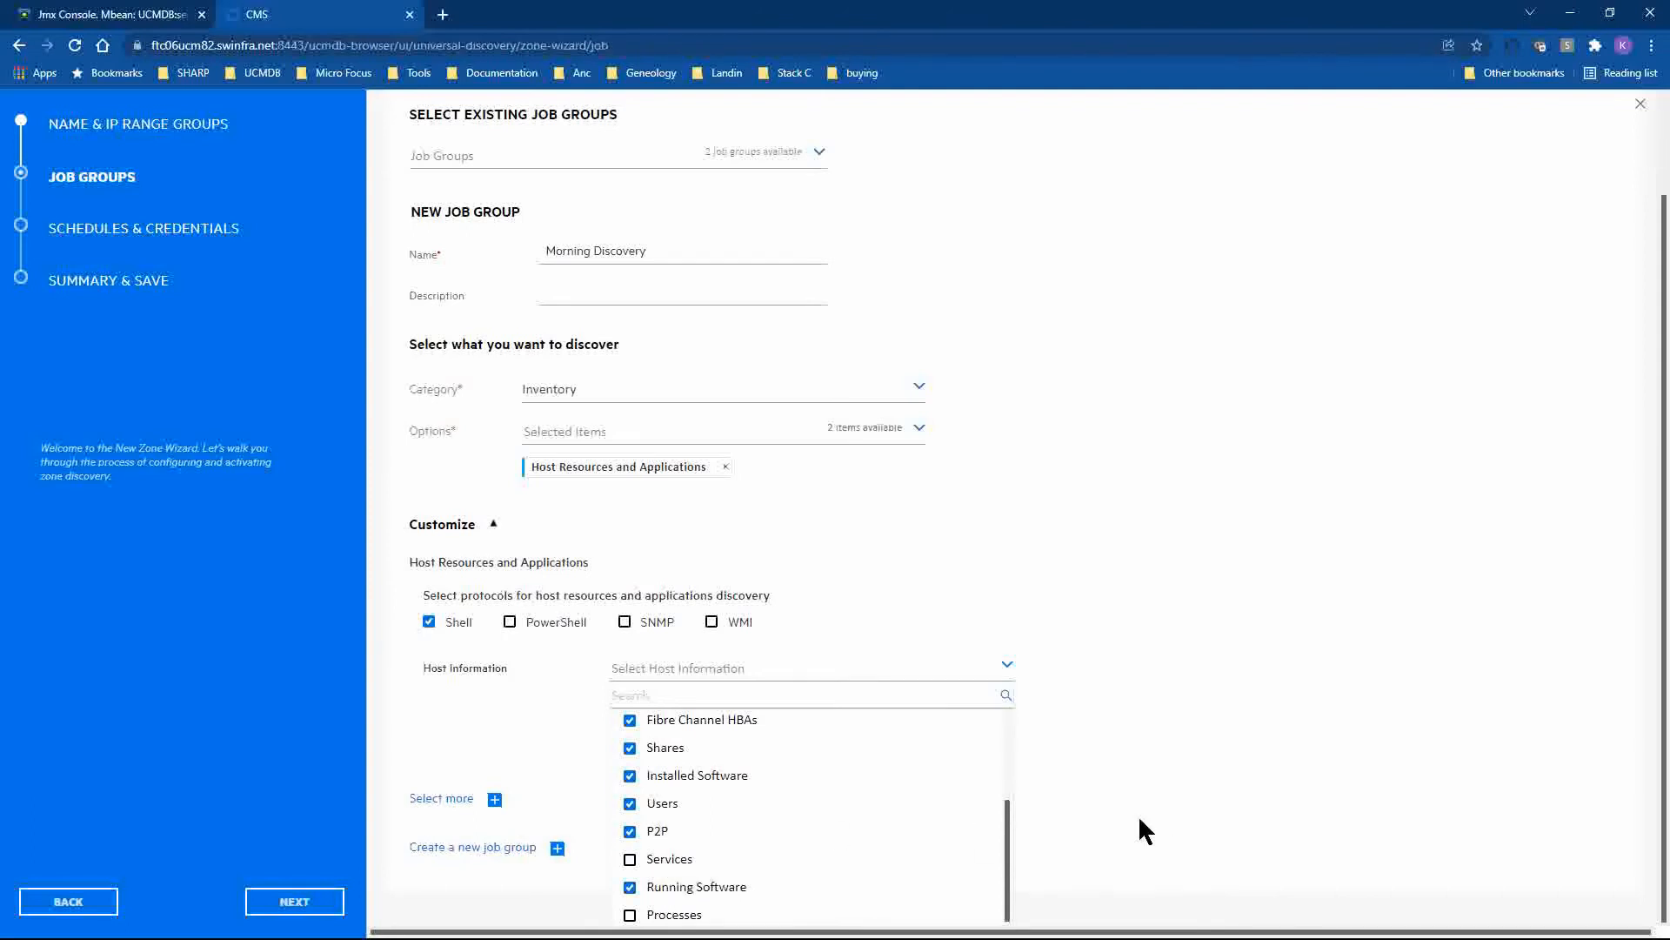
pyautogui.click(676, 860)
pyautogui.click(965, 674)
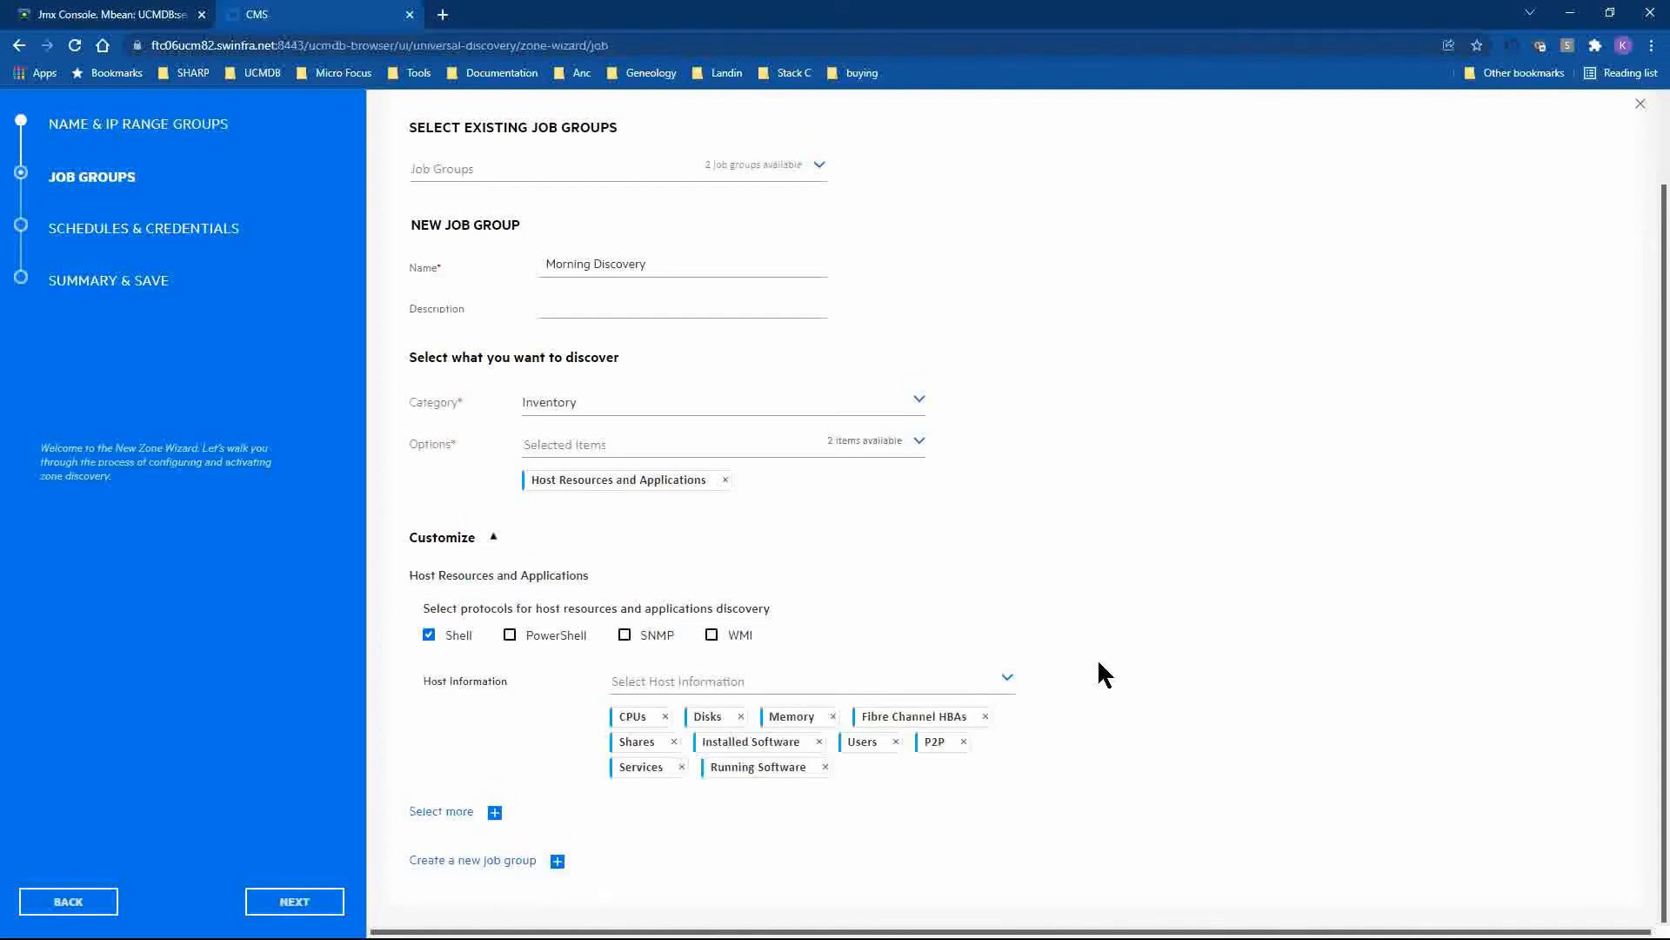
# Review the selected host information items and remove Shares from them
pyautogui.click(892, 691)
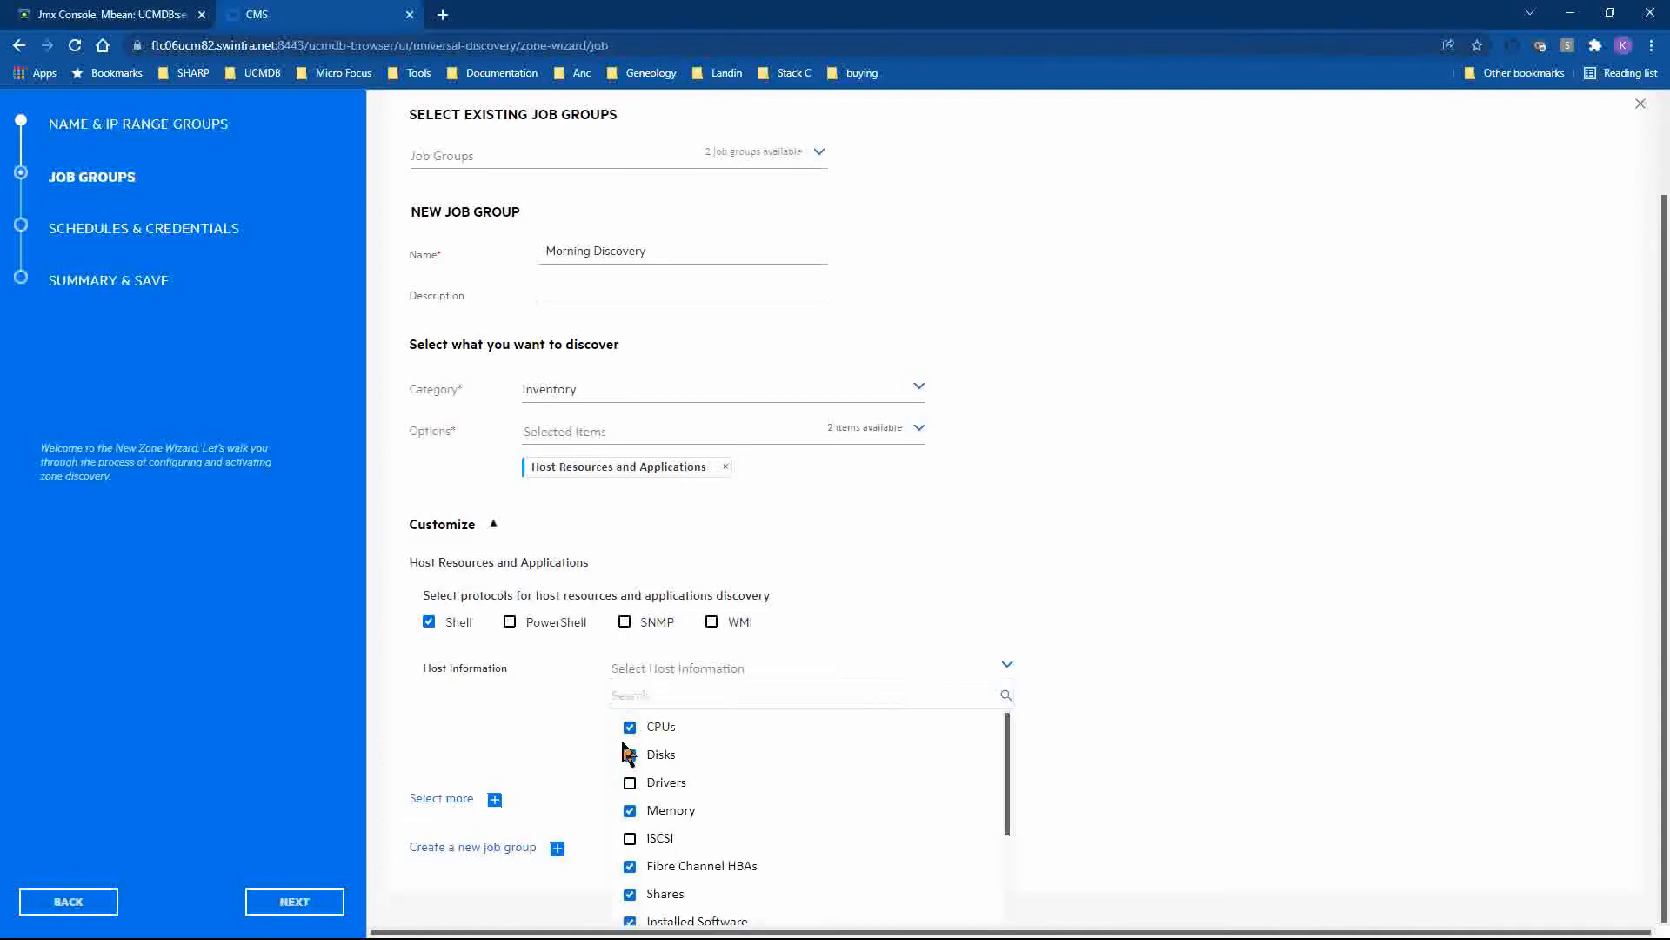
pyautogui.click(826, 677)
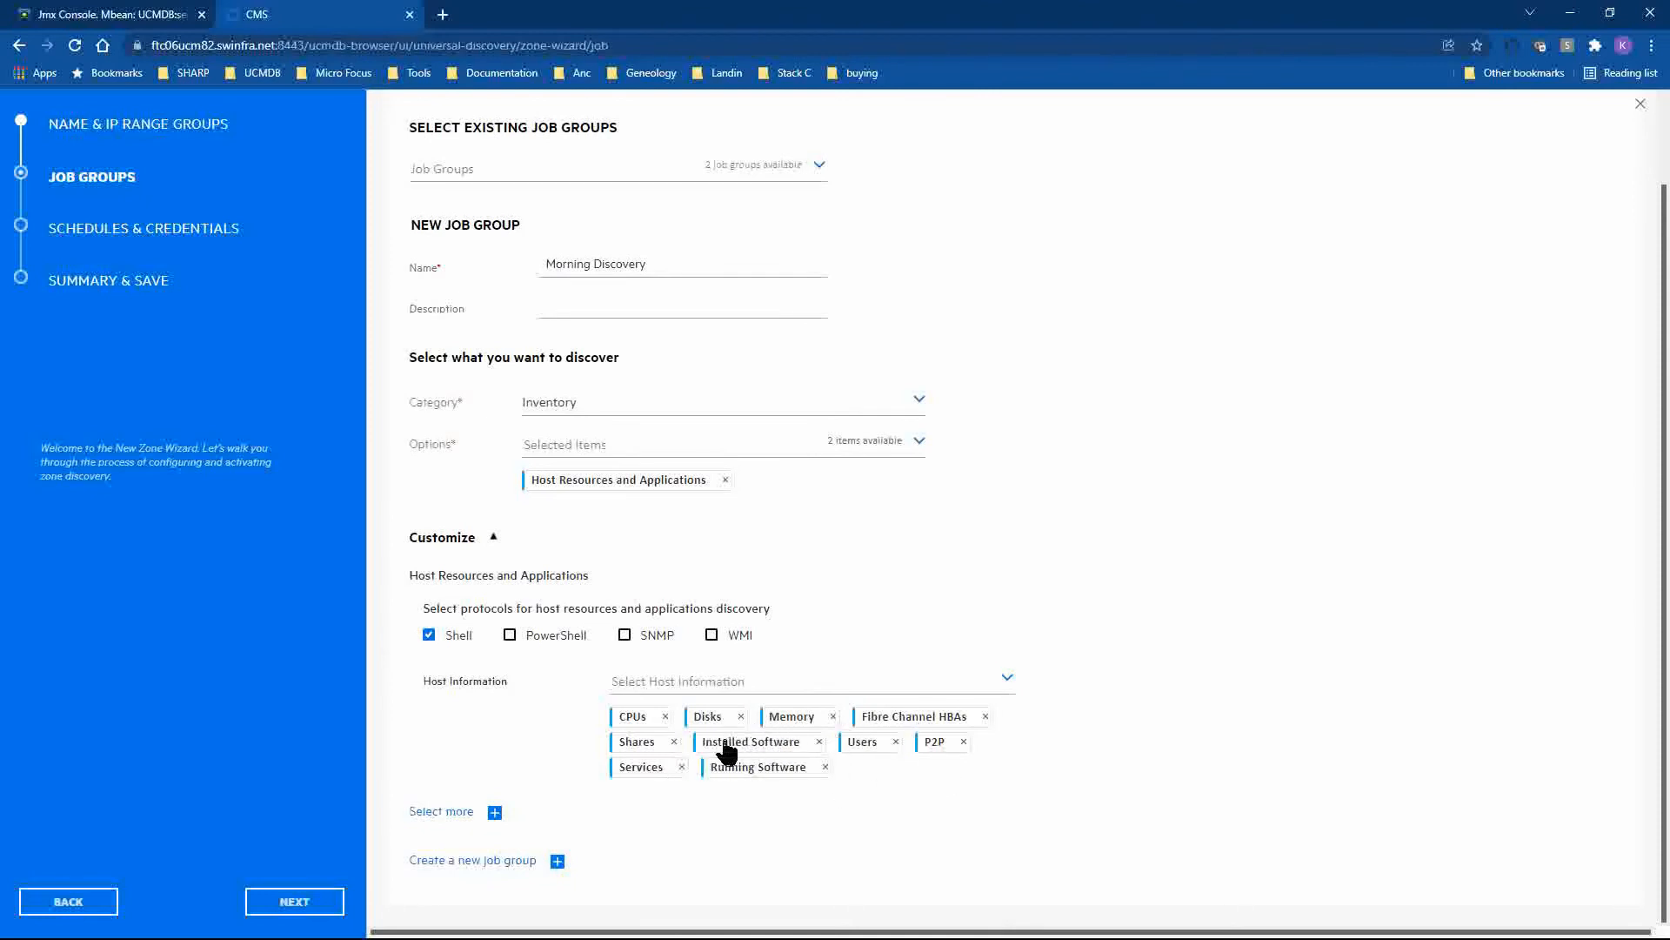
pyautogui.click(675, 743)
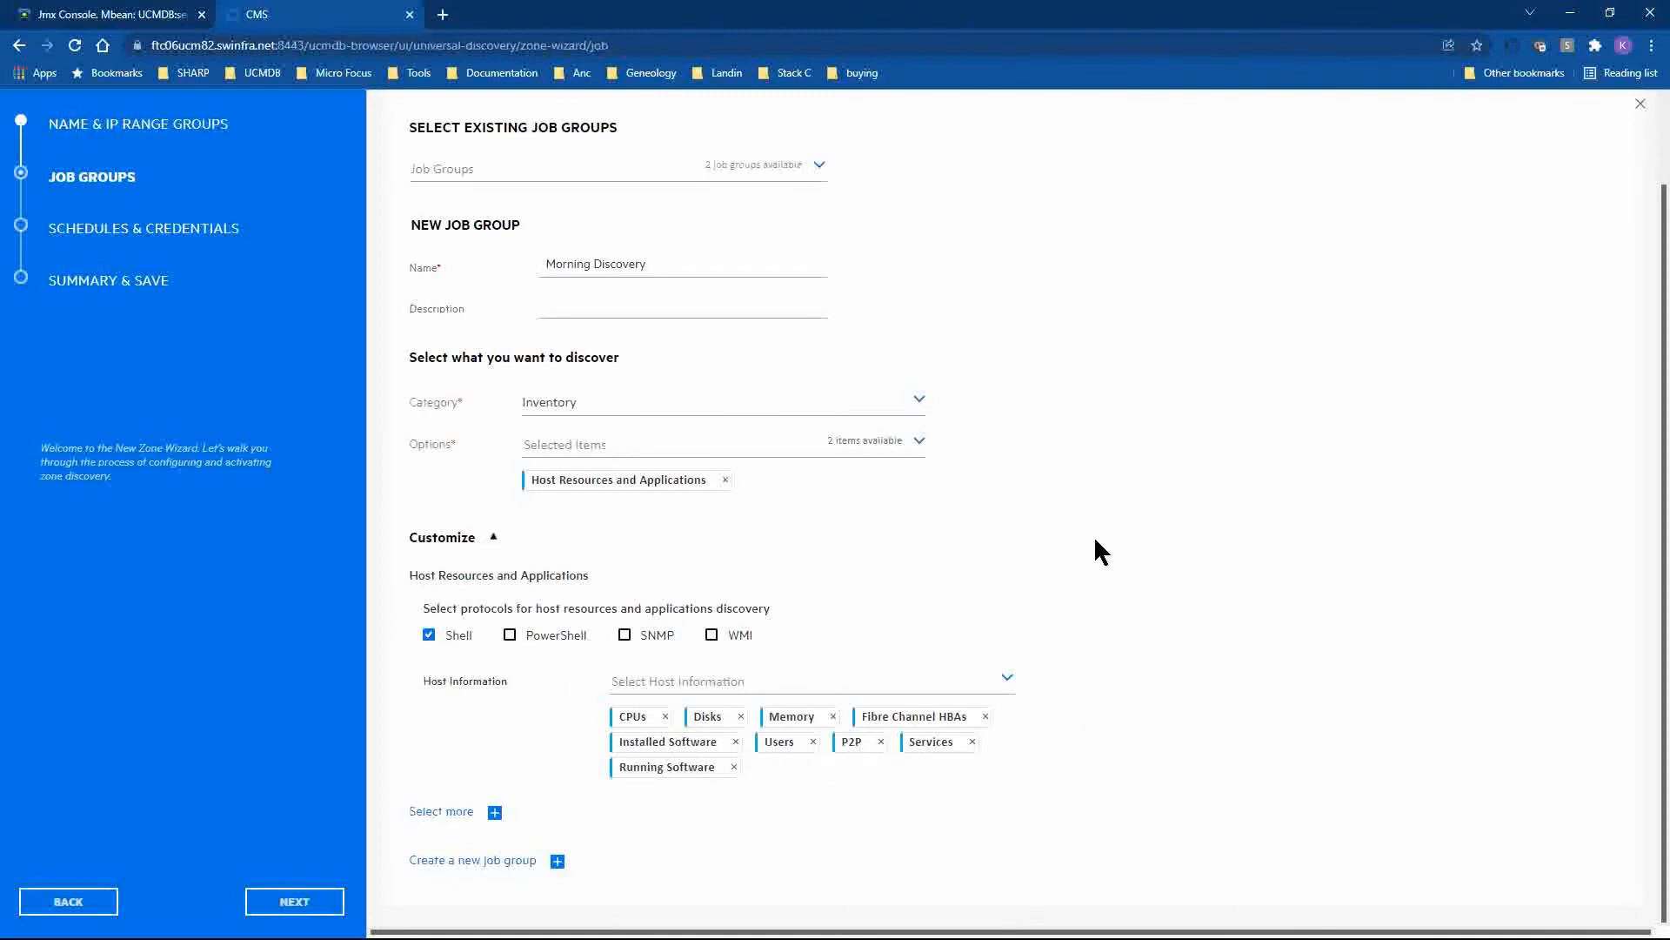
# Set the description of the Morning Discovery job group to "Host RA by Shell"
pyautogui.scroll(2, 943, 567)
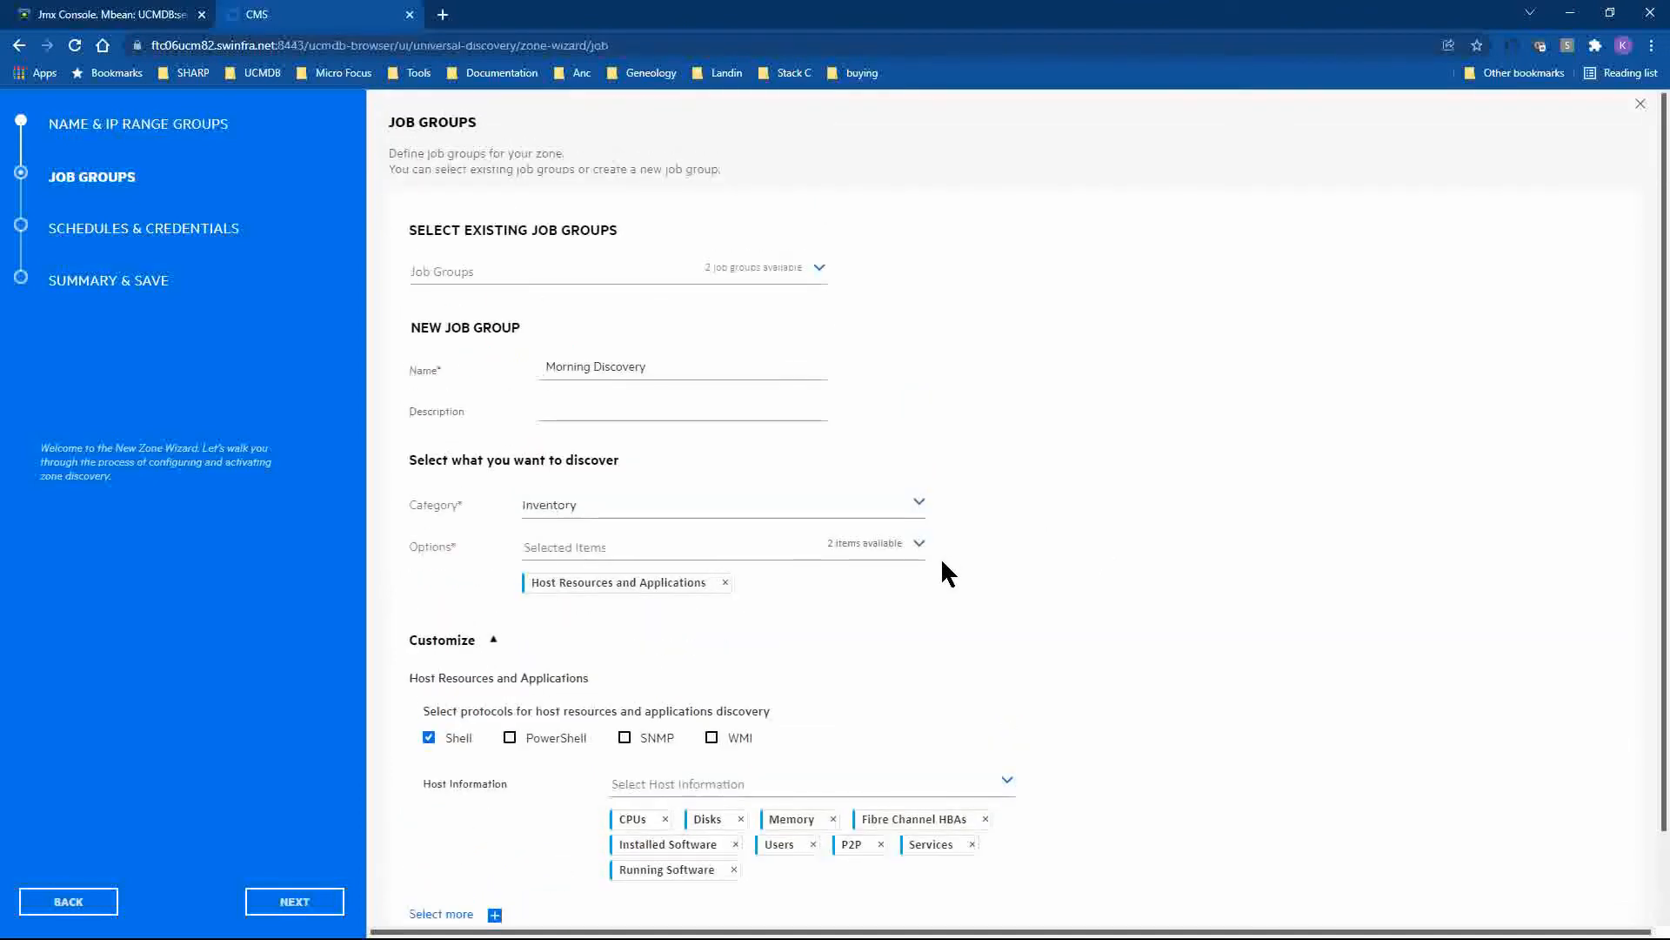
pyautogui.scroll(-2, 1084, 431)
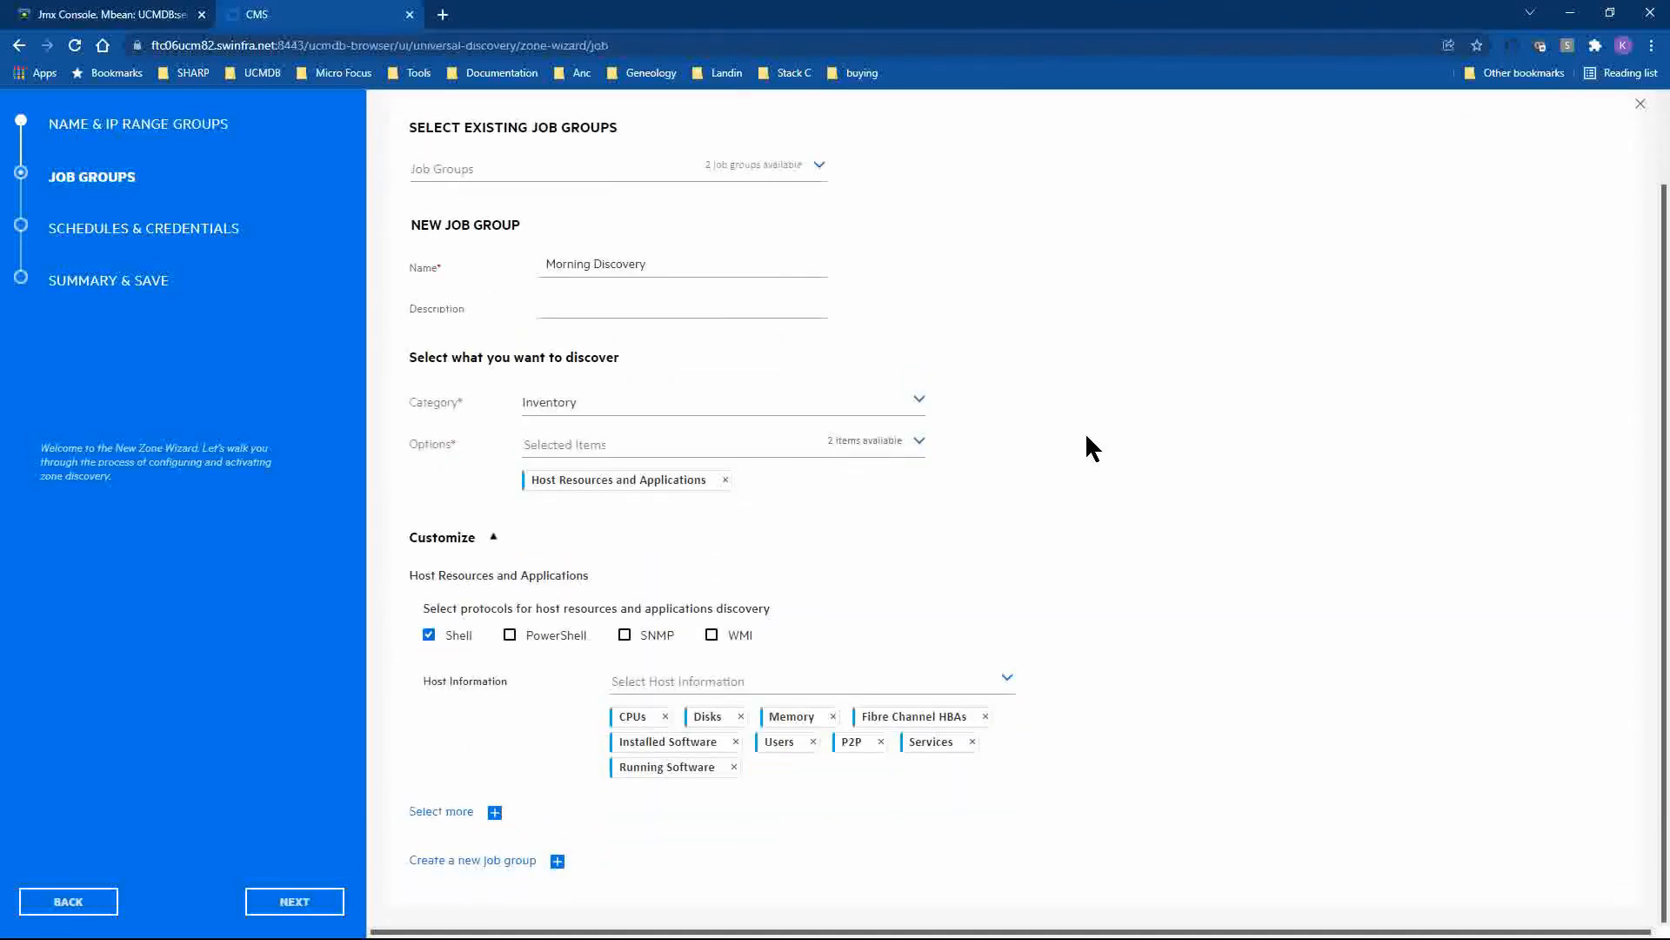
pyautogui.scroll(2, 1084, 432)
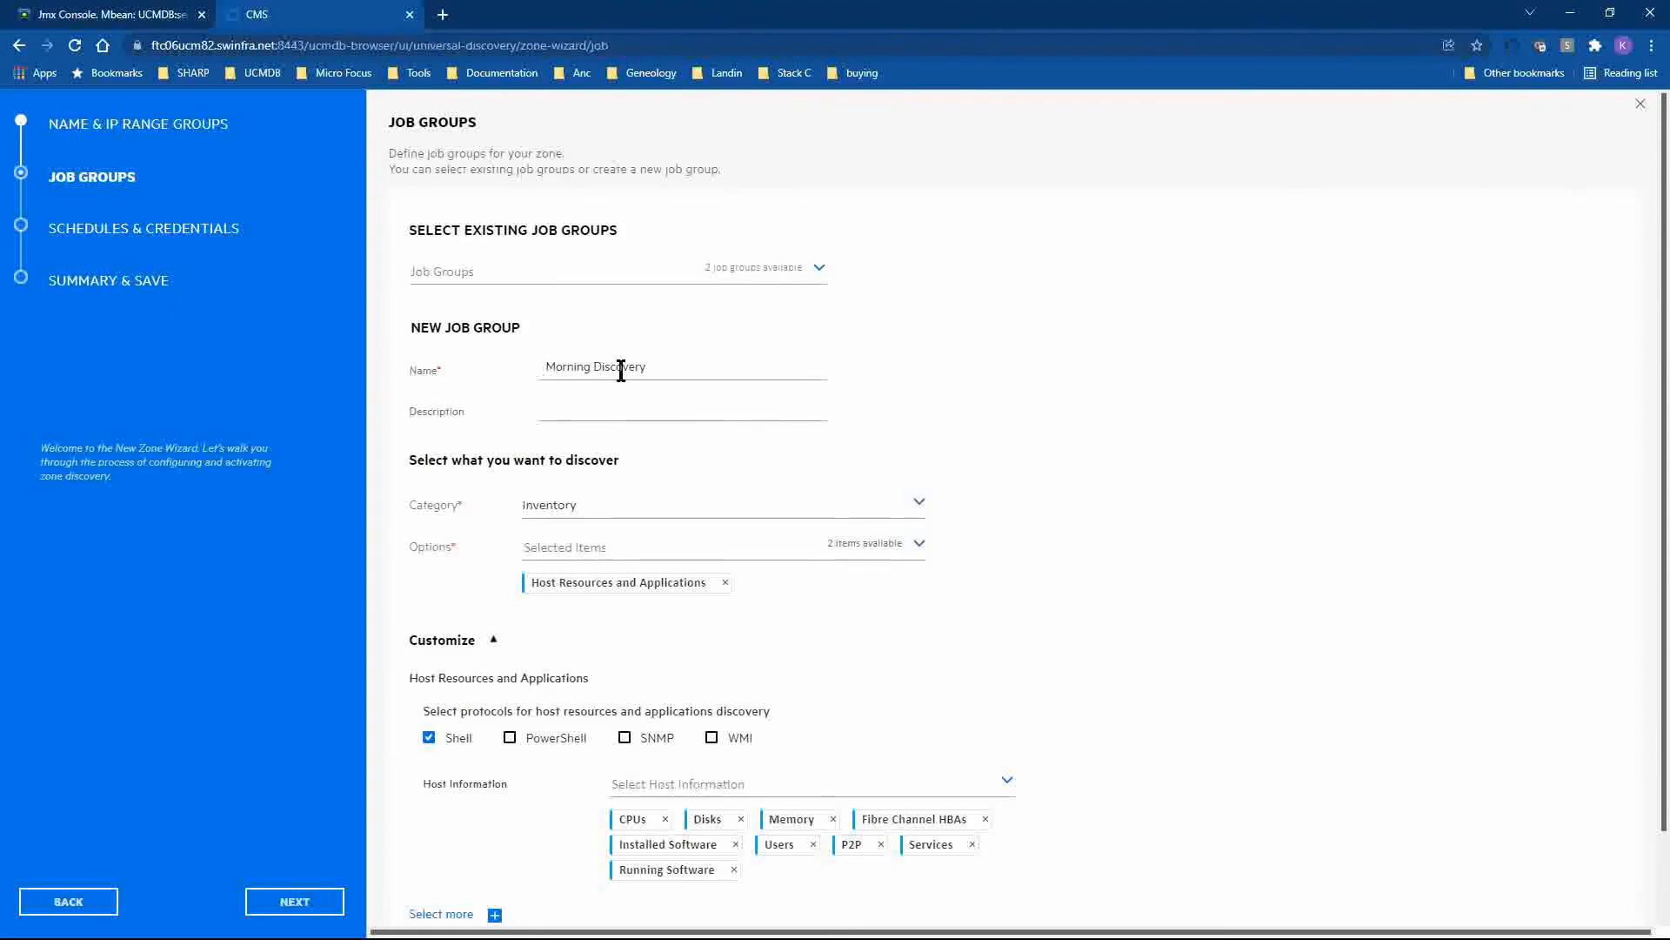
pyautogui.click(622, 414)
pyautogui.write('Host RA by She')
pyautogui.scroll(-1, 1004, 409)
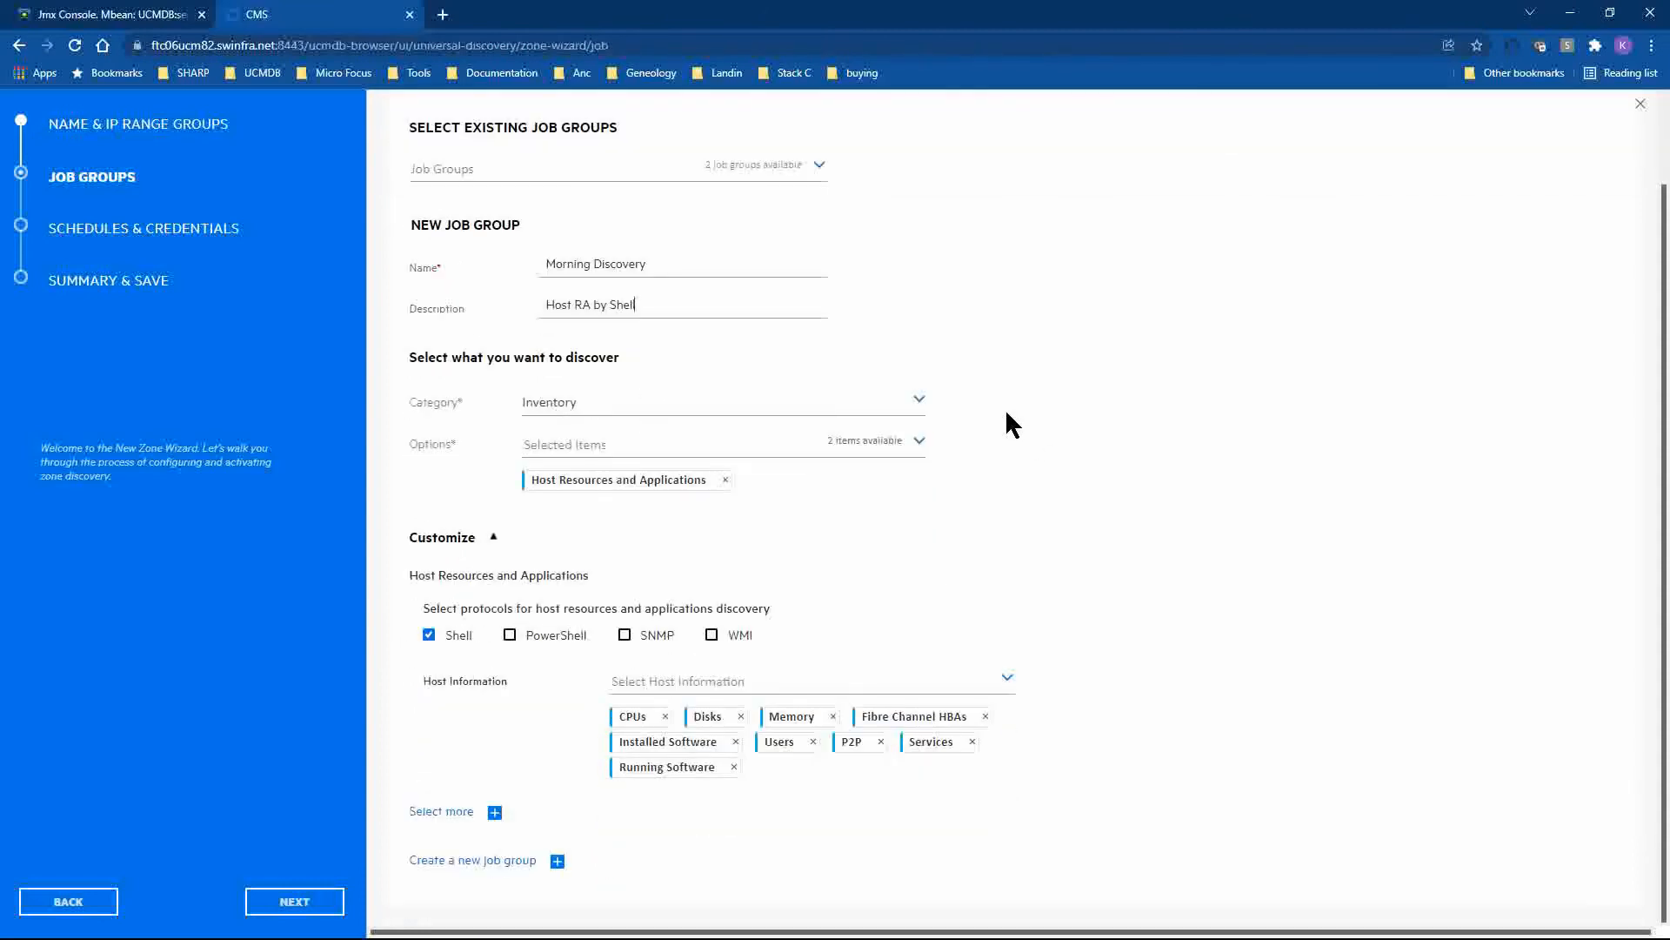
# Continue to the zone's schedules and credentials and add the missing dependency jobs as a new job group
pyautogui.scroll(1, 1005, 409)
pyautogui.click(291, 896)
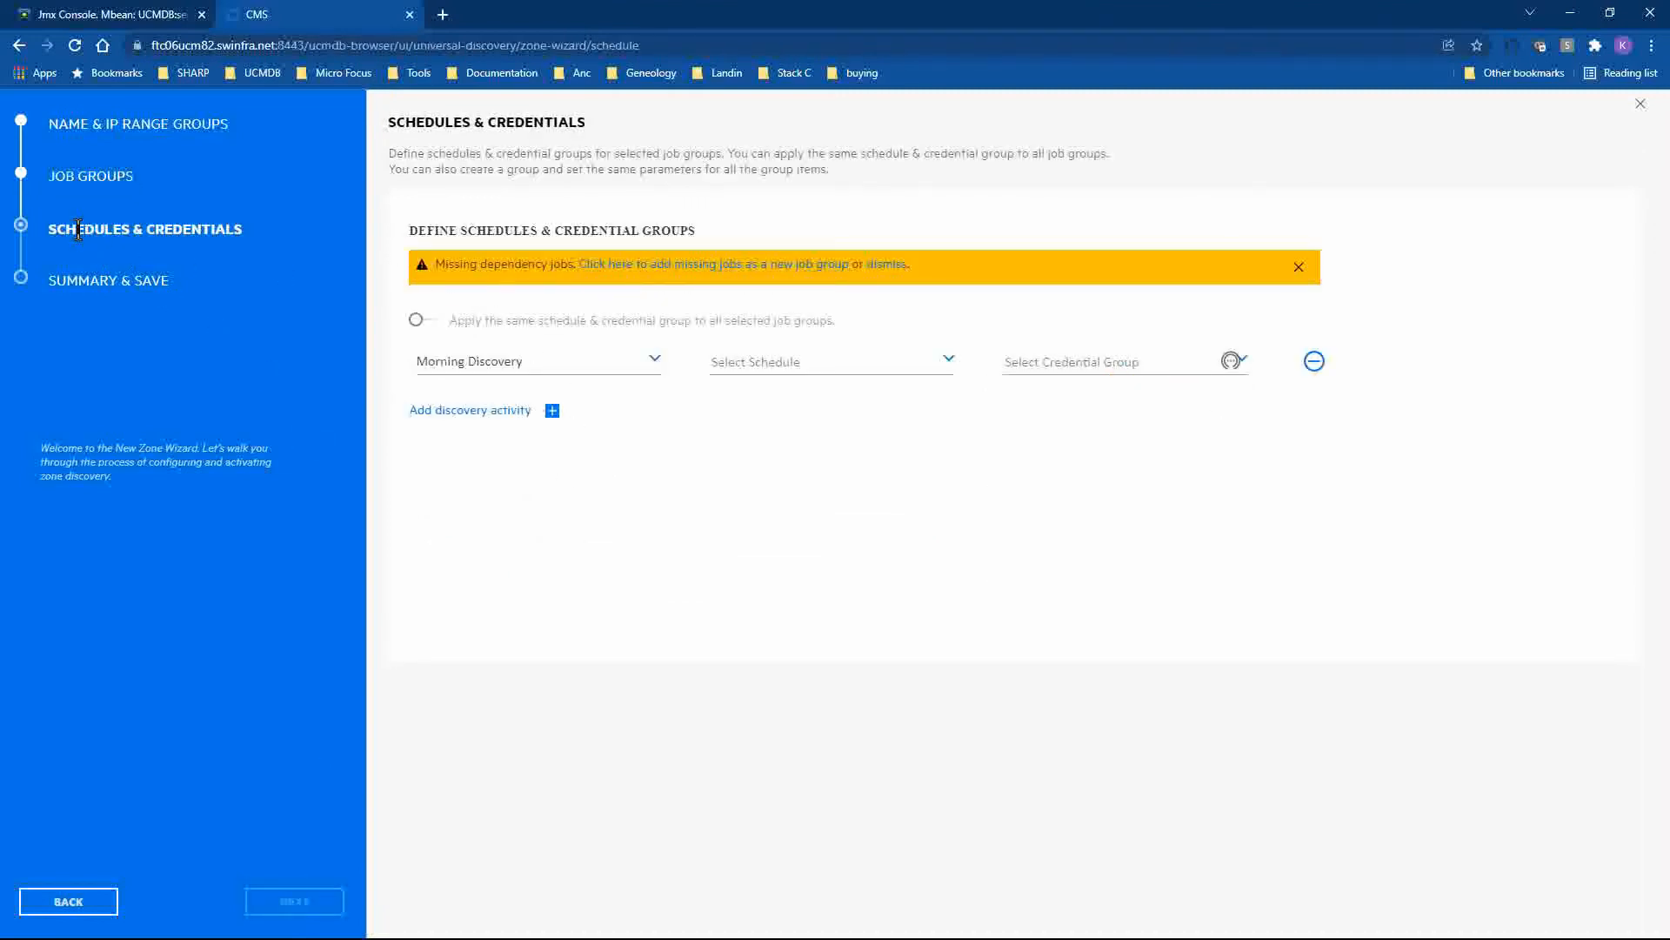
pyautogui.click(747, 266)
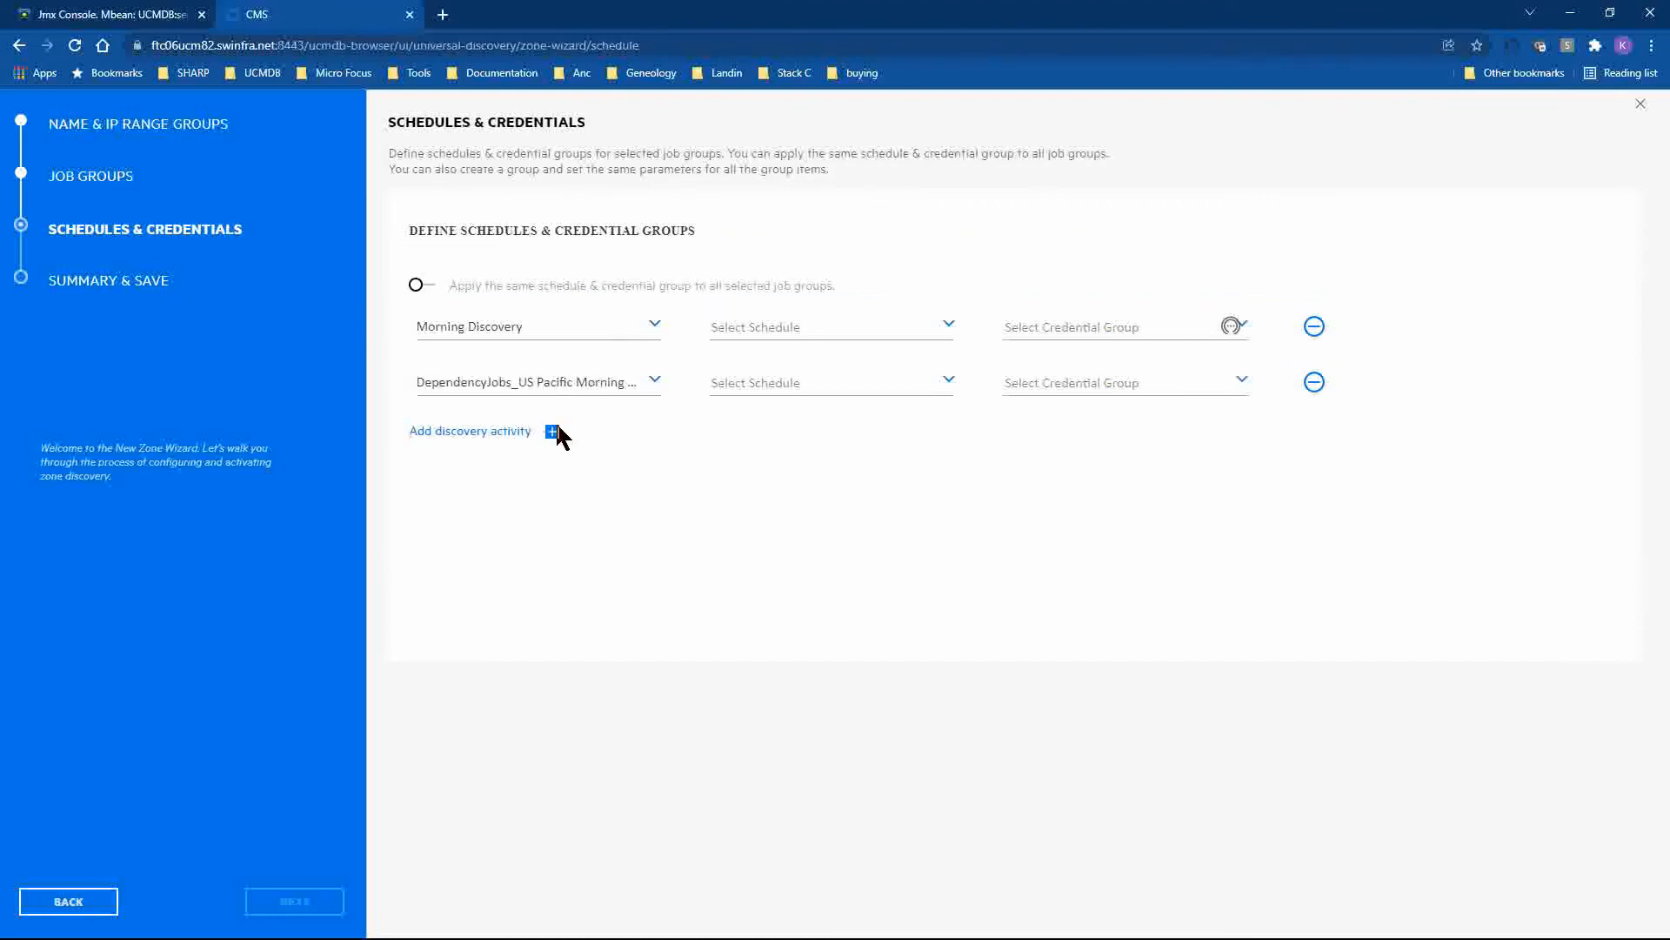
# Apply the US Pacific Morning Discovery schedule and US Pacific credential group to all selected job groups, and save the zone
pyautogui.click(428, 286)
pyautogui.click(807, 329)
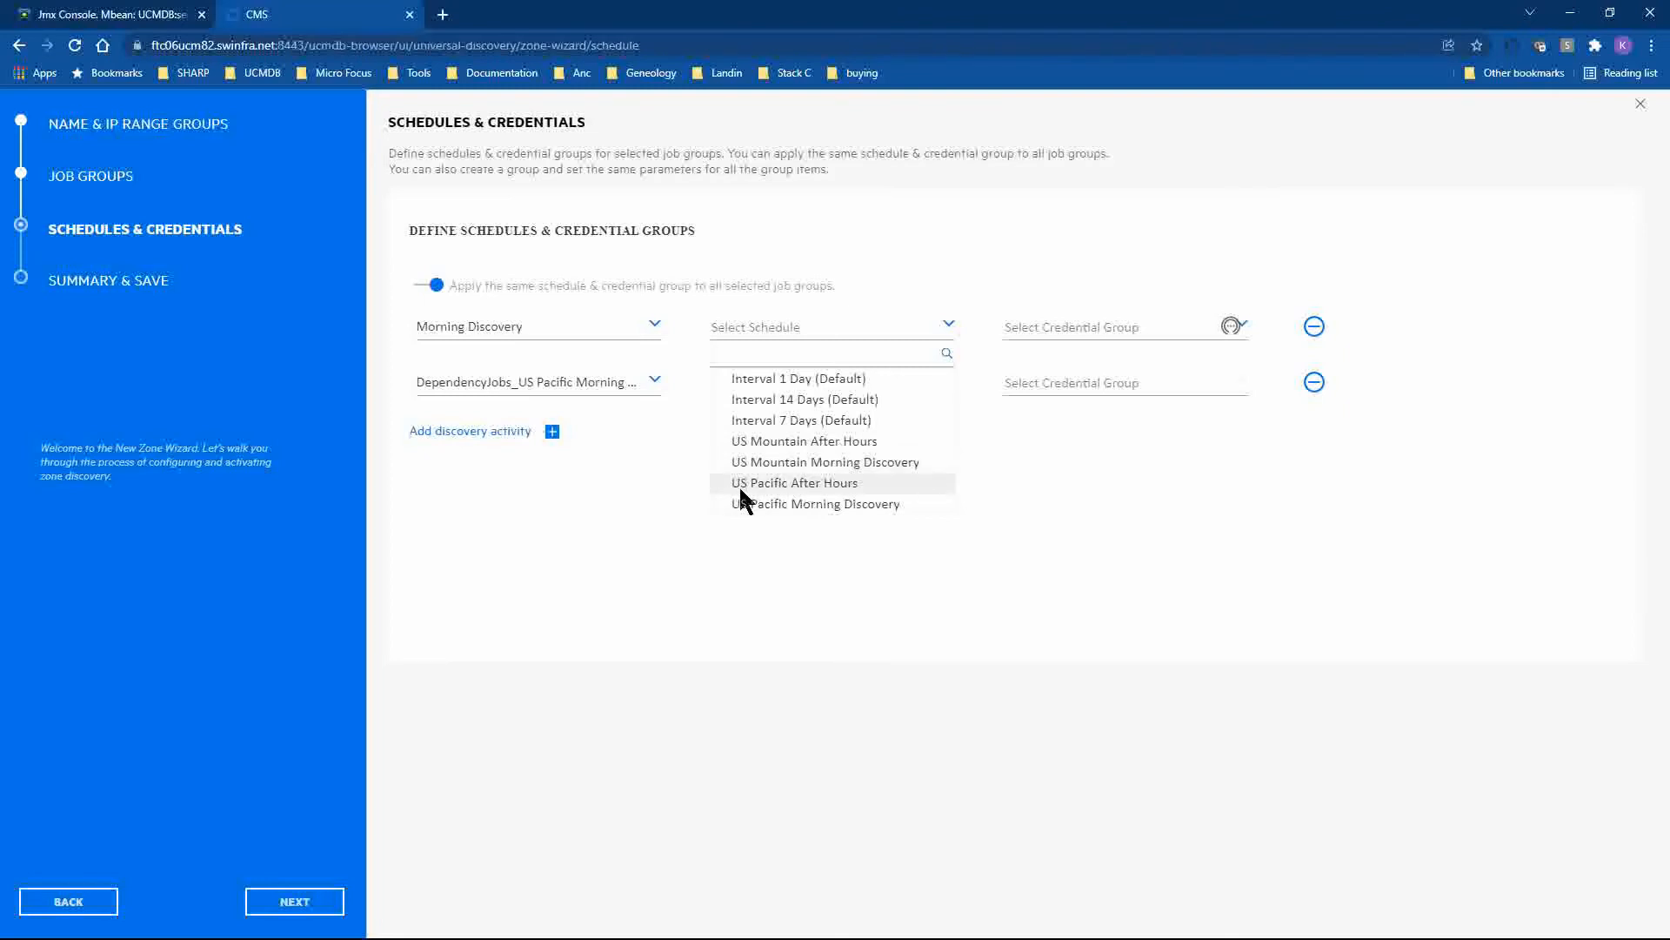
pyautogui.click(844, 505)
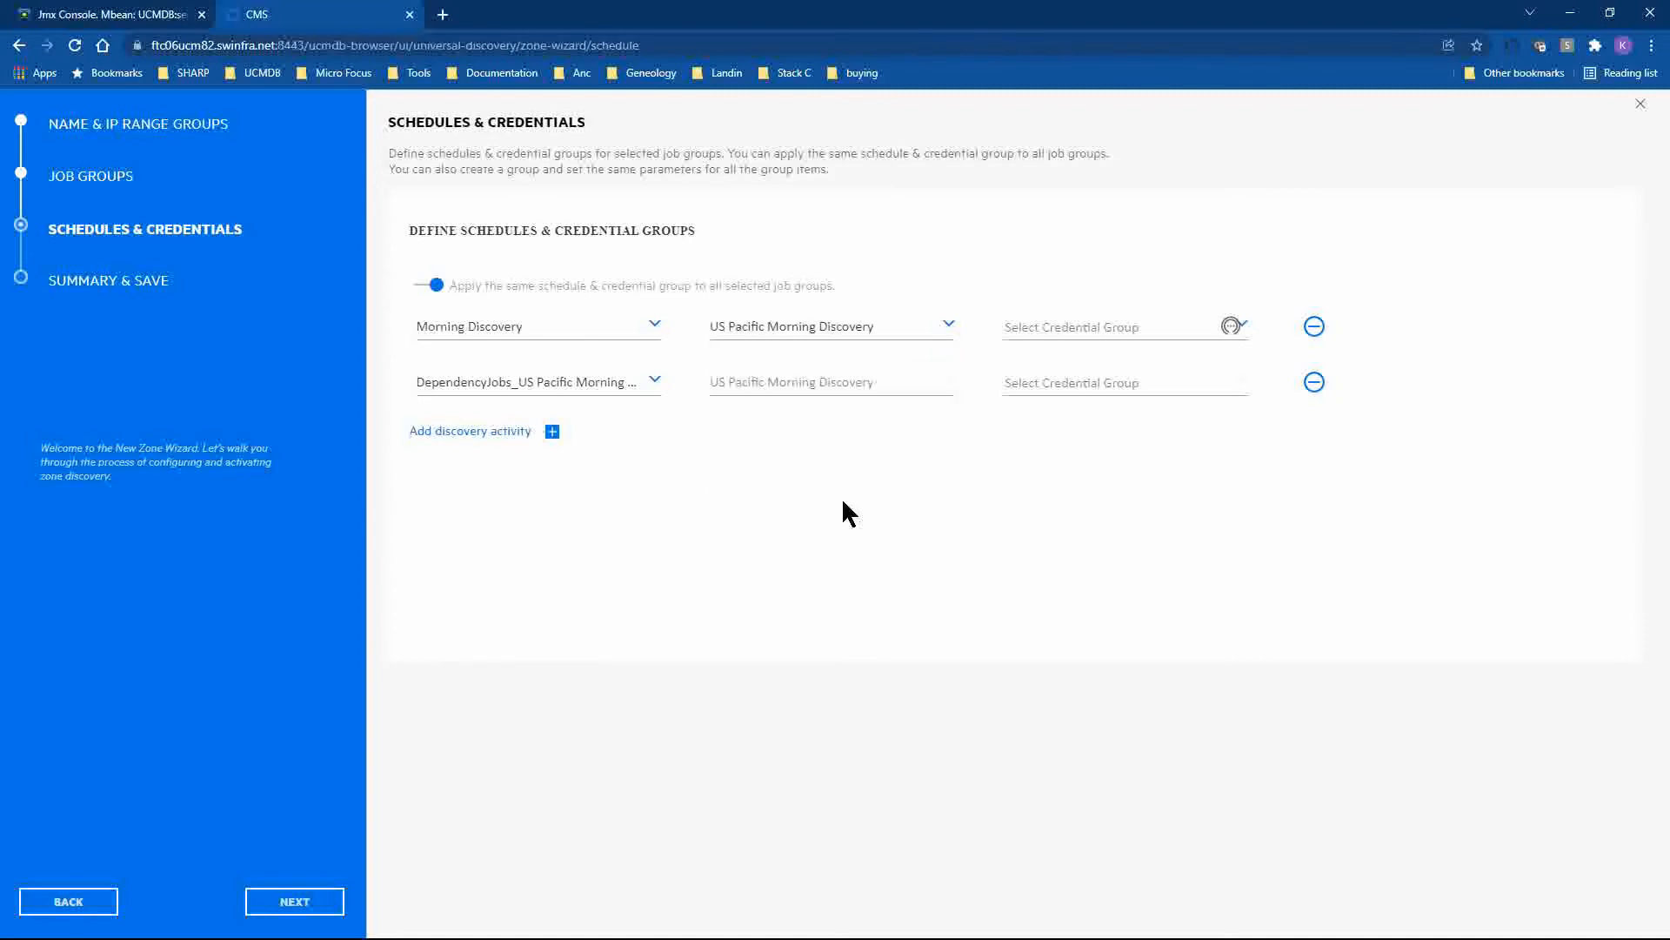
pyautogui.click(1039, 334)
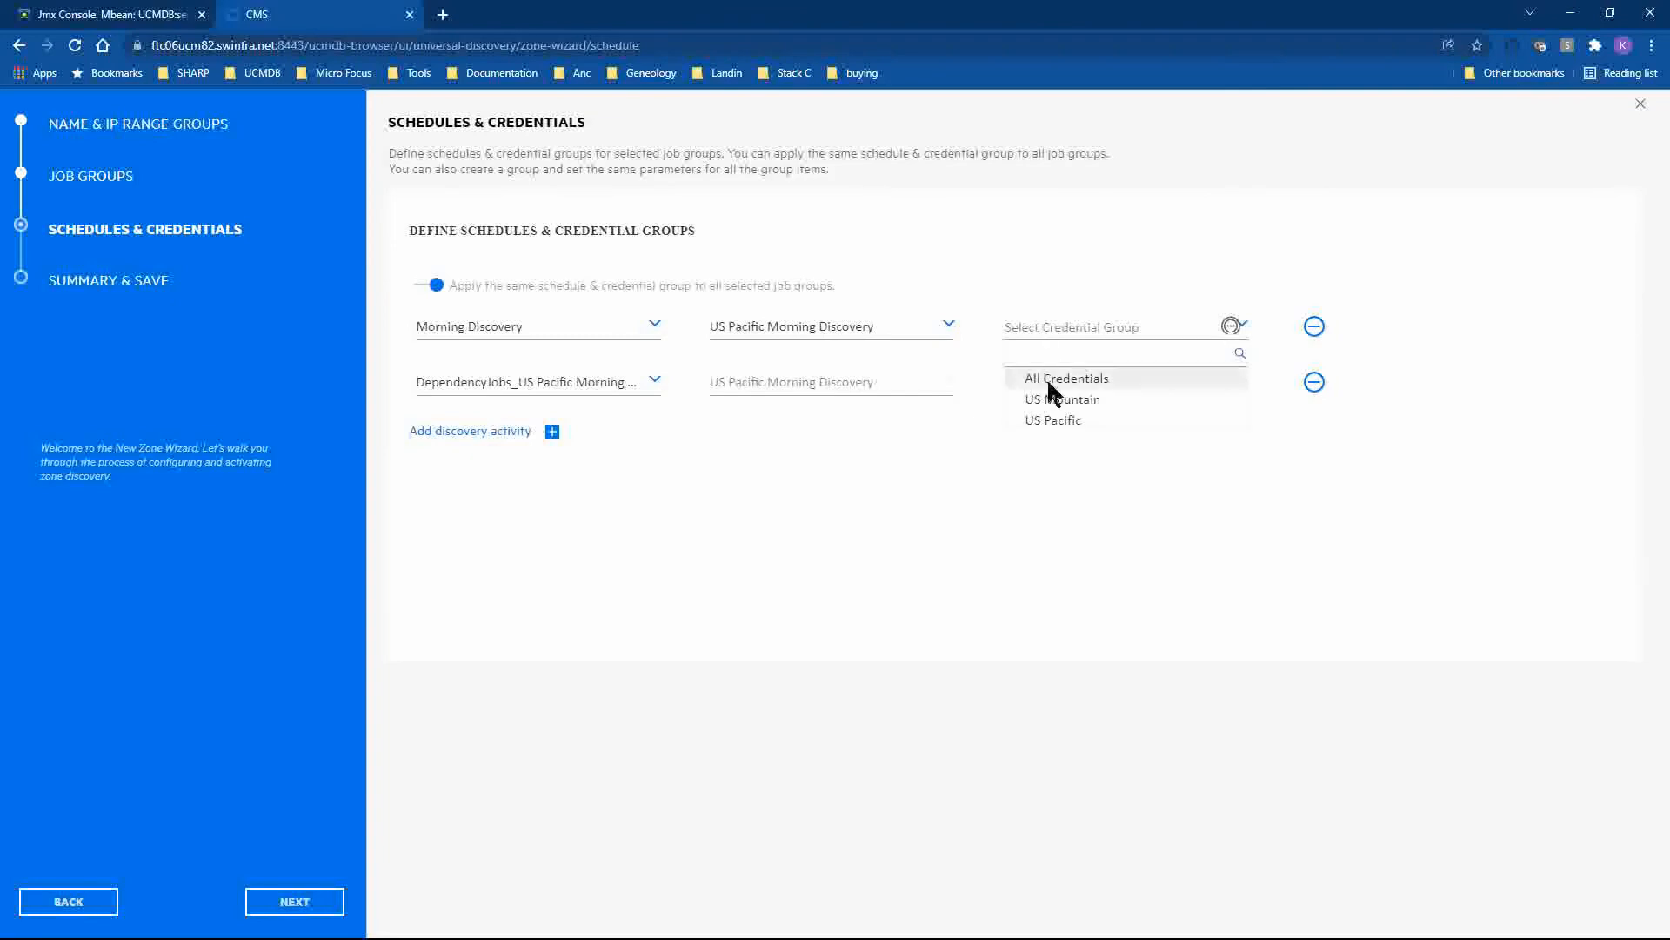
pyautogui.click(1052, 421)
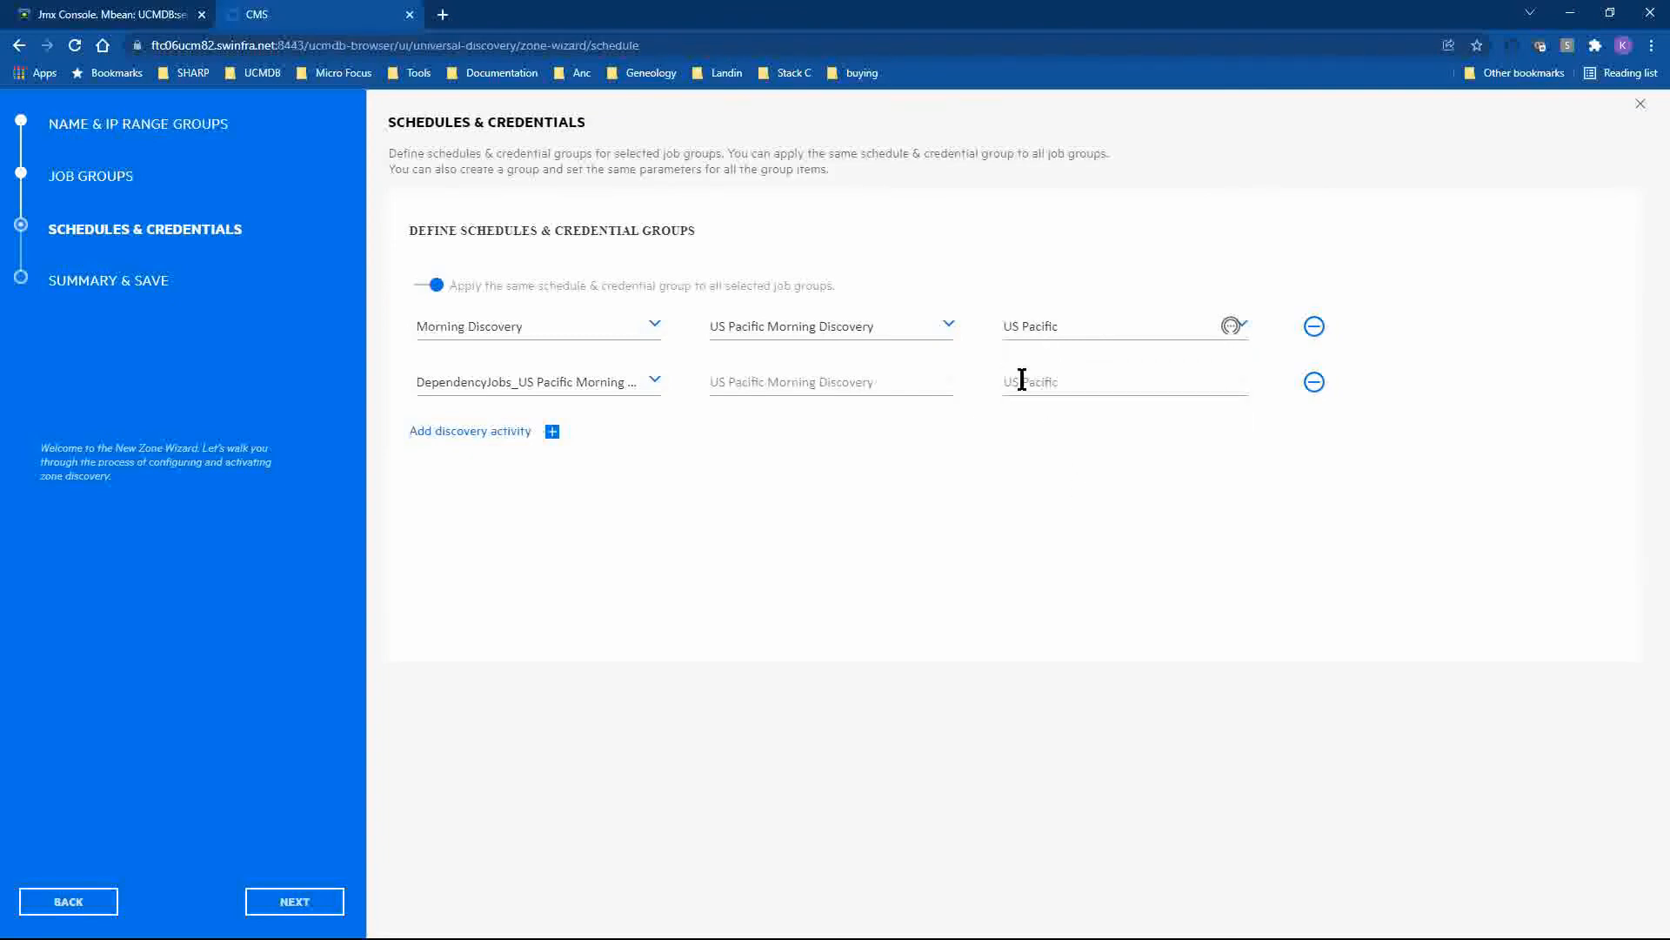
pyautogui.click(292, 900)
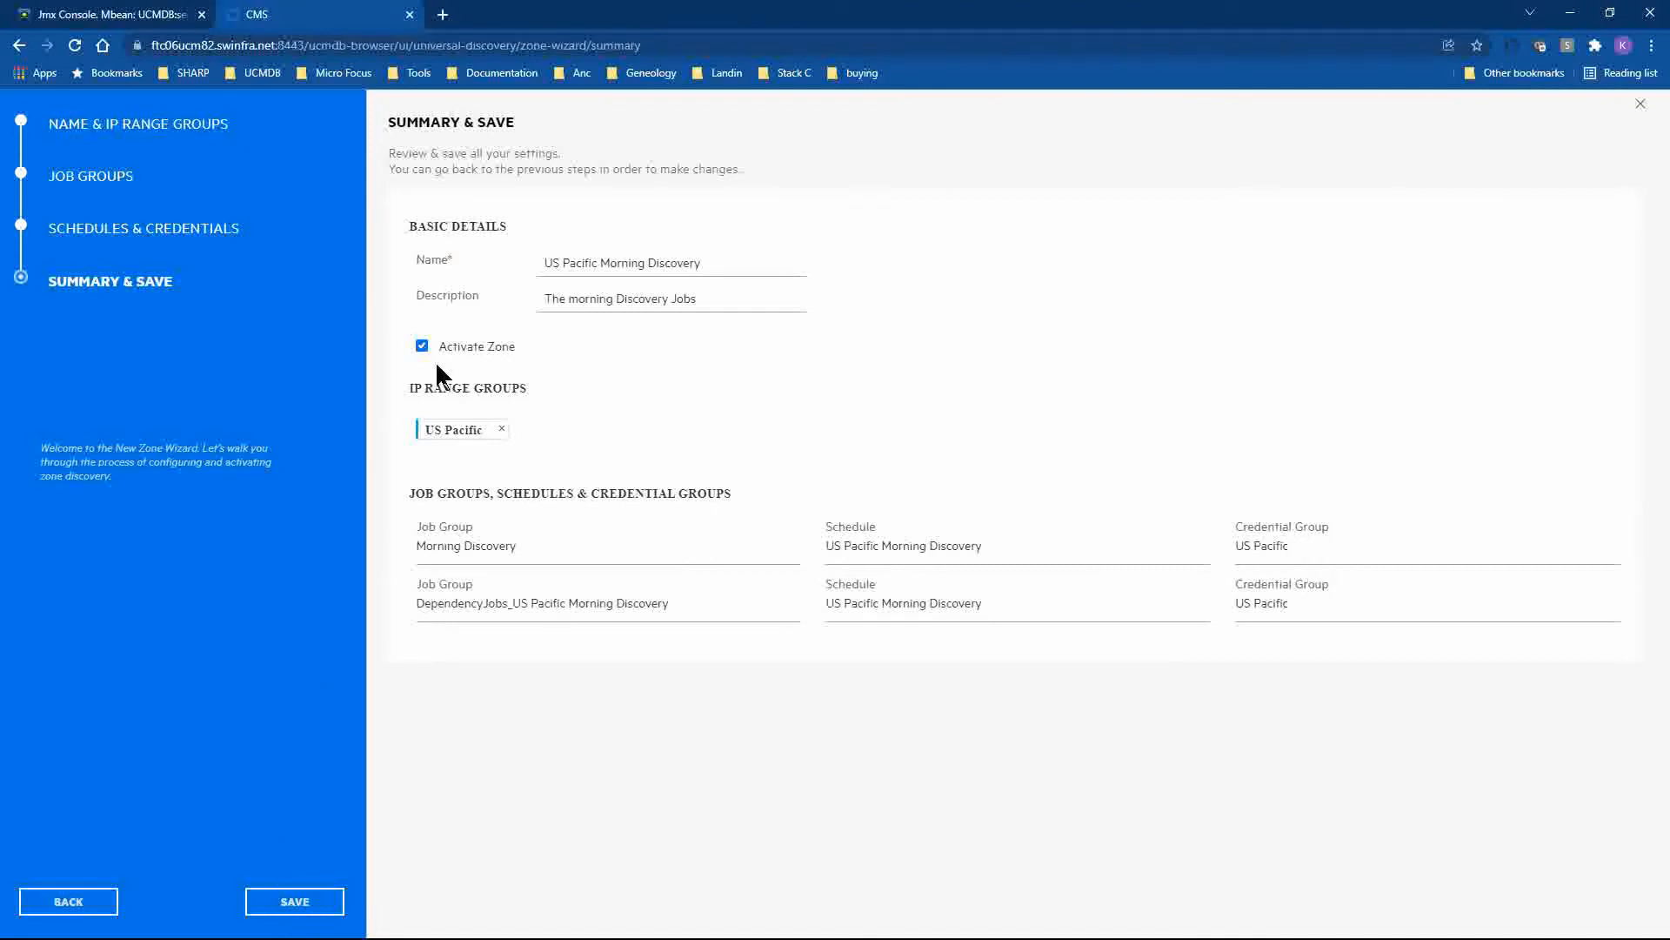
pyautogui.click(295, 902)
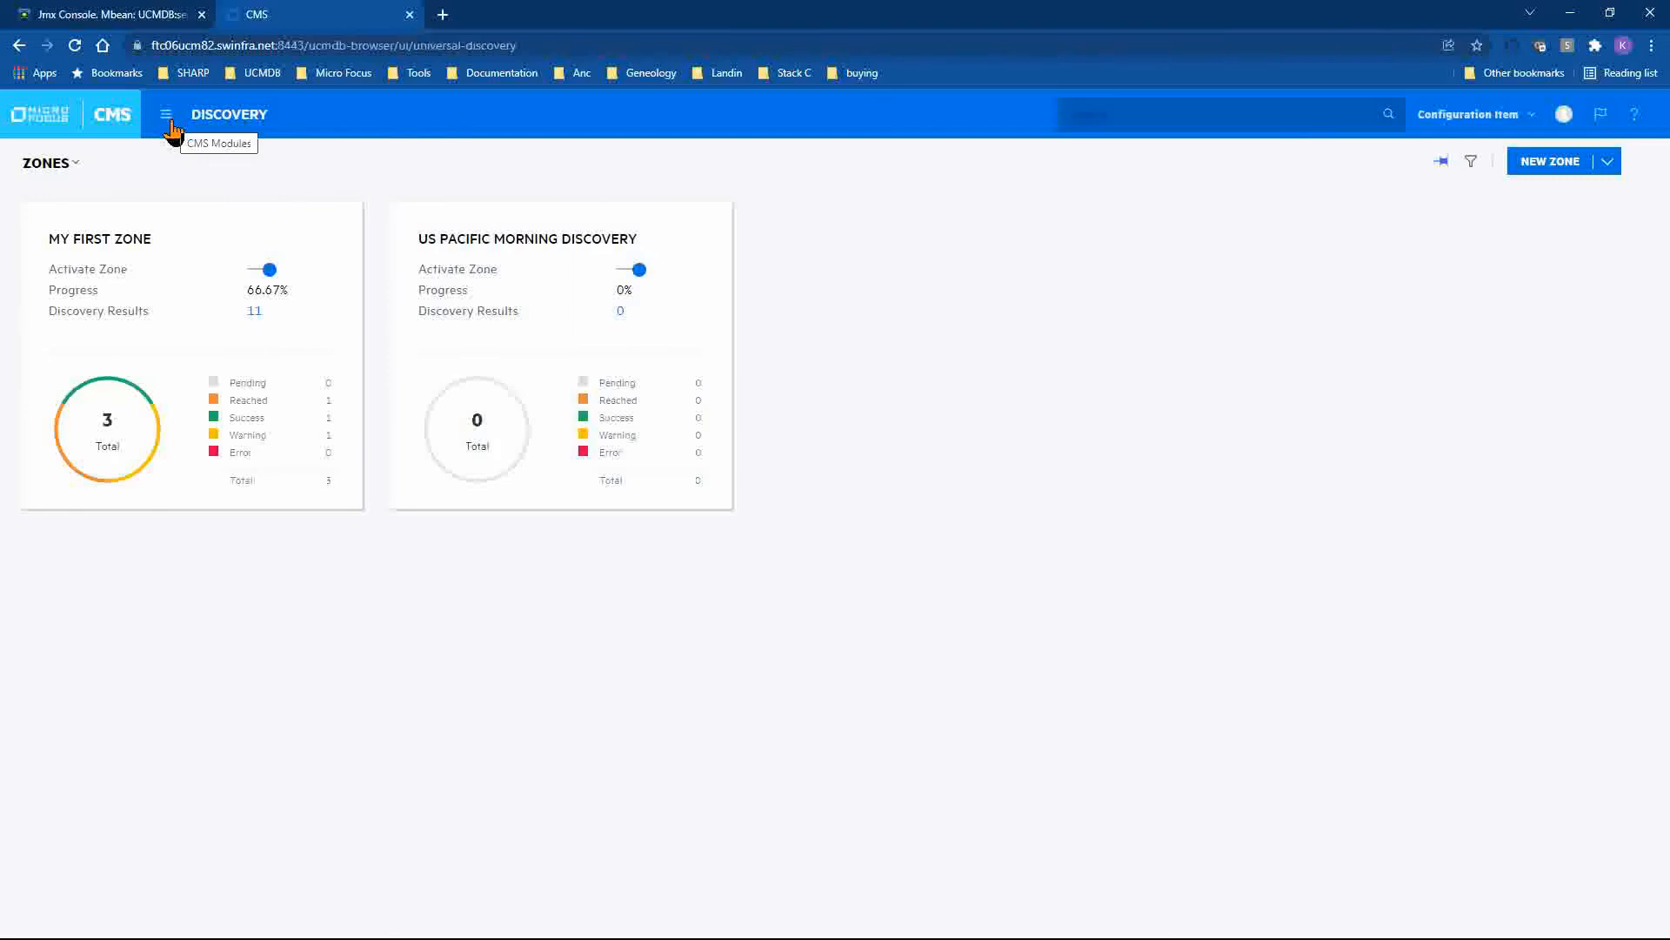
pyautogui.click(70, 166)
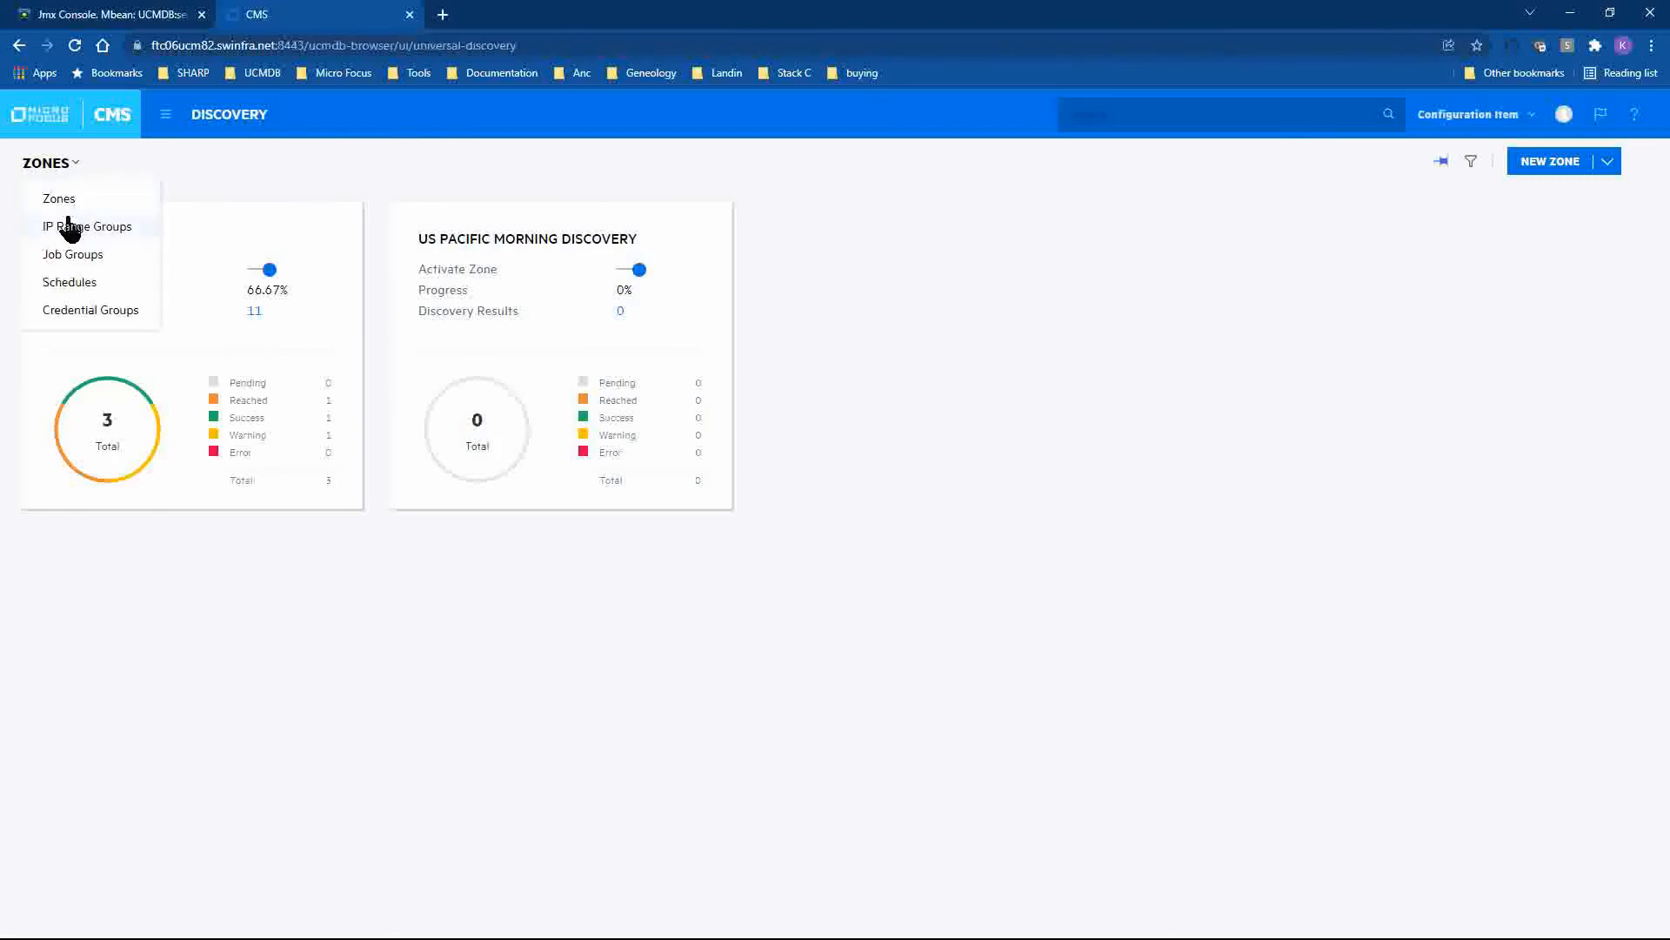
pyautogui.click(63, 165)
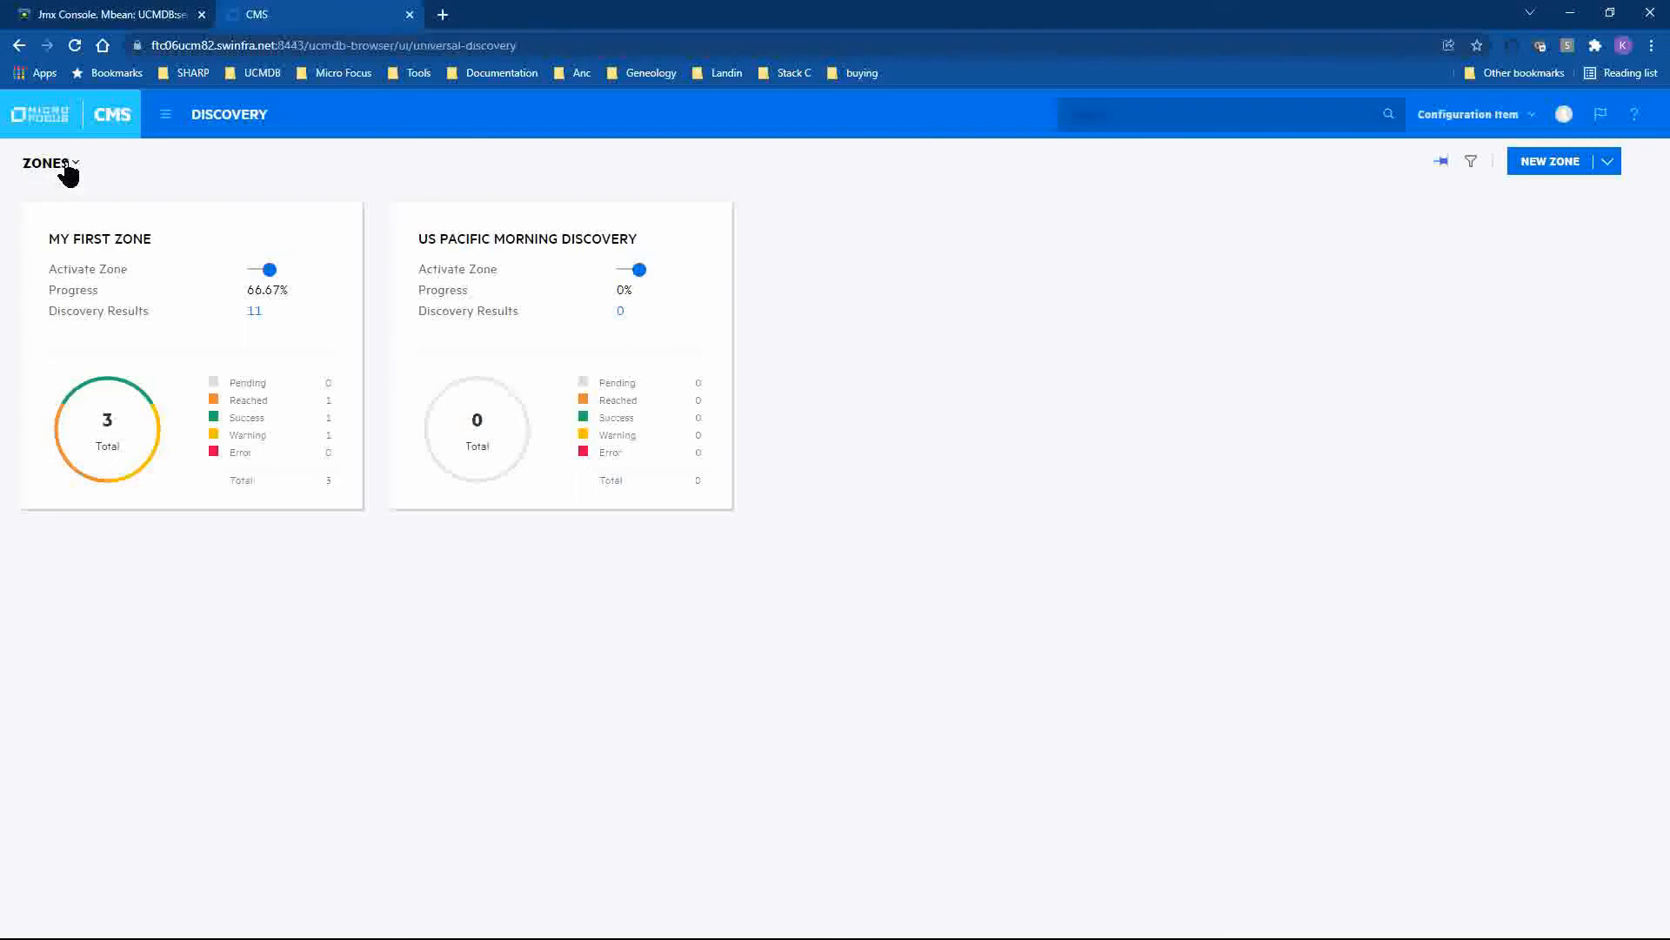
# Start a new zone named US Mountain Morning Discovery and assign it the US Mountain IP range group
pyautogui.click(1548, 163)
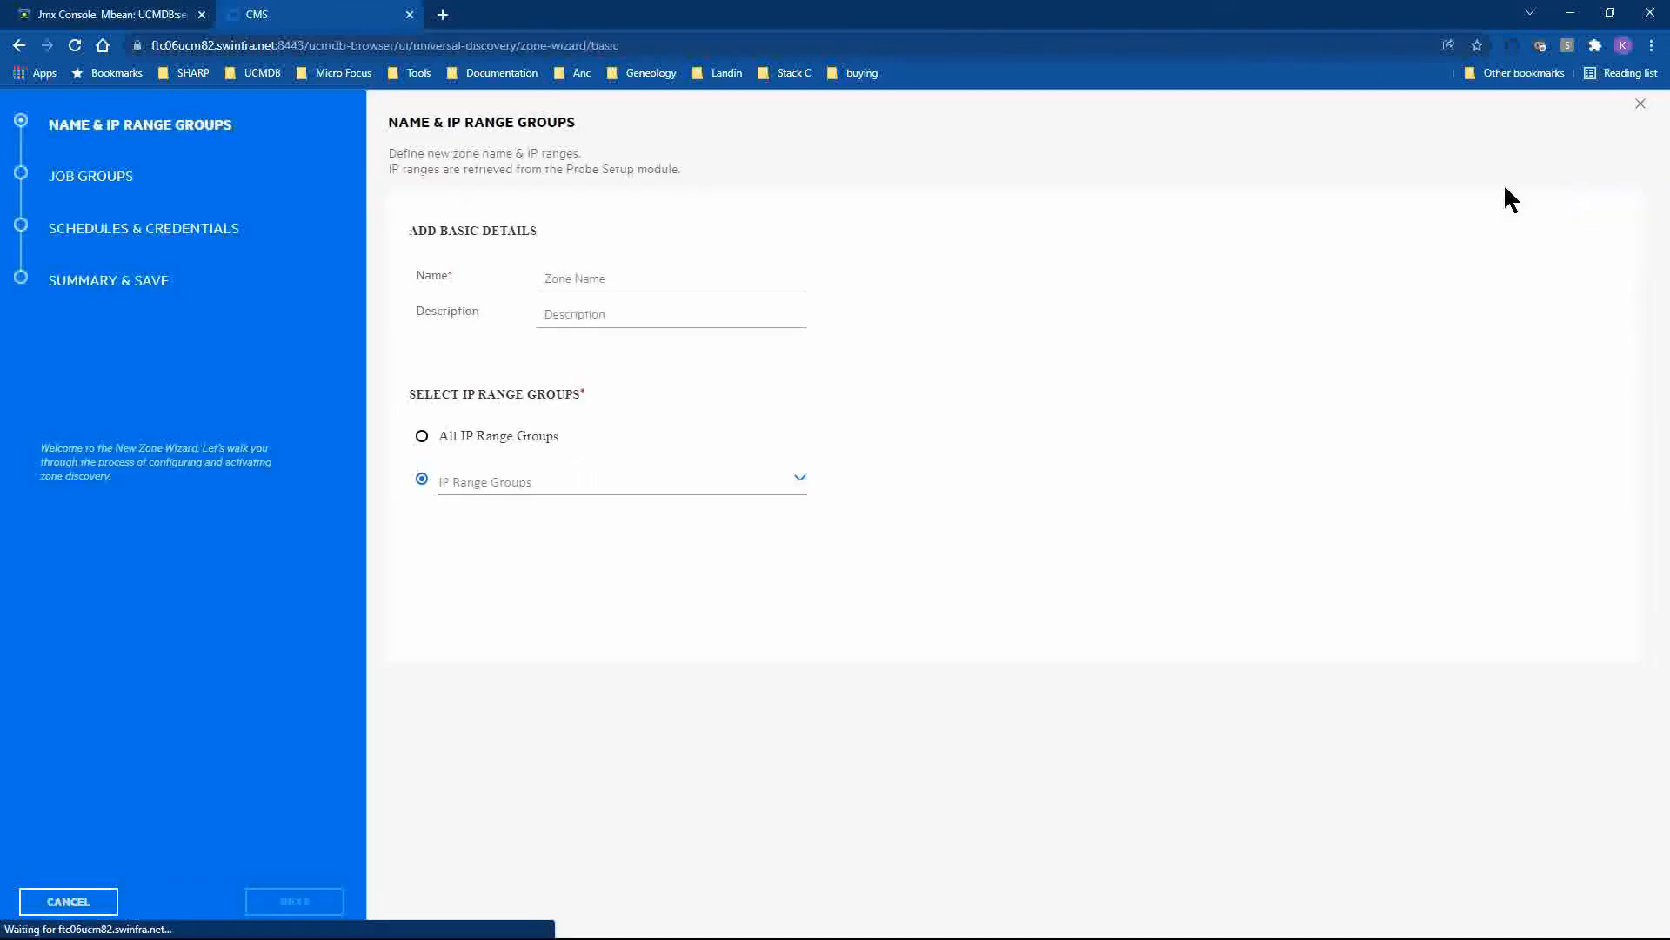
pyautogui.click(576, 276)
pyautogui.write('US Mountain ')
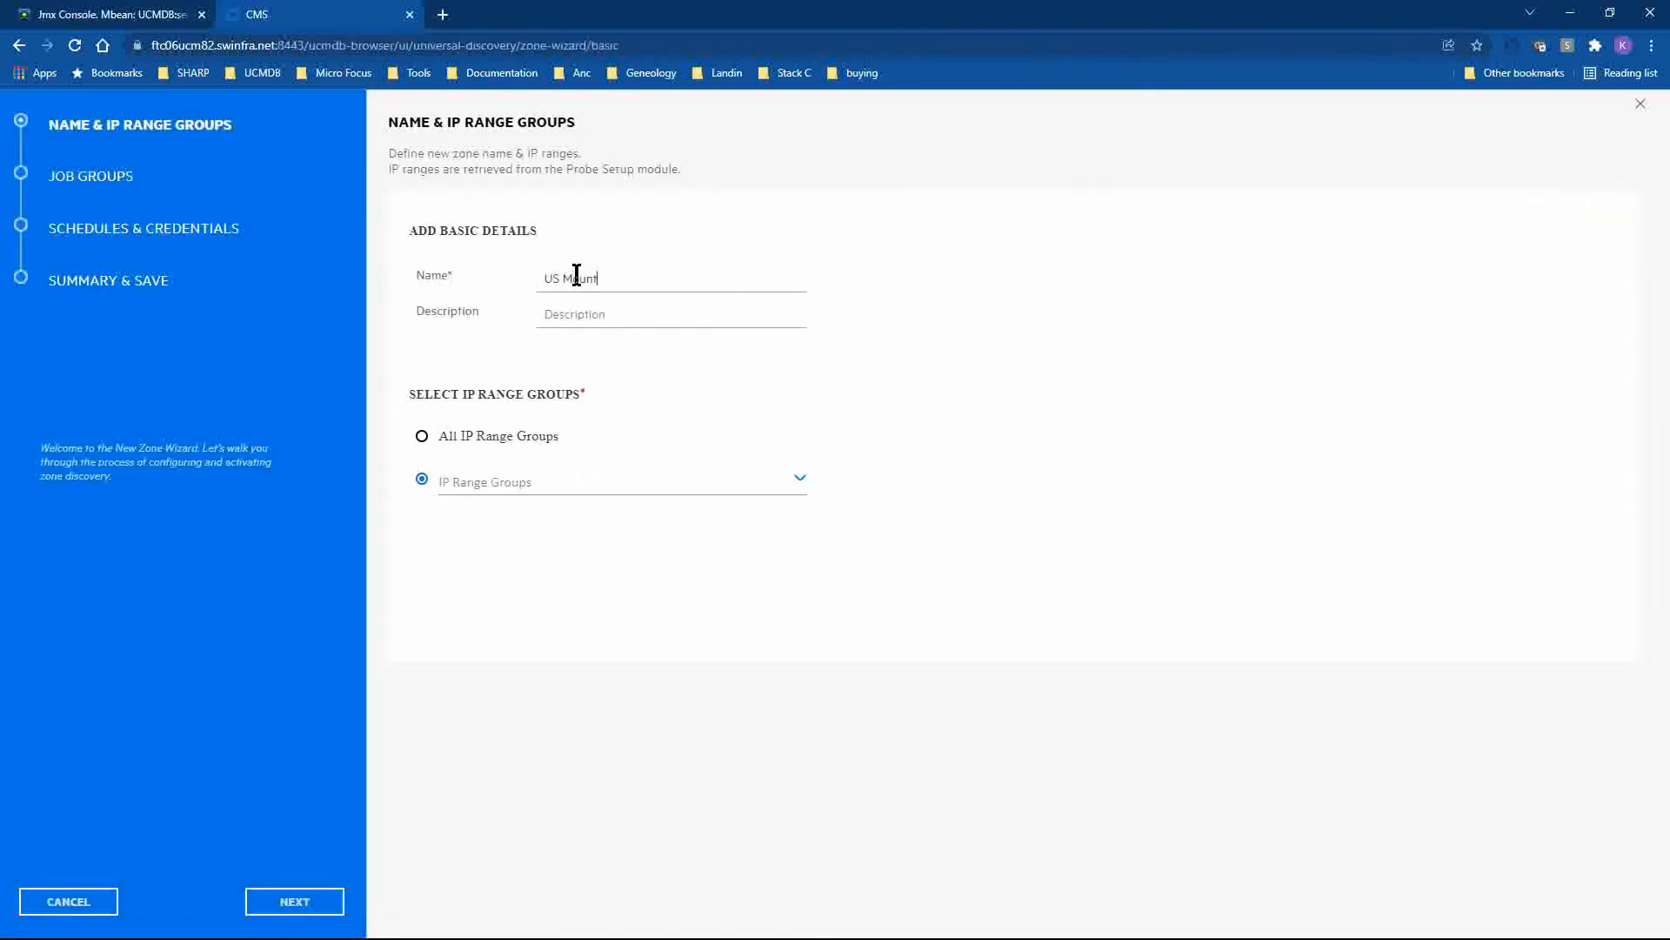
pyautogui.write('Morning ')
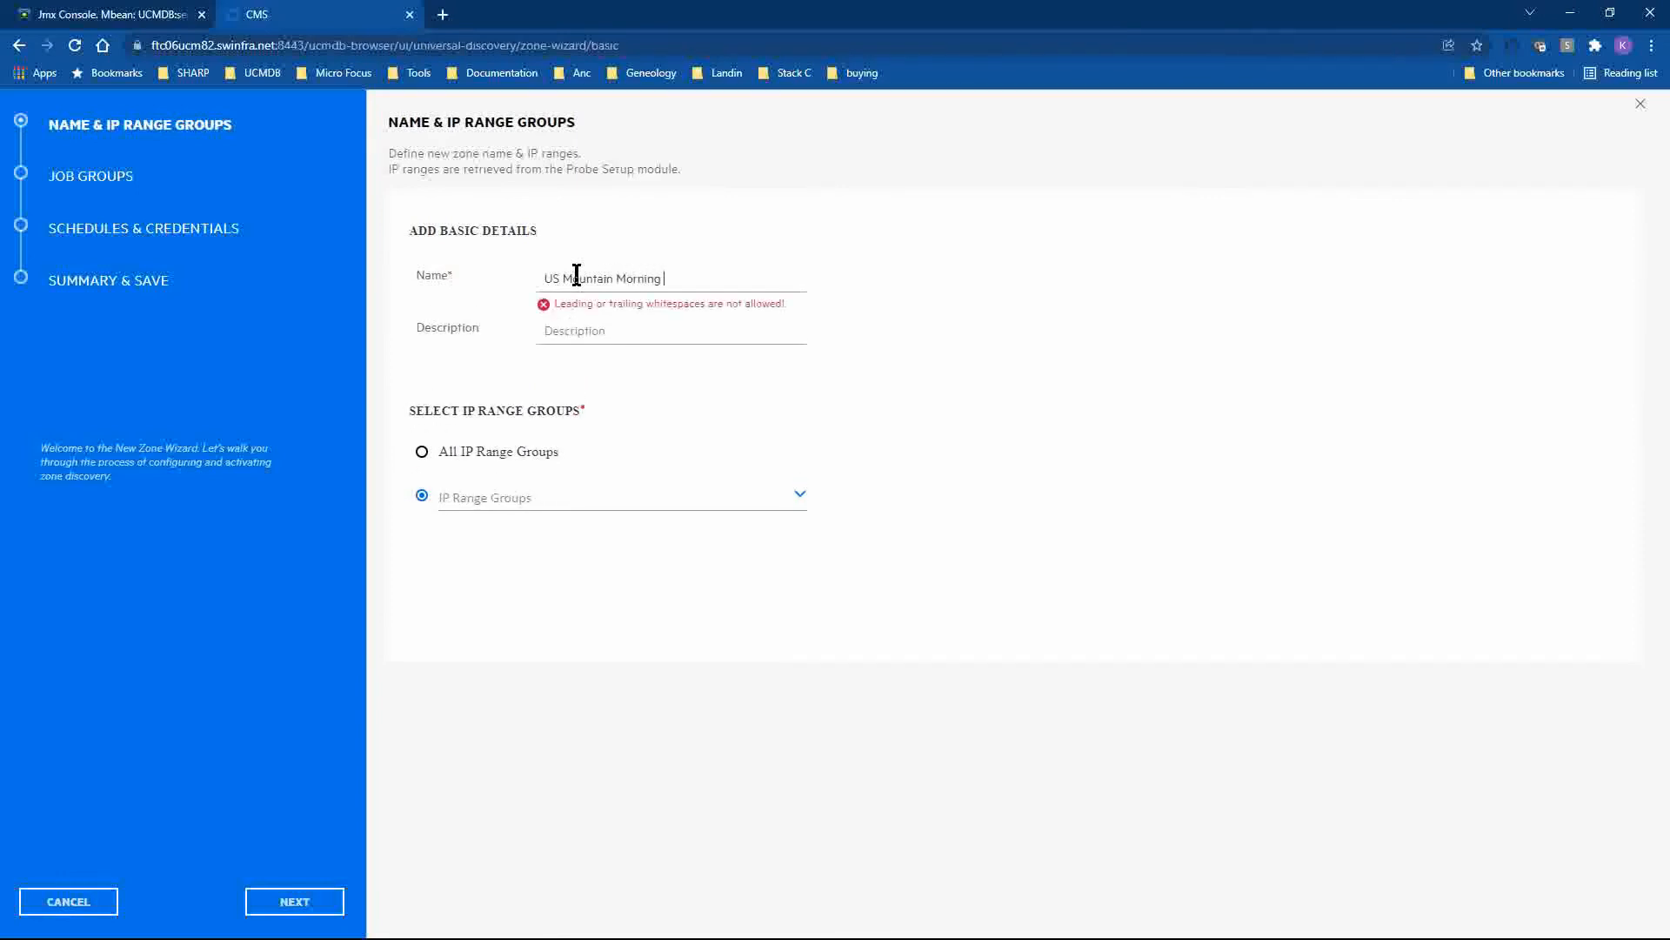
pyautogui.write('Discovery')
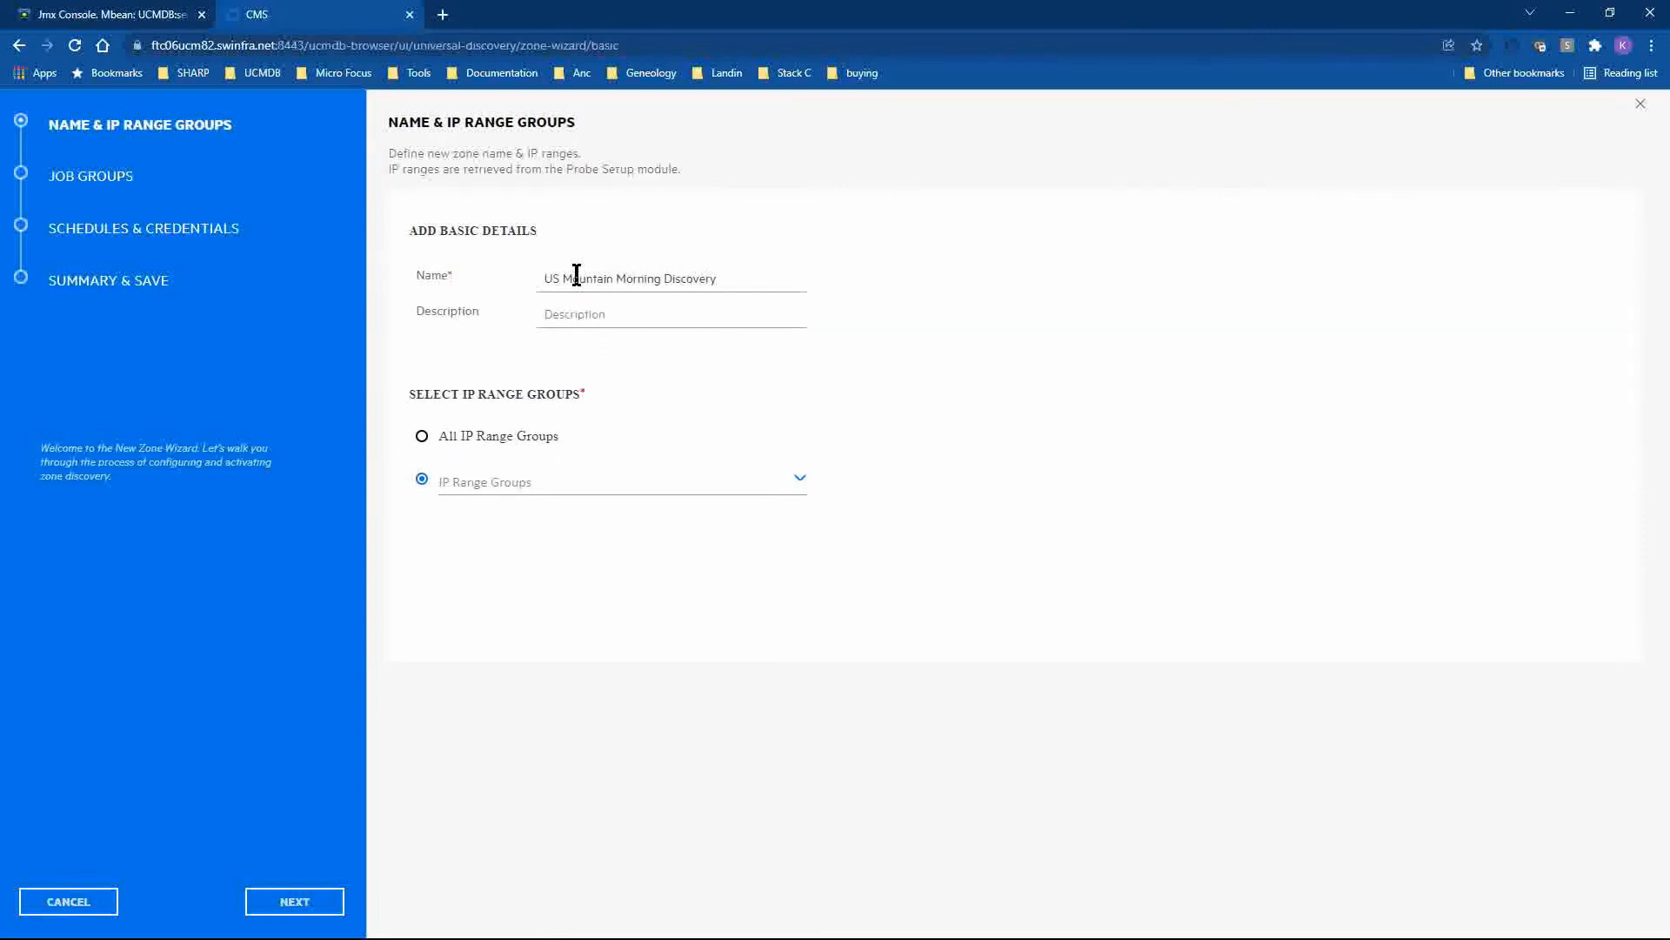
pyautogui.click(529, 487)
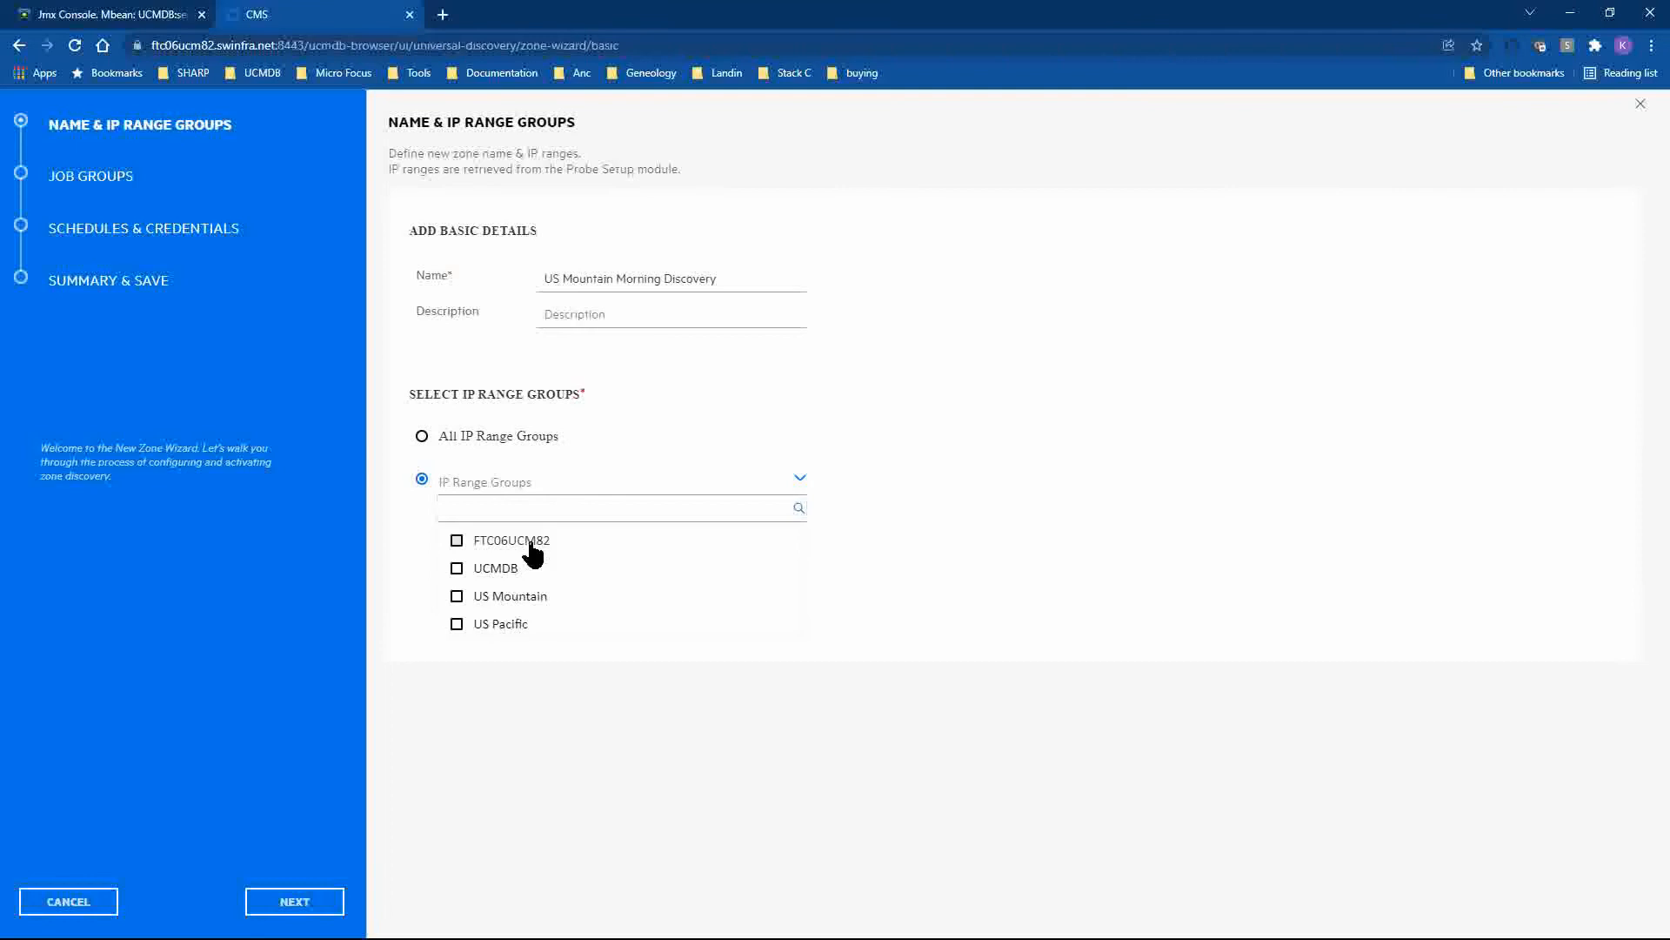
pyautogui.click(513, 598)
pyautogui.click(964, 588)
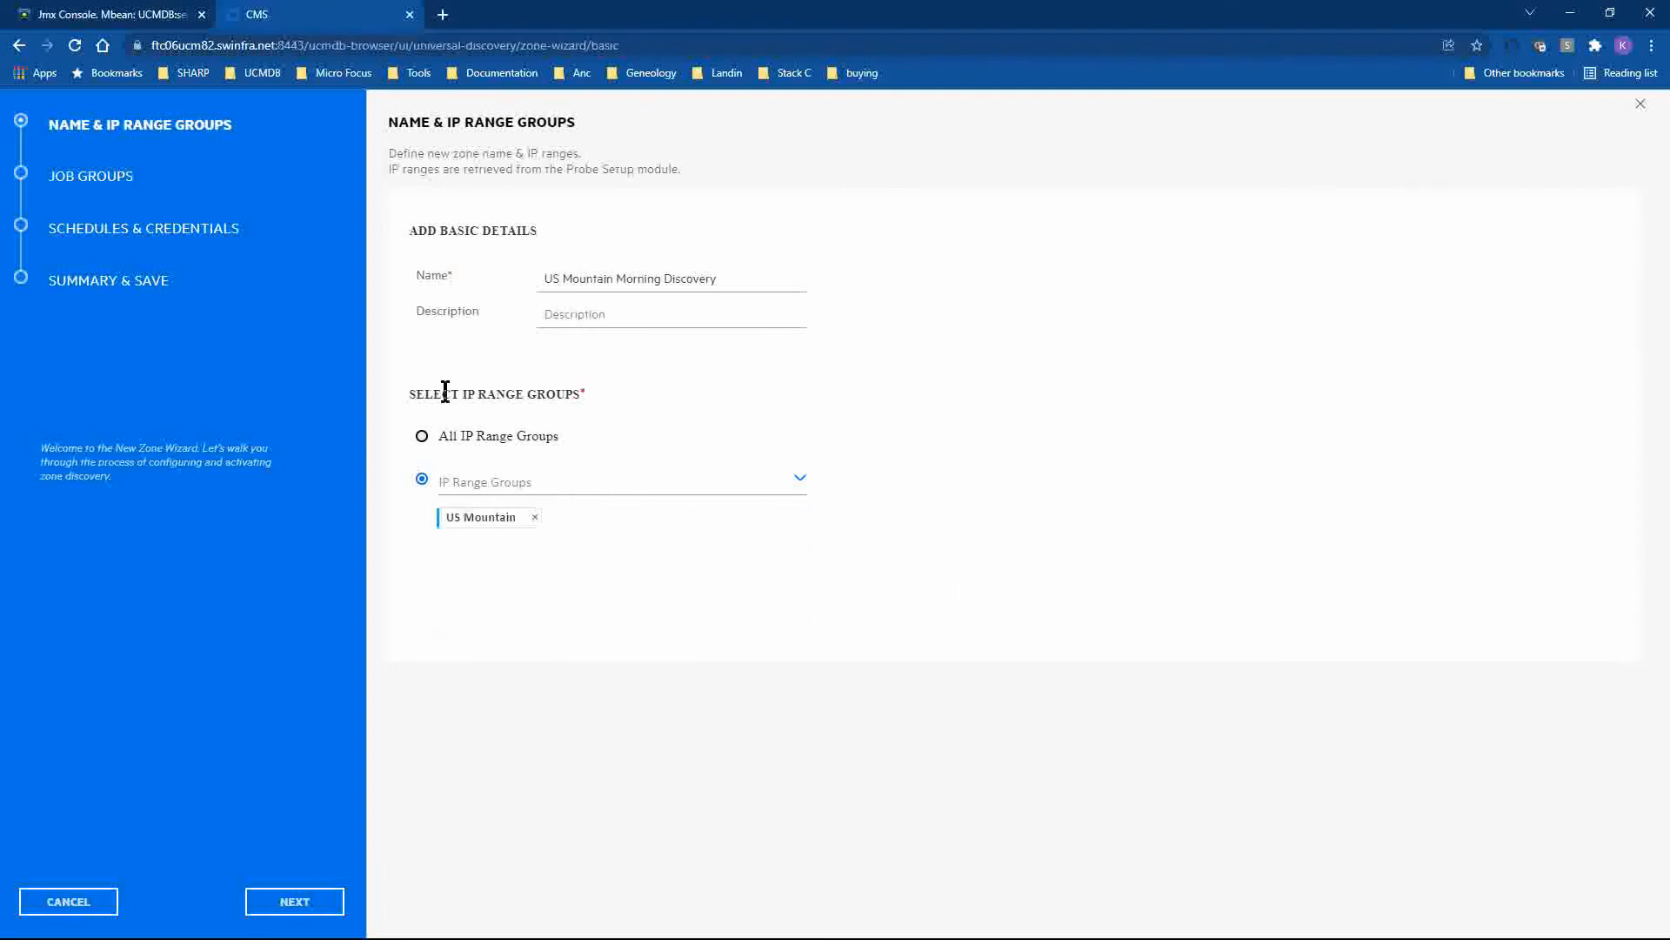
pyautogui.click(287, 904)
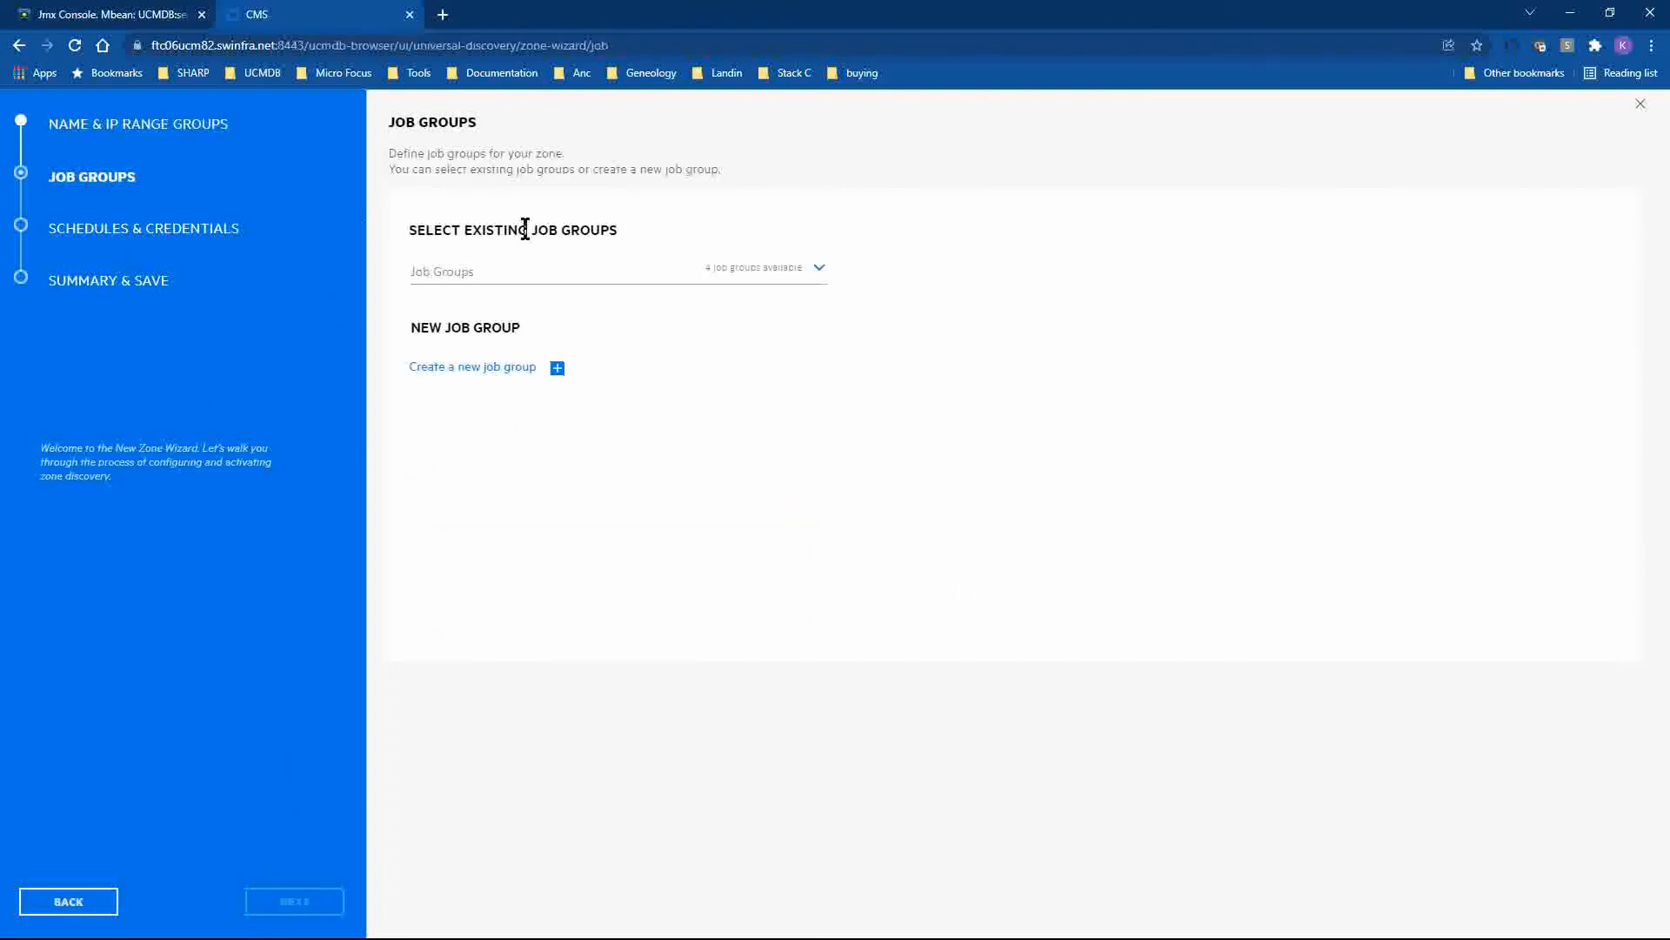
# Assign the existing job groups Morning Discovery and DependencyJobs_US Pacific Morning Discovery to the new zone
pyautogui.click(668, 273)
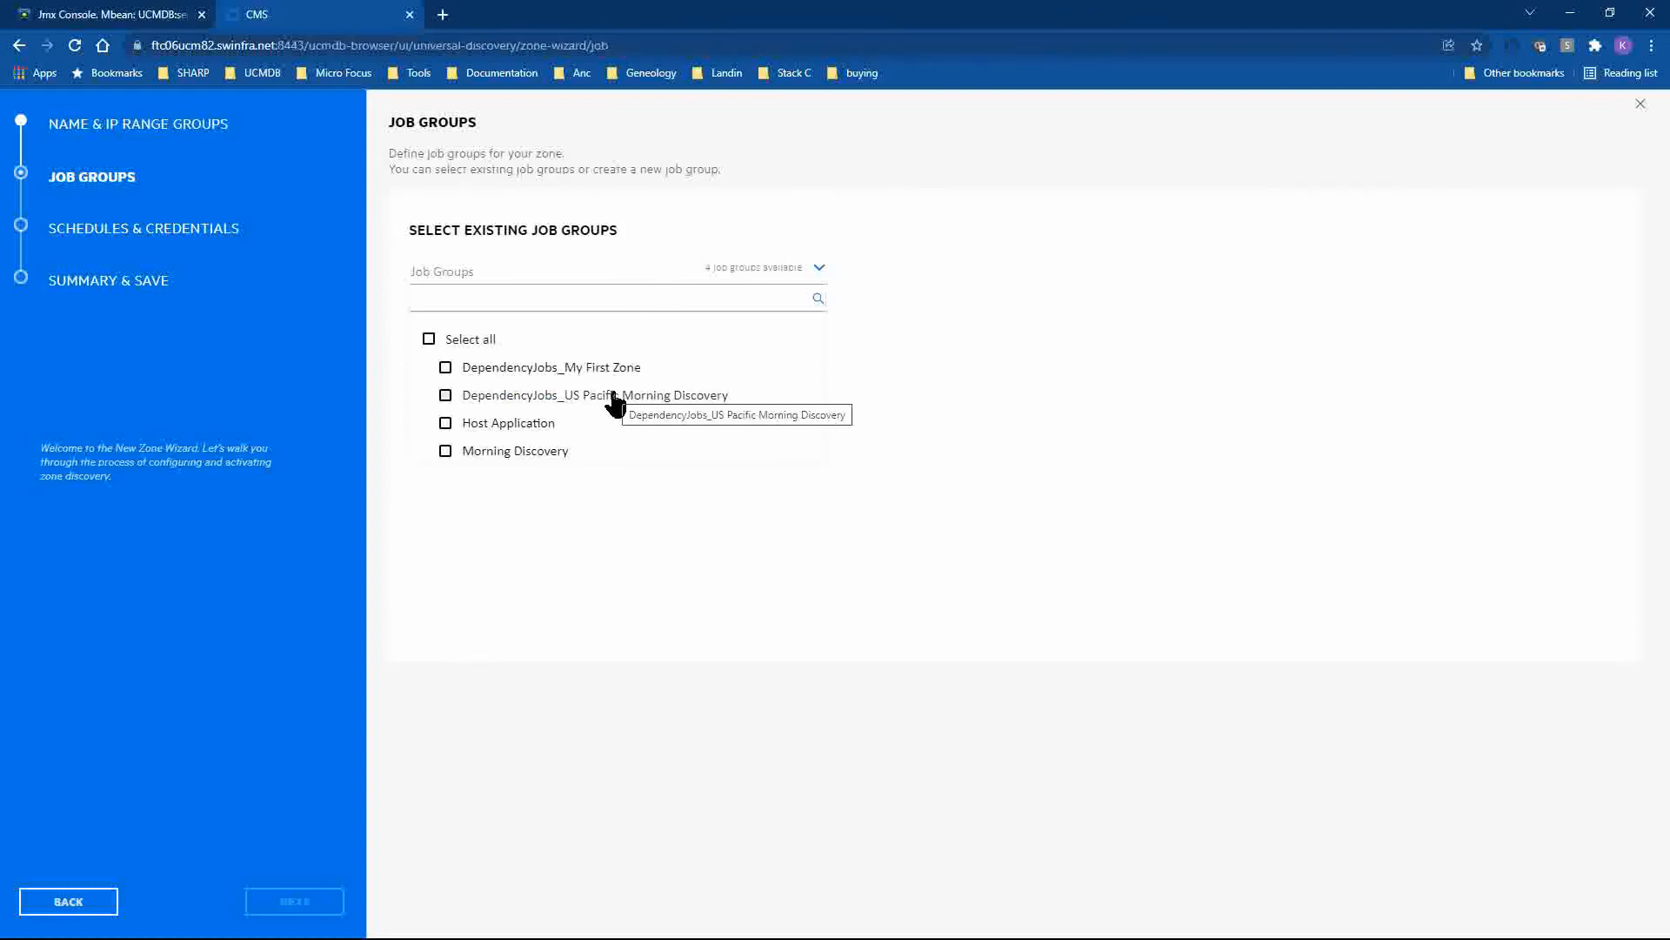
pyautogui.click(445, 453)
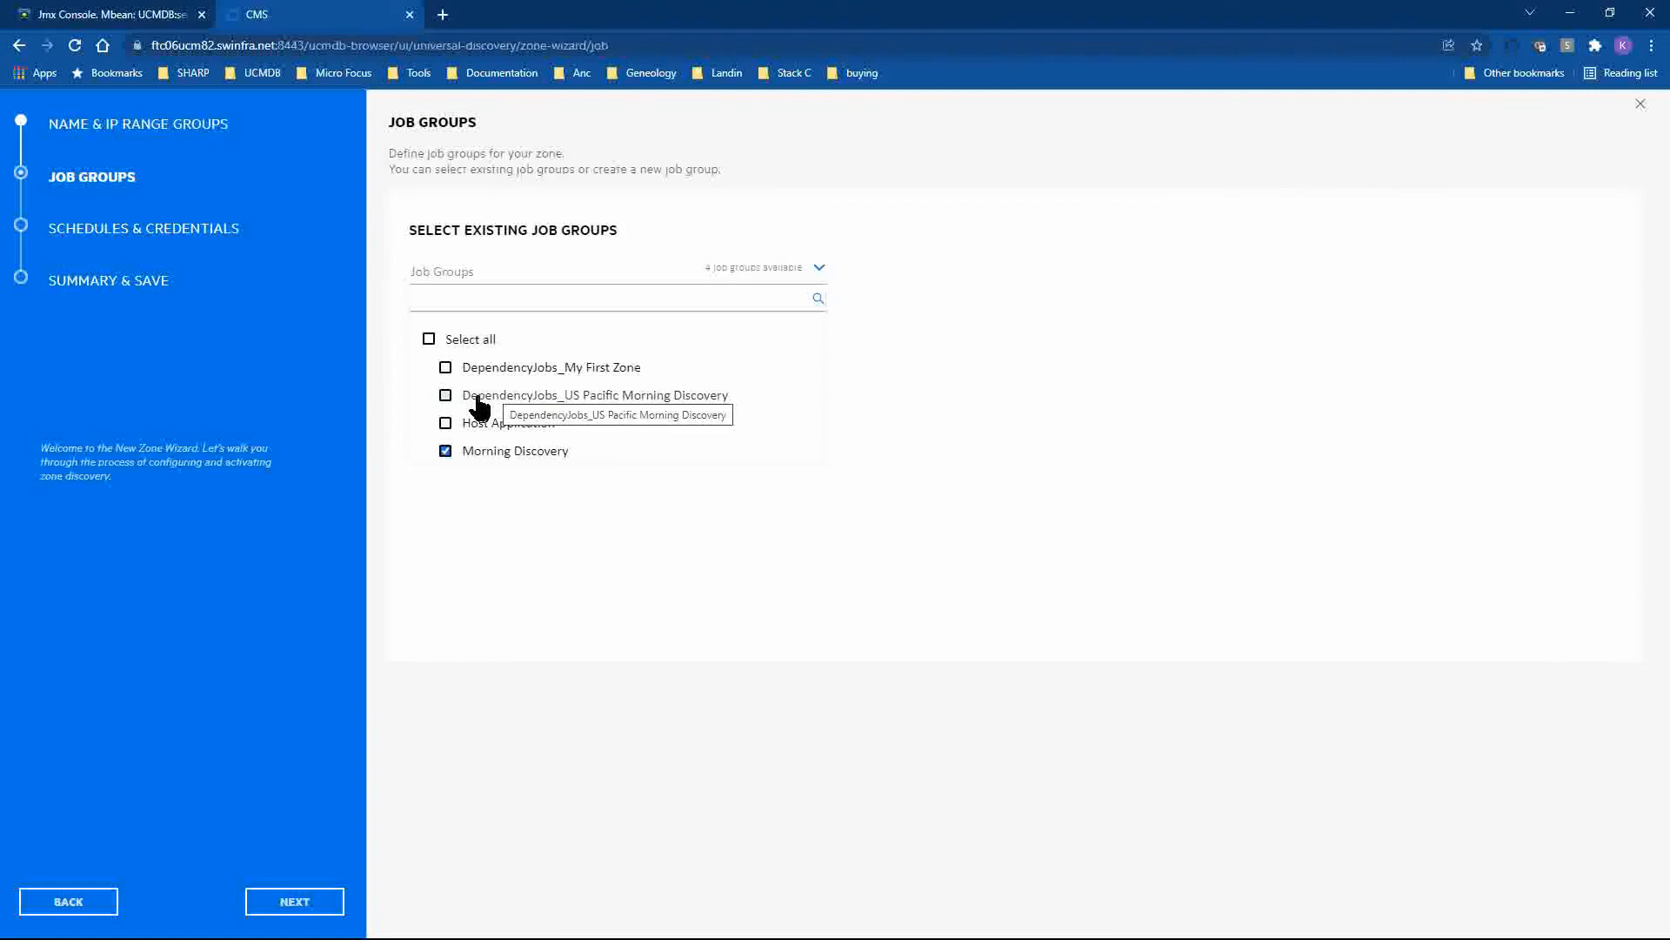
pyautogui.click(877, 359)
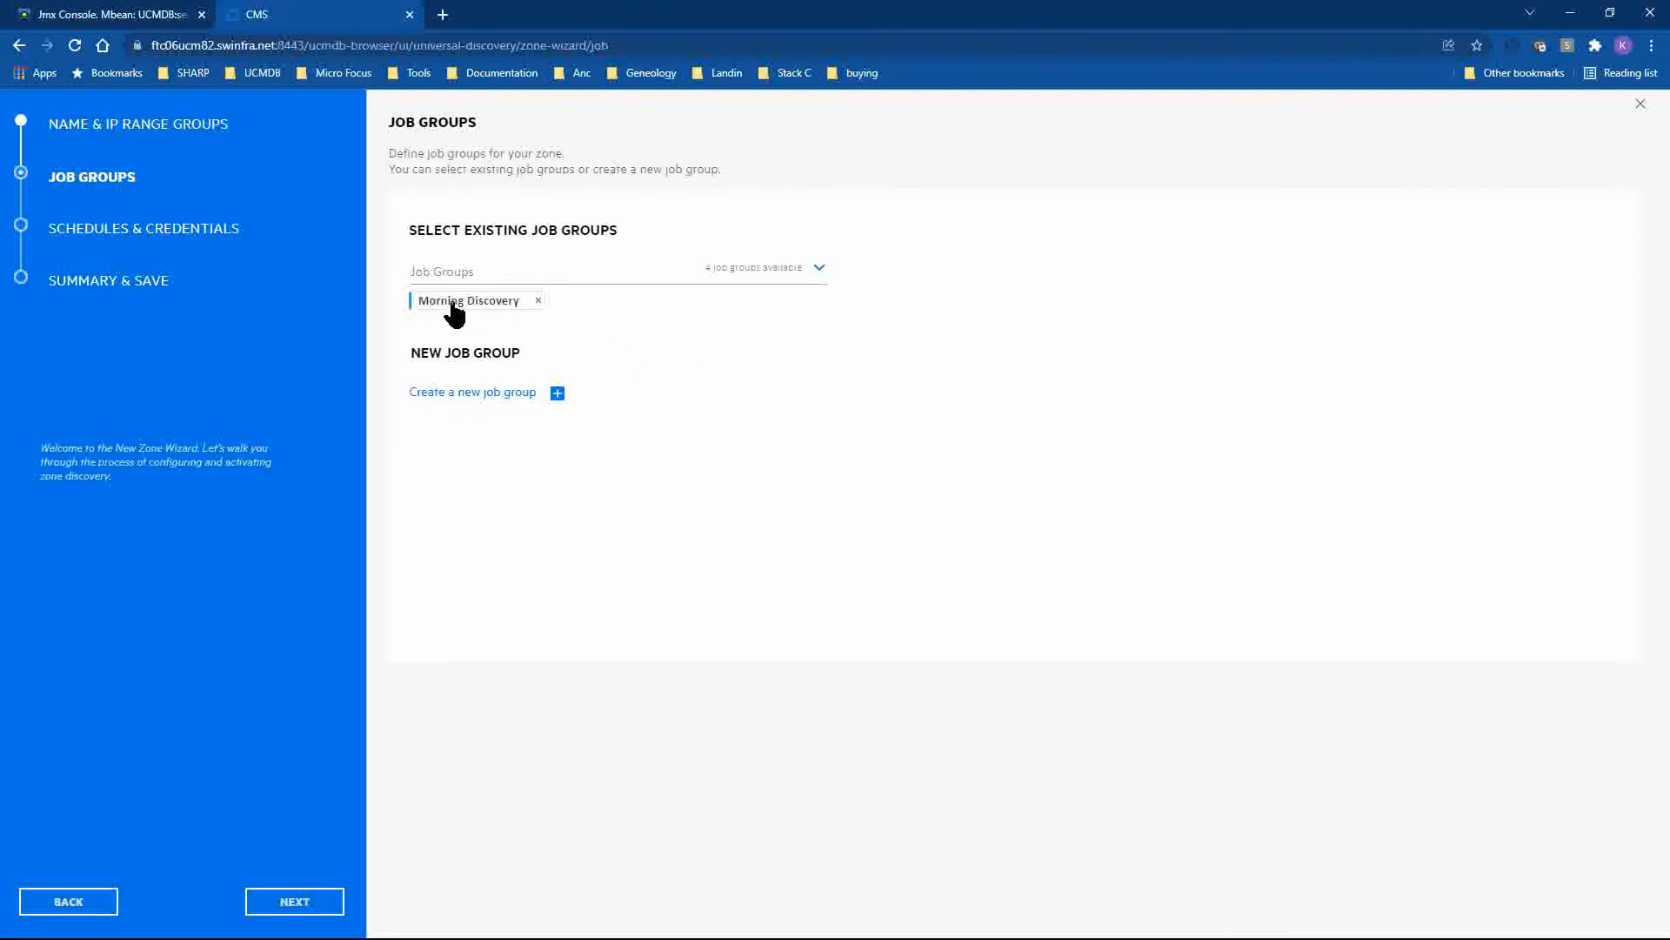
pyautogui.click(490, 277)
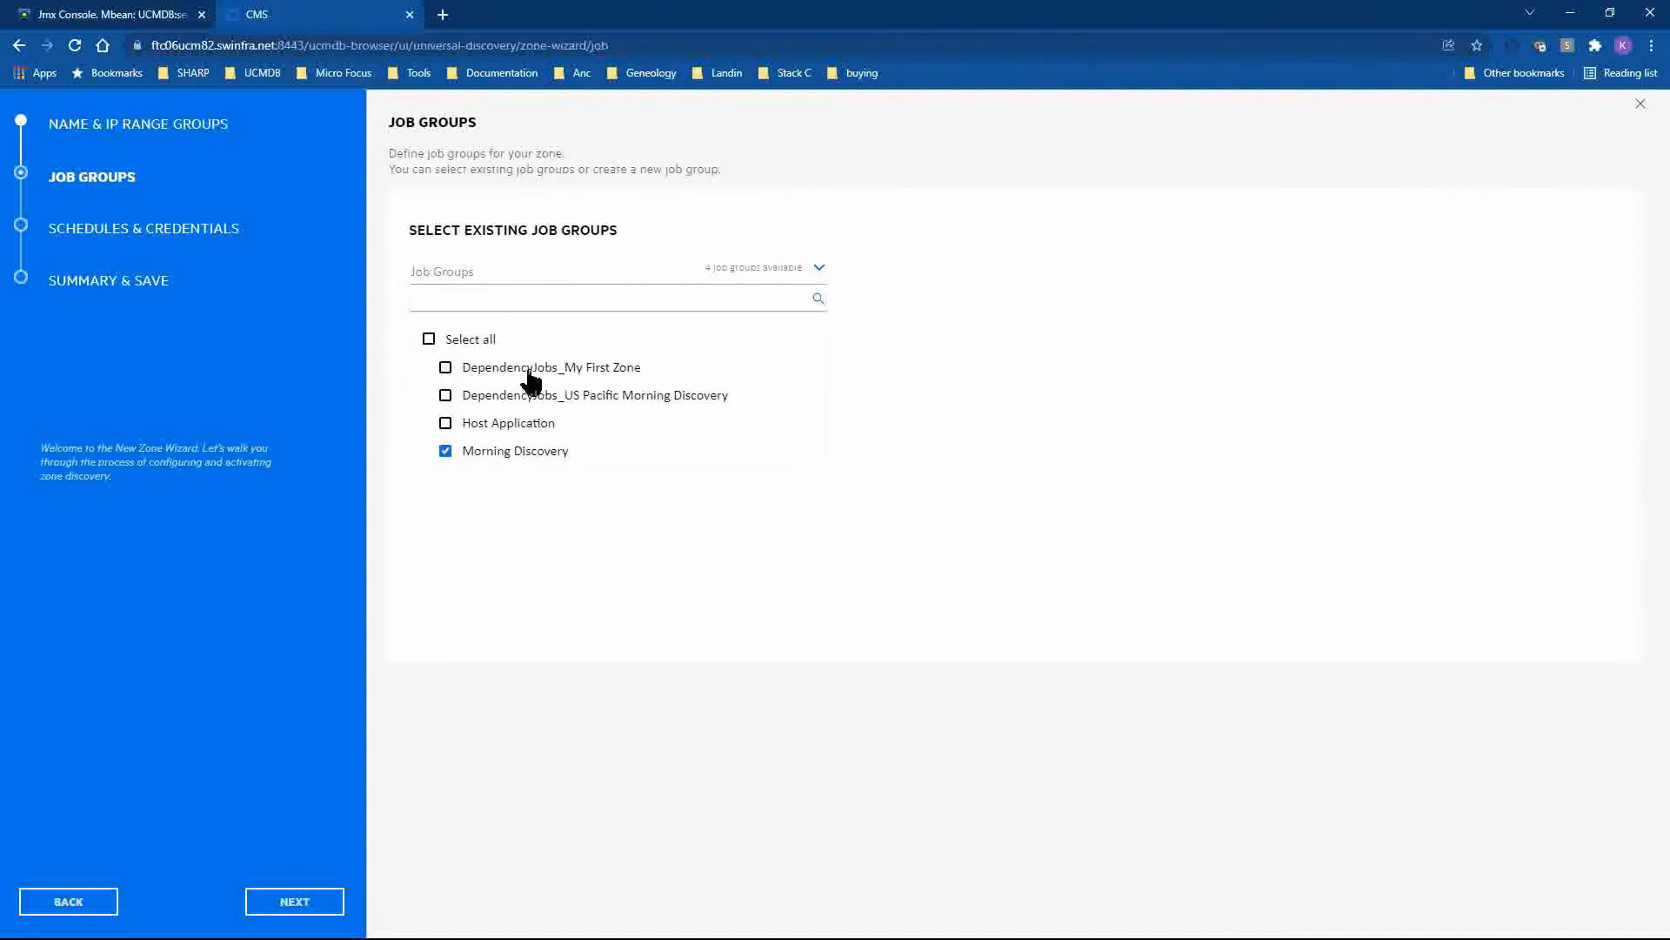
pyautogui.click(445, 395)
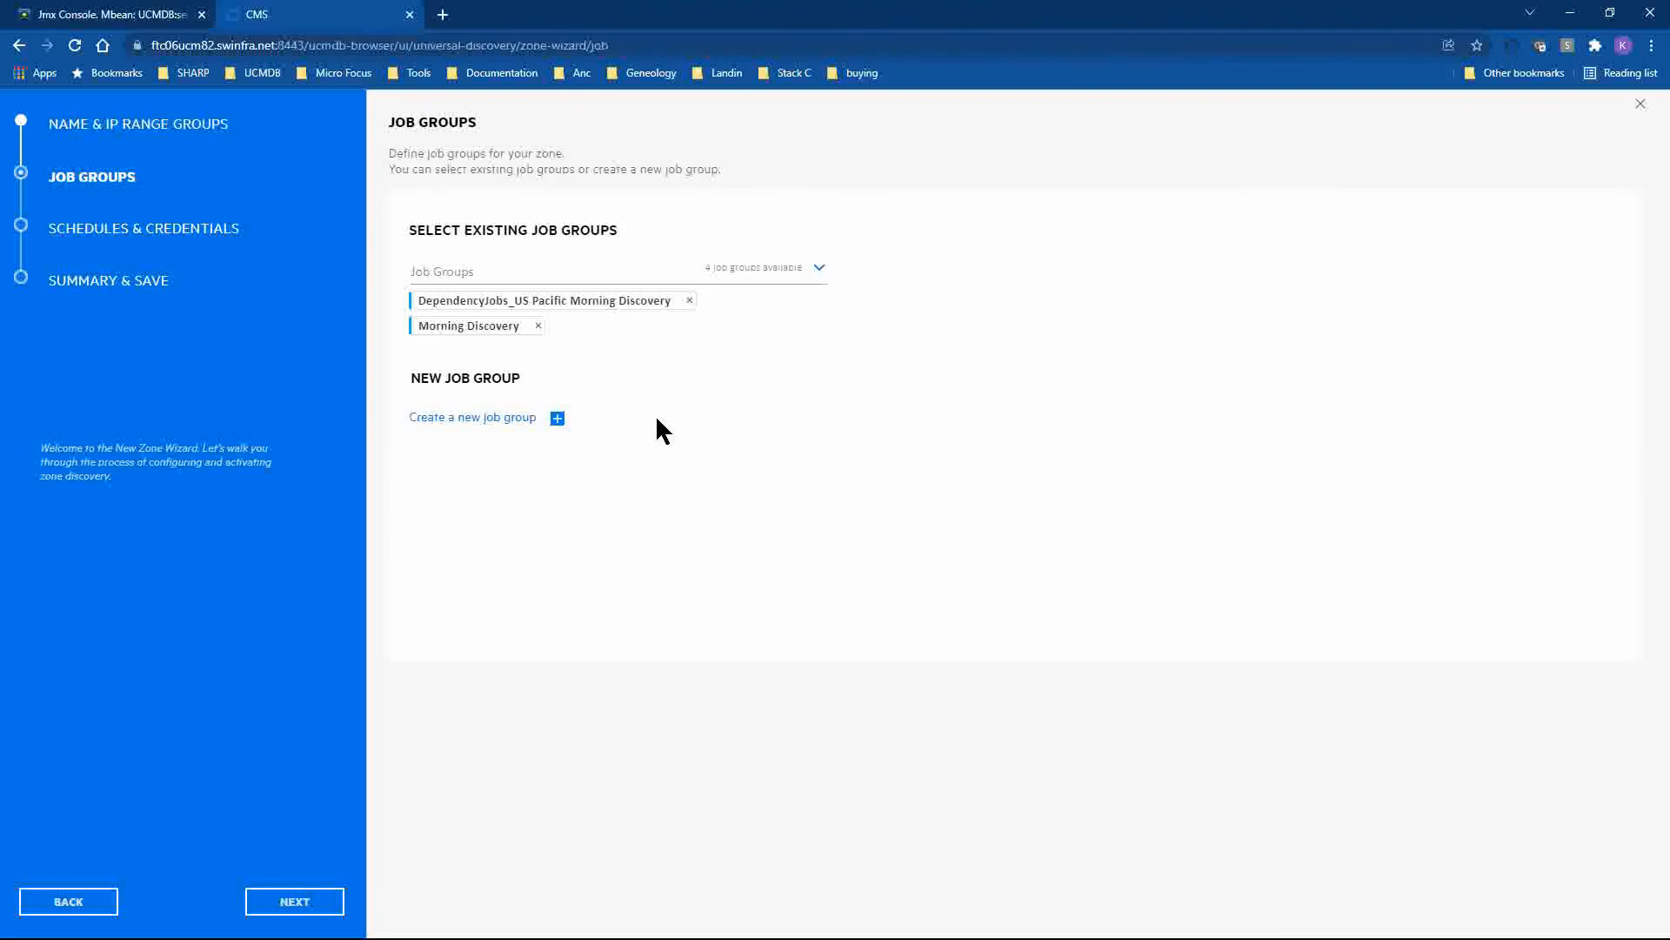
pyautogui.click(293, 903)
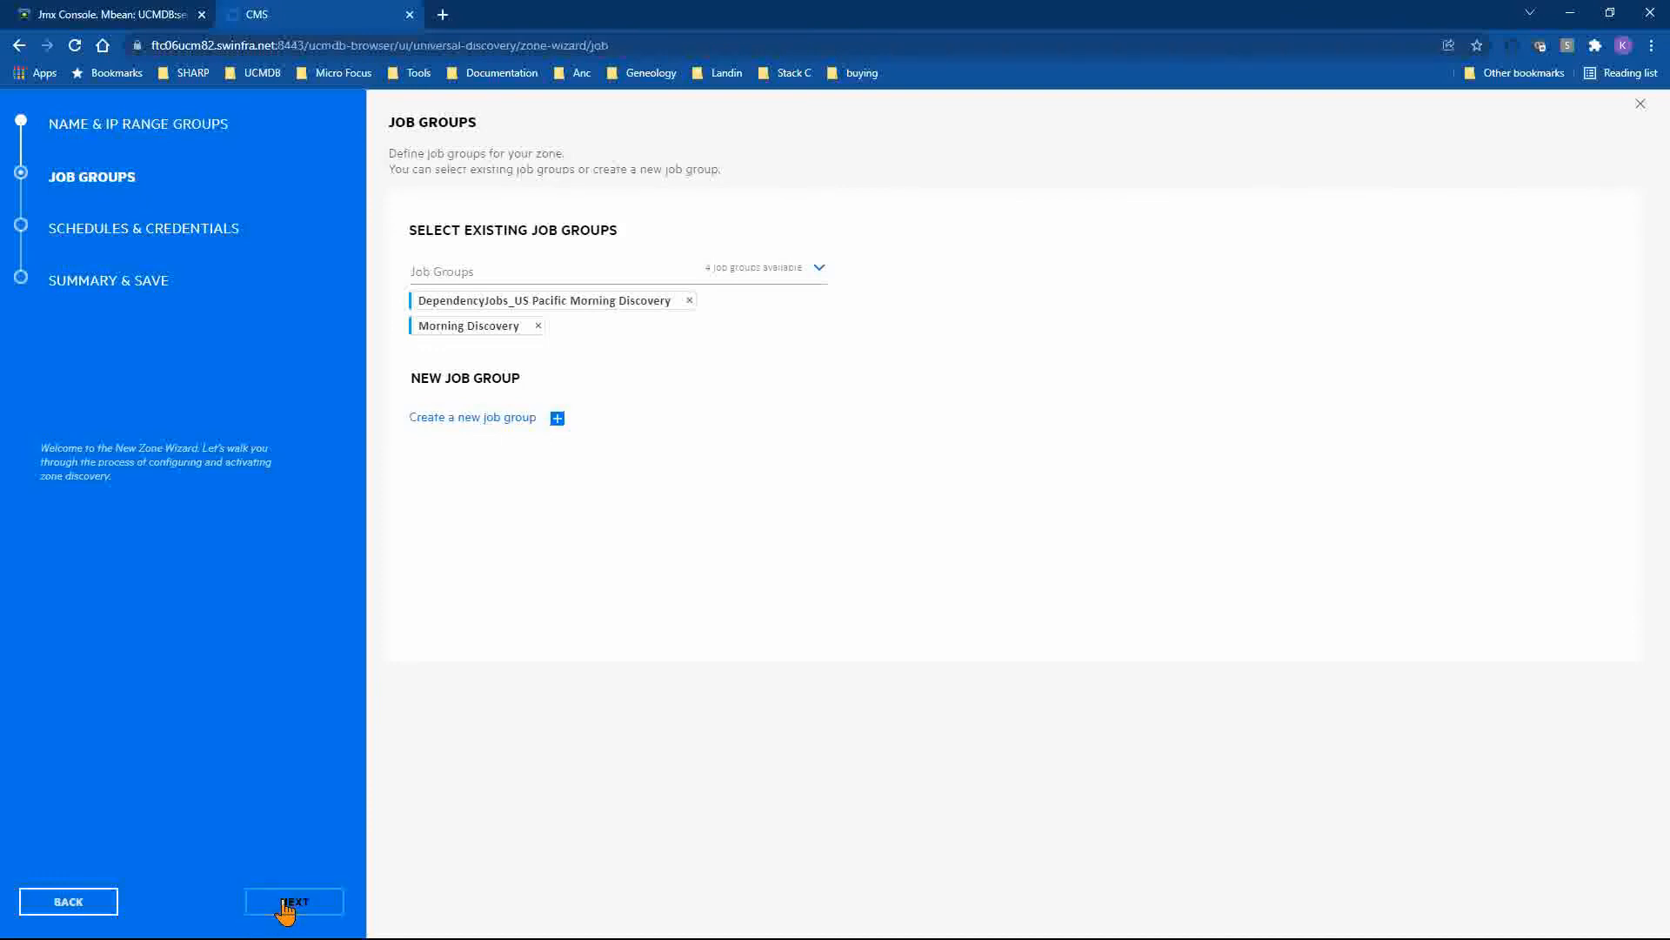
# Apply the US Mountain Morning Discovery schedule and the US Mountain credential group to all selected job groups
pyautogui.click(589, 509)
pyautogui.click(428, 287)
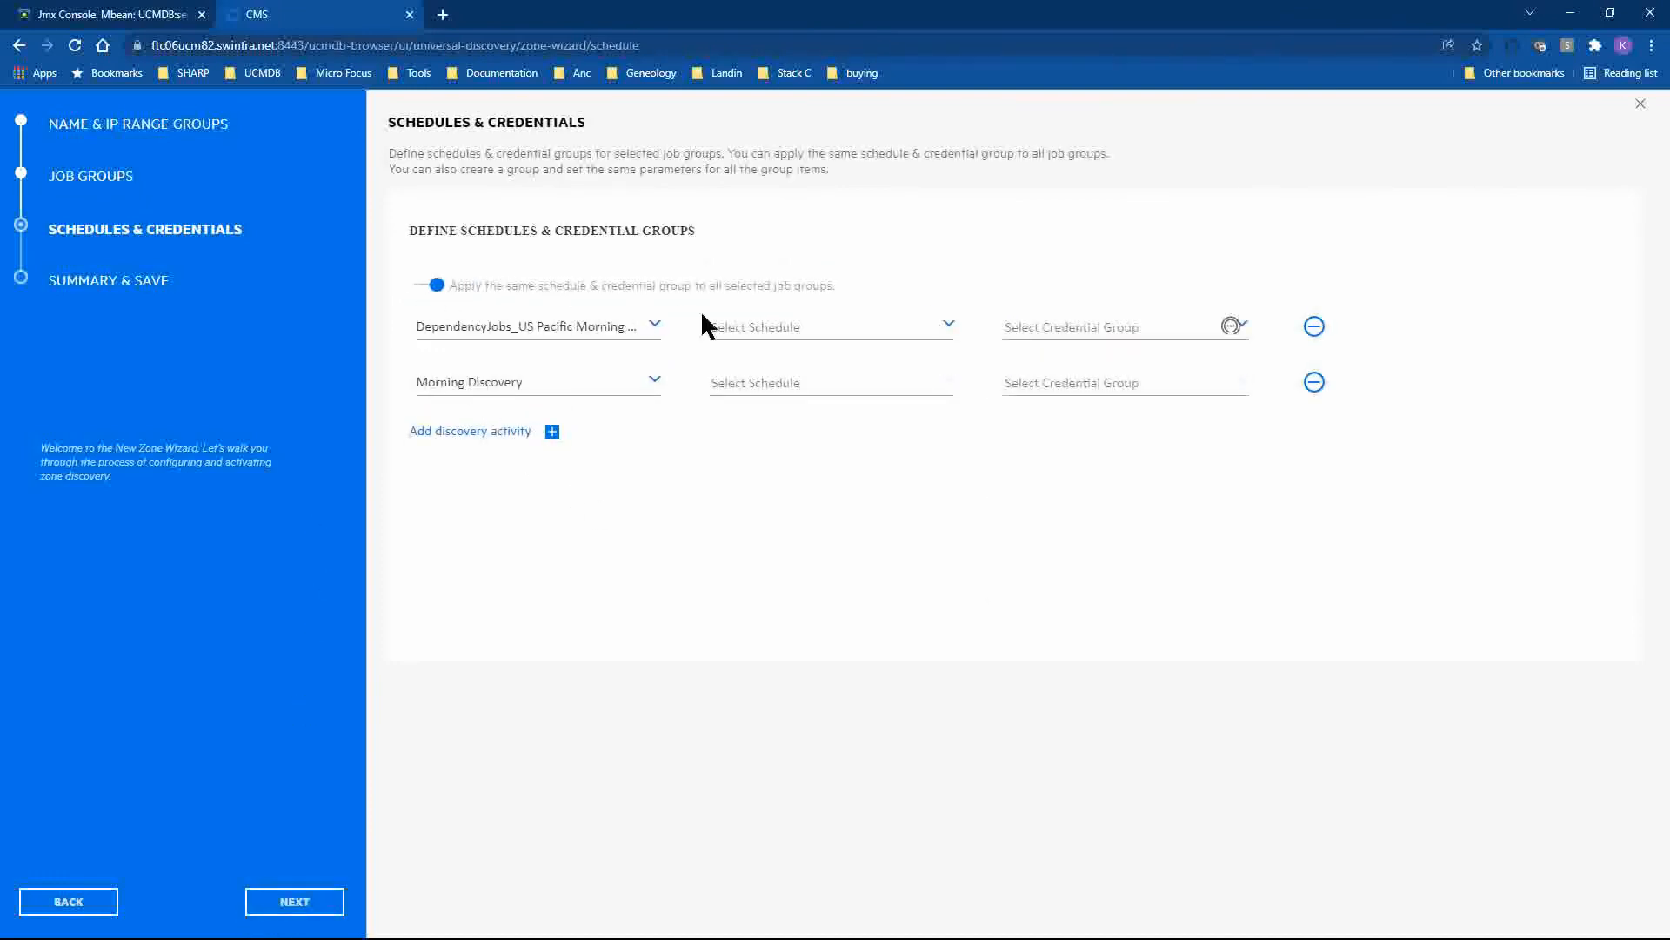
pyautogui.click(755, 327)
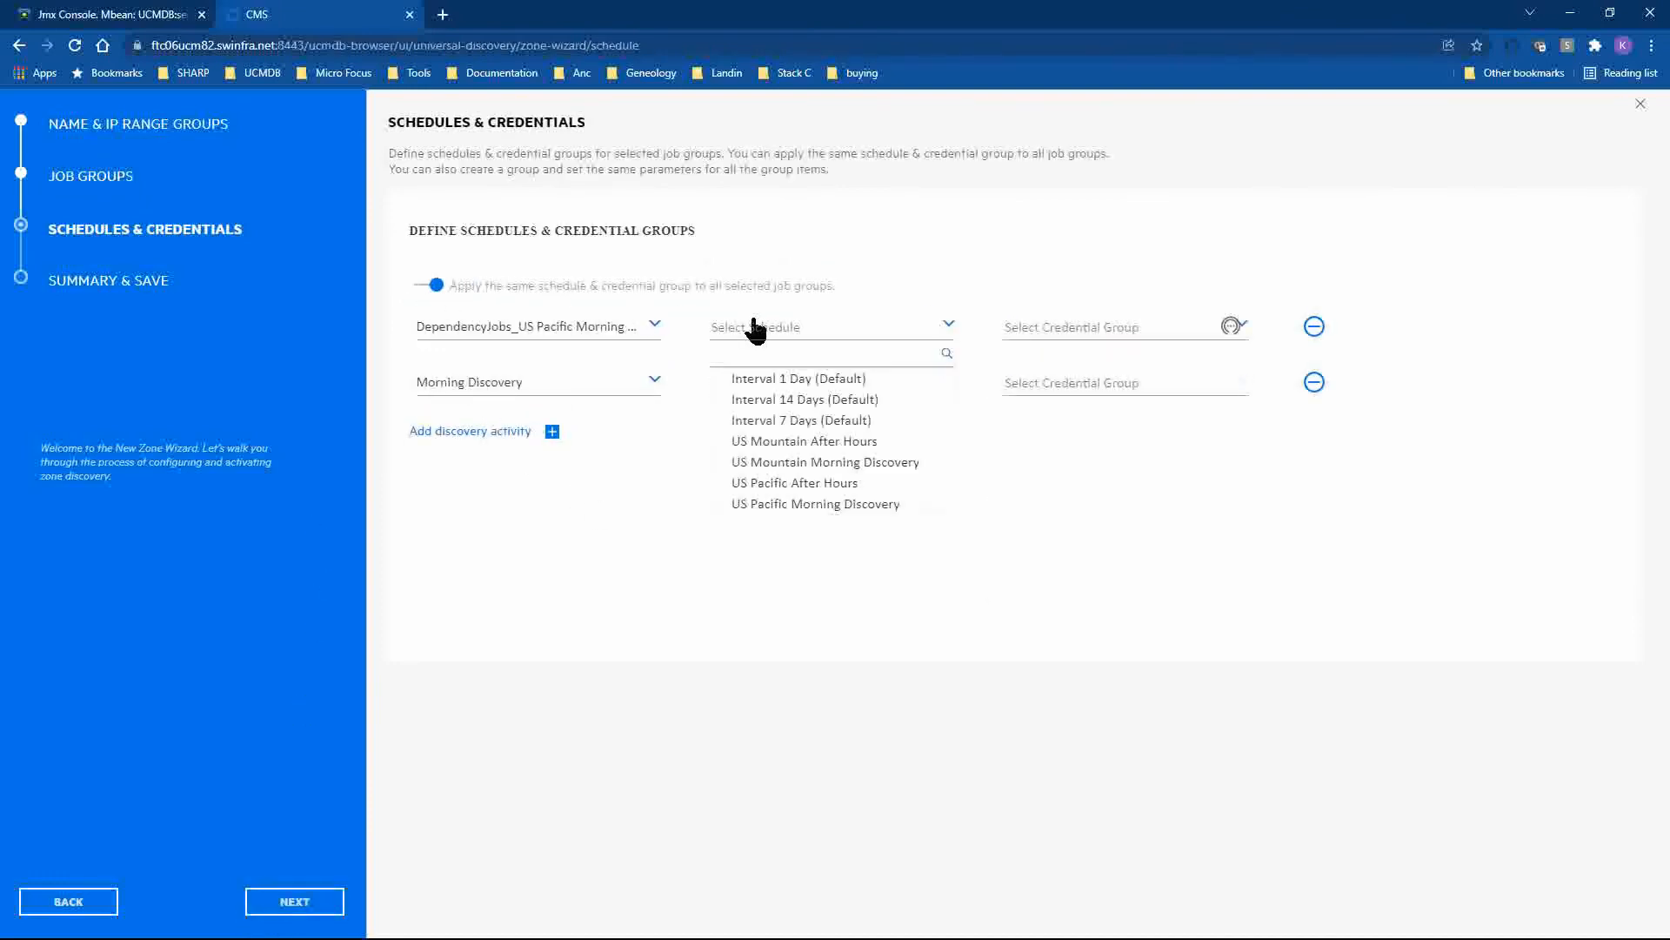
pyautogui.click(830, 459)
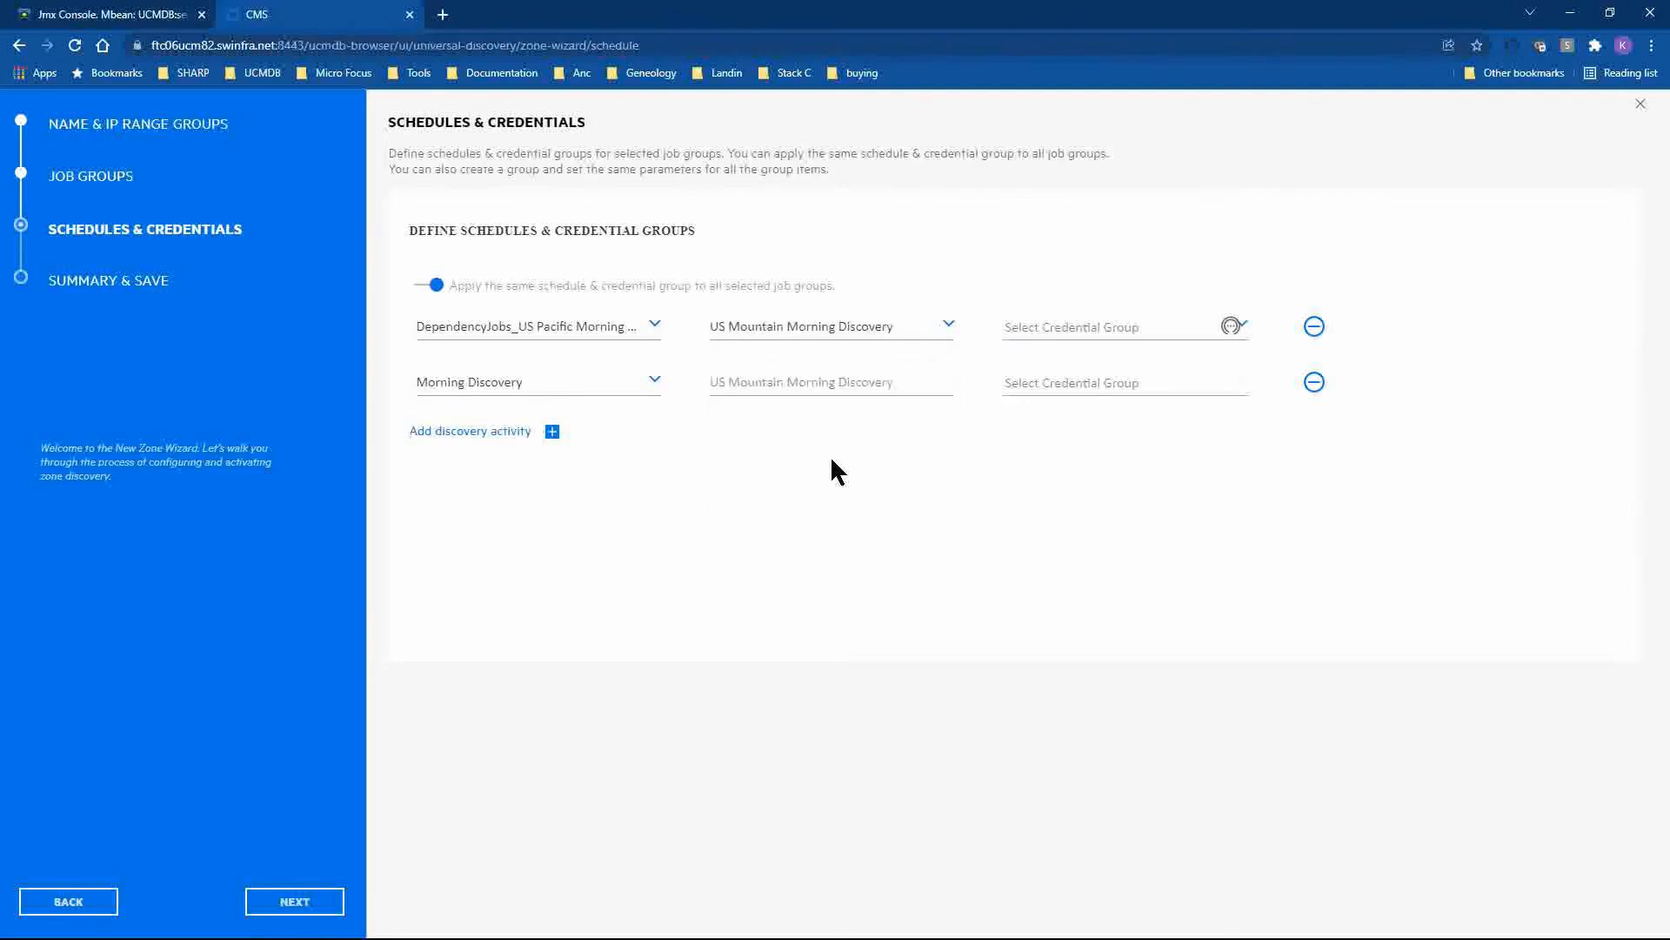
pyautogui.click(1059, 331)
pyautogui.click(1071, 400)
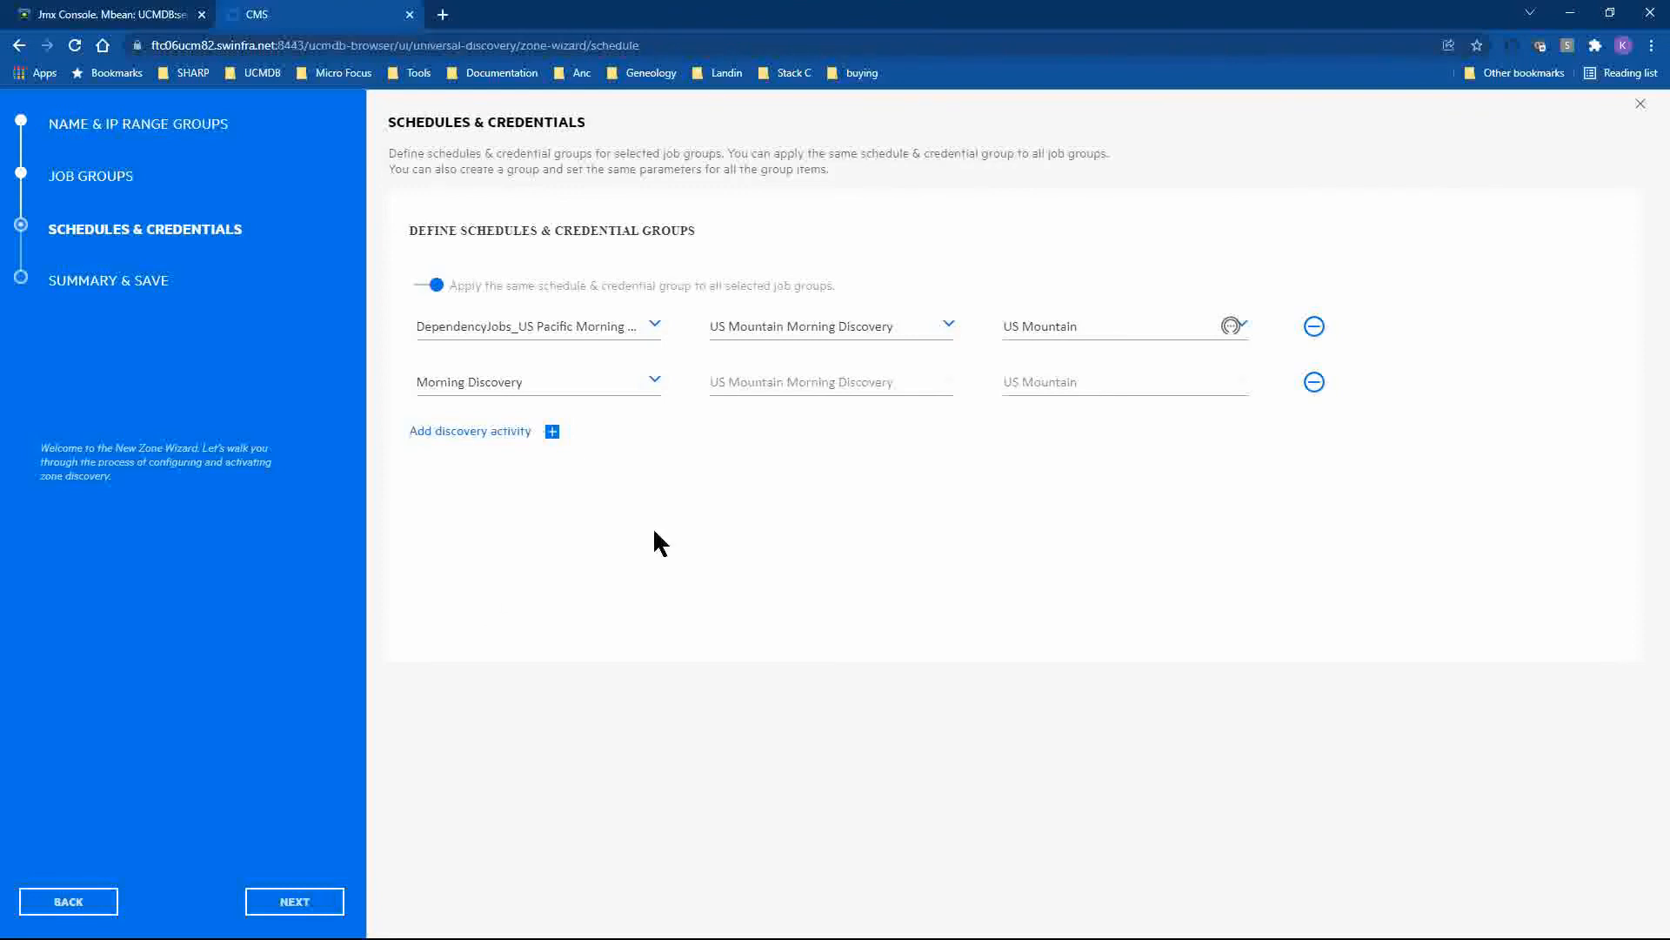
pyautogui.click(269, 905)
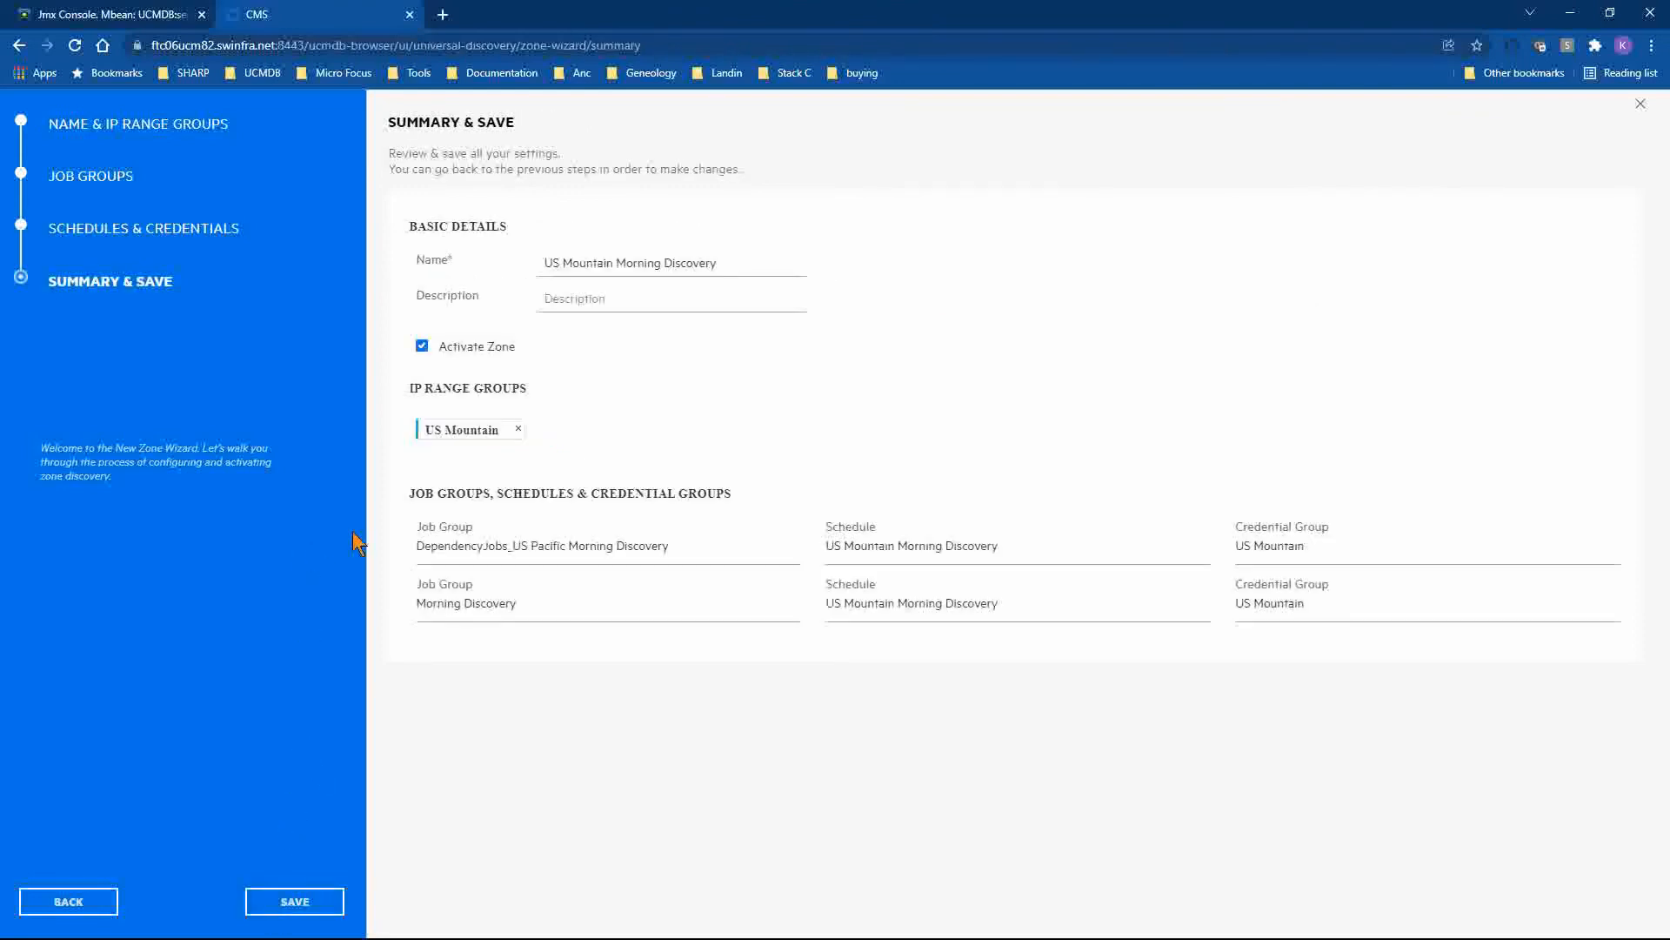
# Set the zone's description to "My discovery for the AM hours" and save the zone
pyautogui.click(665, 300)
pyautogui.write('My discovery for the AM hours')
pyautogui.click(322, 905)
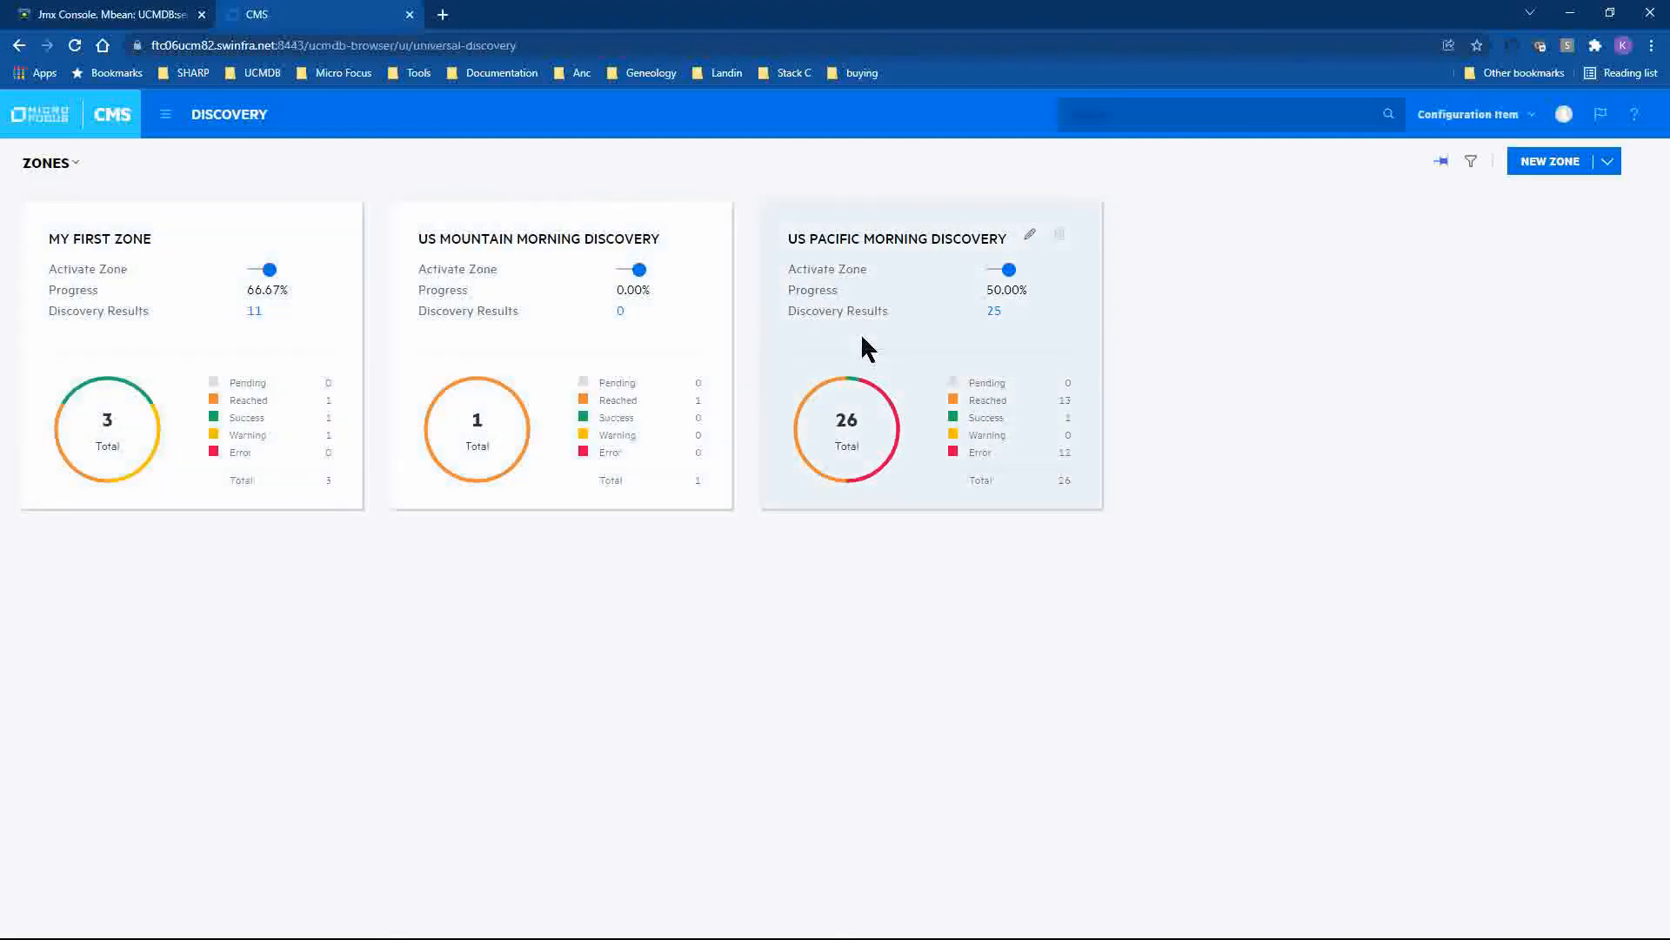
# Examine the discovery results of My First Zone for Cpu, DiskDevice, FileSystem, FileSystemExport, IpAddress and Node
pyautogui.click(252, 312)
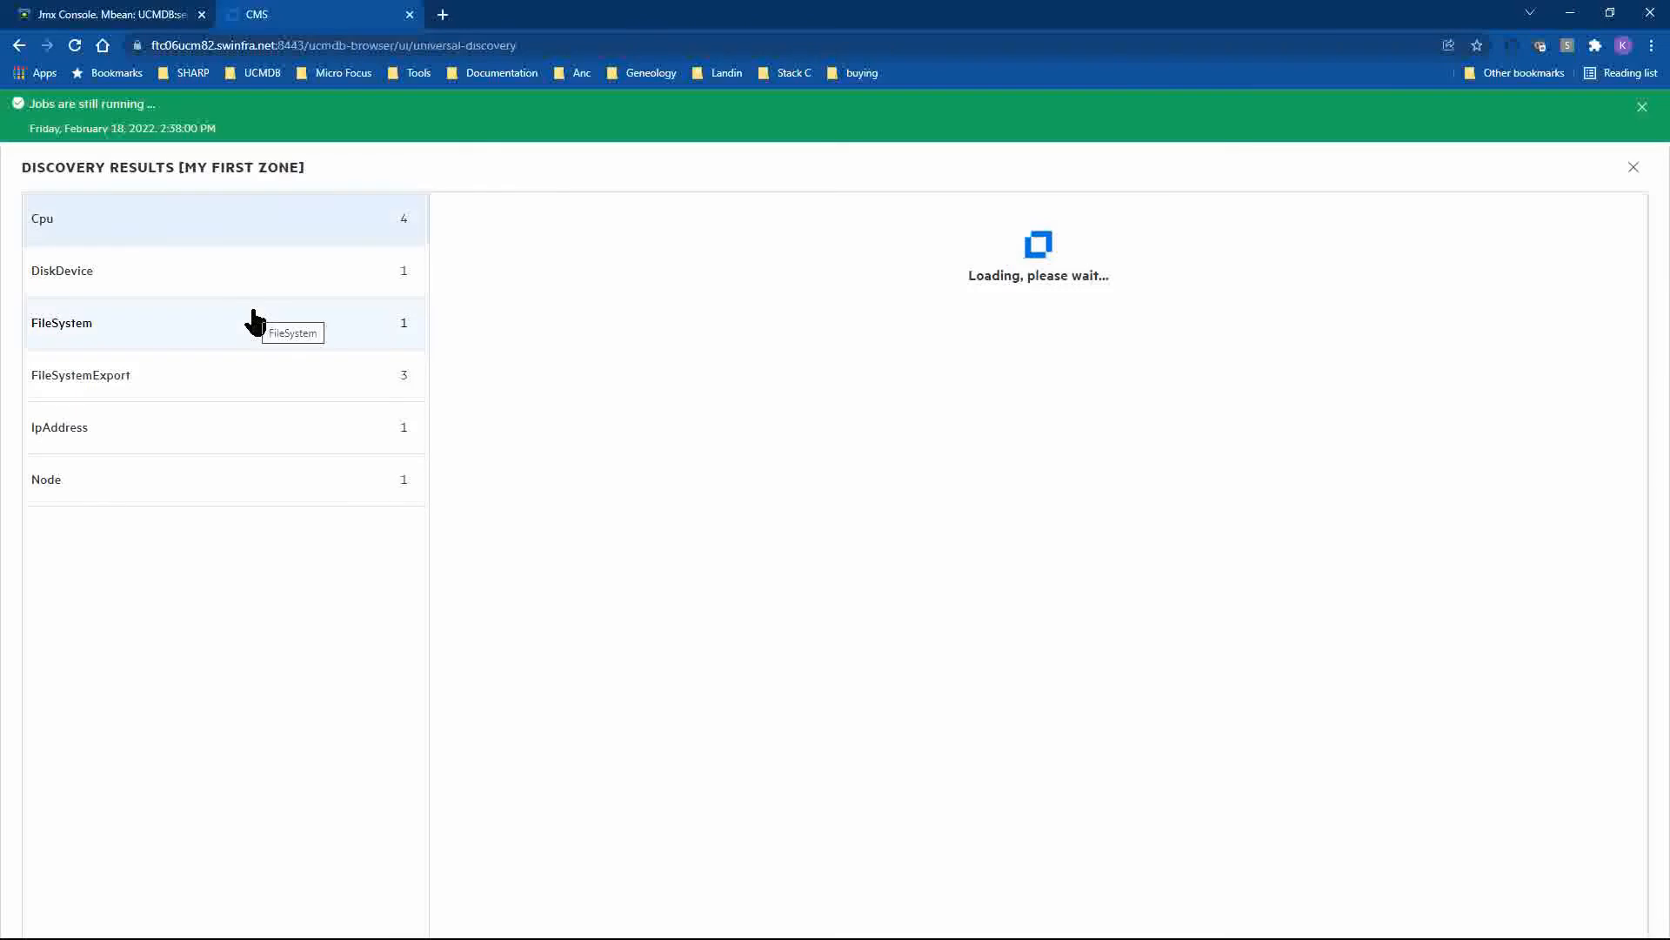
pyautogui.click(233, 227)
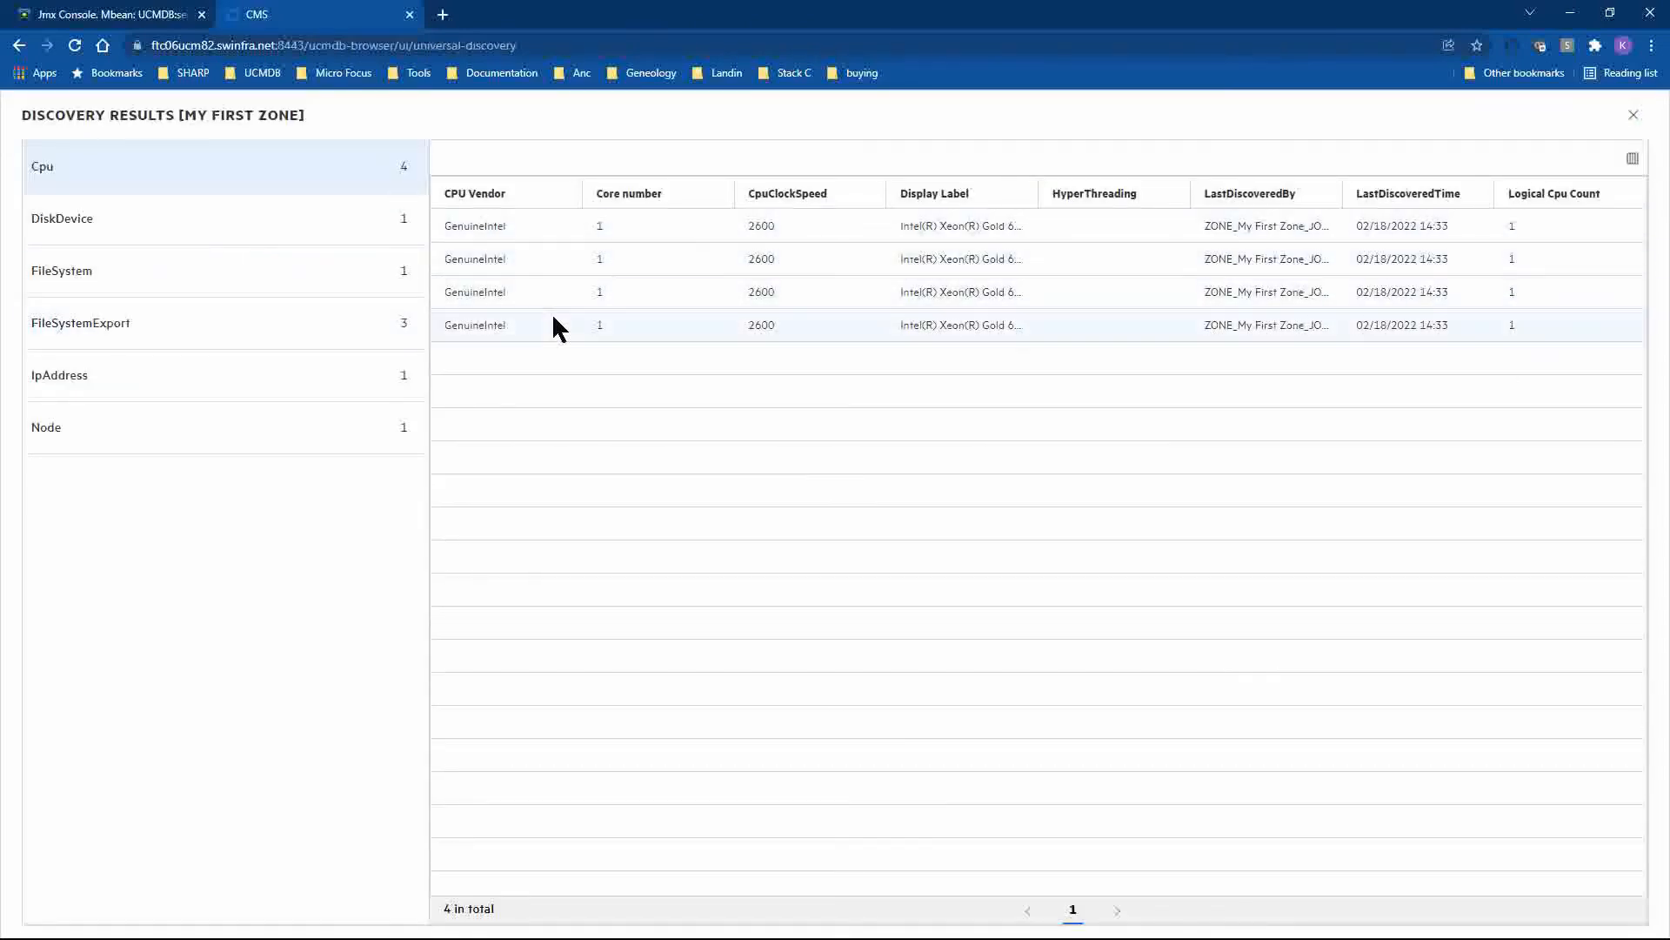
pyautogui.click(207, 227)
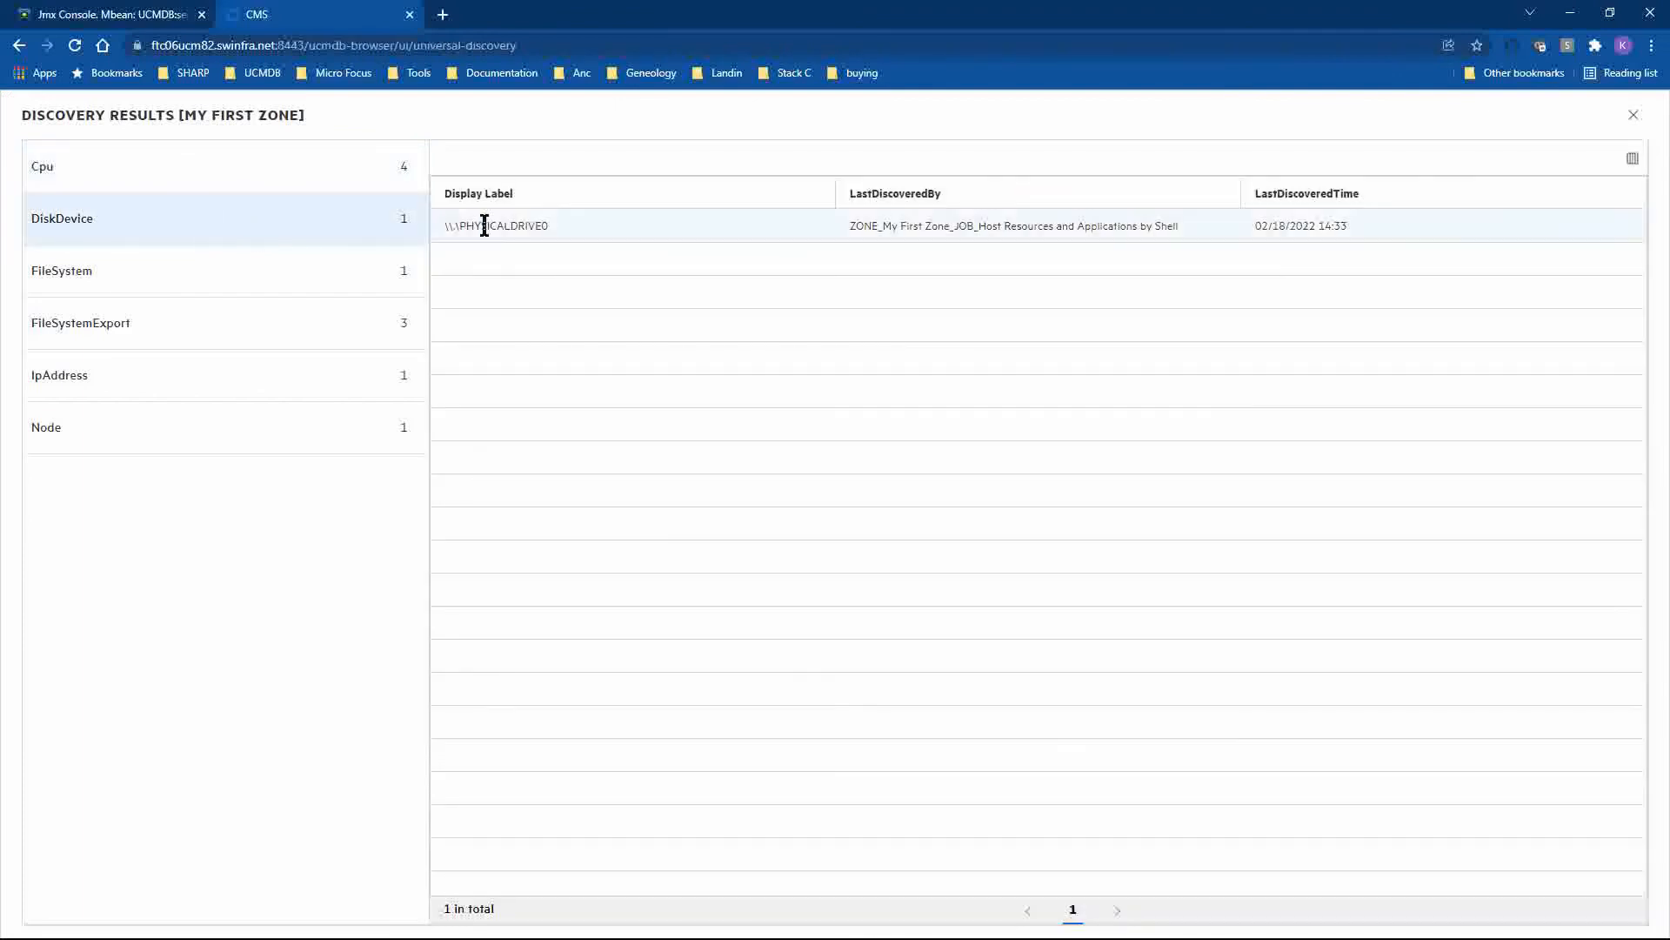
pyautogui.click(216, 280)
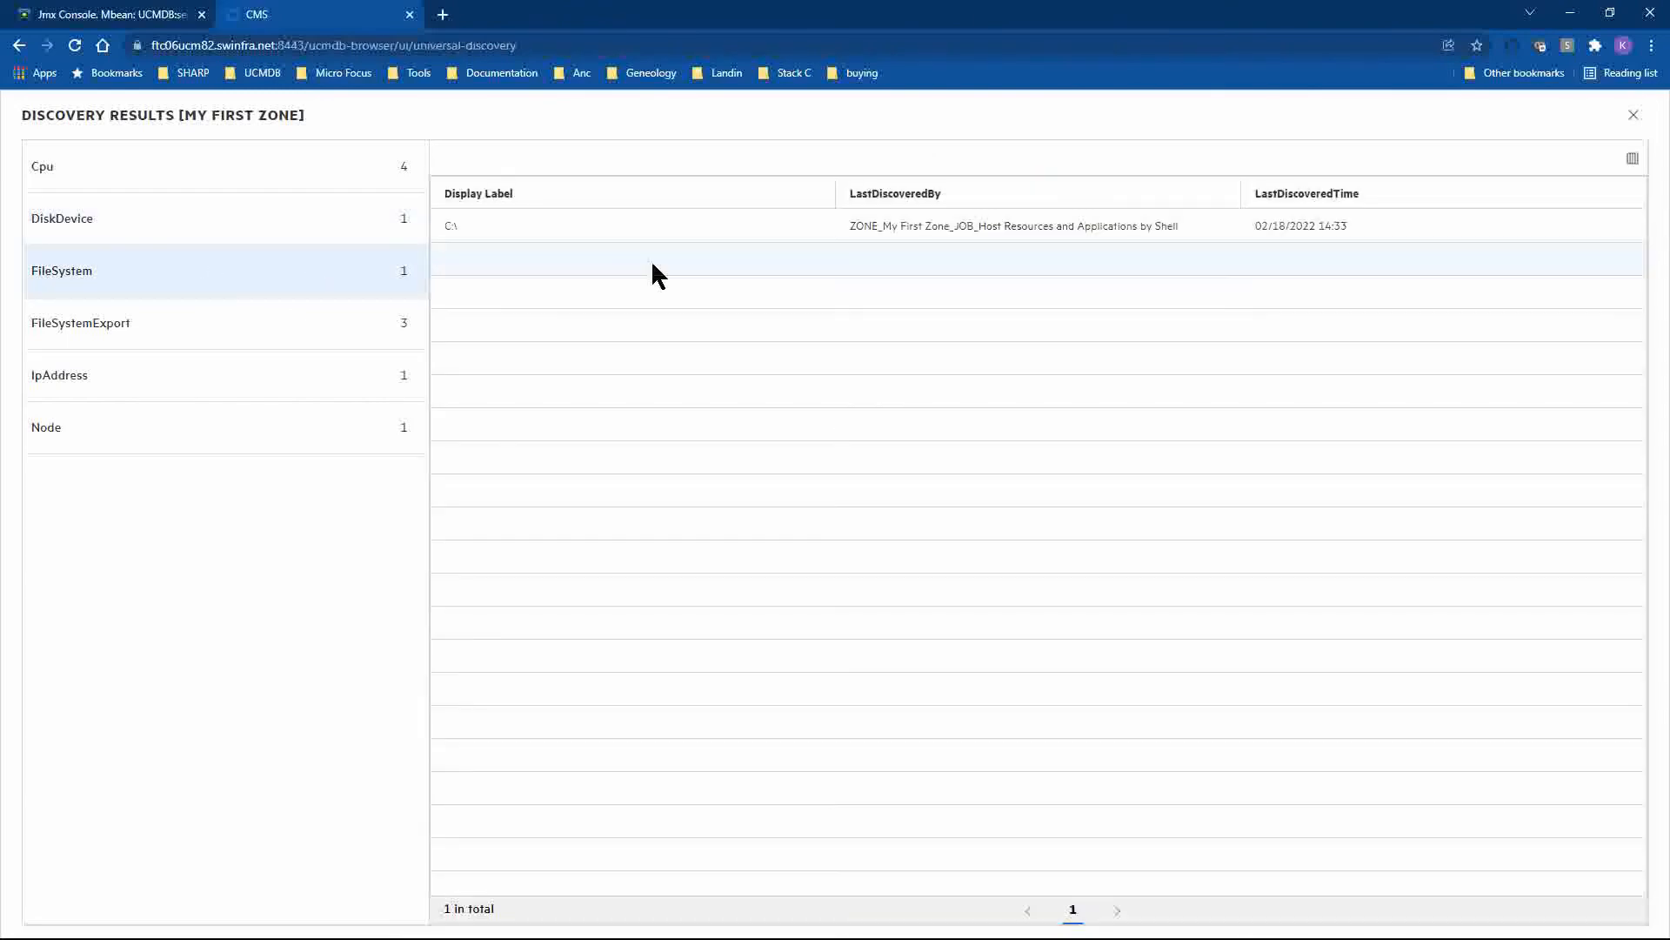
pyautogui.click(208, 327)
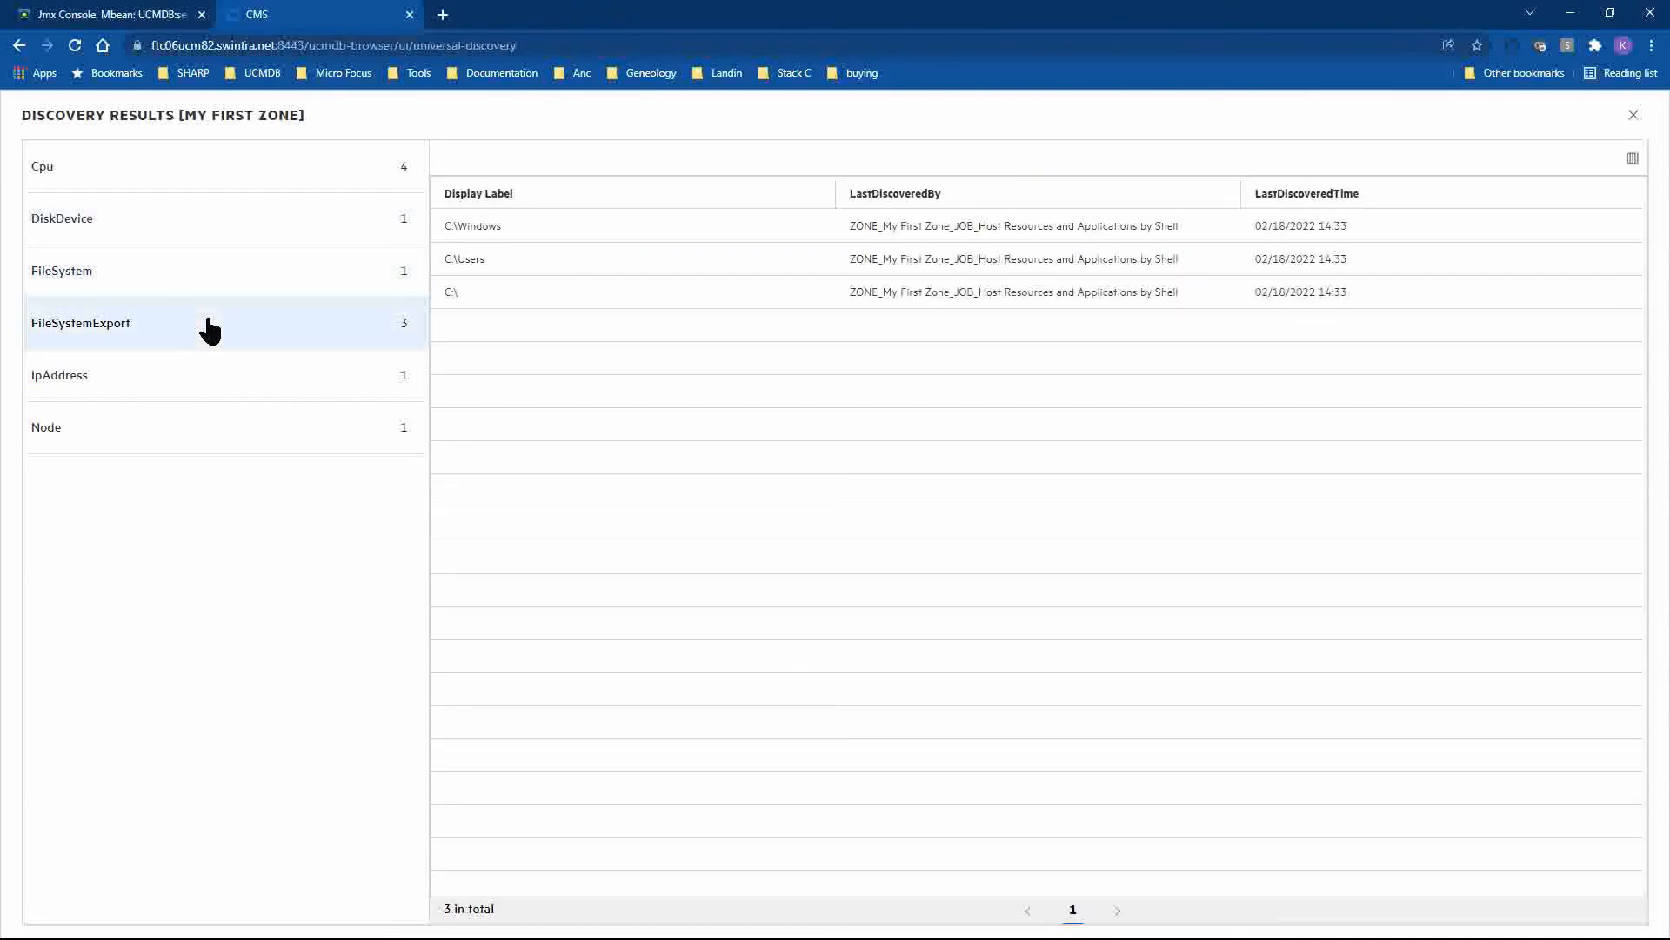
pyautogui.click(214, 398)
pyautogui.click(202, 438)
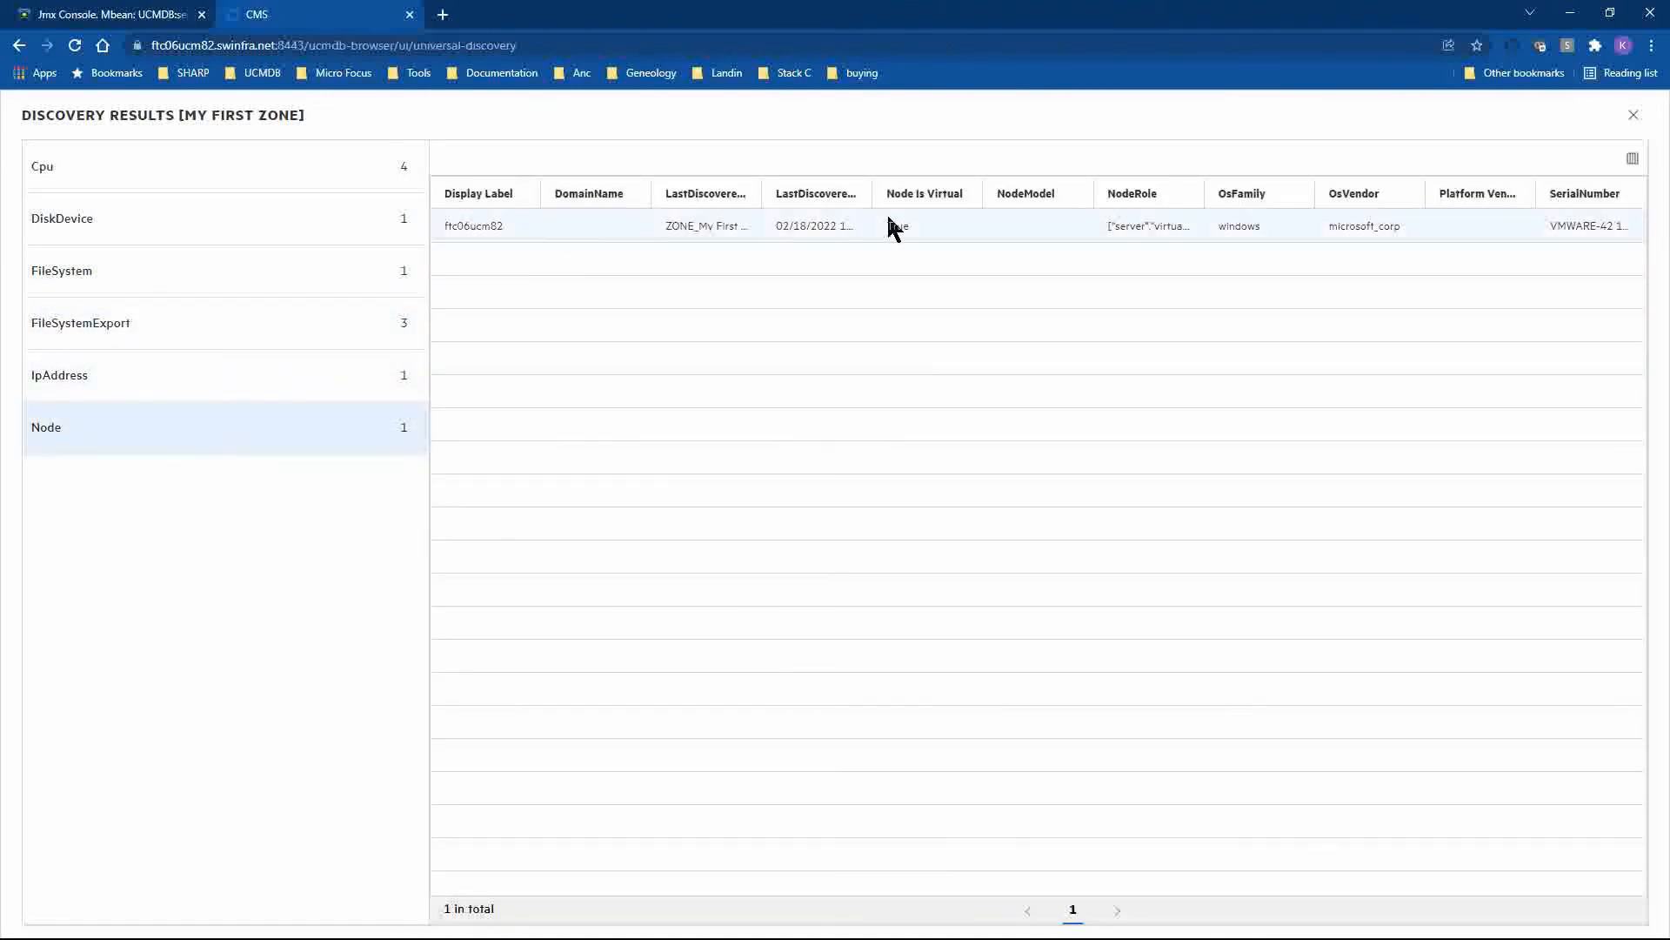
# Add the BiosUuid column to the Node results table and close the discovery results of My First Zone
pyautogui.click(1634, 162)
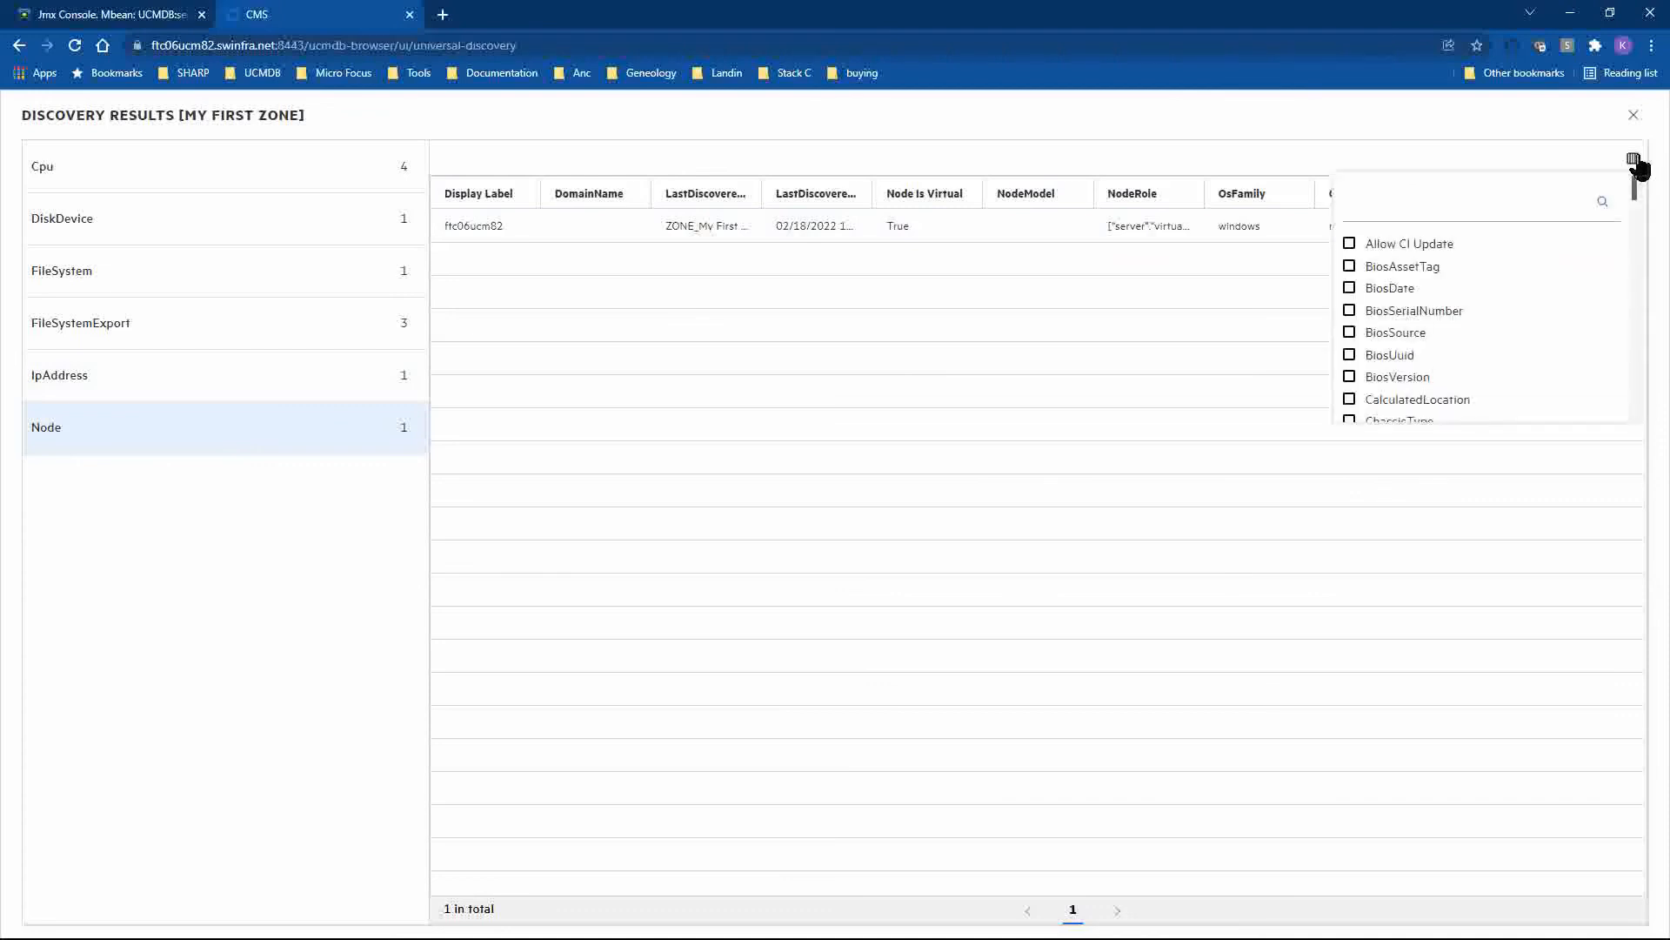
pyautogui.click(1381, 364)
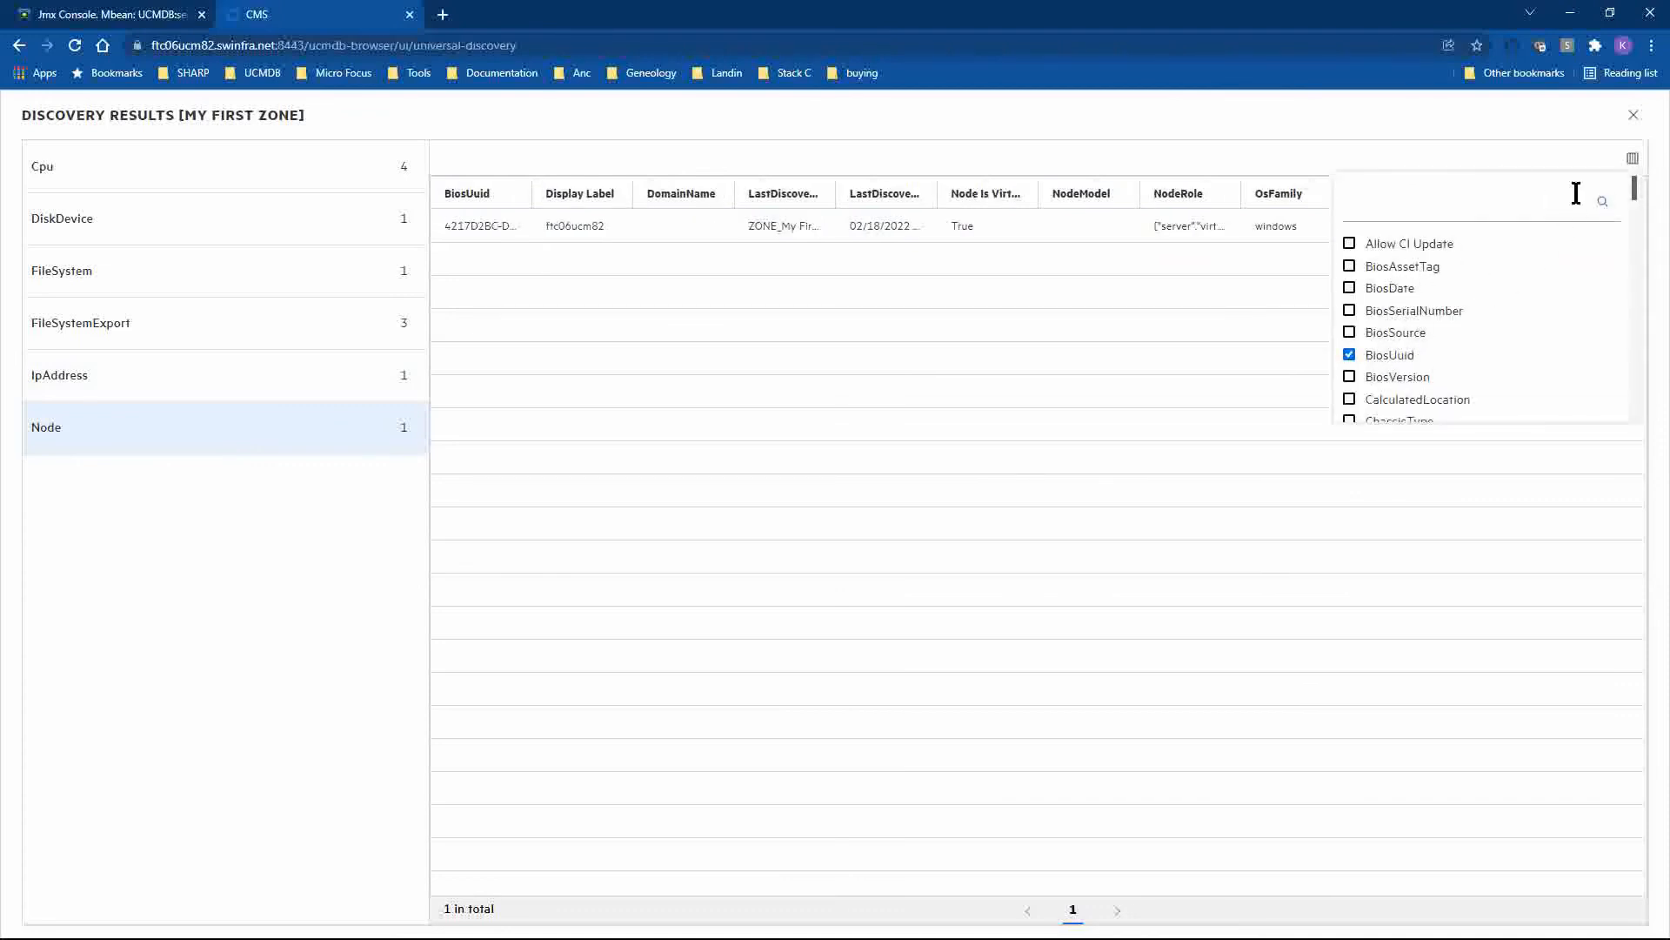
pyautogui.click(1309, 137)
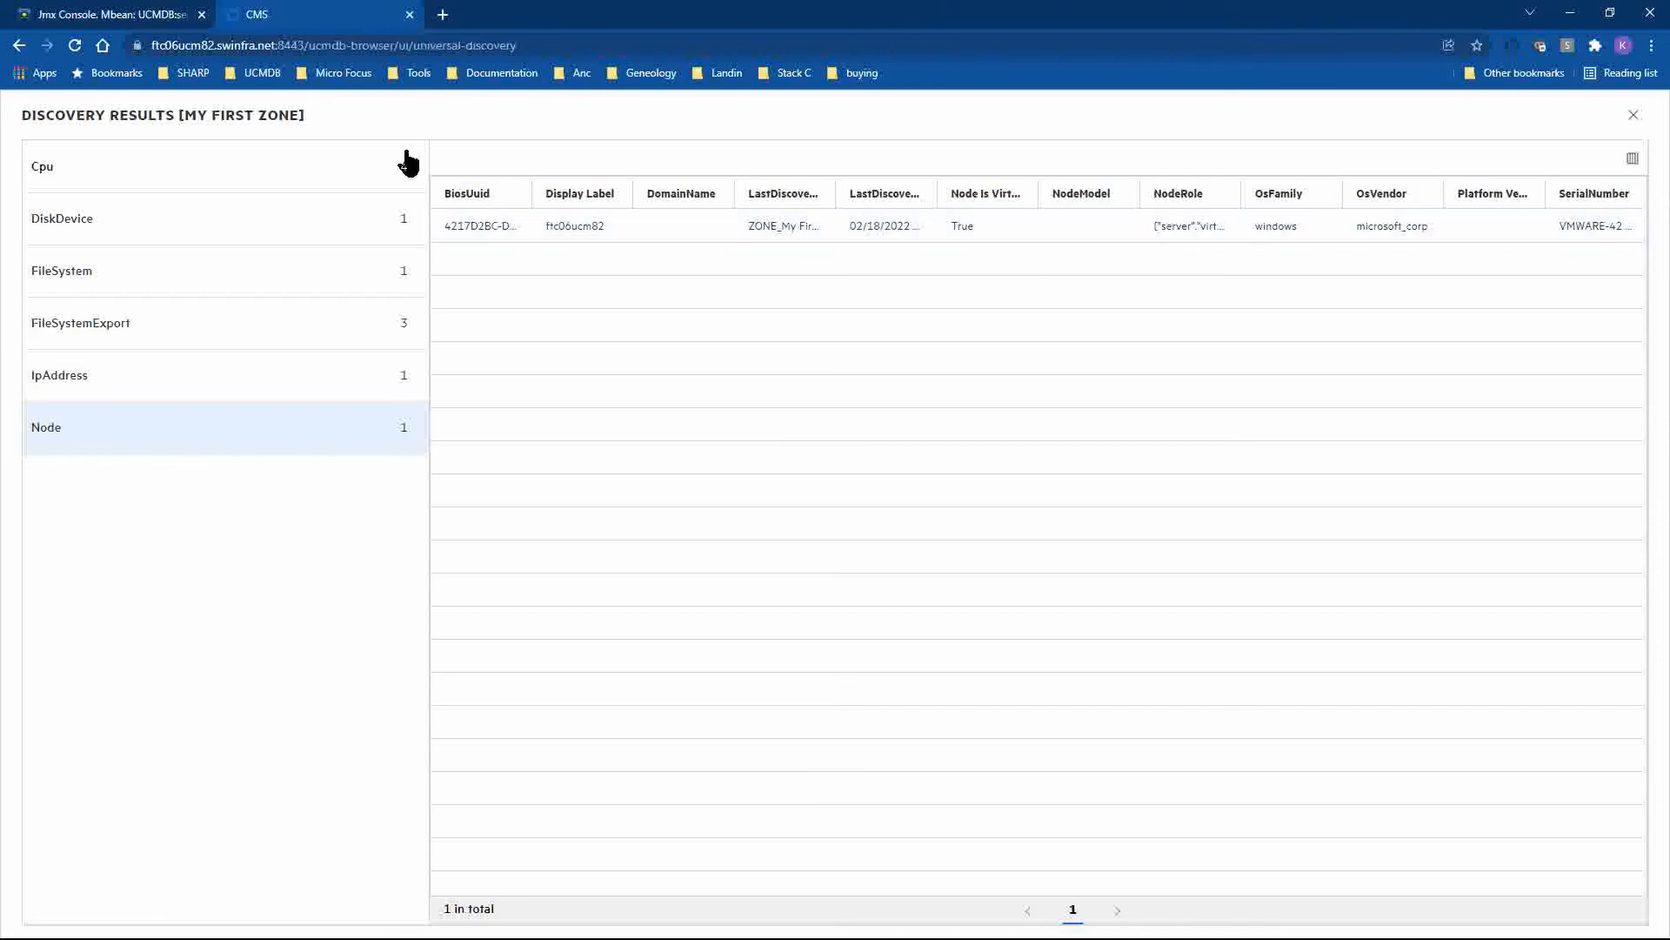
pyautogui.click(1633, 114)
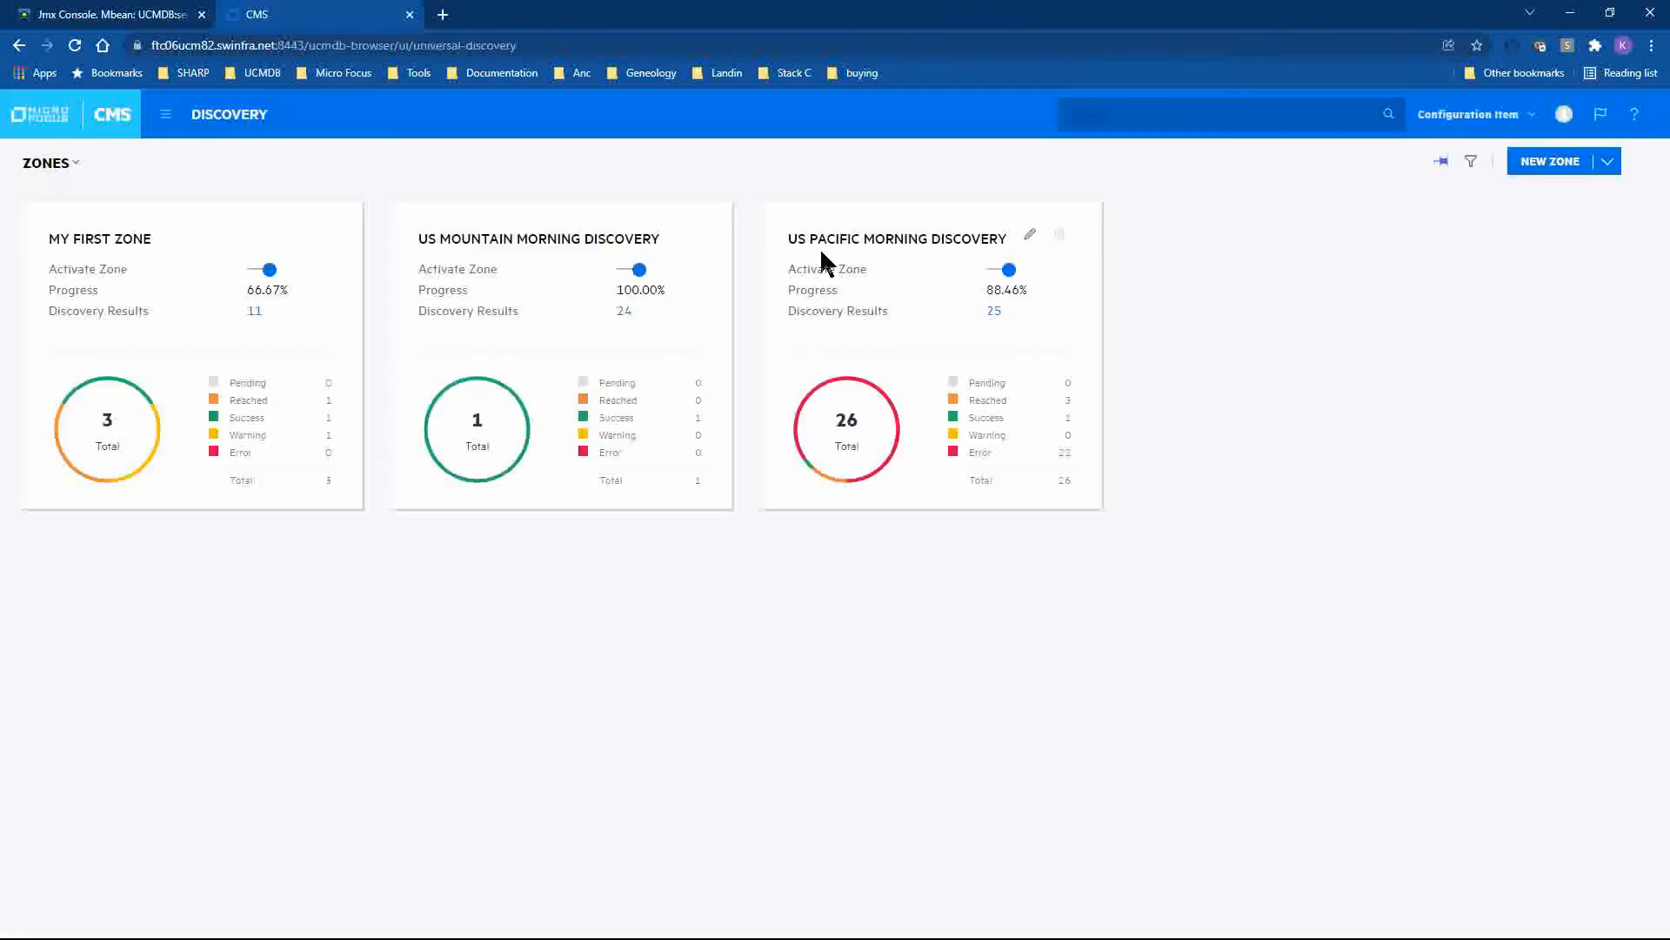
# Open the full trigger list of My First Zone and review the error details of the ntcmd trigger
pyautogui.click(253, 483)
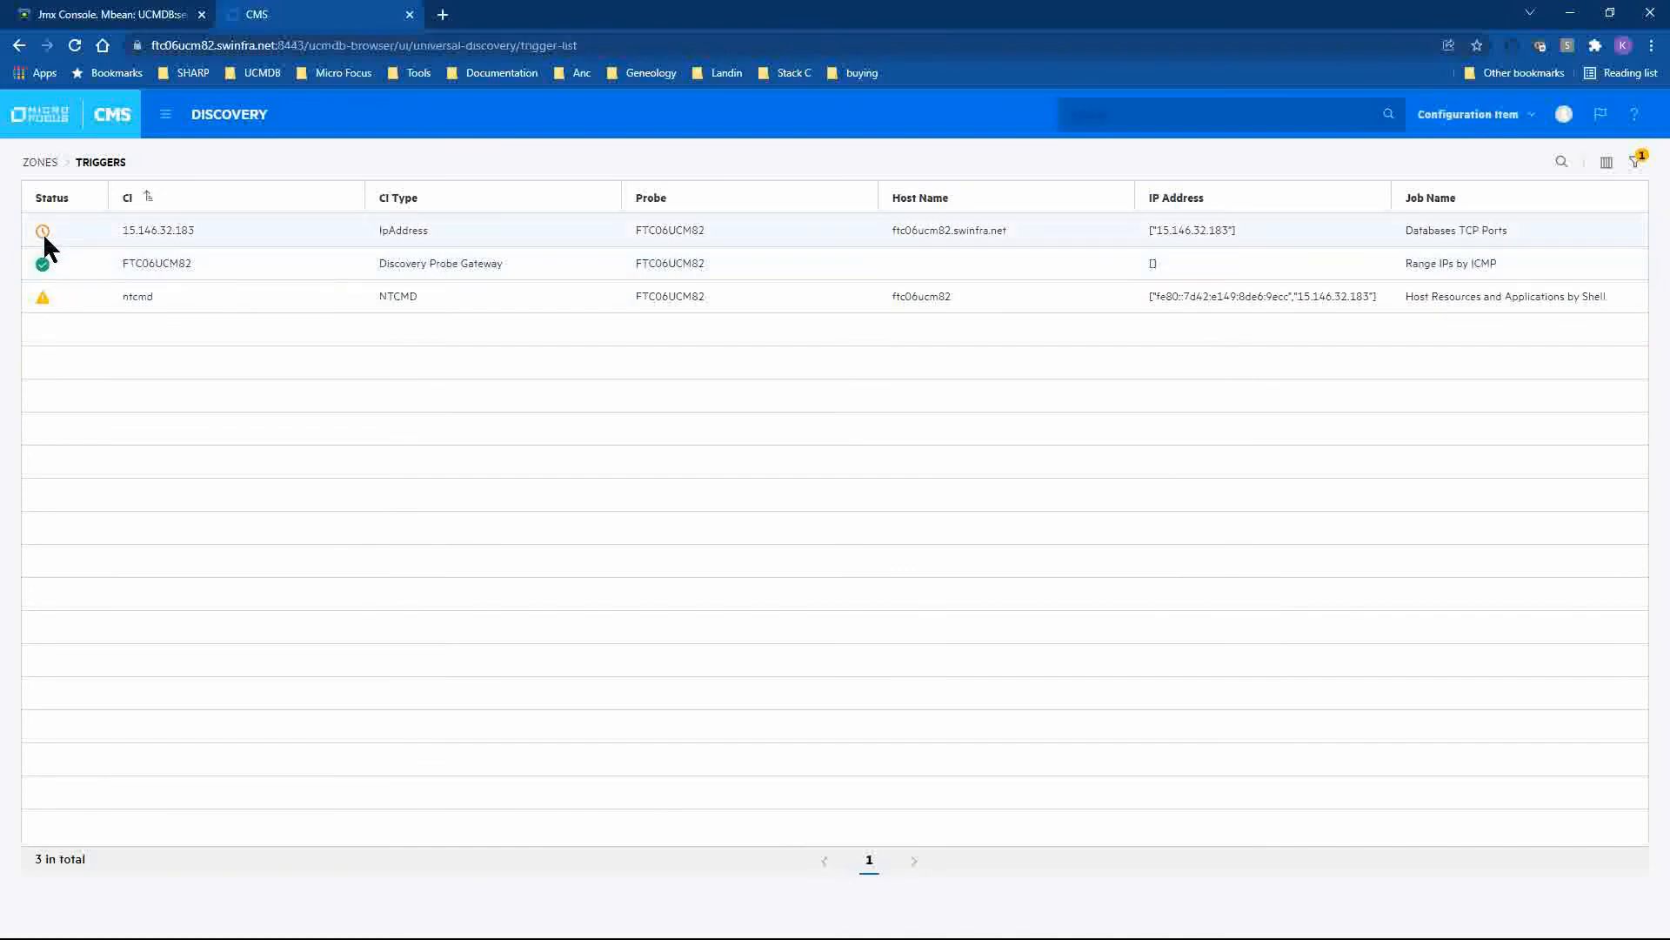
pyautogui.moveTo(43, 235)
pyautogui.moveTo(44, 270)
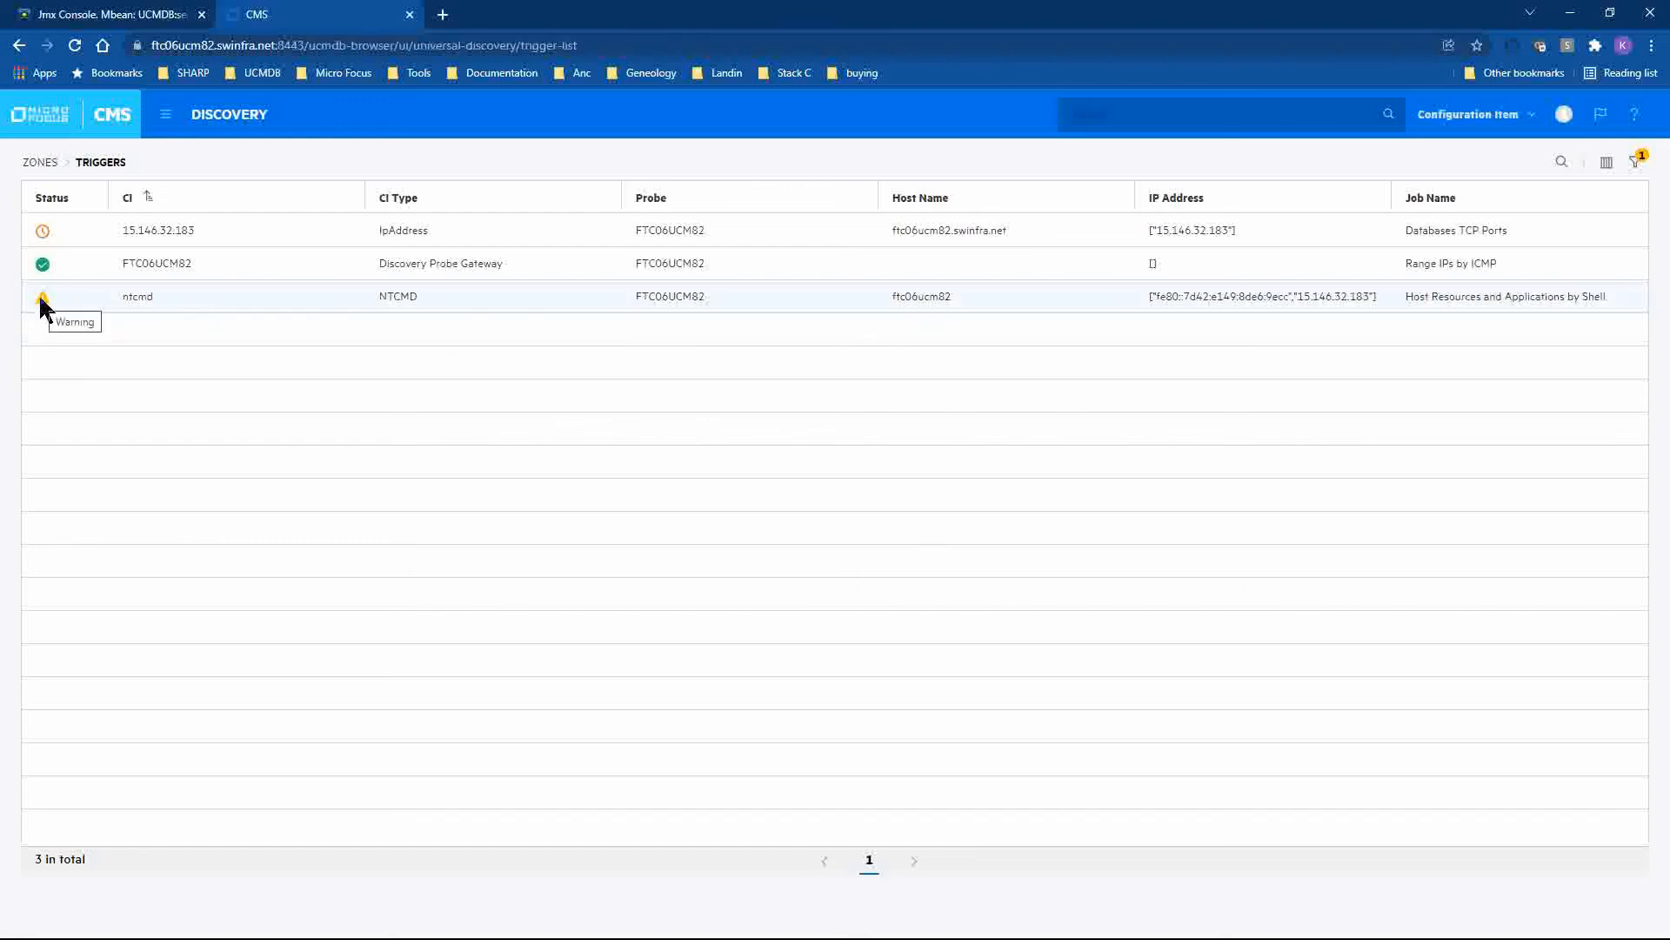
pyautogui.rightClick(177, 296)
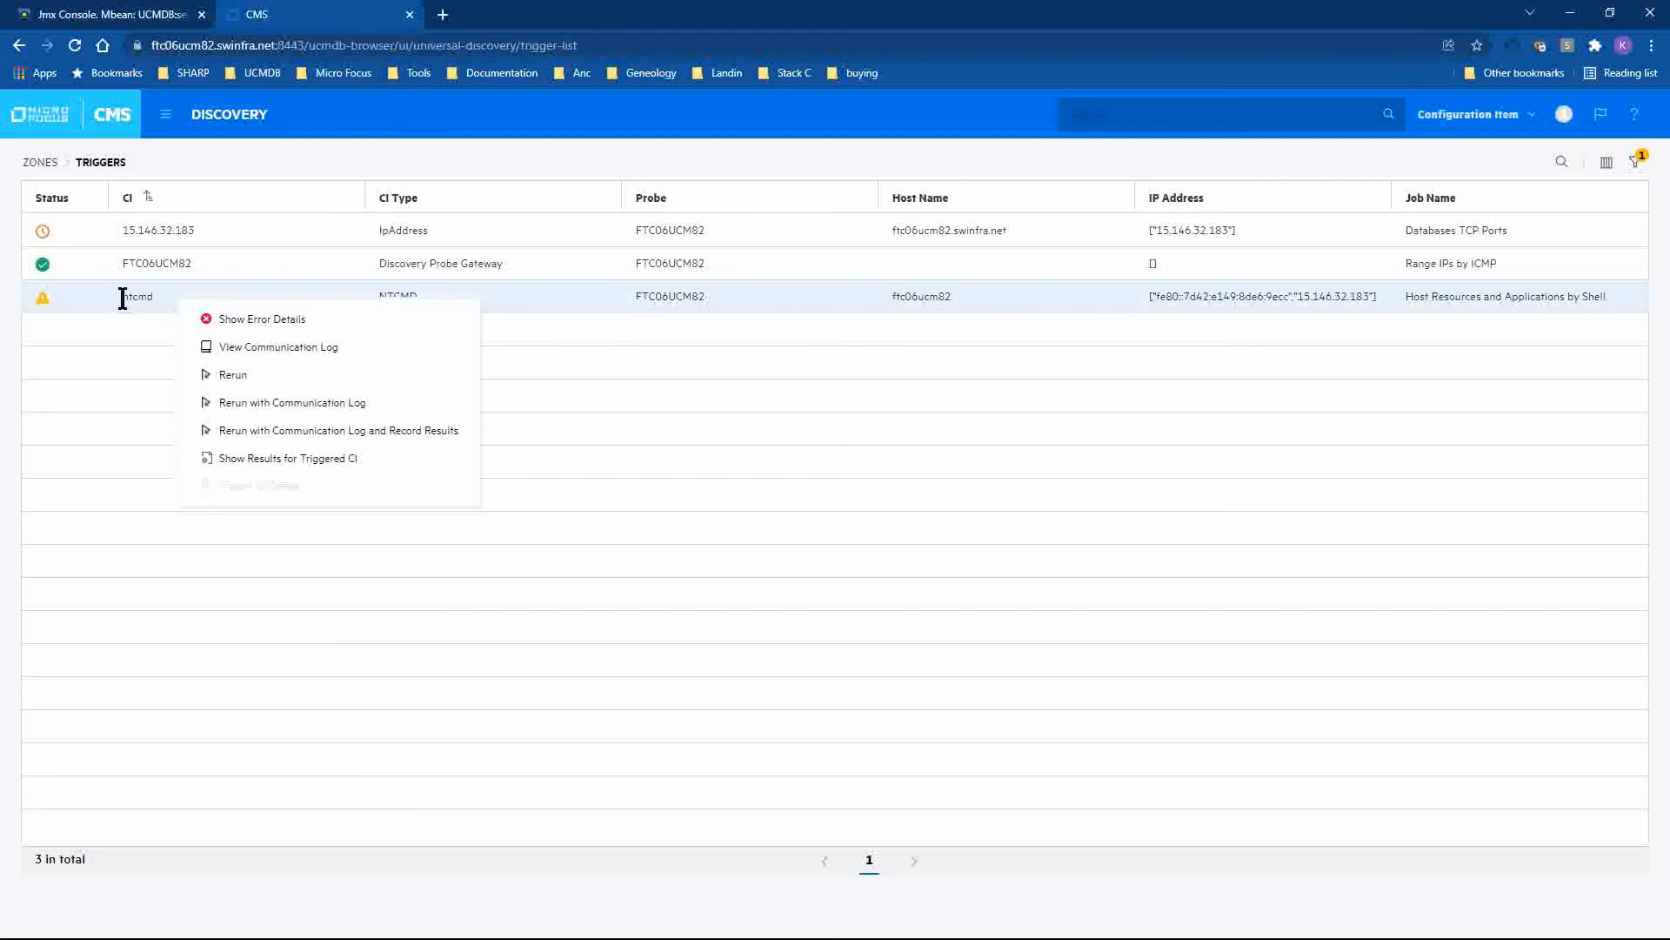
pyautogui.click(259, 320)
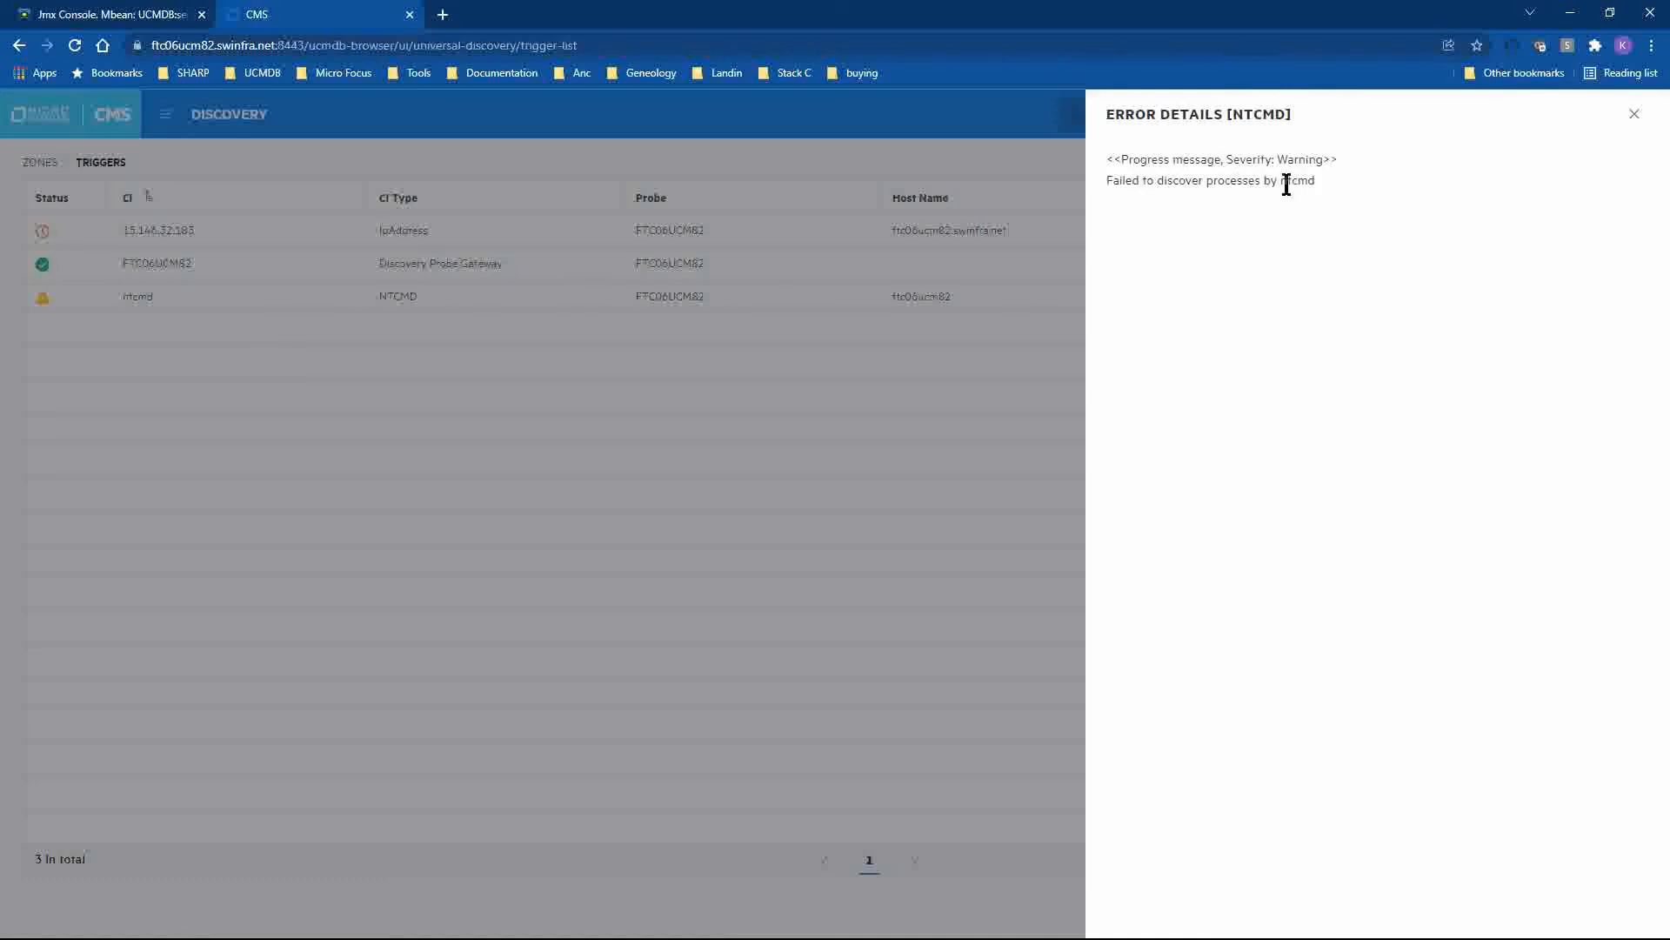
pyautogui.click(1633, 116)
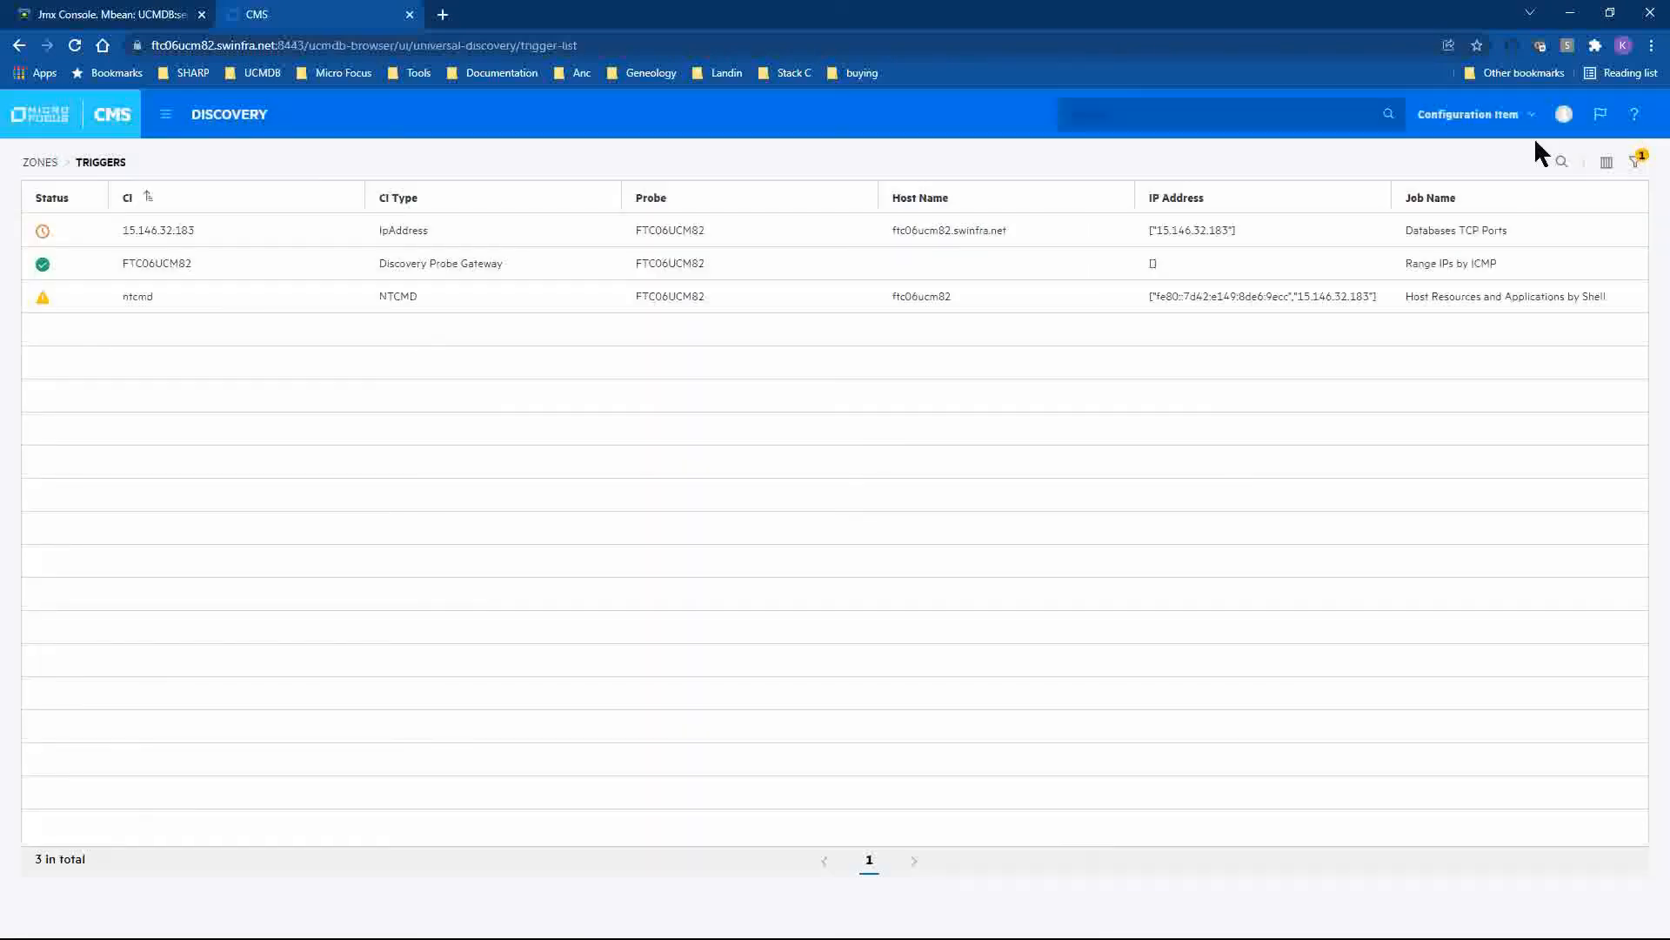
# Check the communication log of the ntcmd trigger for the Host Resources and Applications by Shell job
pyautogui.rightClick(247, 293)
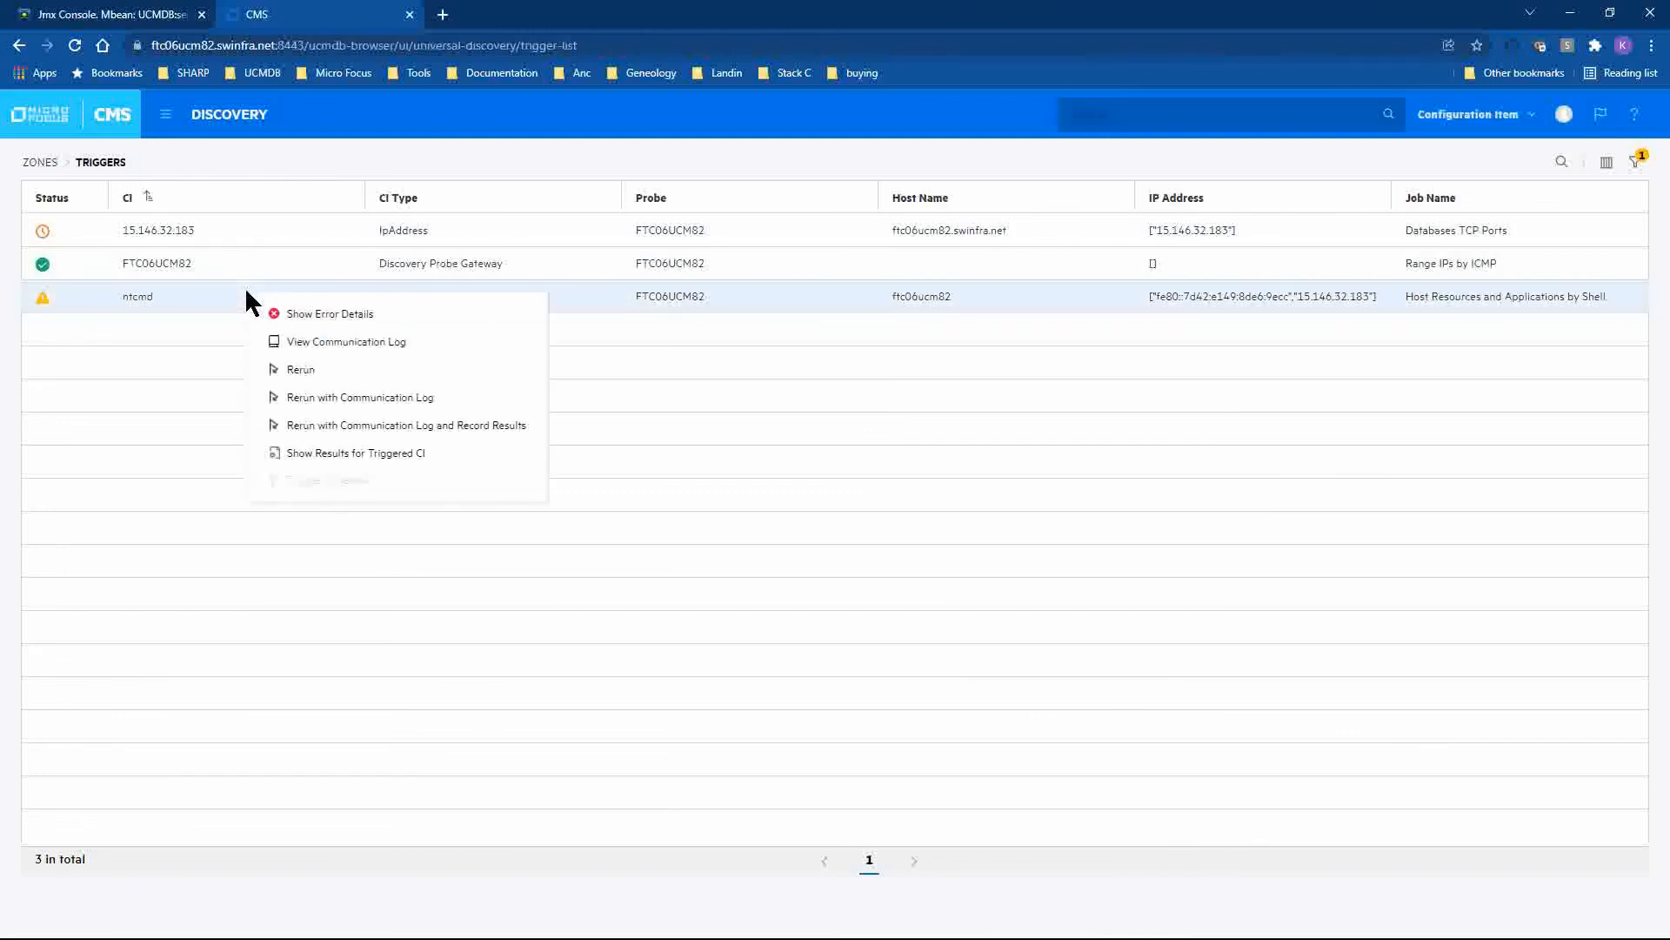
pyautogui.click(320, 342)
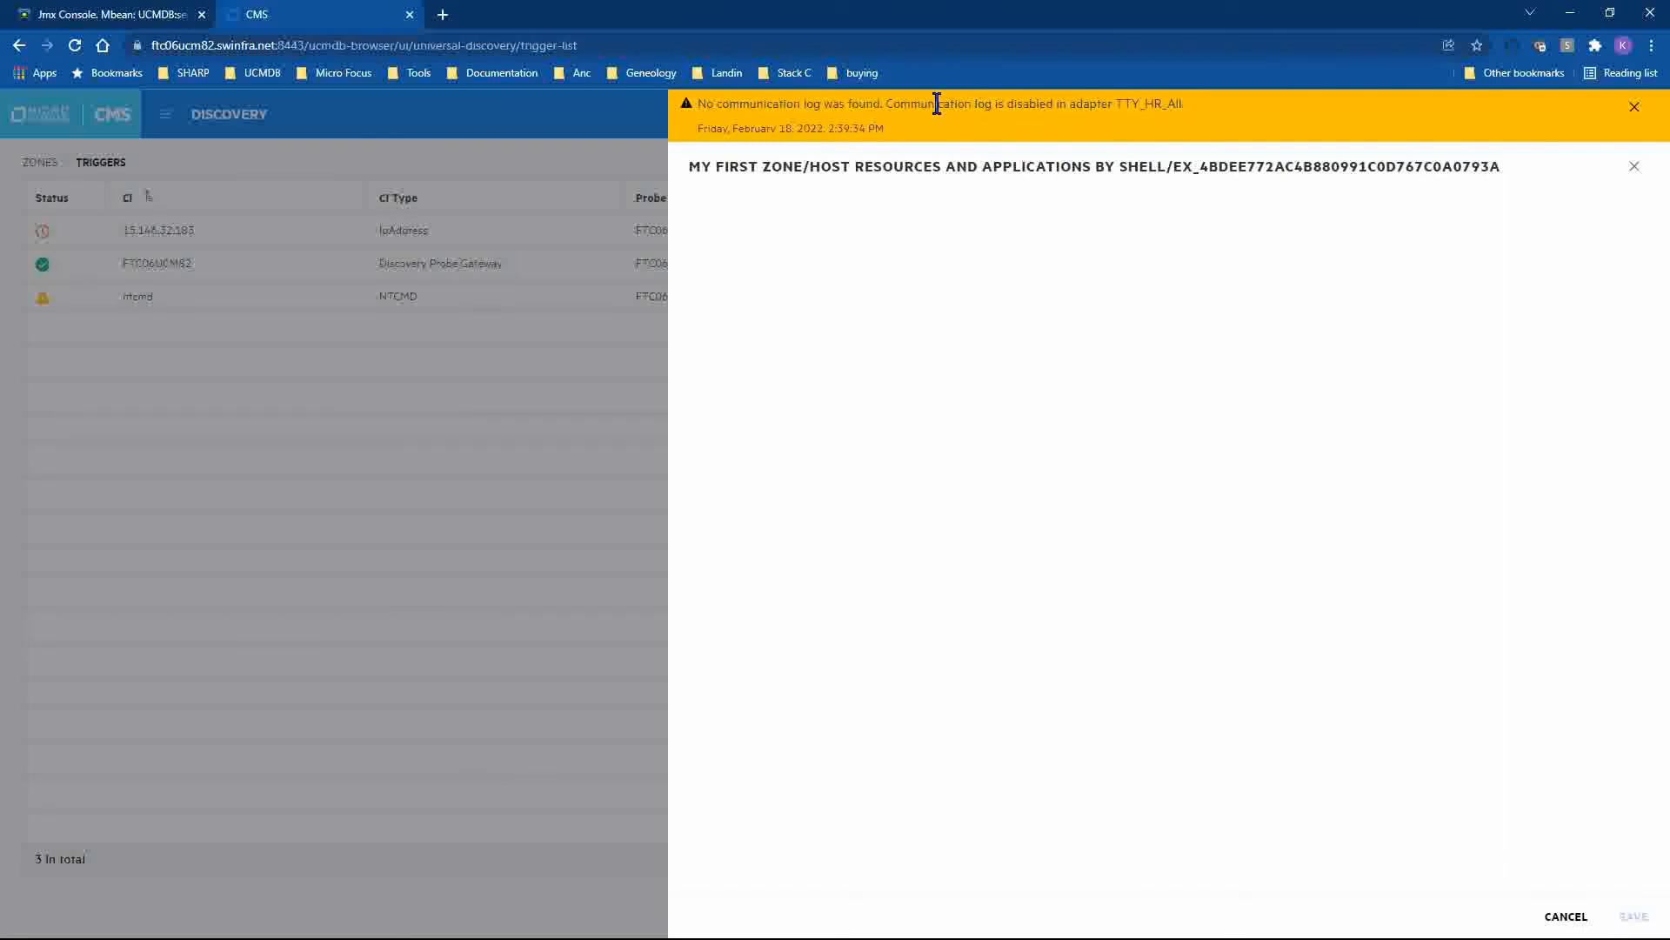
pyautogui.moveTo(937, 105); pyautogui.dragTo(1124, 105)
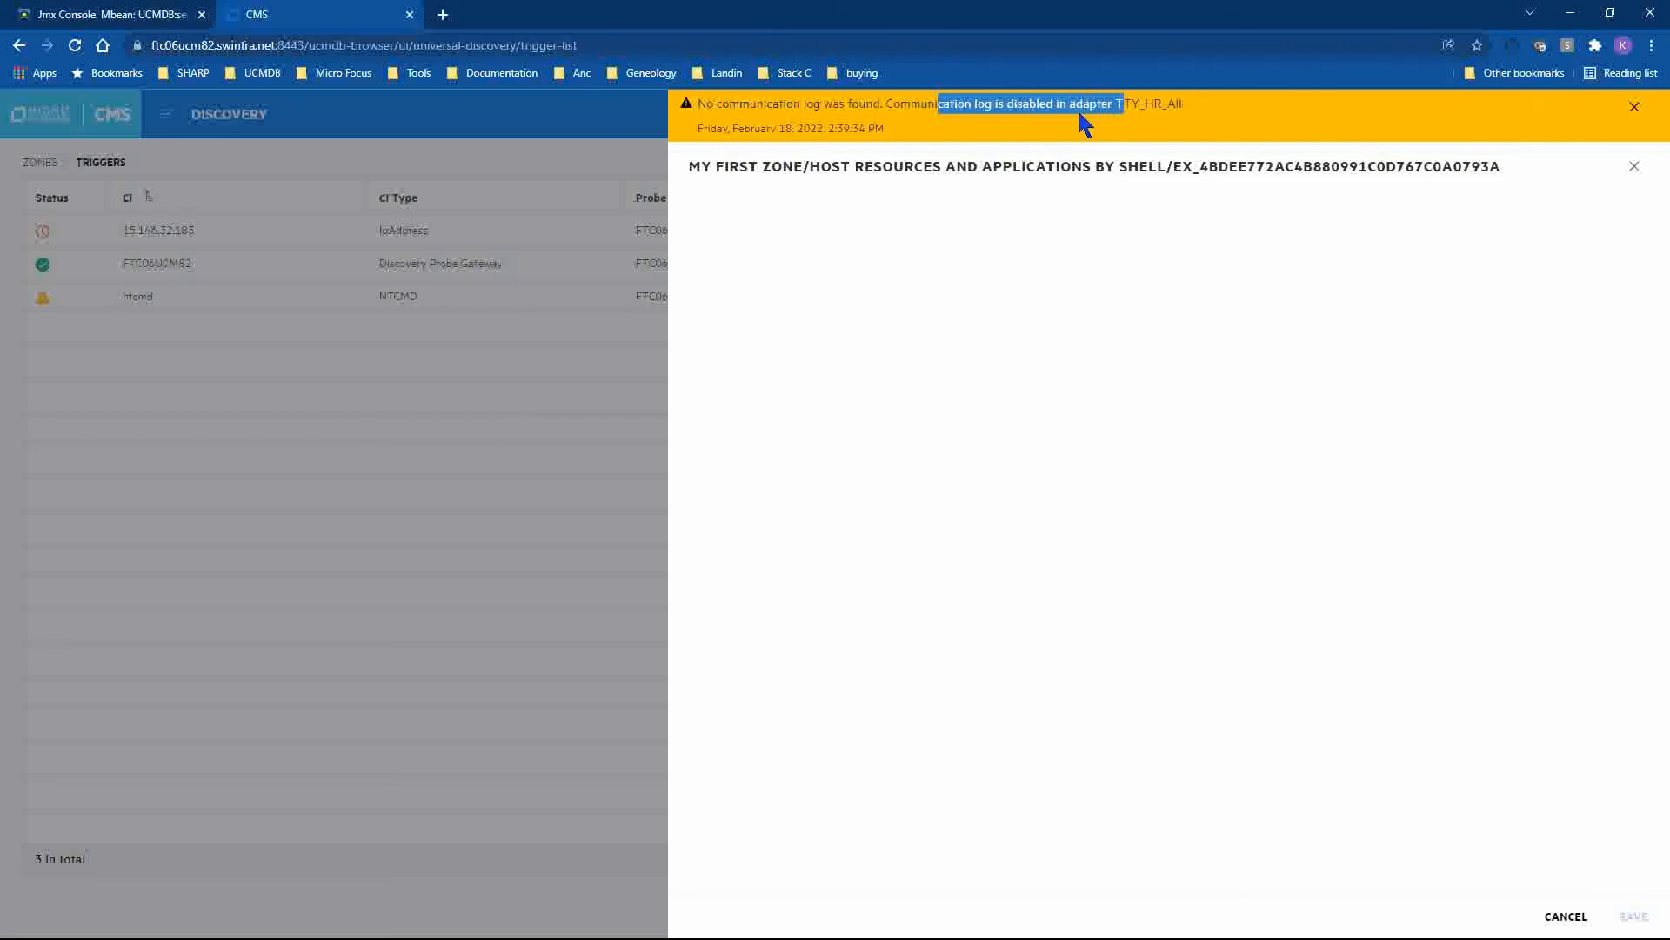
pyautogui.click(1635, 106)
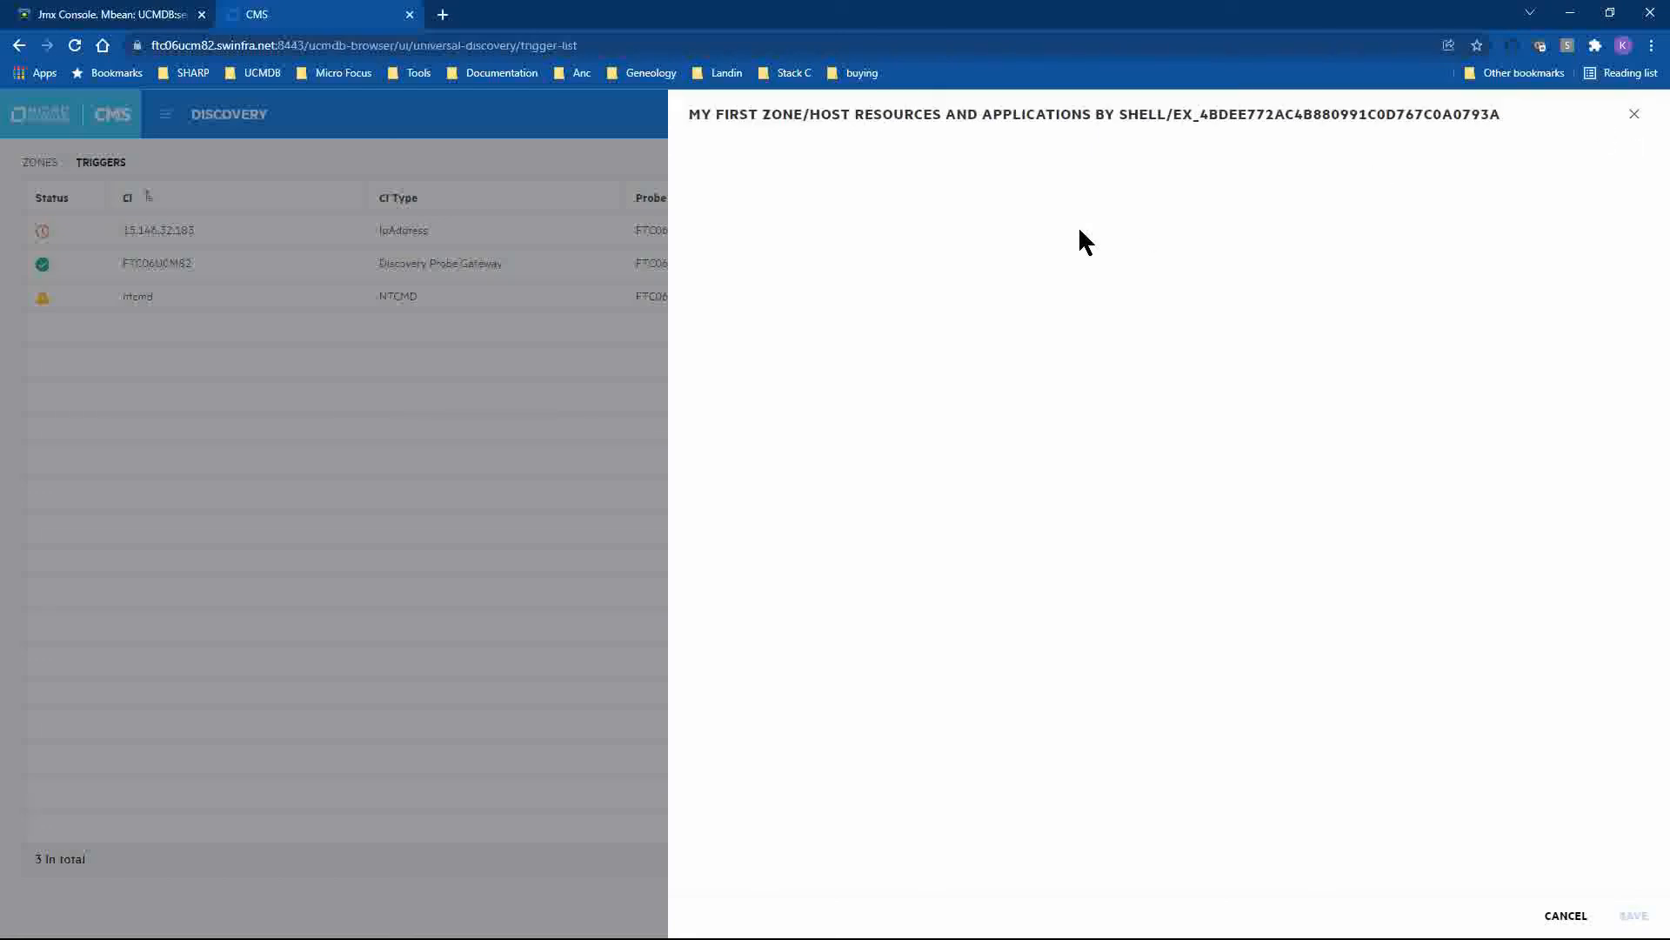
pyautogui.click(1634, 115)
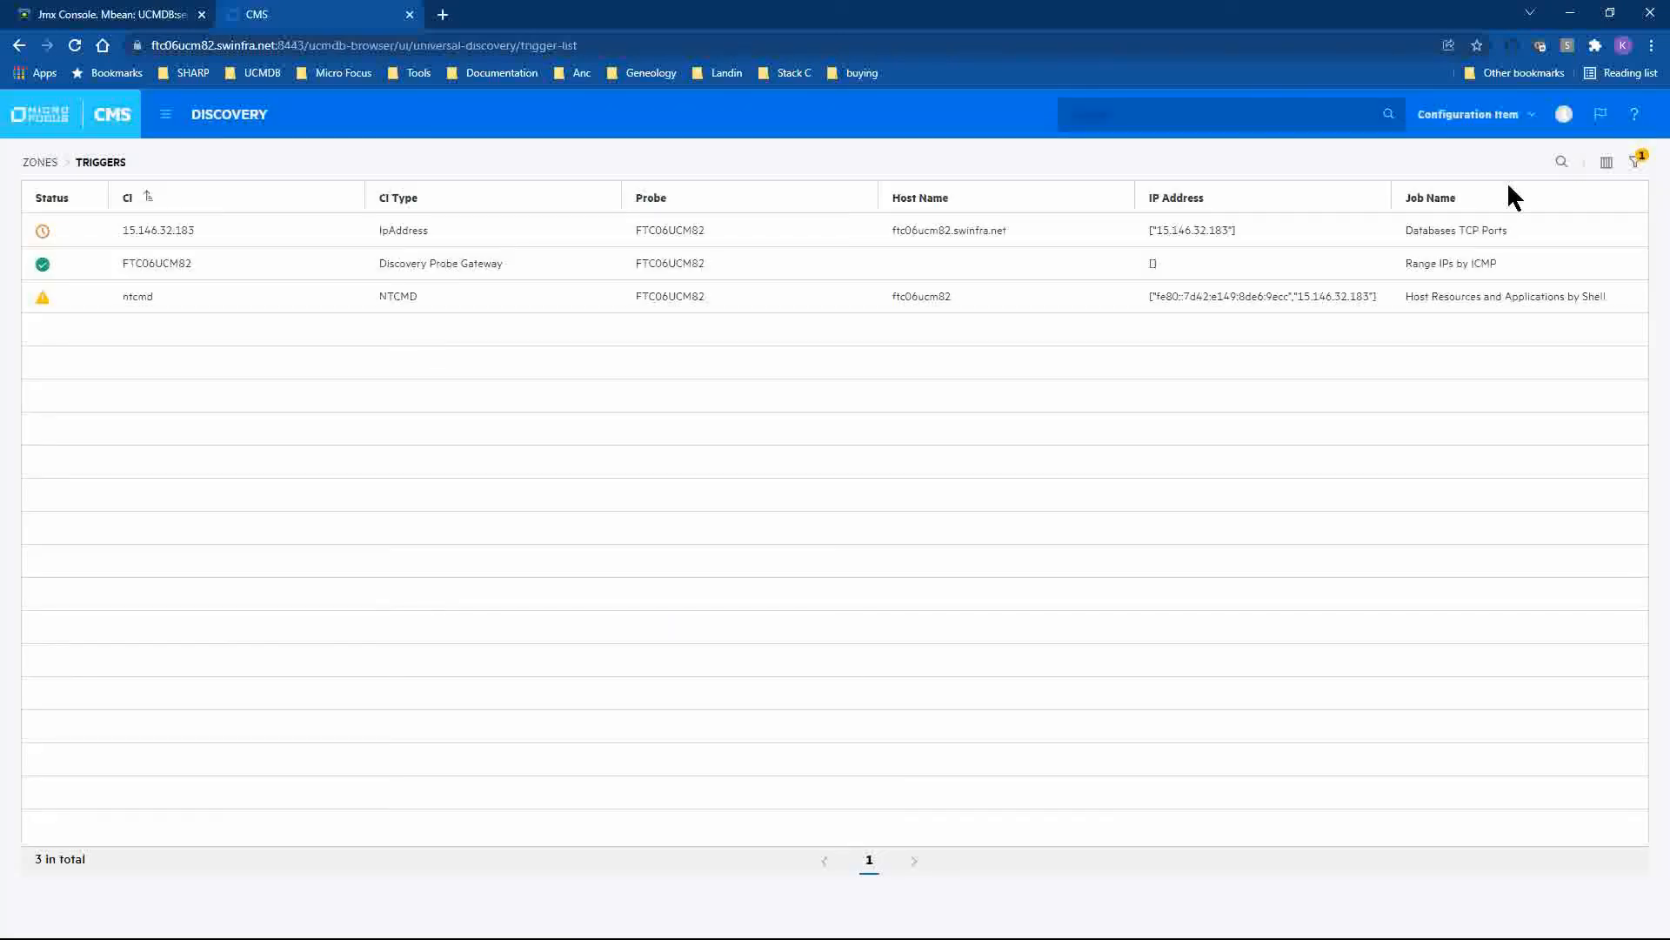
# Rerun the ntcmd trigger with communication log and record results, and check its status
pyautogui.rightClick(435, 286)
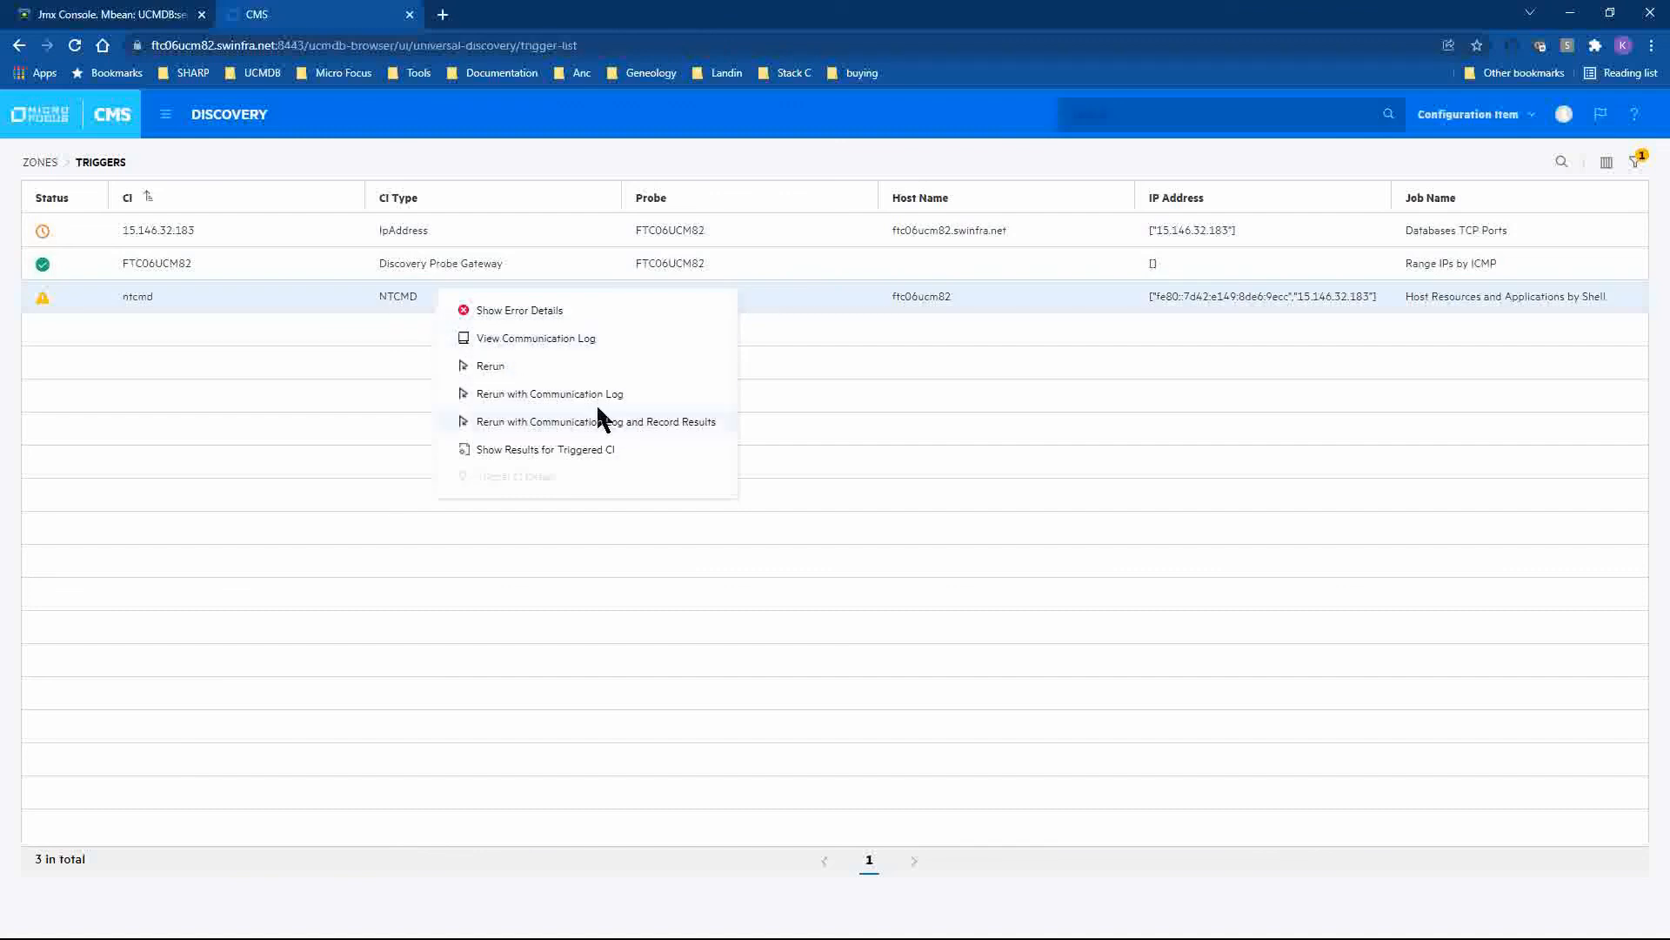
pyautogui.click(653, 421)
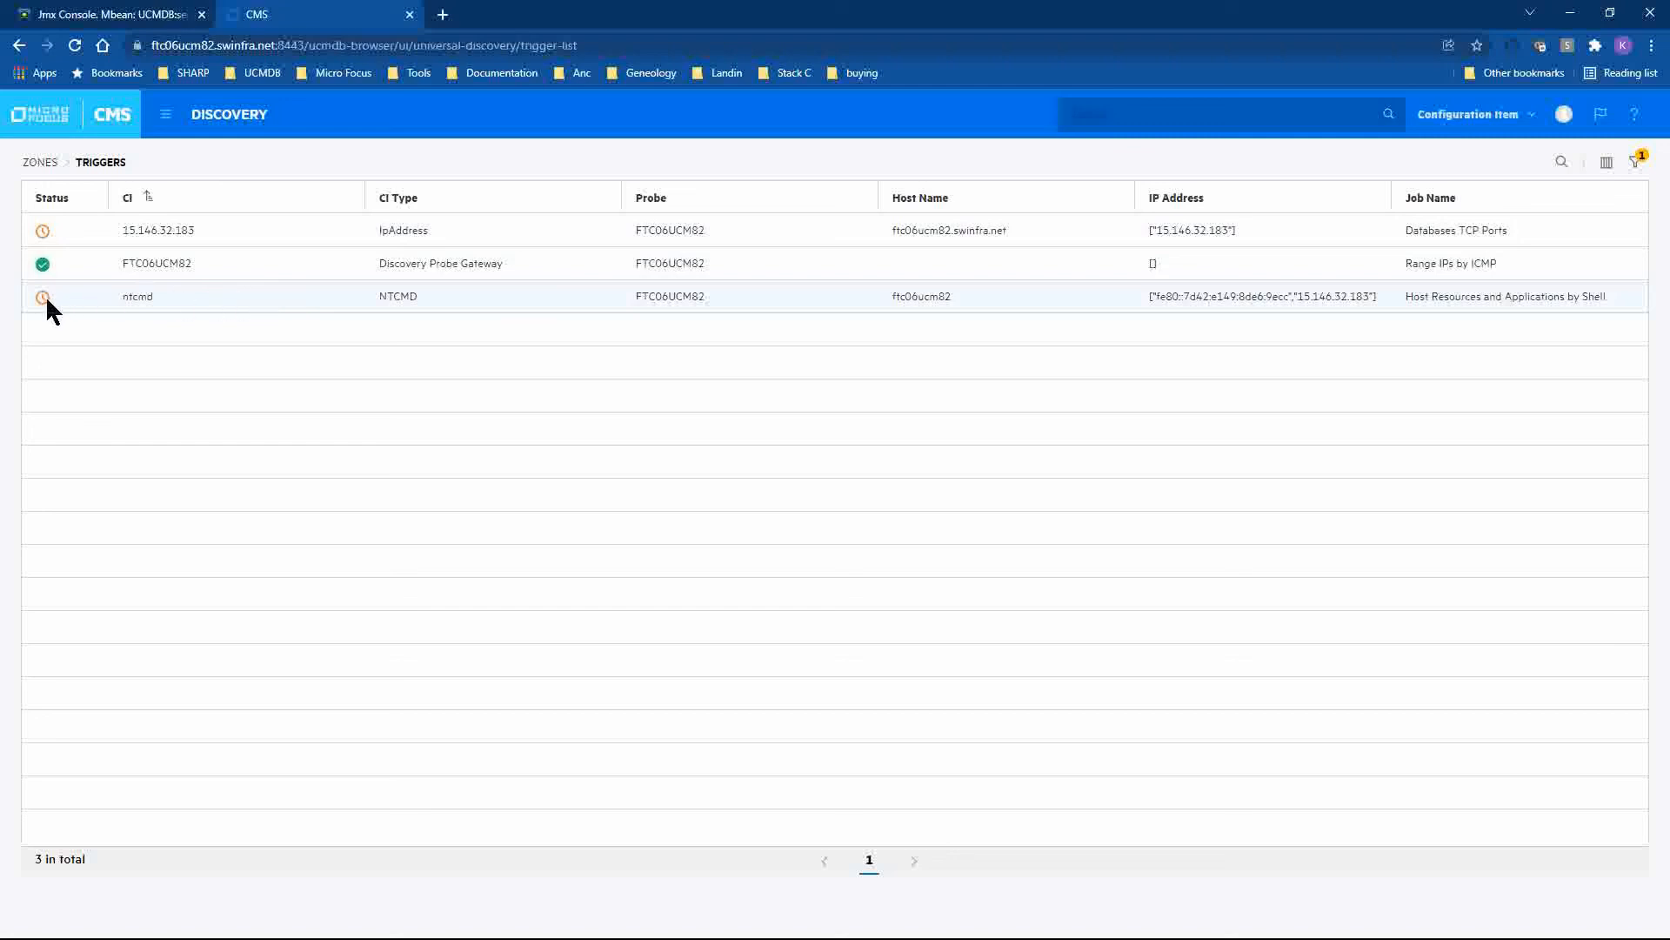
pyautogui.moveTo(42, 296)
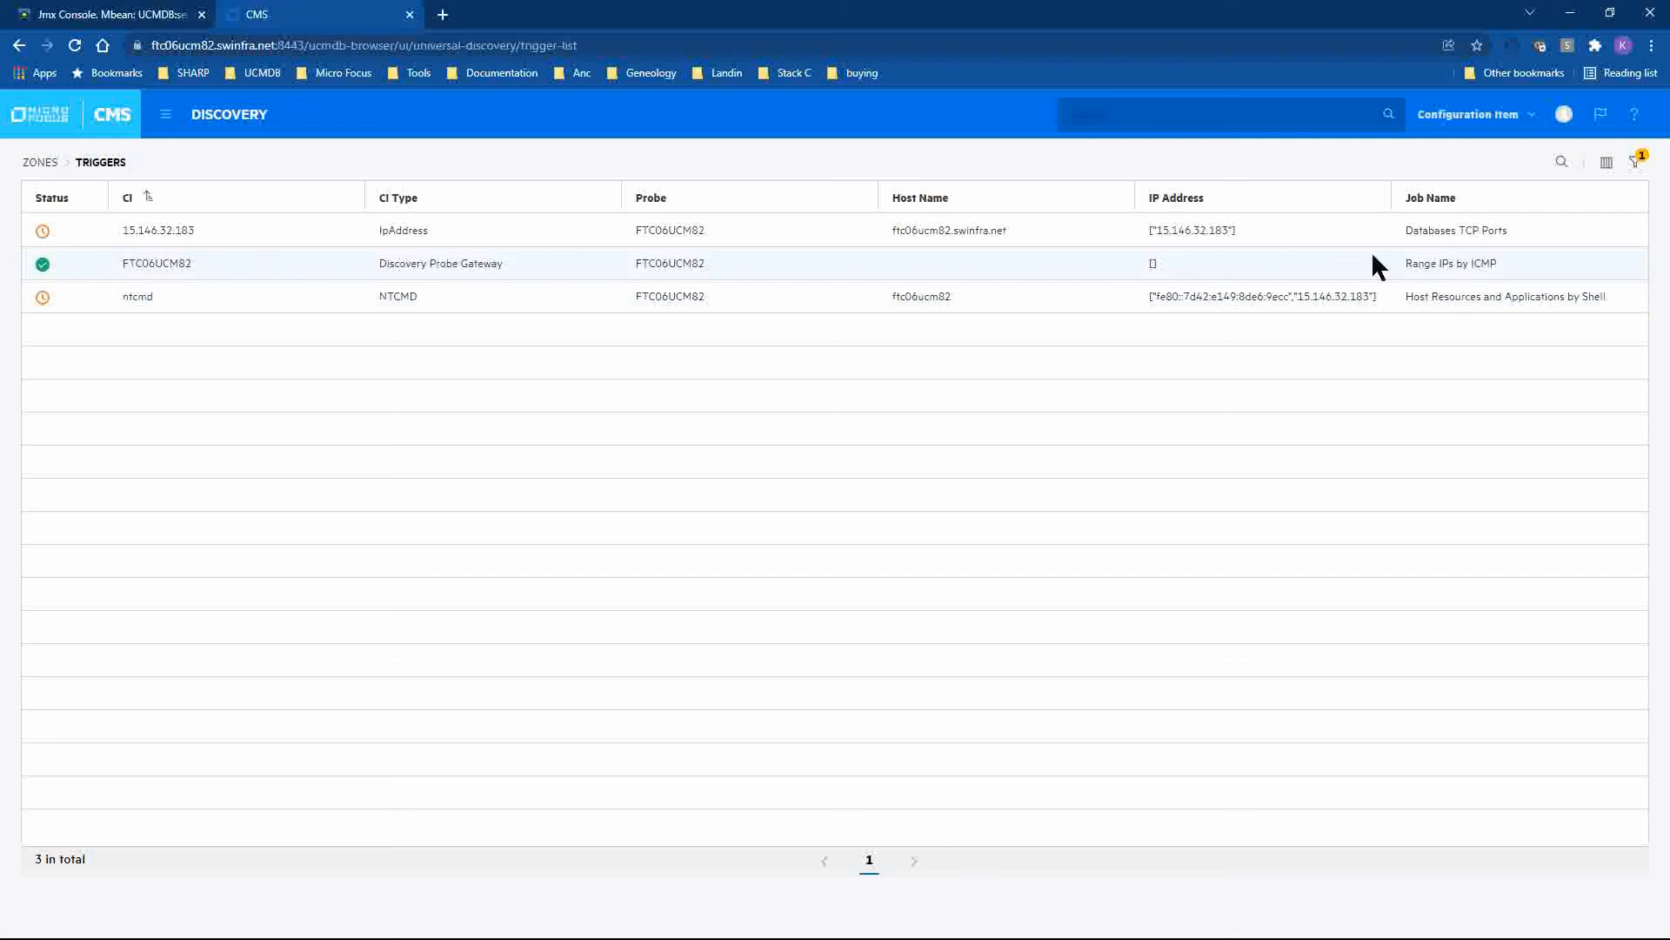
# View the triggered CI results of the Range IPs by ICMP job's FTC06UCM82 trigger and return to the zones overview
pyautogui.rightClick(209, 274)
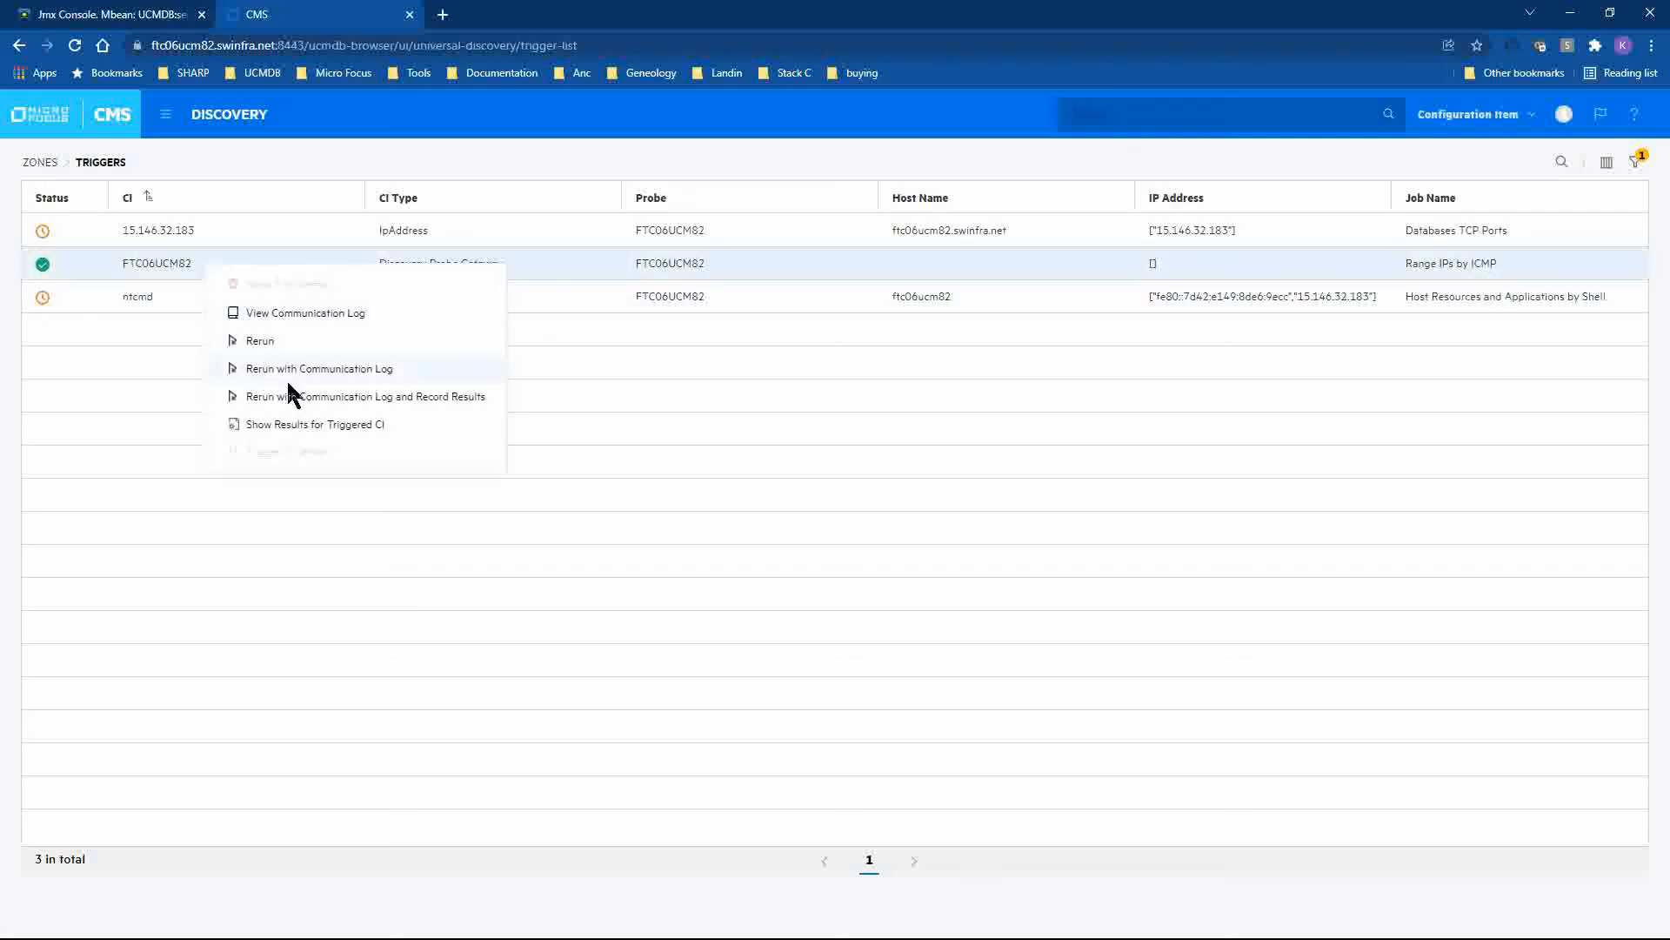
pyautogui.click(399, 424)
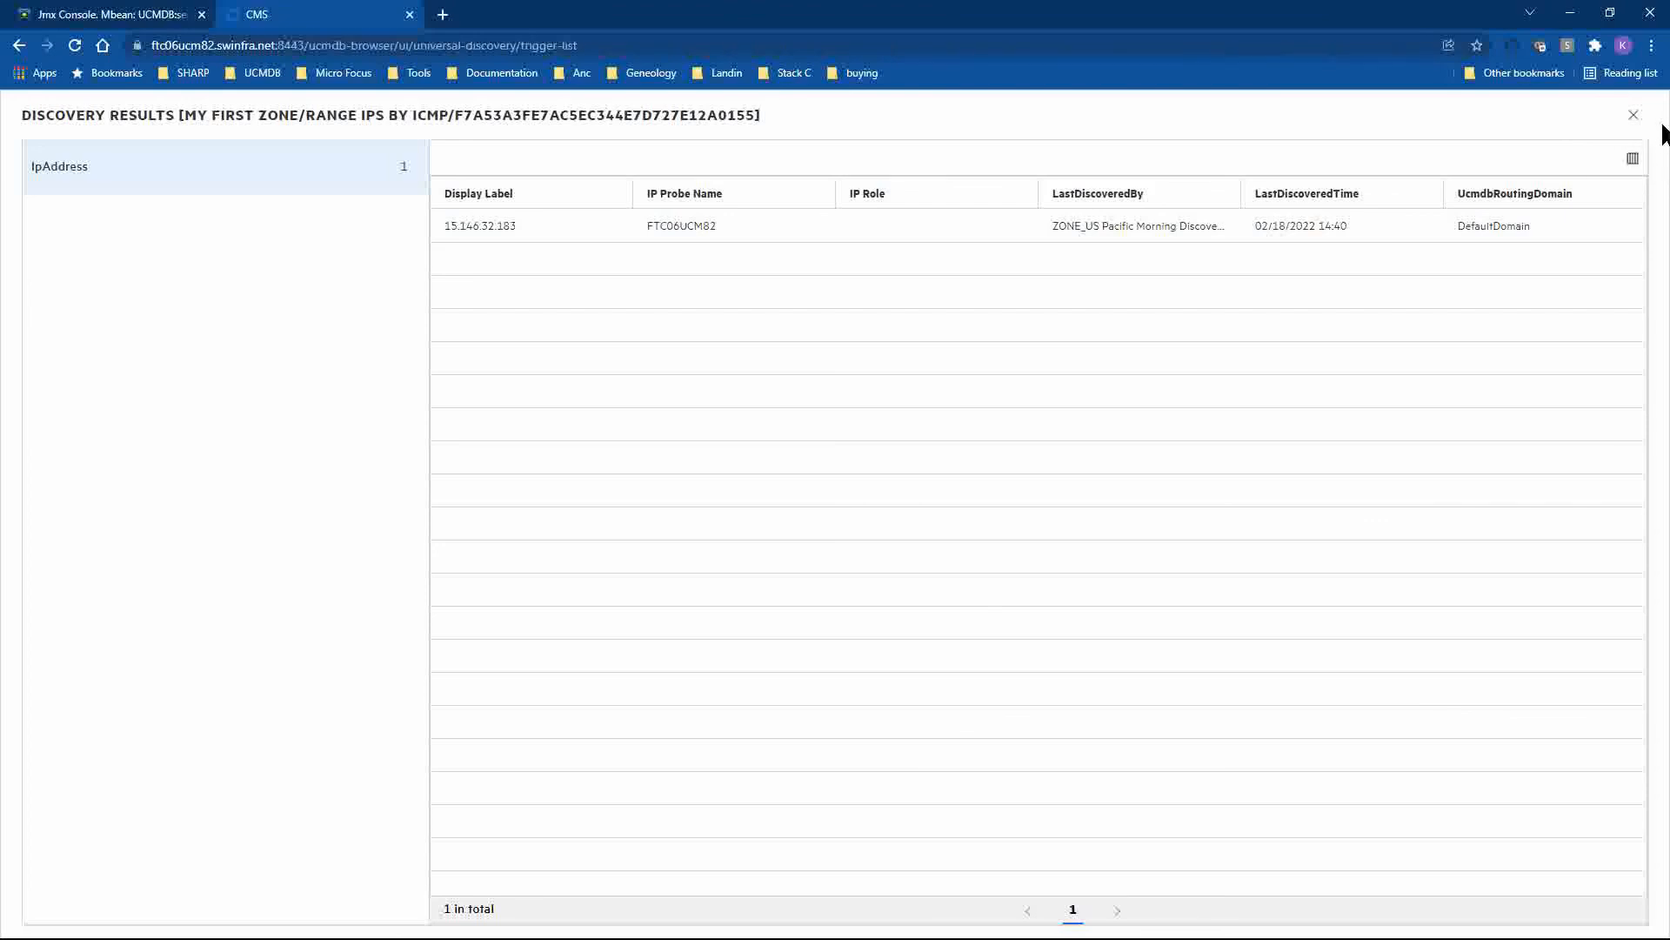
pyautogui.click(1634, 116)
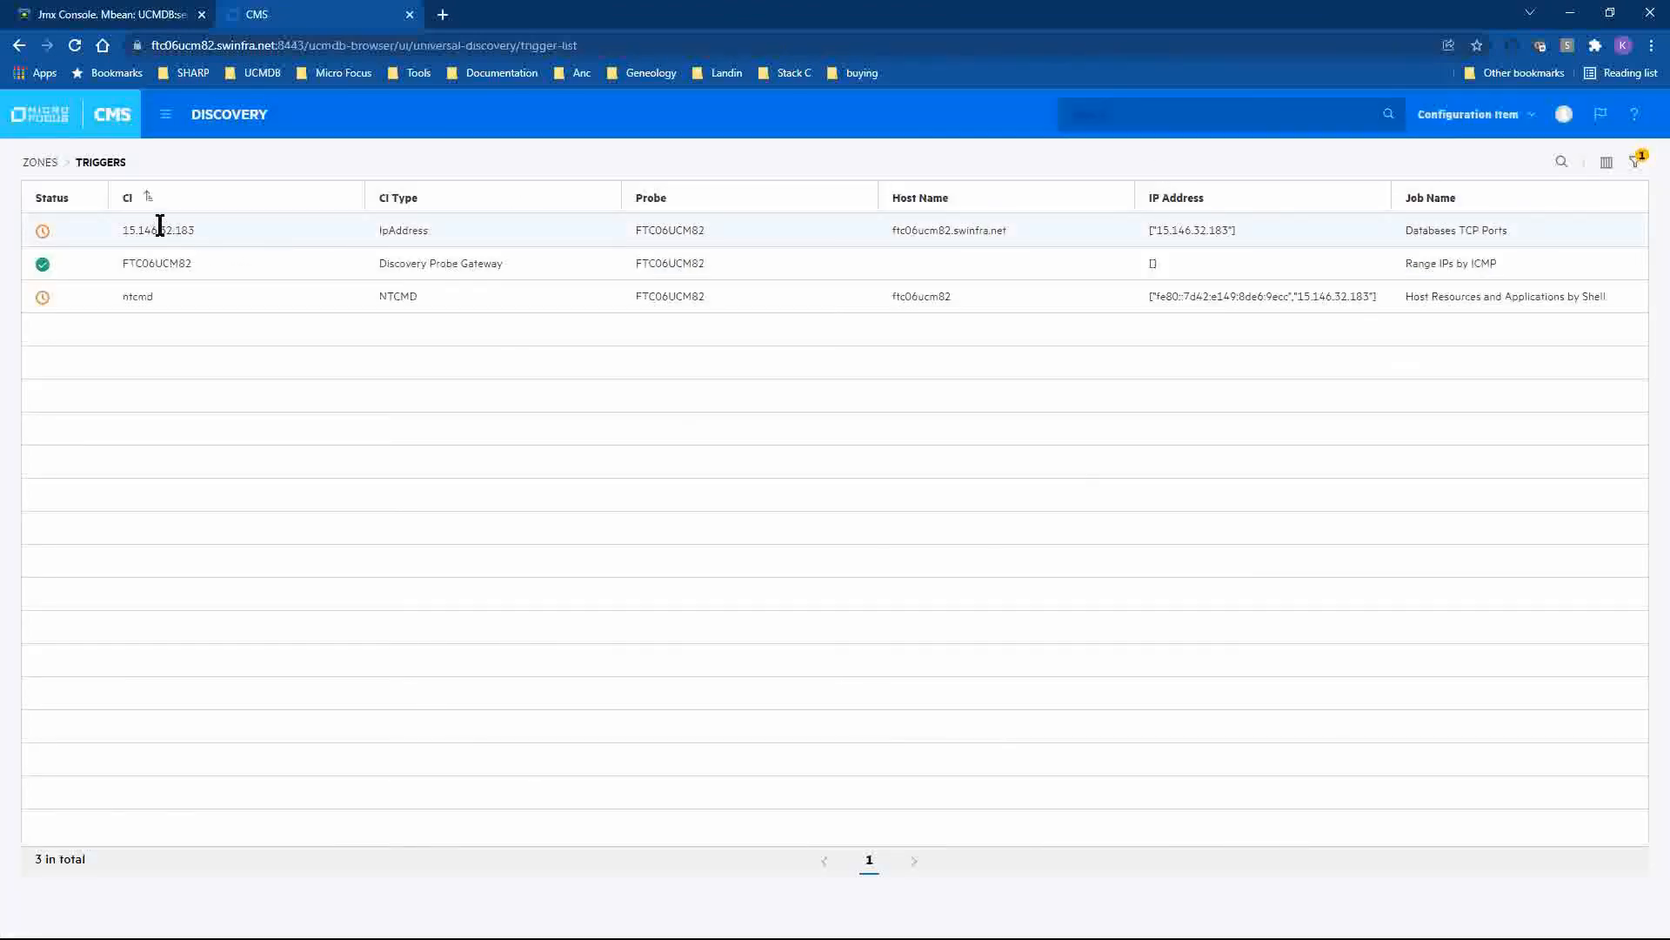
pyautogui.click(40, 163)
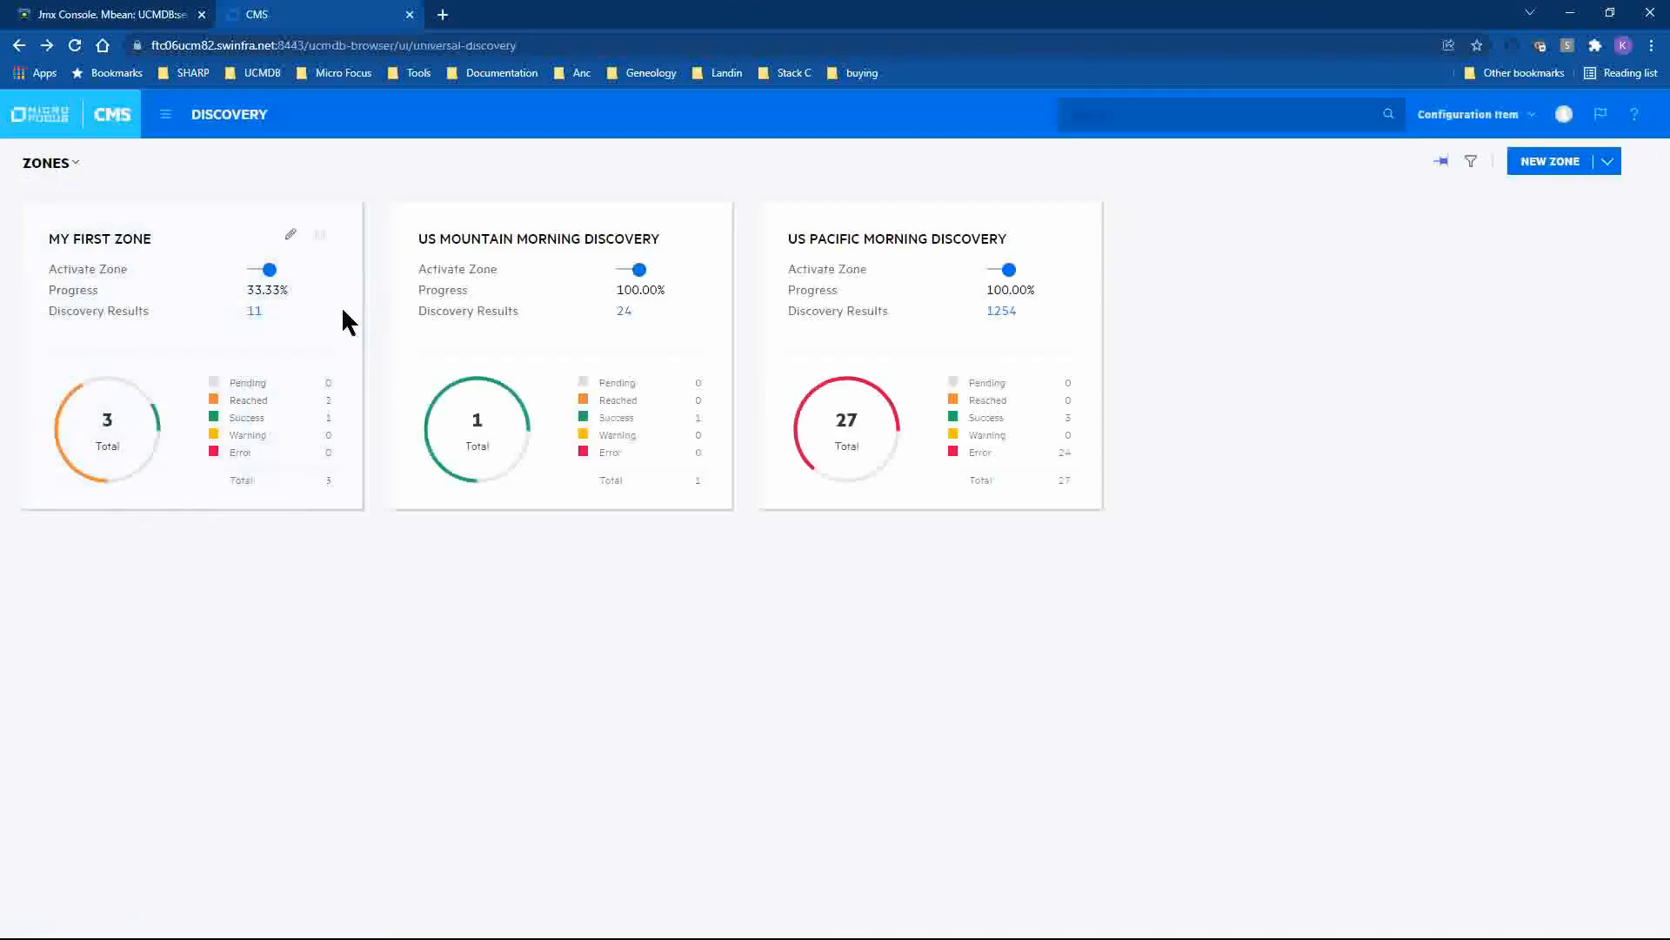